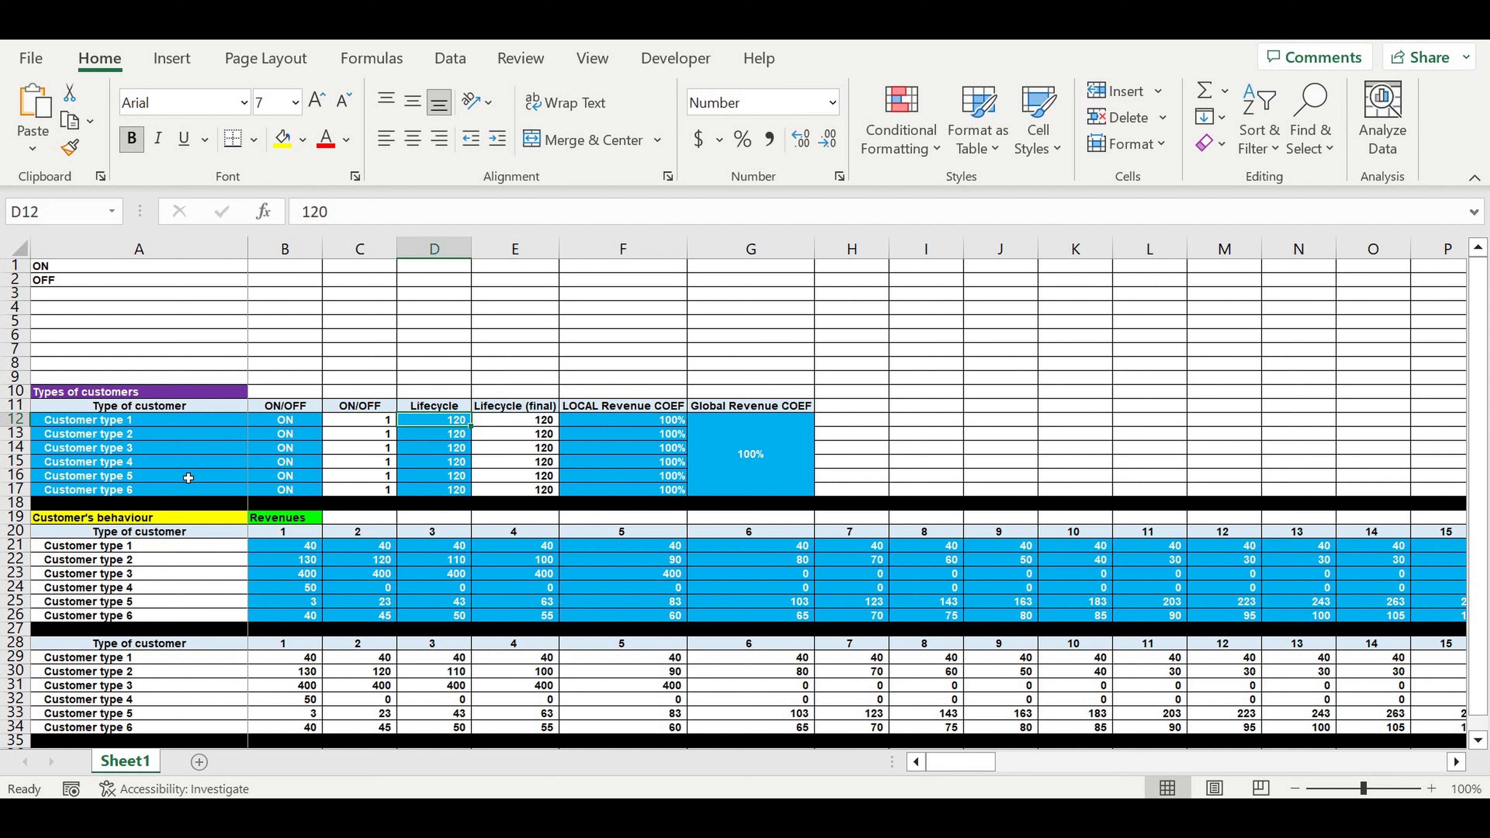
Examine the Types of customers table: customer types, ON/OFF switches, lifecycles, and local and global revenue coefficients.
scroll(181, 450, down, 1)
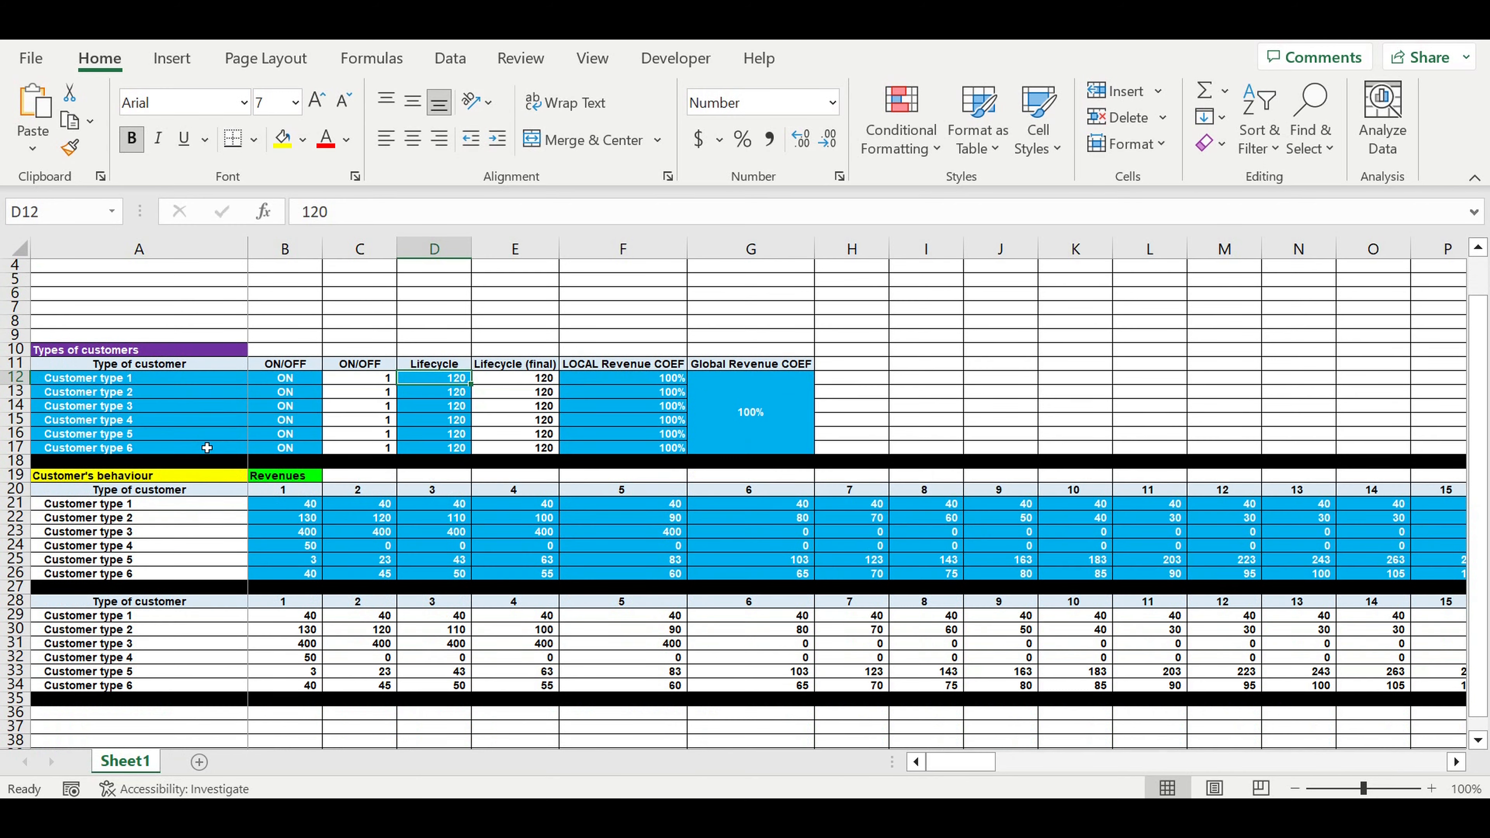
scroll(239, 389, up, 1)
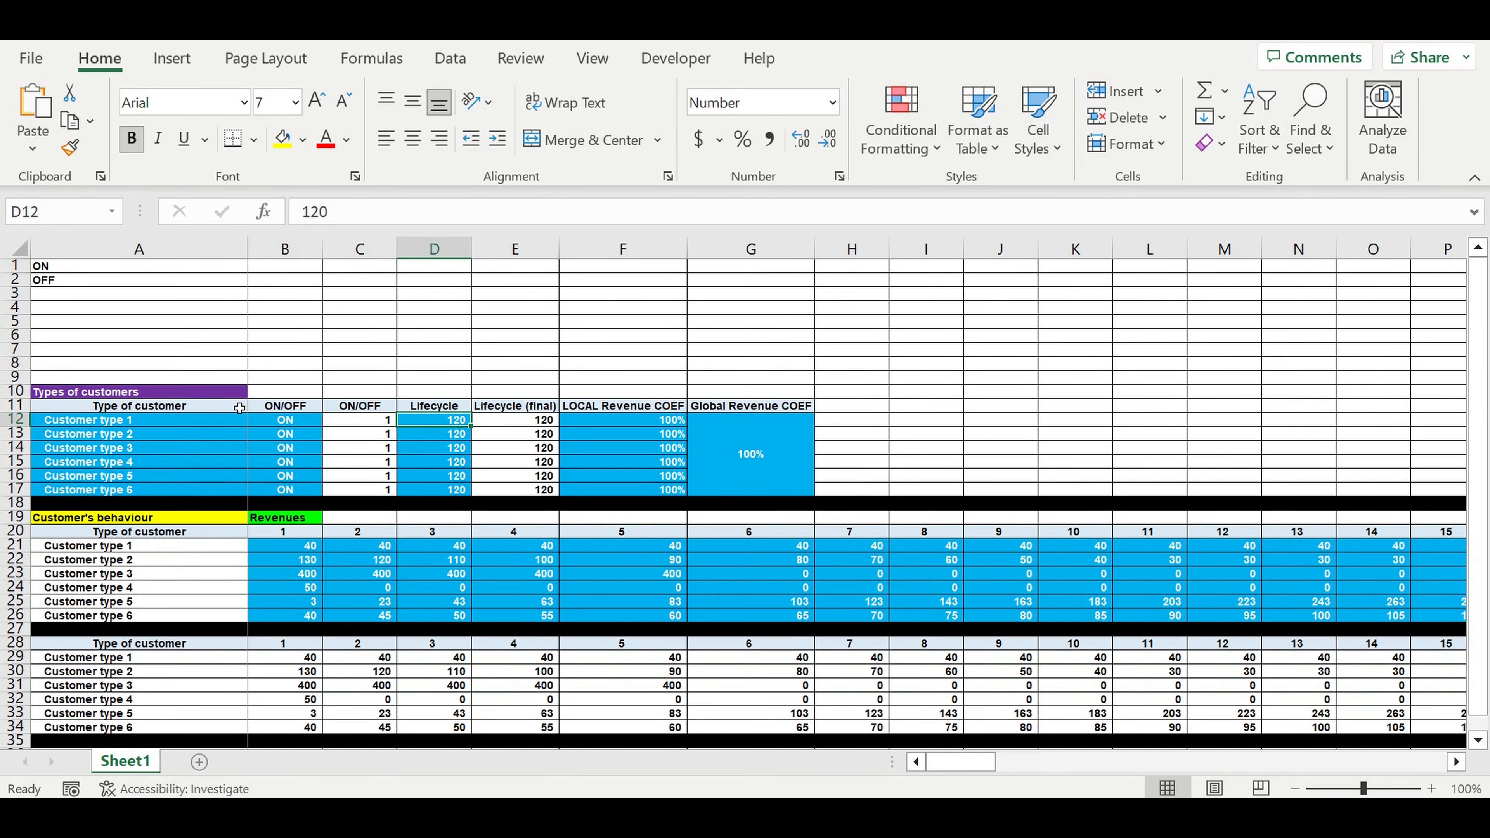
drag(160, 420, 163, 496)
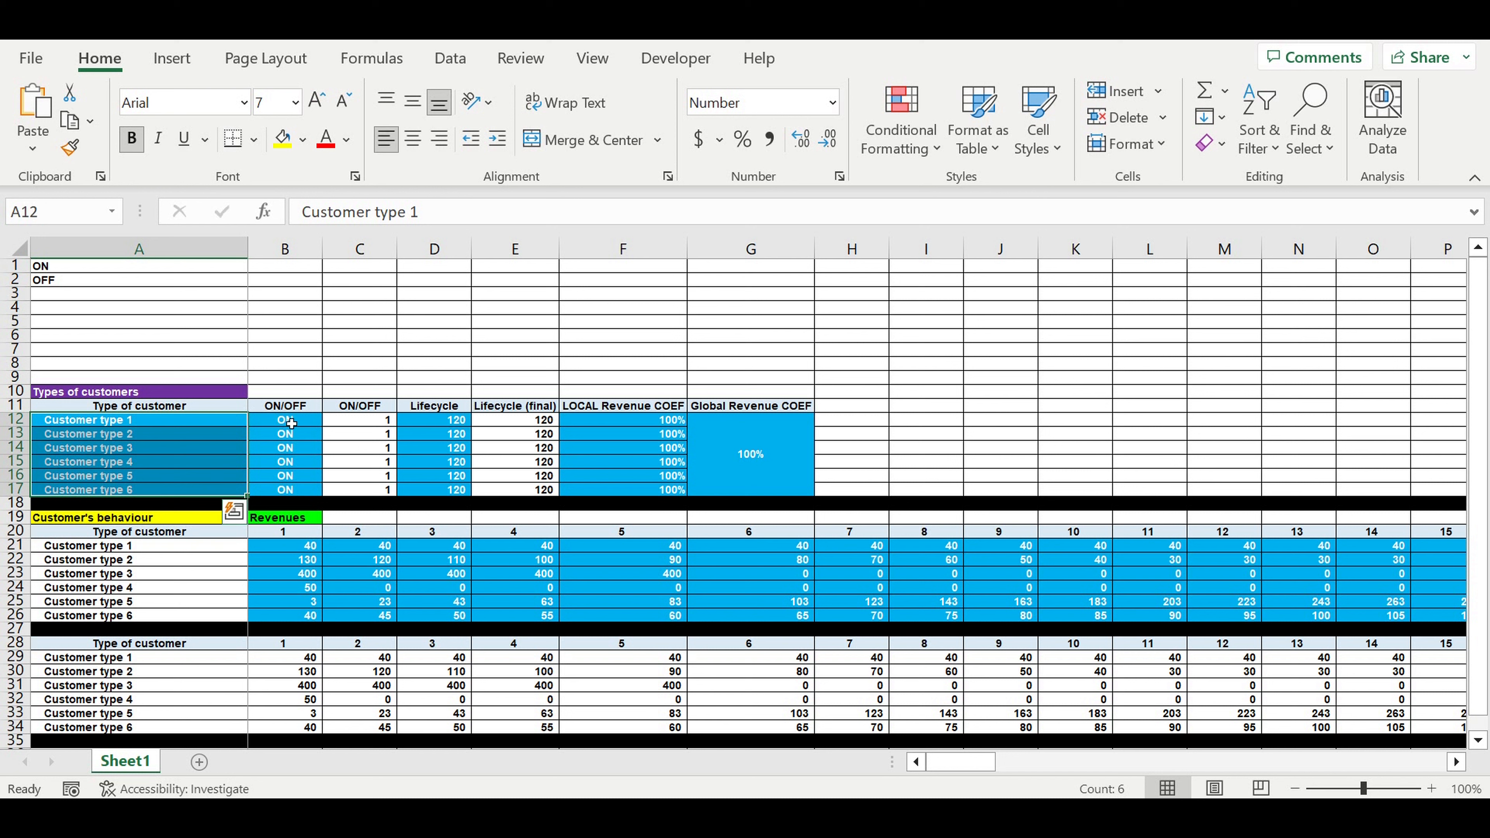
drag(286, 421, 287, 491)
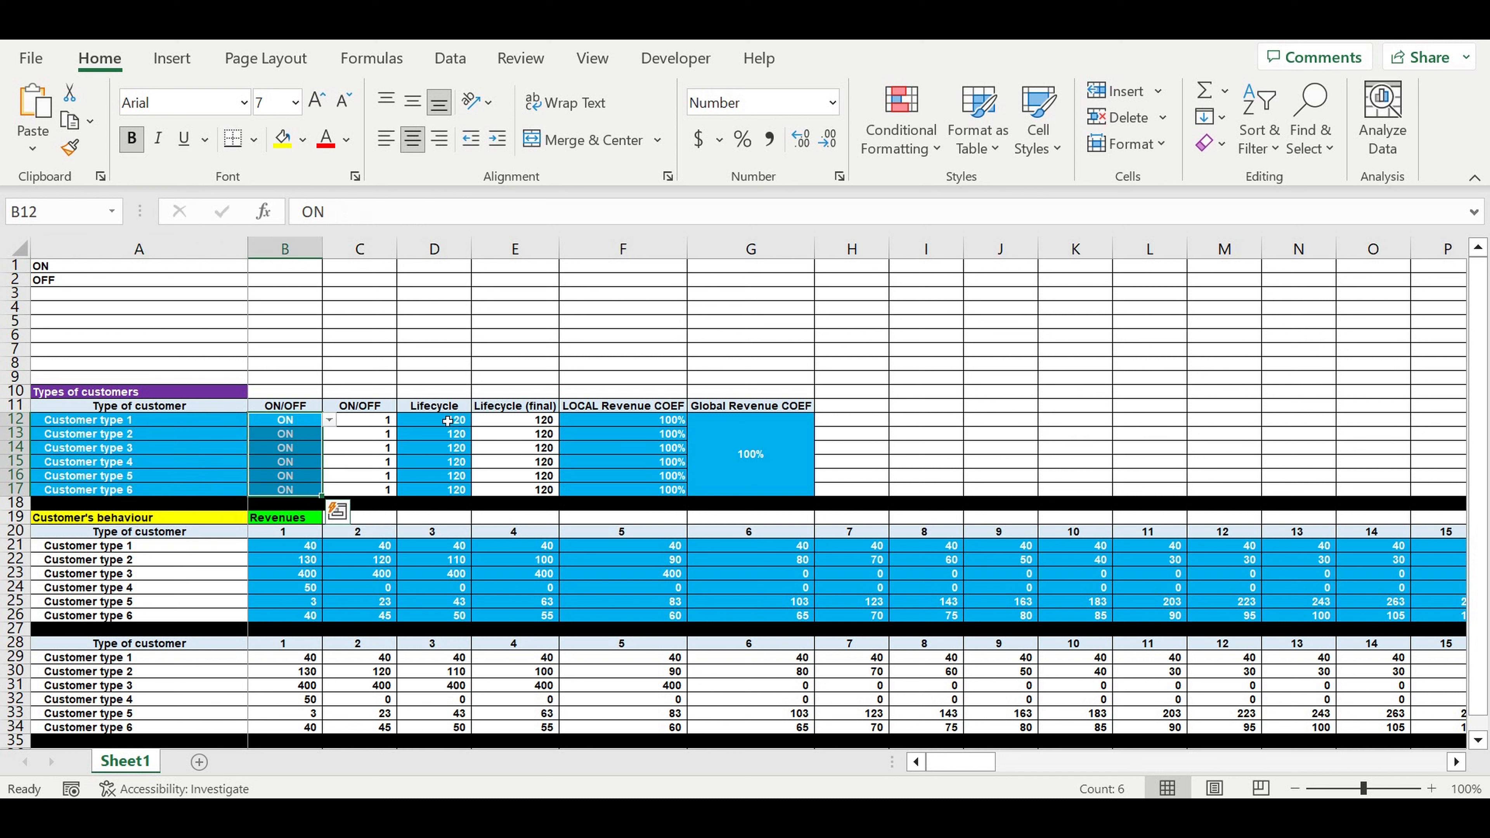
drag(437, 418, 442, 491)
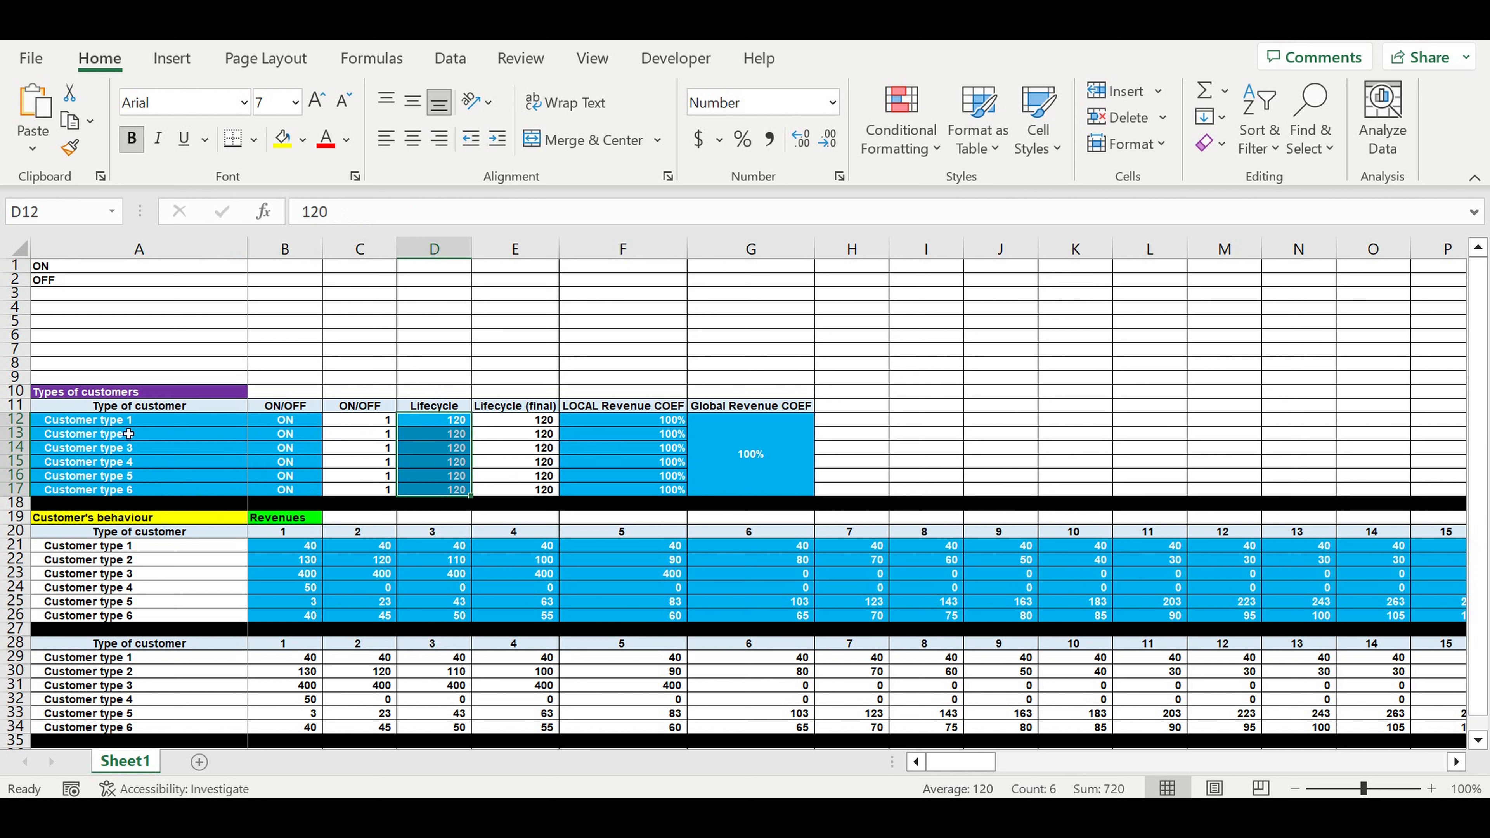
drag(126, 420, 129, 495)
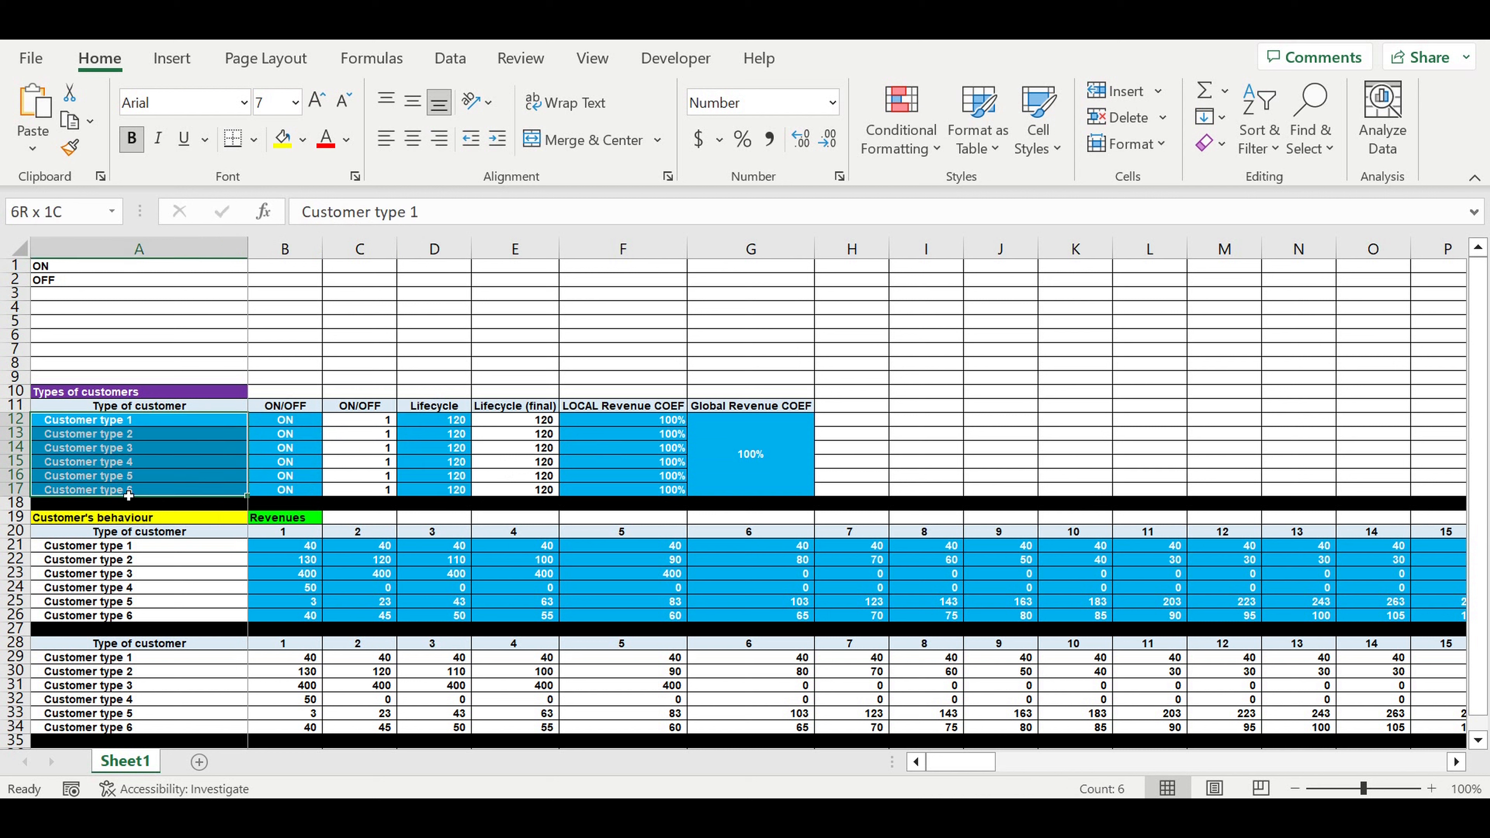
drag(285, 420, 290, 491)
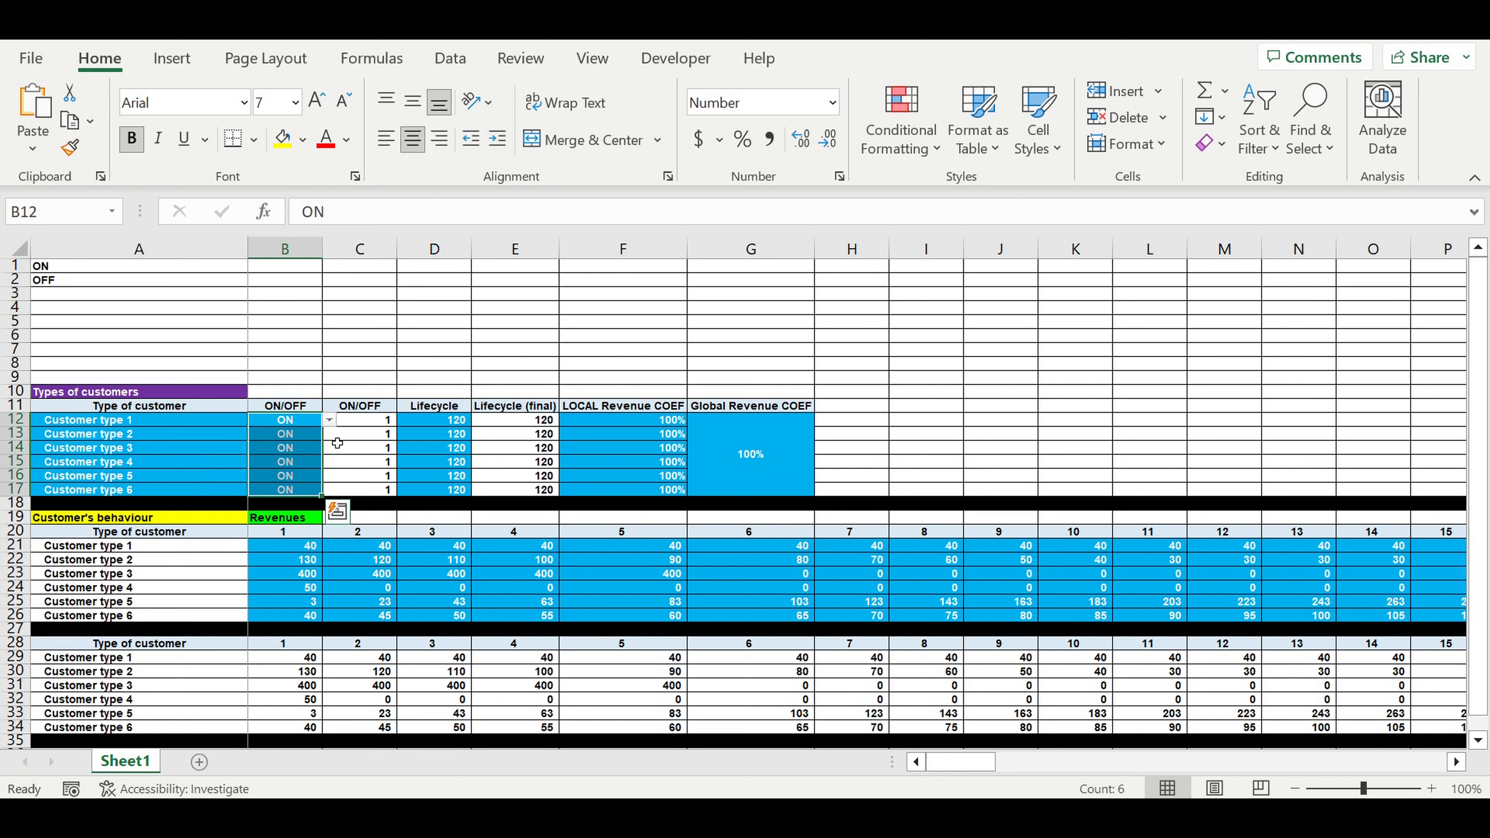
drag(437, 420, 431, 492)
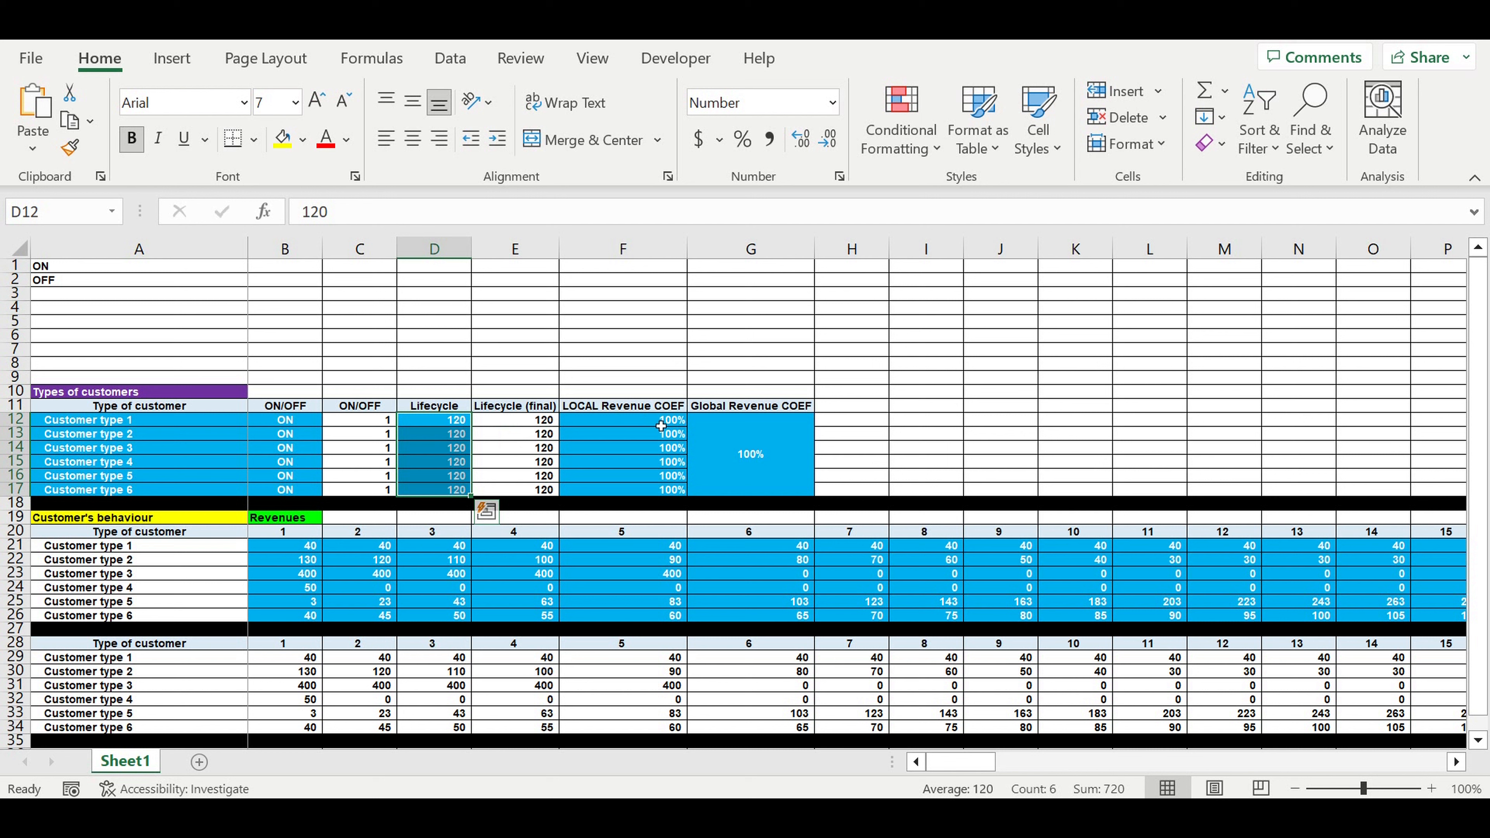
drag(661, 426, 657, 489)
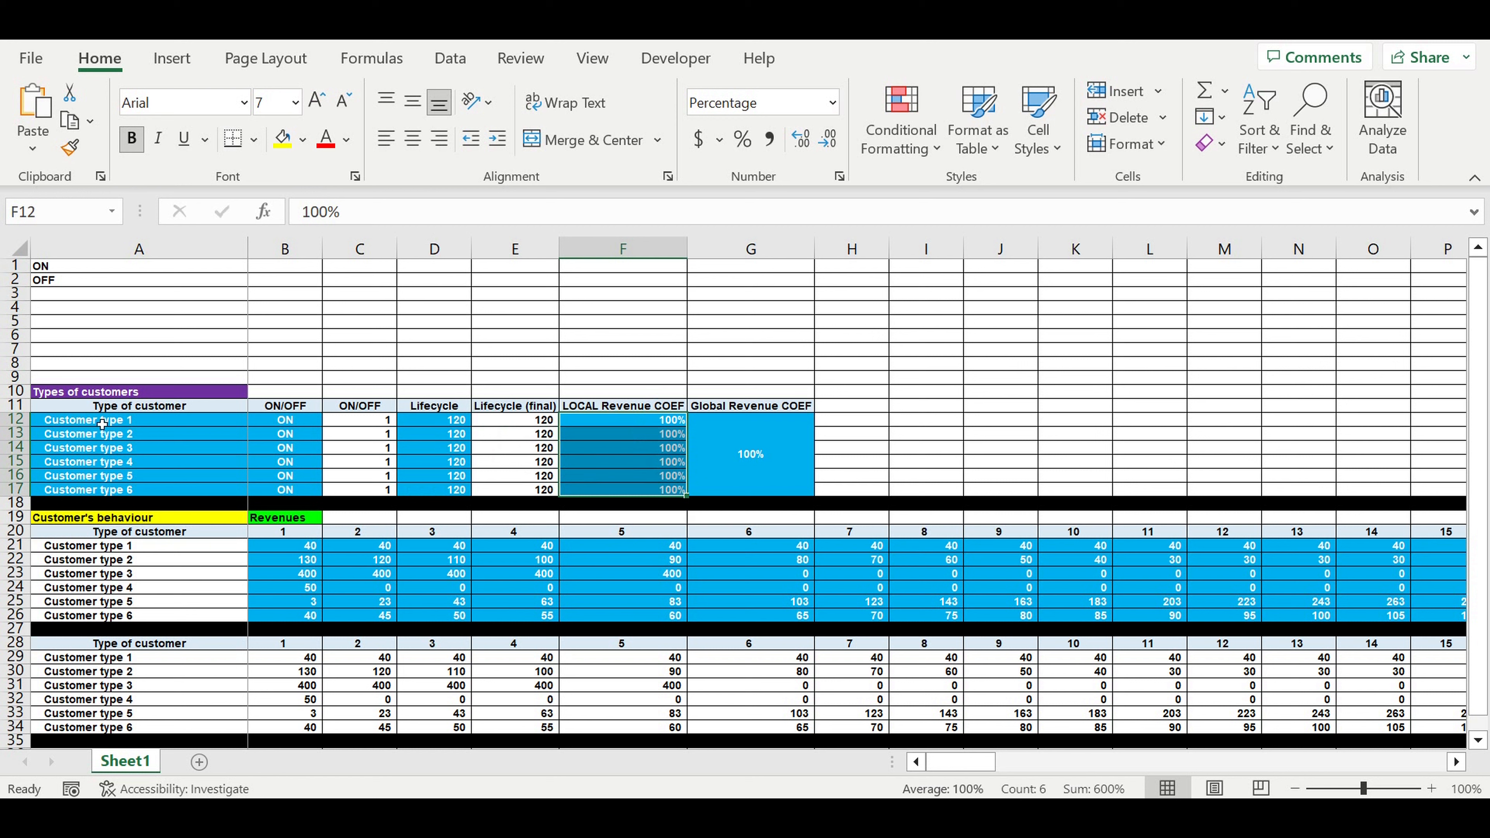
click(141, 441)
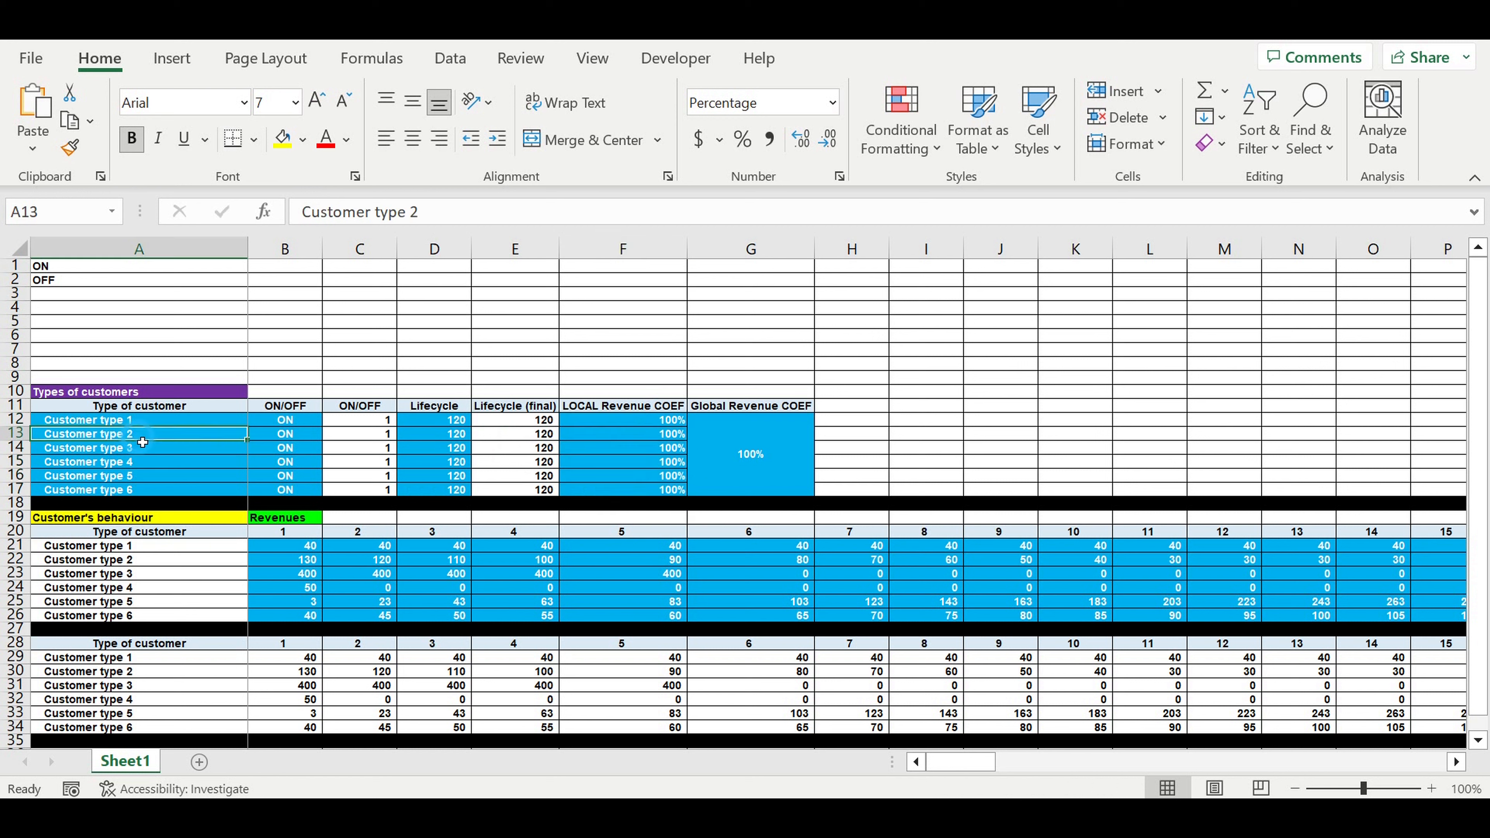
click(623, 420)
drag(631, 434, 631, 490)
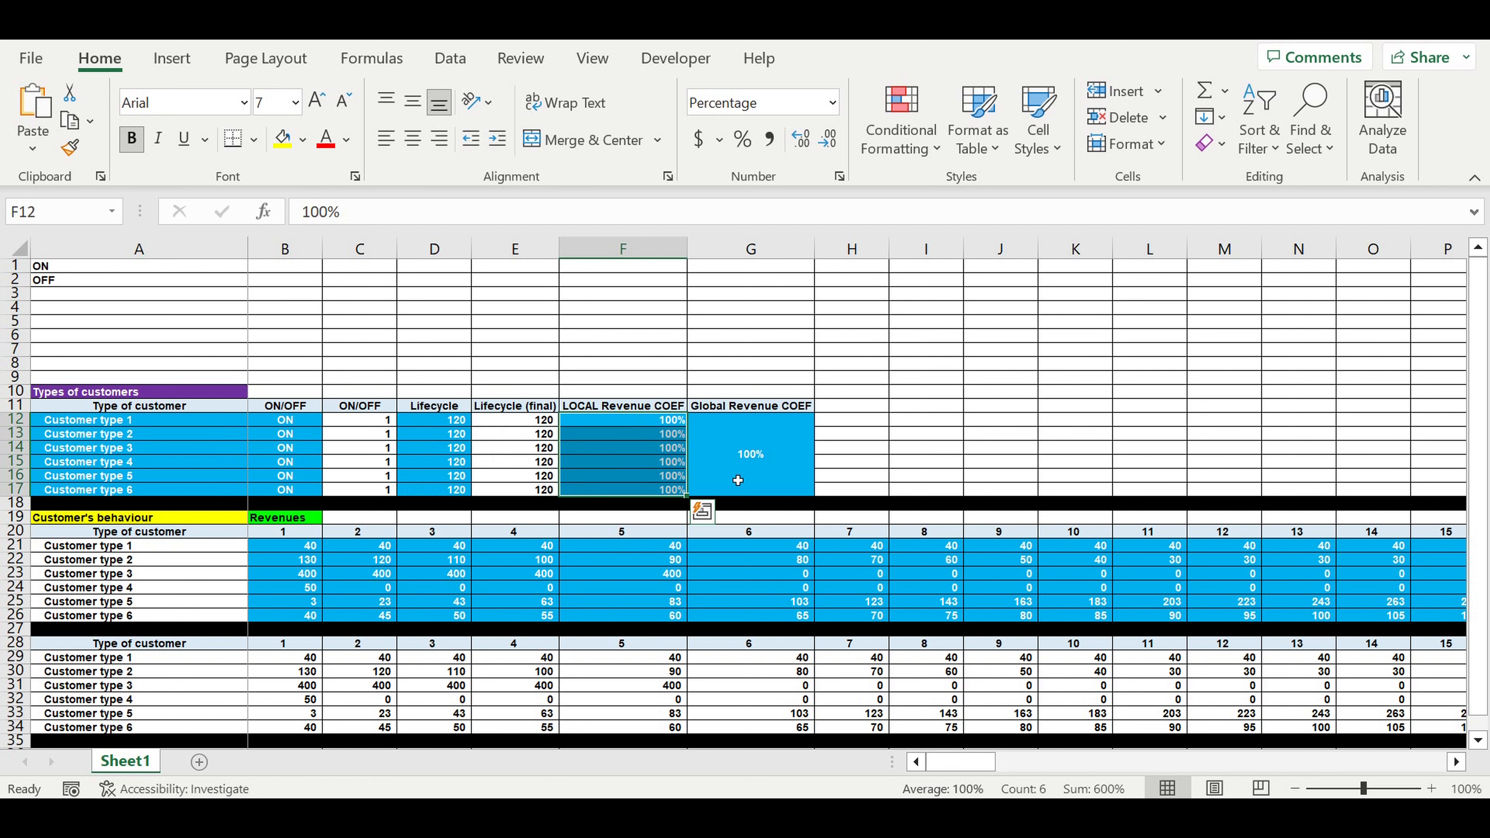
click(769, 455)
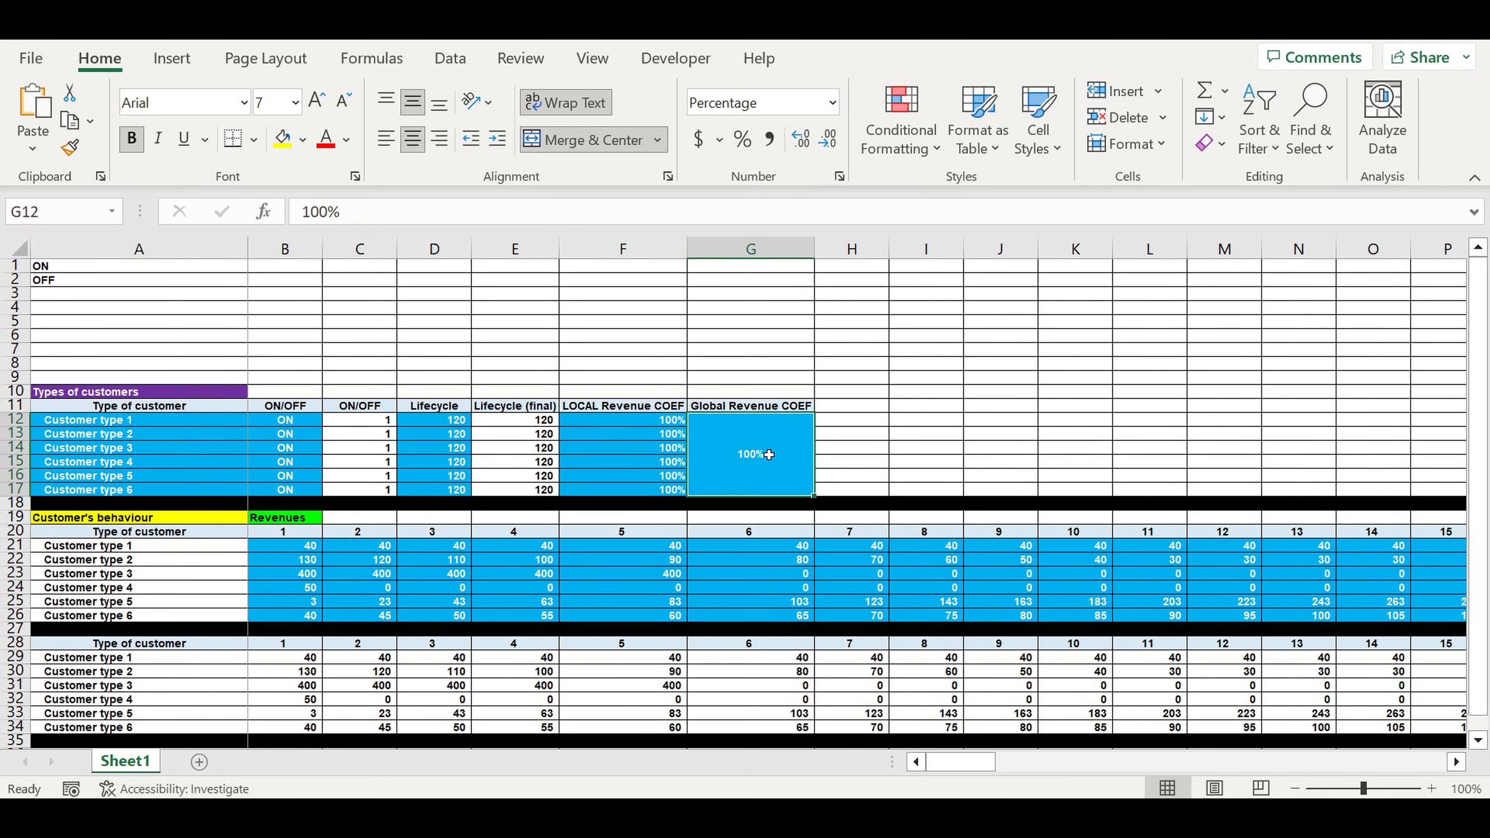
Examine the blue Revenues inputs for each customer type in the Customer's behaviour block, from period 1 through period 120.
click(376, 573)
click(294, 548)
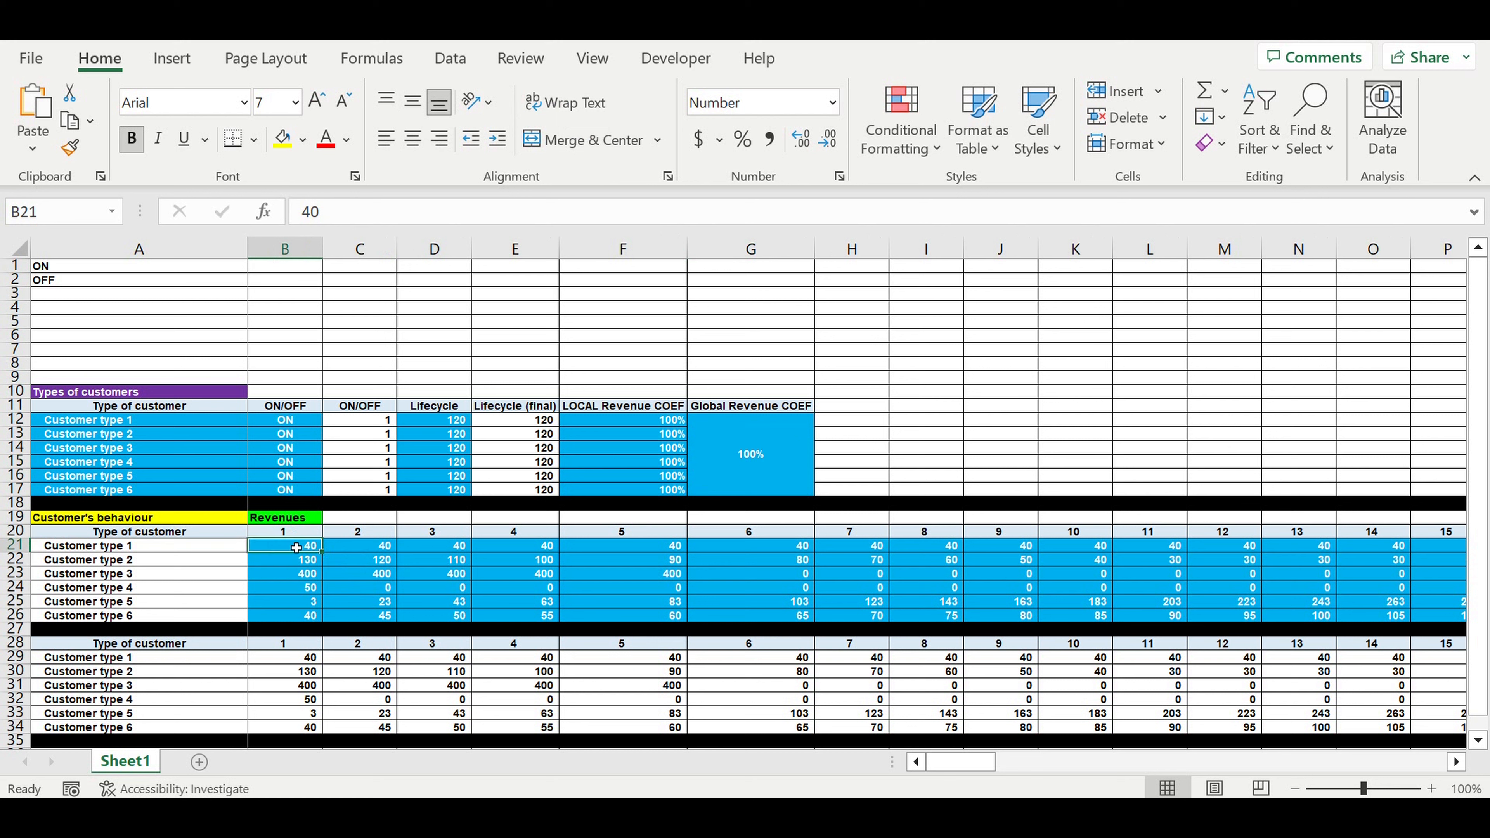
drag(296, 548, 461, 552)
click(111, 547)
click(132, 560)
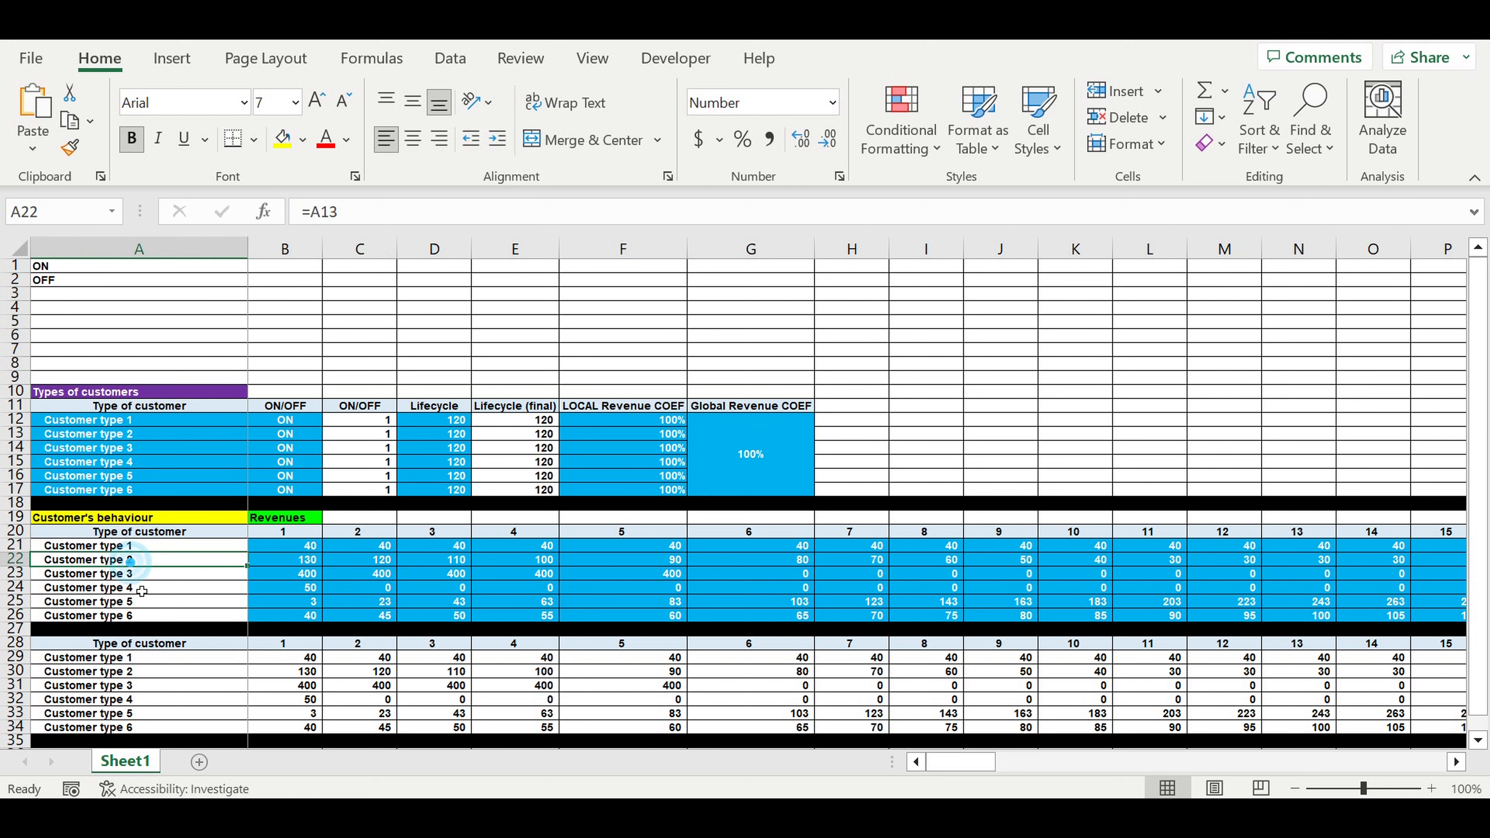
click(137, 587)
drag(297, 552, 1473, 546)
drag(1038, 762, 1448, 759)
drag(1437, 591, 1235, 565)
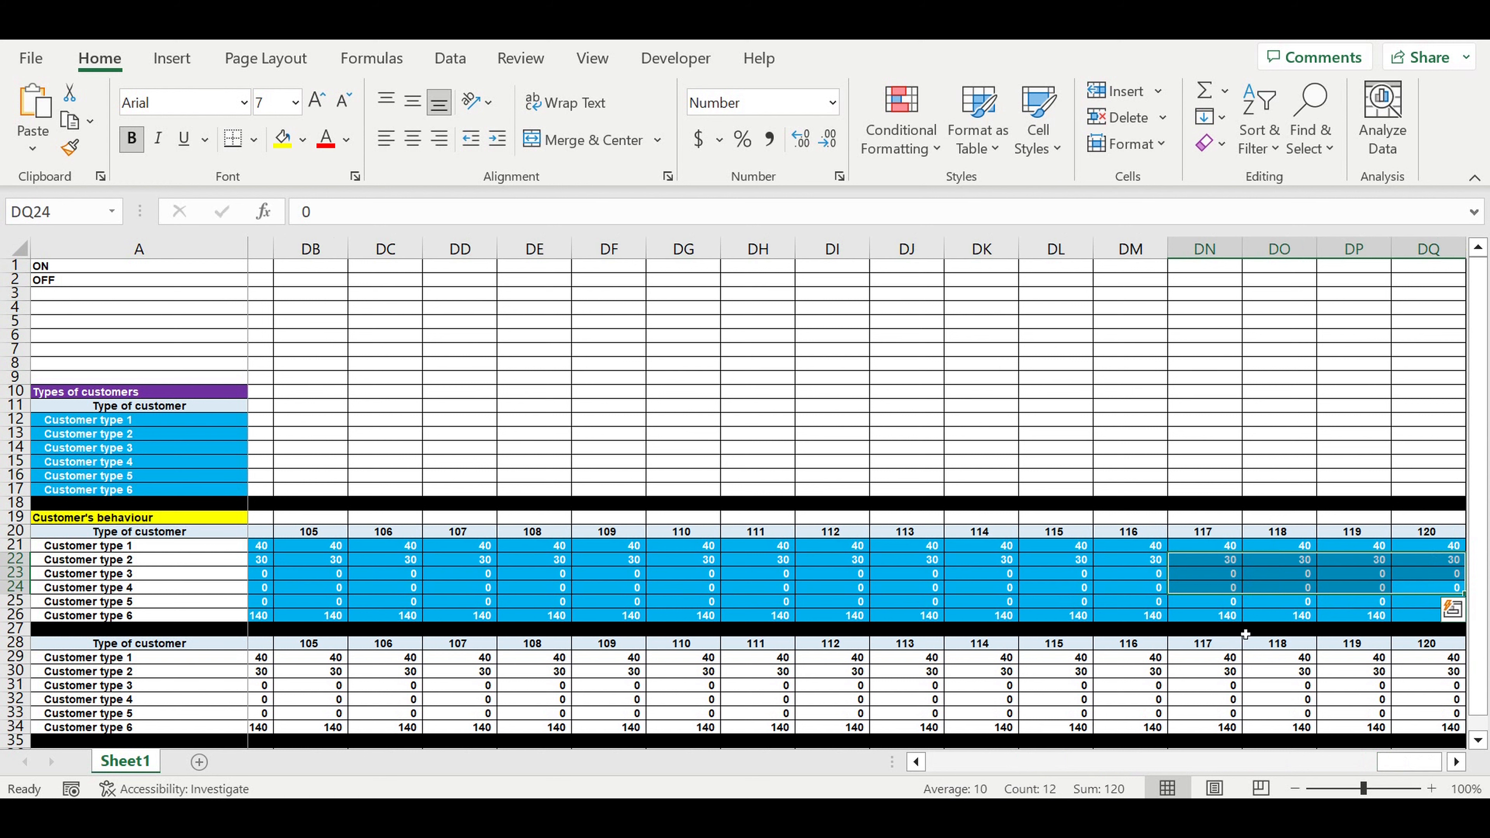
drag(1397, 765, 1233, 763)
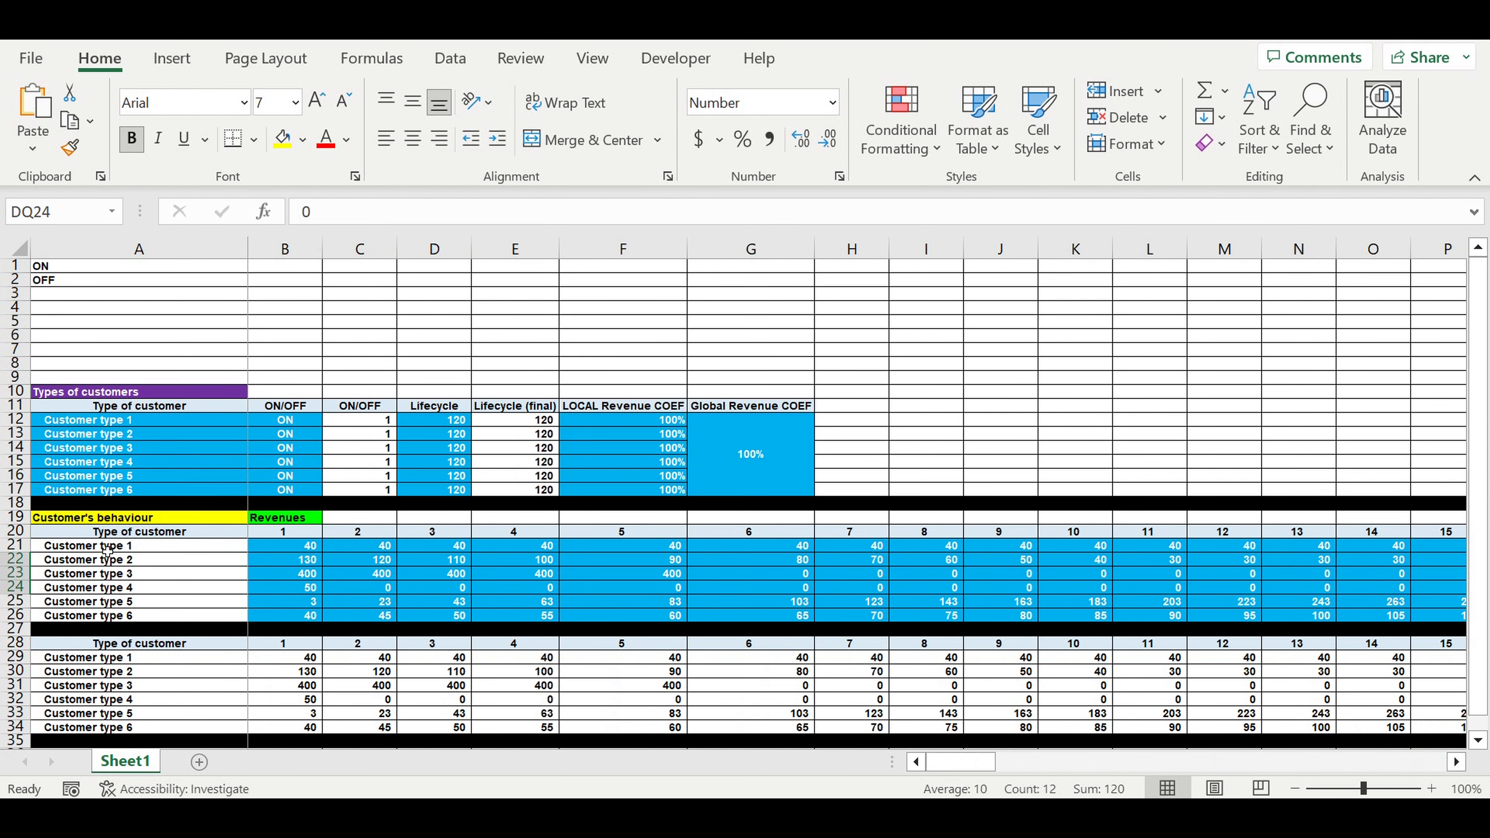
click(105, 546)
click(115, 574)
click(116, 589)
click(115, 616)
scroll(128, 564, down, 1)
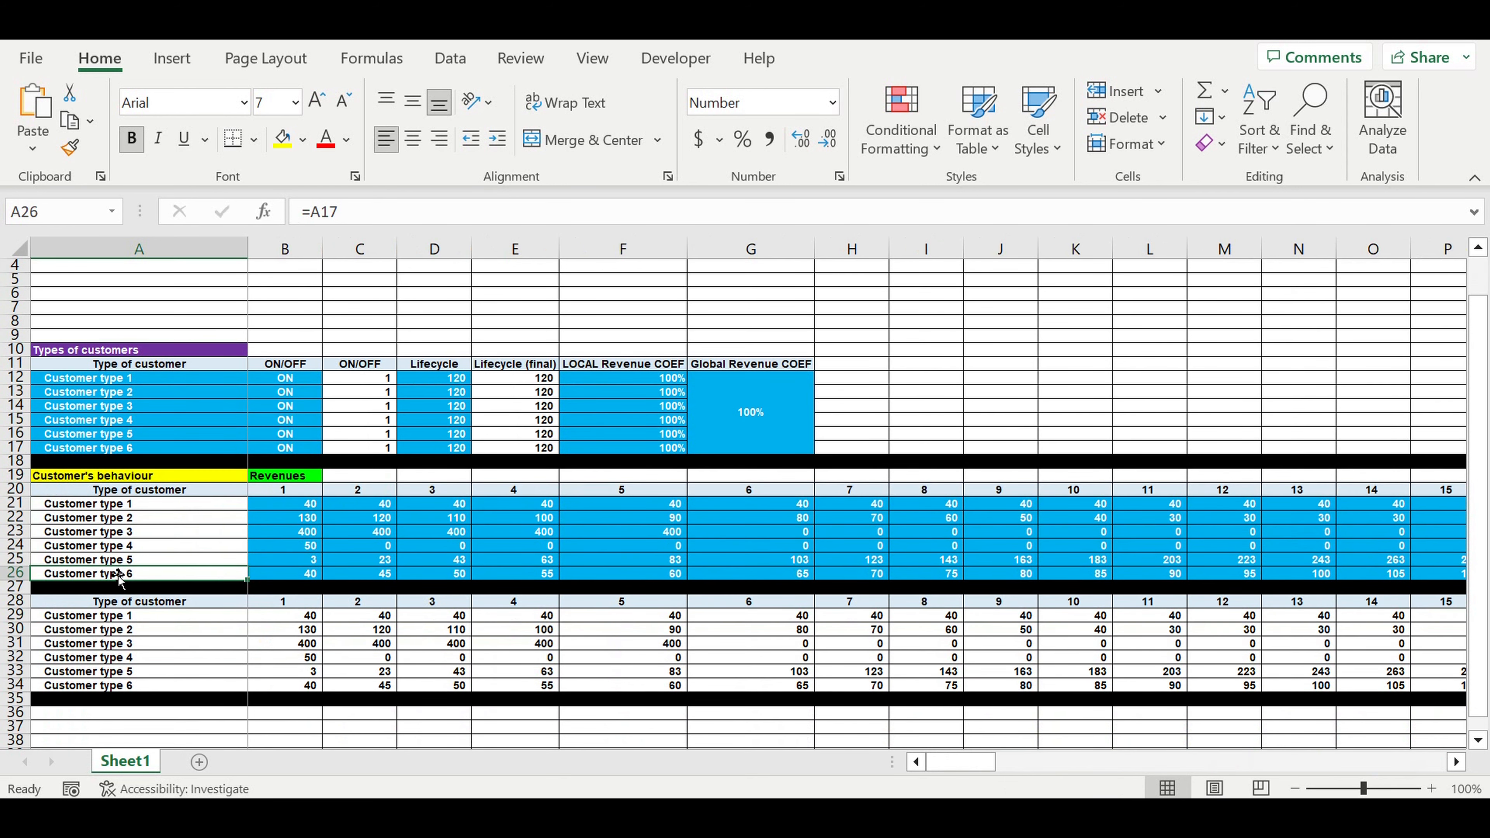
click(363, 546)
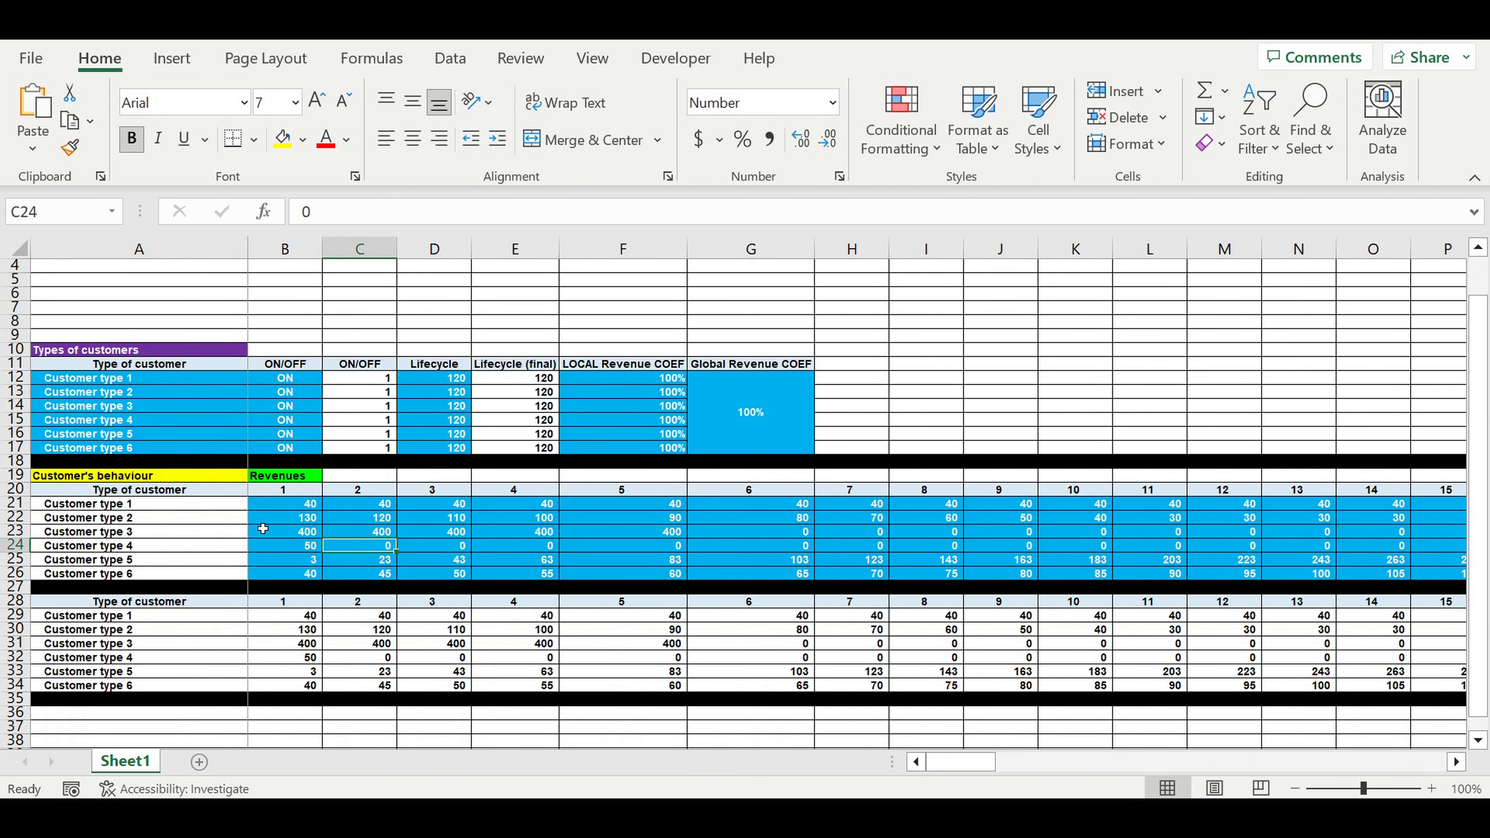
Duplicate the Customer's behaviour Revenues input block, rows 19 to 27, into the empty rows starting at row 36.
drag(17, 475, 21, 587)
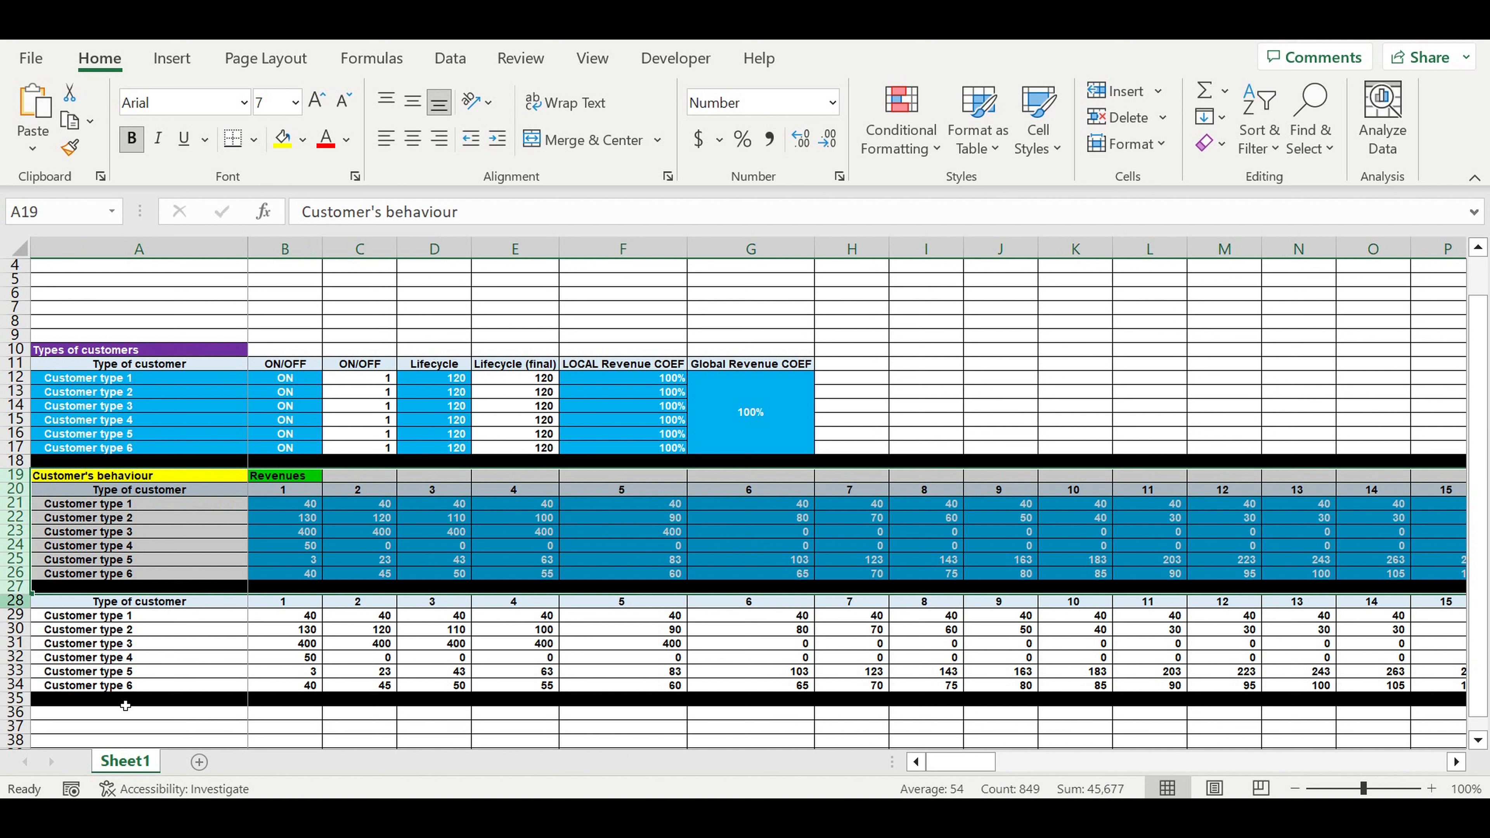
key(ctrl+c)
click(116, 721)
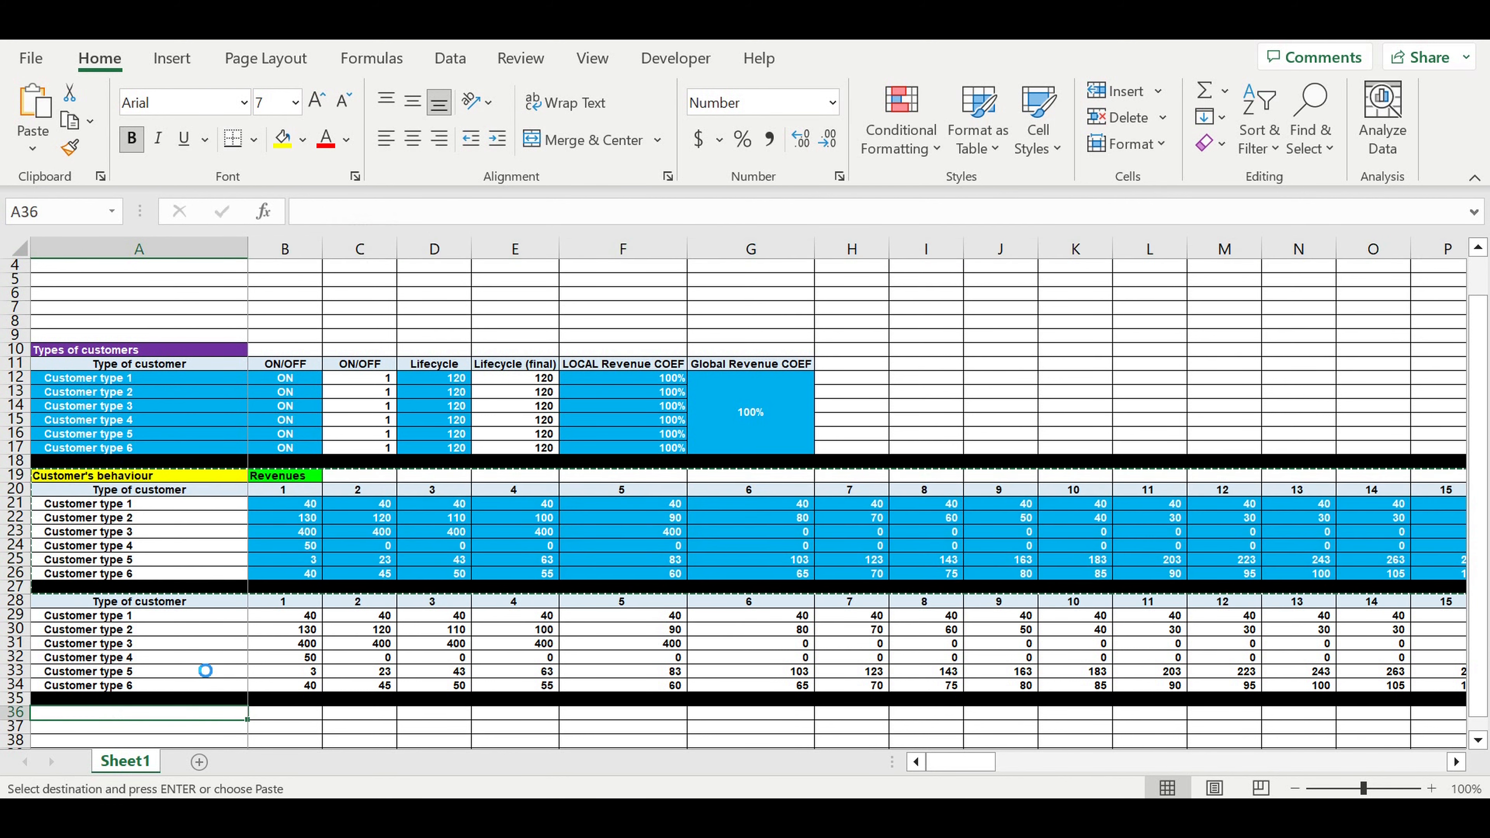
key(ctrl+v)
click(308, 617)
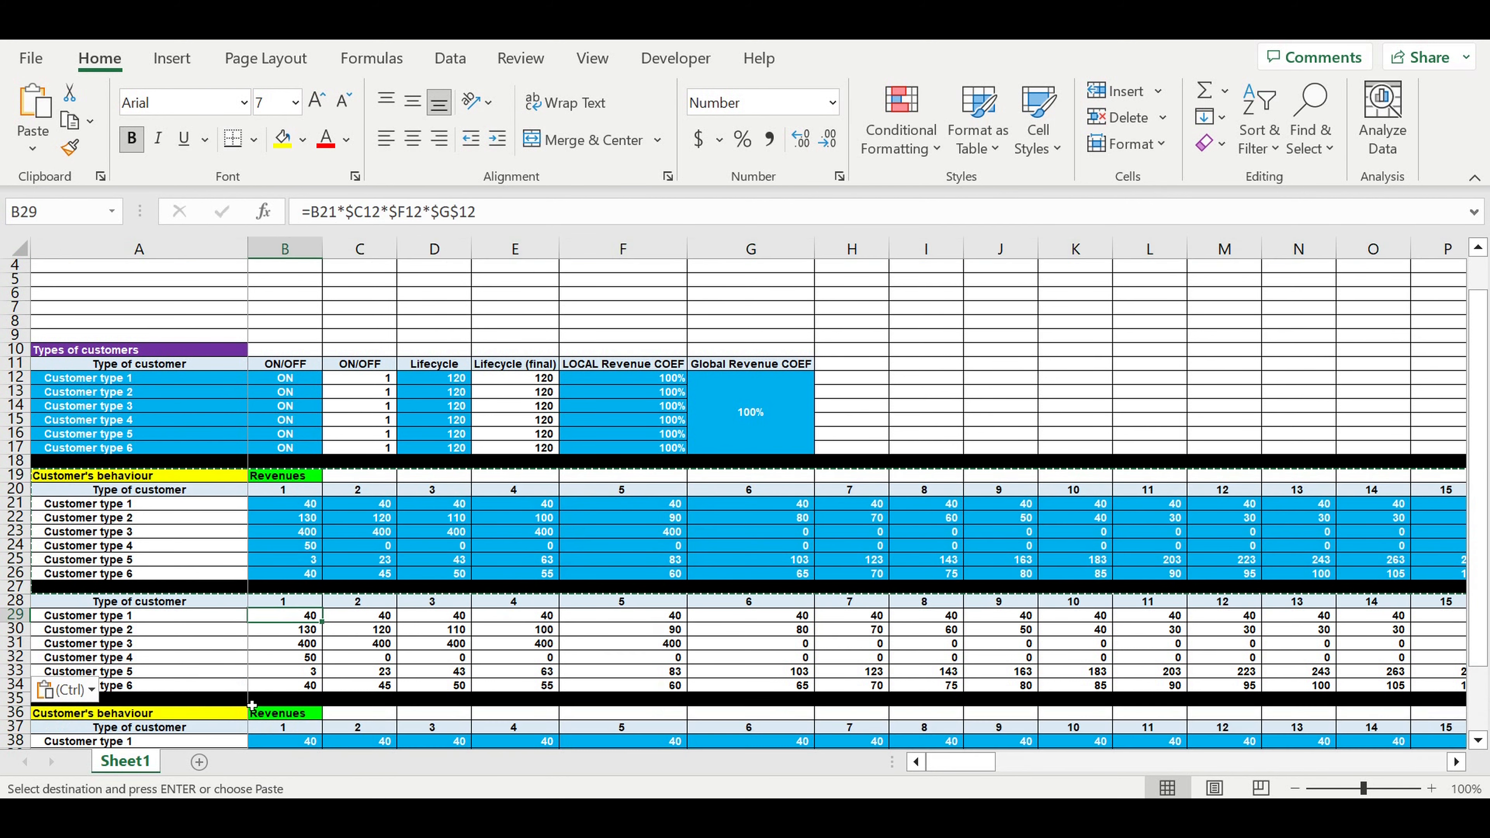
Change the heading in cell B36 of the copied block to "Direct costs".
click(268, 715)
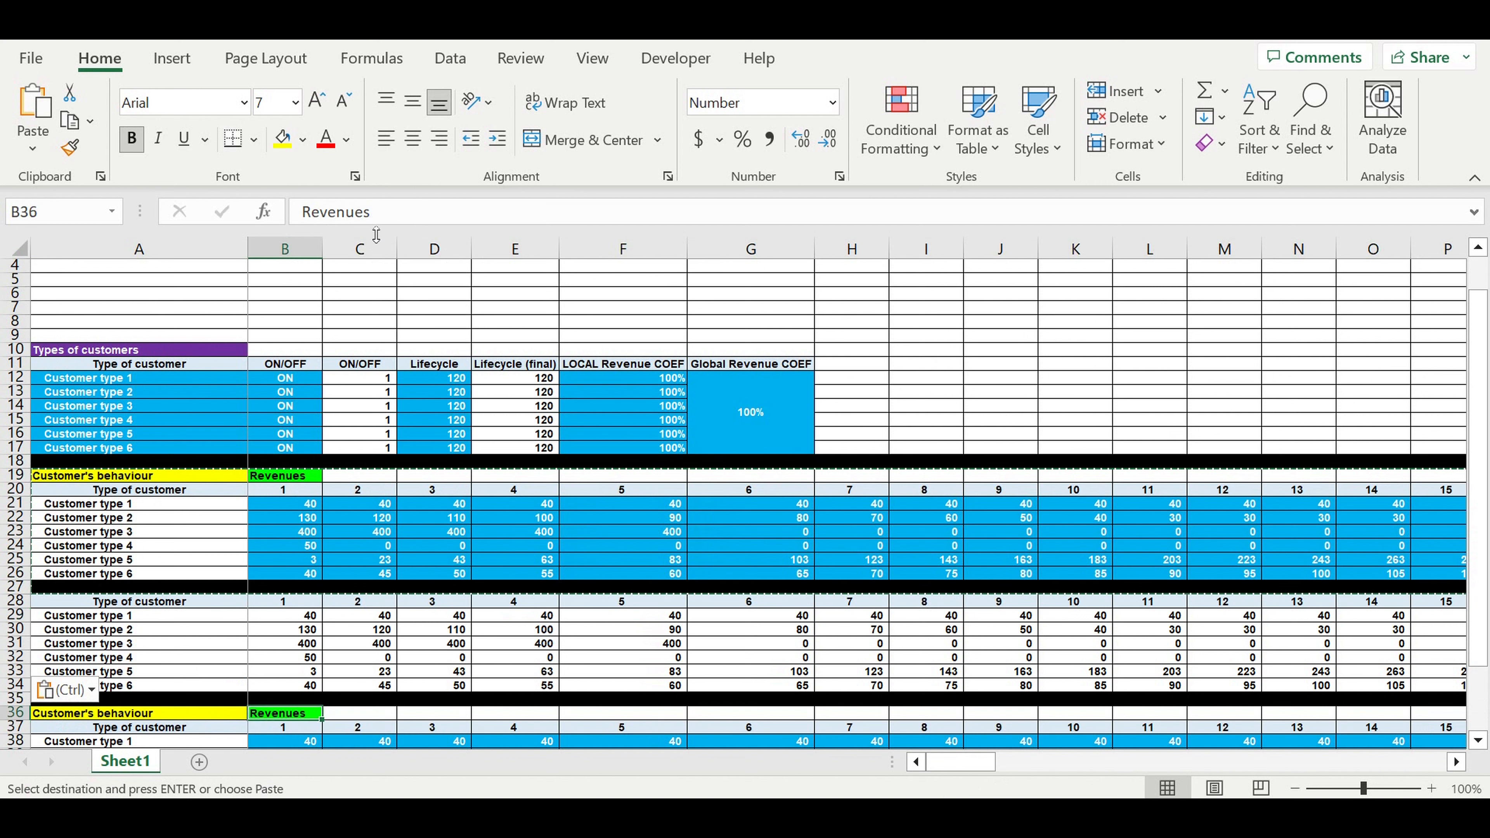
drag(401, 208, 215, 178)
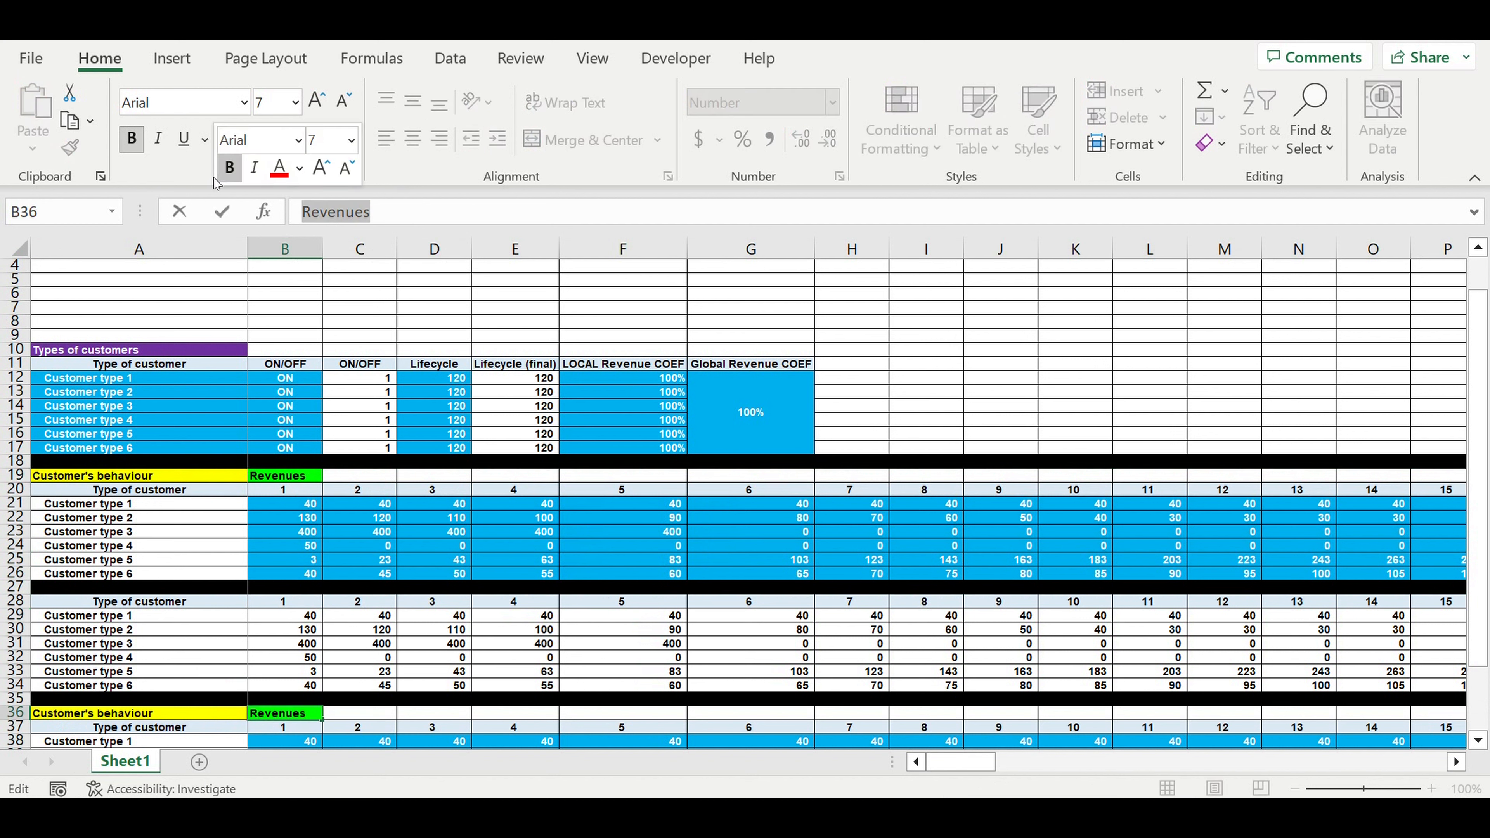
text(Direct)
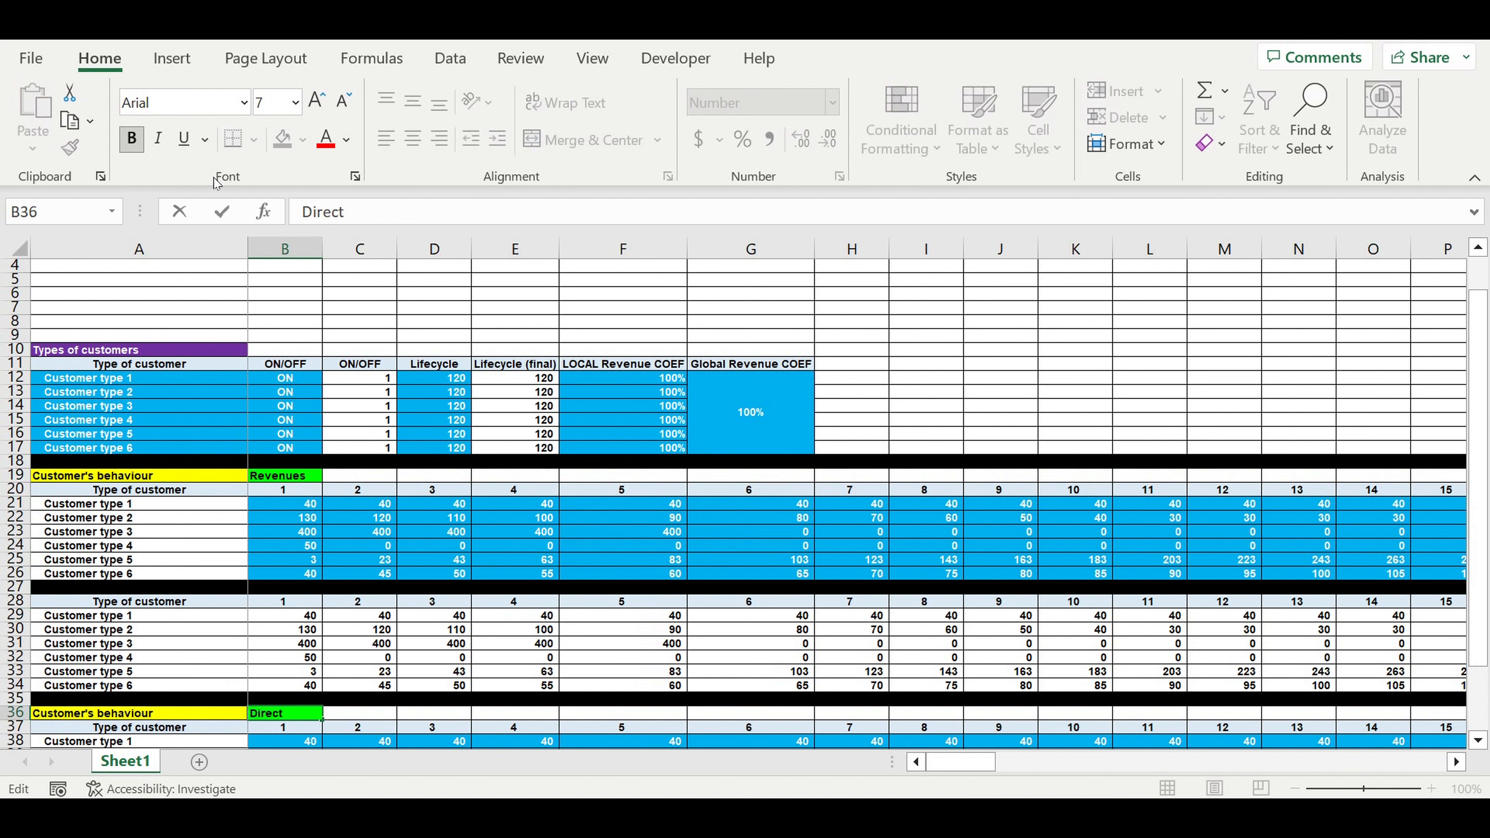
text( costs)
key(Return)
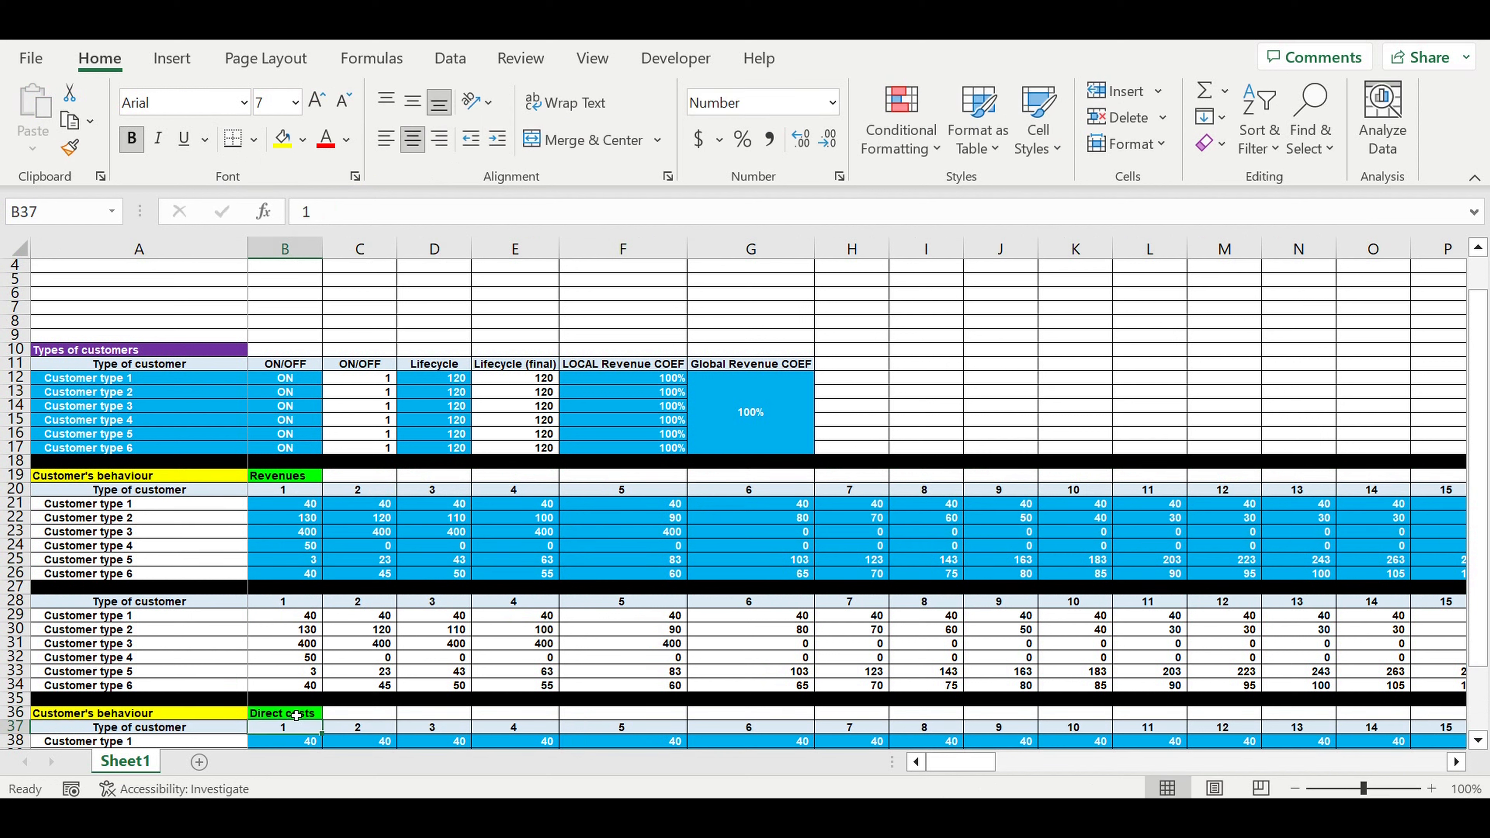
Format the Direct costs heading in B36 with white text on a red fill.
click(301, 712)
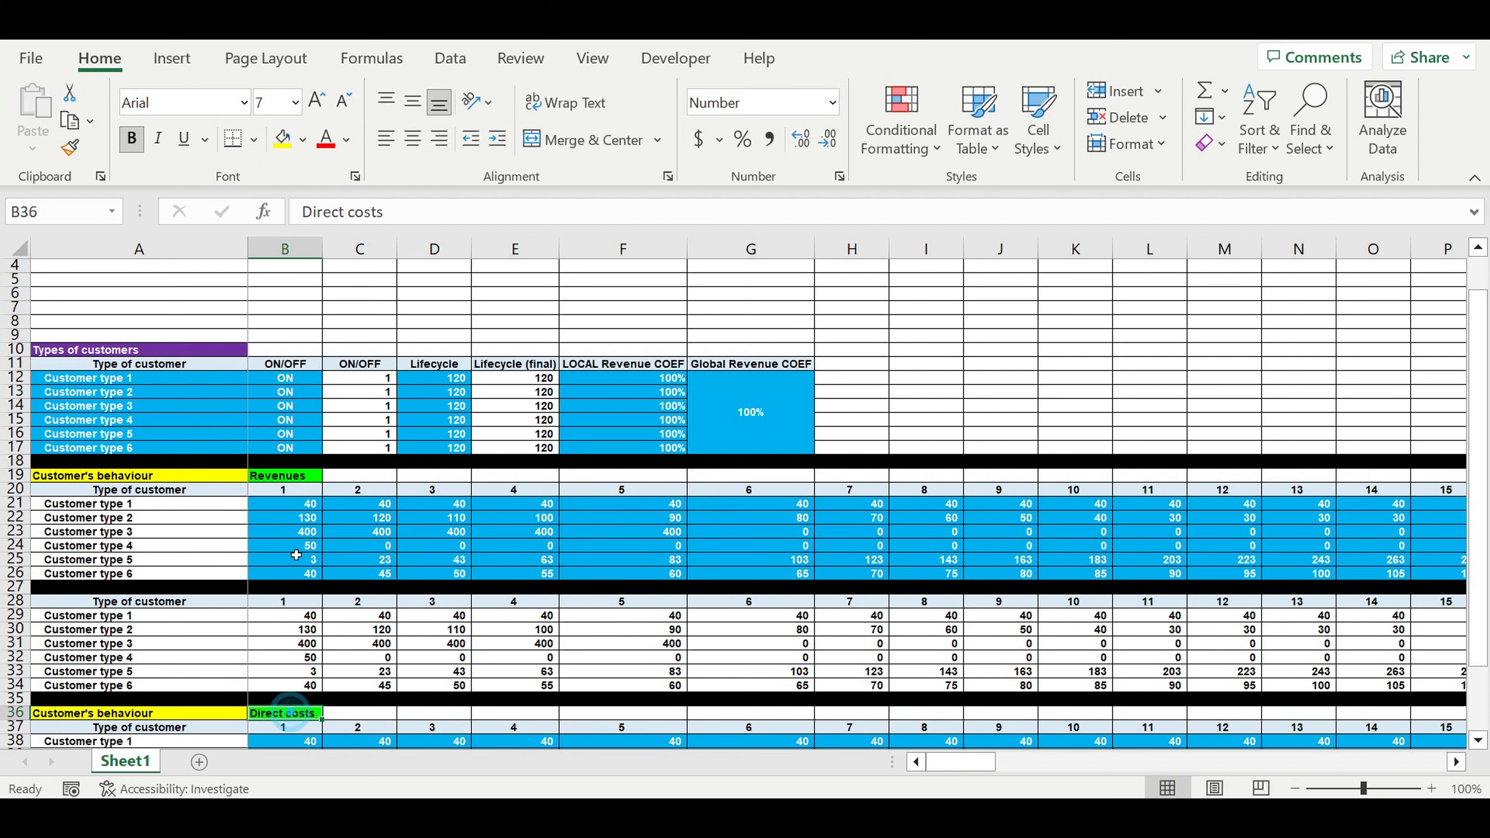
click(346, 140)
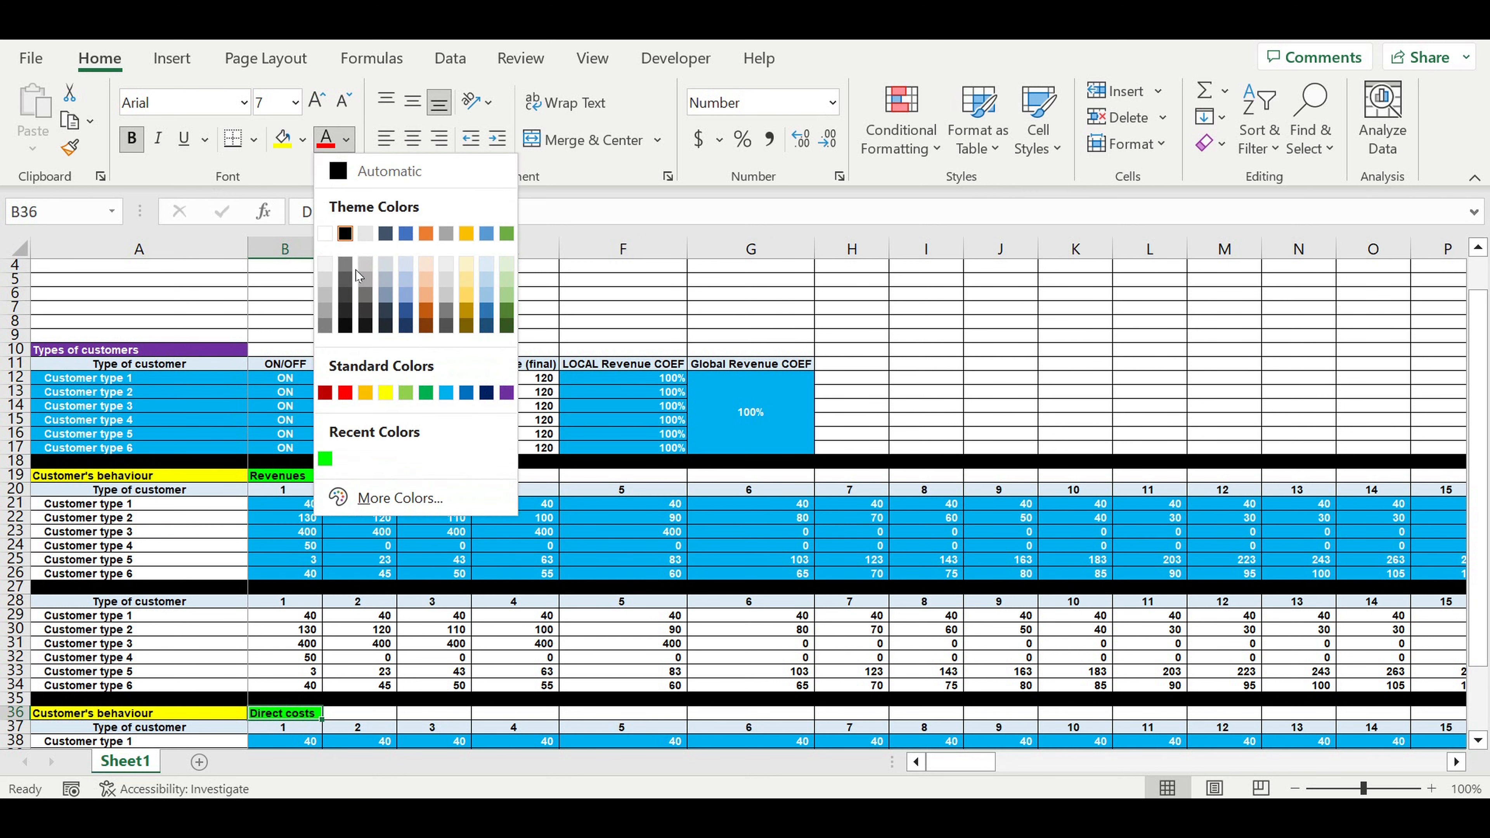
click(326, 235)
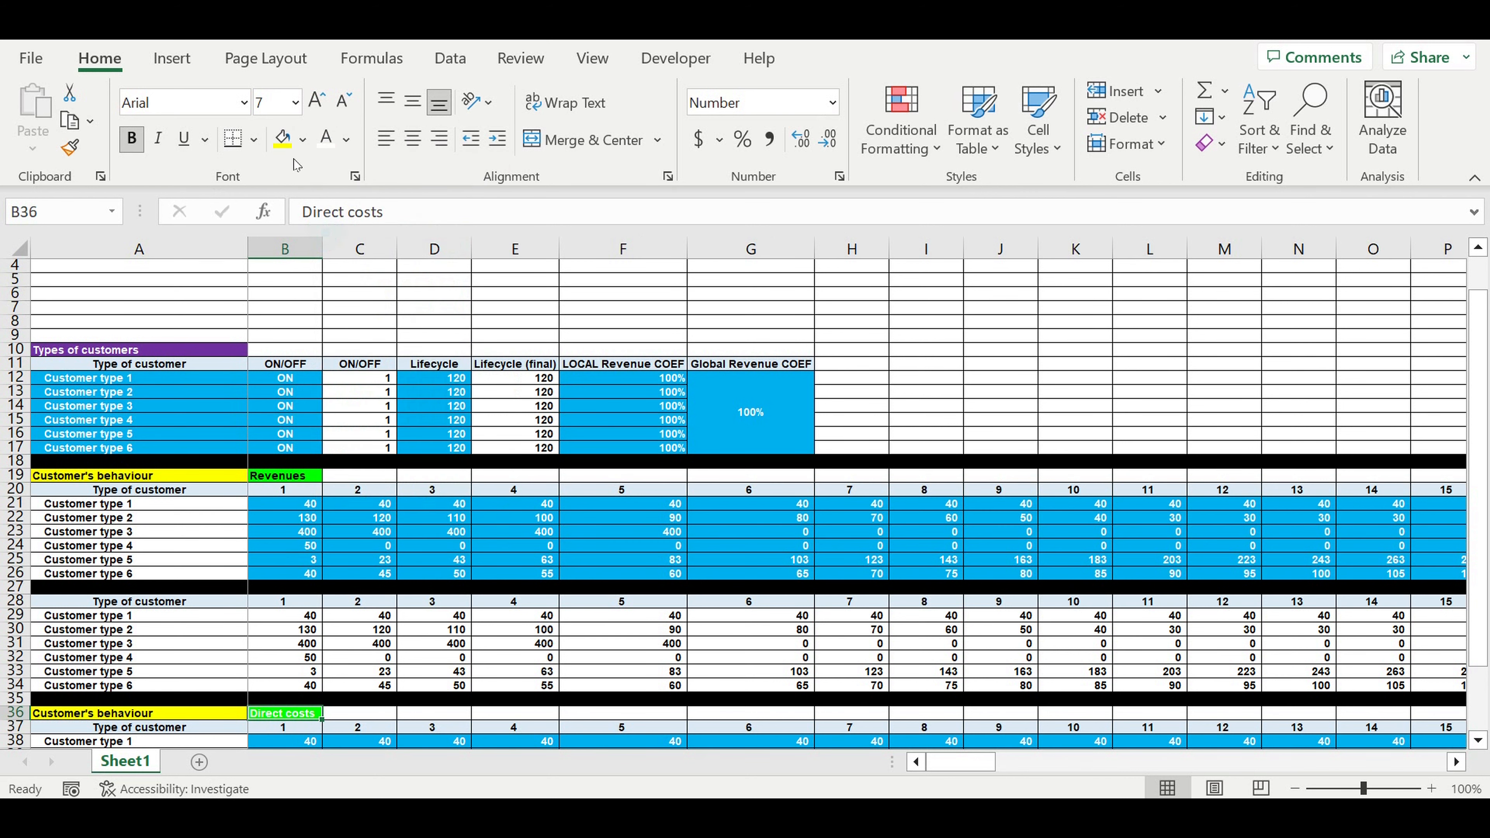
click(302, 140)
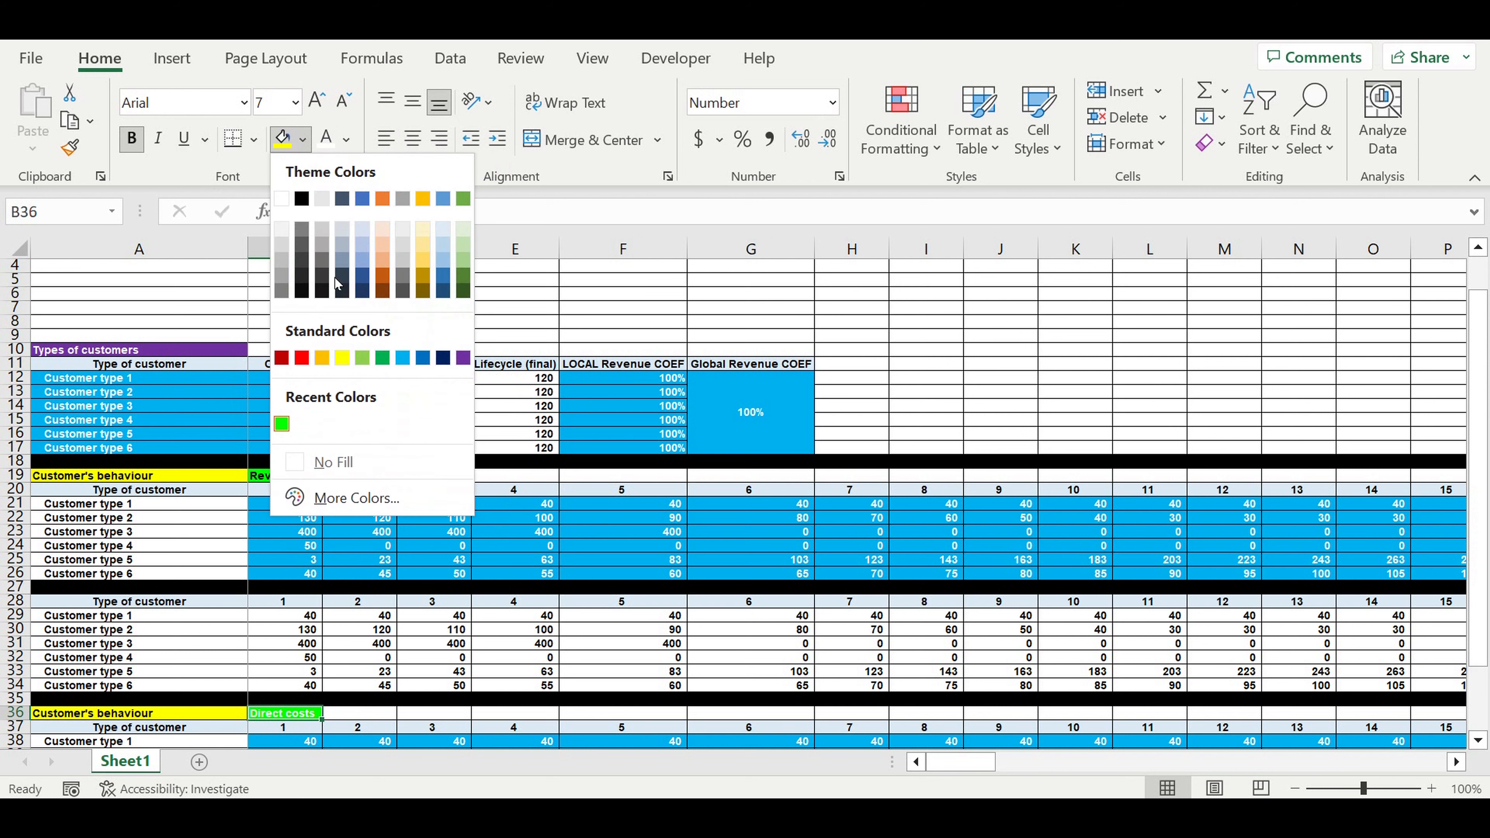
click(301, 357)
click(443, 555)
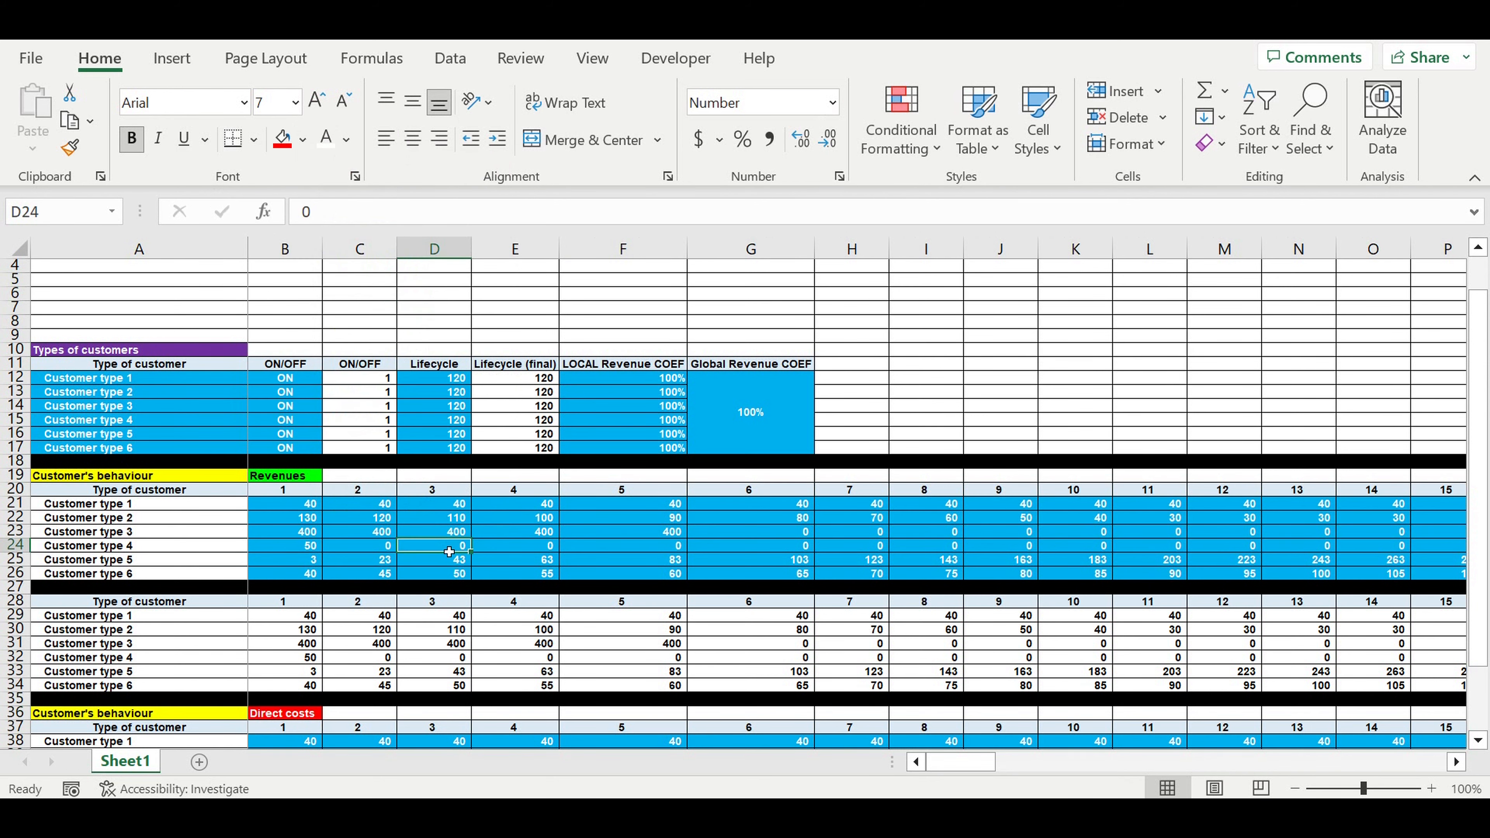
Review the customer types and period values in the Direct costs block alongside the Revenues block above it.
scroll(443, 554, down, 5)
click(162, 523)
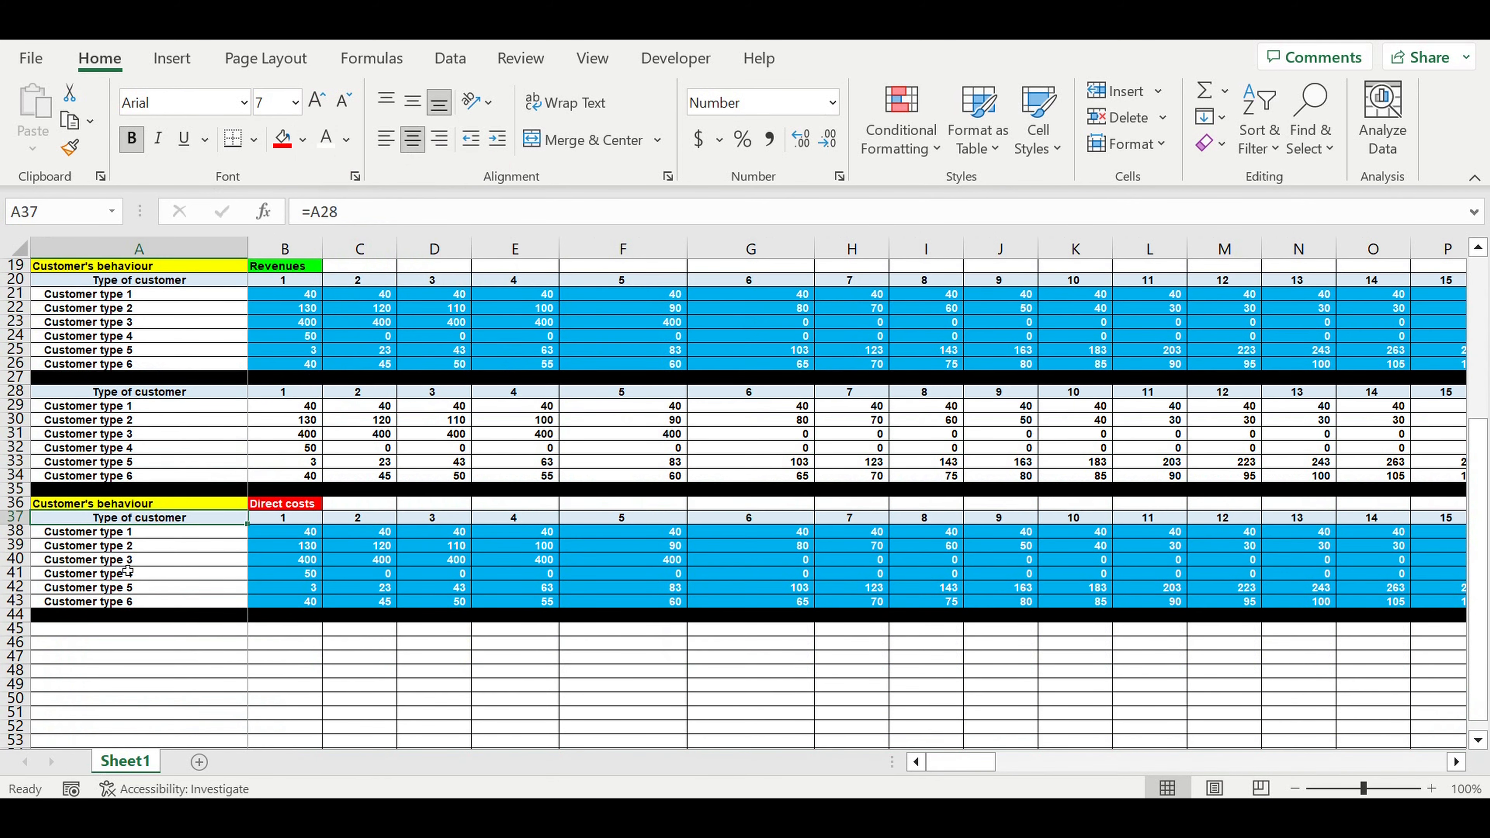
drag(130, 532, 132, 603)
drag(309, 535, 570, 605)
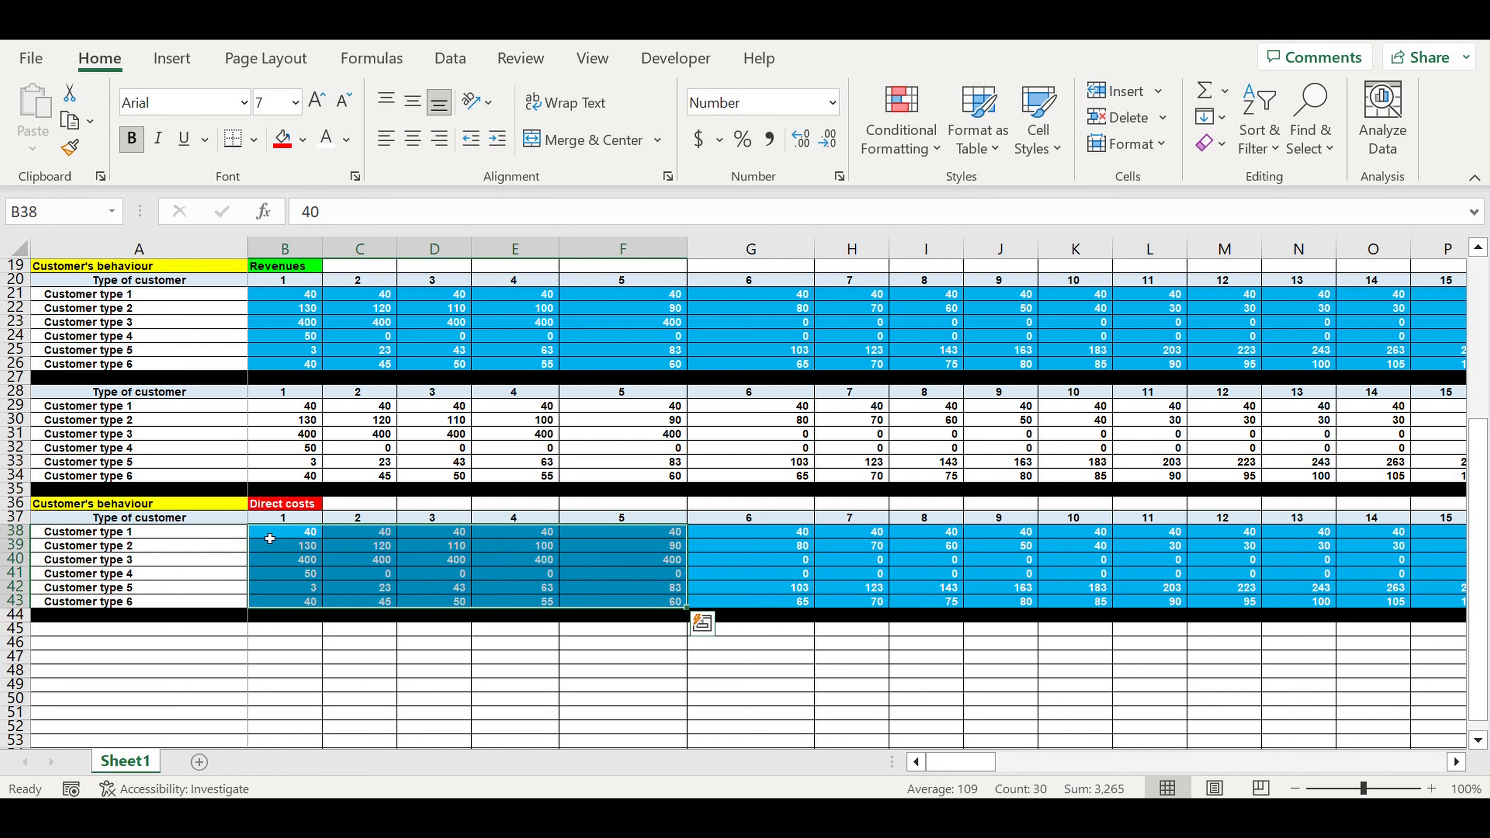
drag(296, 536, 305, 590)
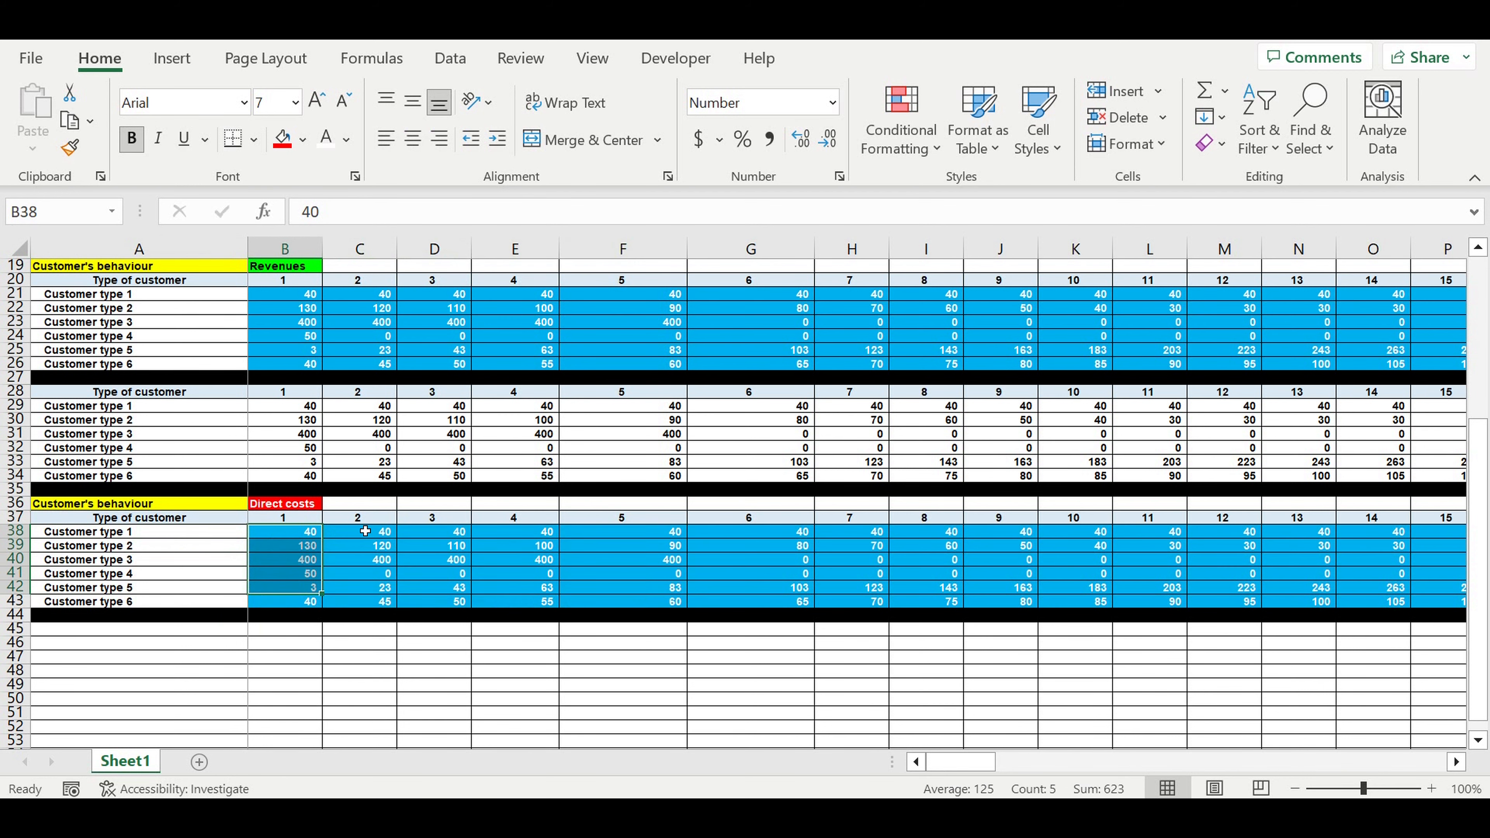
scroll(367, 531, up, 1)
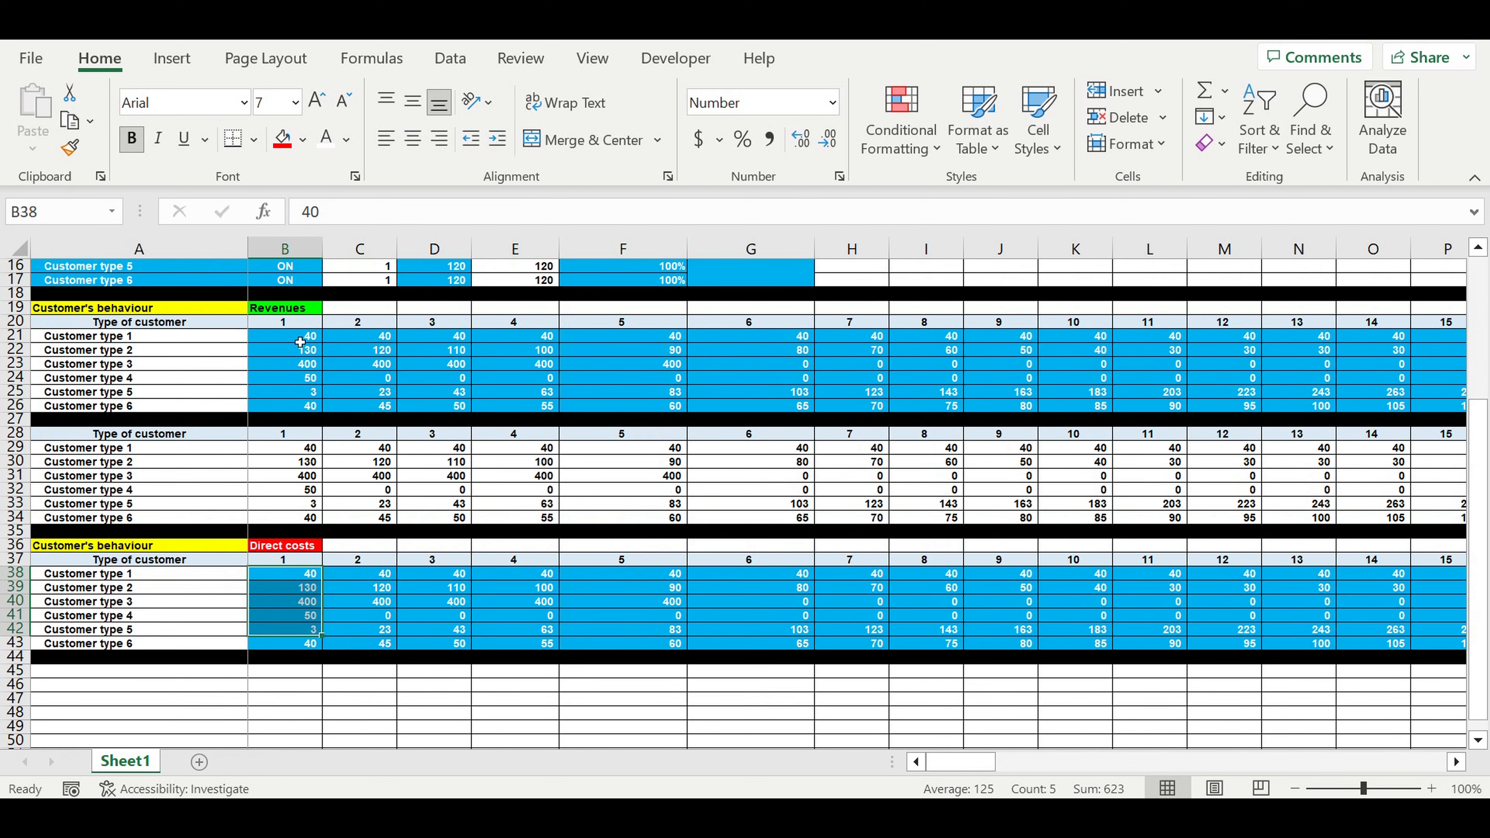
click(140, 339)
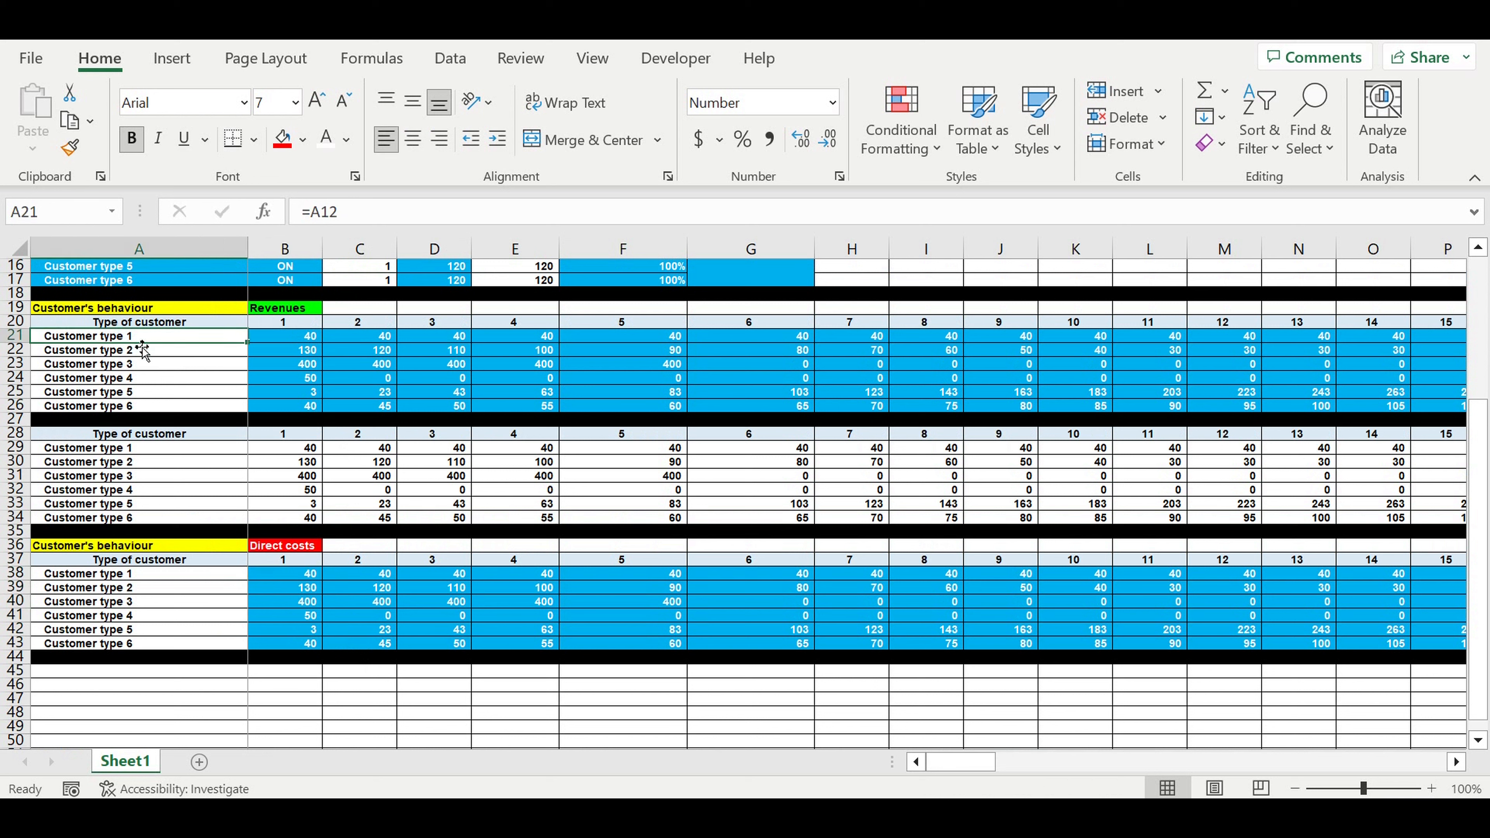
Enter 10 as the Customer type 1 direct cost in B38 and fill it across row 38 through period 120.
click(291, 338)
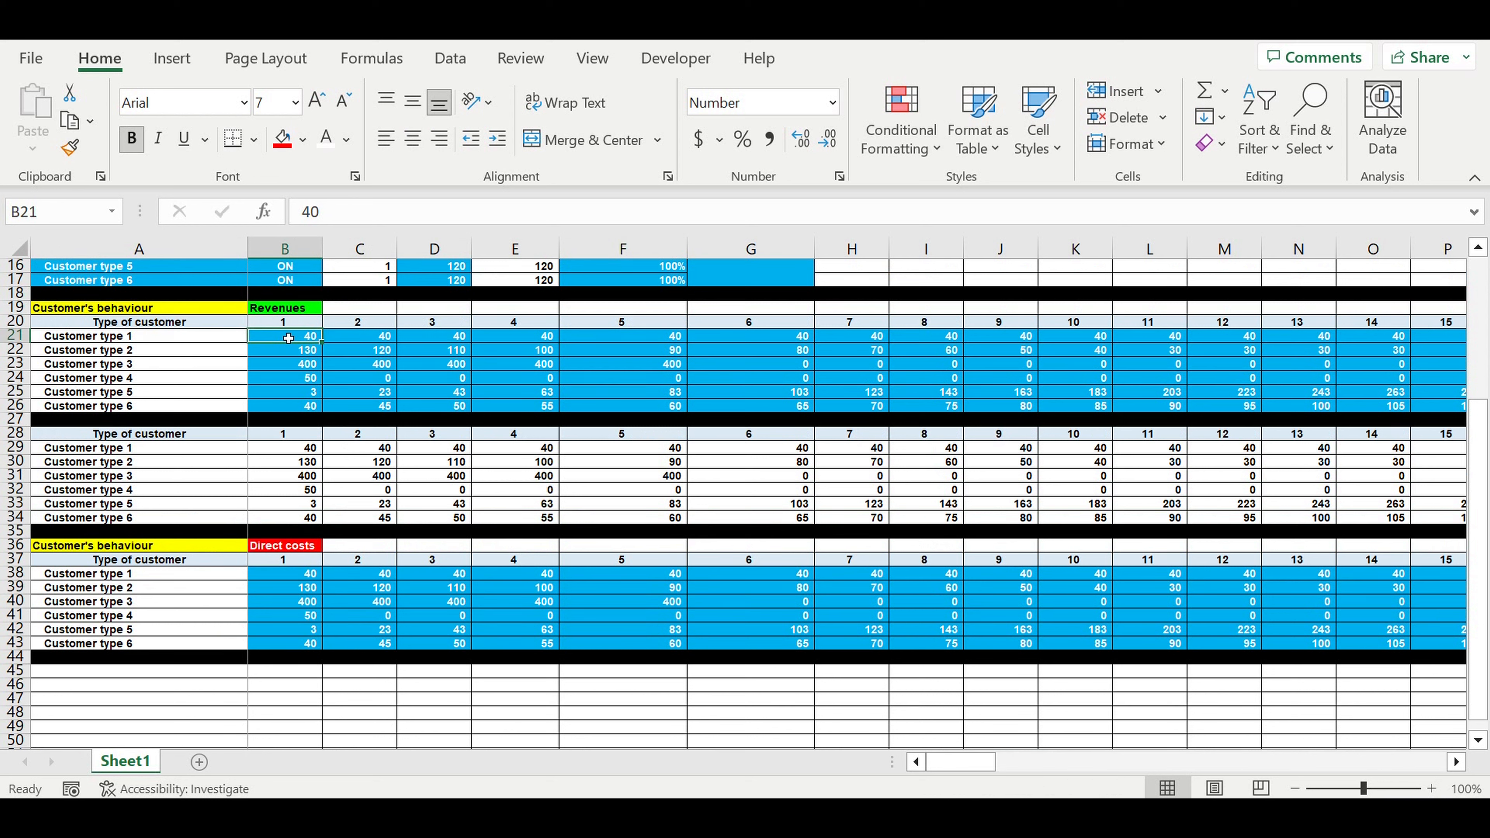
click(292, 578)
text(10)
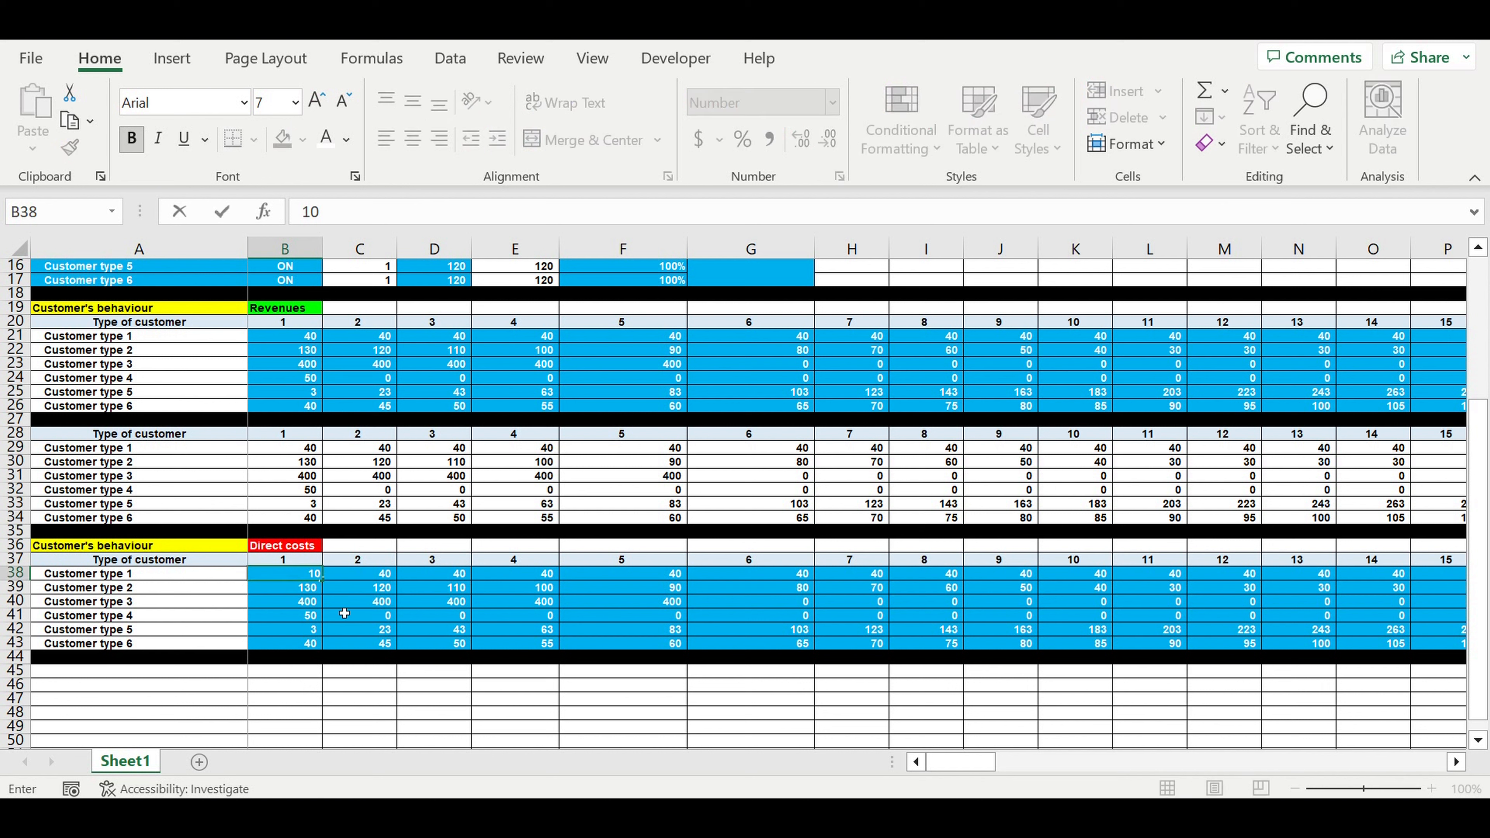
key(Return)
key(Right)
key(Down)
key(Down)
click(295, 578)
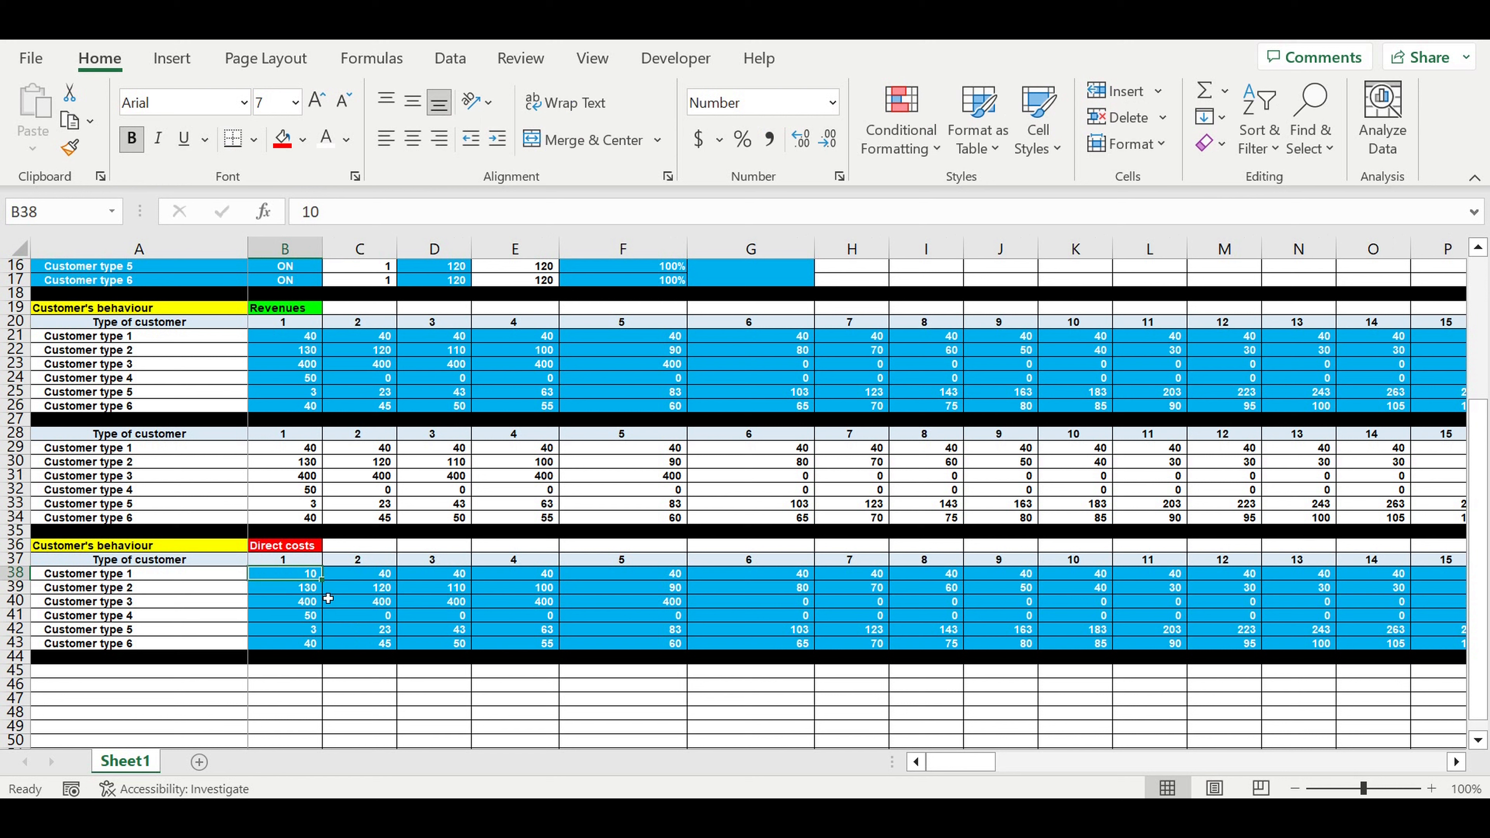
drag(330, 589, 1367, 599)
click(1329, 615)
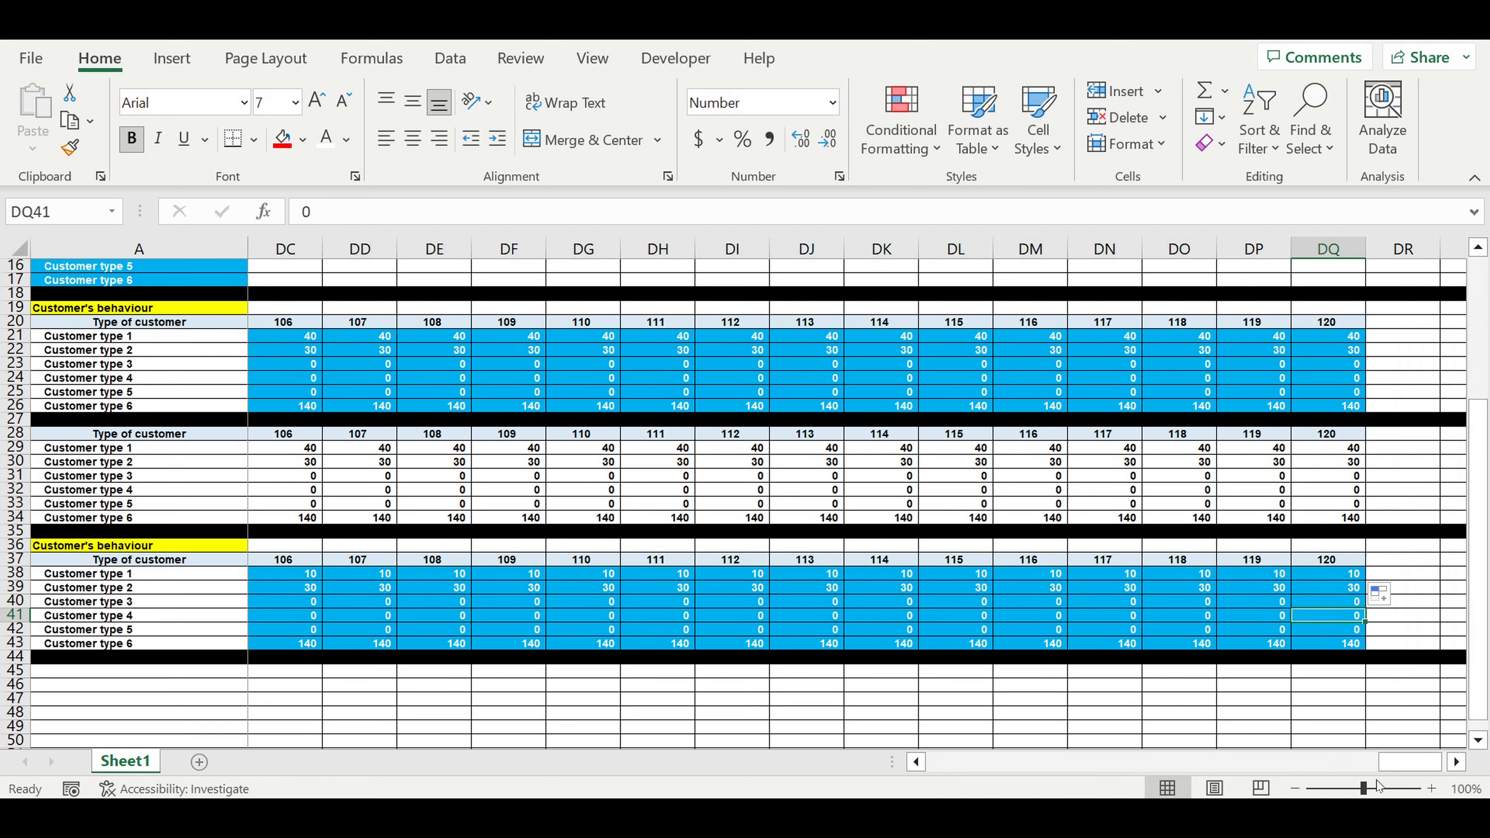
Set the Customer type 2 direct cost for period 1 in B39 to 15.
drag(1413, 763, 962, 762)
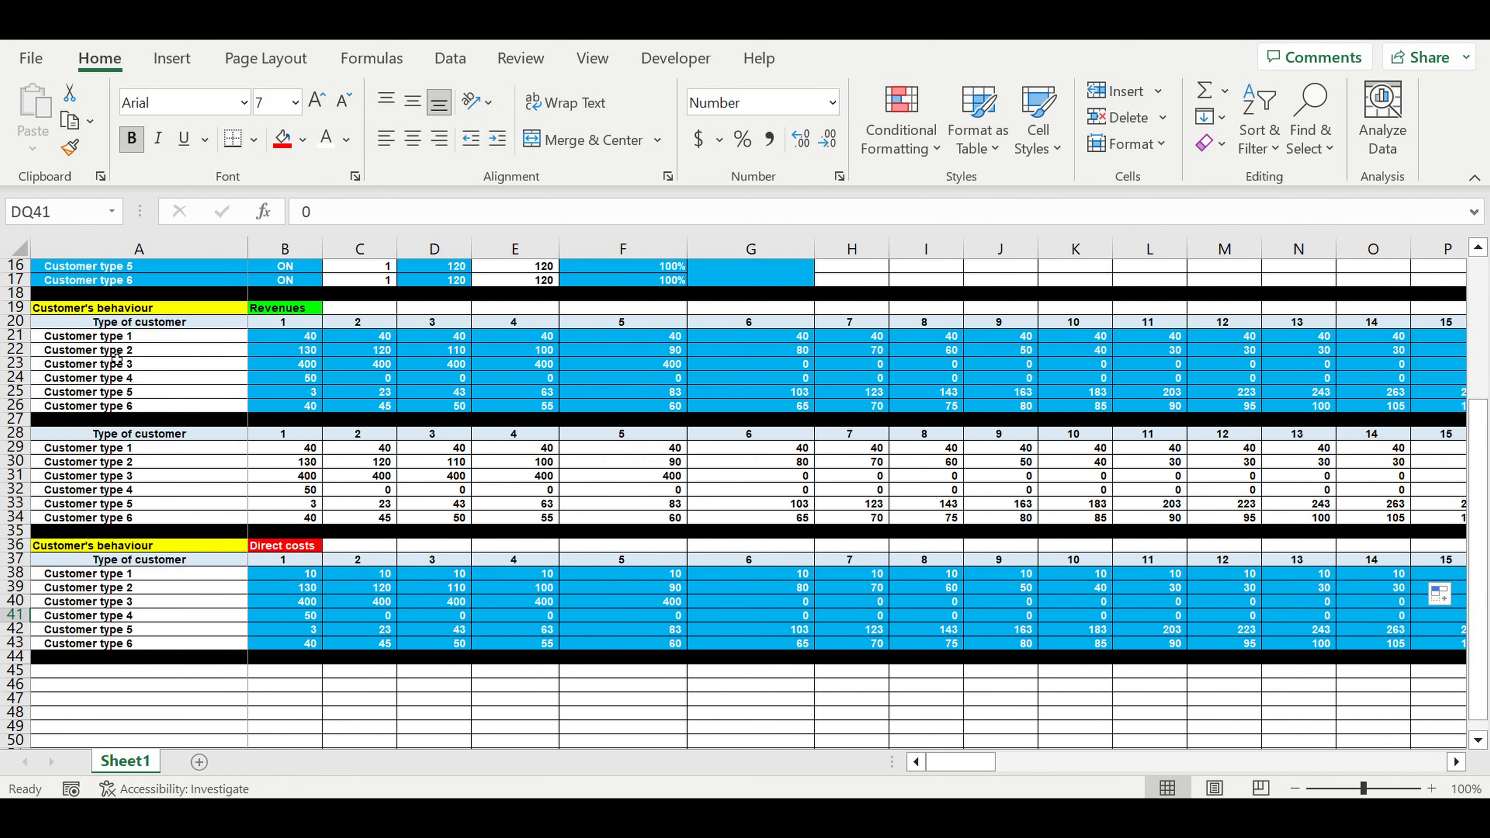
click(100, 353)
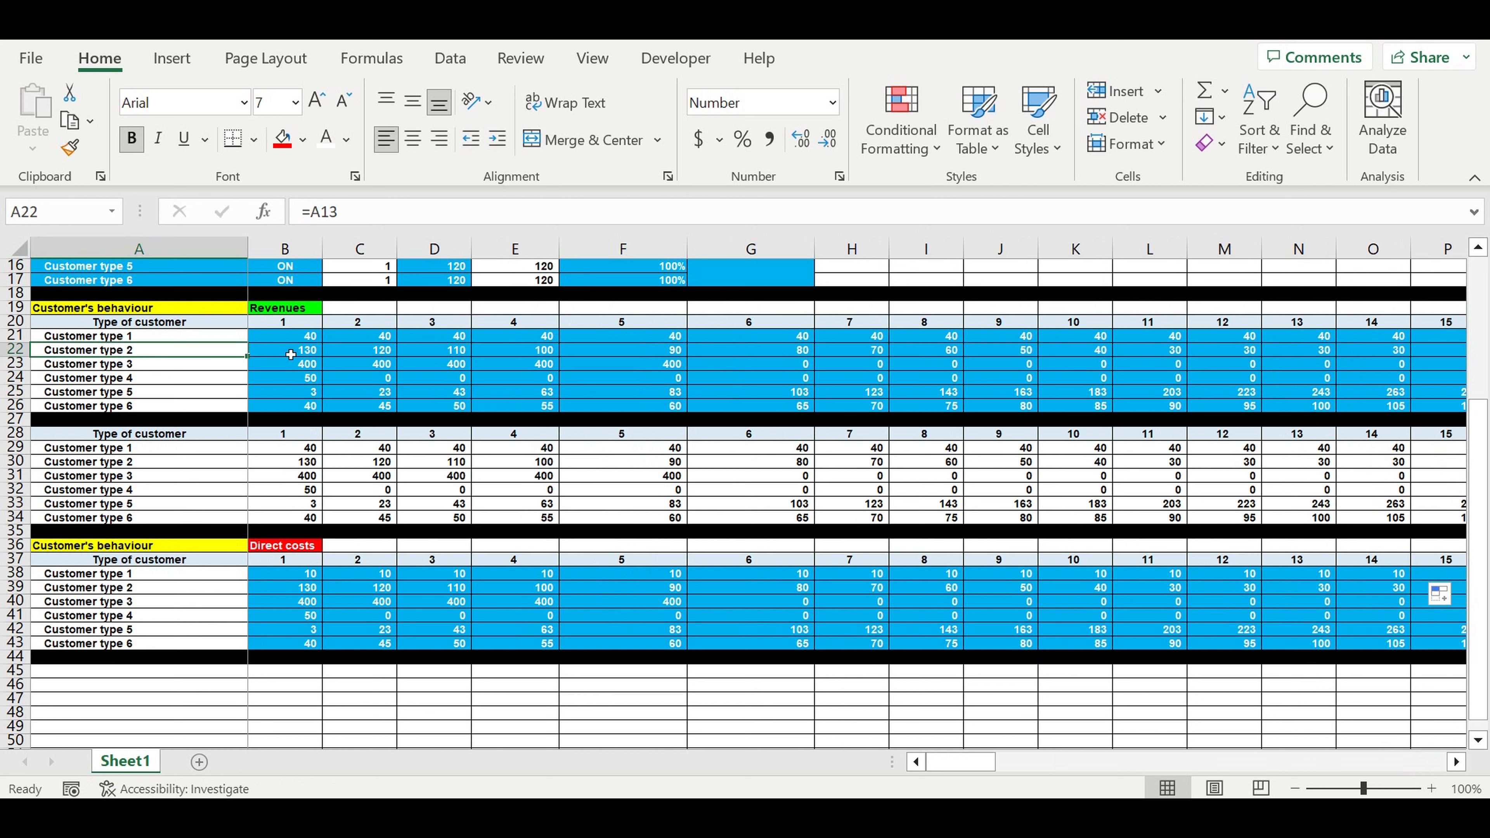
drag(290, 355, 1428, 361)
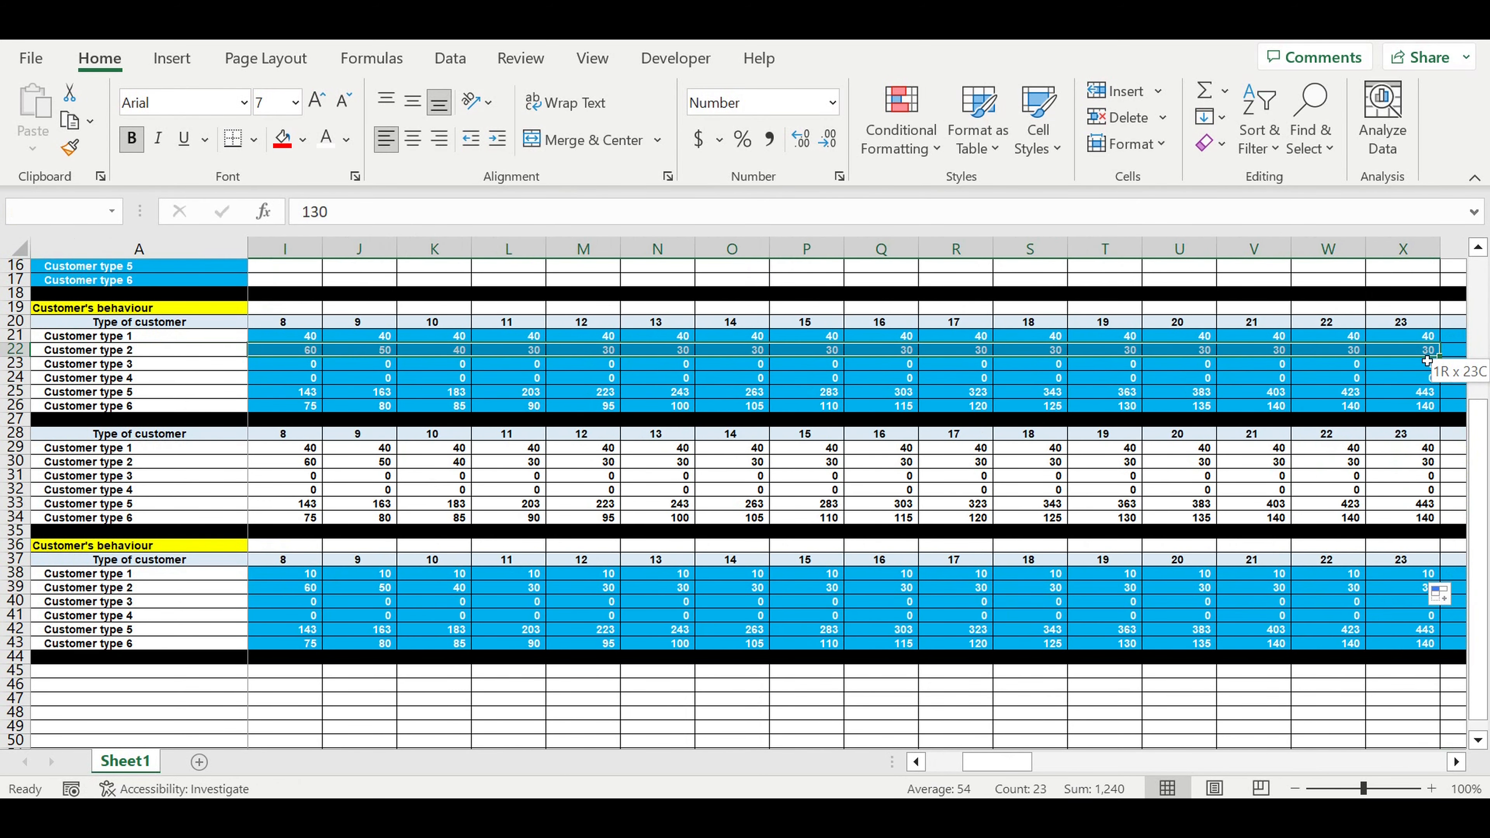
drag(998, 762, 548, 712)
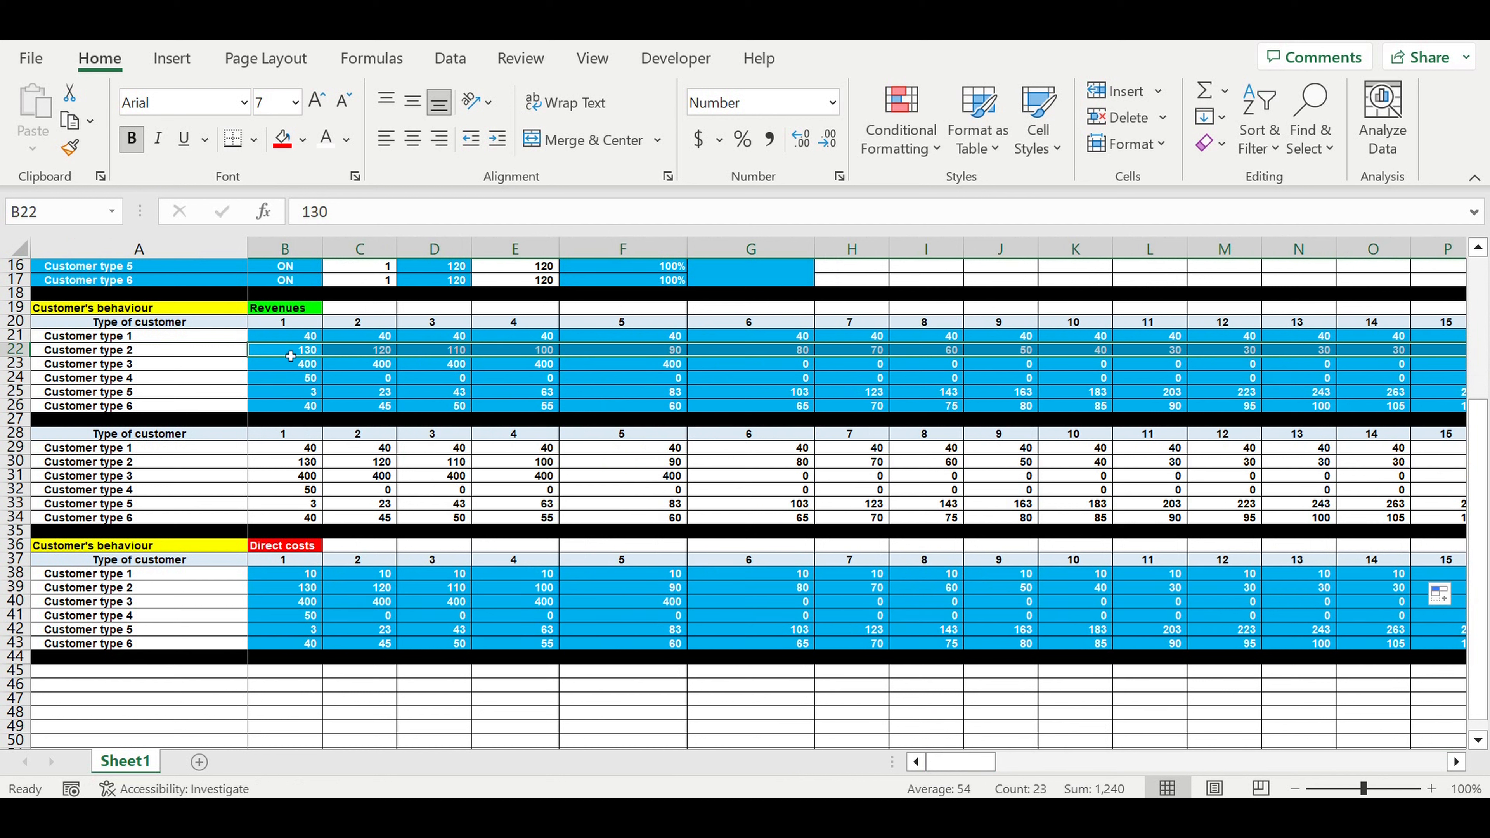
click(293, 595)
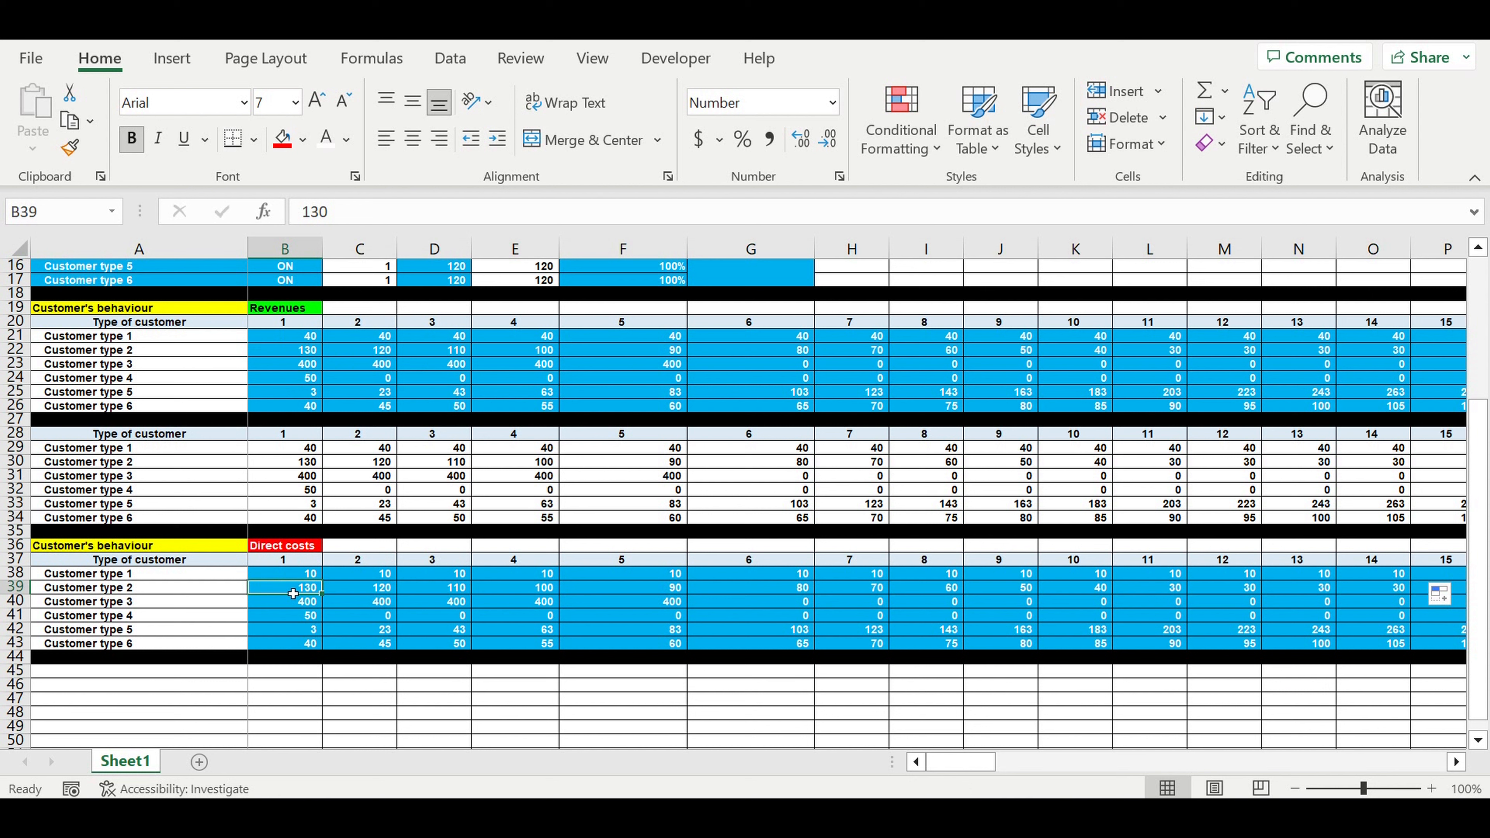
double_click(296, 595)
text(15)
key(Return)
Enter =B39+10 in C39 and fill the formula across the Customer type 2 direct costs through period 10.
click(384, 594)
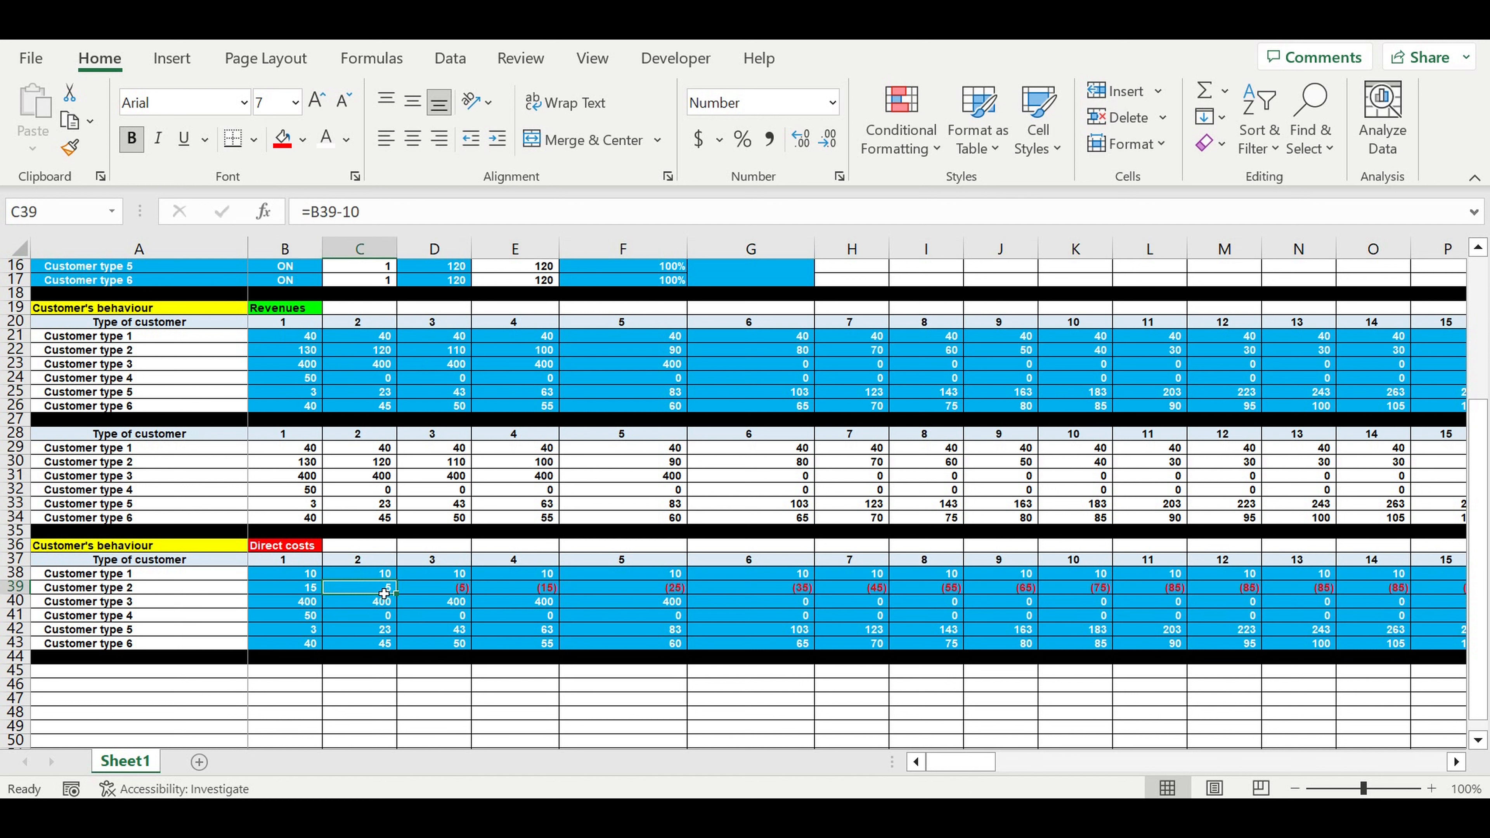
text(=)
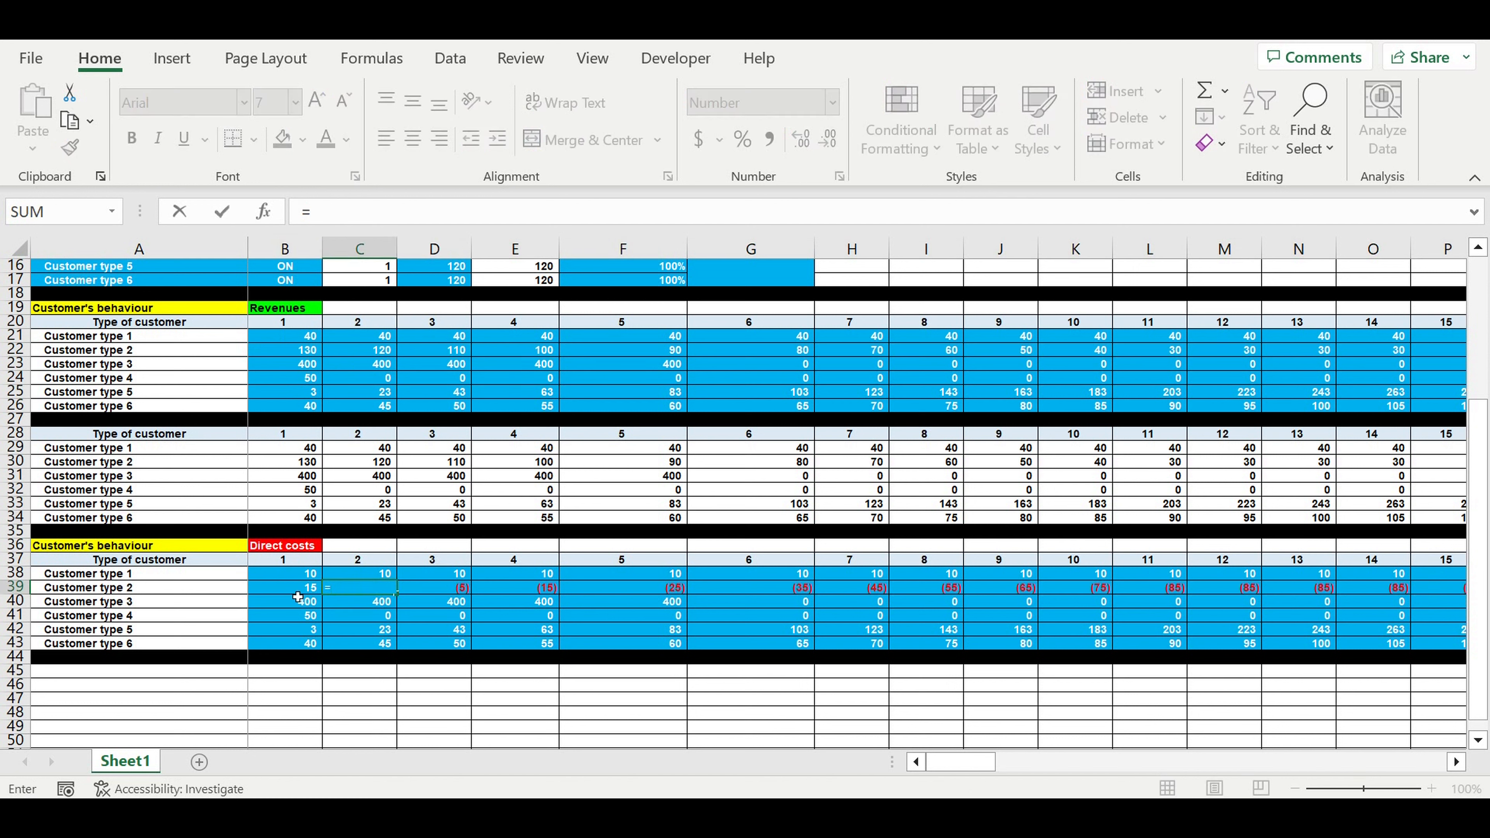
click(290, 593)
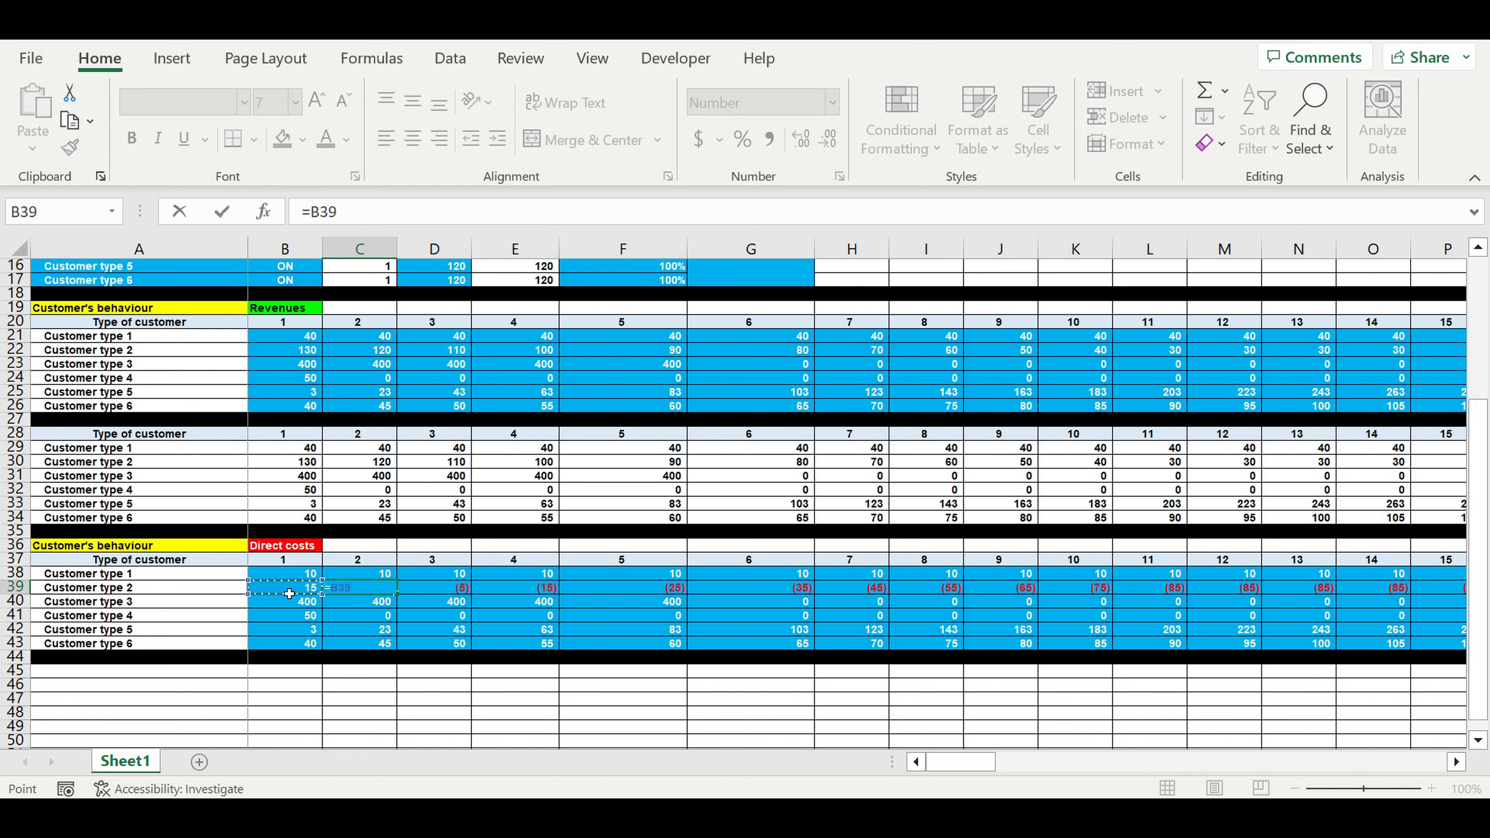
text(+10)
key(Return)
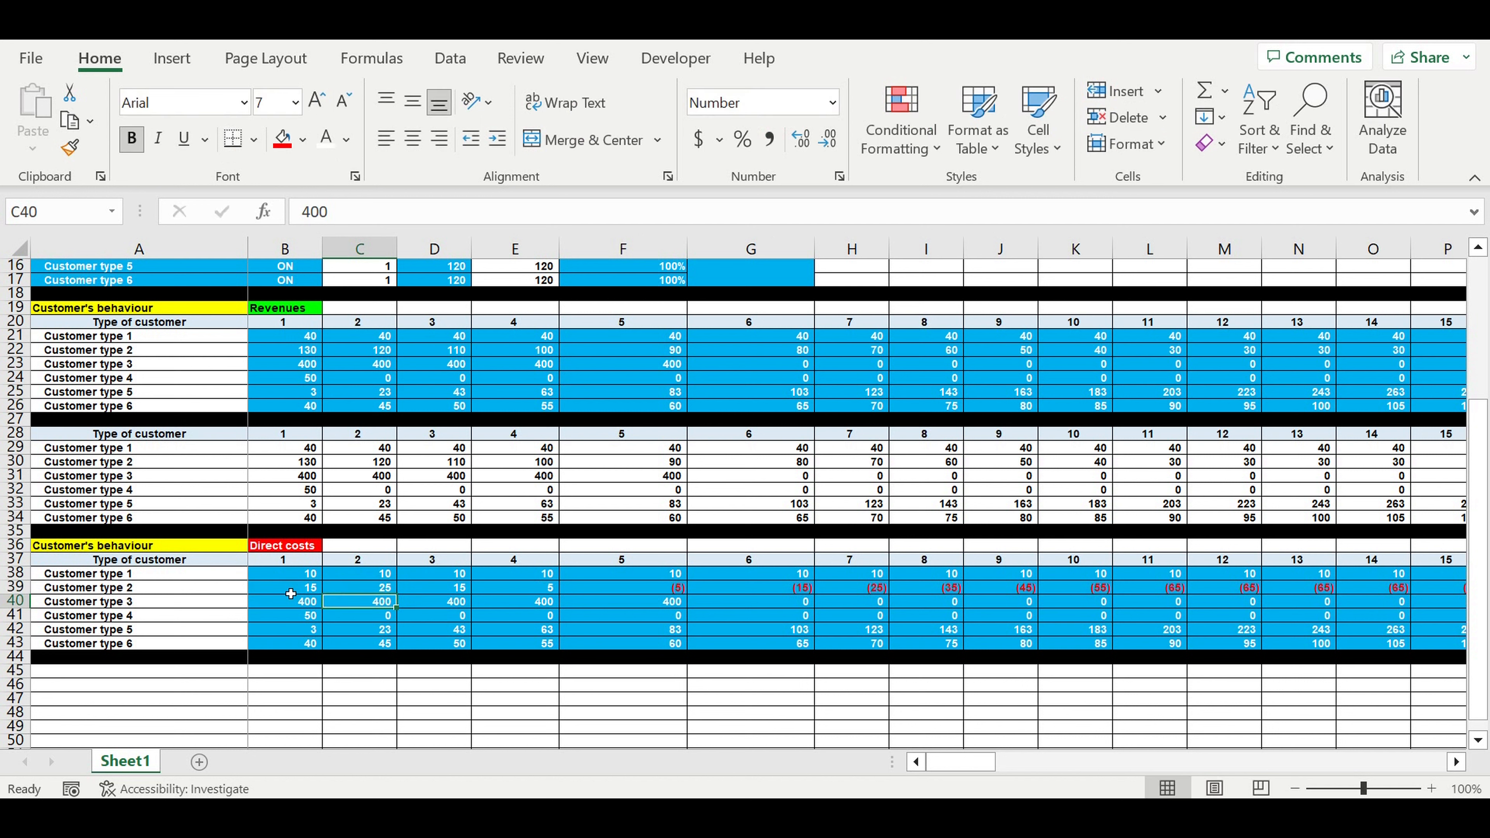
click(371, 590)
drag(400, 600, 786, 634)
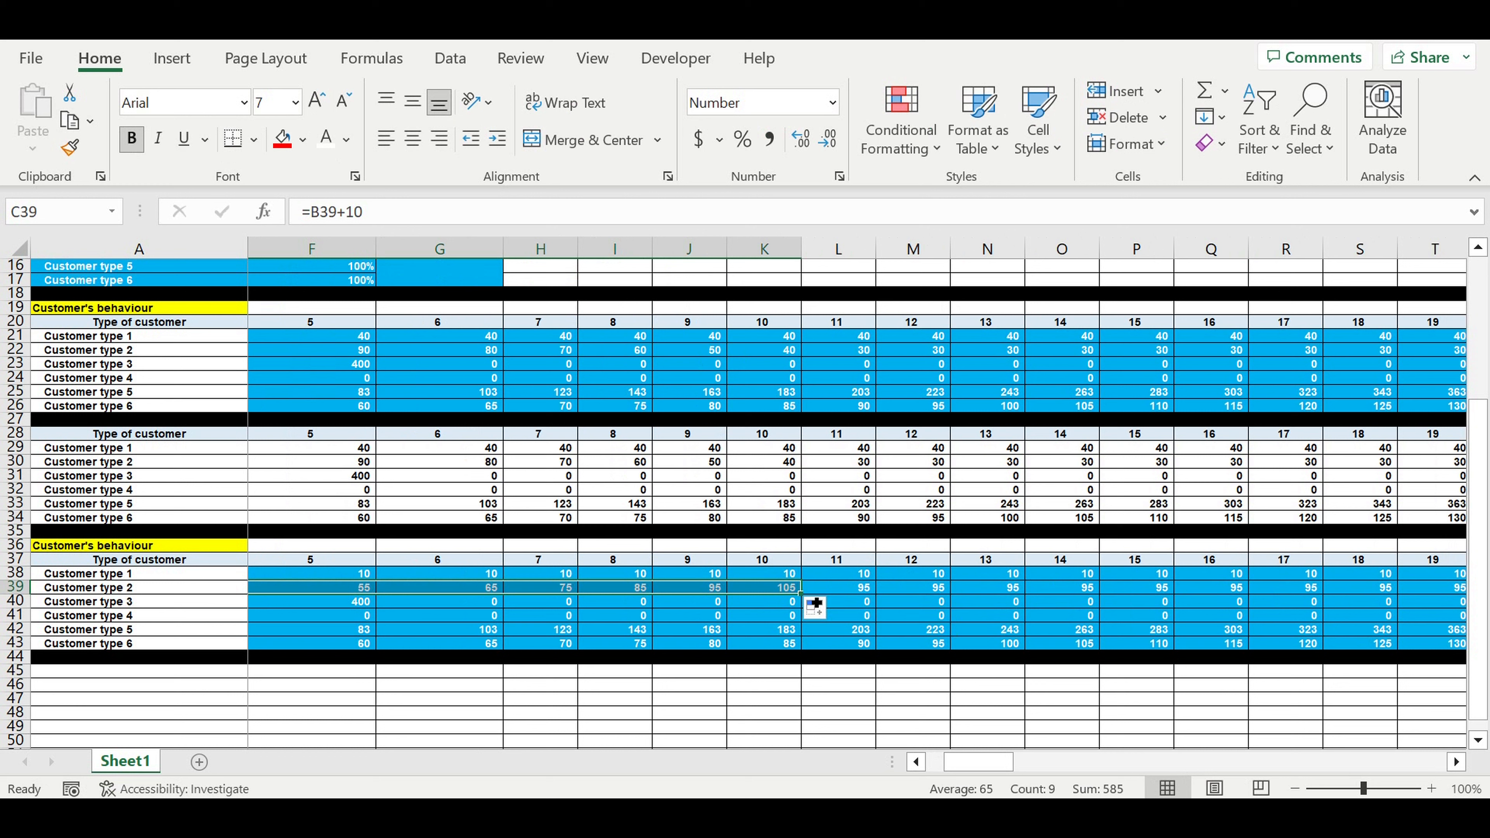
Enter =K39 in L39 and fill it across the Customer type 2 direct costs through period 120.
click(860, 589)
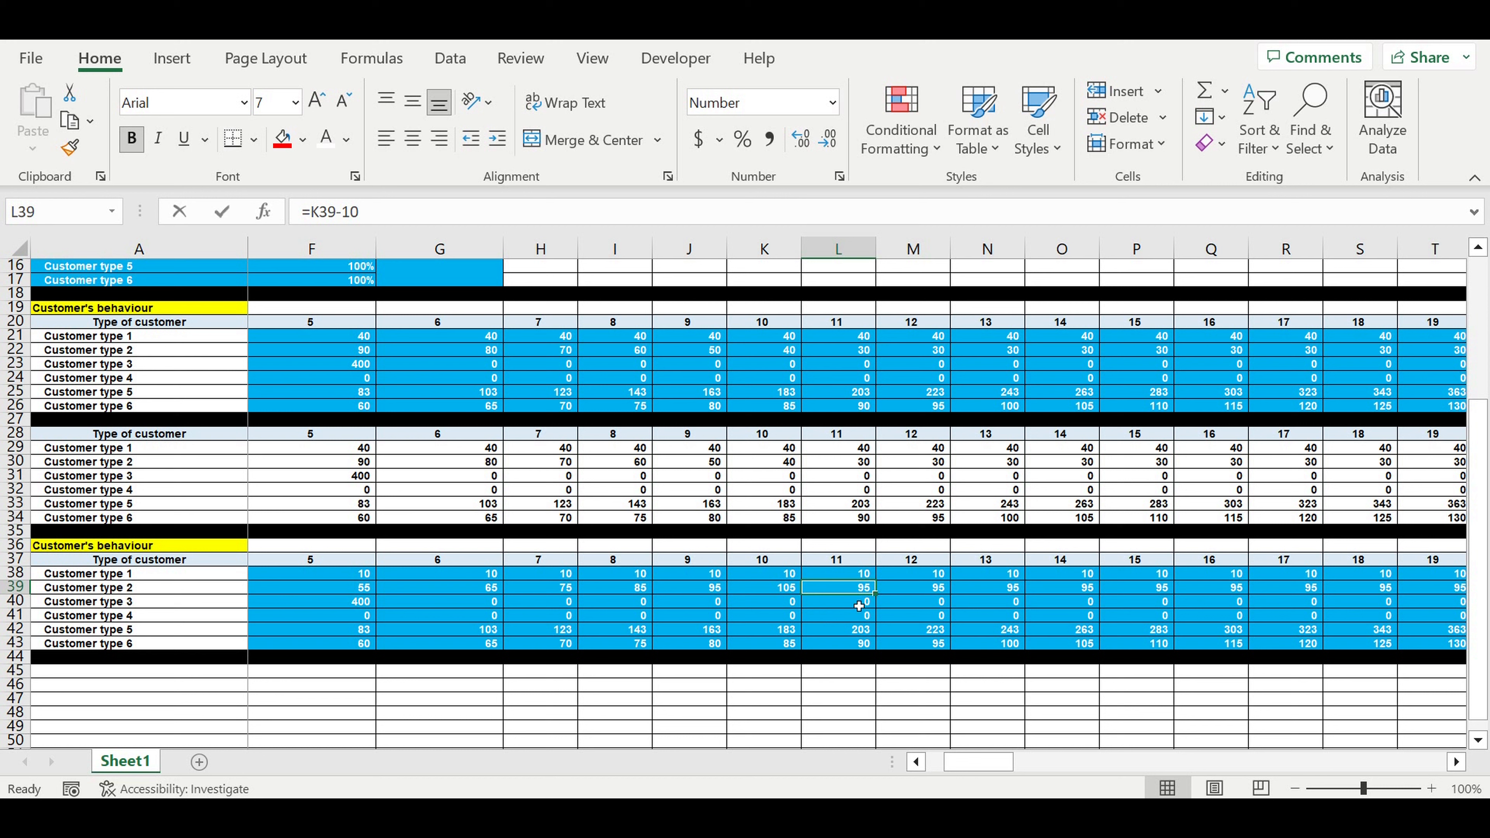
text(=)
click(761, 593)
key(Return)
click(845, 590)
drag(876, 593, 1323, 624)
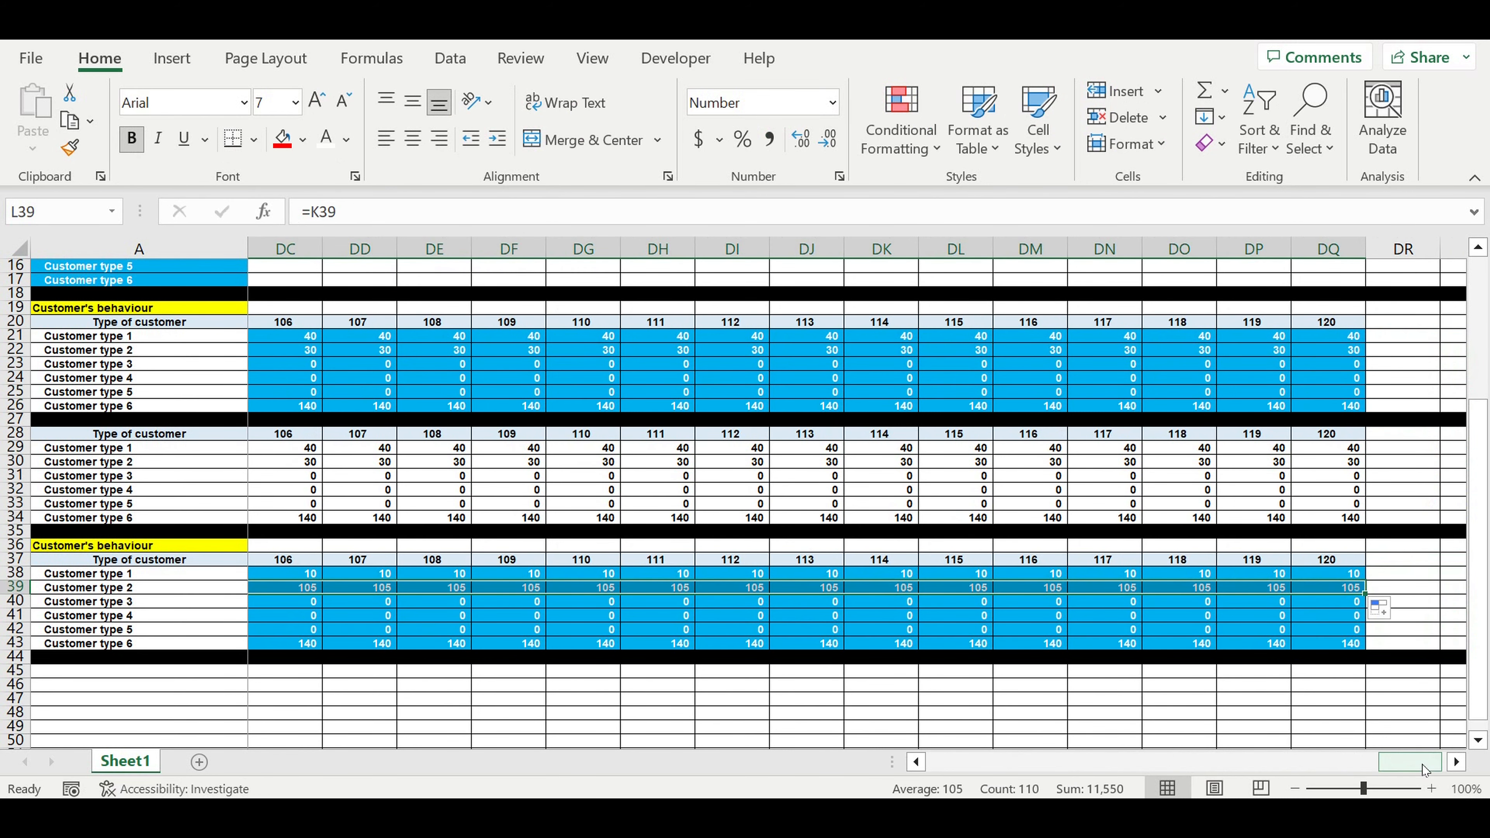
Set the Customer type 3 direct cost in B40 to 50 and fill it across through period 3.
drag(1425, 770, 804, 775)
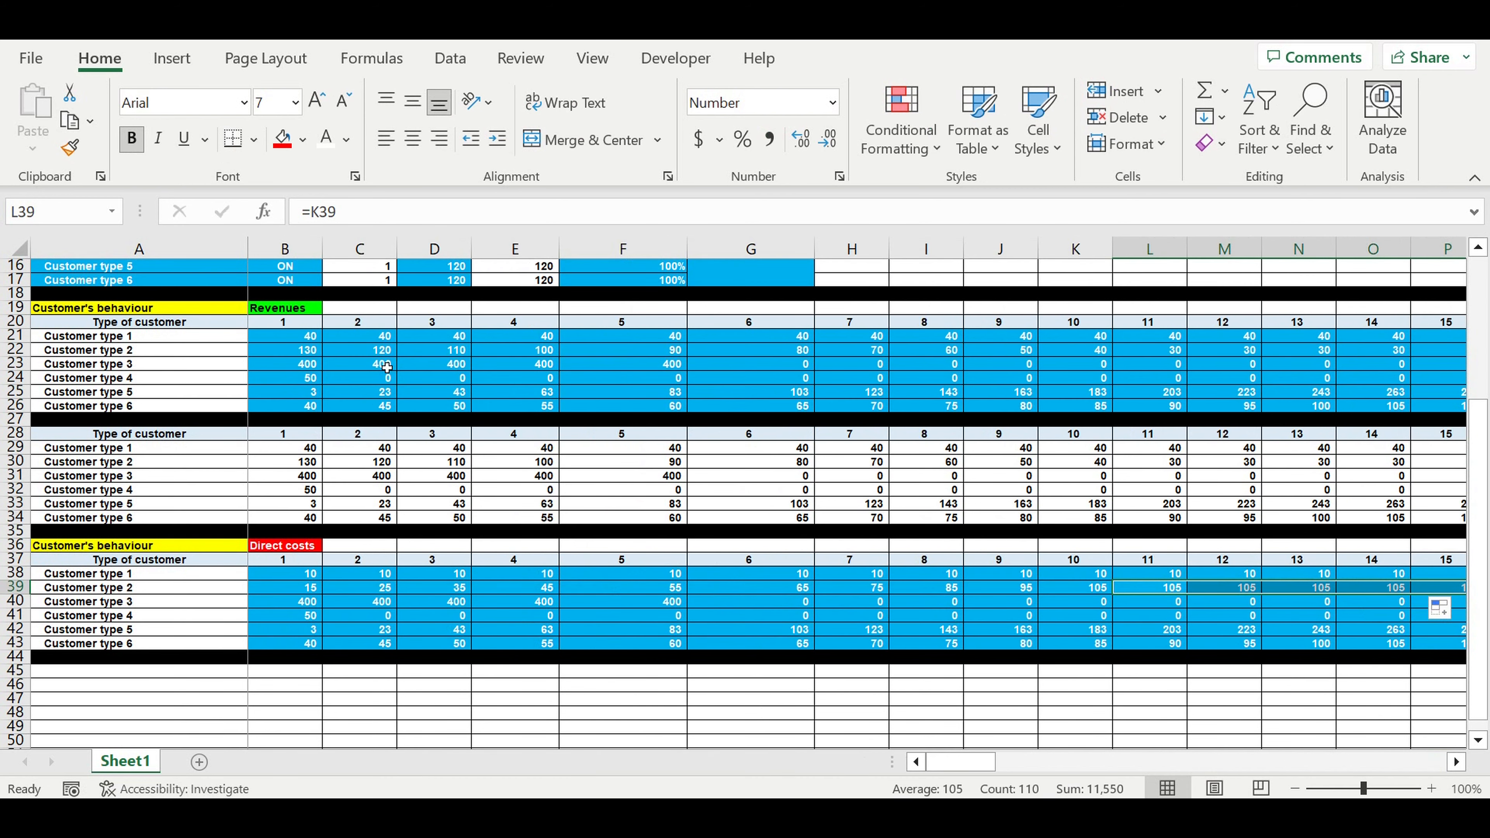
click(308, 309)
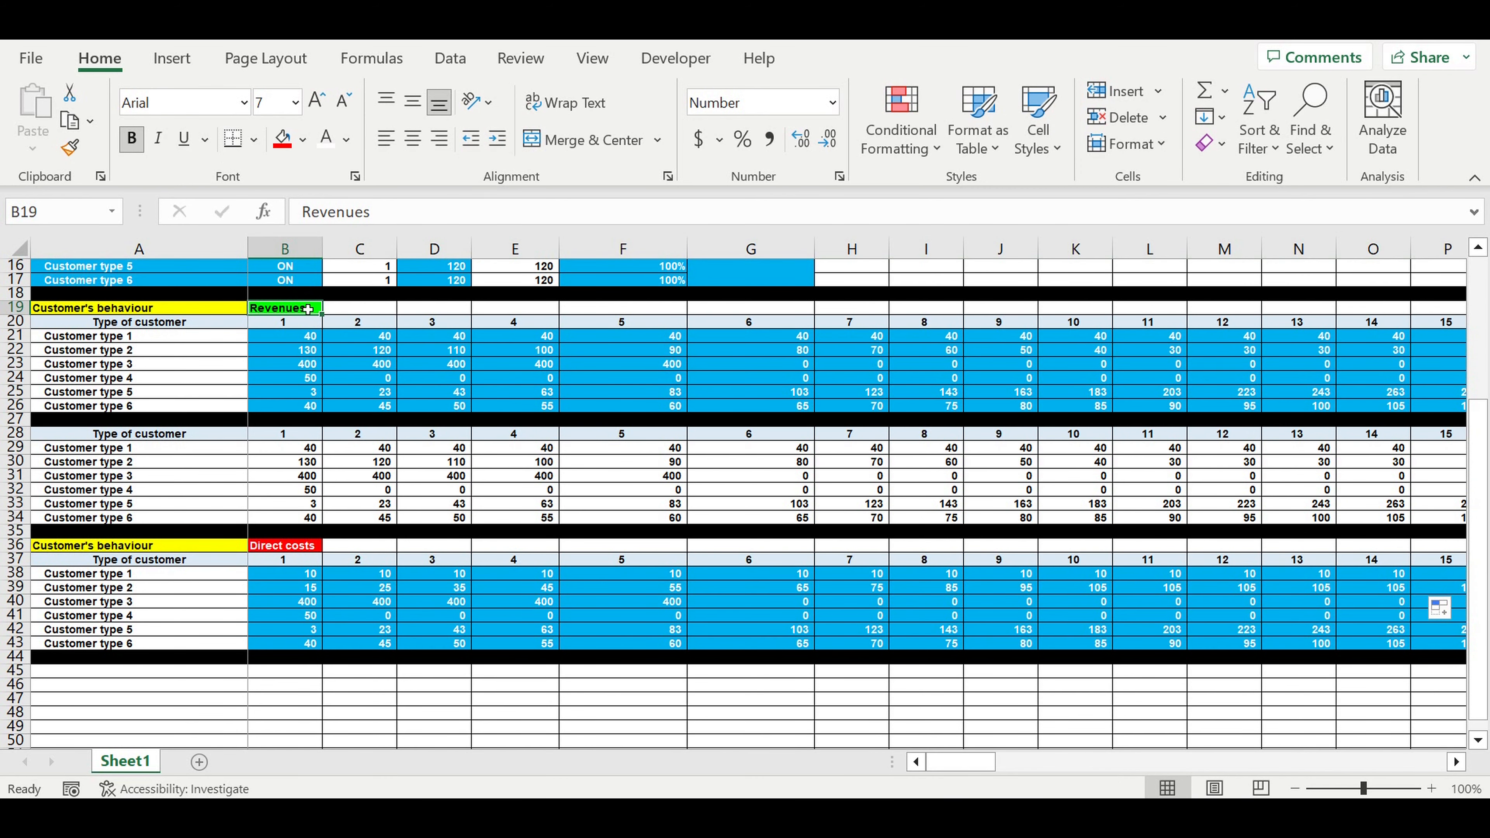
click(286, 366)
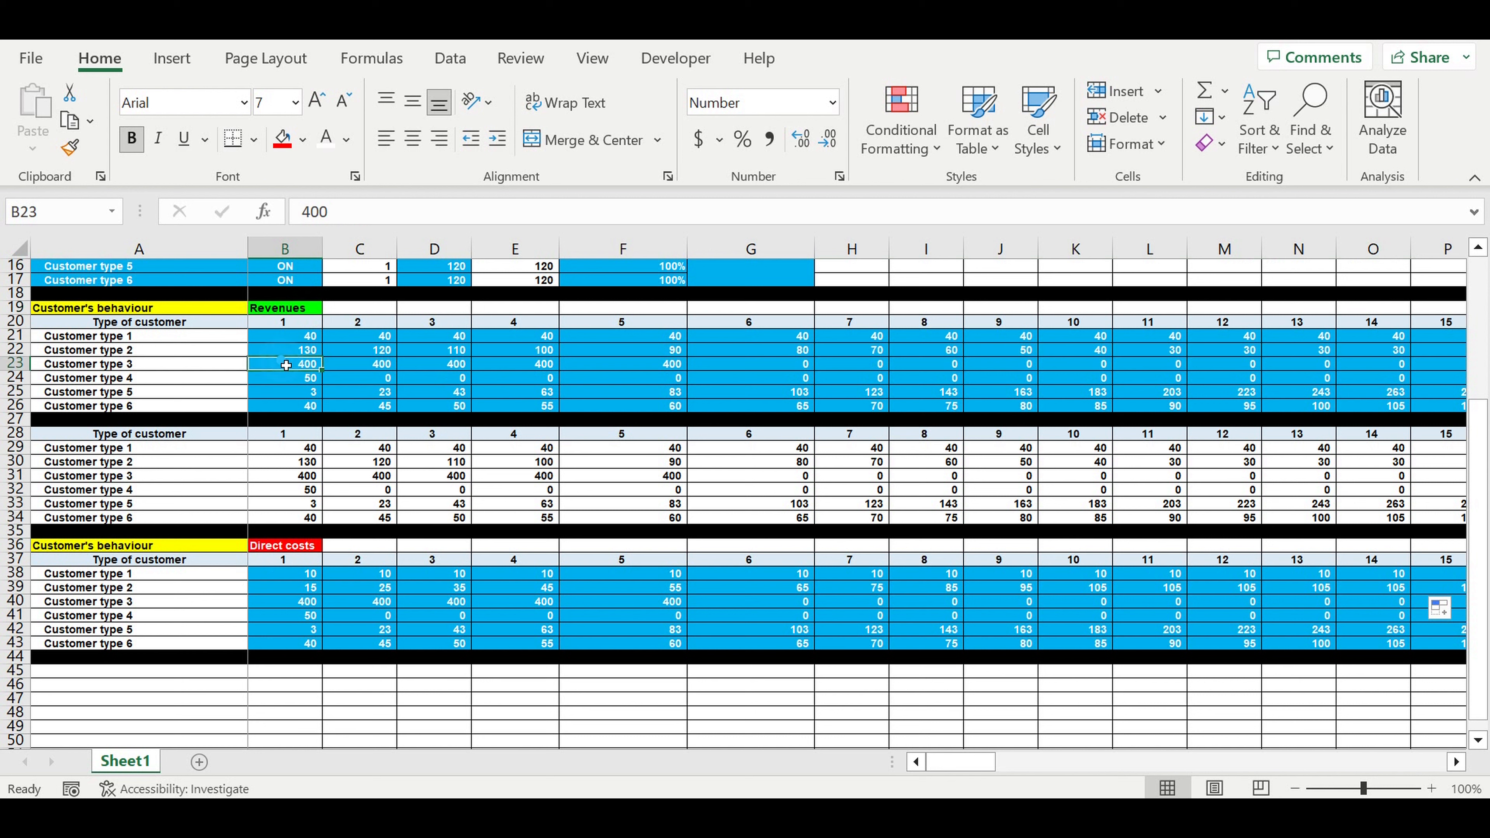
click(285, 607)
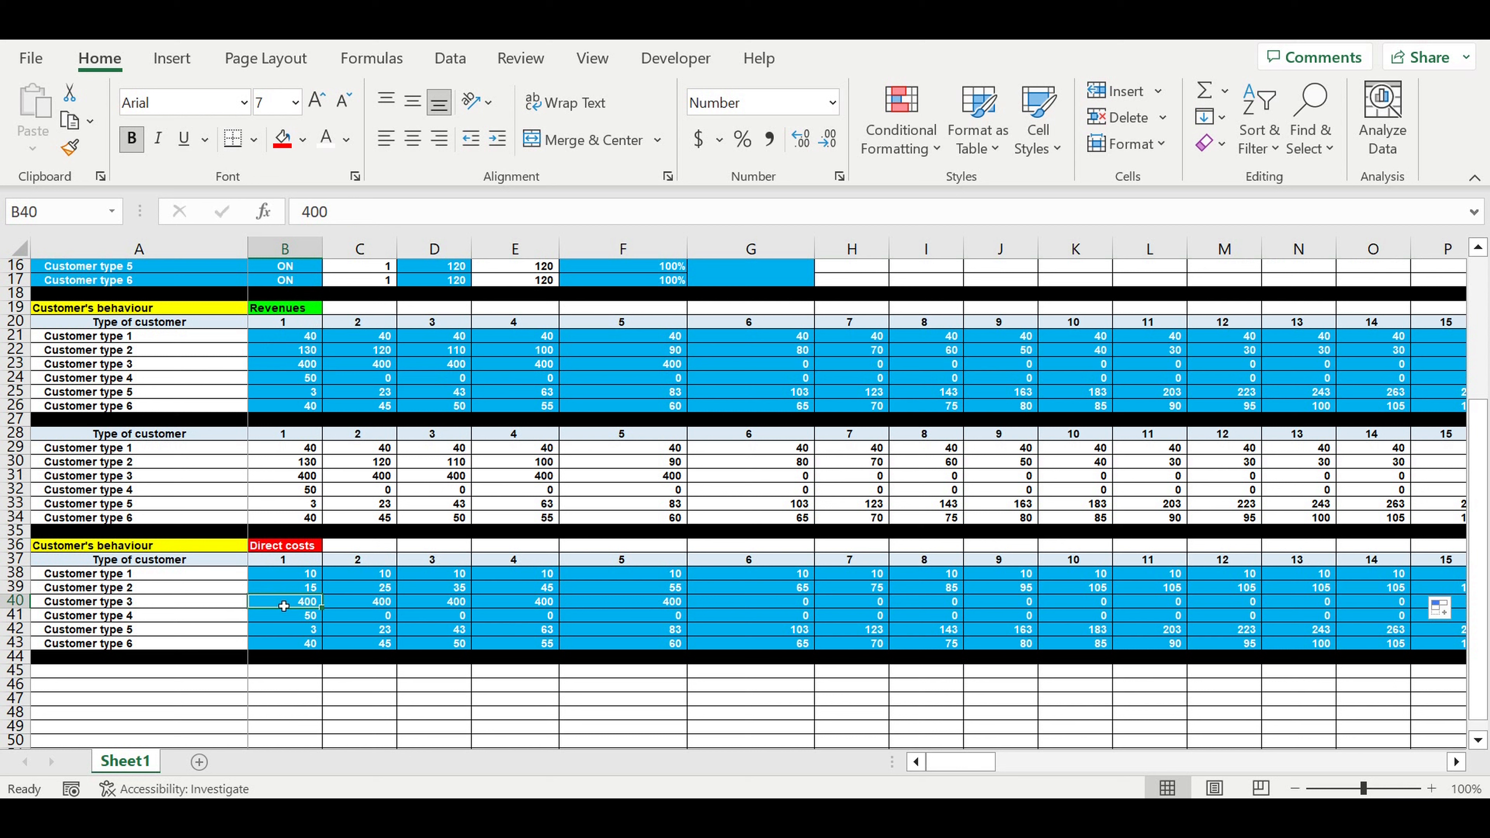
text(50)
key(Return)
click(287, 605)
drag(318, 612, 466, 613)
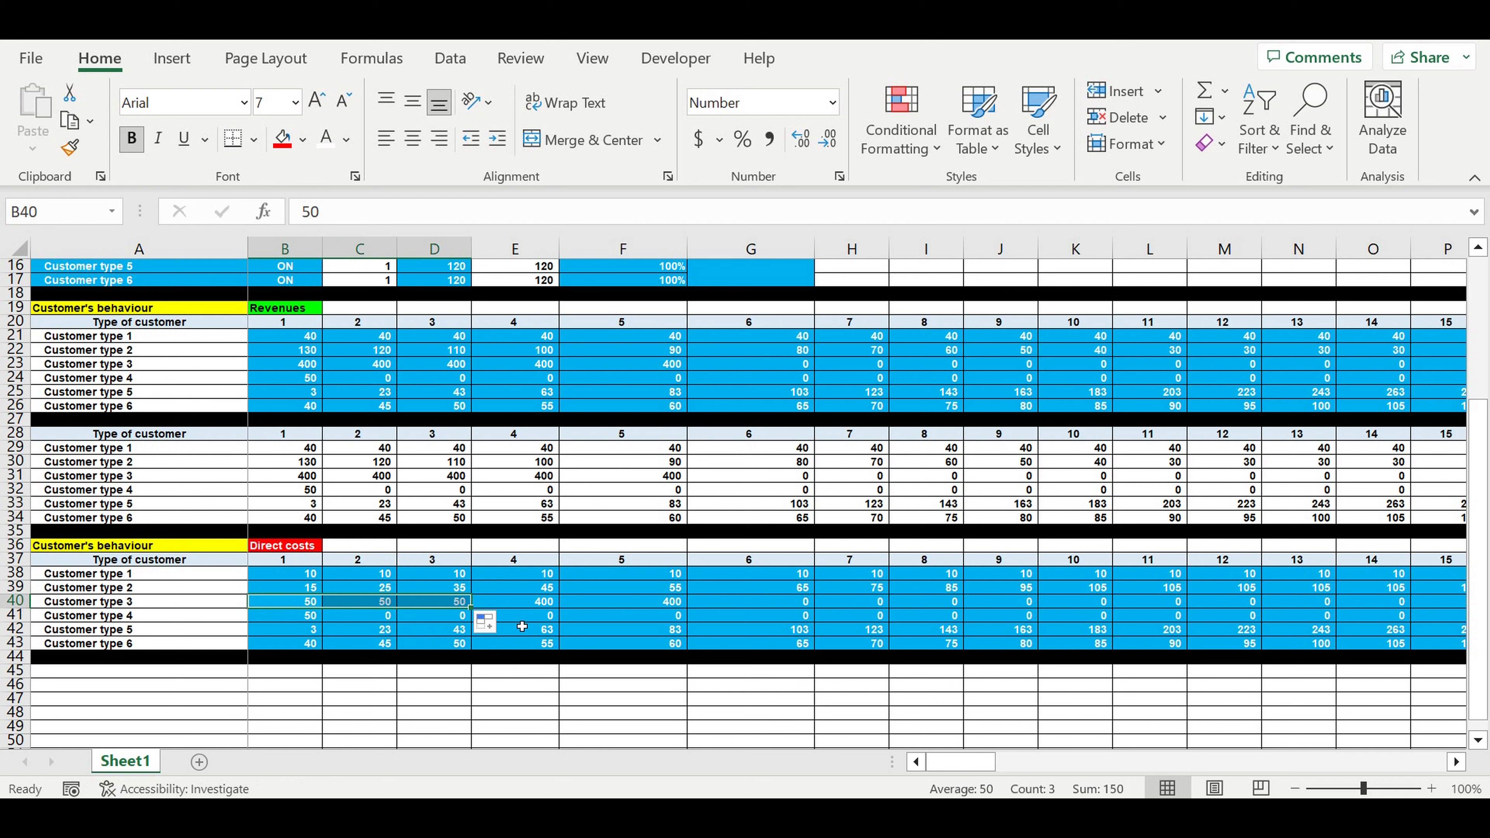
Set the Customer type 3 direct cost in E40 to 0 and fill it across row 40 through period 35.
click(532, 604)
text(0)
click(584, 631)
click(552, 603)
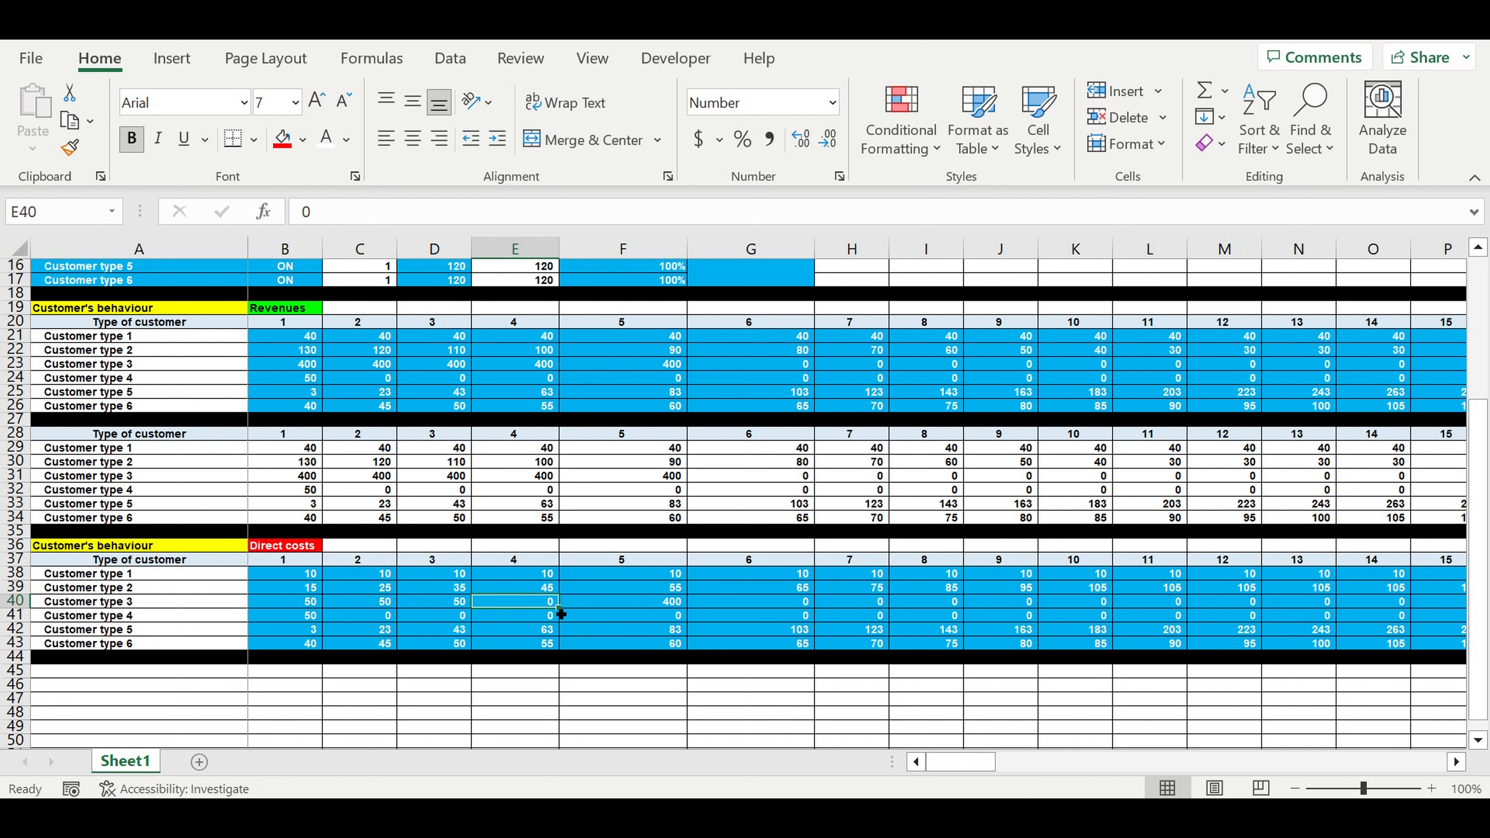
drag(561, 615, 1408, 616)
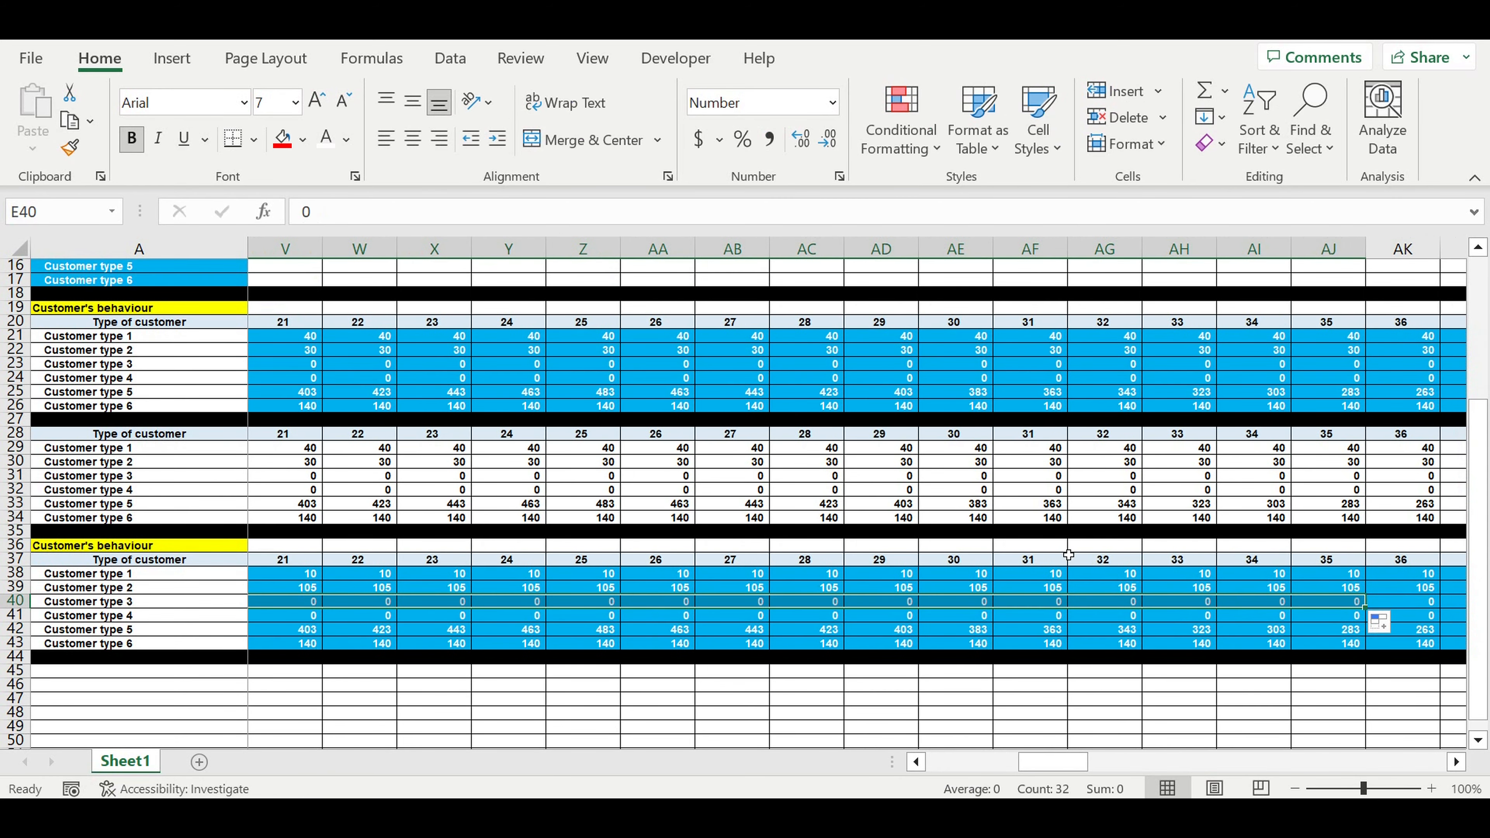
click(1031, 545)
Set the Customer type 4 direct cost for period 1 in B41 to 3.
drag(1072, 762, 737, 751)
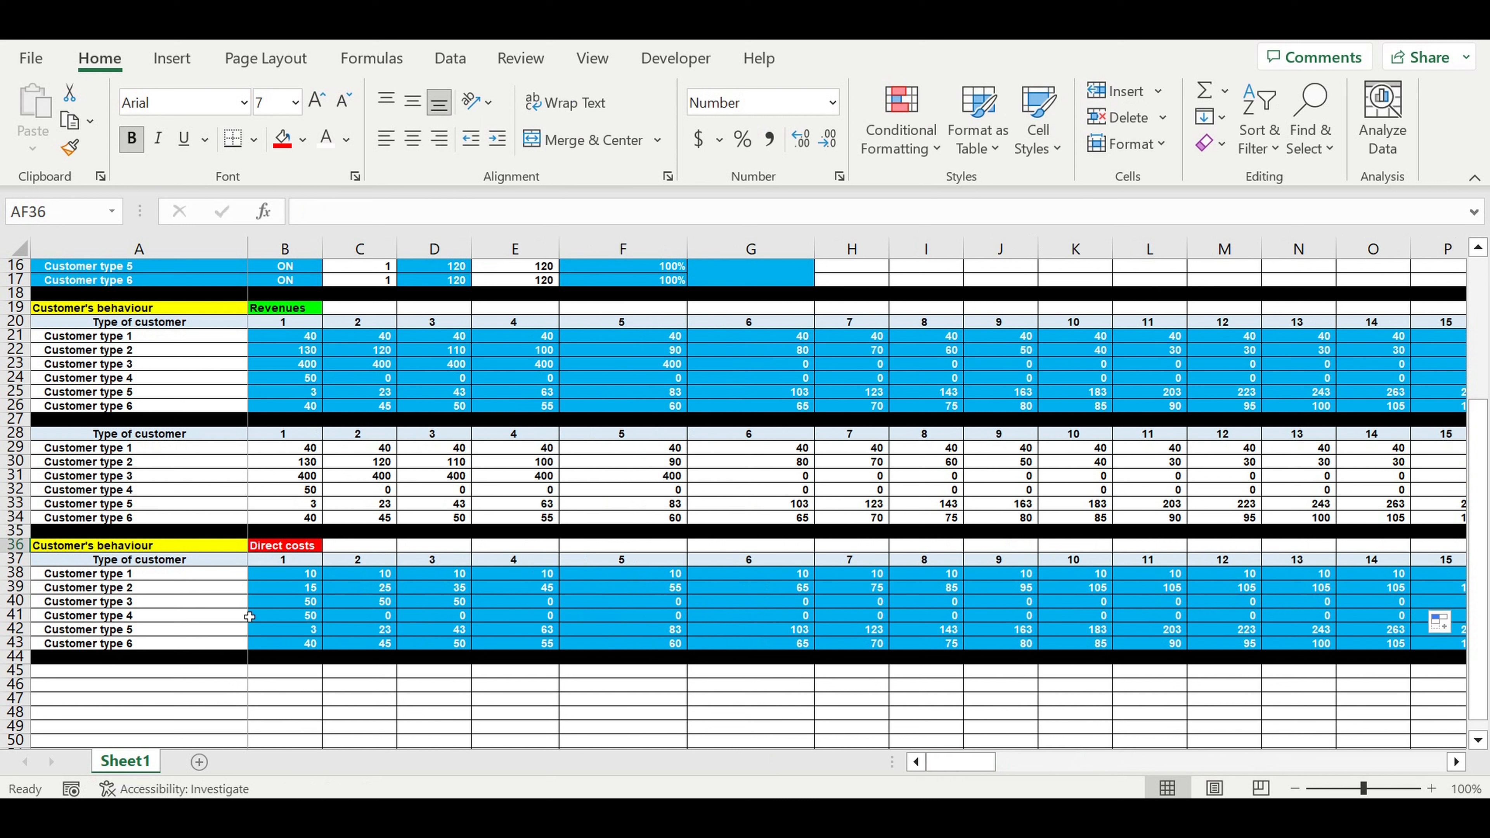
click(295, 618)
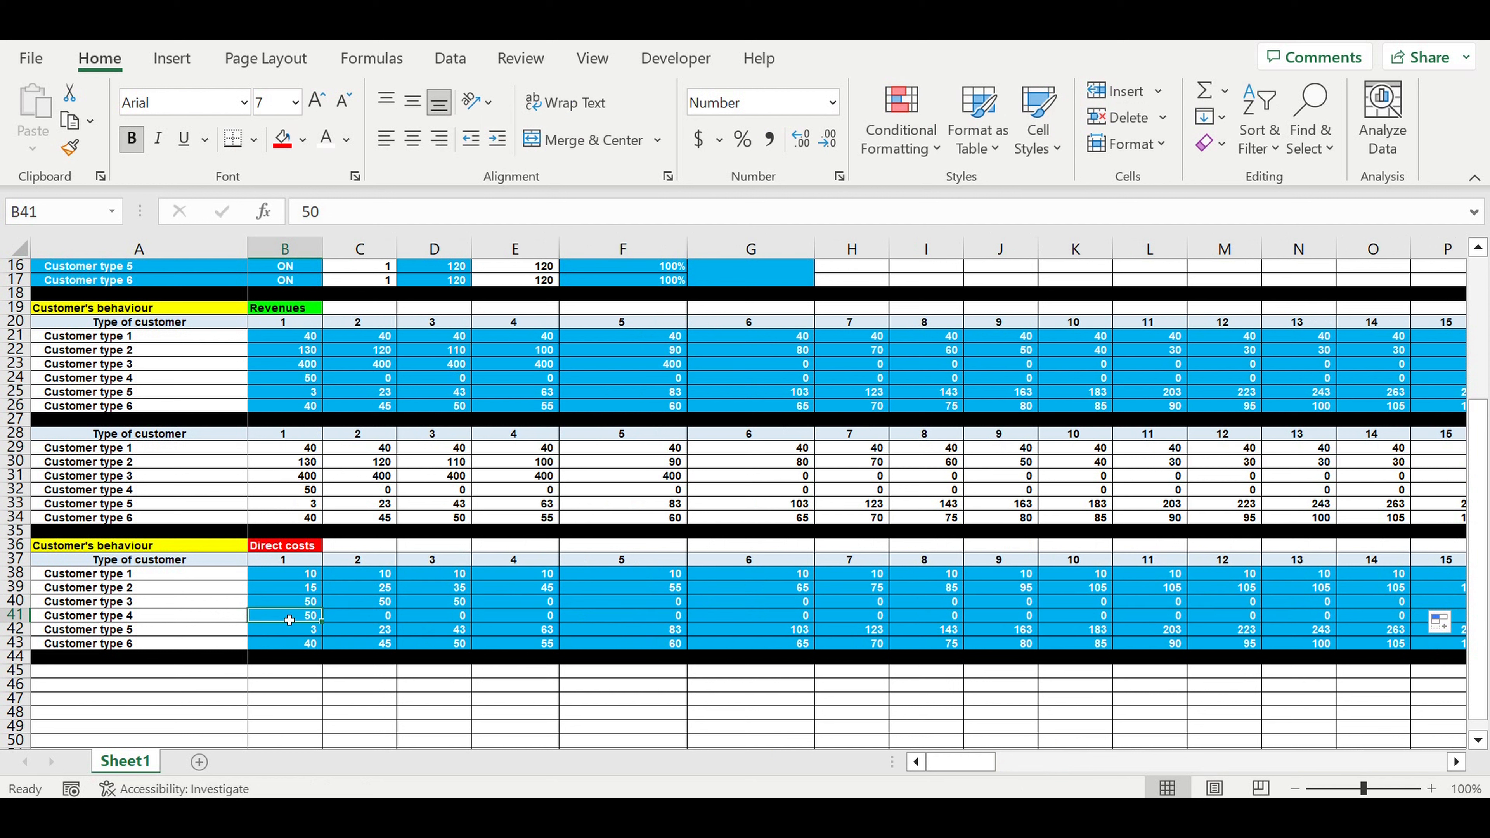
text(3)
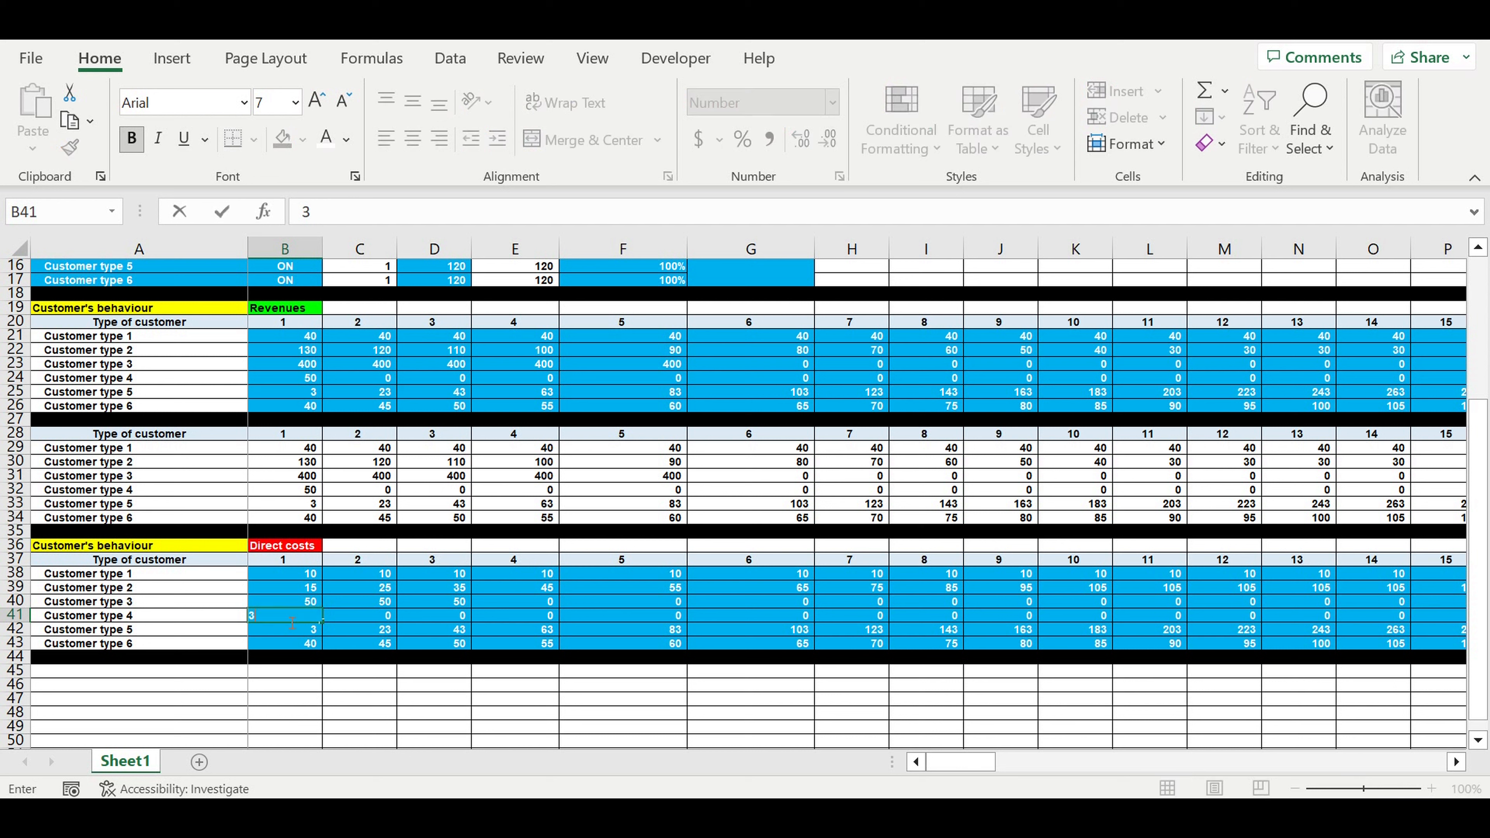
key(Return)
click(301, 381)
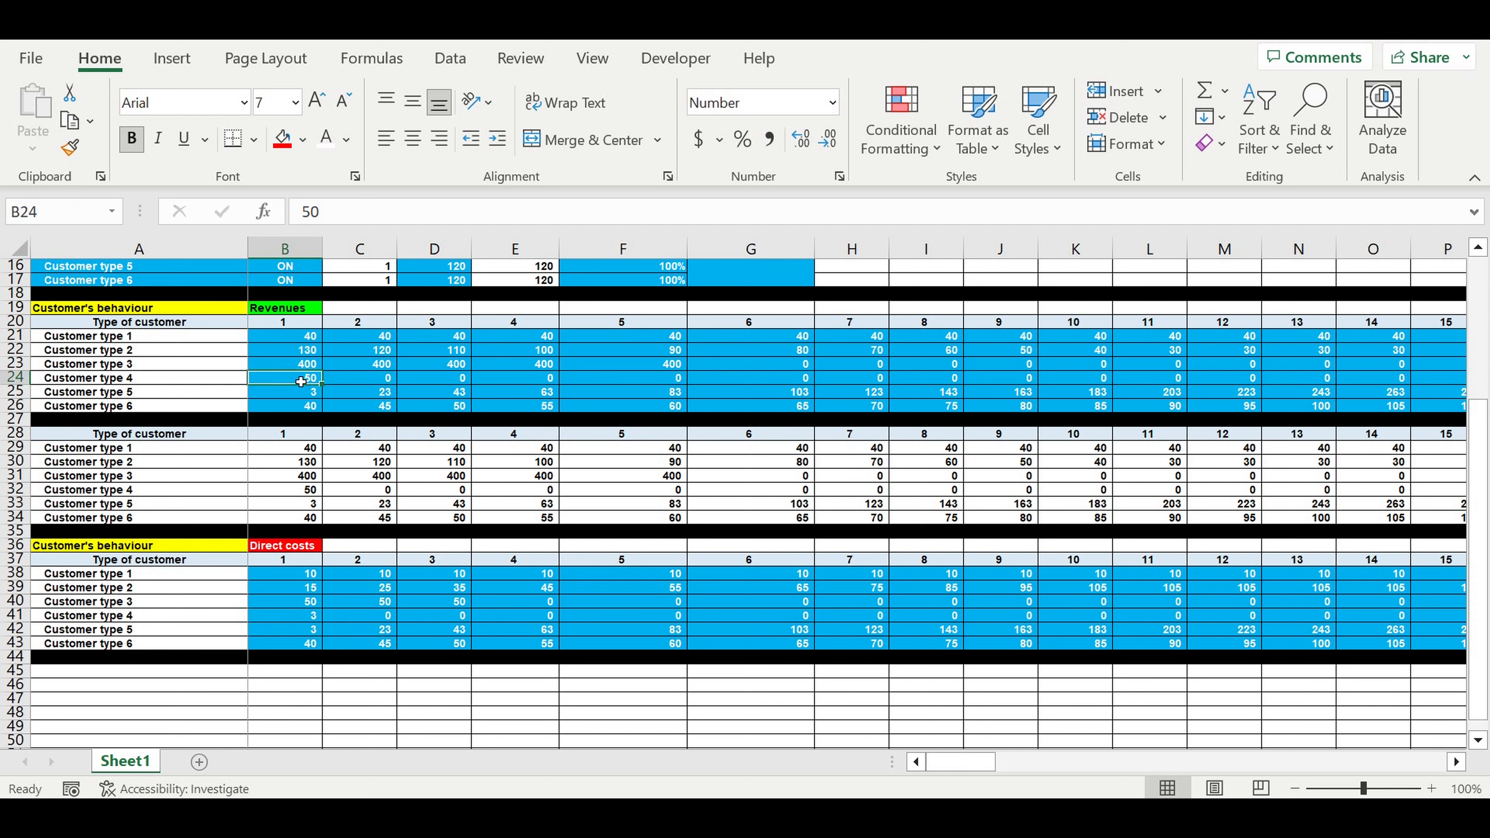
Set the Customer type 5 direct cost for period 1 in B42 to 200.
click(118, 394)
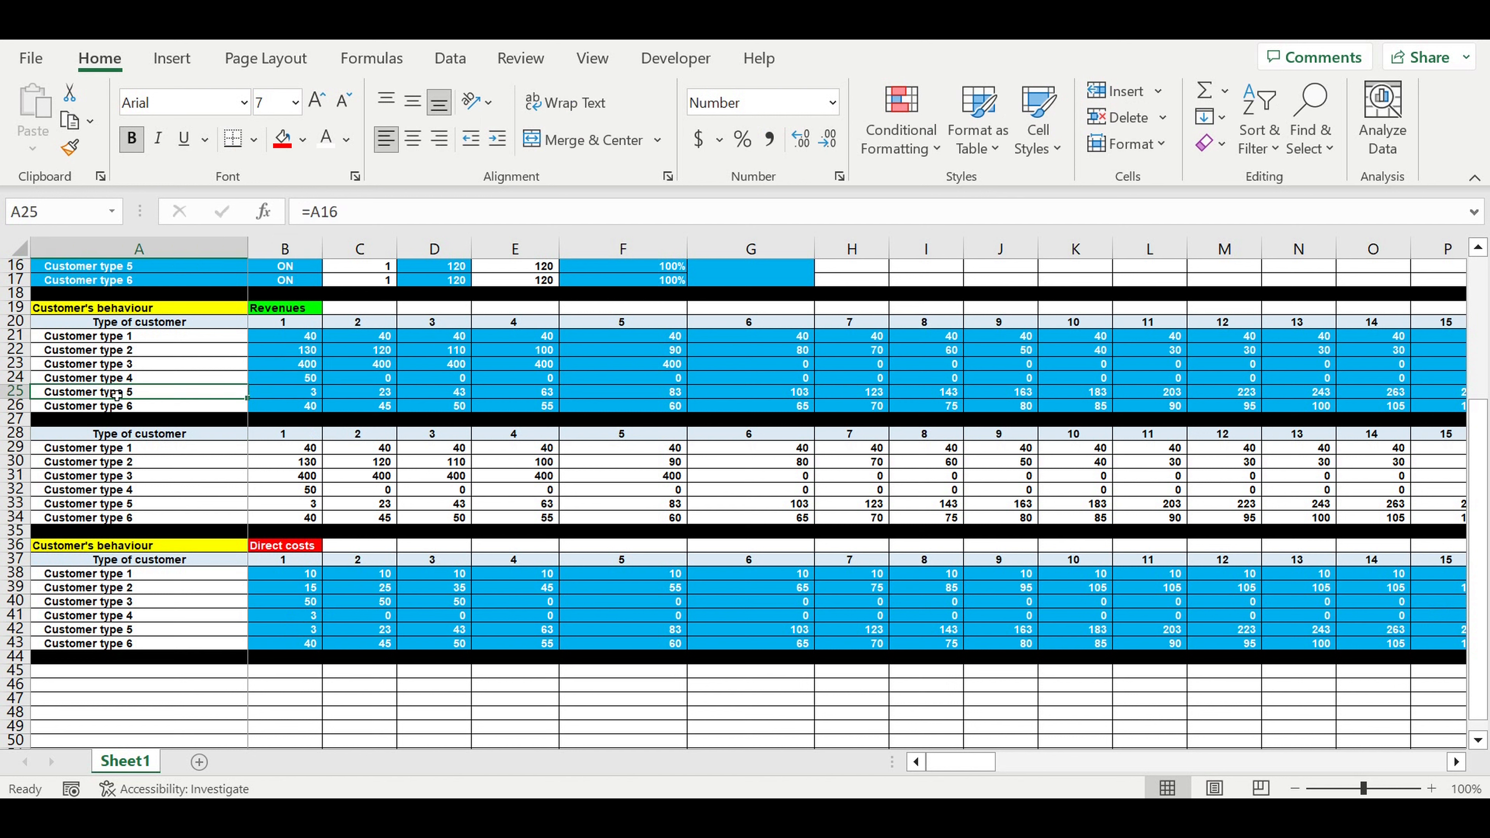
click(289, 632)
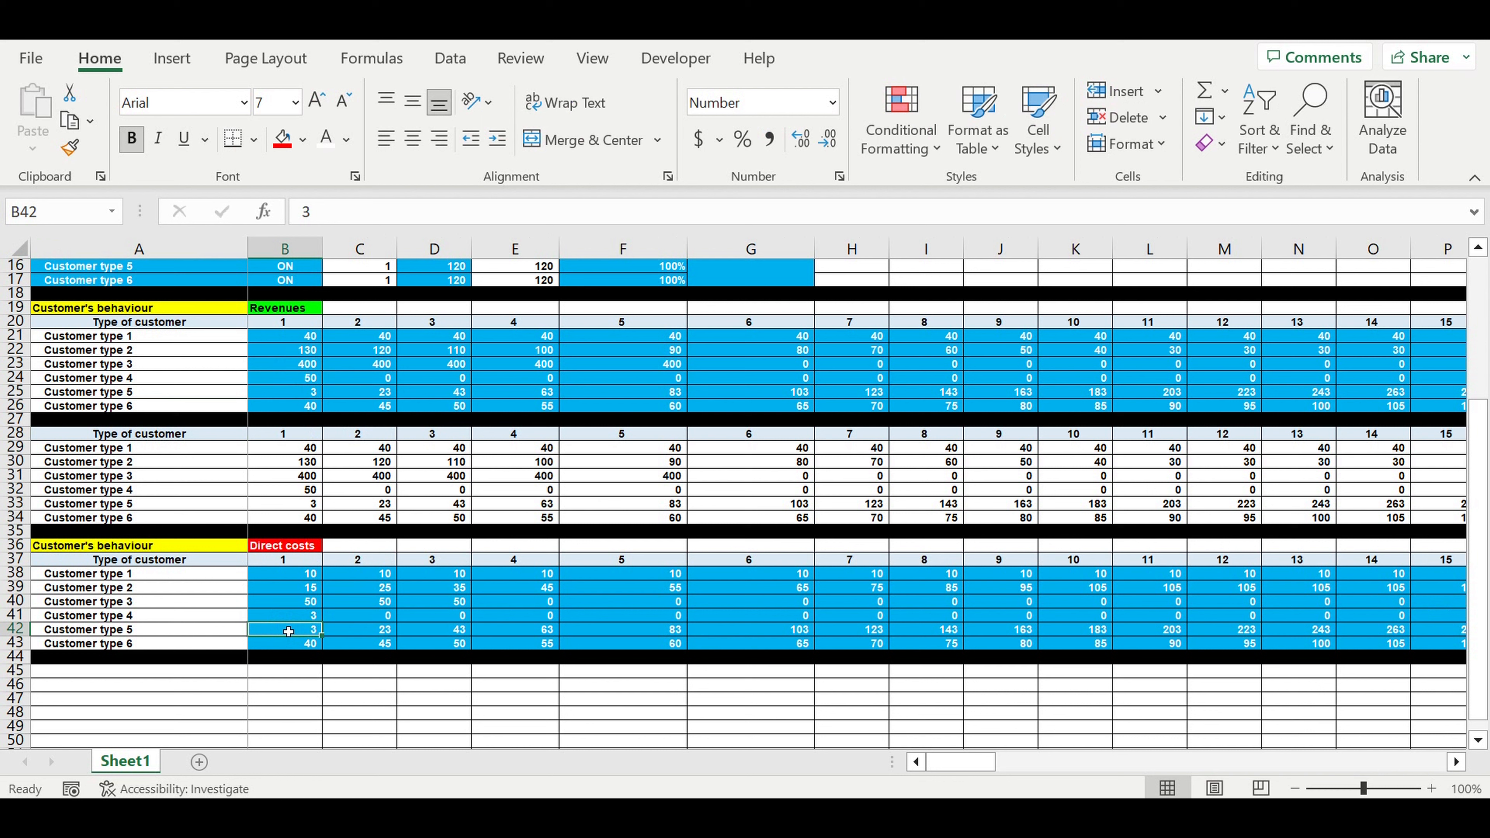
text(200)
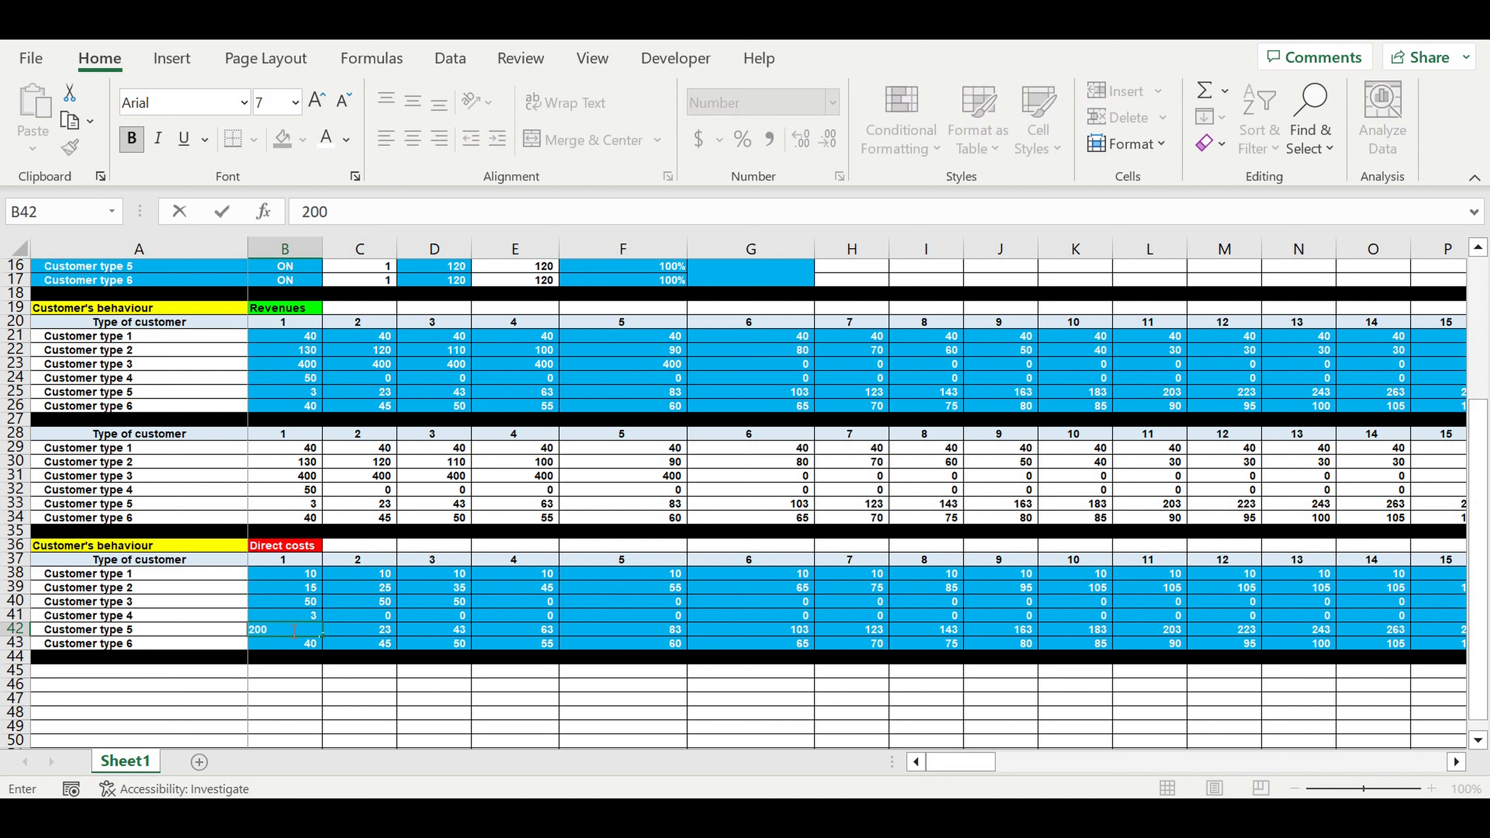
click(403, 687)
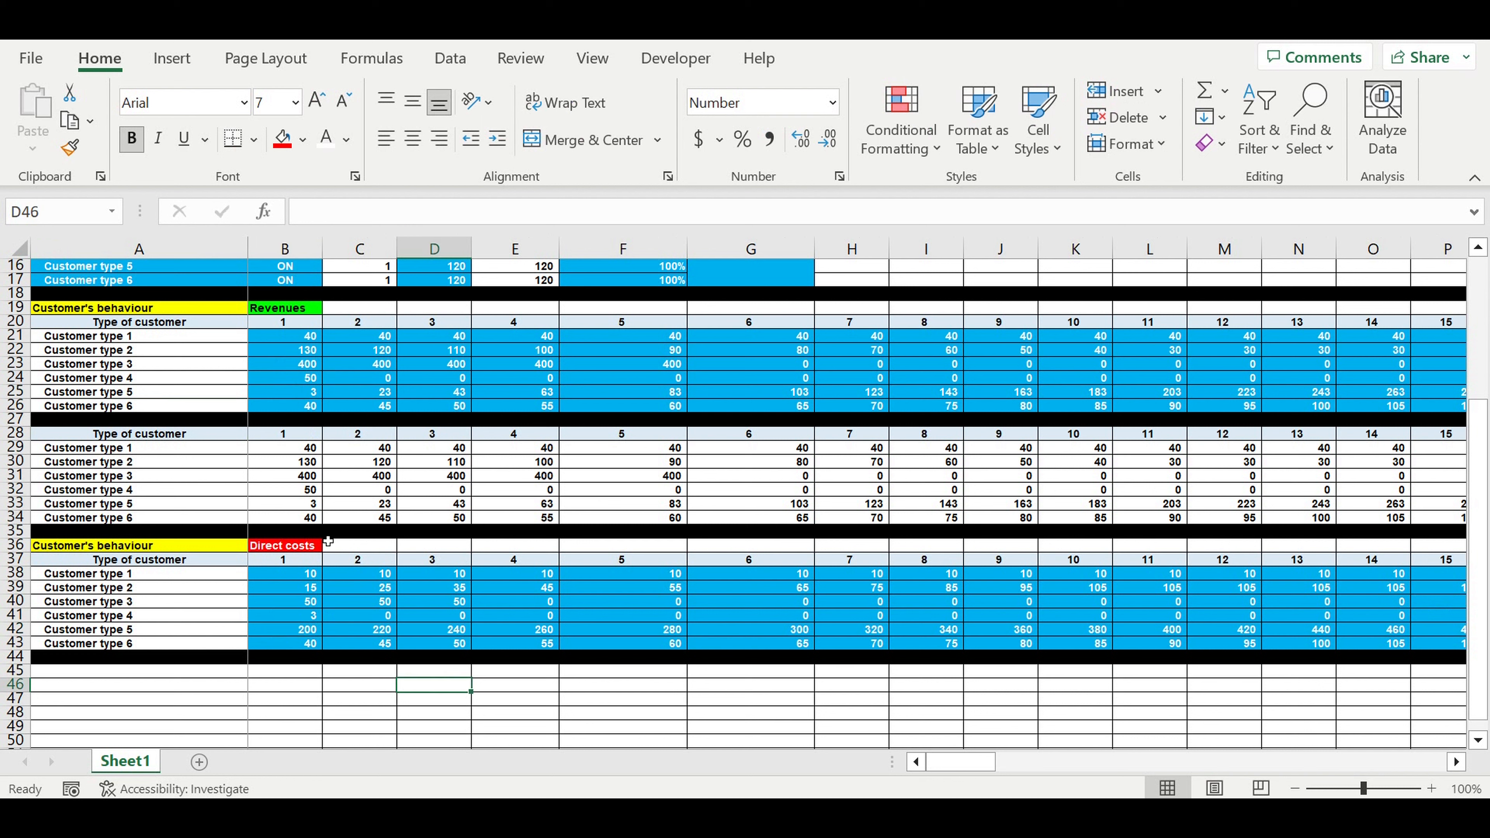
Set the Customer type 5 direct cost in C42 to =B42-10 and fill it across row 42 through period 20.
drag(294, 392, 1401, 402)
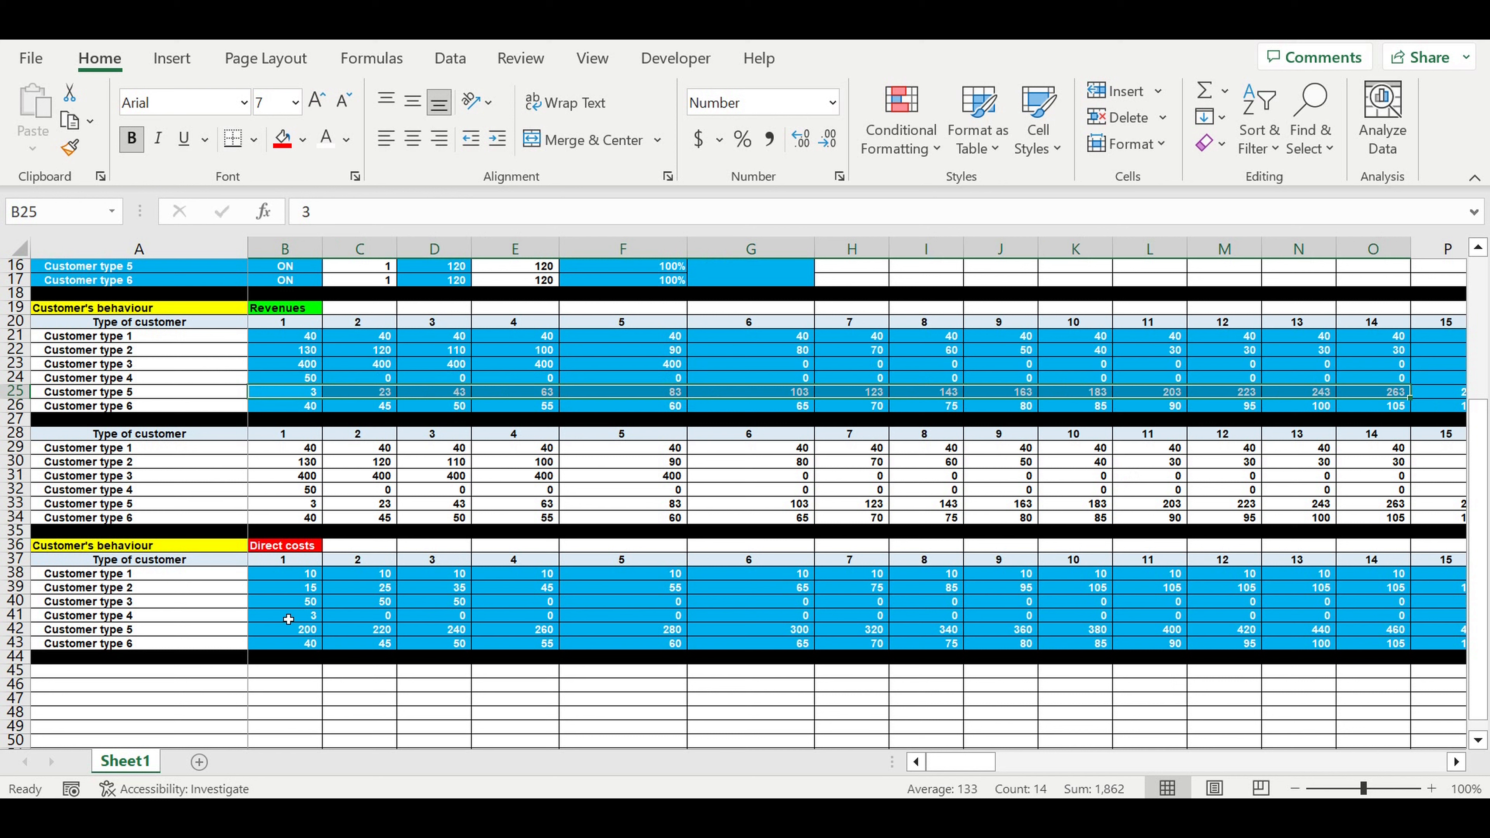
click(293, 630)
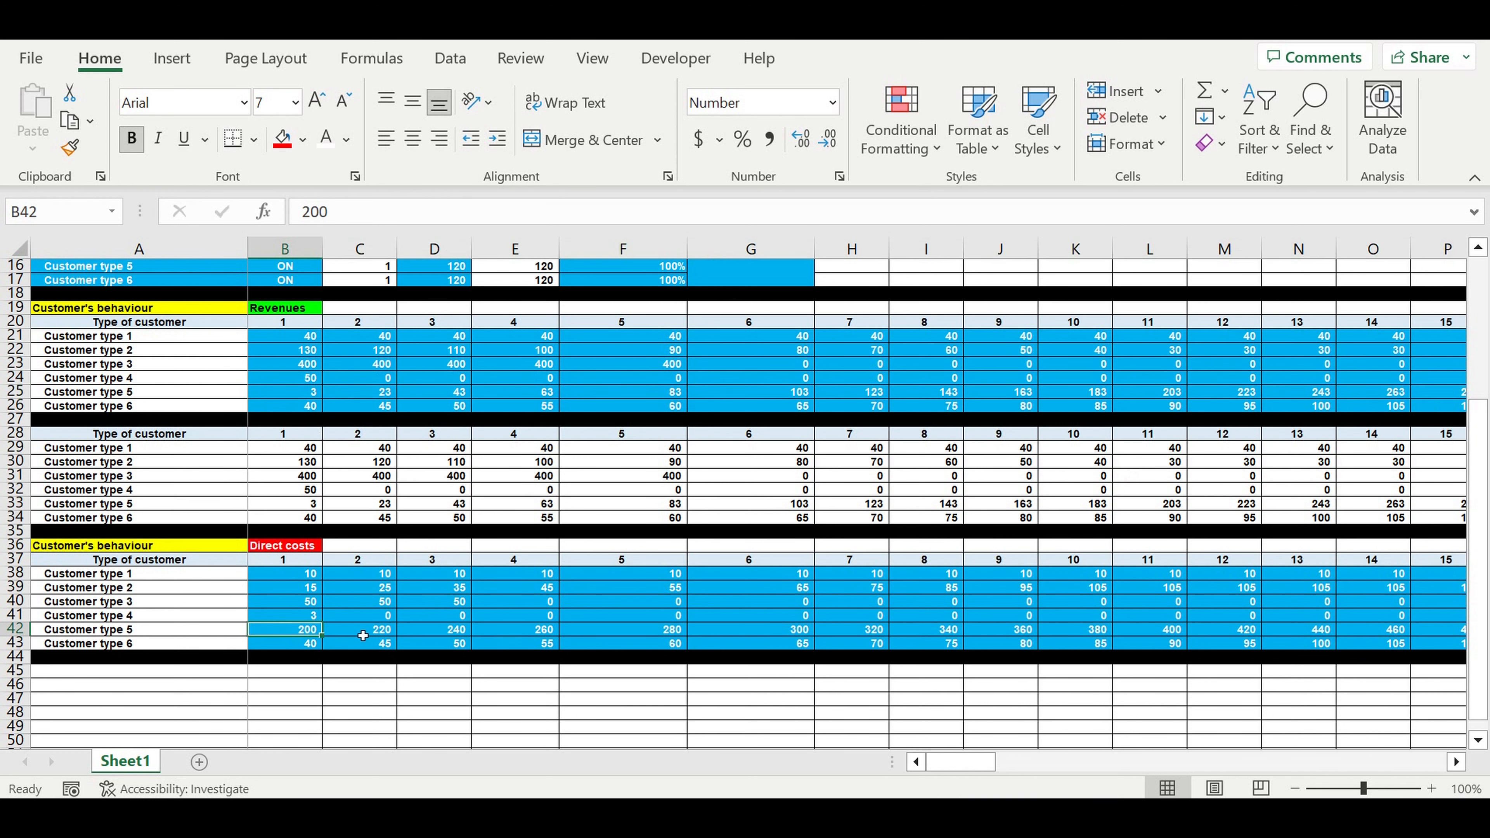
click(383, 631)
text(=)
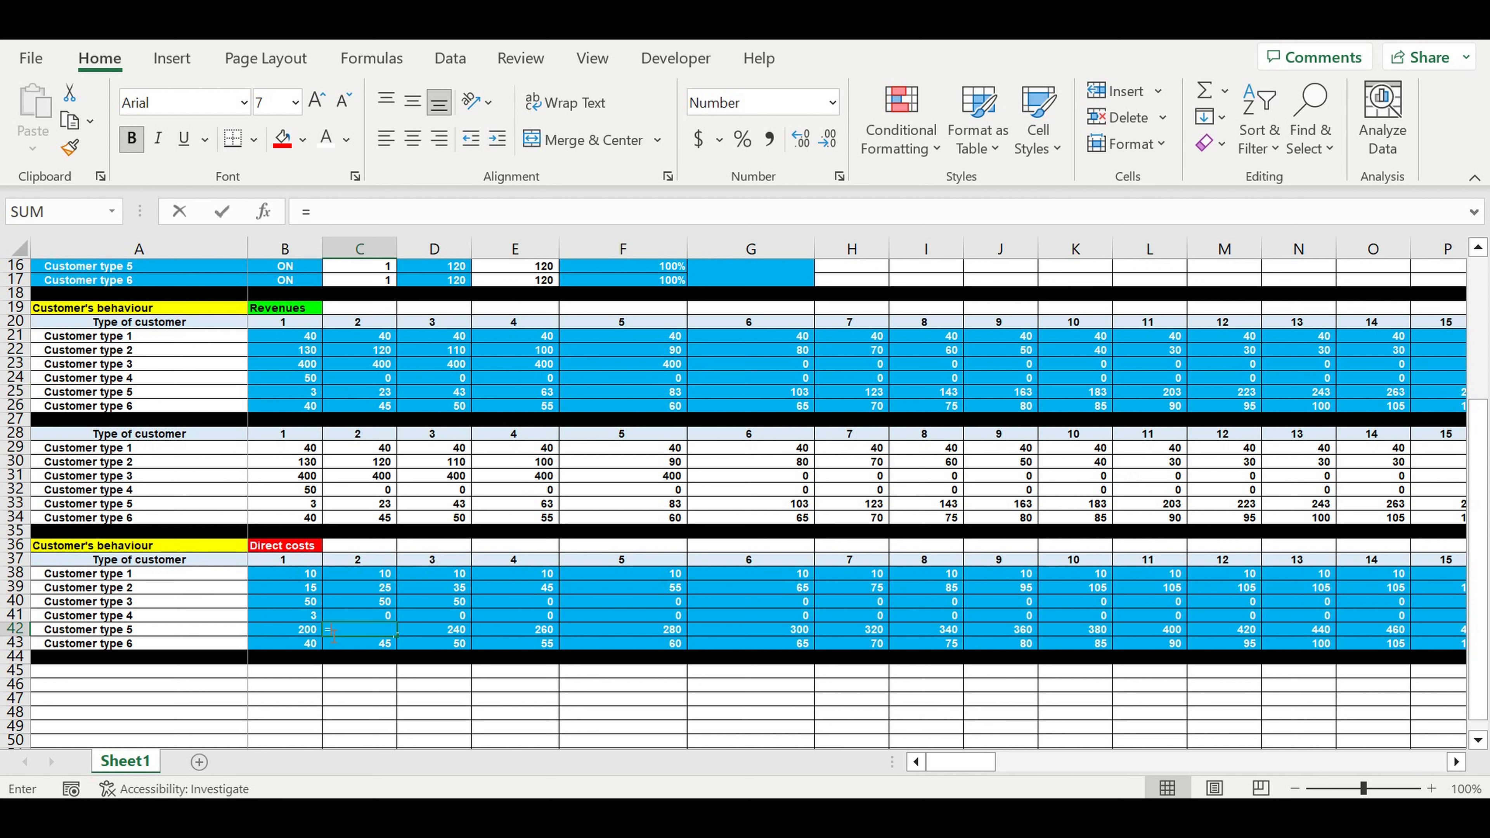
click(290, 634)
text(-10)
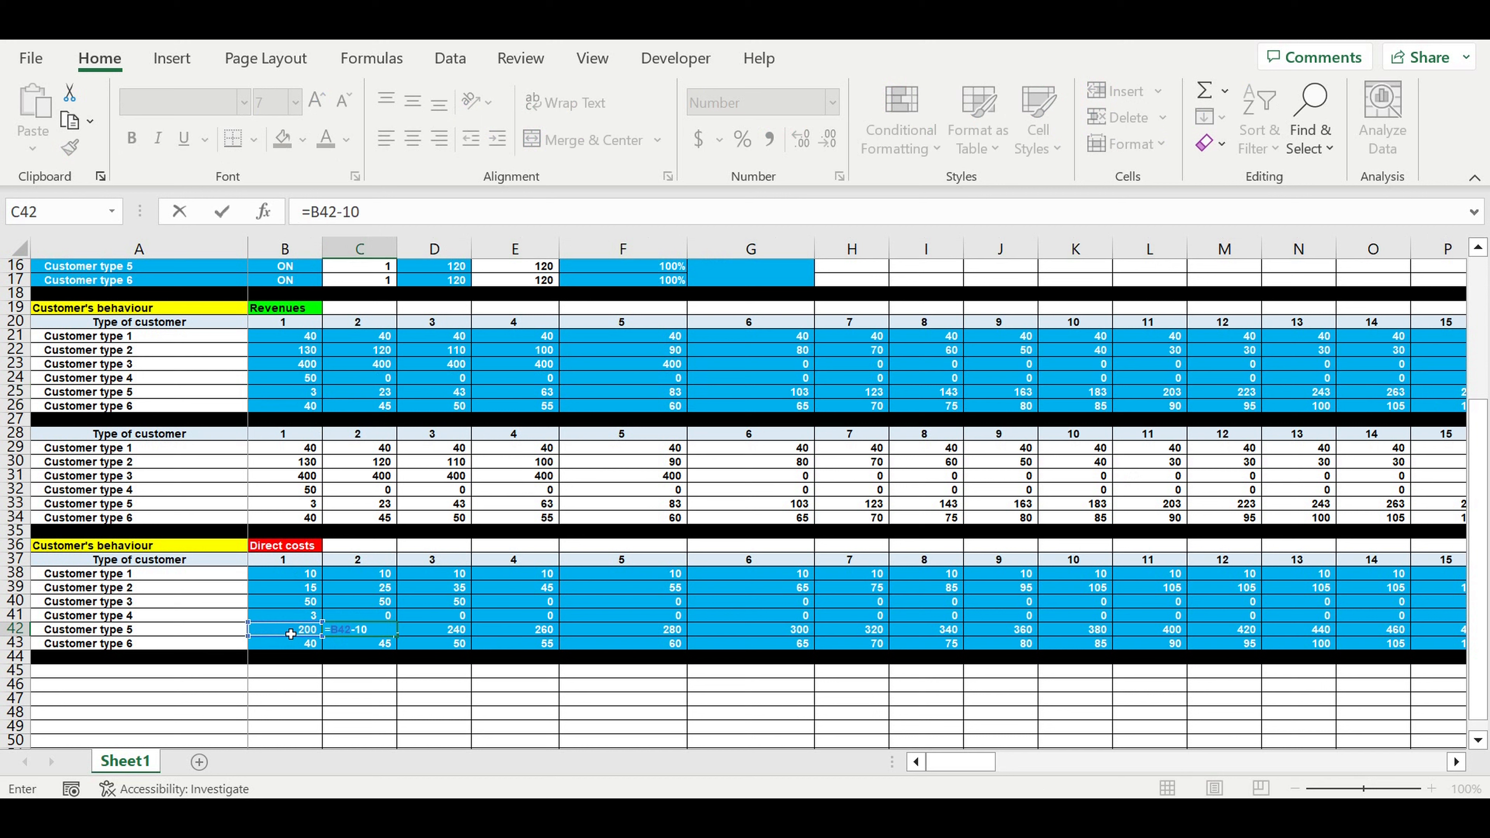
key(Return)
click(362, 633)
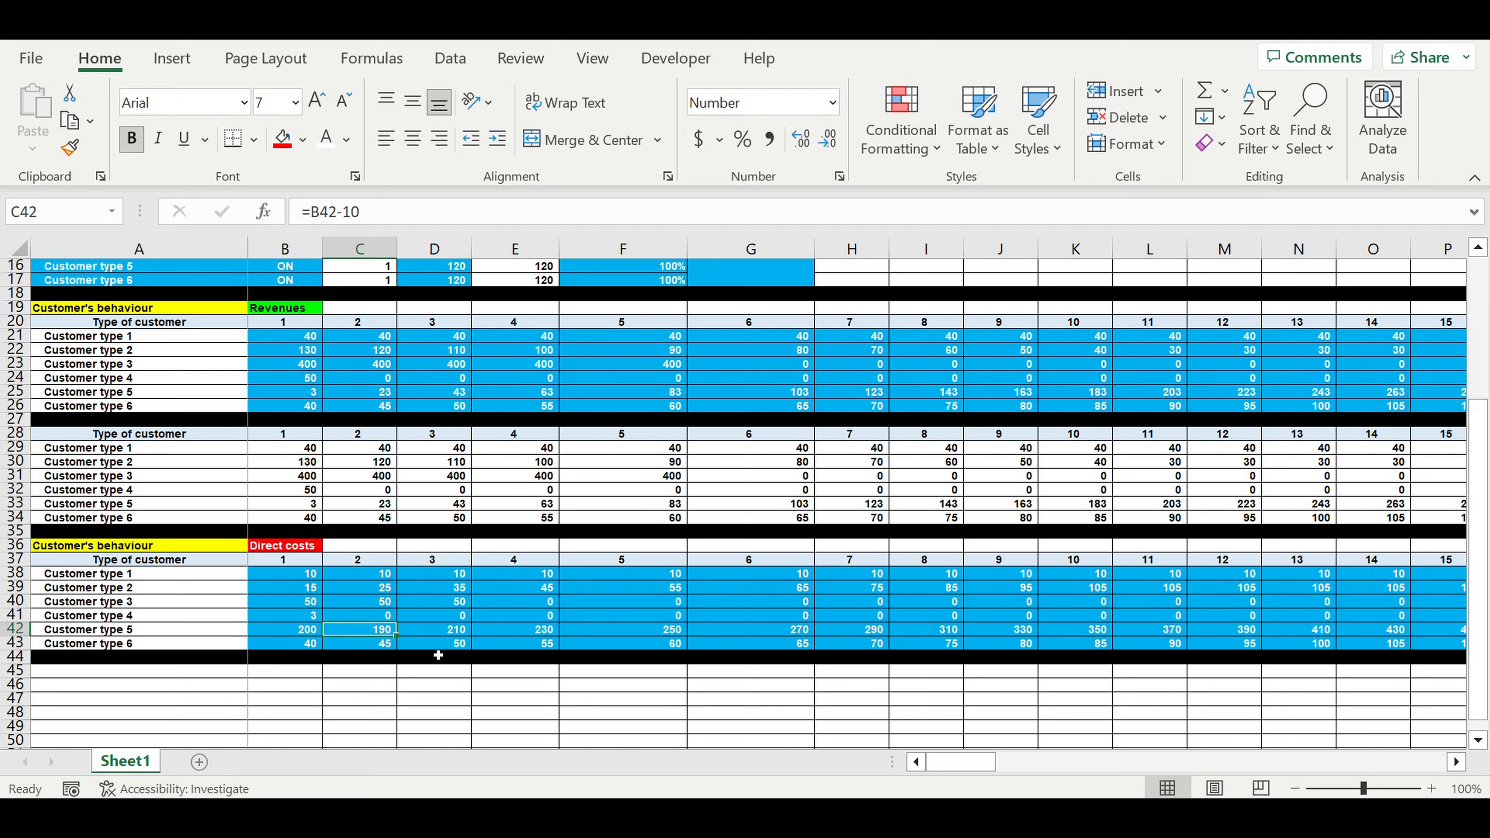
drag(396, 637, 1222, 643)
Set the Customer type 5 direct cost in V42 to =U42 and fill it across row 42 through period 120.
click(1272, 635)
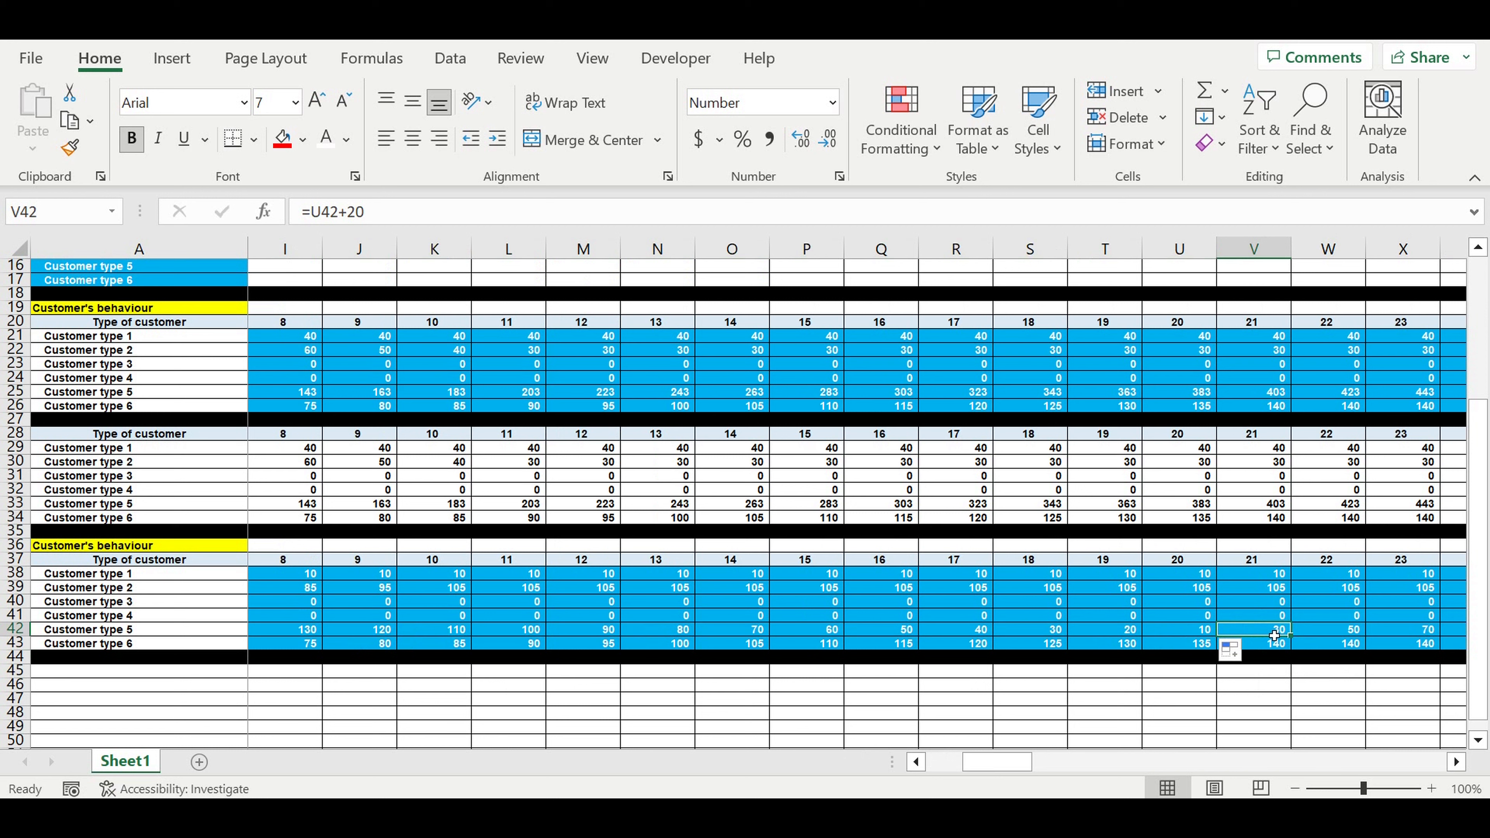
text(=)
click(1182, 633)
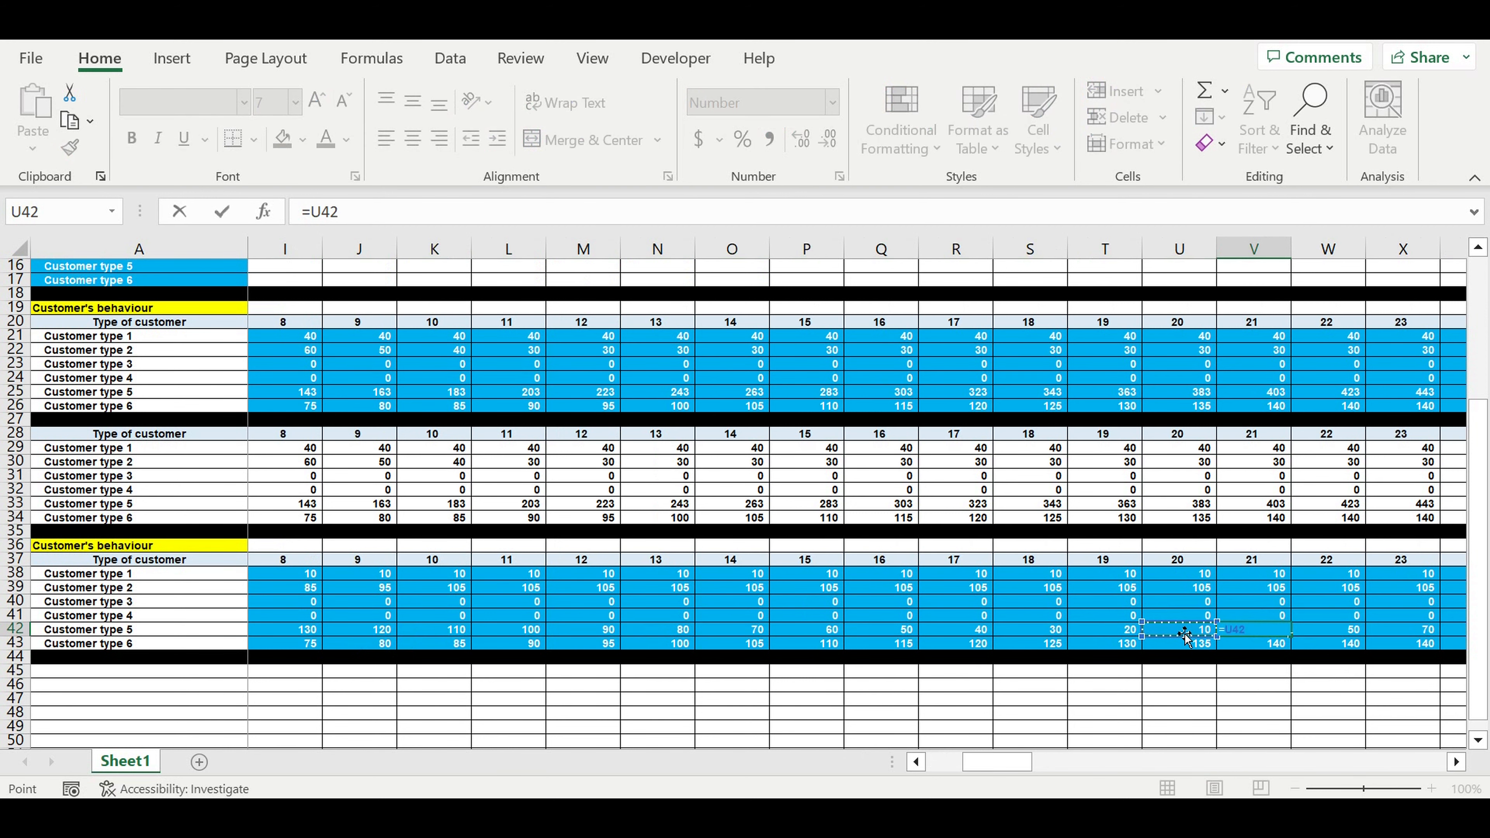
key(ctrl+Return)
drag(1291, 635, 1361, 674)
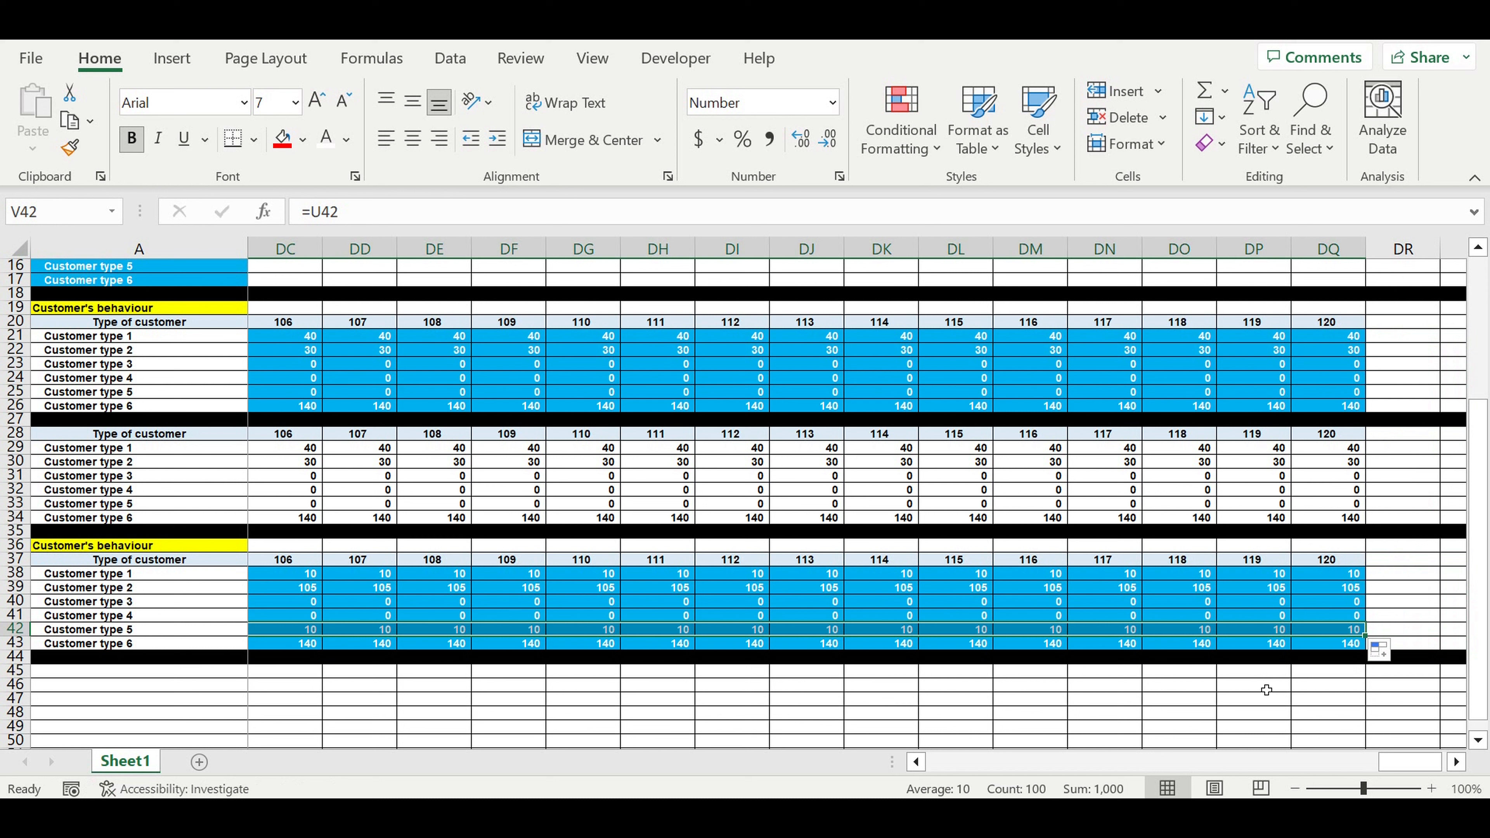
click(1316, 700)
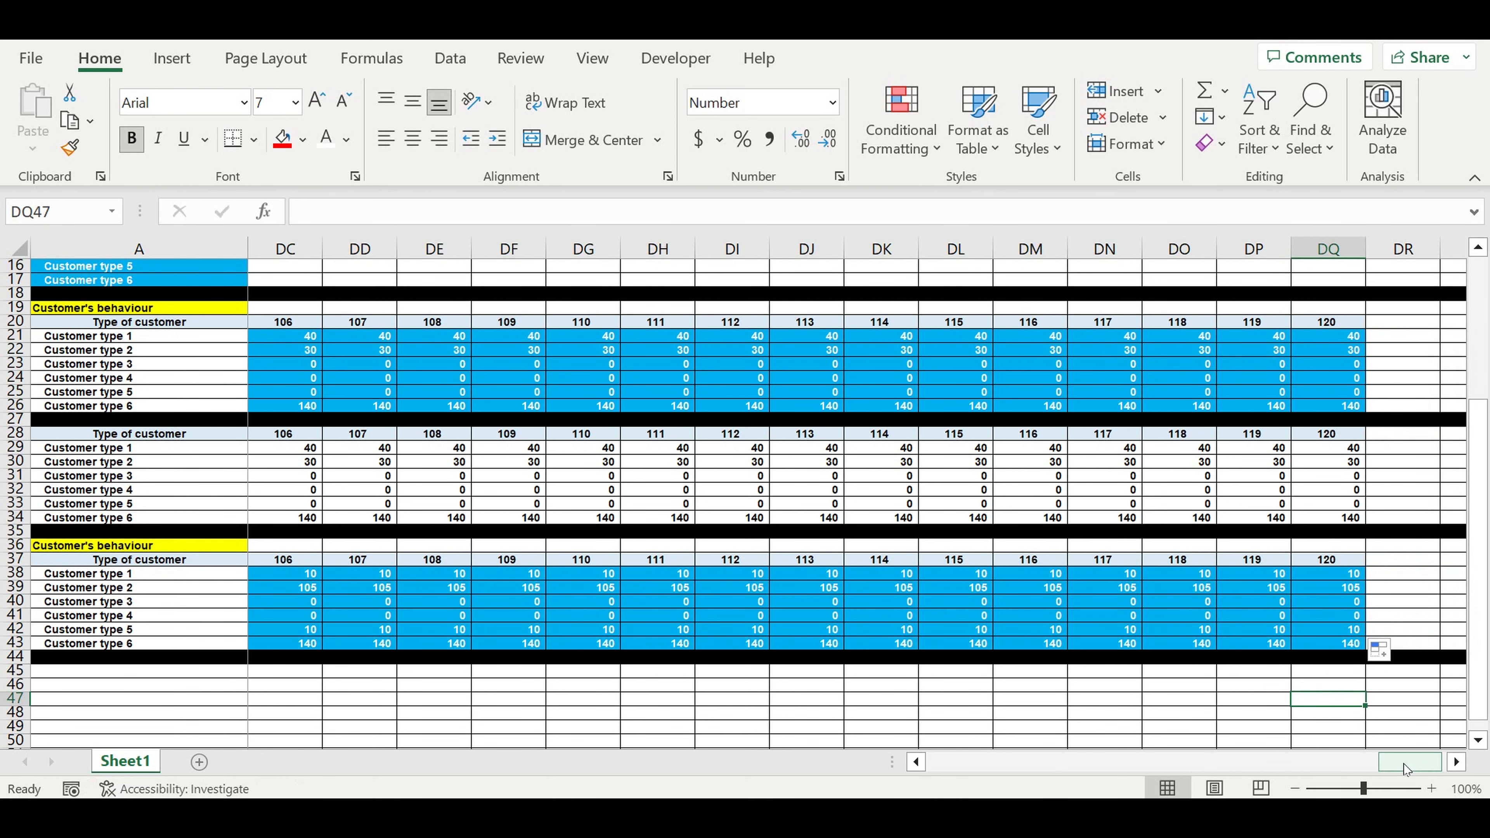
Set the Customer type 6 direct cost in B43 to 70 and fill it across row 43 through period 120.
drag(1407, 769, 951, 763)
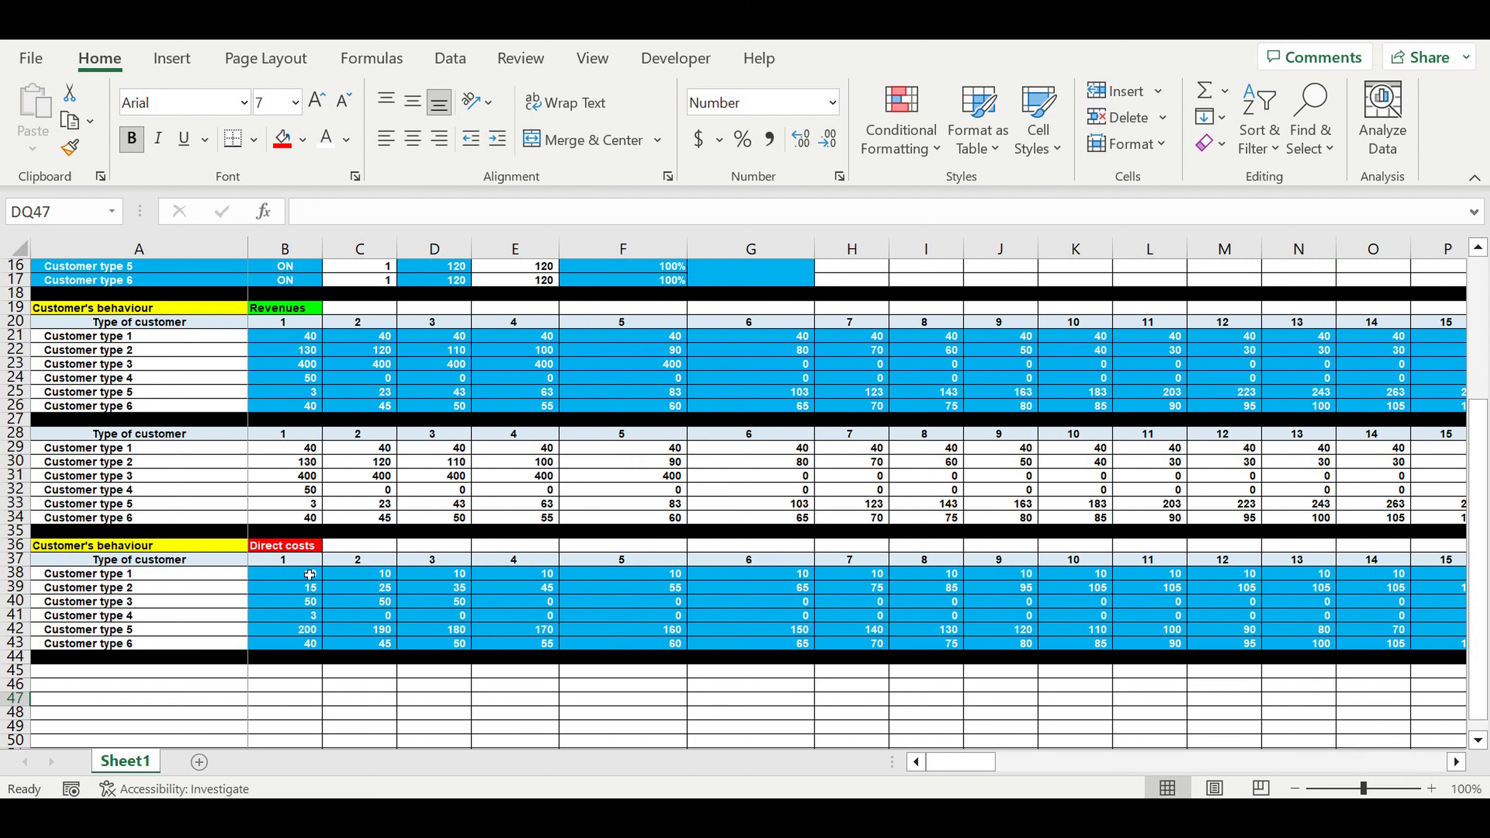
click(270, 520)
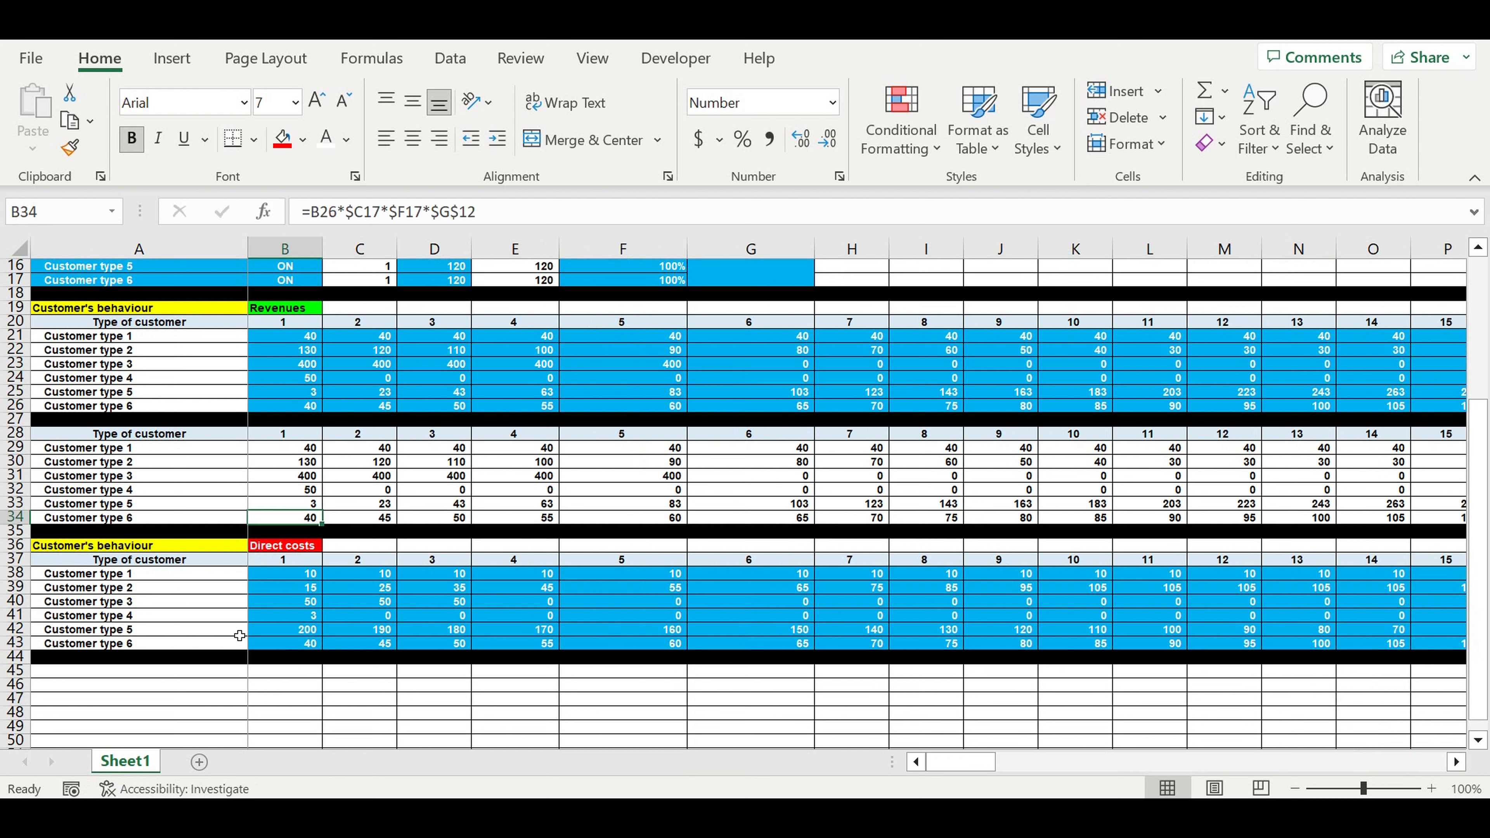
click(289, 647)
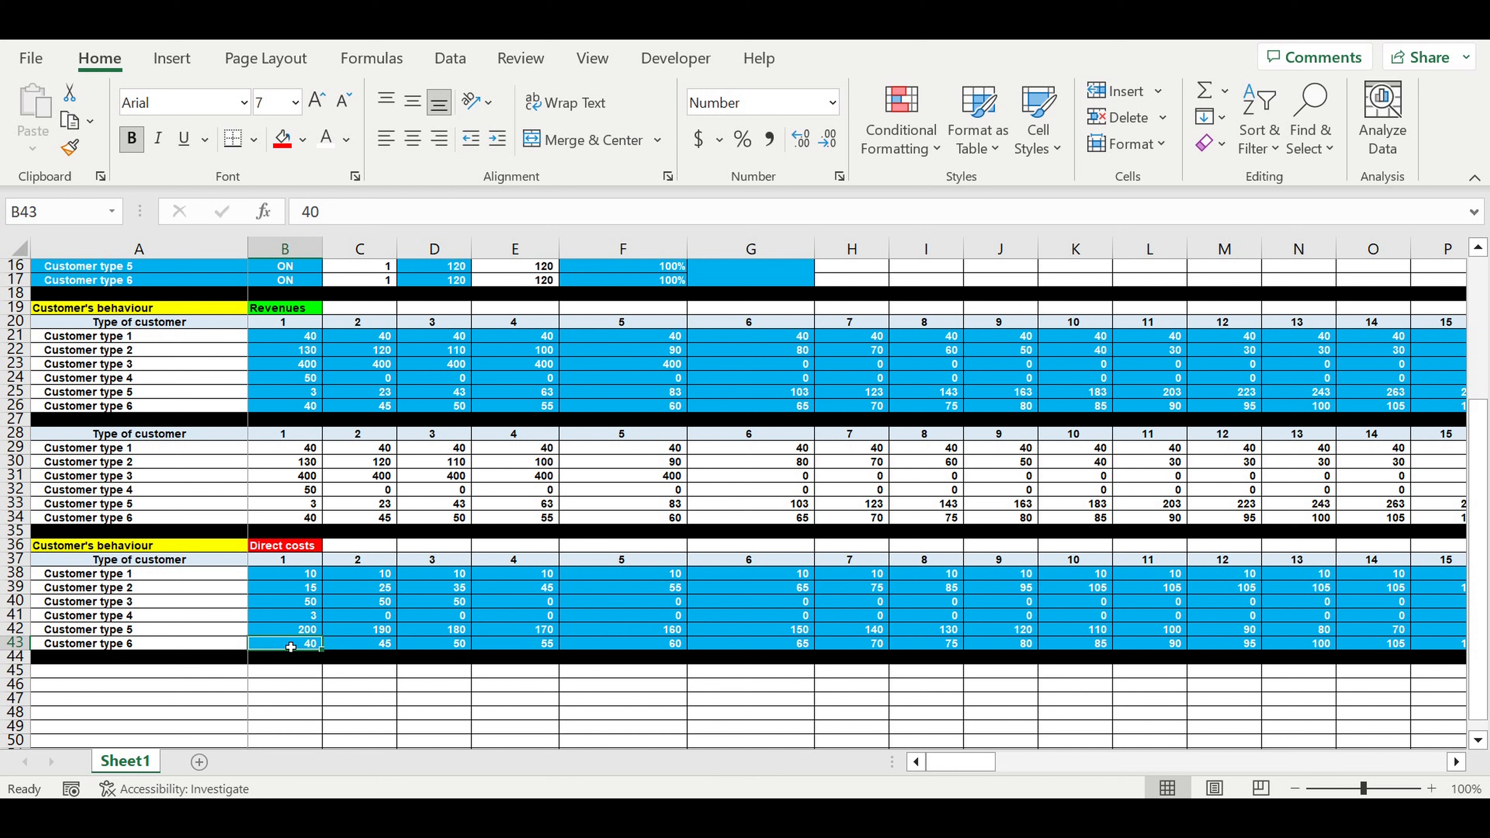
text(70)
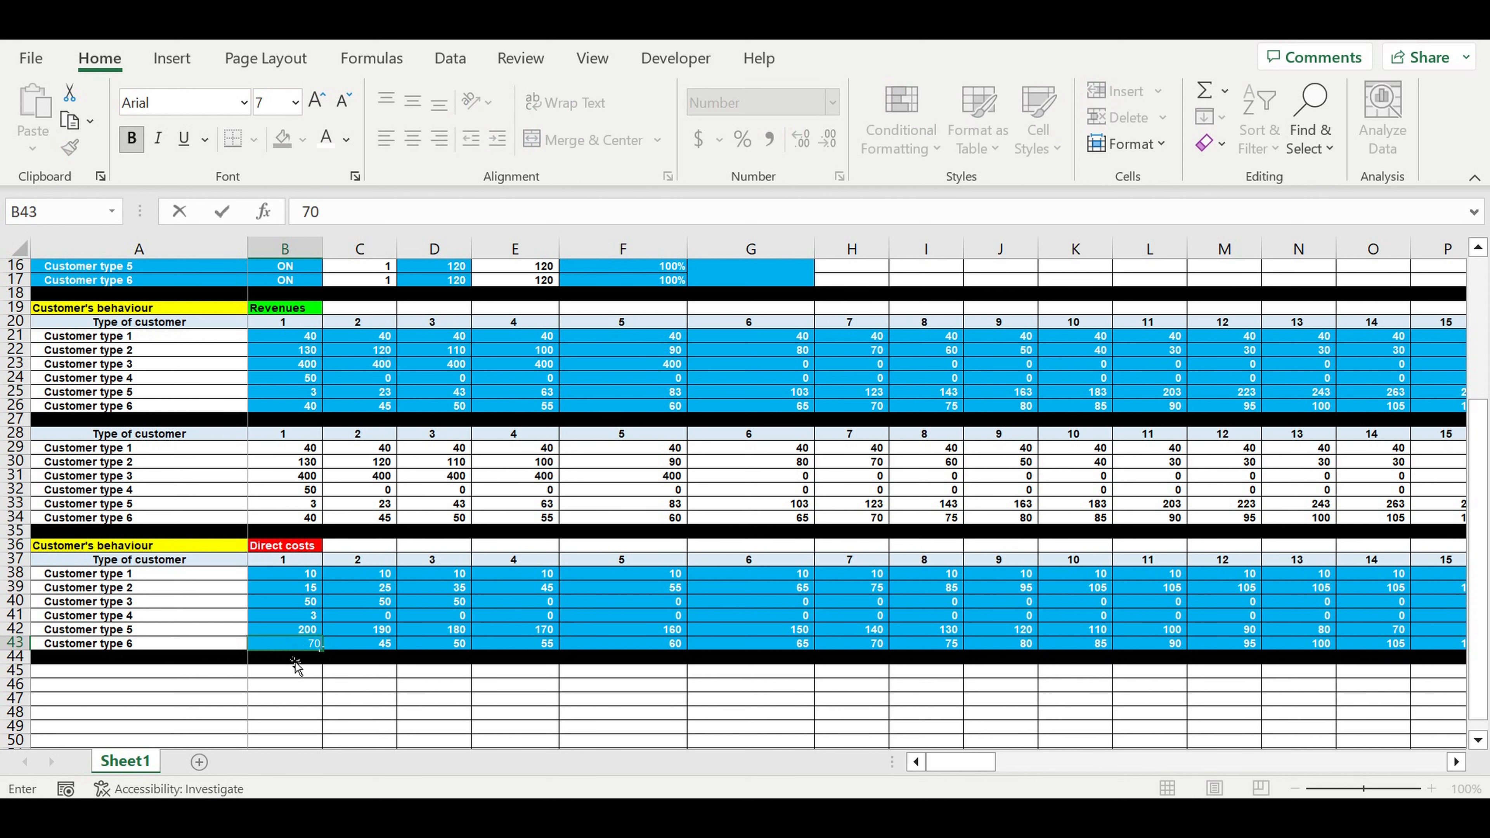
key(ctrl+Return)
drag(322, 648, 1053, 650)
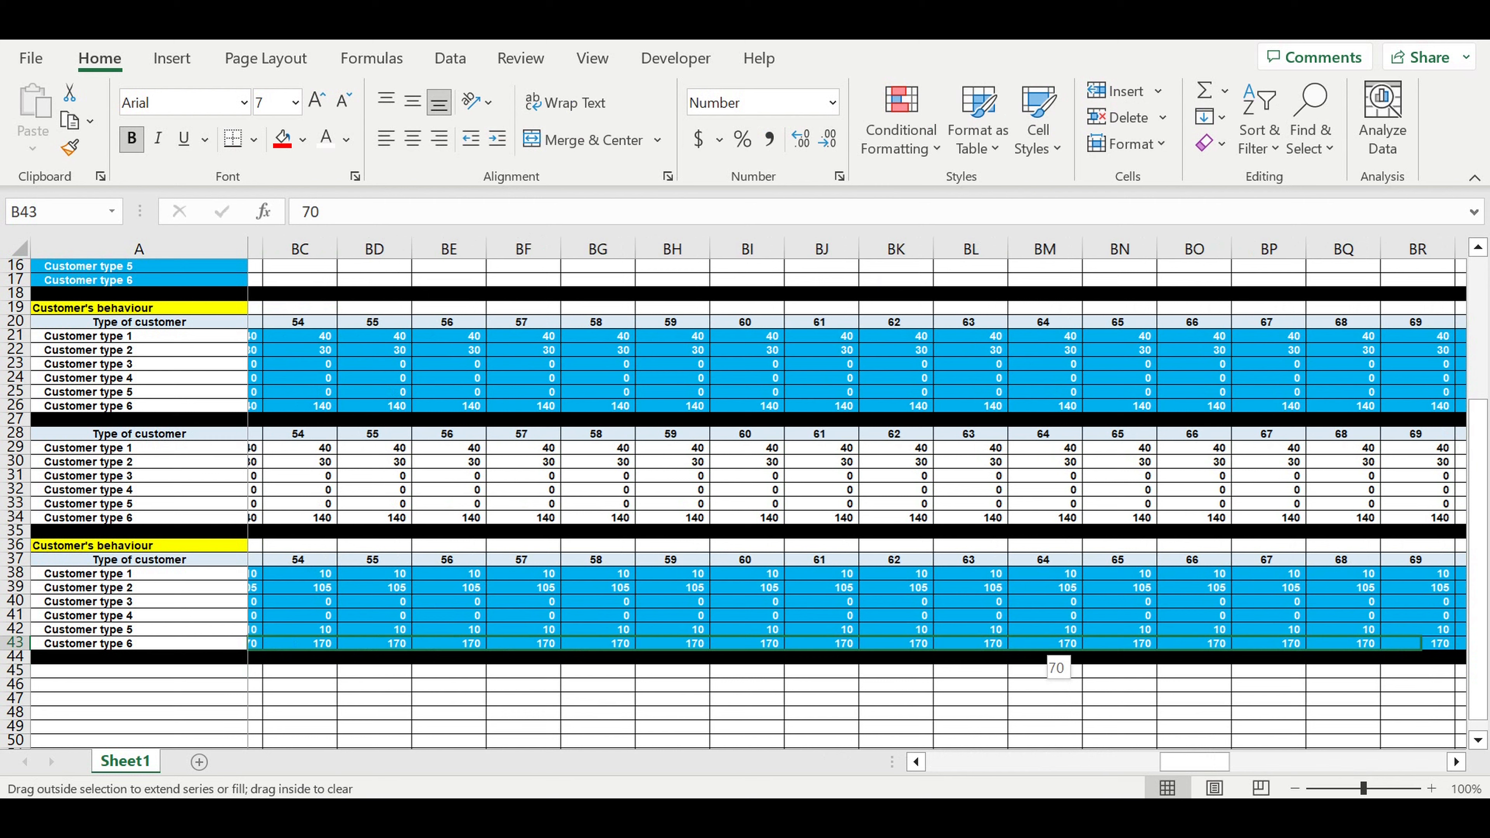
drag(1484, 650, 1285, 669)
click(1261, 700)
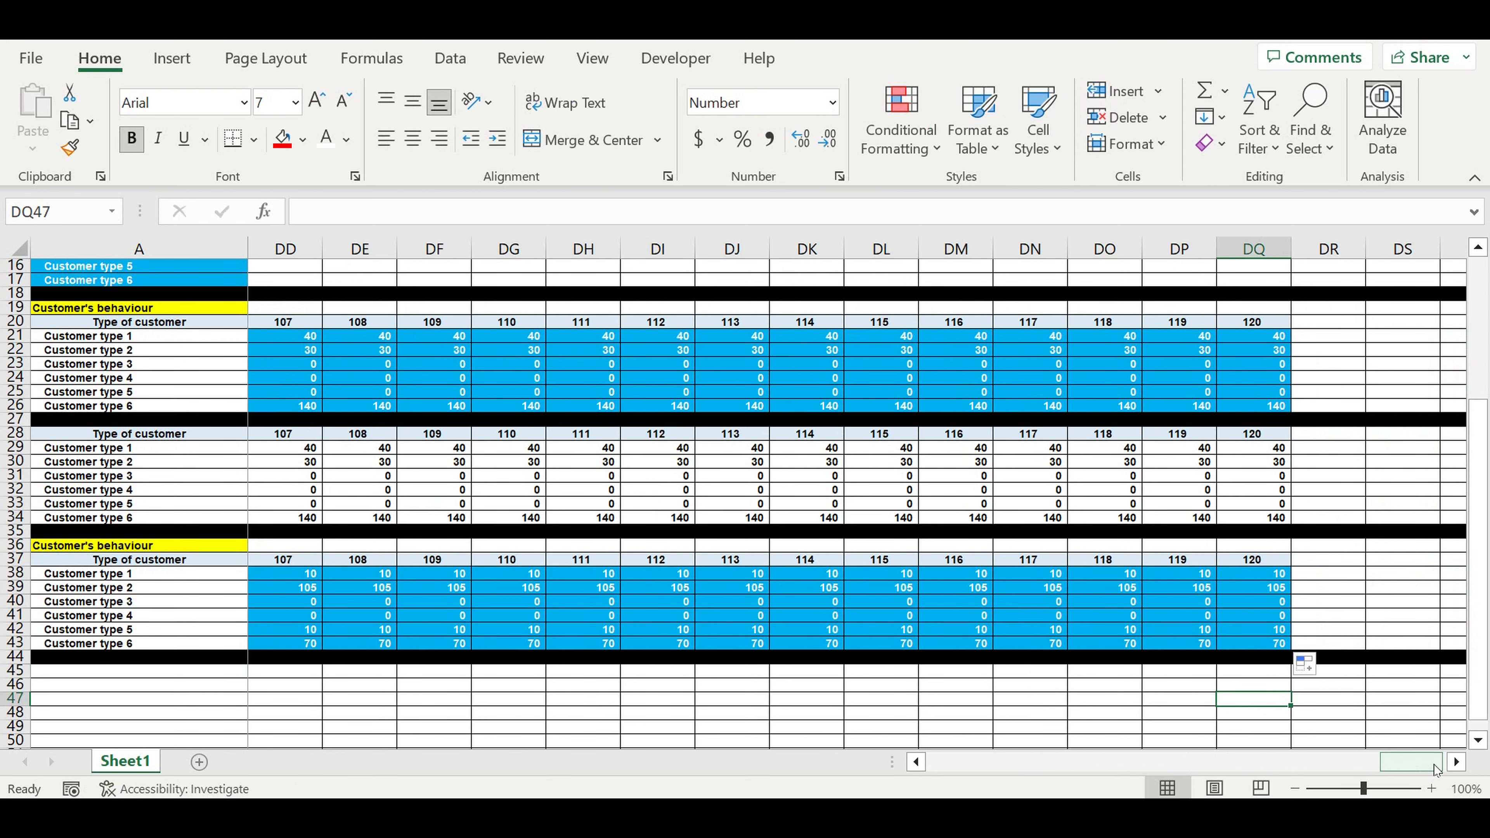
drag(1433, 767, 983, 764)
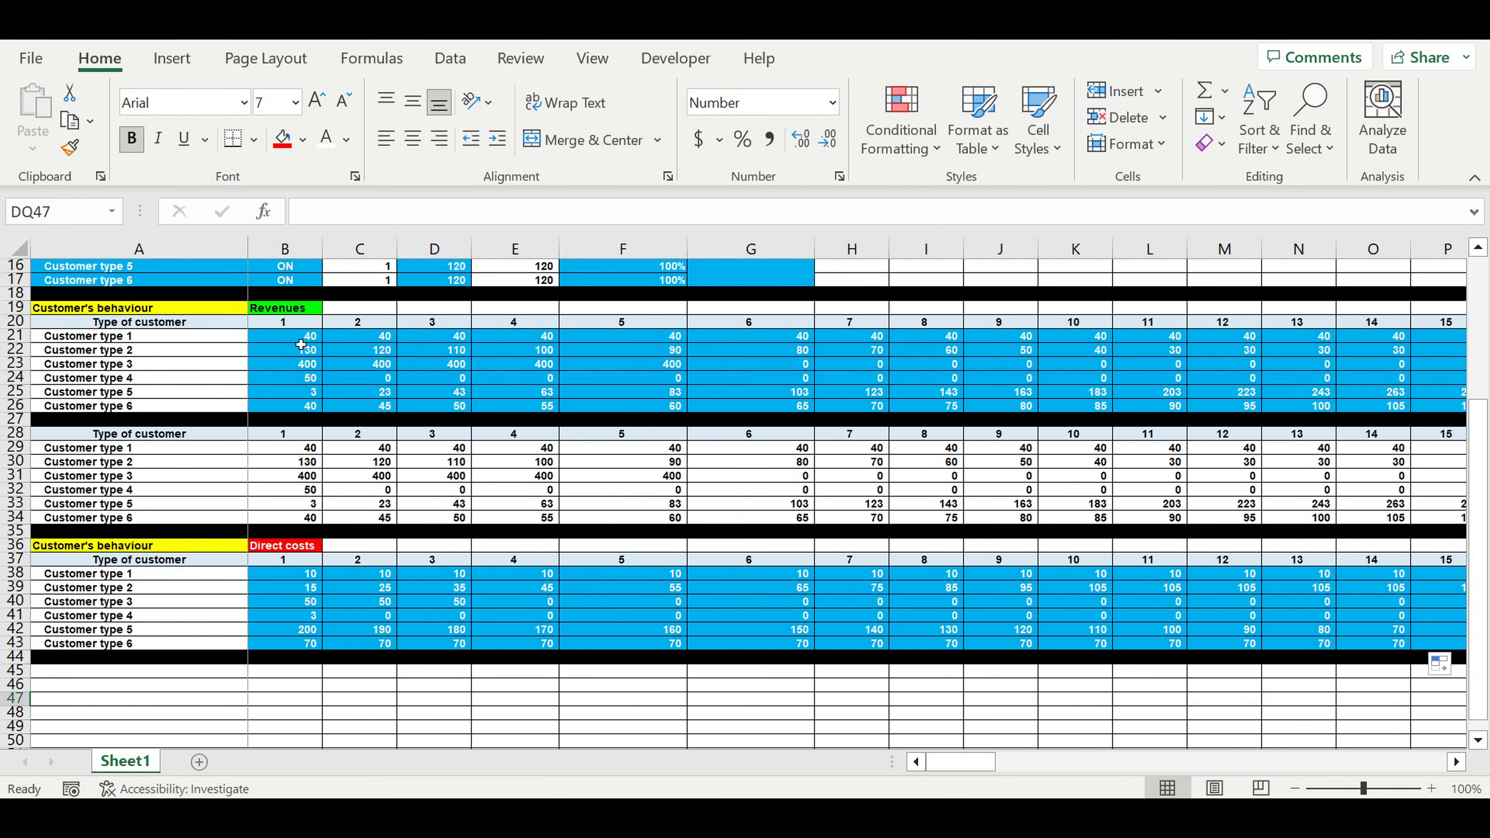
drag(301, 345, 556, 407)
drag(301, 574, 556, 647)
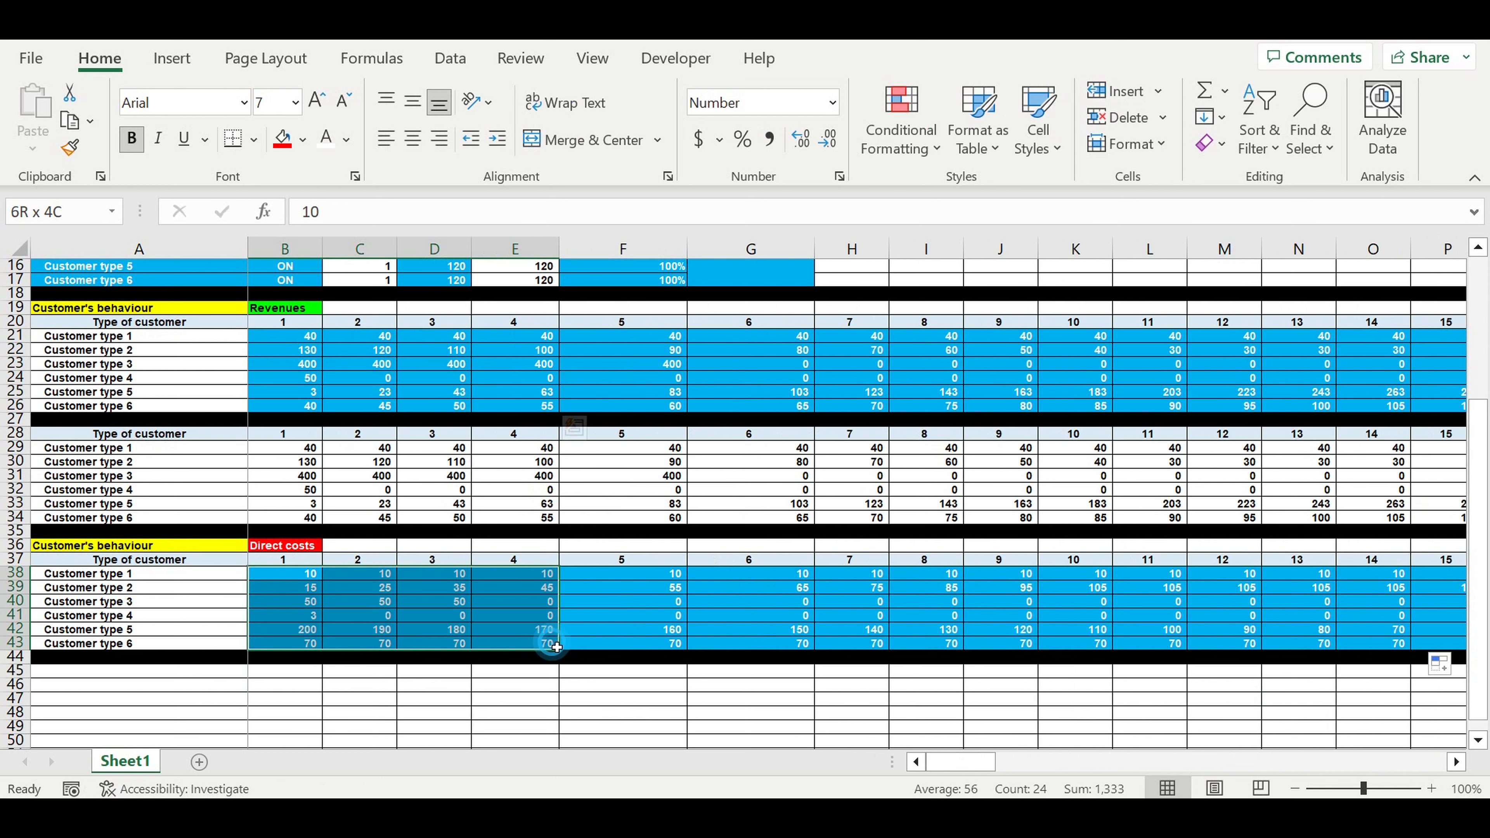
click(581, 616)
drag(302, 449, 529, 518)
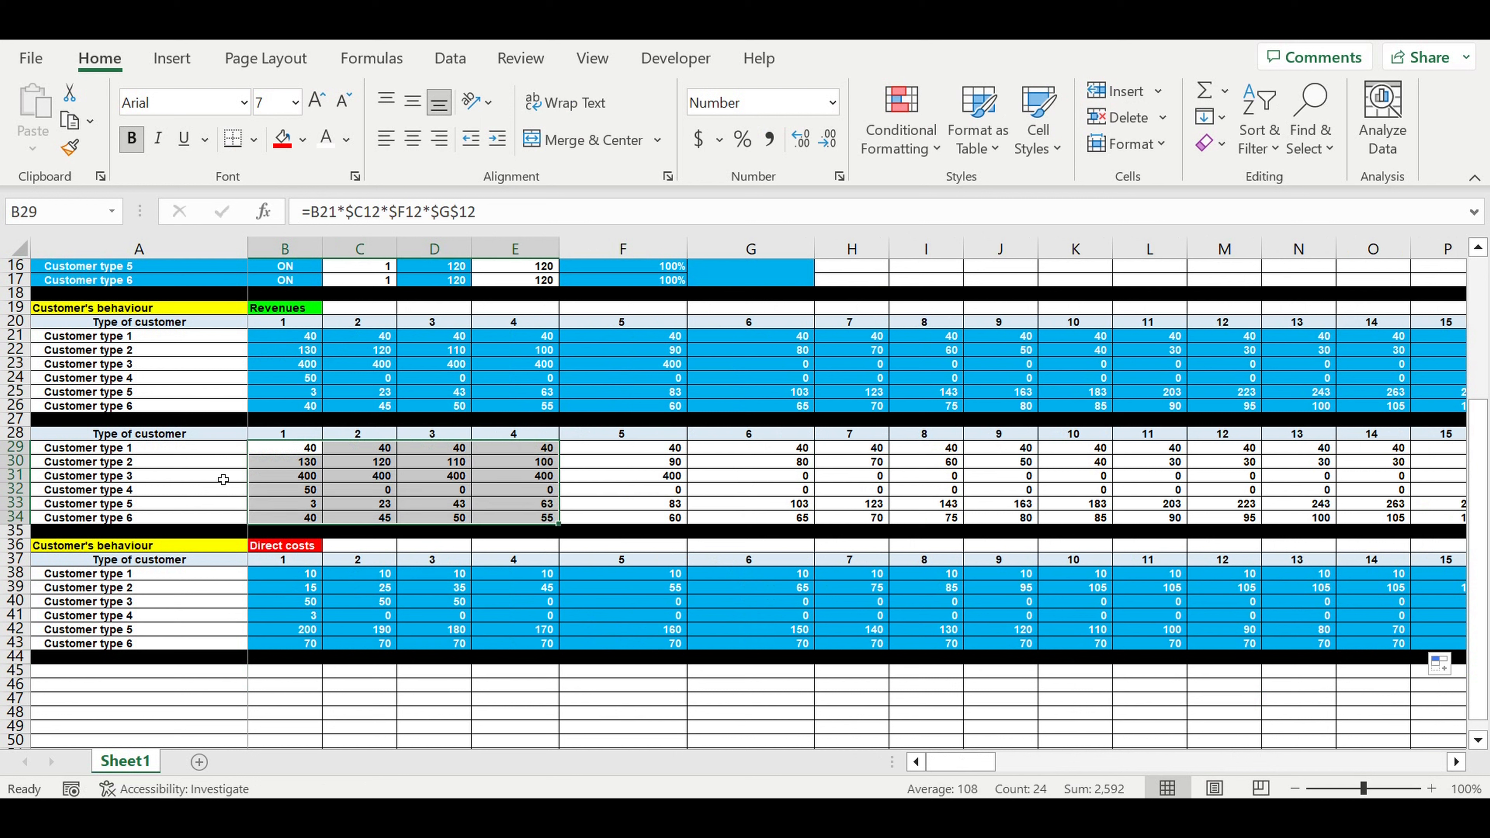
click(74, 462)
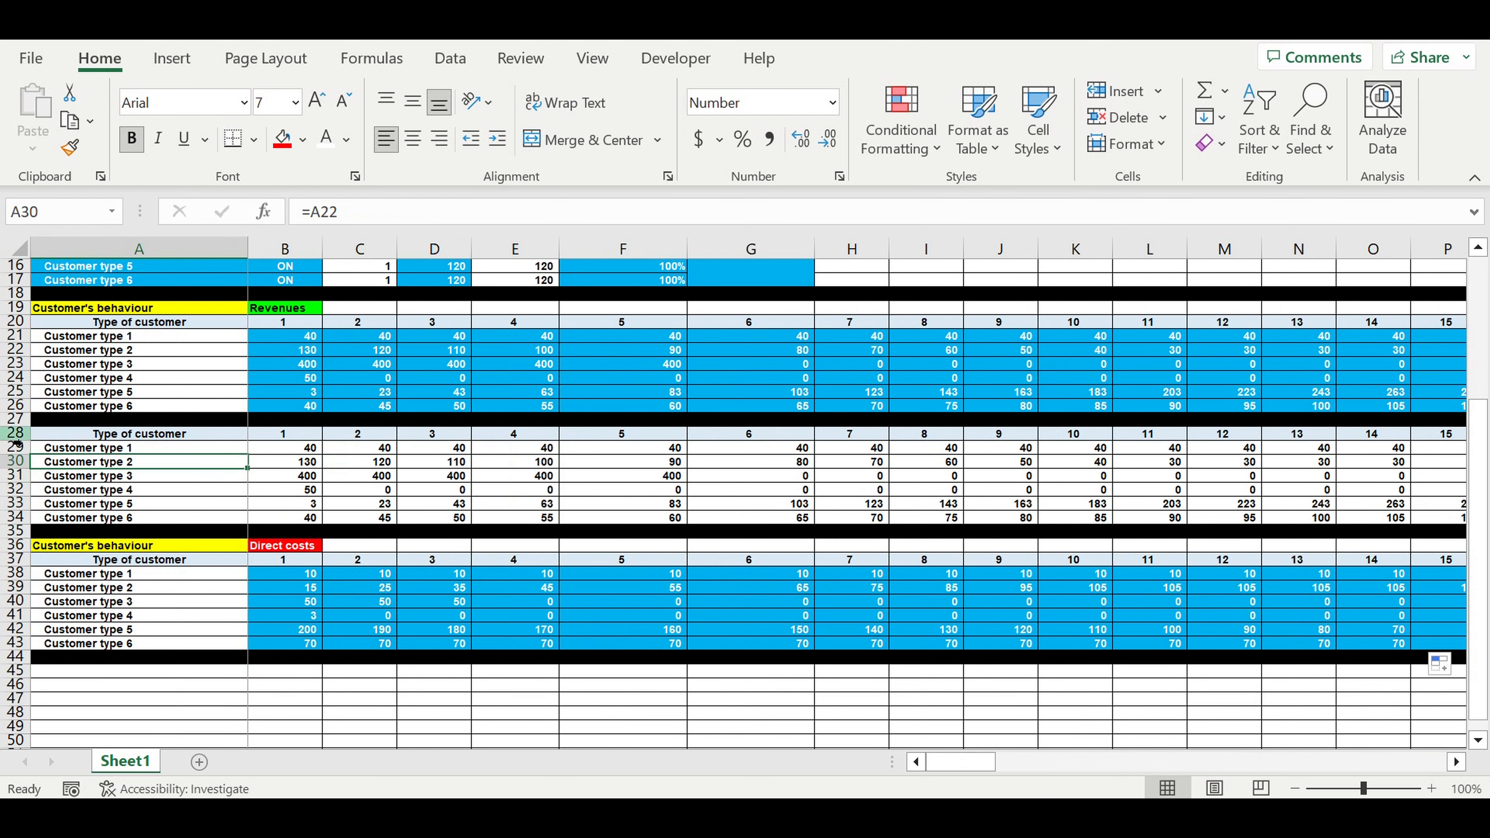
Copy the calculated revenue block in rows 28 to 35 and paste it below the Direct costs inputs, starting at A45.
drag(16, 442, 20, 534)
key(ctrl+c)
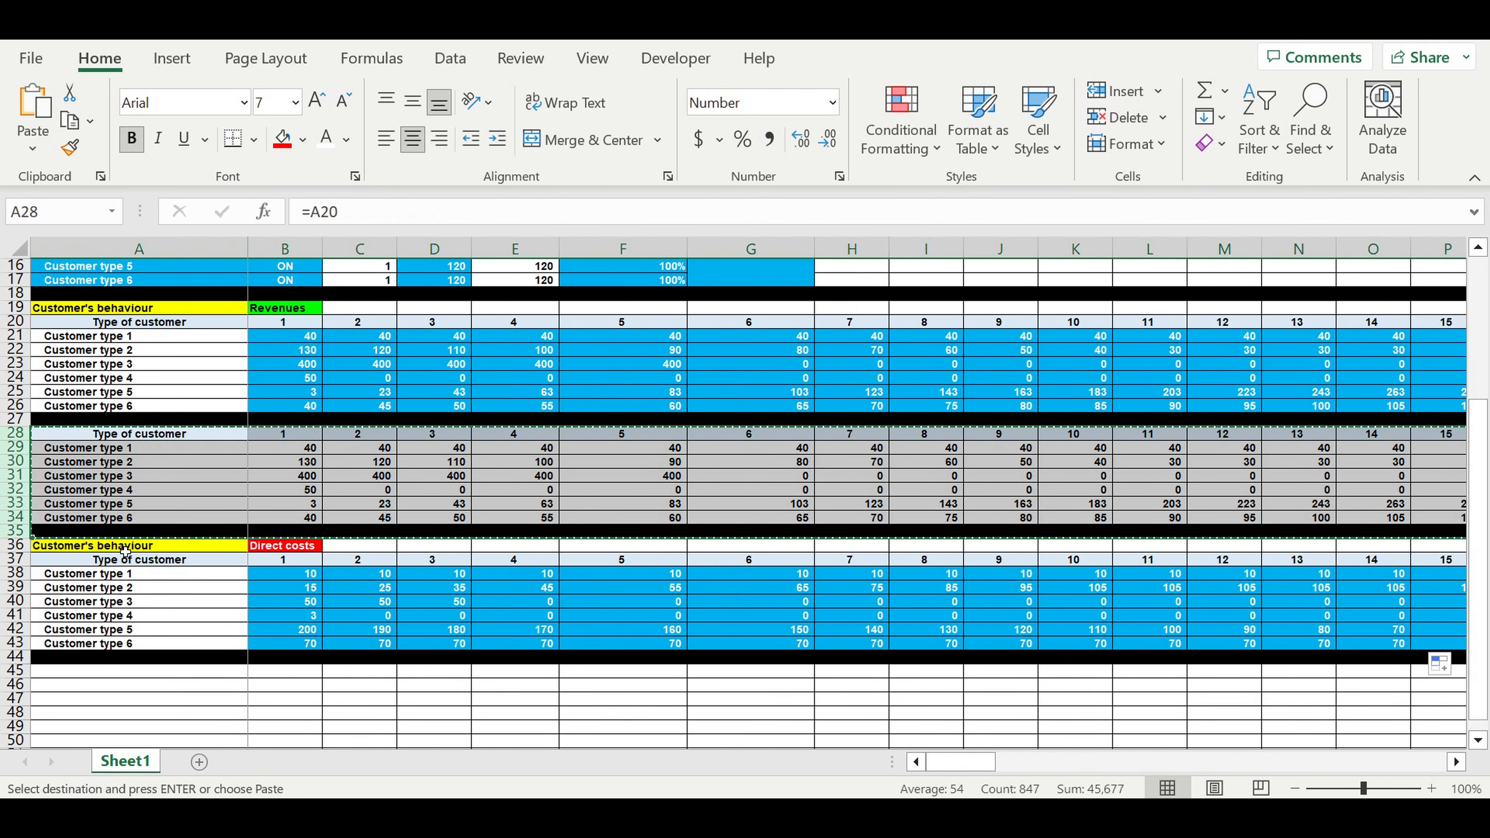
click(94, 677)
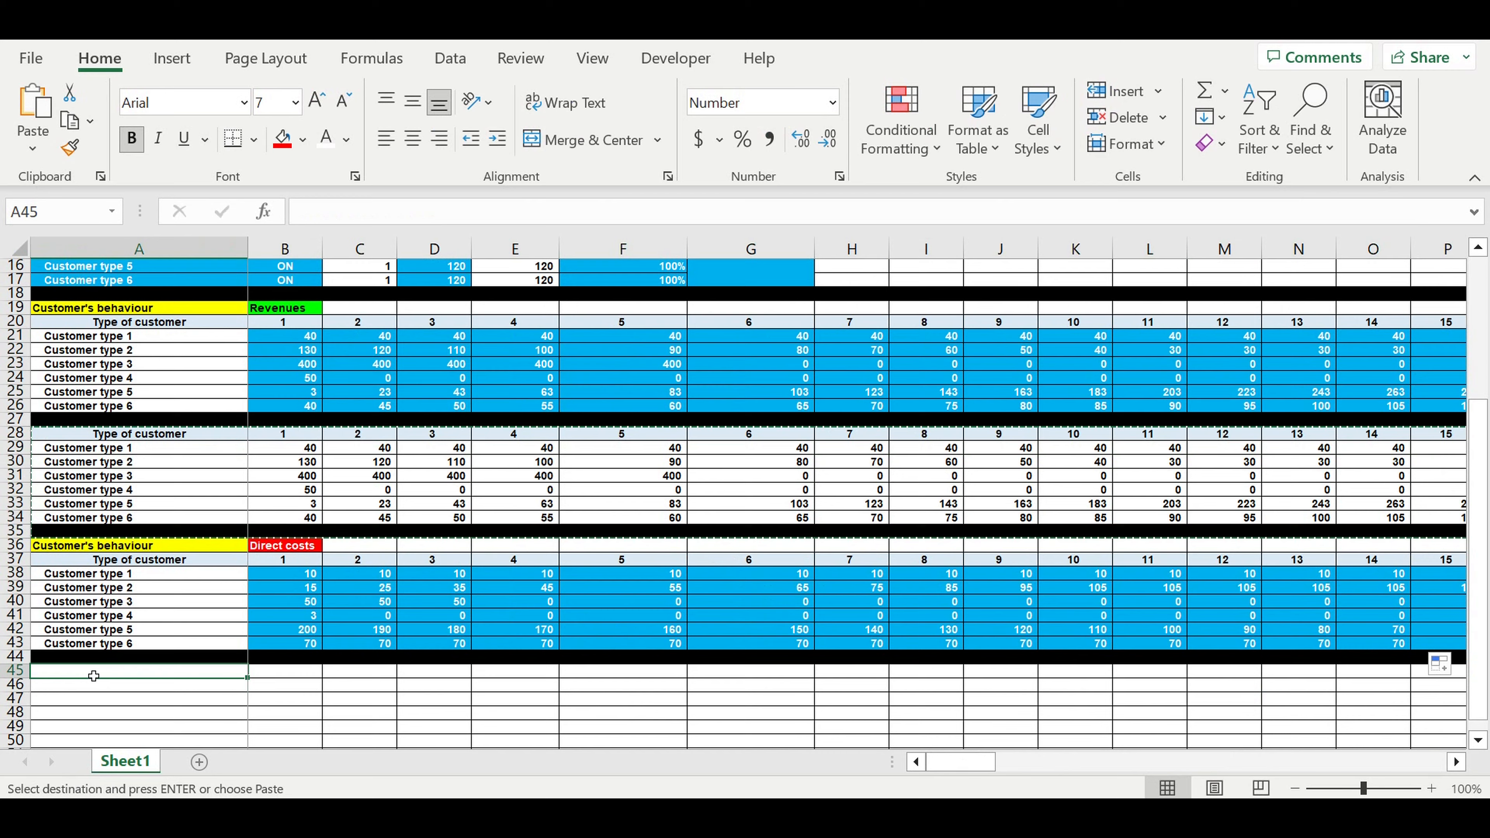
key(ctrl+v)
scroll(324, 530, down, 1)
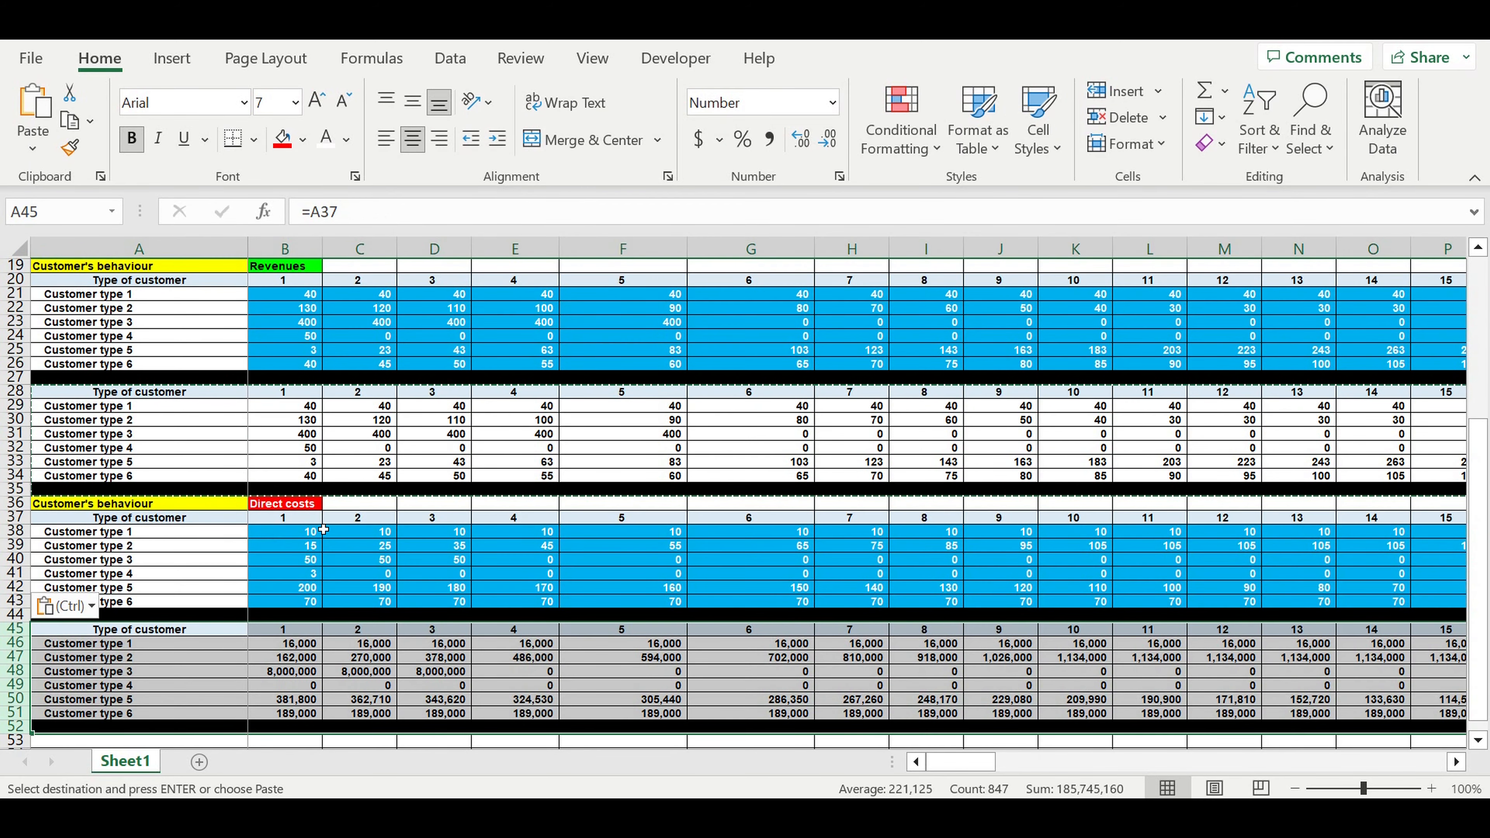
Copy the LOCAL and Global Revenue COEF block F11:G17 to H11 and widen column H.
scroll(323, 530, down, 2)
click(290, 561)
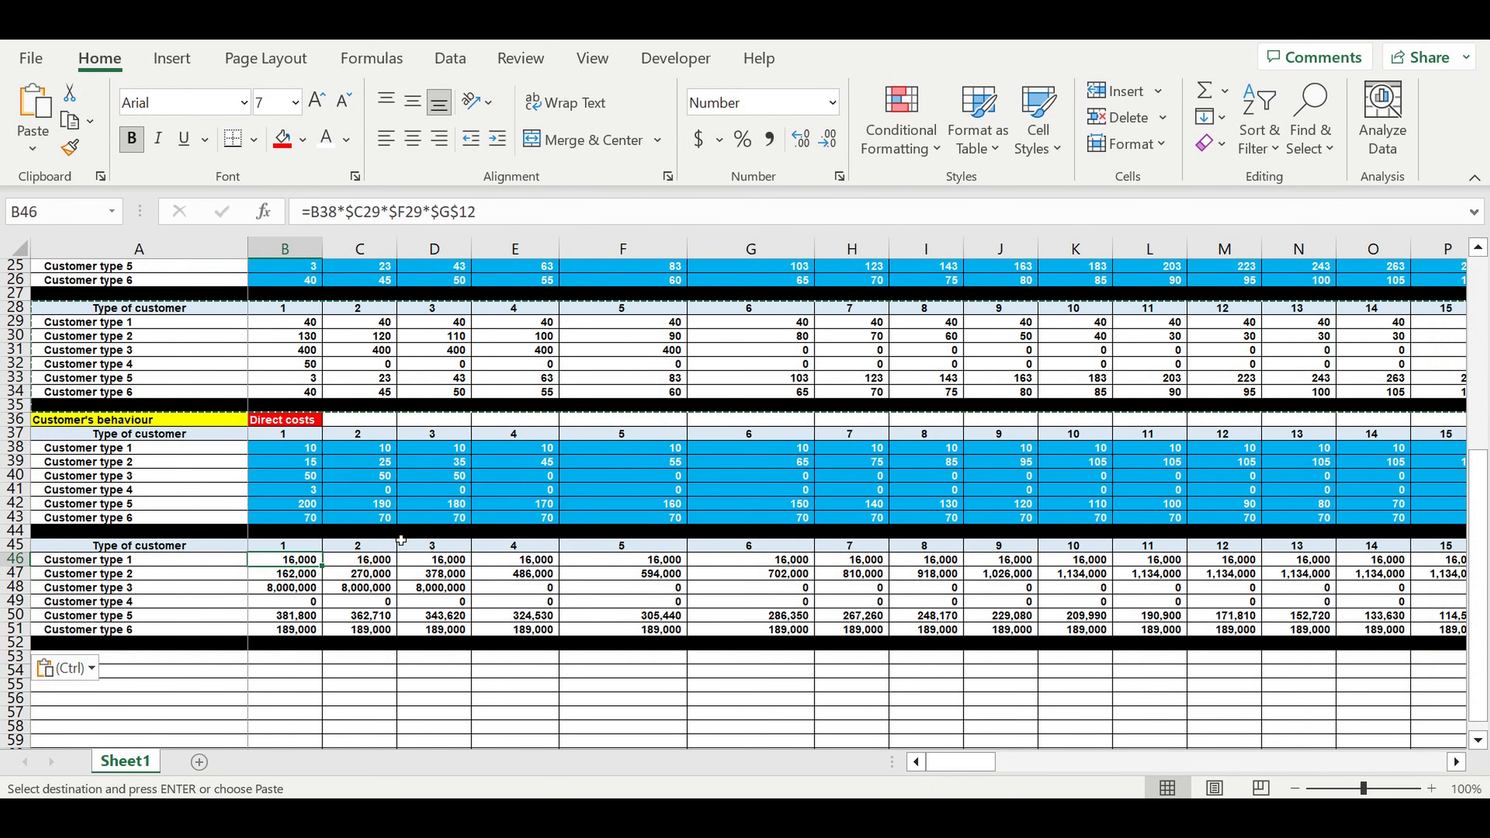
scroll(401, 540, up, 6)
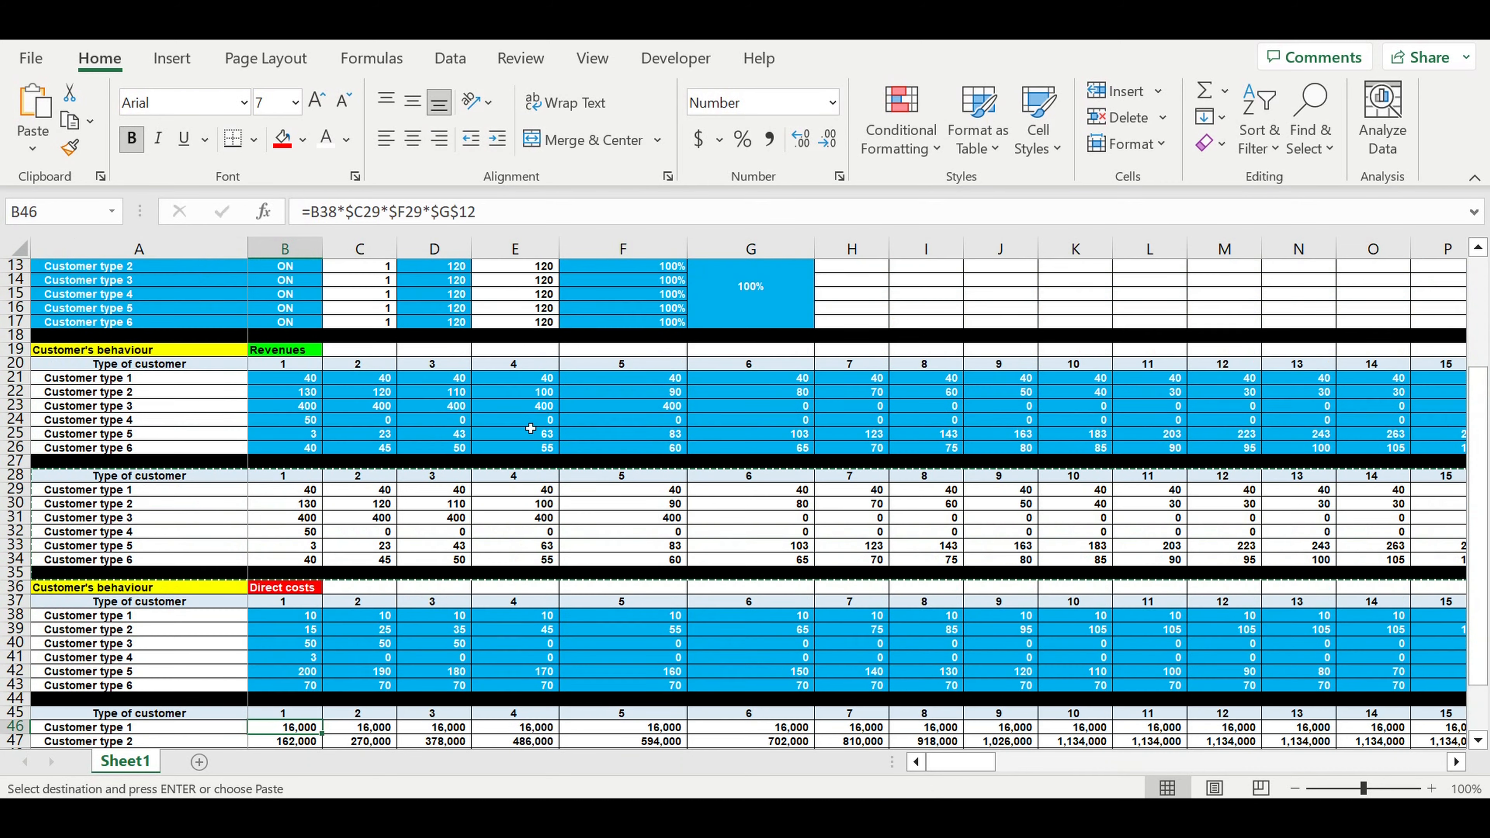
drag(663, 324, 749, 374)
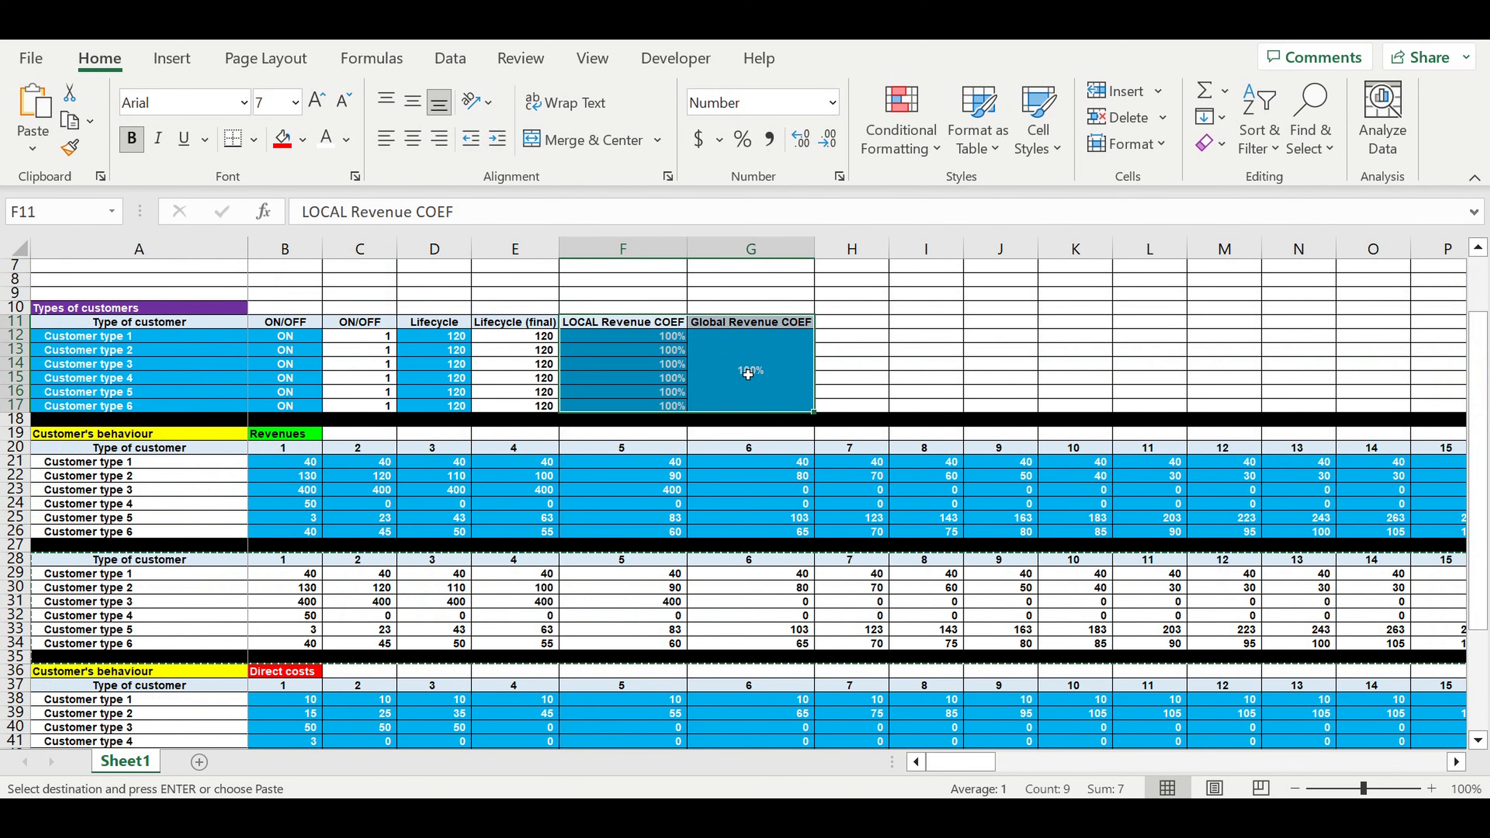
key(ctrl+c)
click(854, 324)
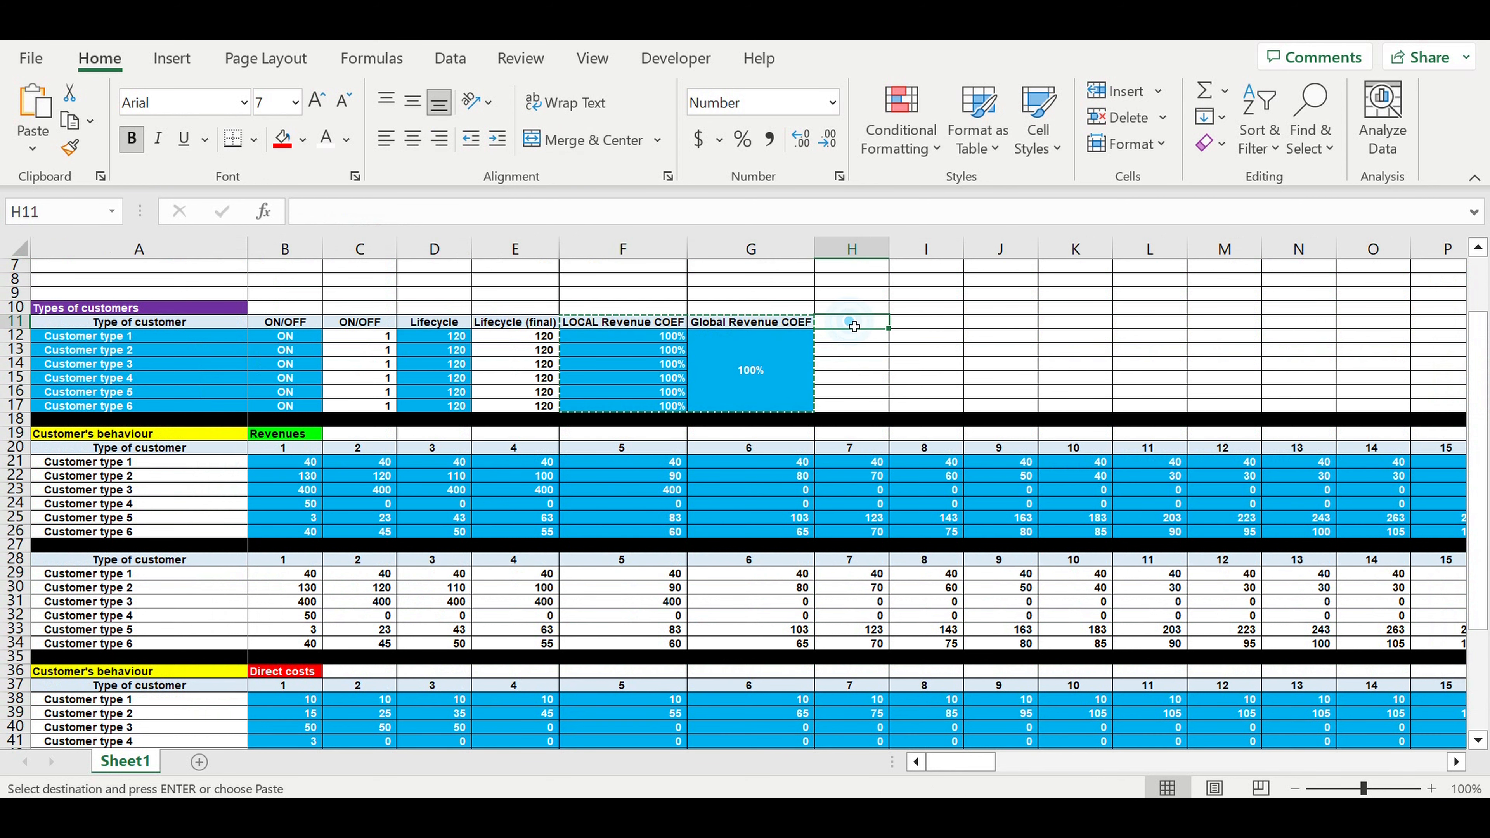
key(ctrl+v)
drag(890, 259, 932, 260)
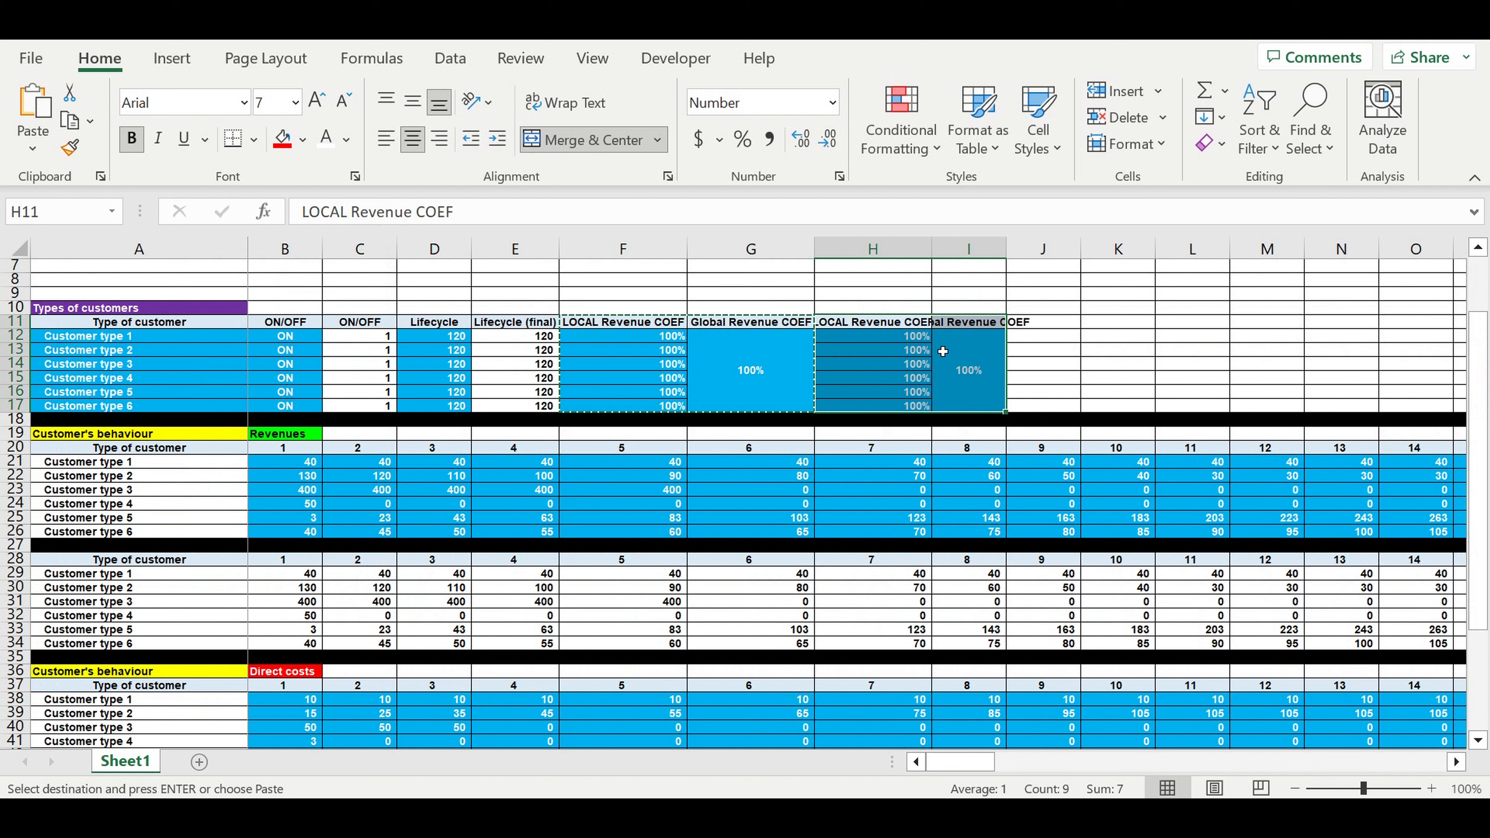
Change the copied header in H11 to "LOCAL Direct cost COEF".
click(868, 324)
double_click(362, 218)
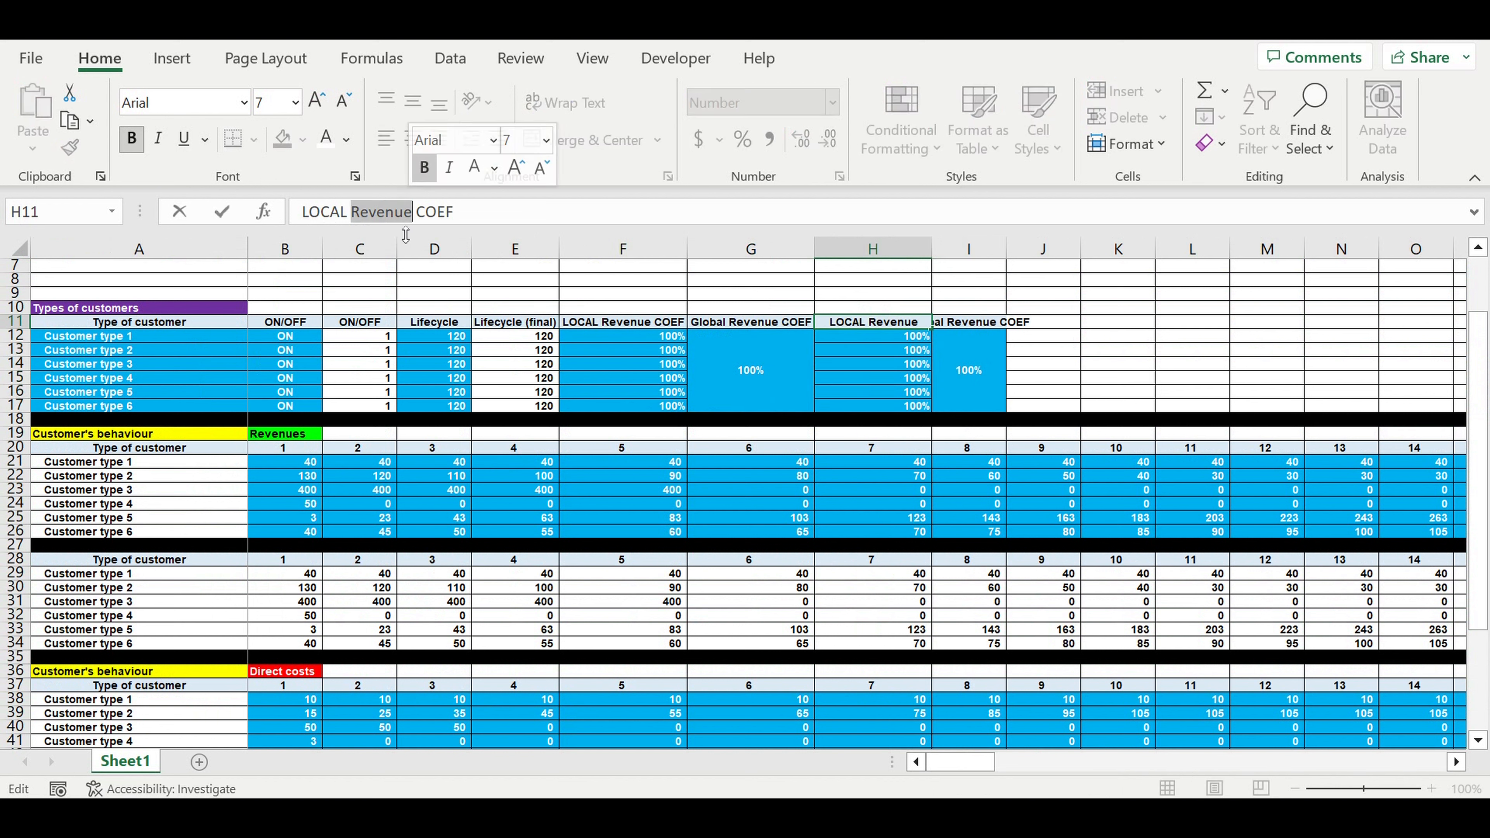
text(Direct)
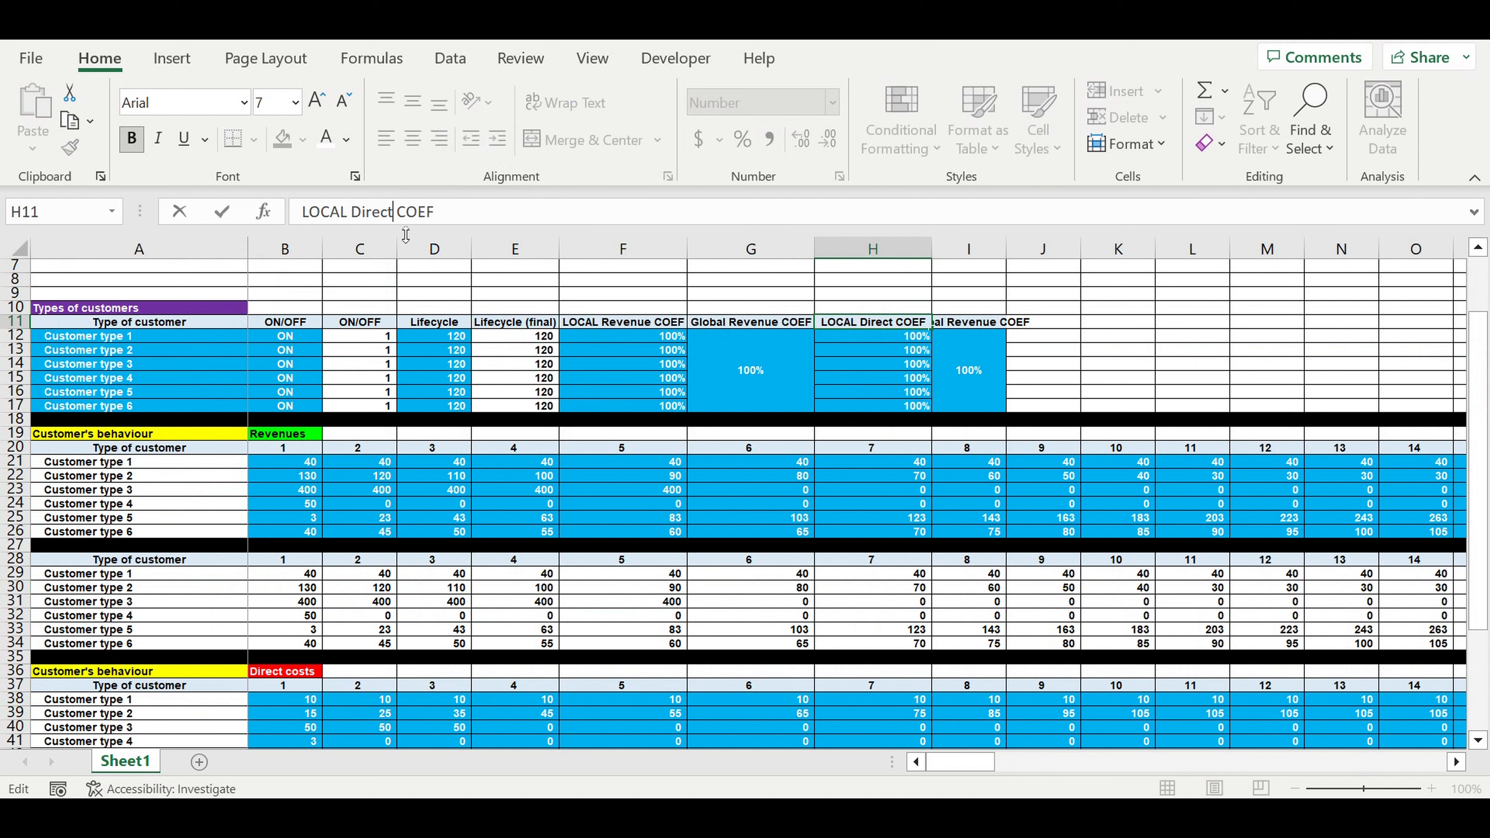
text( cost)
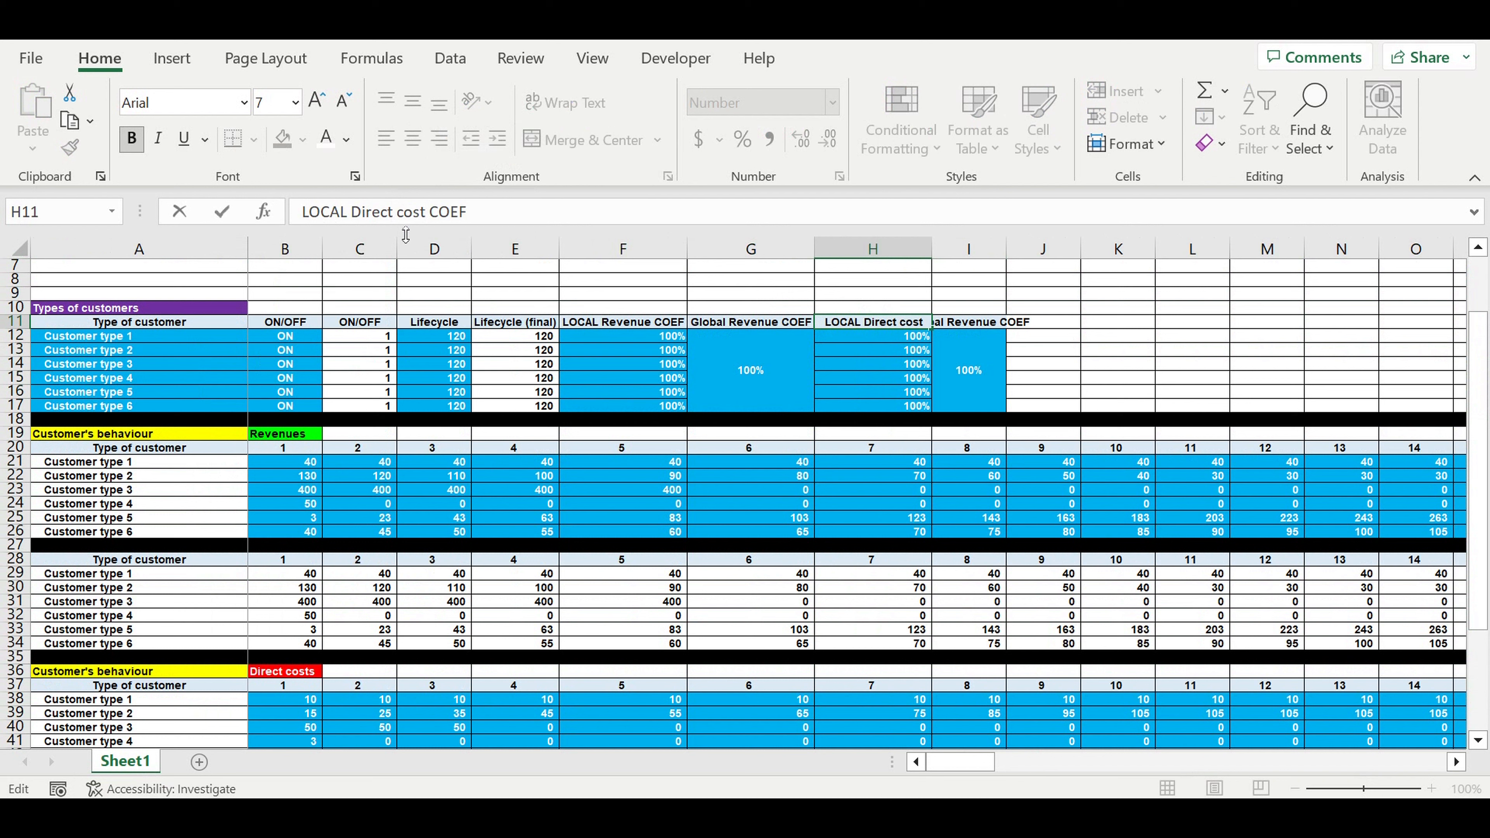
key(Return)
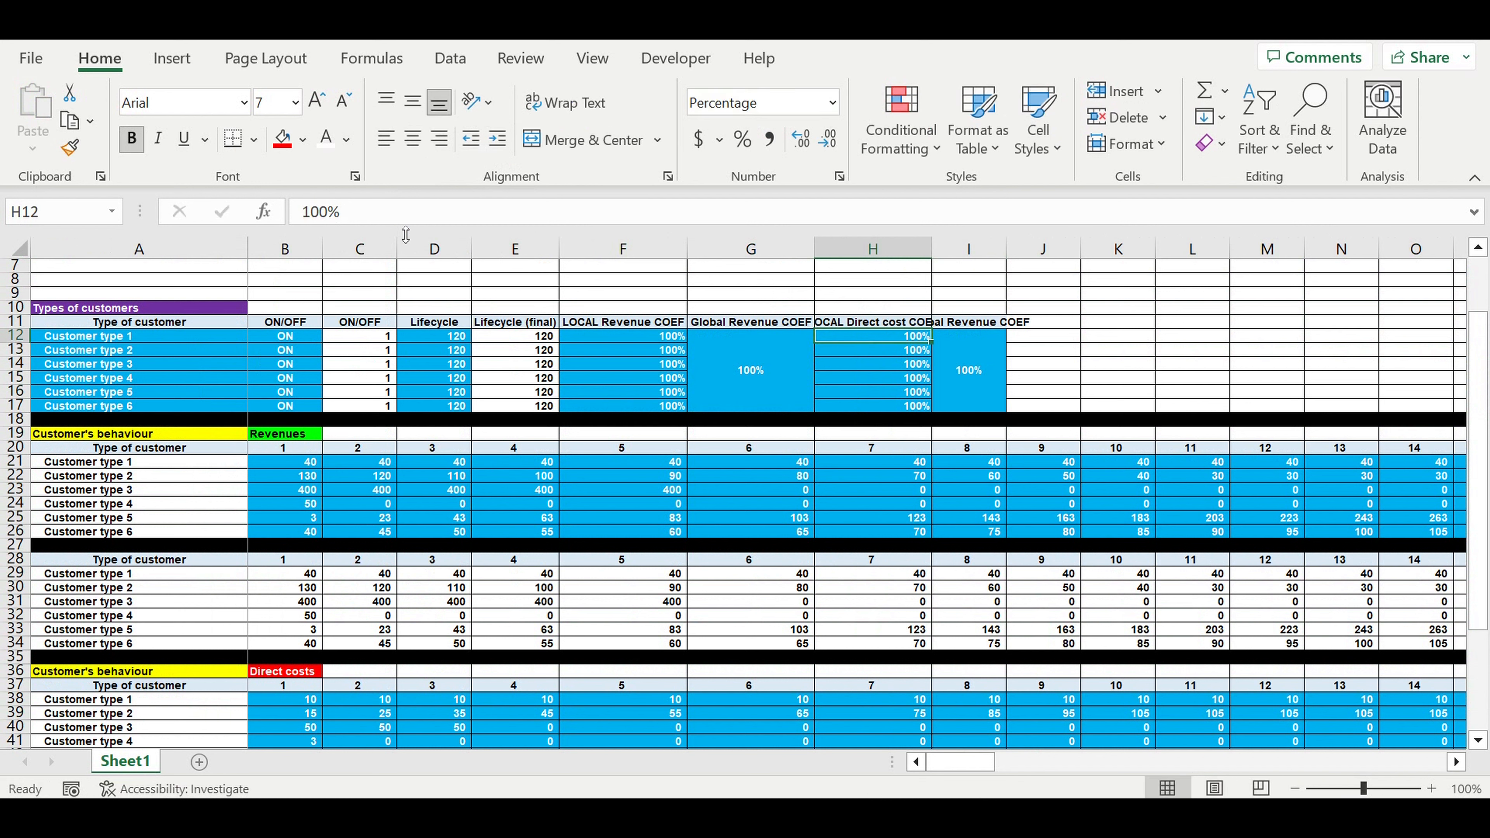
Change the copied header in I11 to "Global Direct cost COEF" and widen columns H and I to fit their headers.
key(Up)
key(Right)
drag(353, 212, 417, 212)
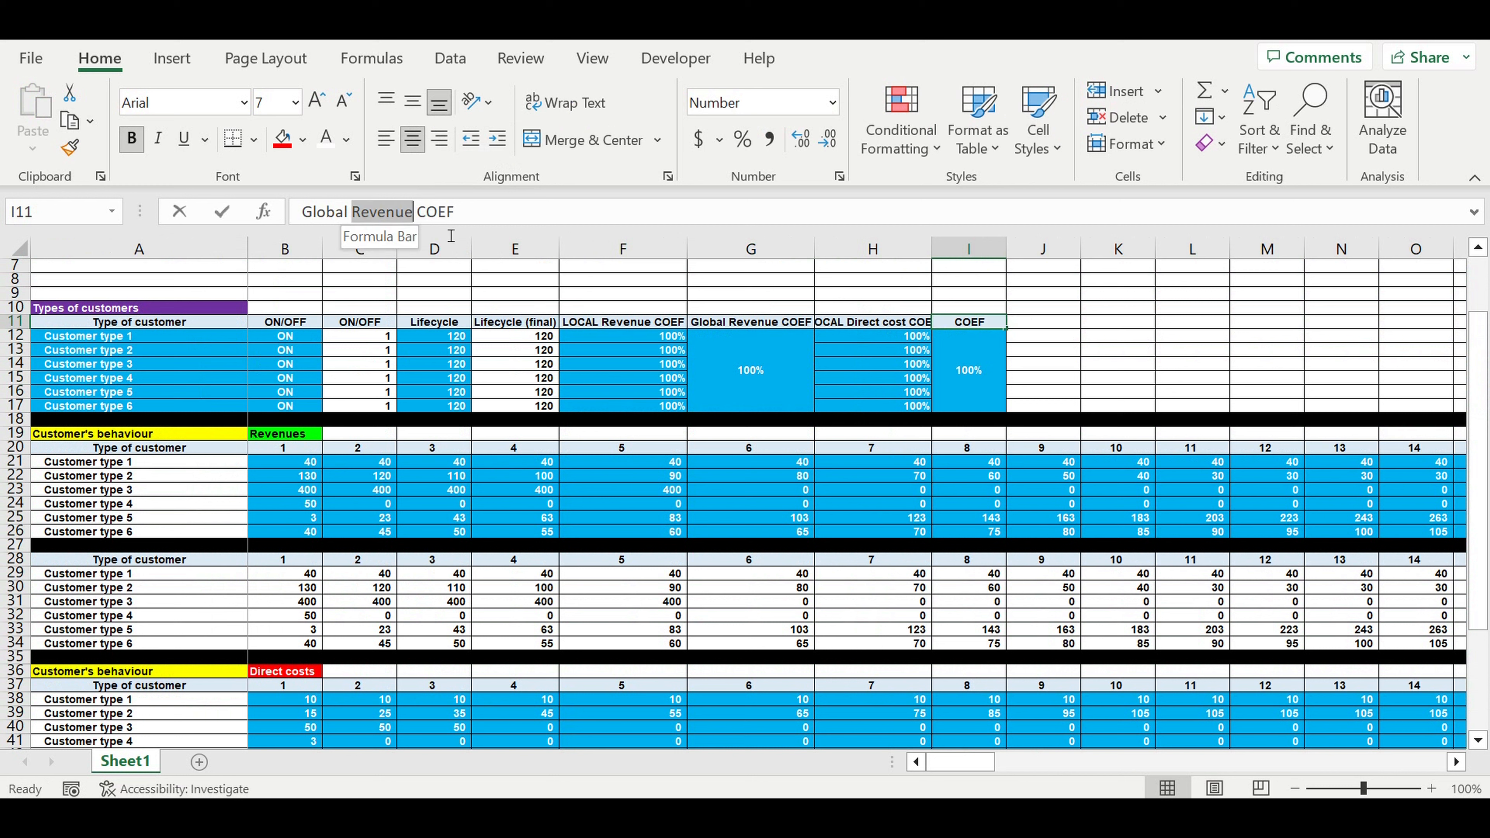
text(Direc)
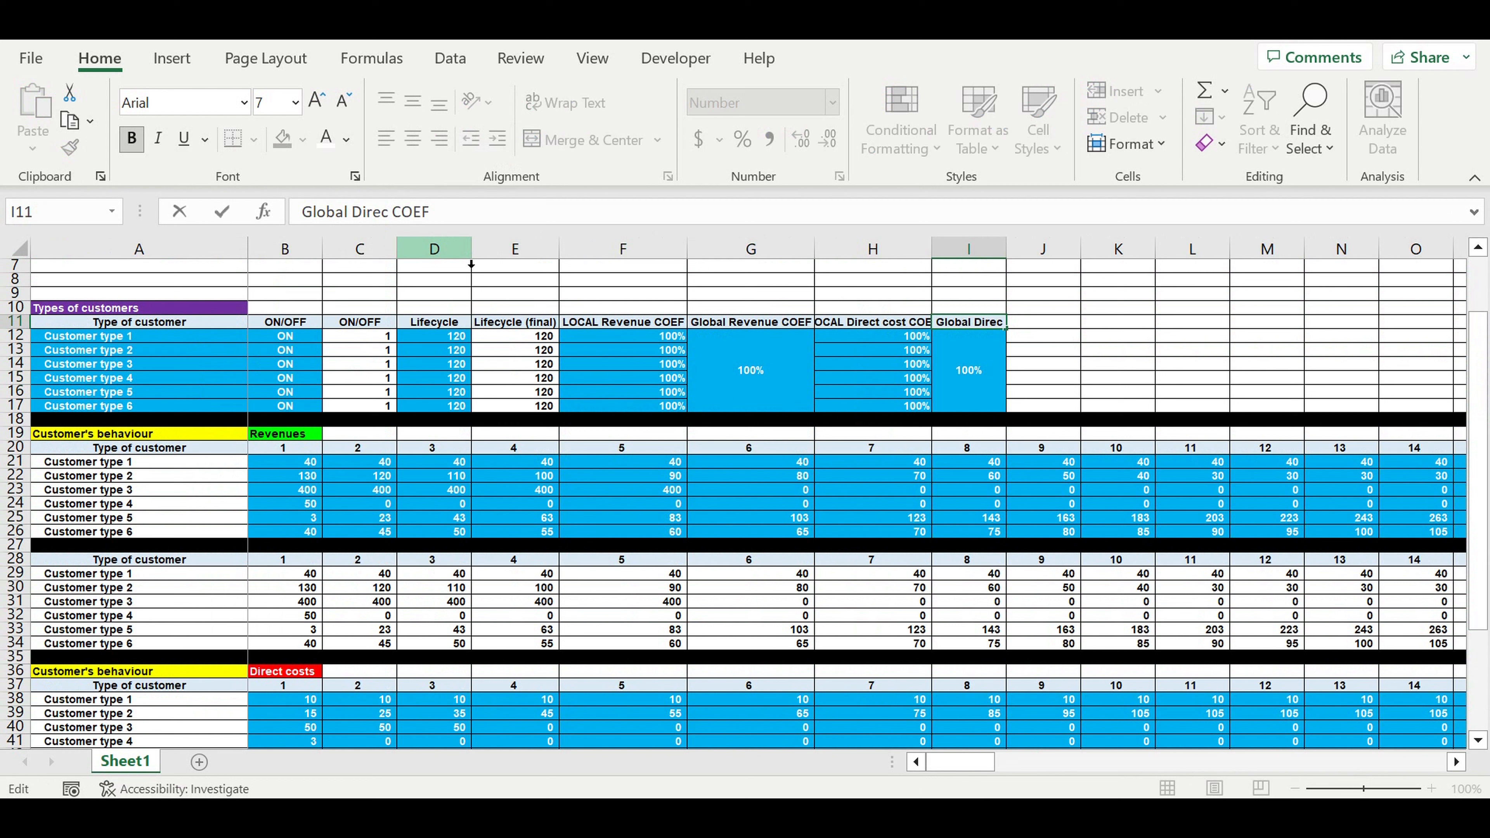
text(t cos)
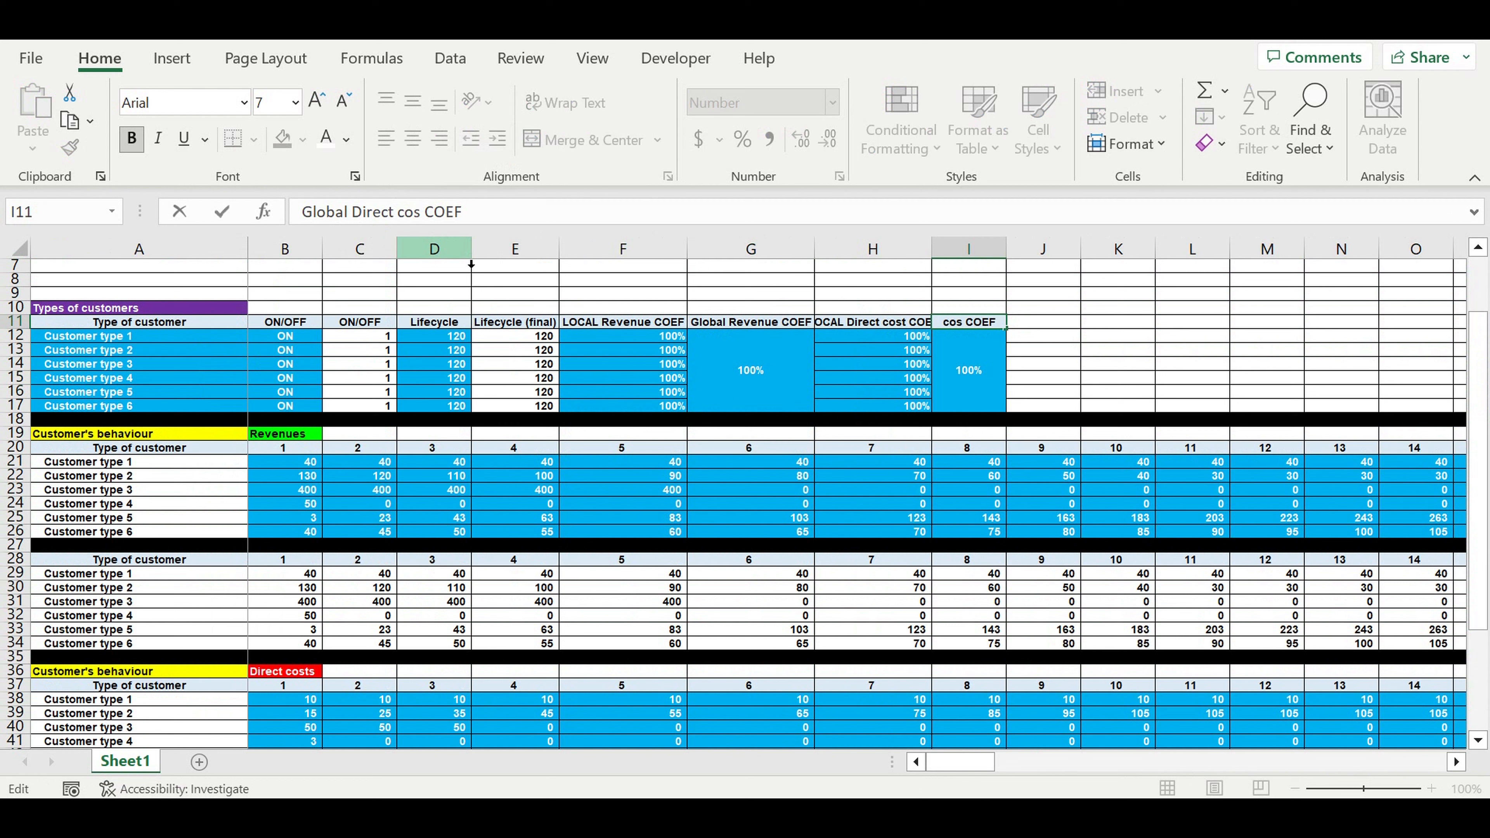
text(t)
key(Return)
drag(874, 249, 951, 251)
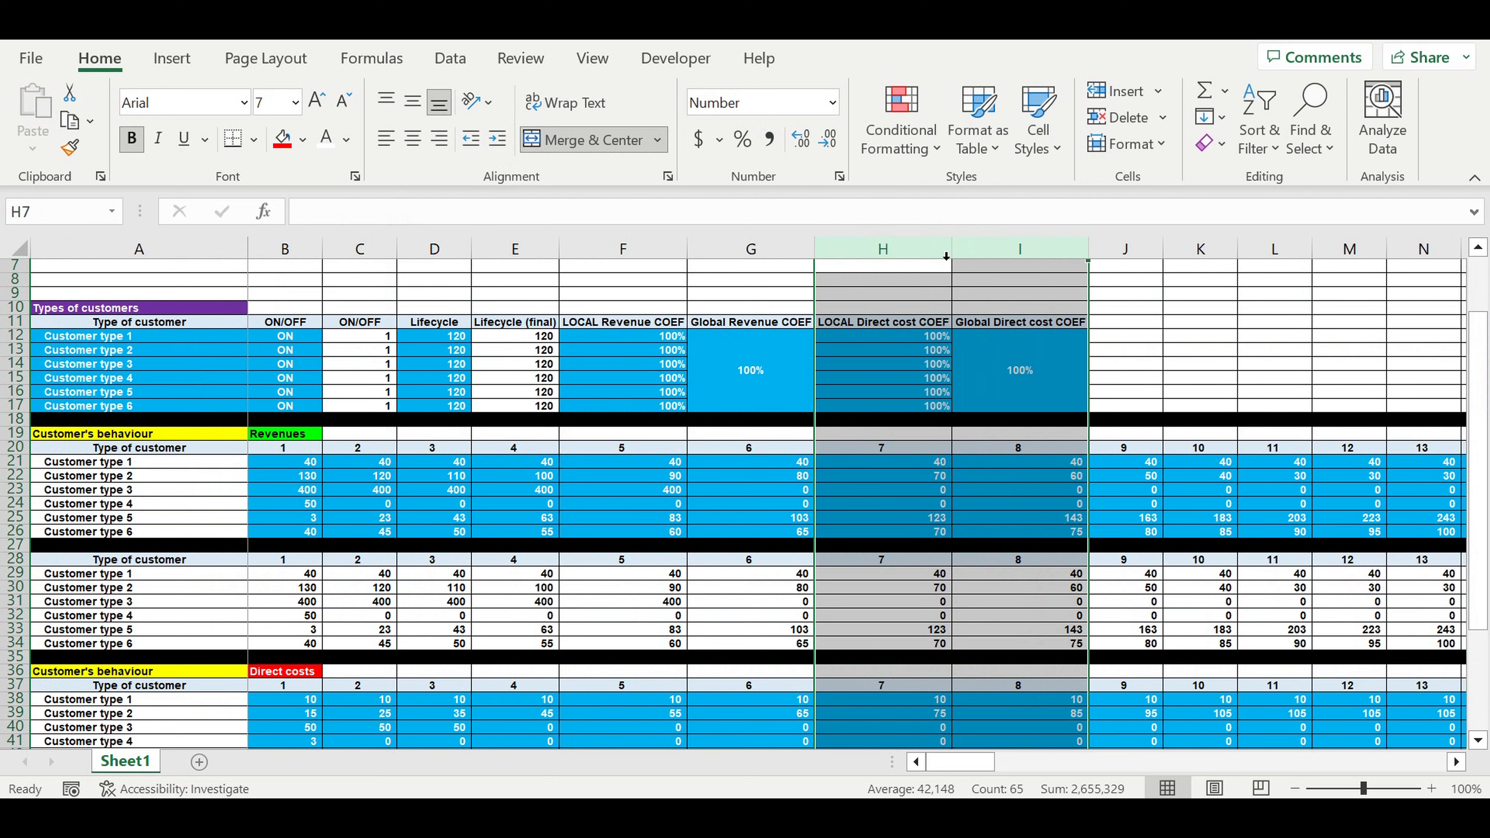
Start a new formula in B46 multiplying Customer type 1's direct cost input by its ON/OFF value, =B38*$C12, with column C locked.
scroll(321, 607, down, 5)
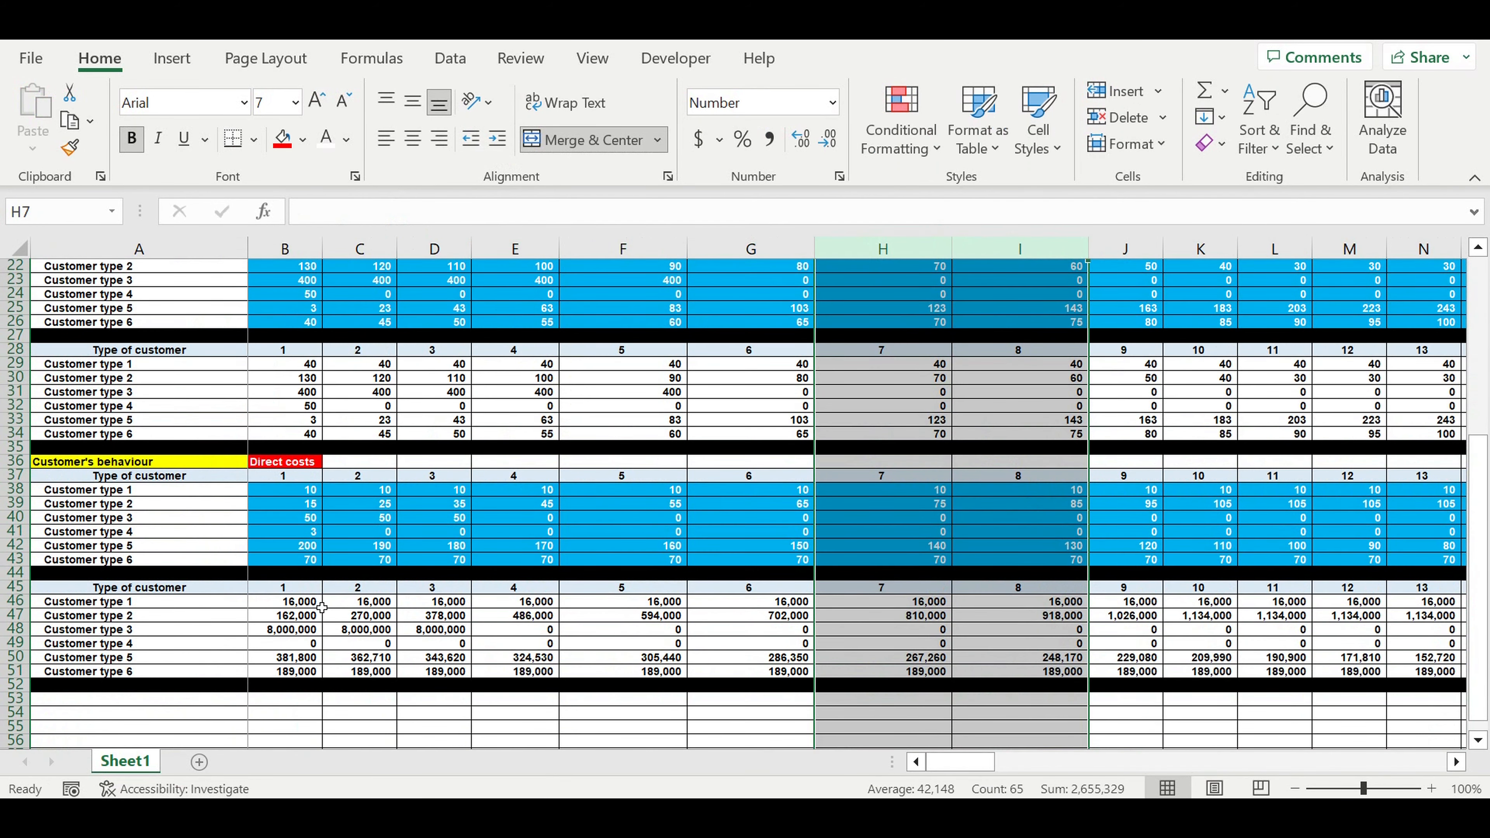
click(320, 604)
text(=)
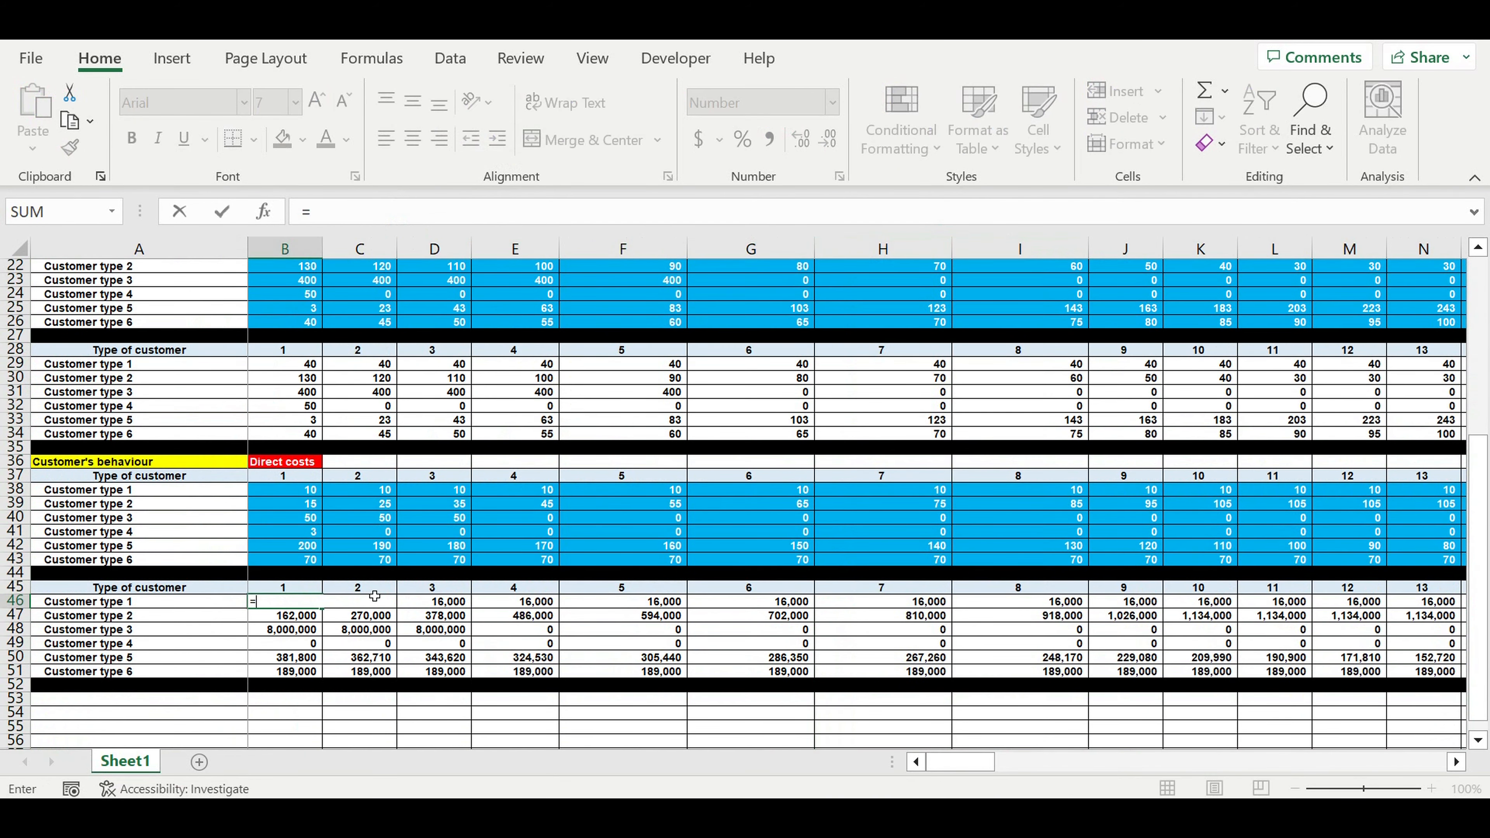
scroll(377, 478, up, 2)
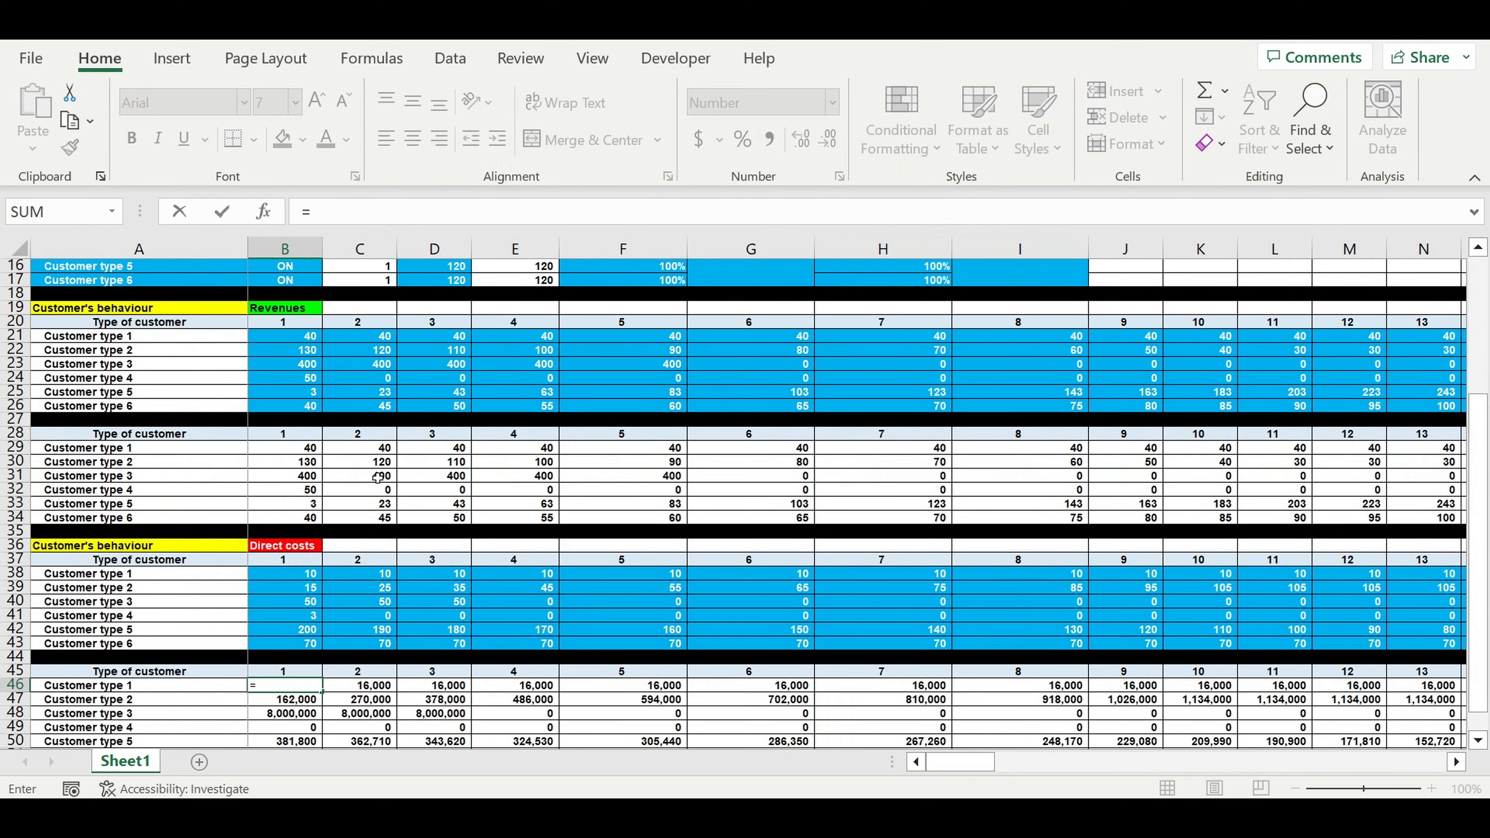
scroll(301, 538, down, 1)
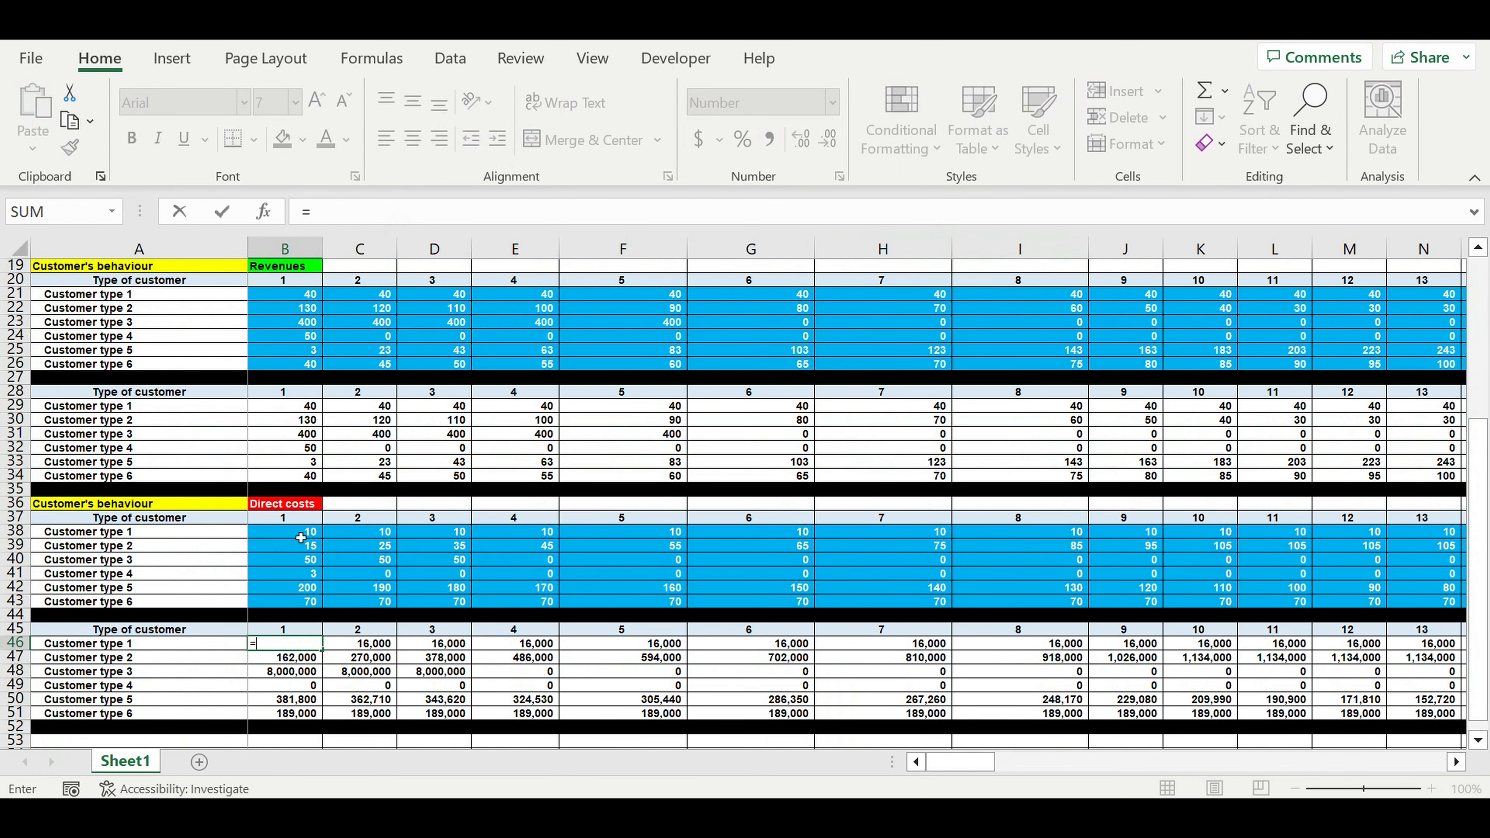
click(301, 538)
scroll(300, 538, down, 1)
text(*)
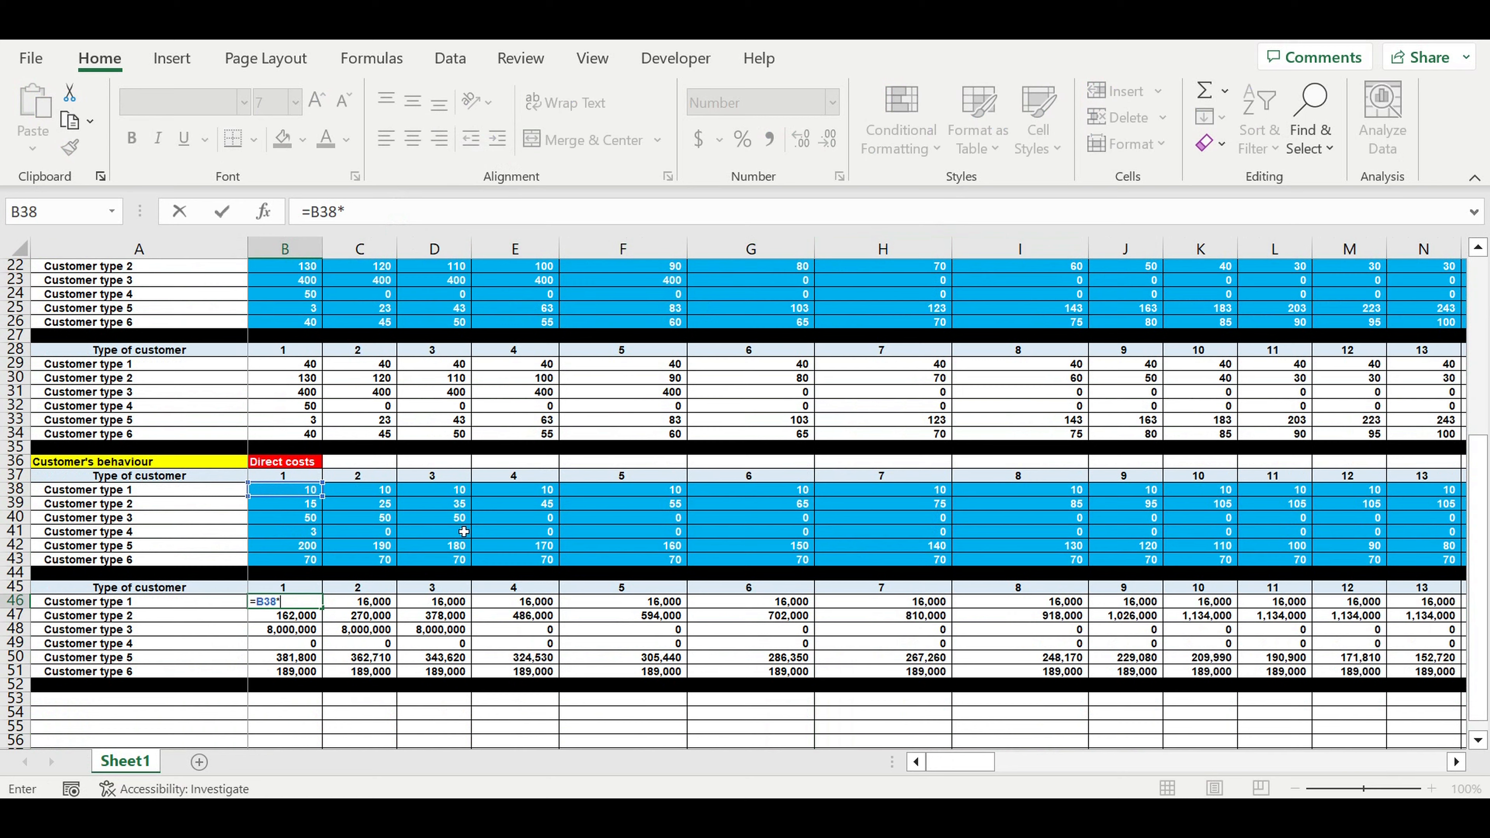
scroll(464, 531, up, 5)
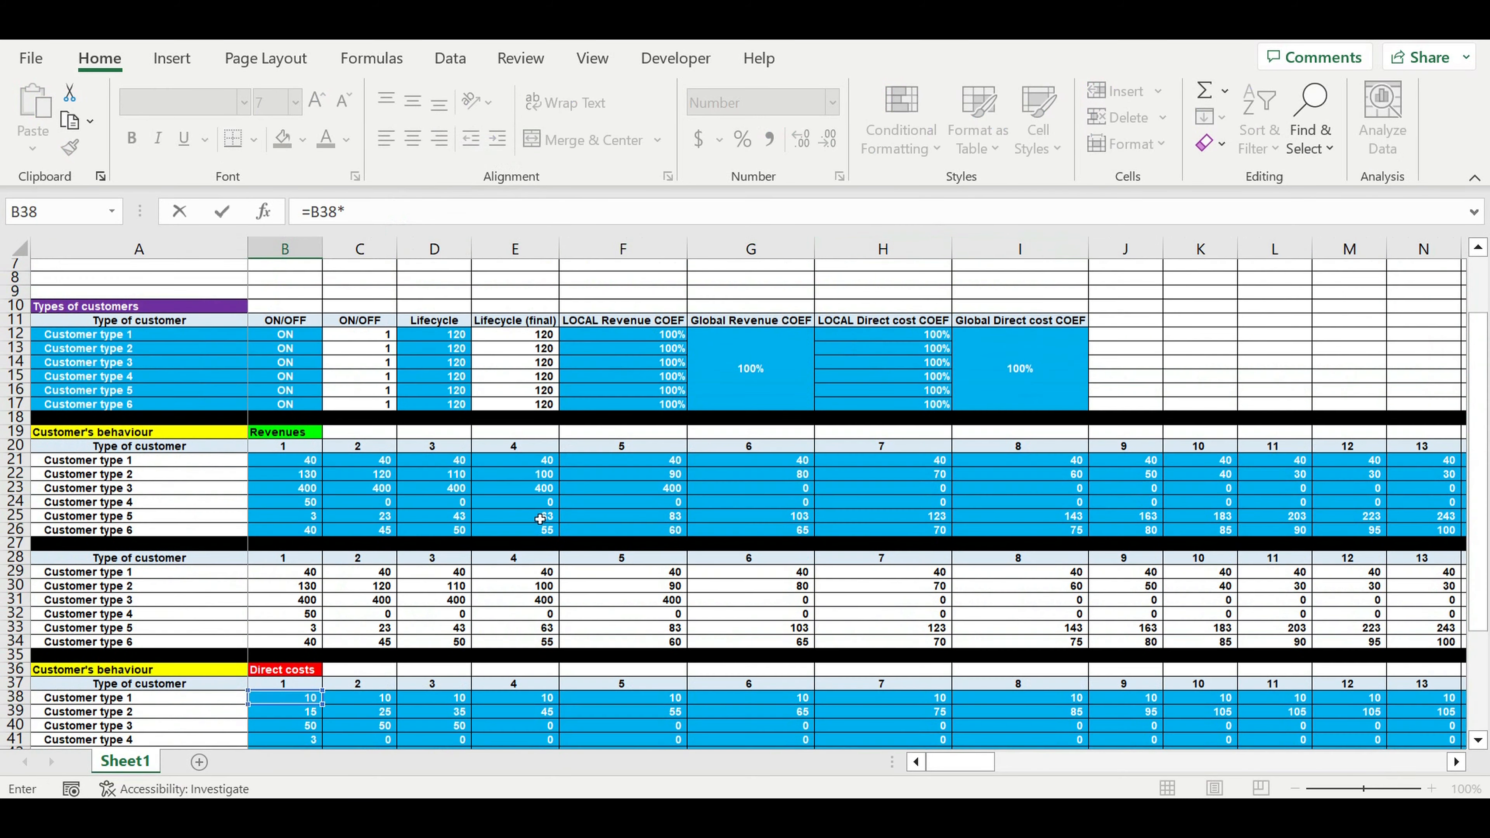
click(360, 342)
click(346, 212)
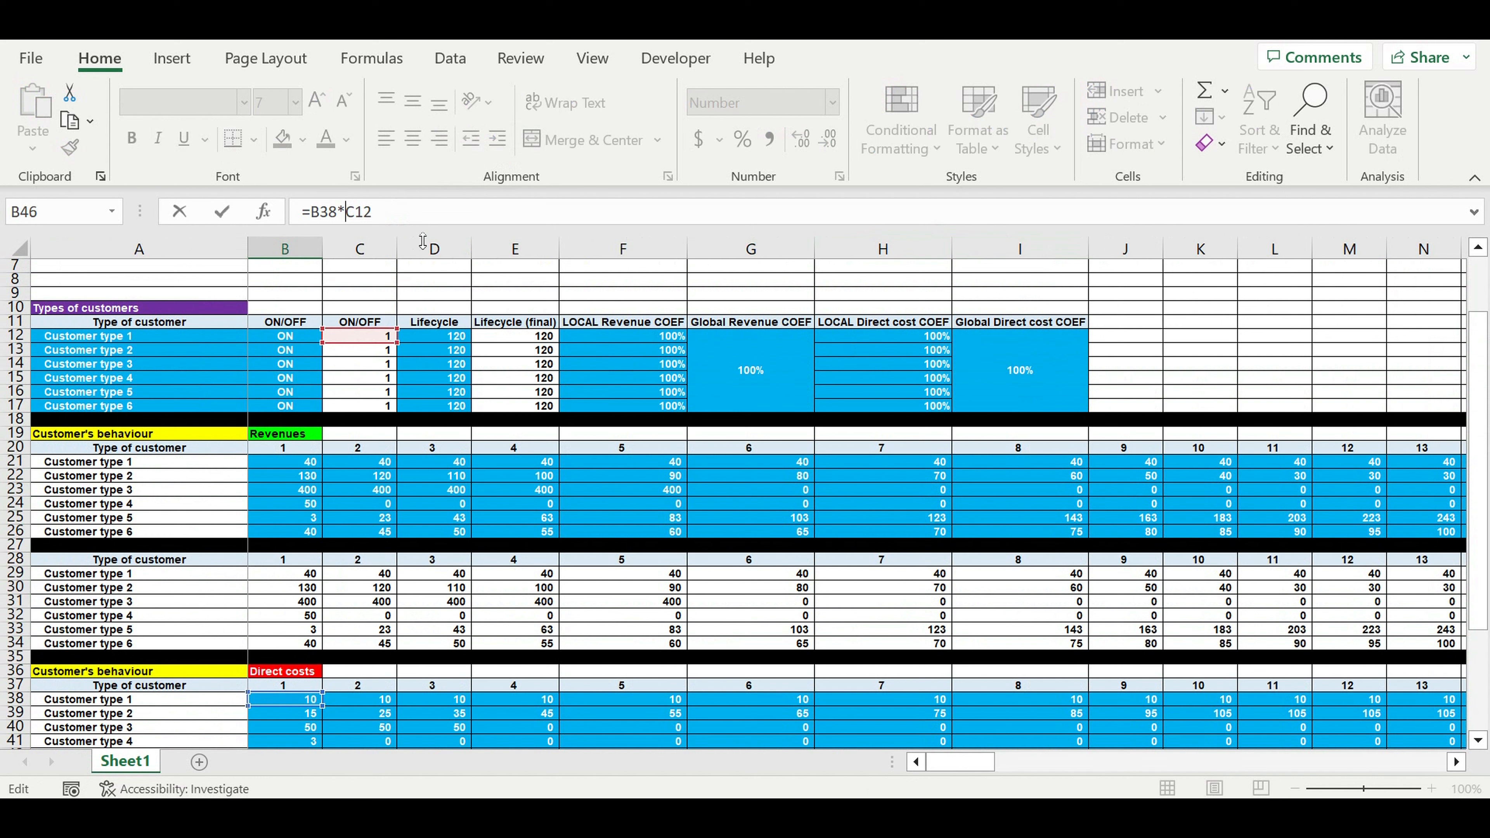
text($)
click(388, 213)
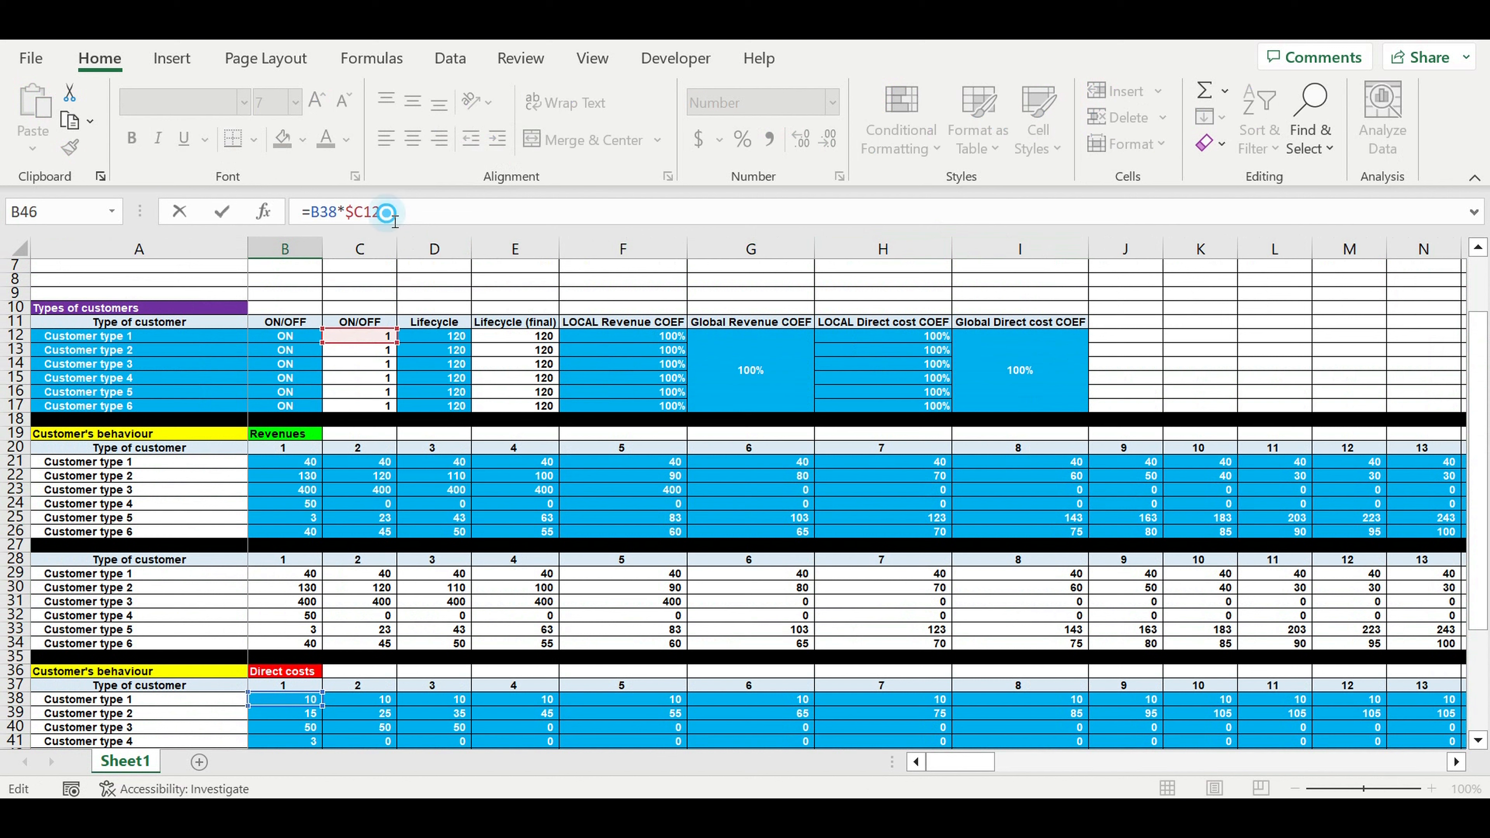
Complete the B46 formula as =B38*$C12*$H12*$I$12 so it includes the local and global direct cost coefficients.
text(*)
click(897, 341)
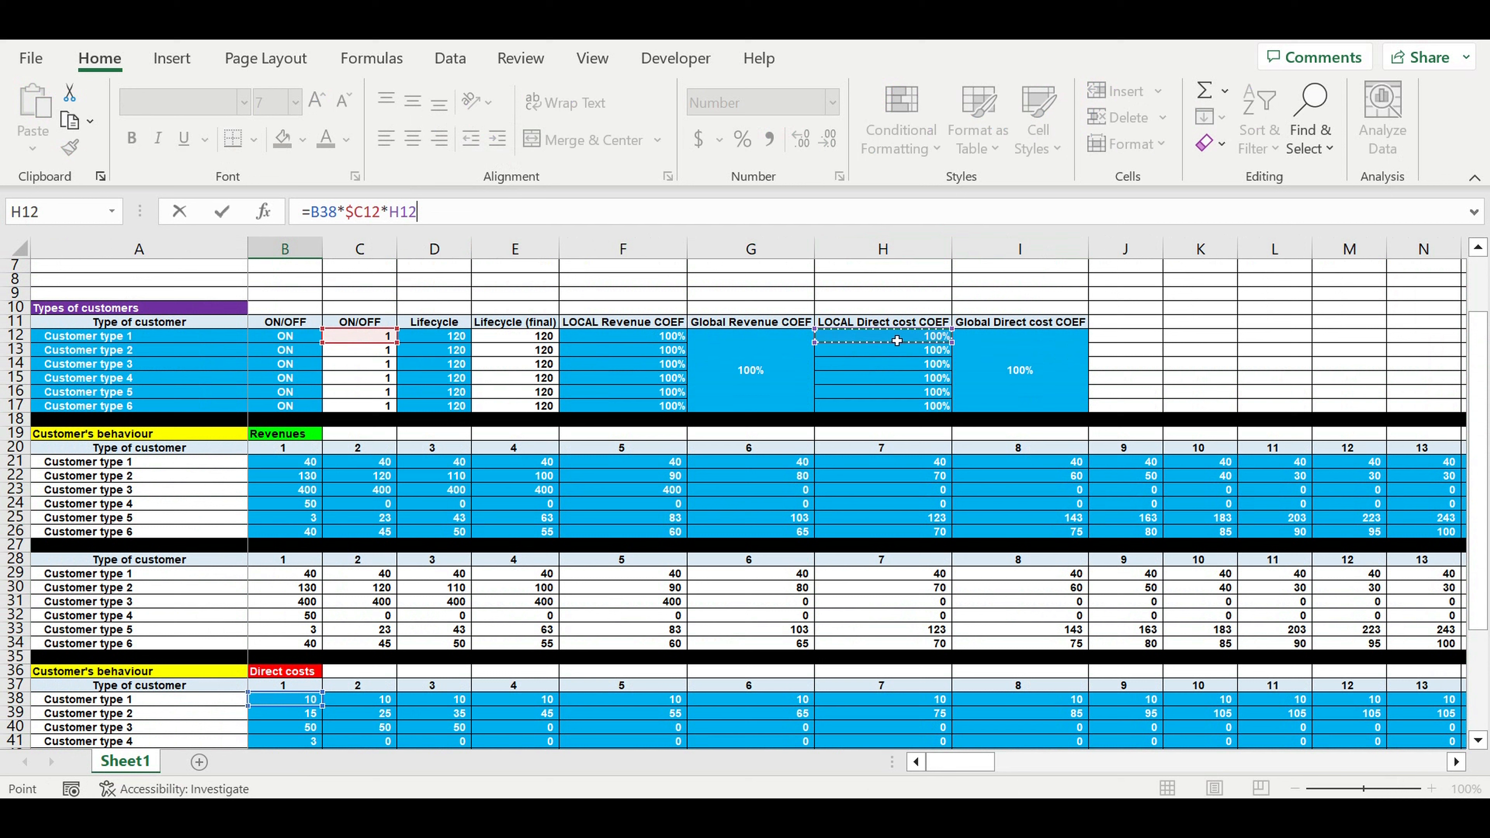
click(390, 212)
text($C12)
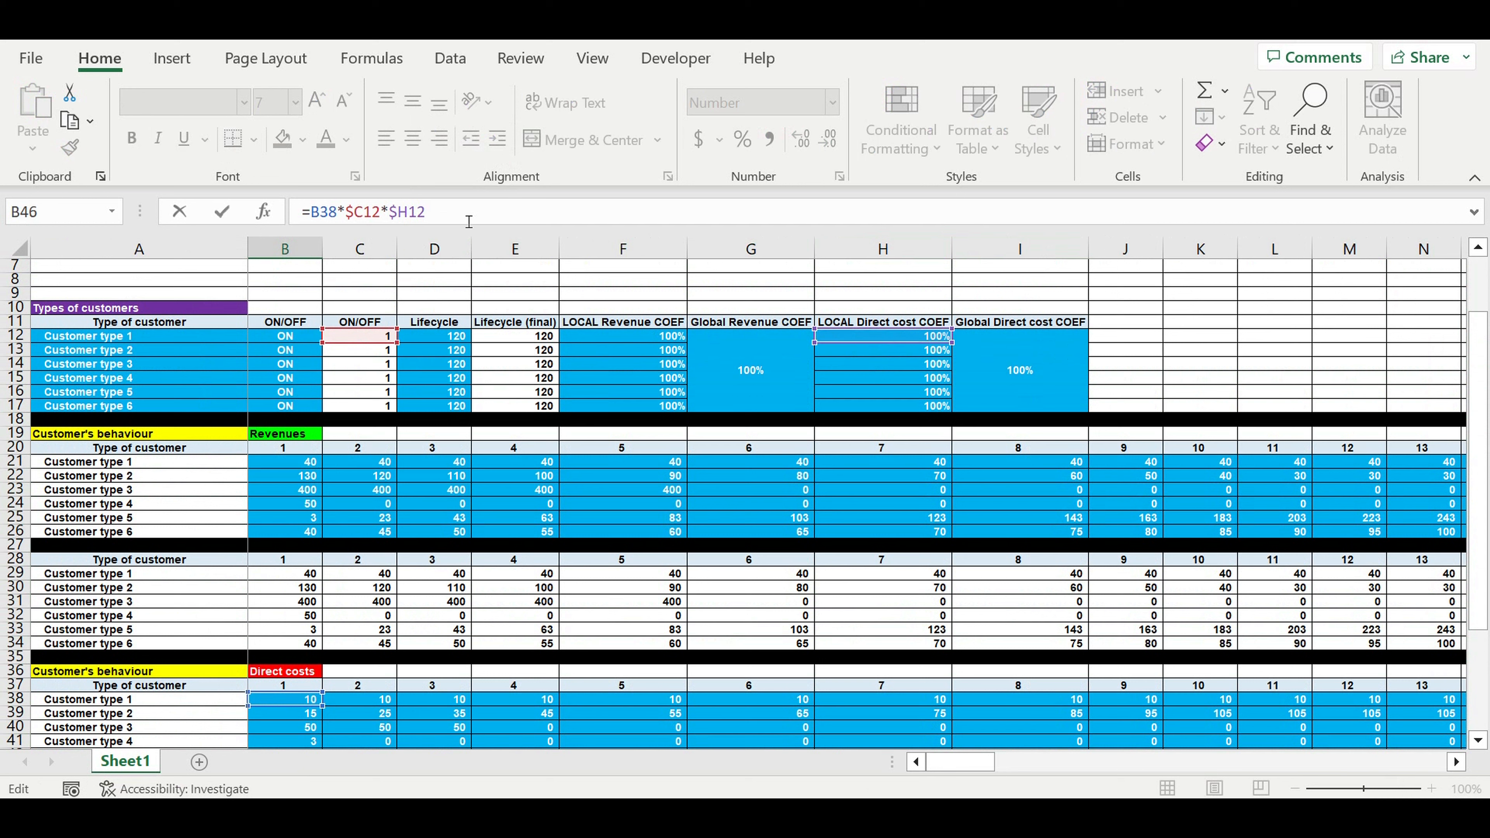
text(*)
click(1050, 381)
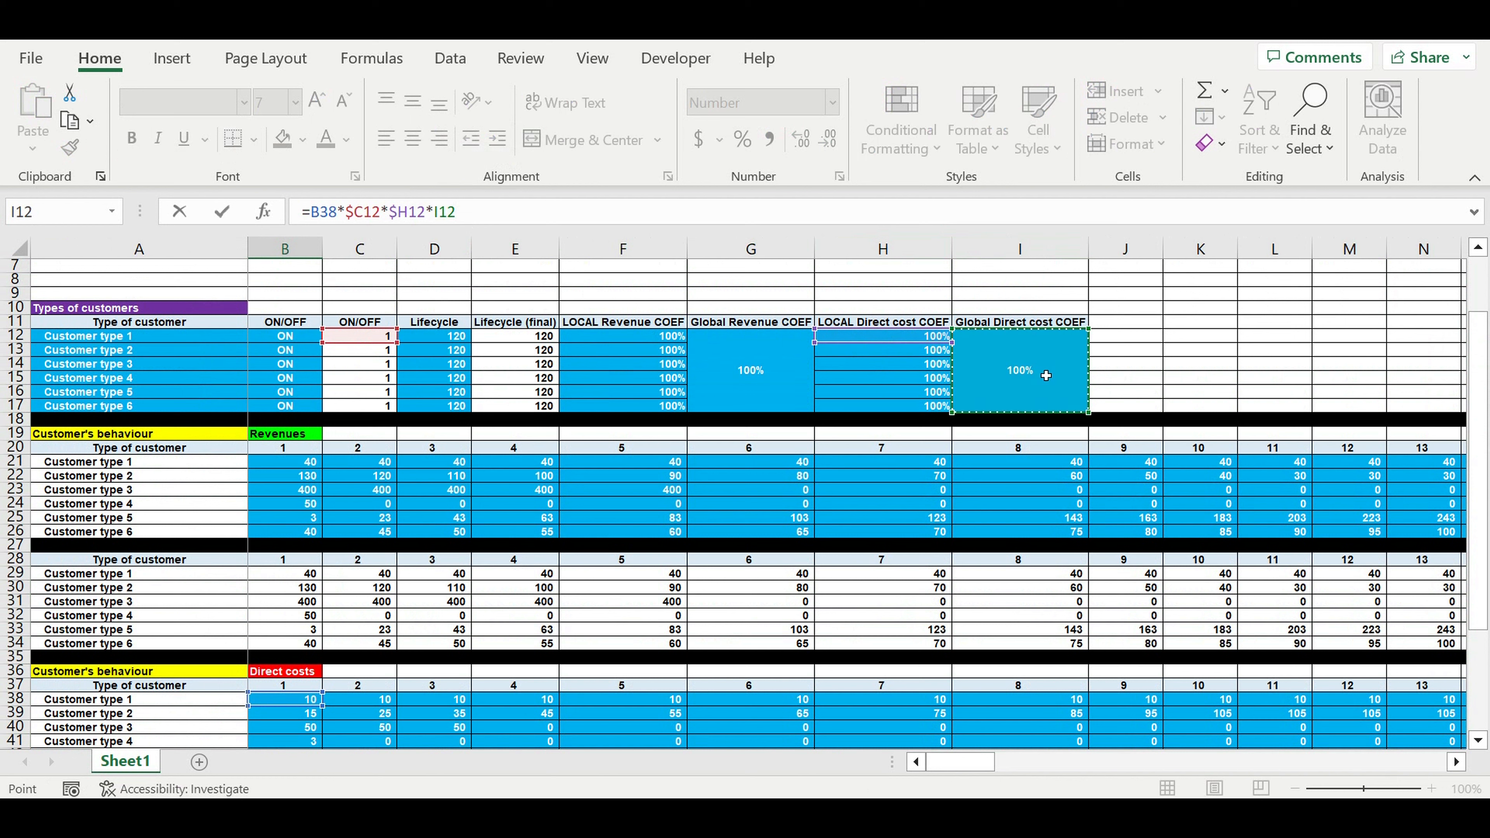
click(435, 212)
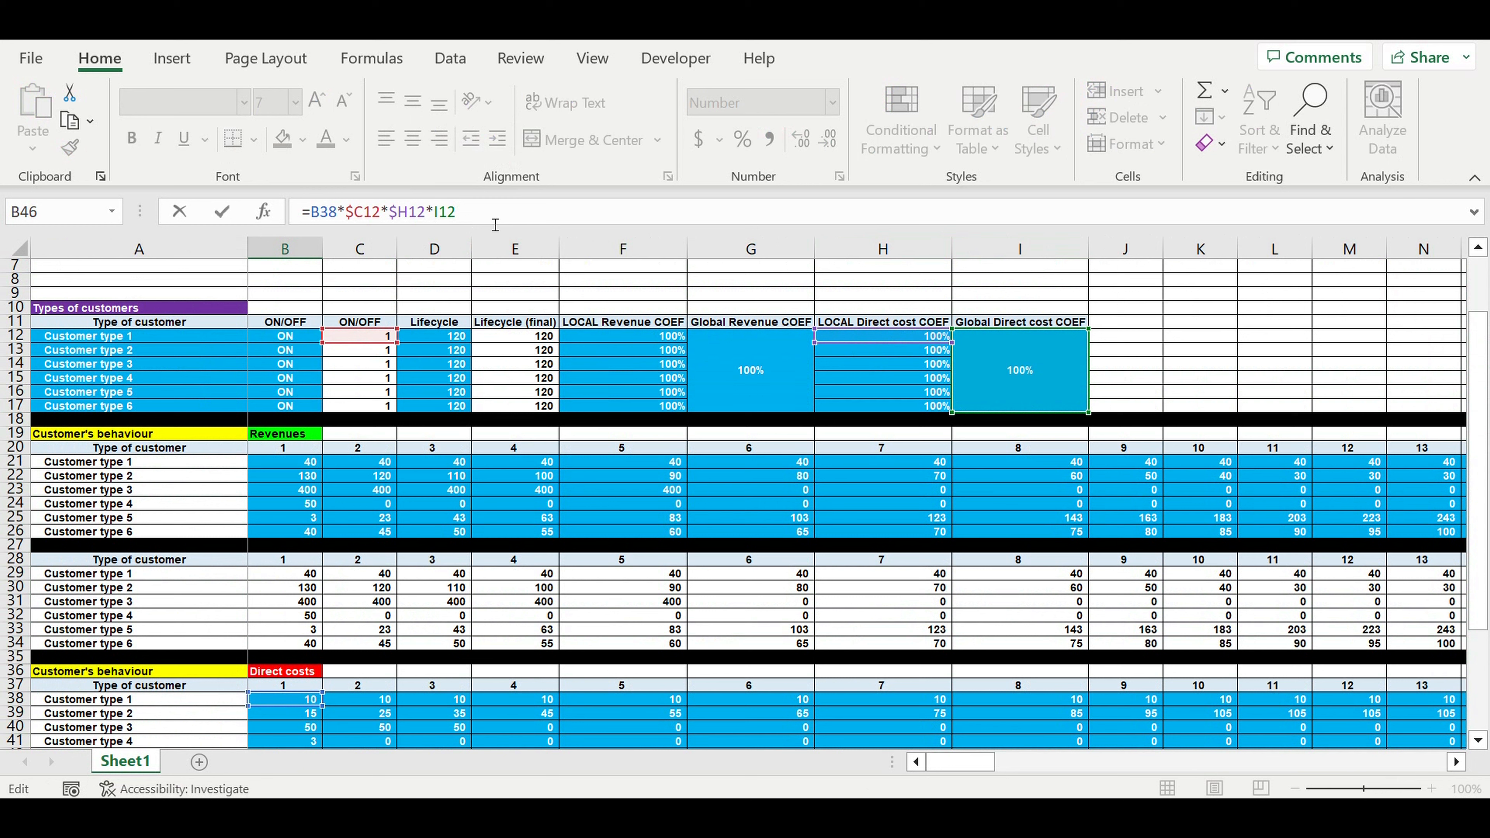
text($)
key(Right)
text($)
key(Return)
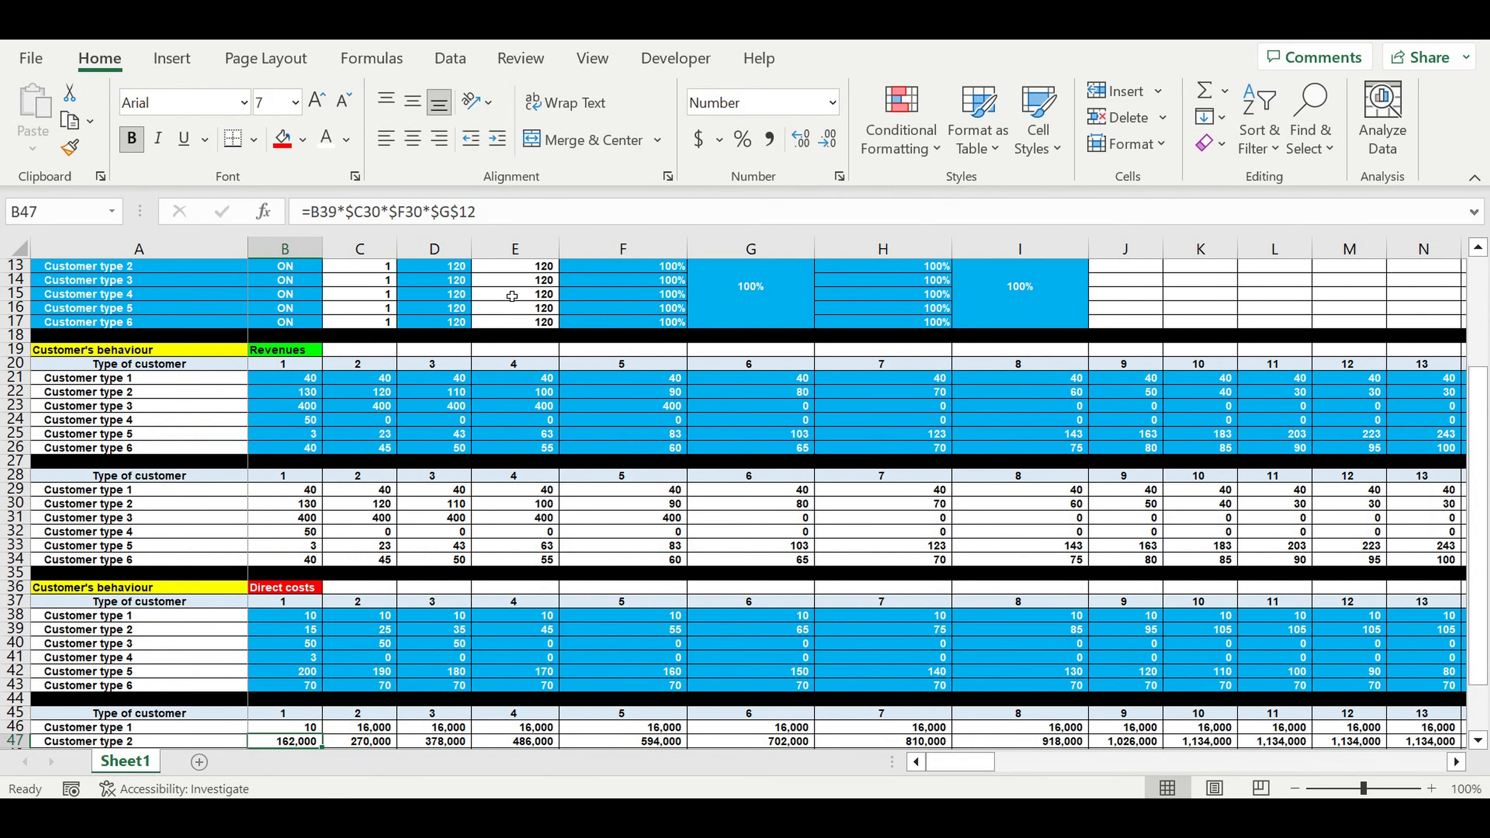
Fill the B46 formula down to Customer type 6 in row 51 and across to month 120 in column DQ.
scroll(312, 524, down, 5)
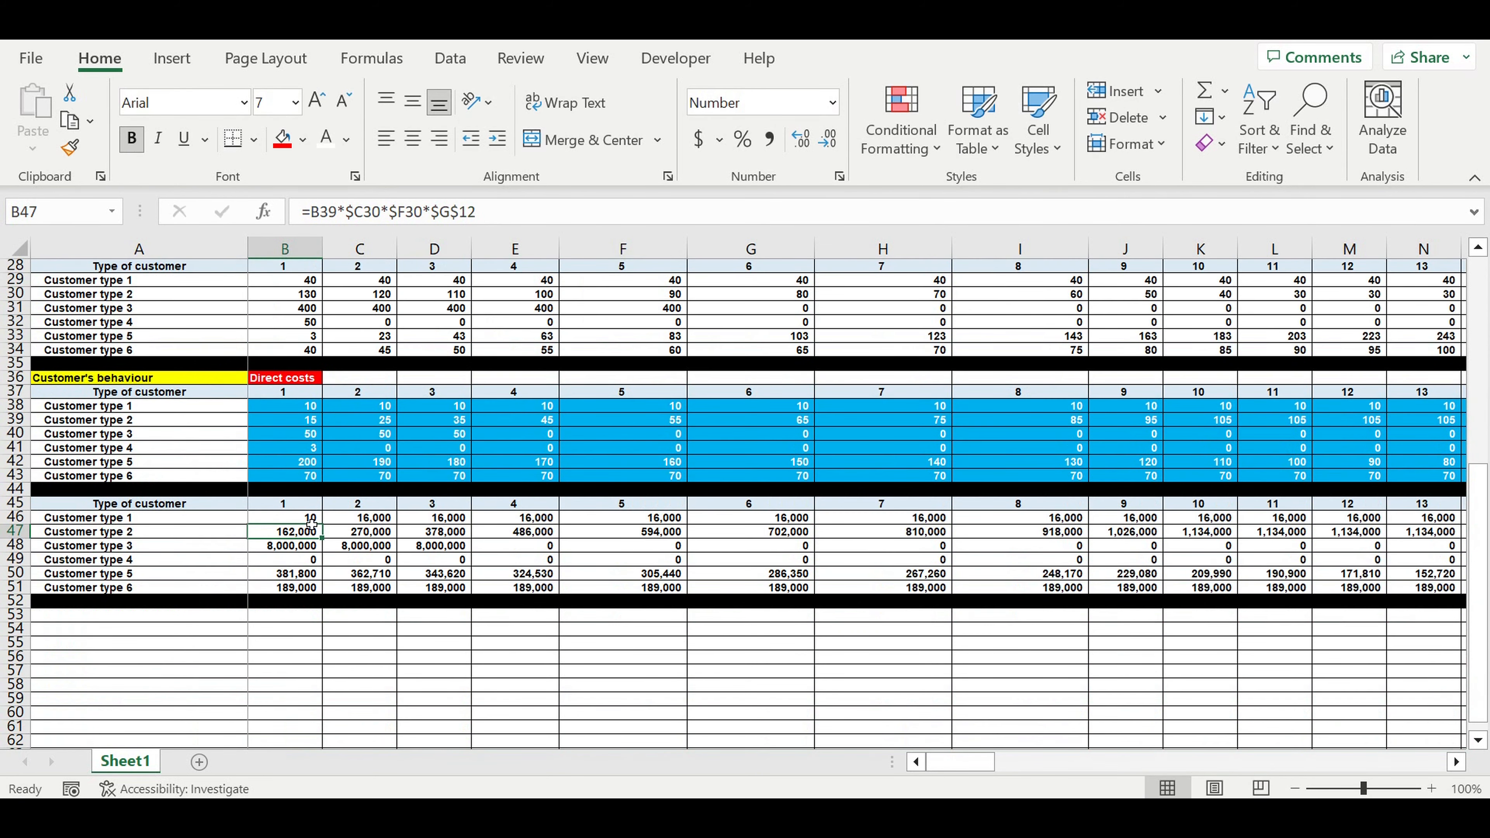
click(312, 522)
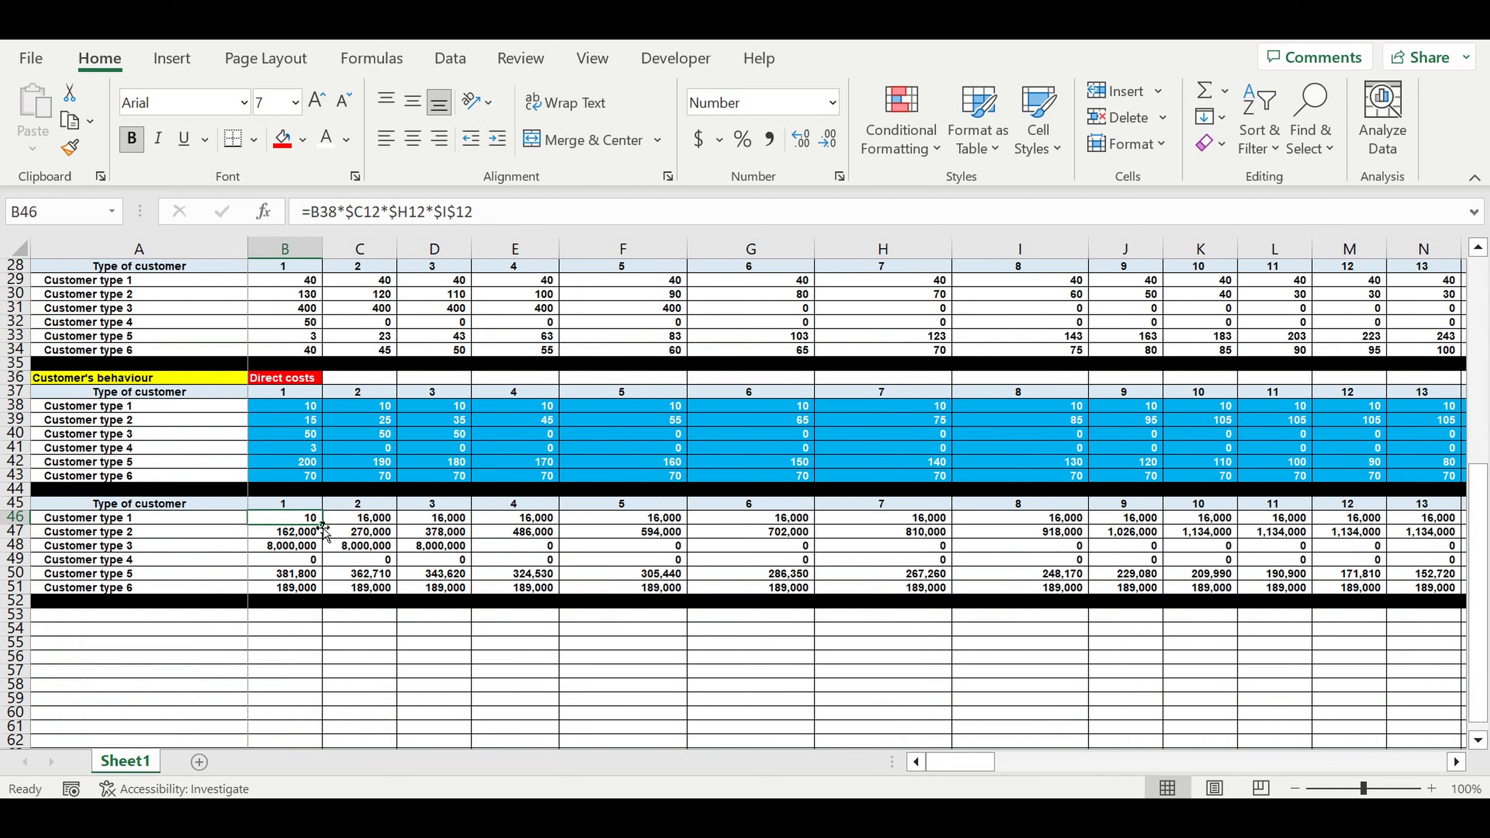
drag(323, 525, 324, 589)
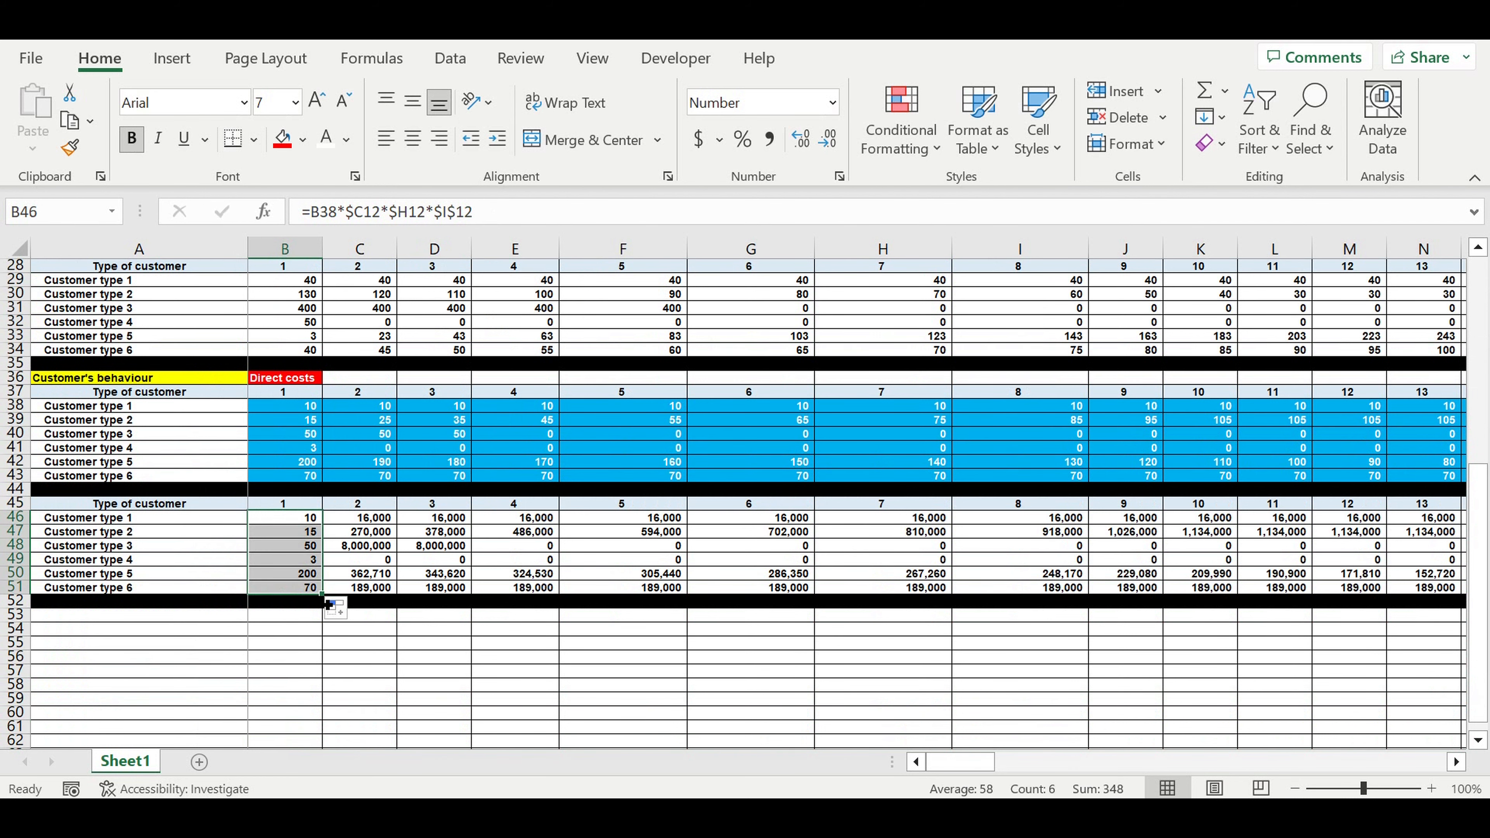
drag(327, 602, 1350, 587)
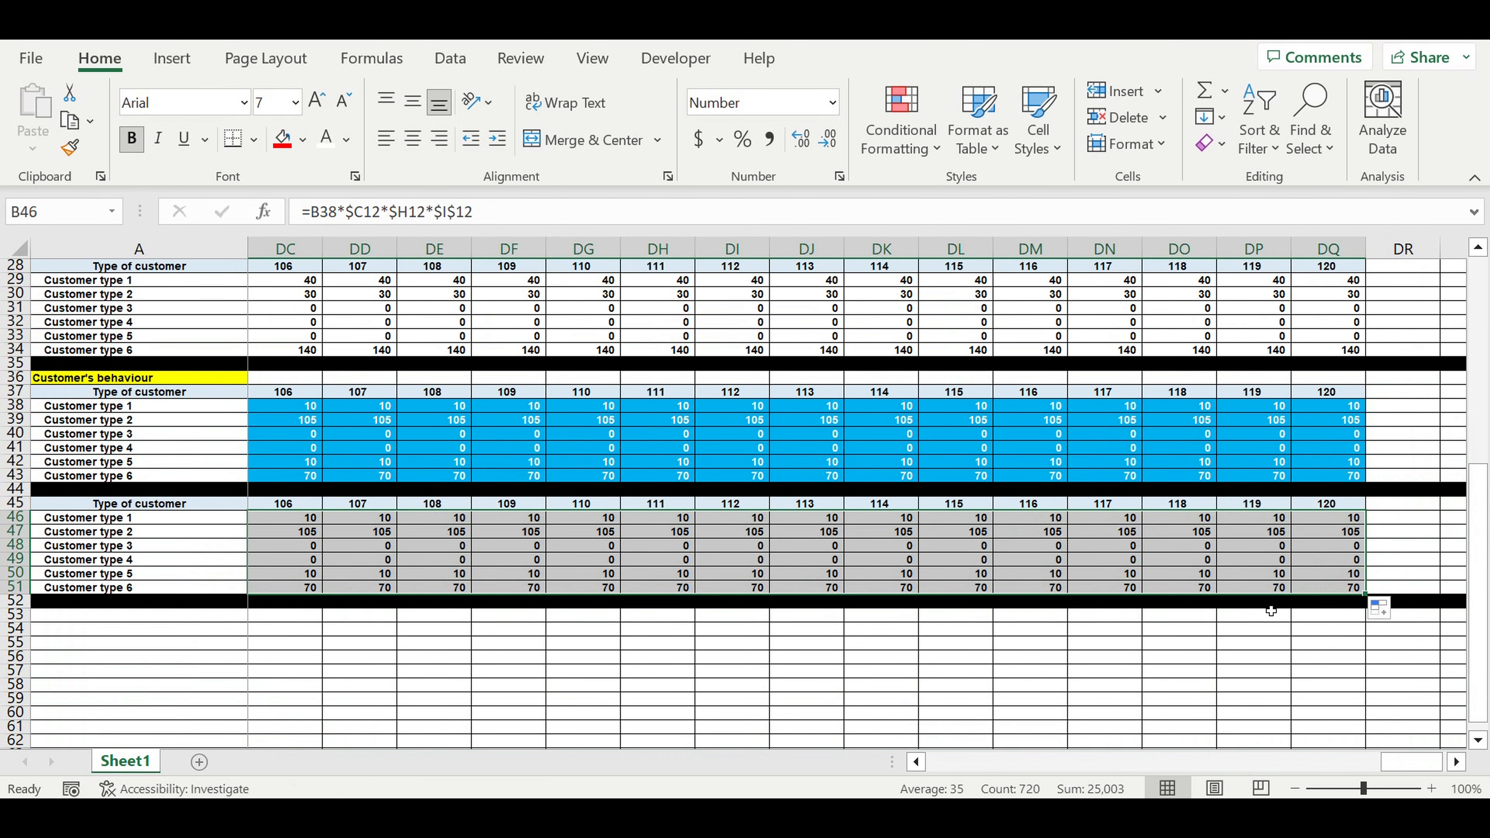
click(1276, 649)
scroll(1276, 650, left, 20)
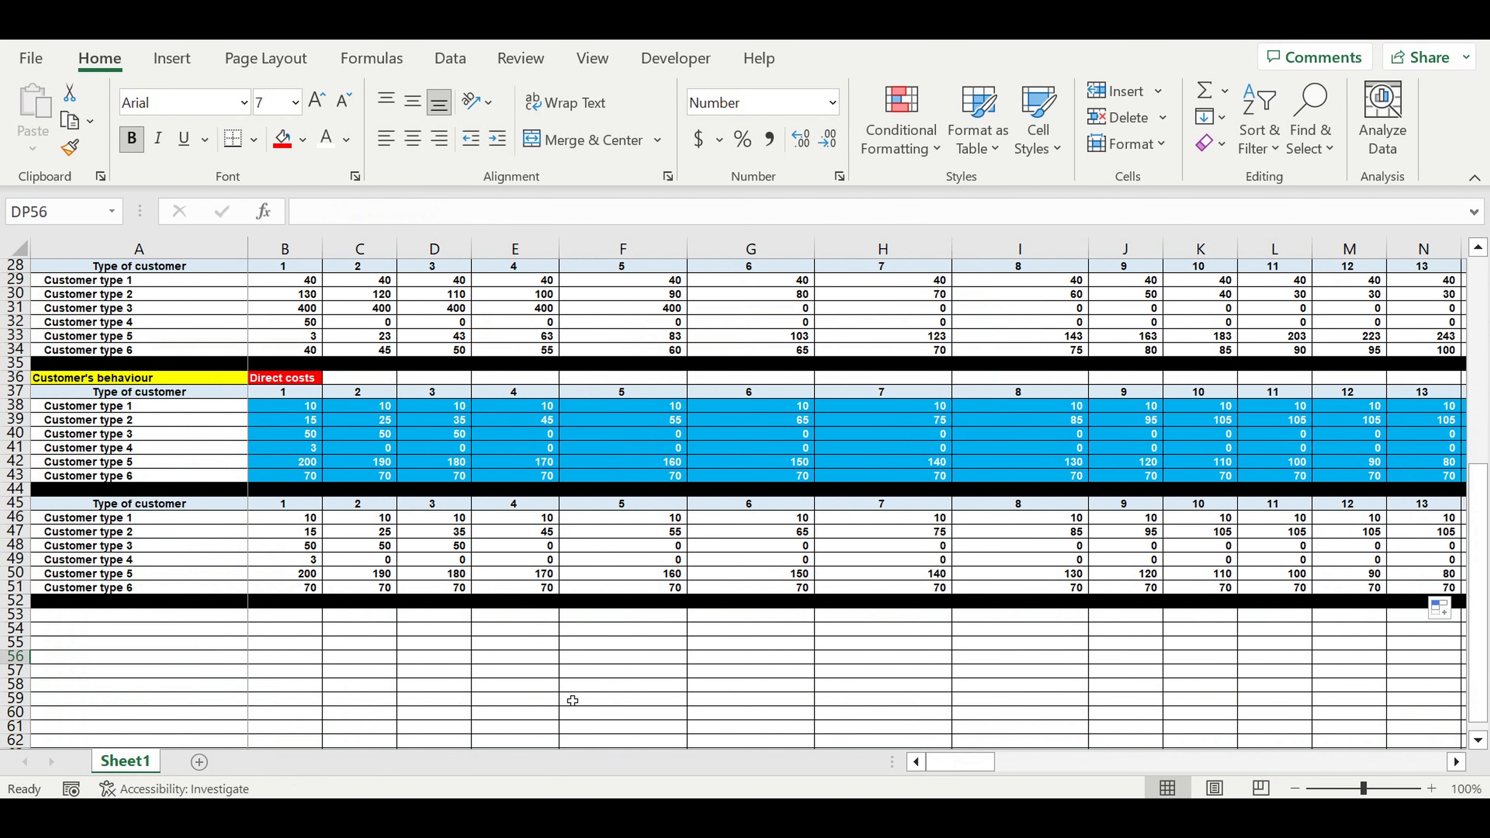
click(564, 684)
Switch Customer types 3 to 6 to OFF in B14:B17 and check their rows in the calculated Direct costs block.
scroll(557, 669, up, 1)
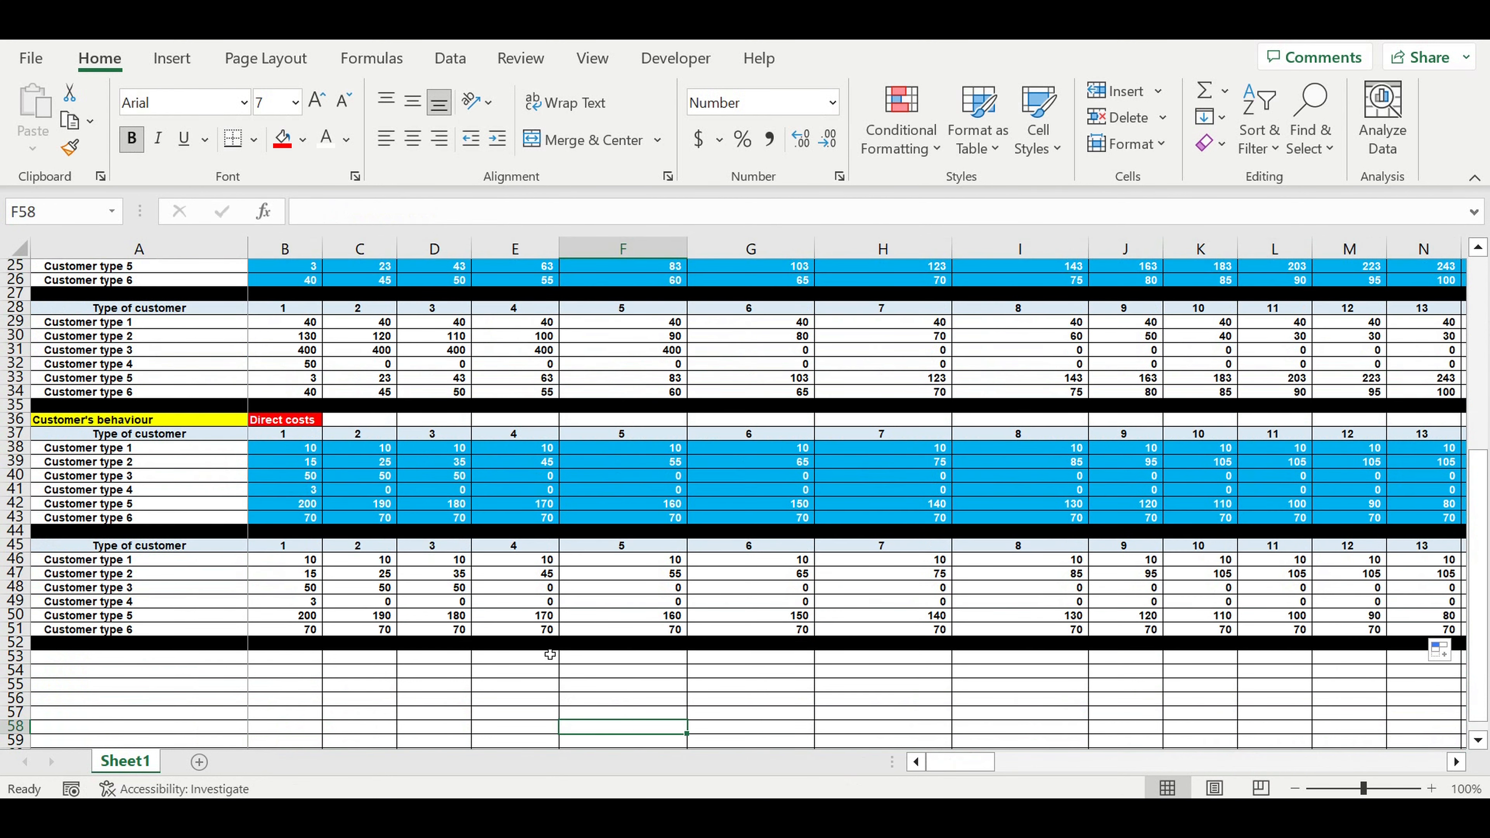
scroll(594, 624, up, 3)
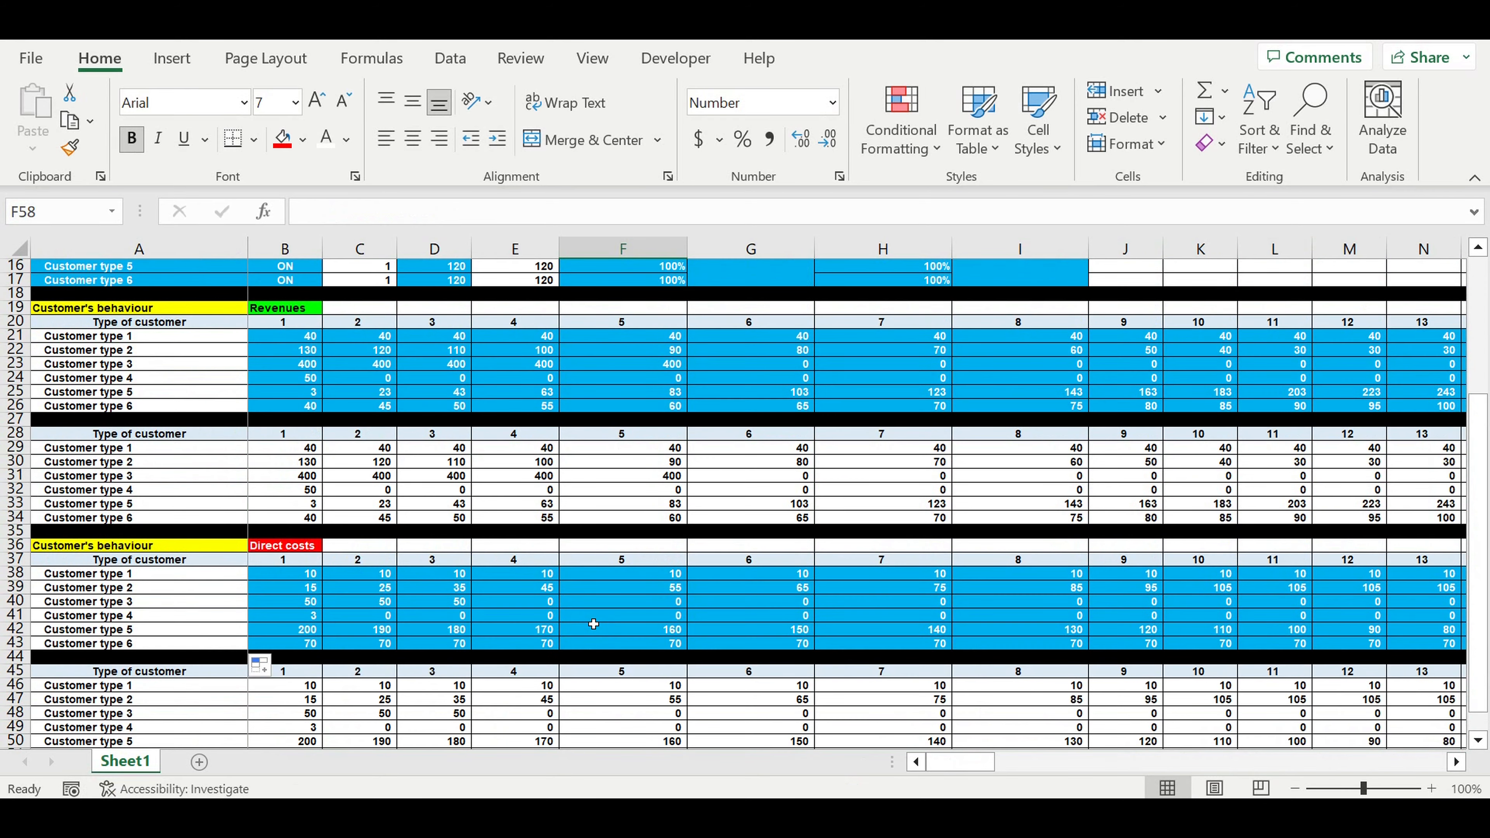
scroll(594, 624, up, 2)
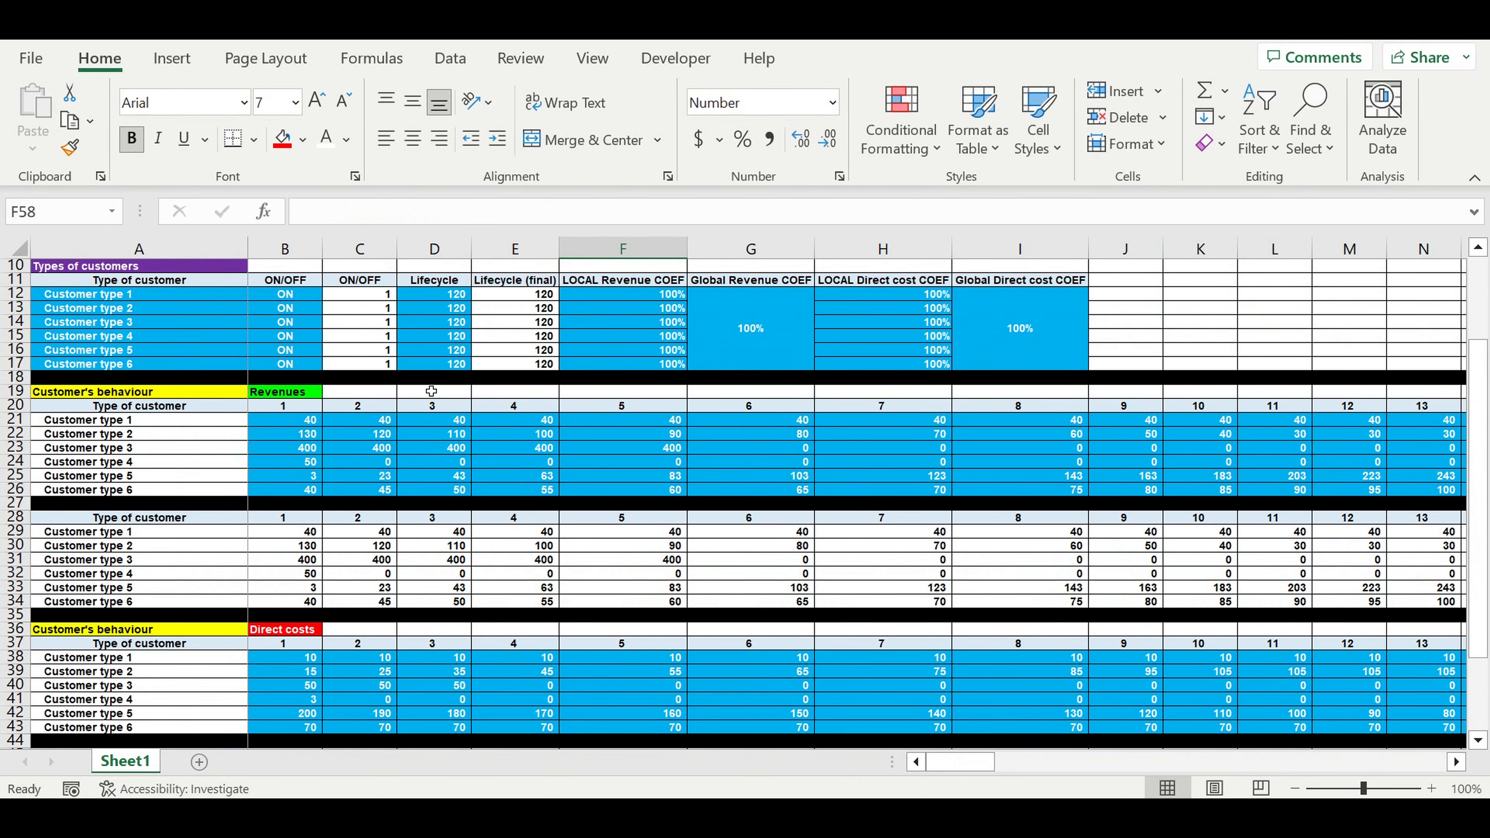
click(285, 322)
click(330, 322)
click(320, 345)
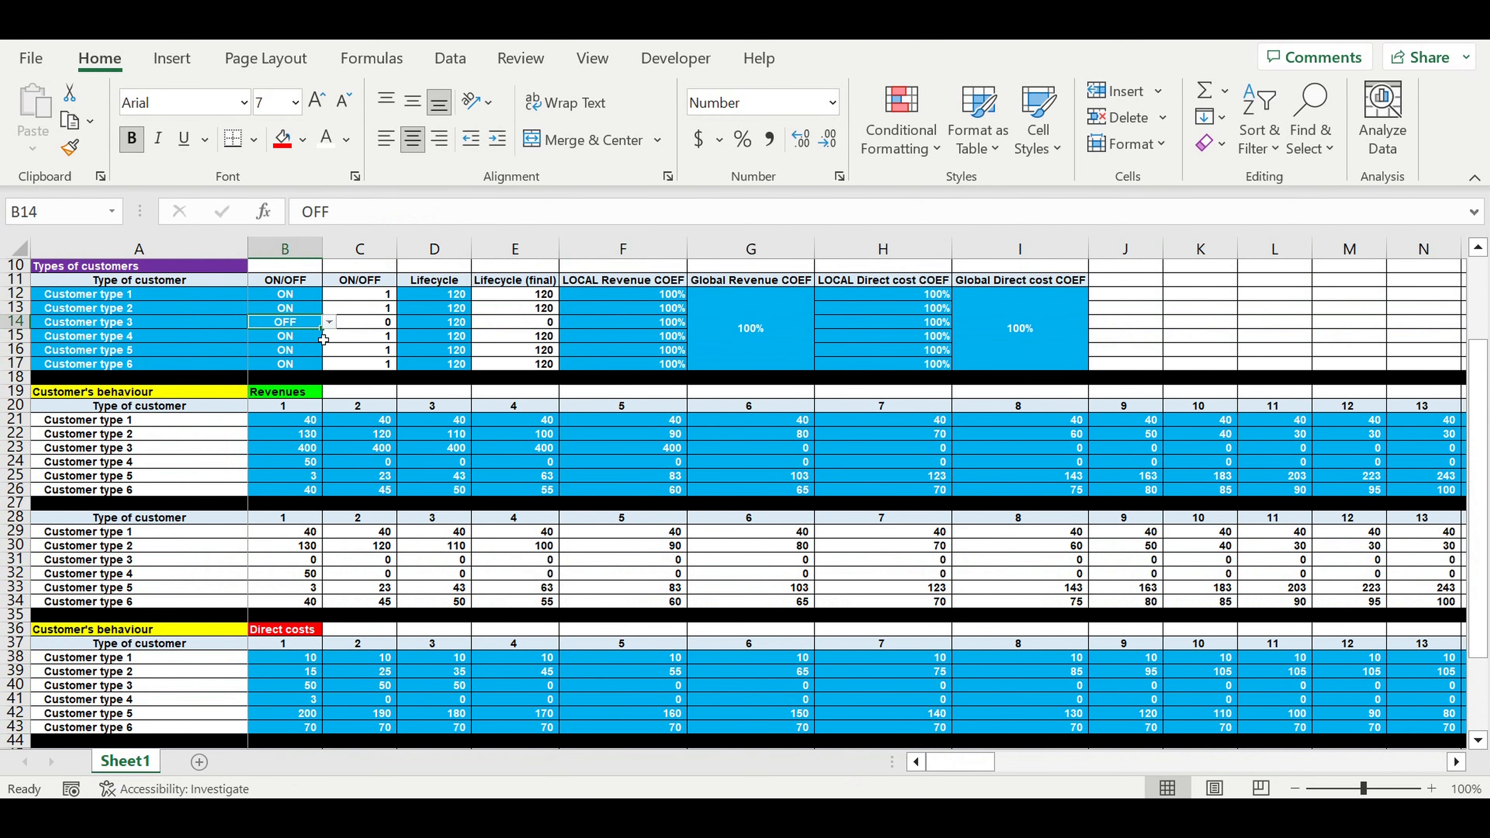
drag(322, 328, 322, 365)
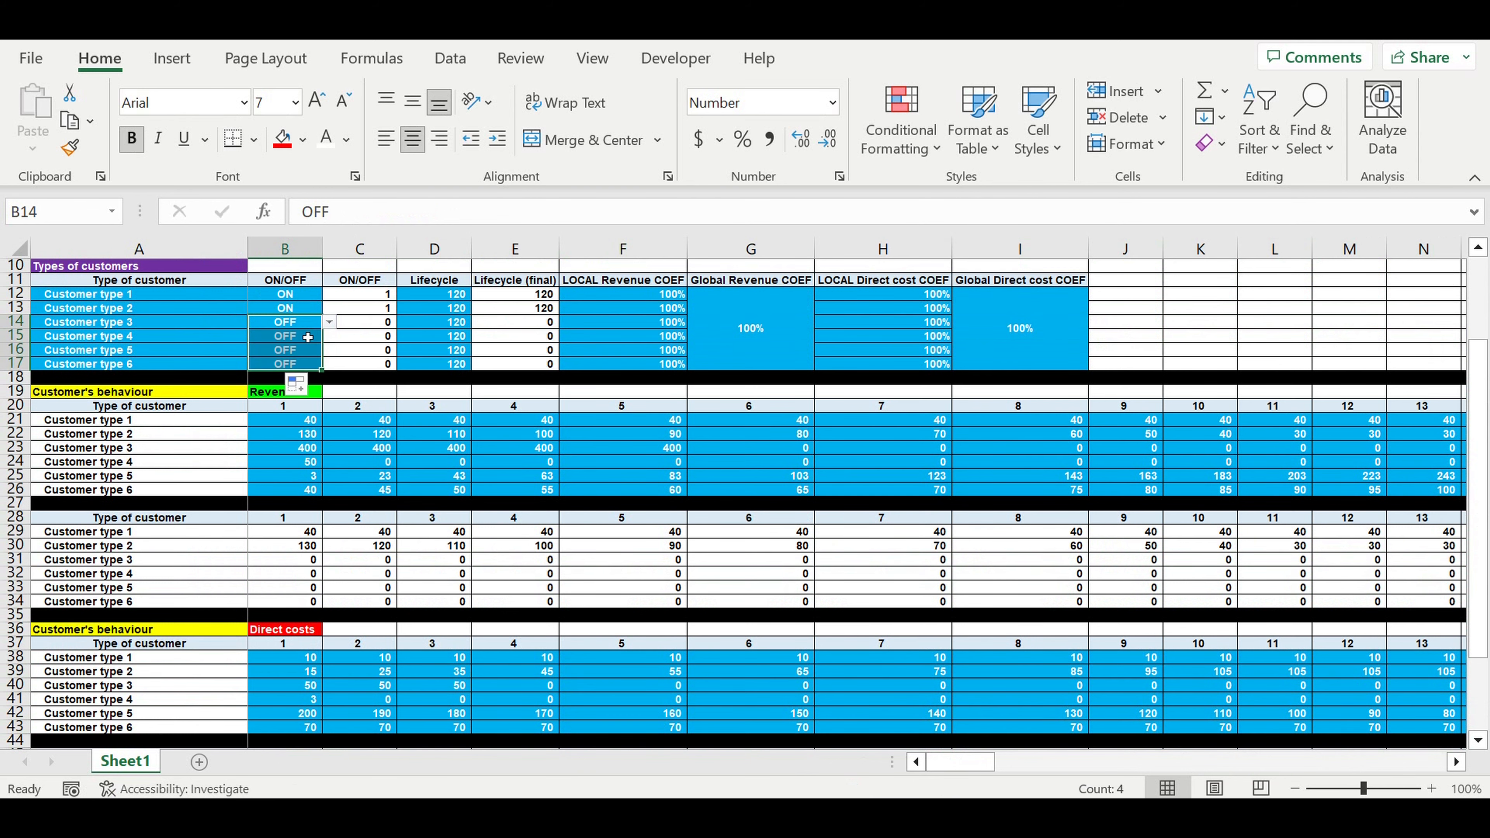
scroll(515, 539, down, 4)
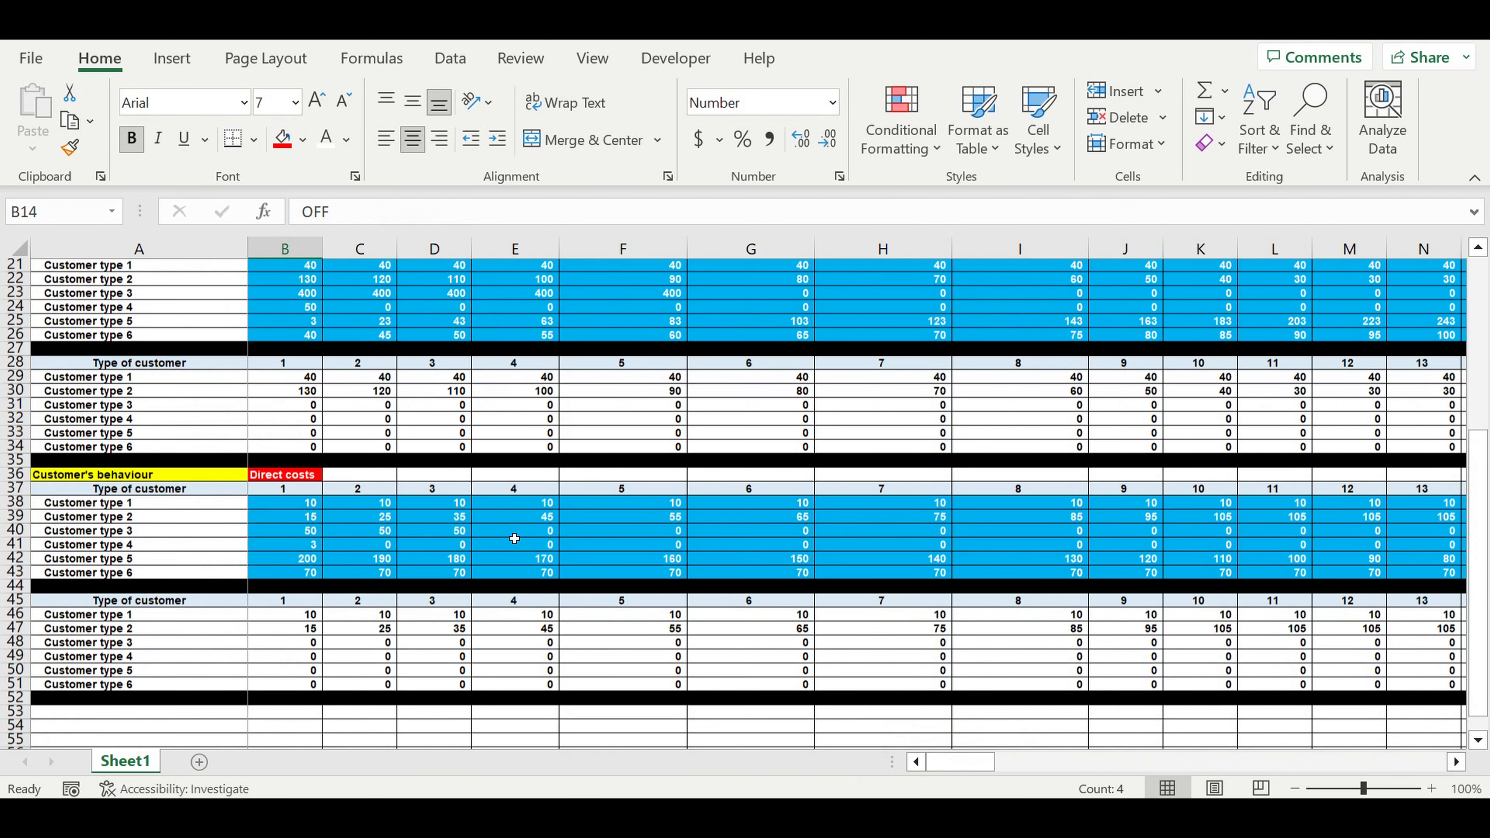
scroll(298, 589, down, 2)
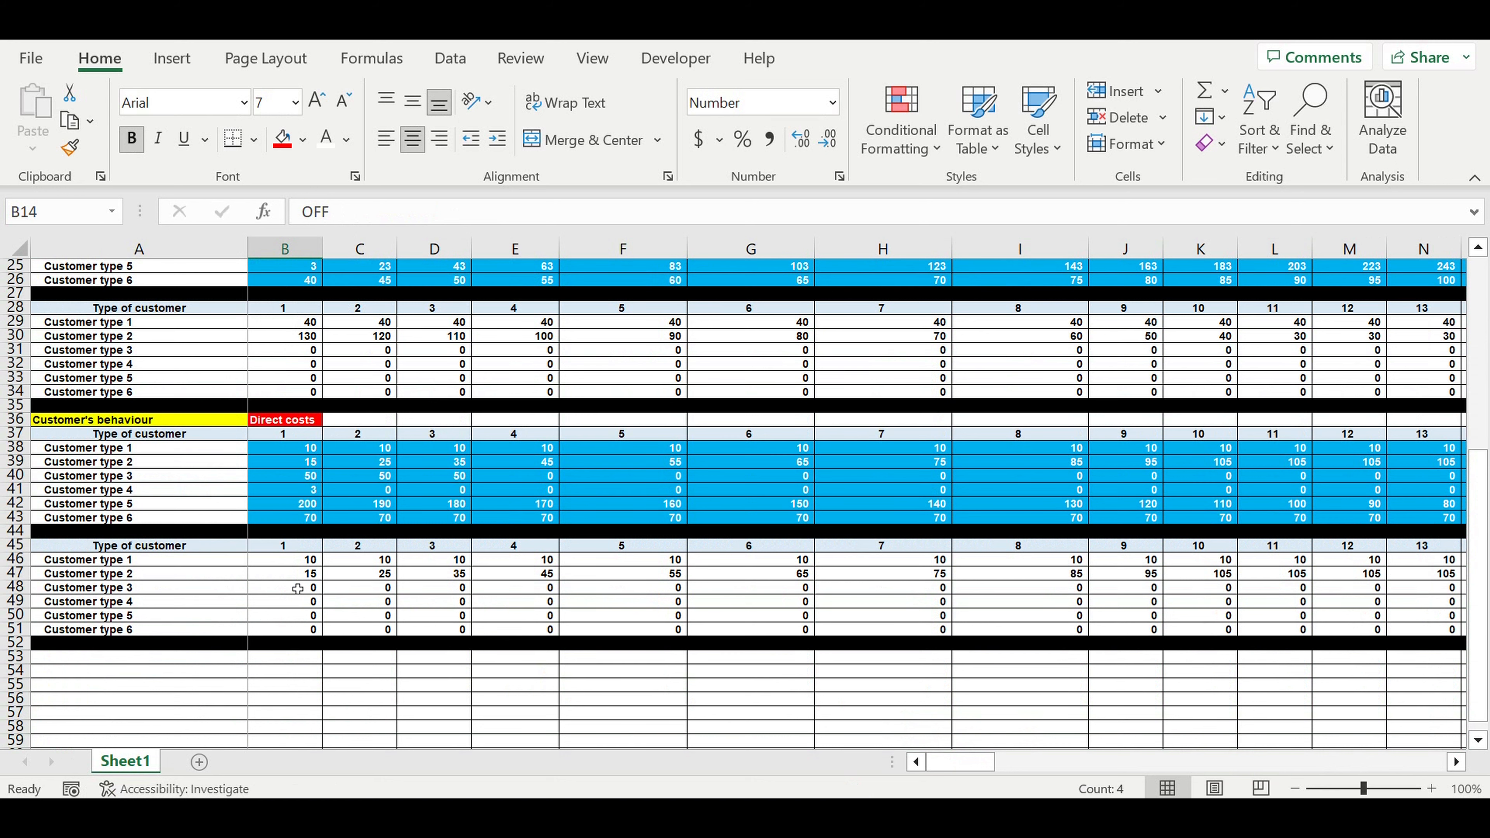
drag(298, 589, 1304, 589)
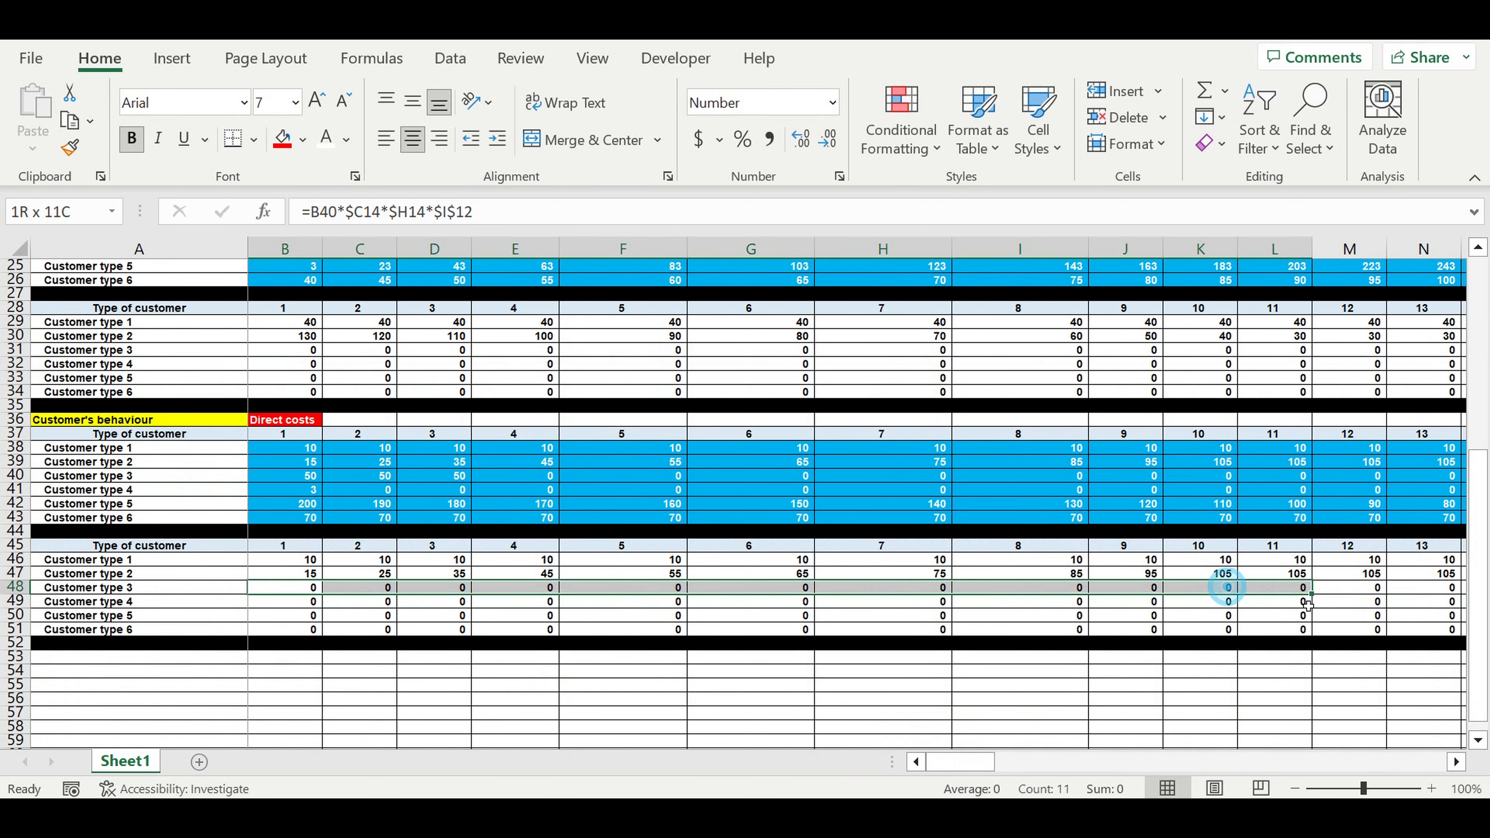
drag(1308, 606, 1303, 630)
Switch Customer types 3 to 6 back to ON by filling the B13 value down to B17.
scroll(489, 398, up, 5)
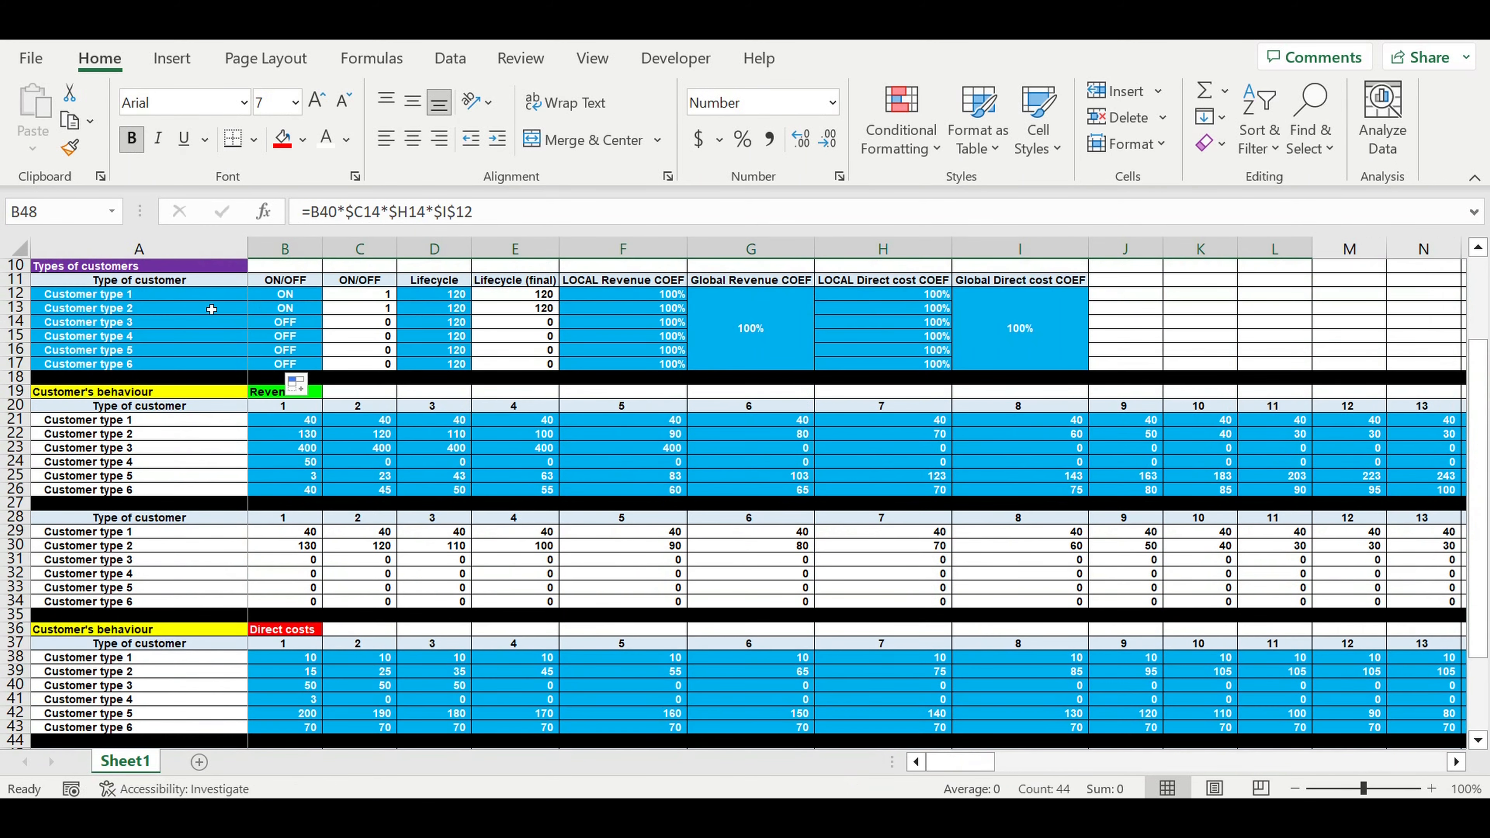
click(288, 308)
drag(322, 315, 326, 365)
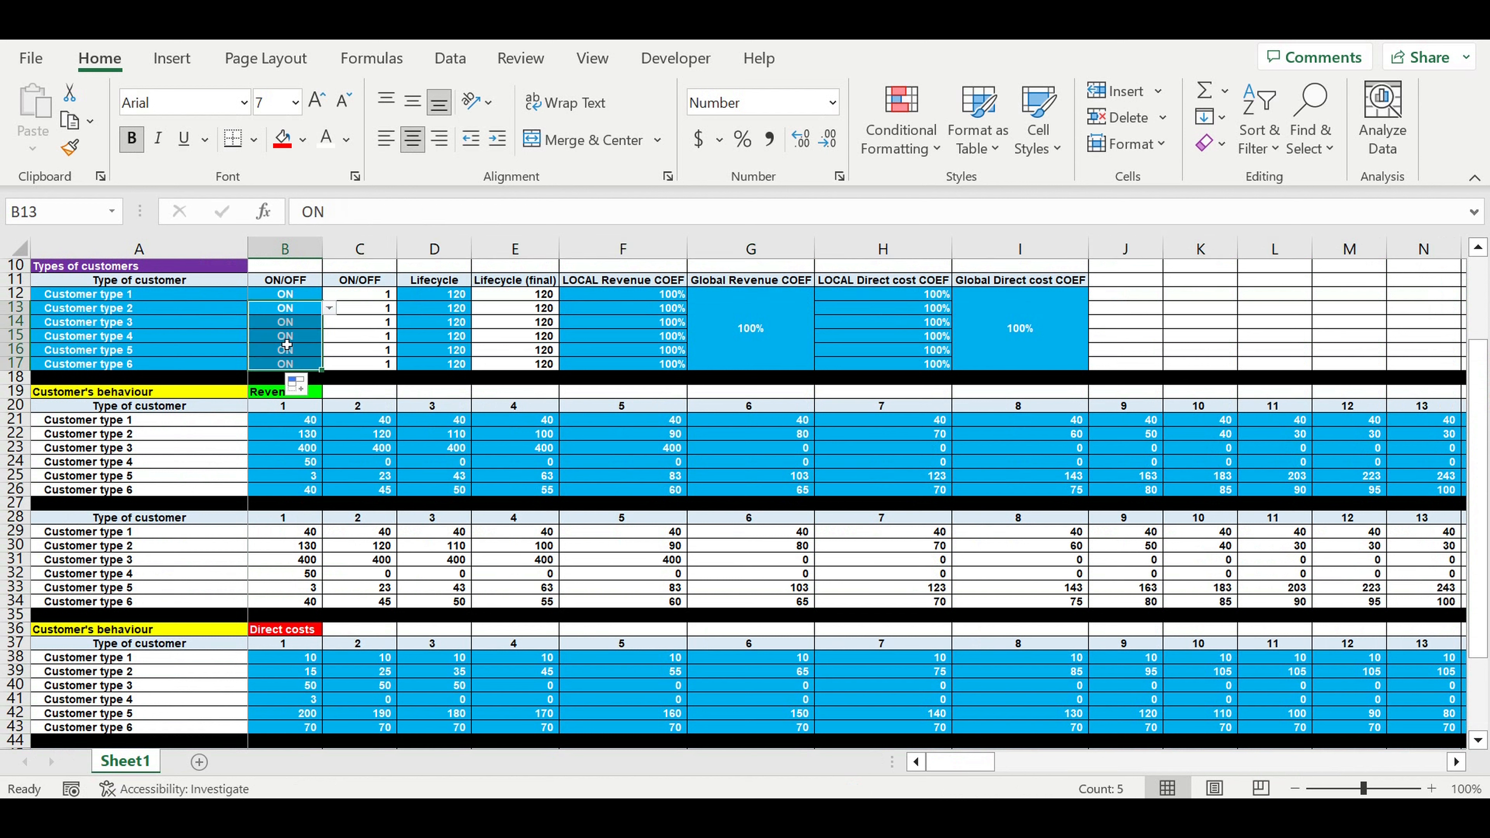
click(286, 338)
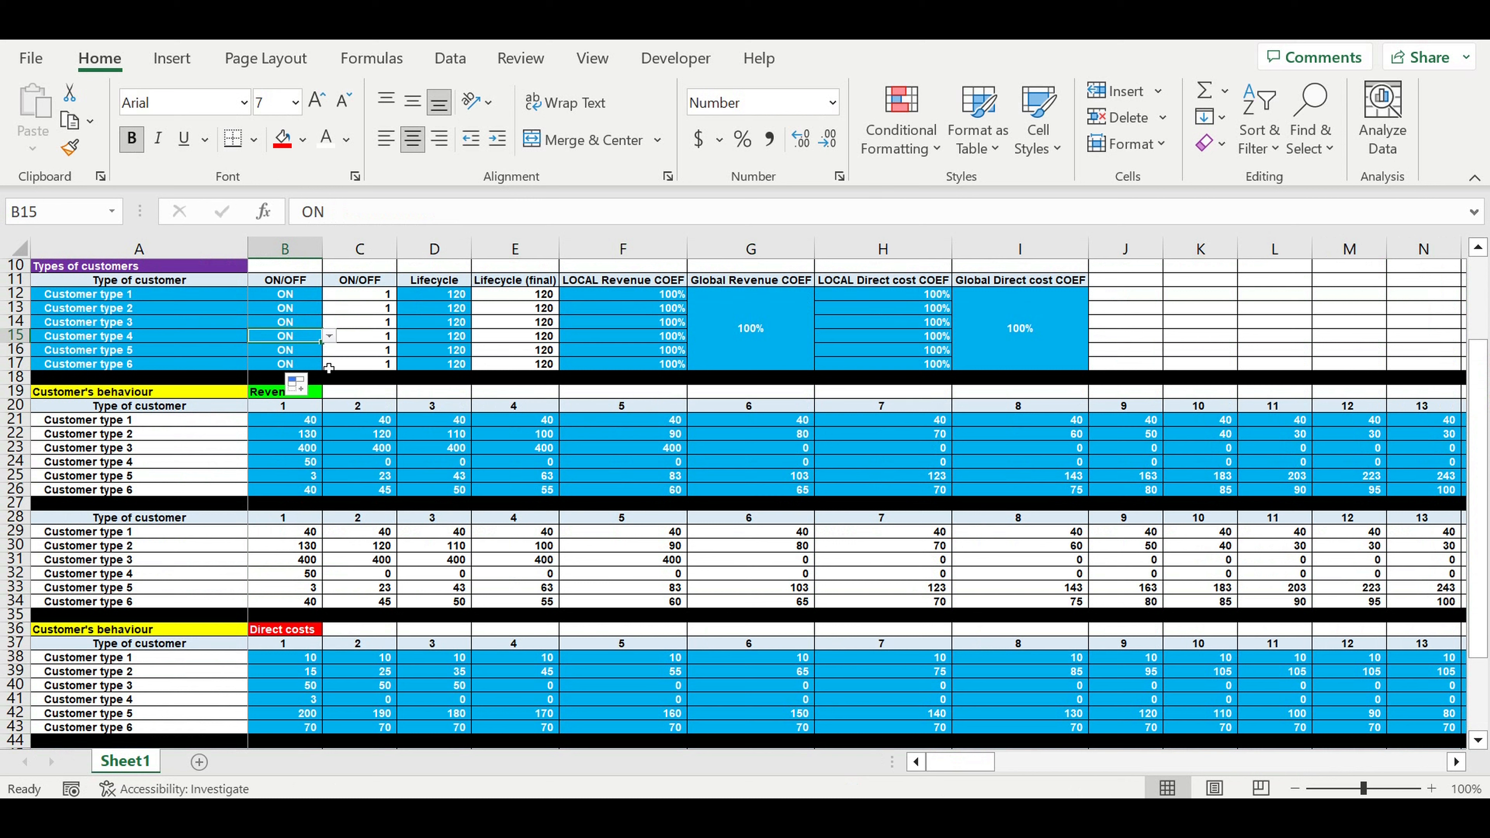
Set the Global Direct cost COEF in I12 to 200% and check the calculated direct costs in rows 46 to 51.
click(883, 322)
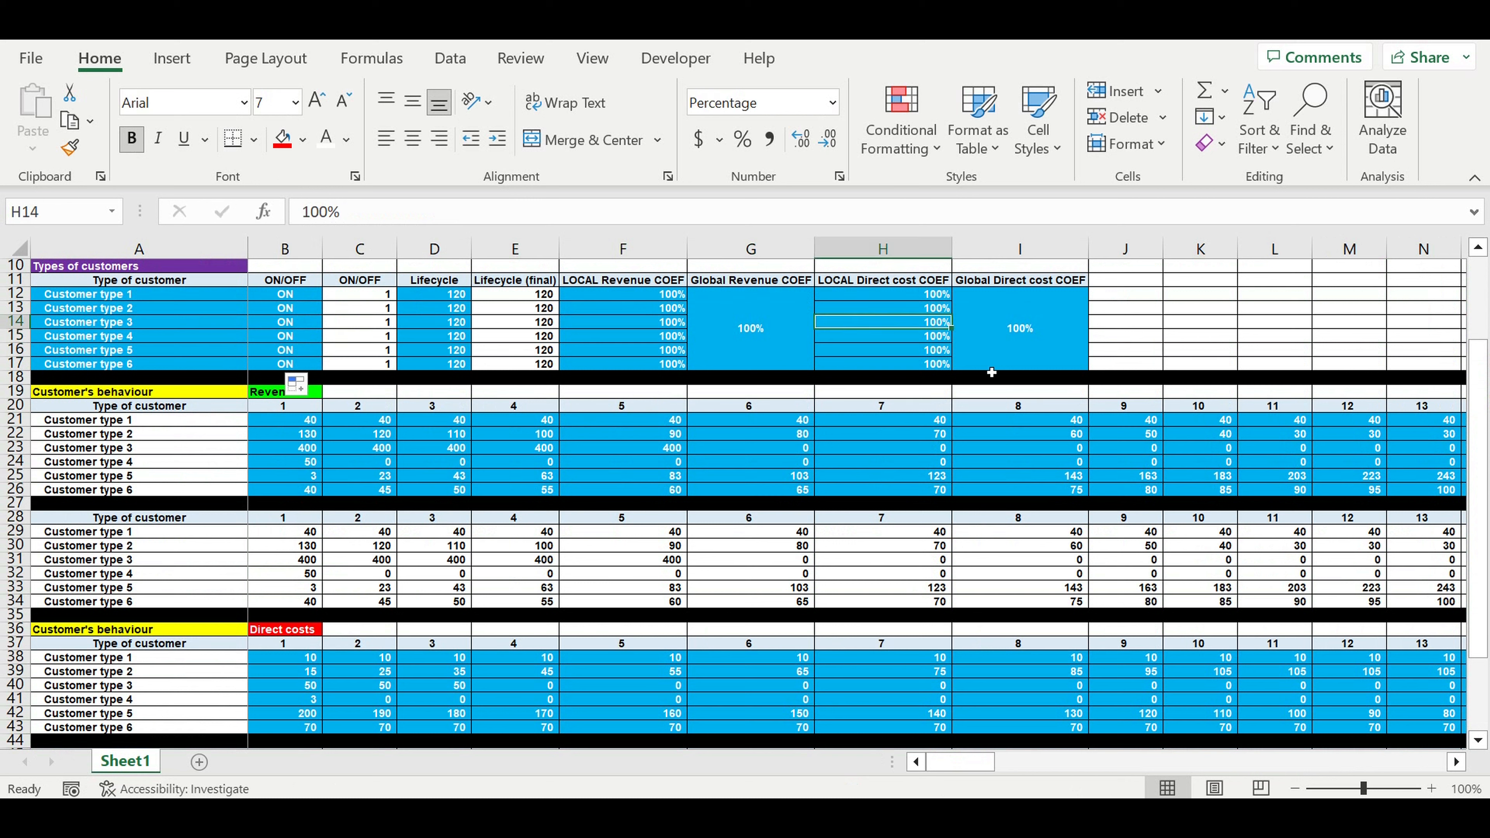
scroll(326, 551, down, 6)
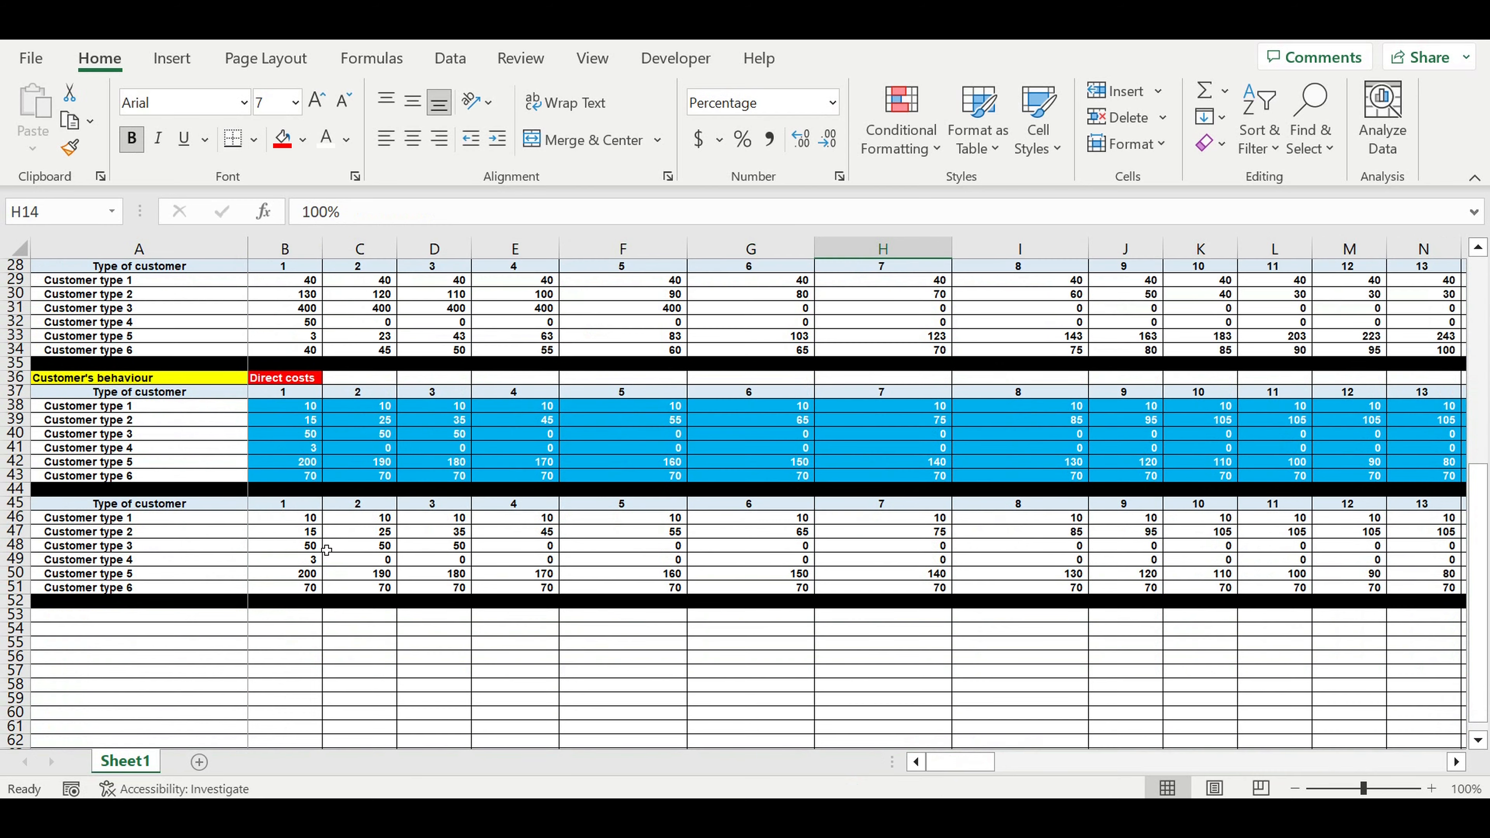
drag(285, 518, 681, 588)
scroll(1041, 356, up, 7)
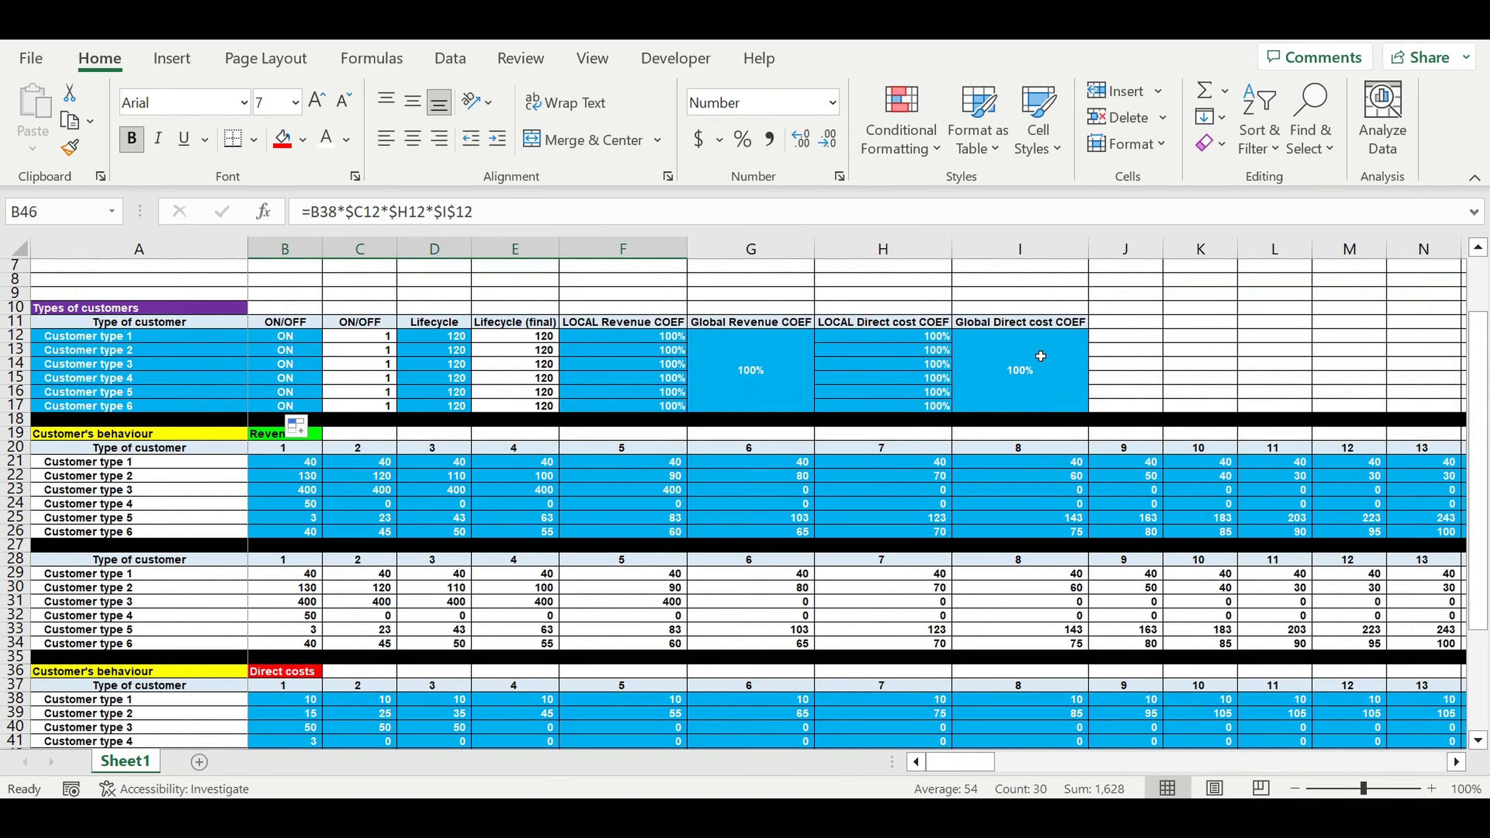
click(1041, 356)
text(2)
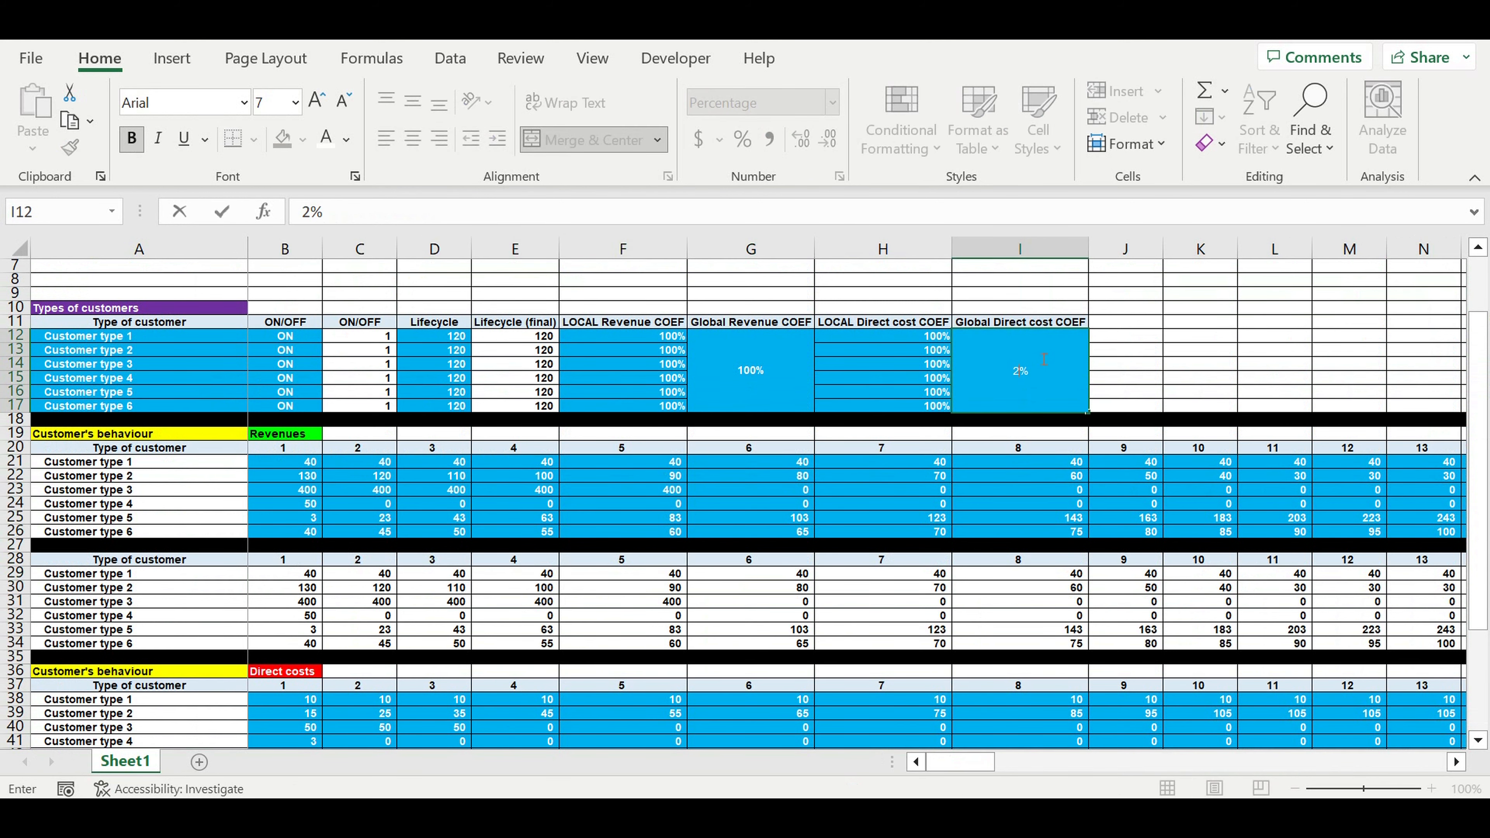
key(Return)
scroll(1044, 359, down, 8)
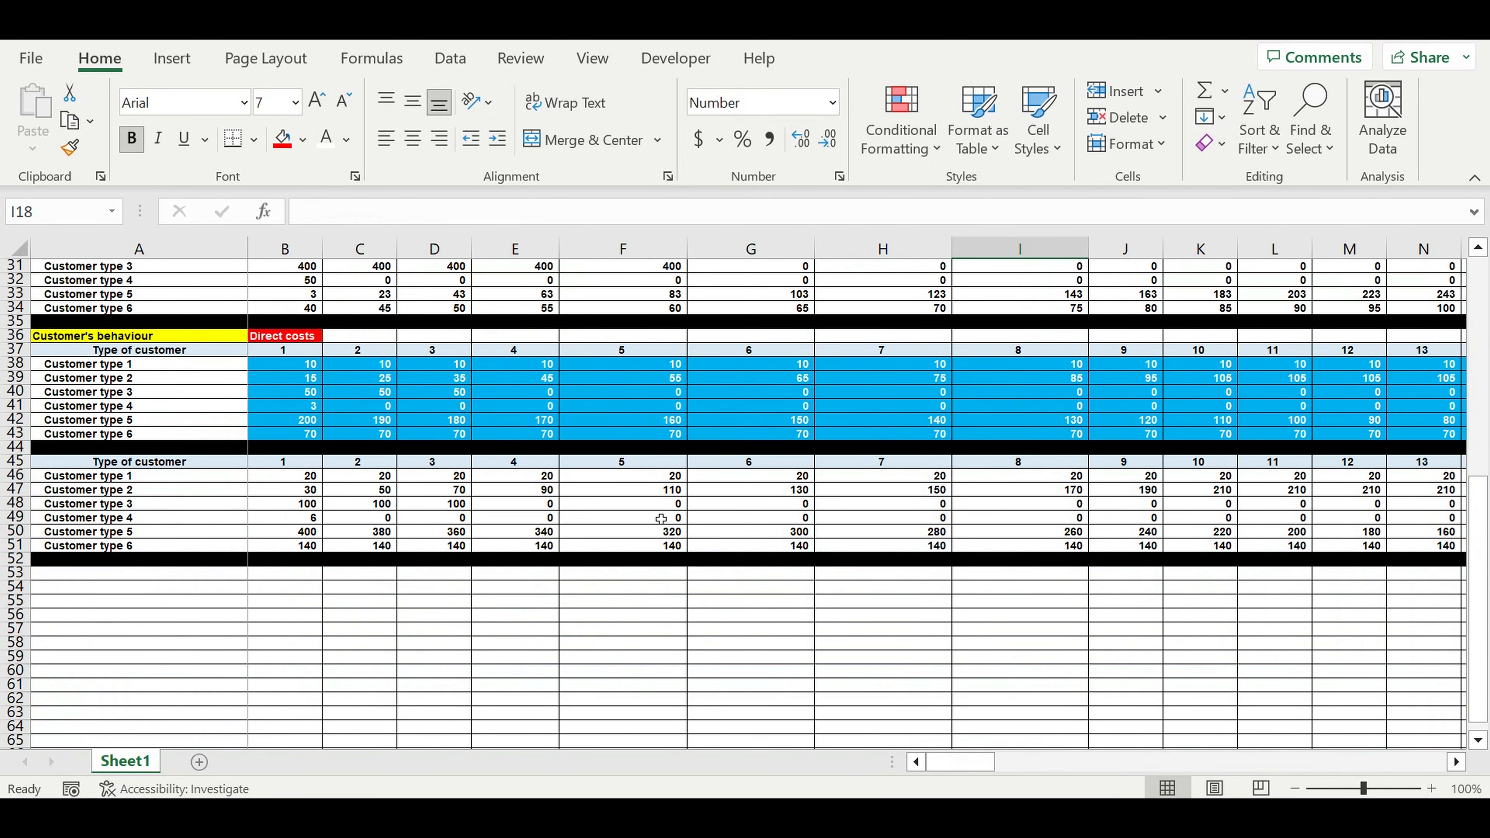
drag(623, 475, 751, 545)
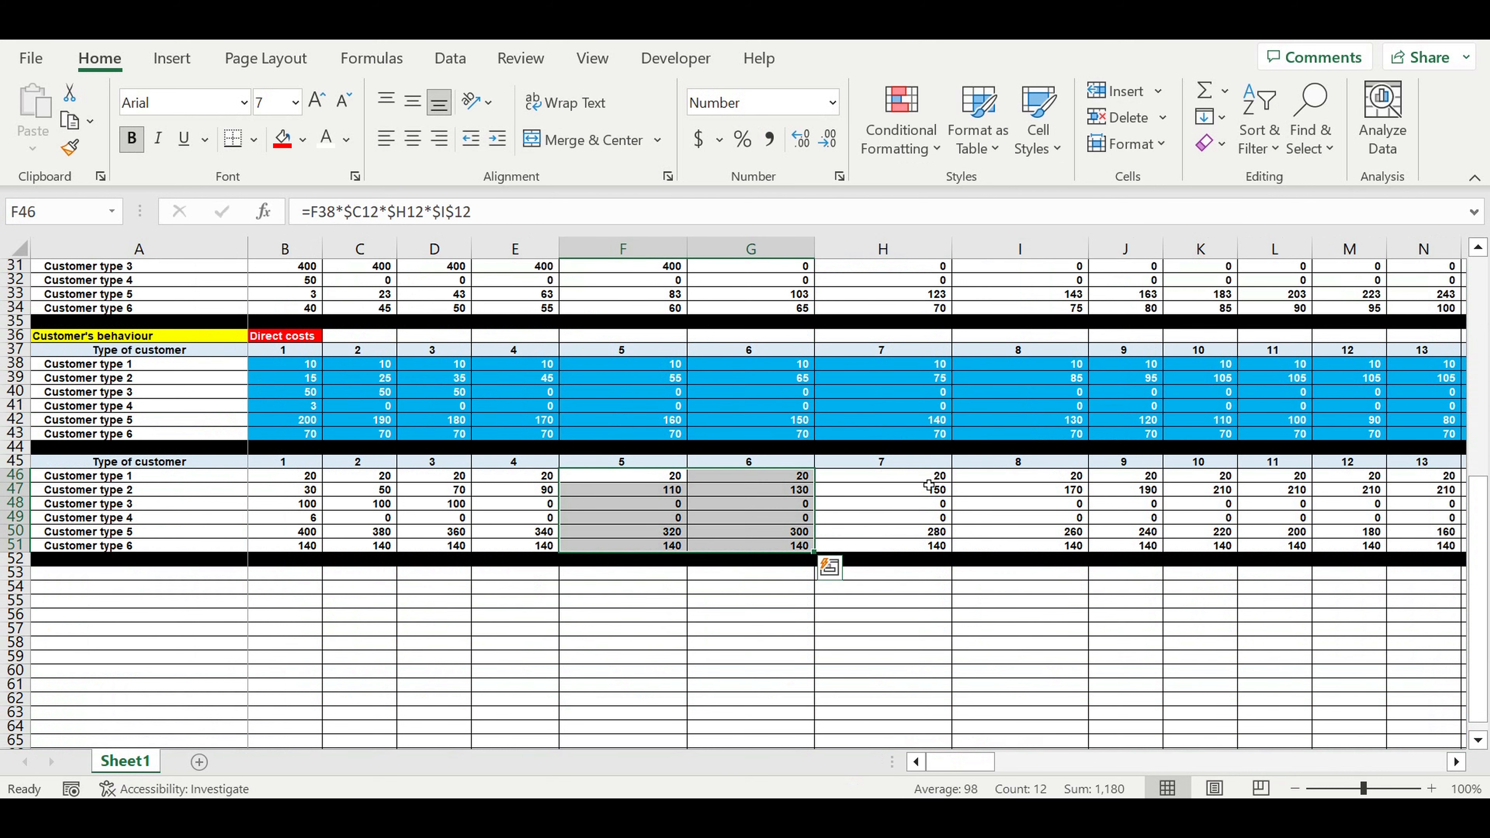
scroll(930, 484, up, 10)
click(1034, 381)
text(1)
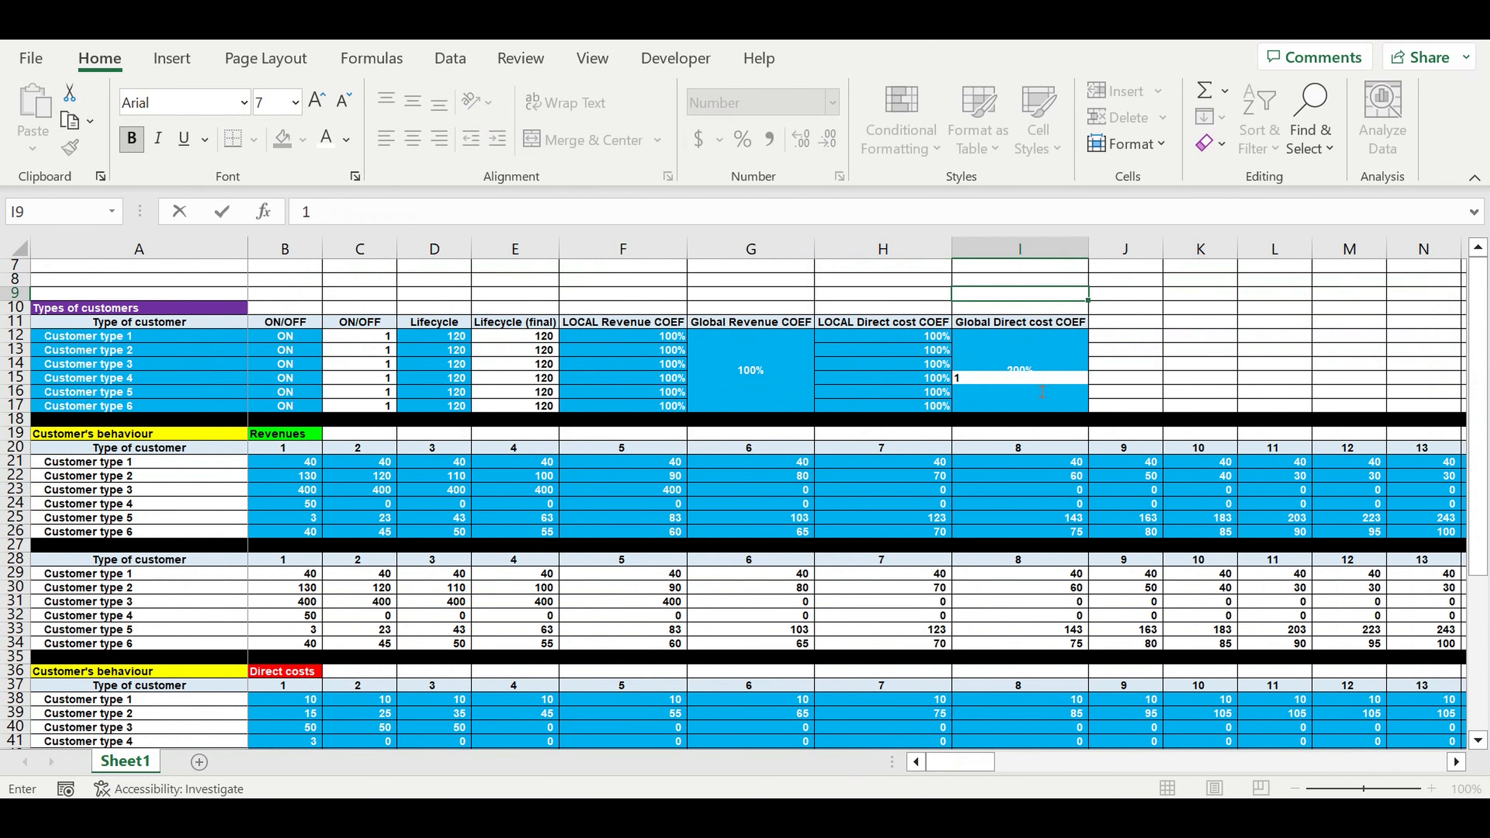
text(00)
key(Return)
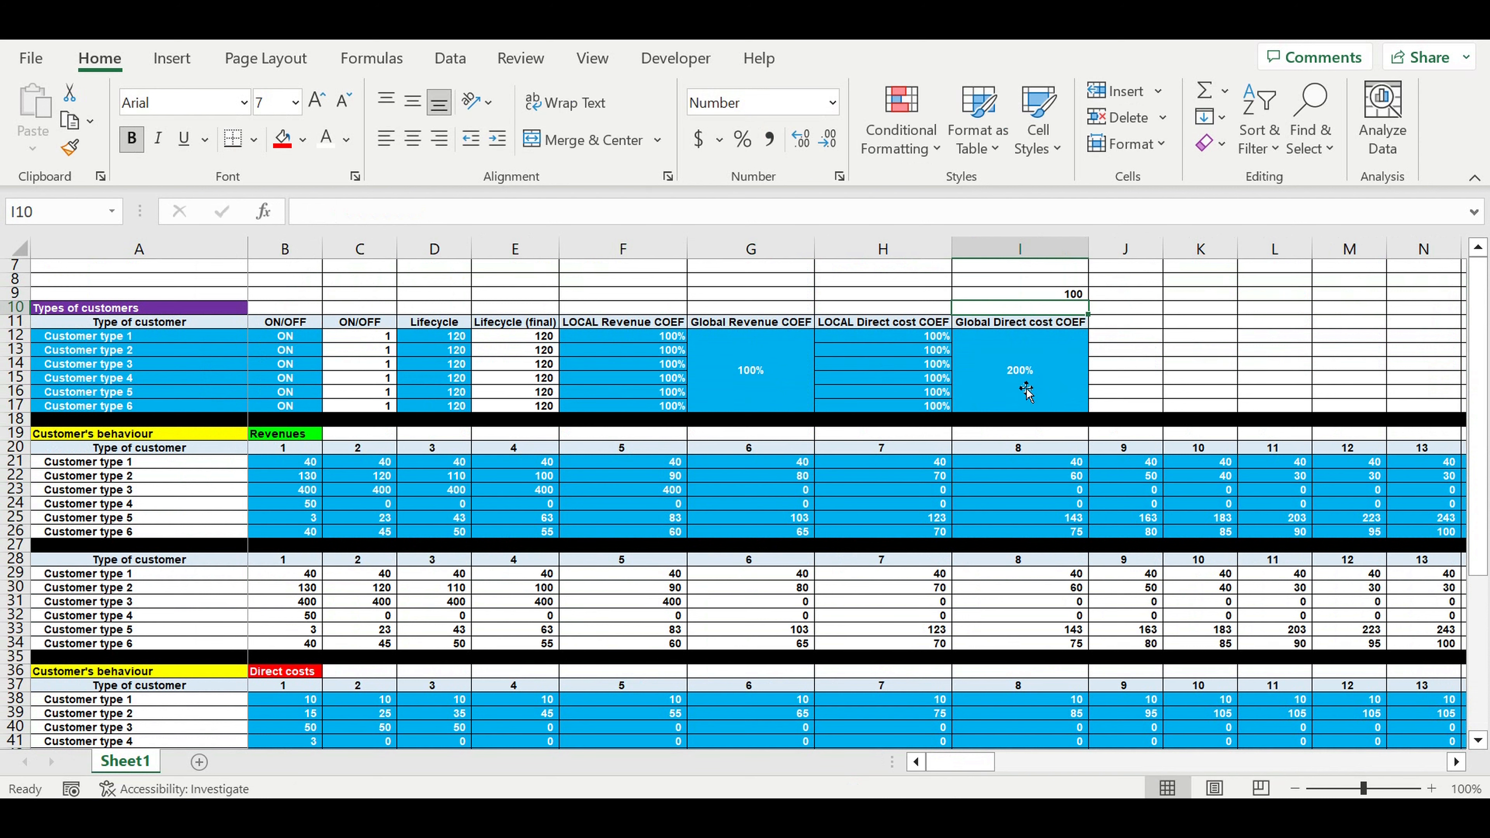
click(1052, 303)
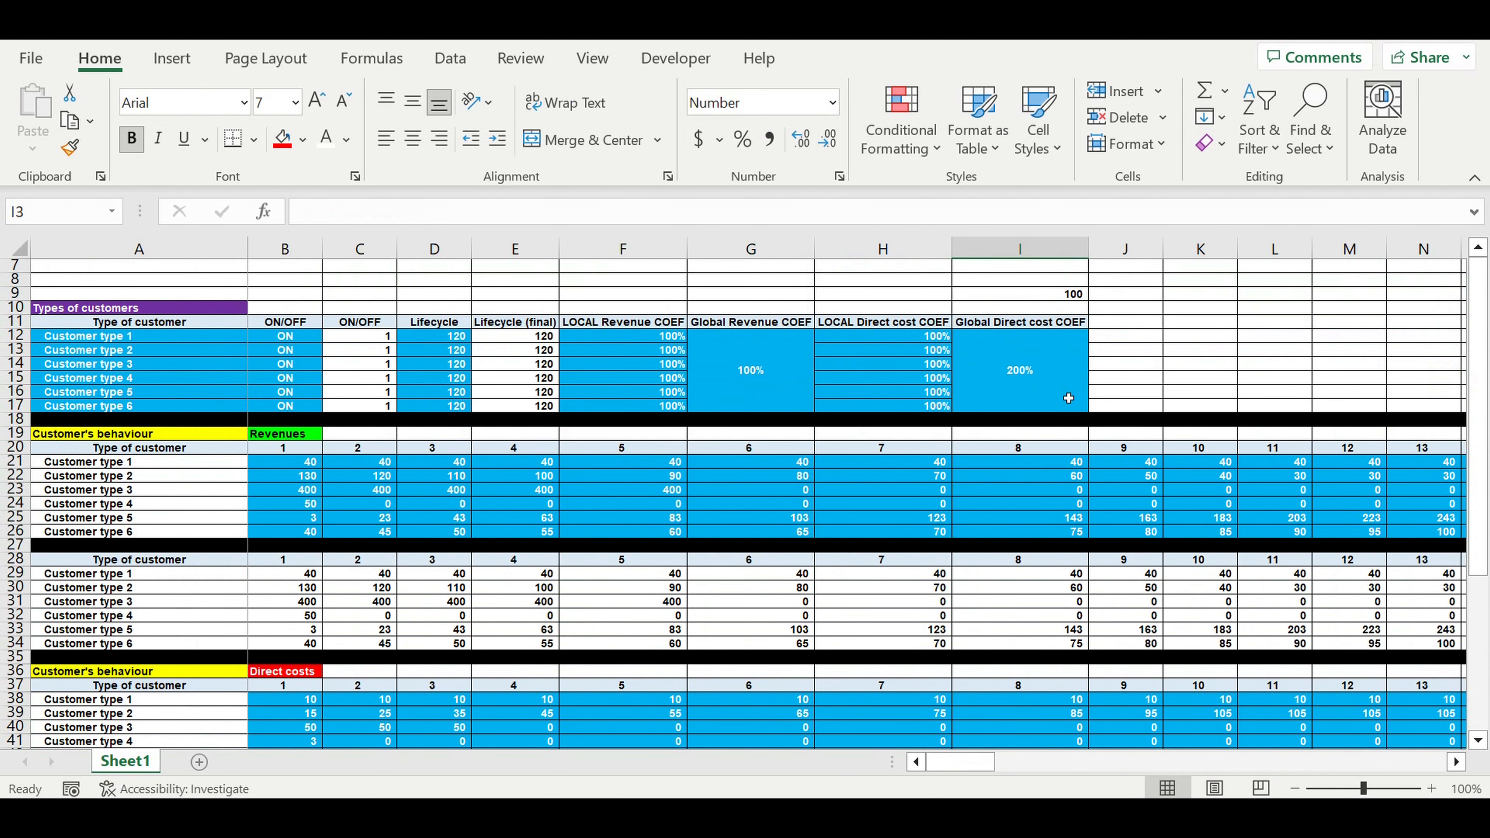
scroll(1069, 398, up, 2)
click(1065, 365)
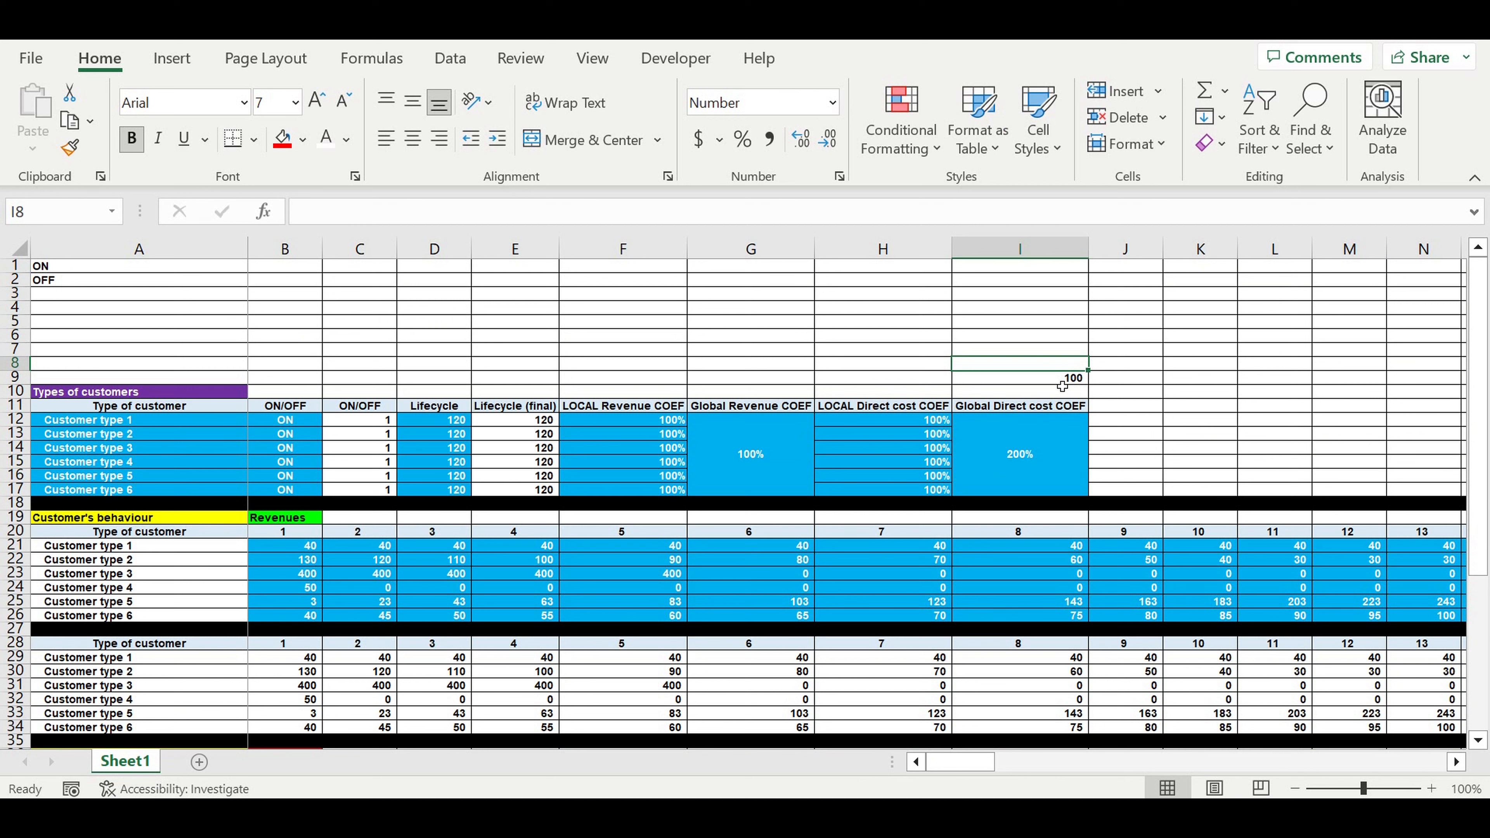
key(ctrl+z)
Set the Global Direct cost COEF in I12 to 100%.
click(1054, 458)
text(1)
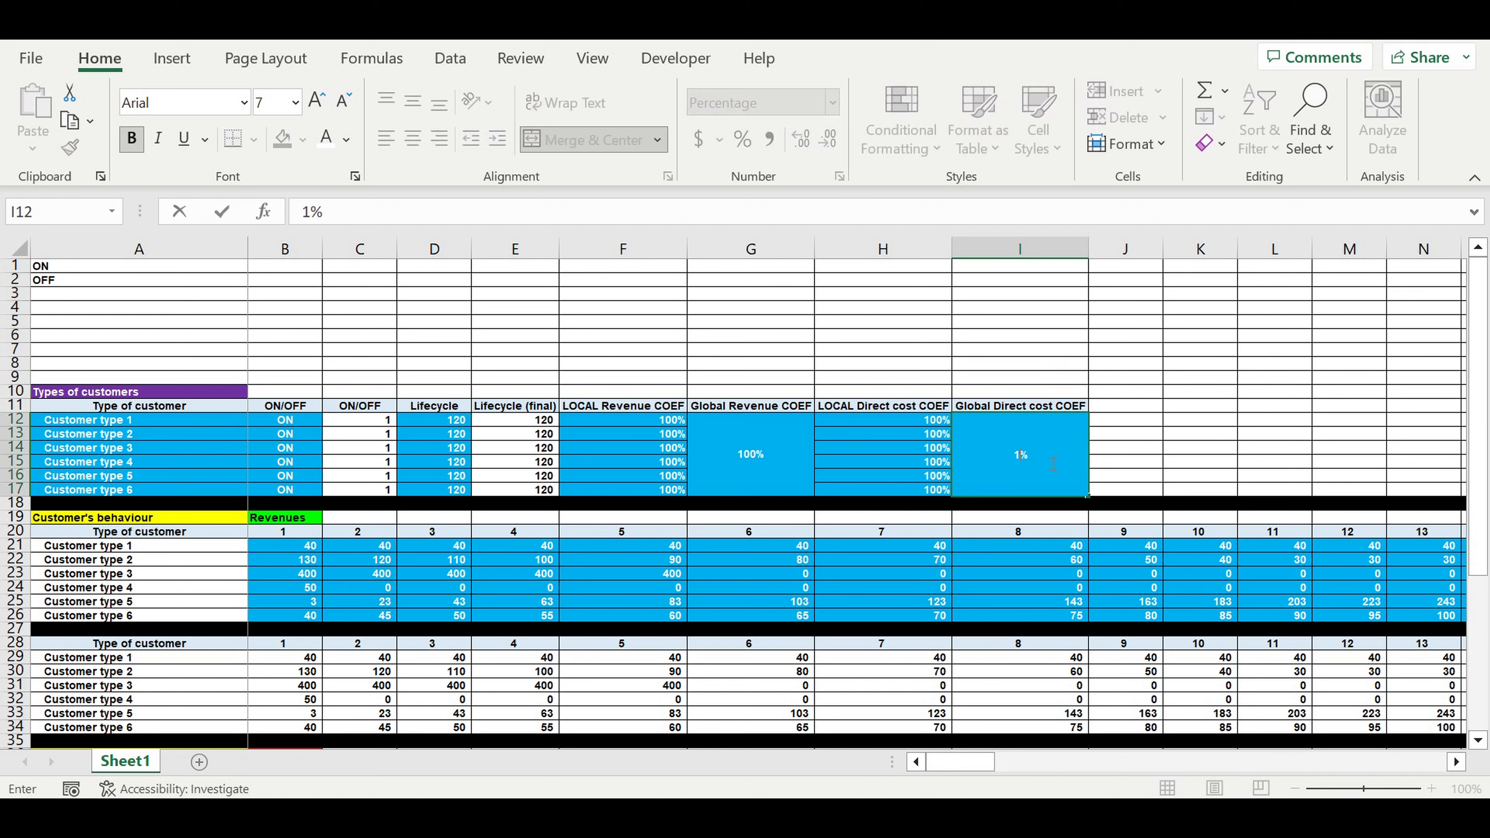
text(00)
key(Return)
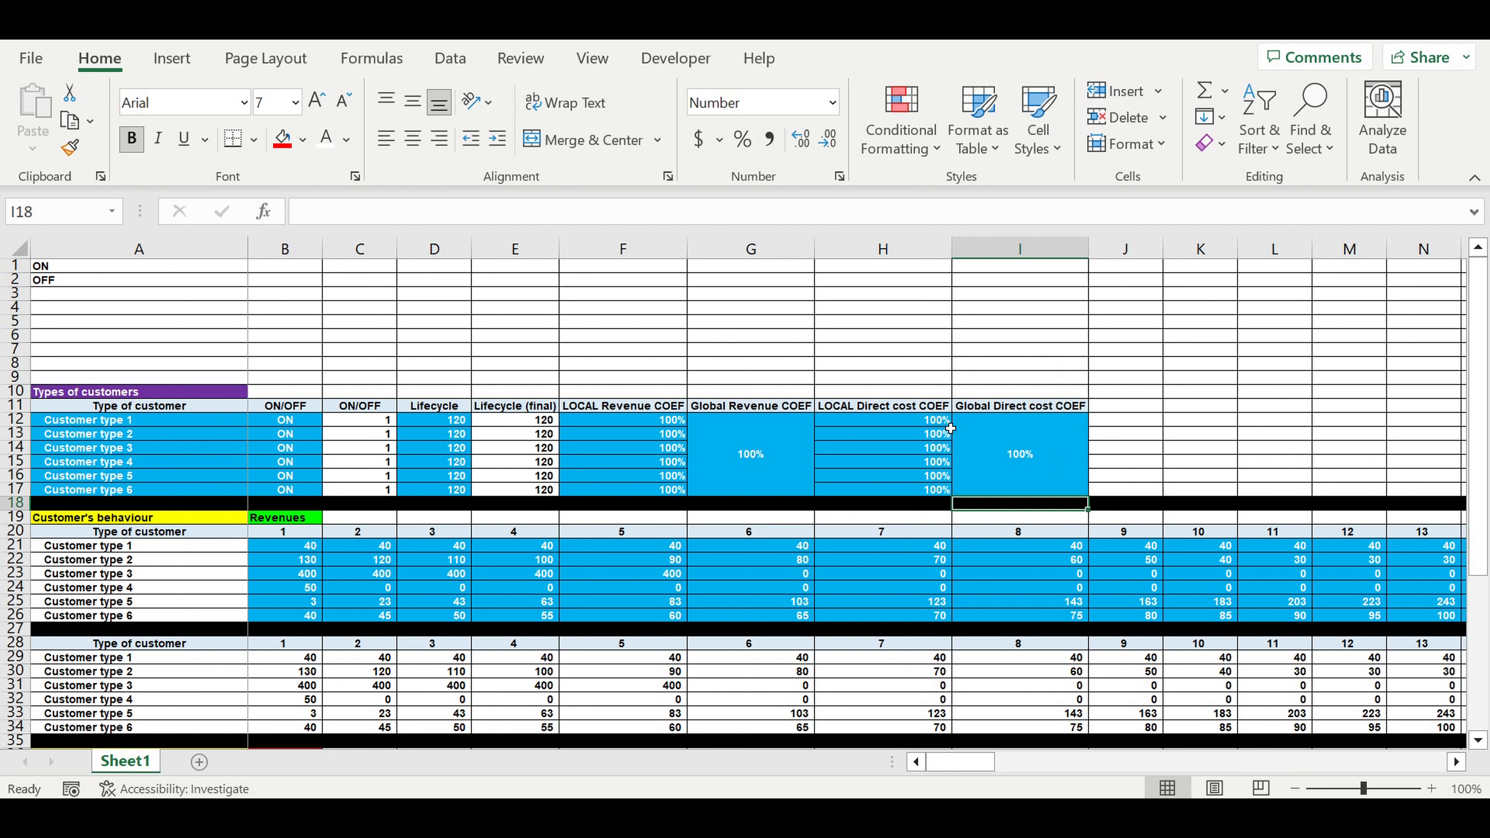
Set the LOCAL Direct cost COEF of Customer types 1 to 3 in H12:H14 to 200%.
click(941, 423)
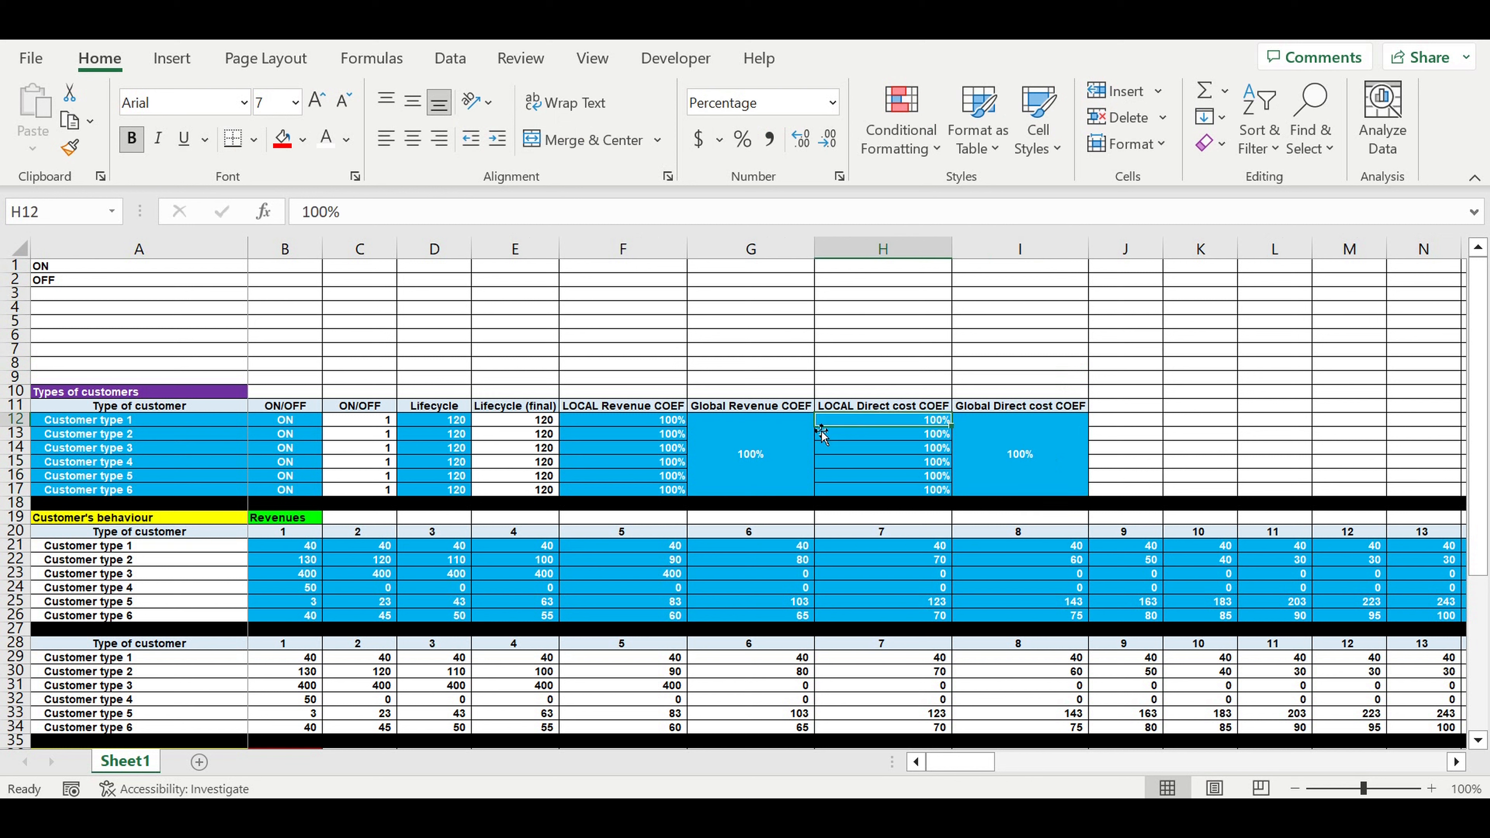
text(2)
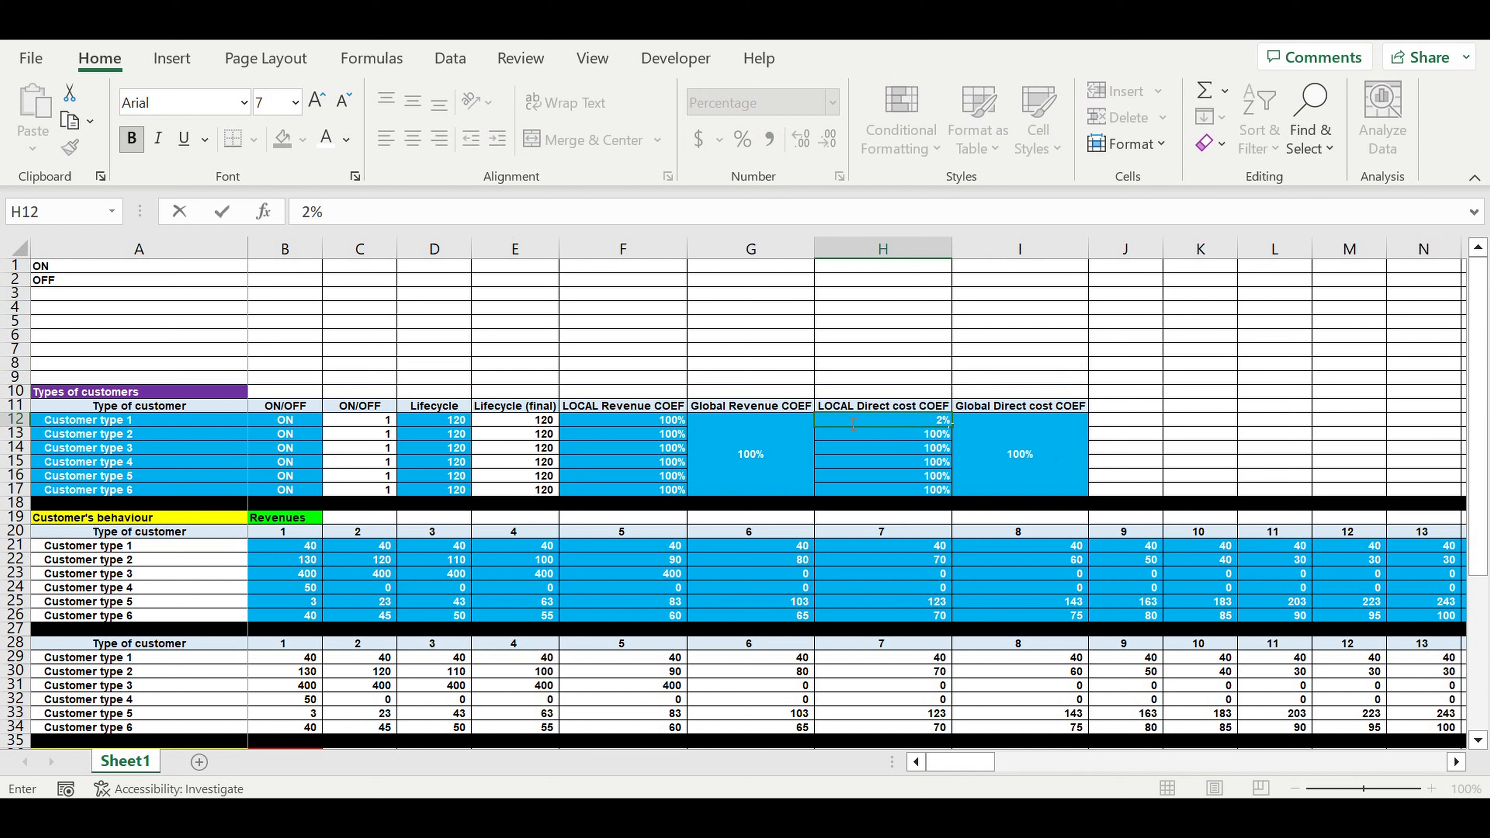
text(00)
key(Return)
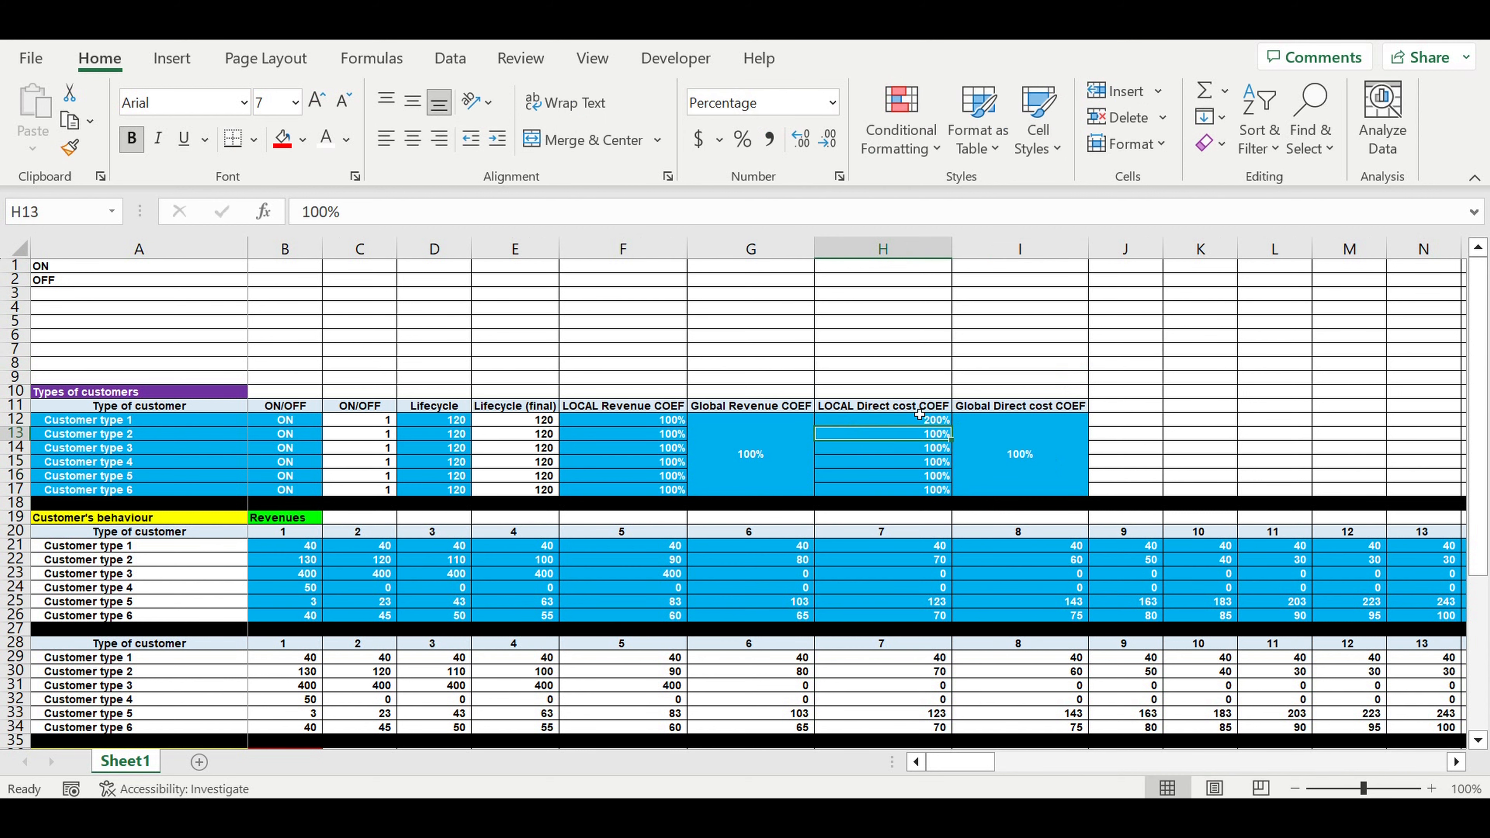
click(920, 417)
drag(950, 421, 957, 449)
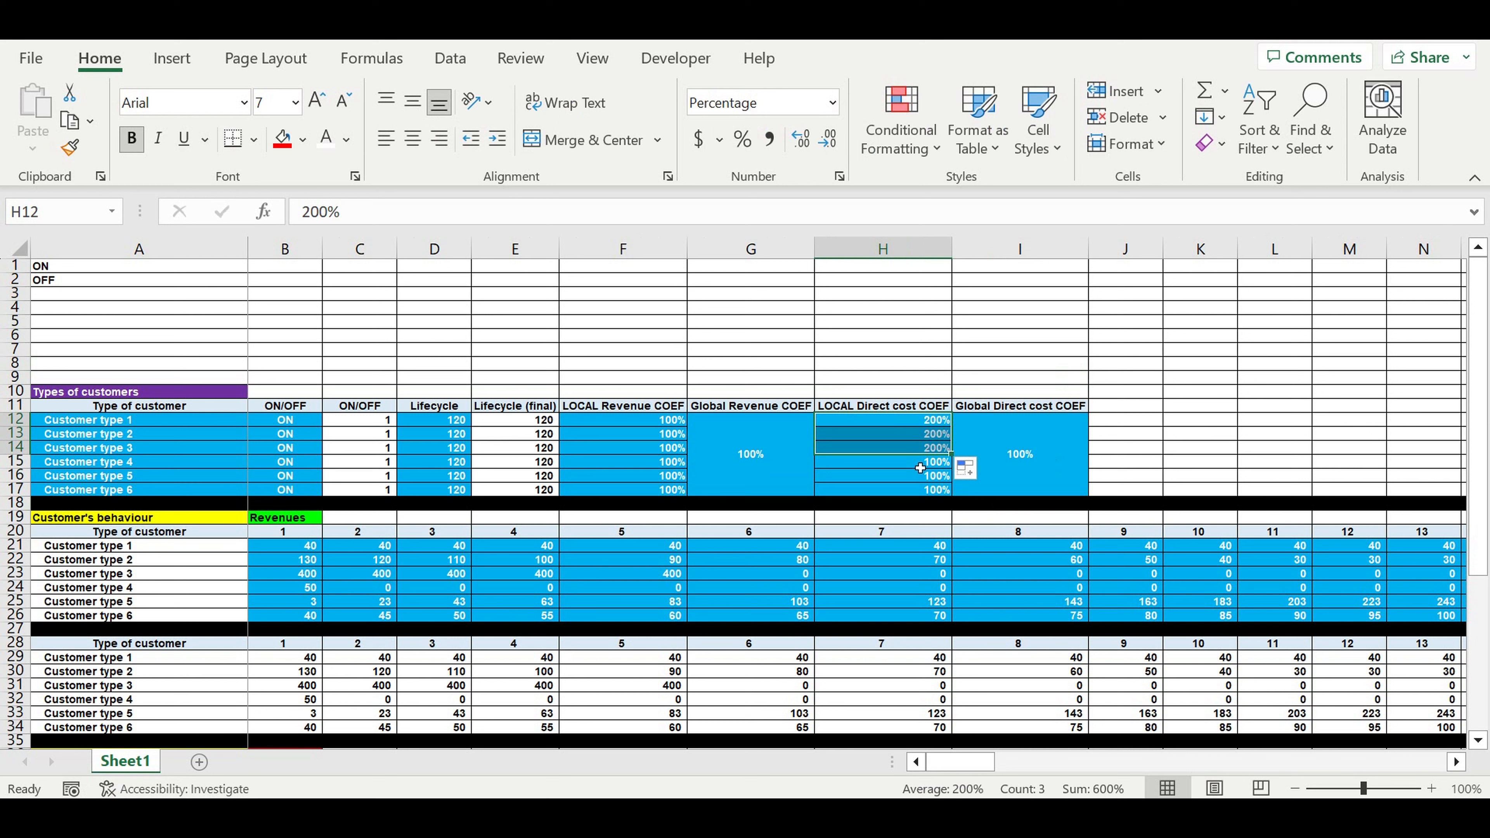
Set the LOCAL Direct cost COEF of Customer types 4 to 6 in H15:H17 to 60% and check the calculated direct costs in rows 46 to 51.
click(920, 468)
text(6)
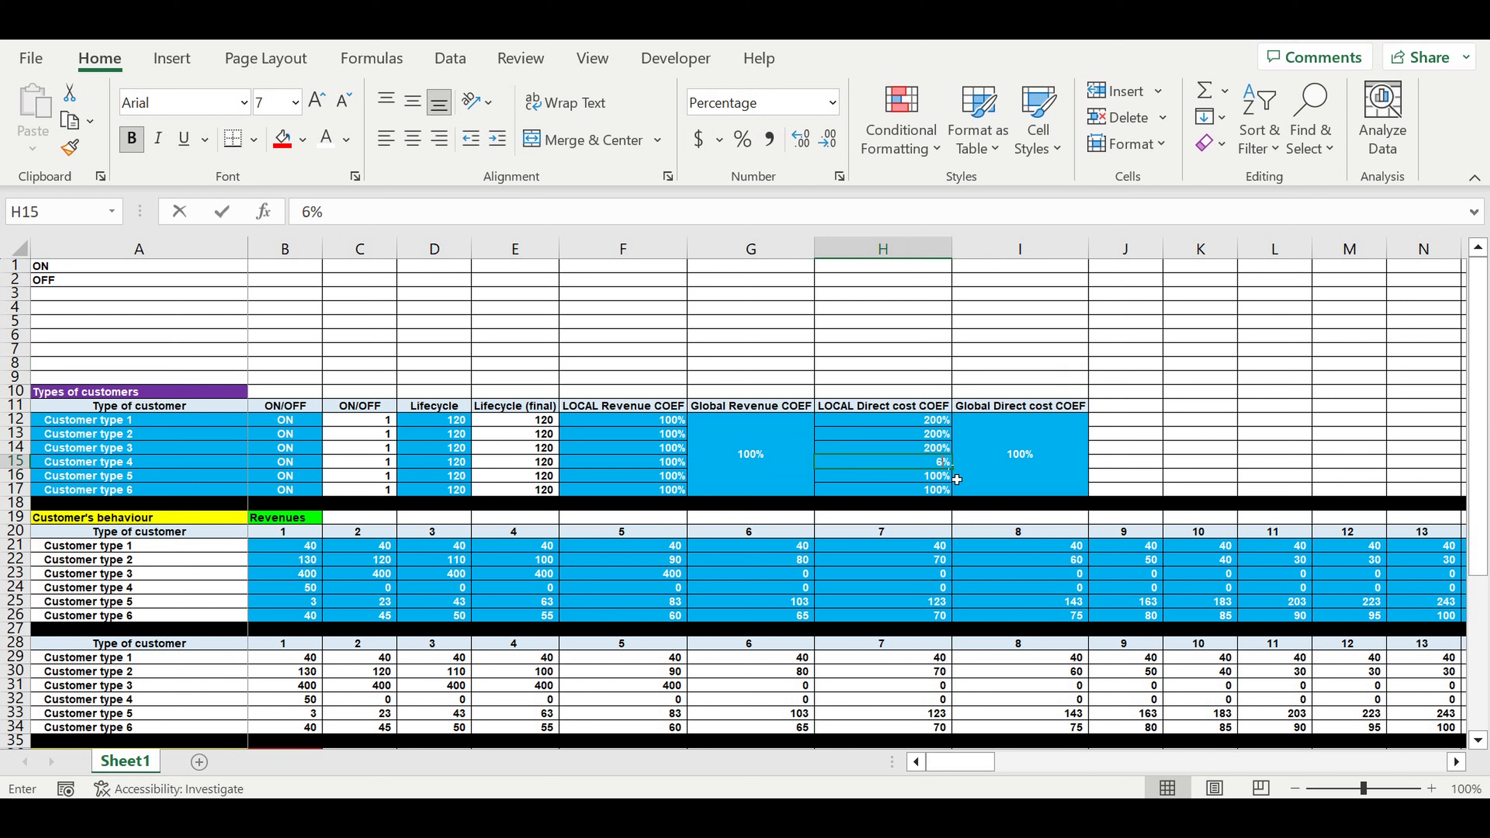
text(0)
key(Return)
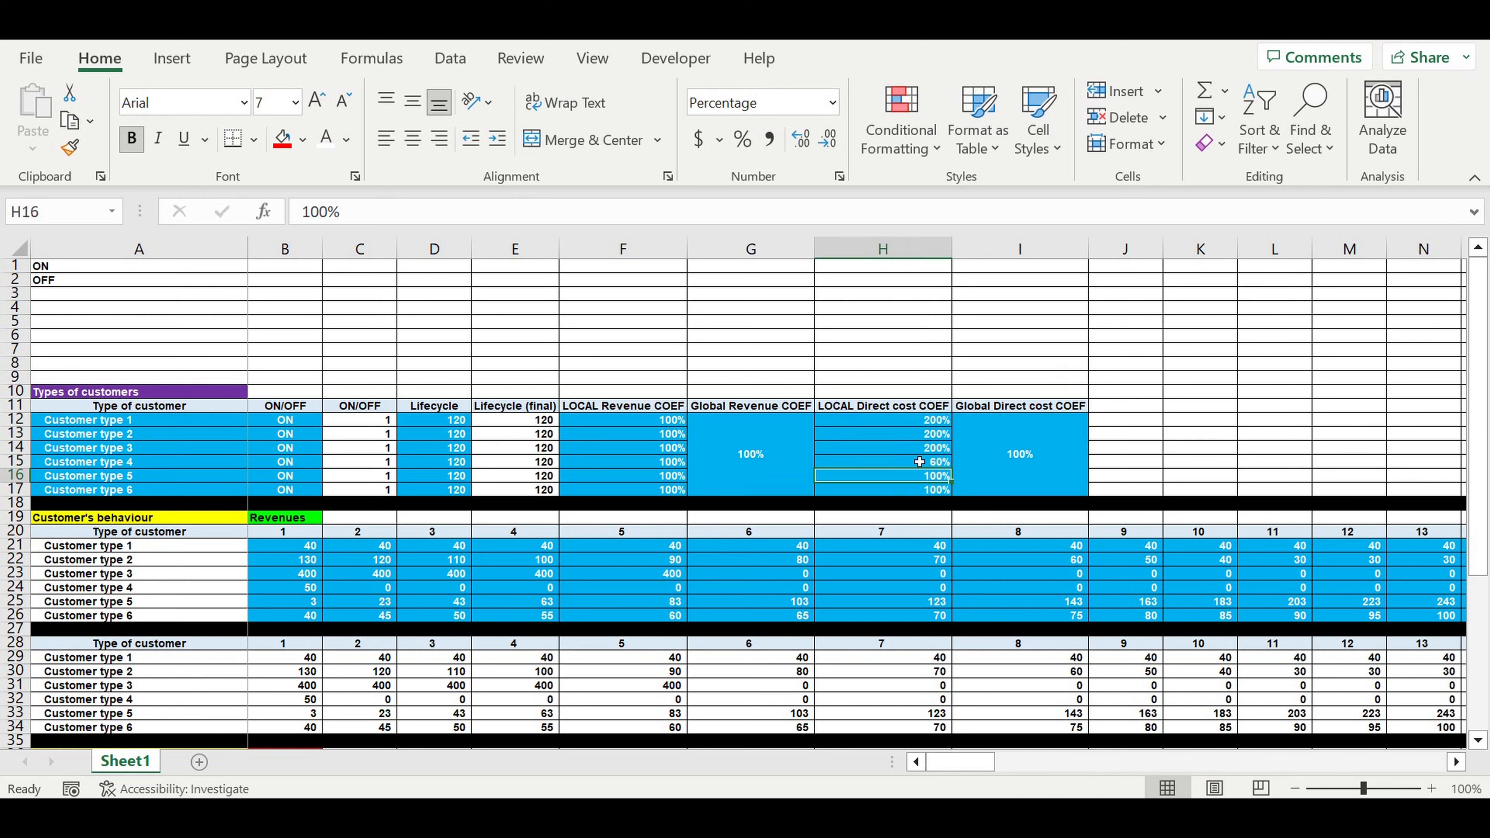
click(920, 462)
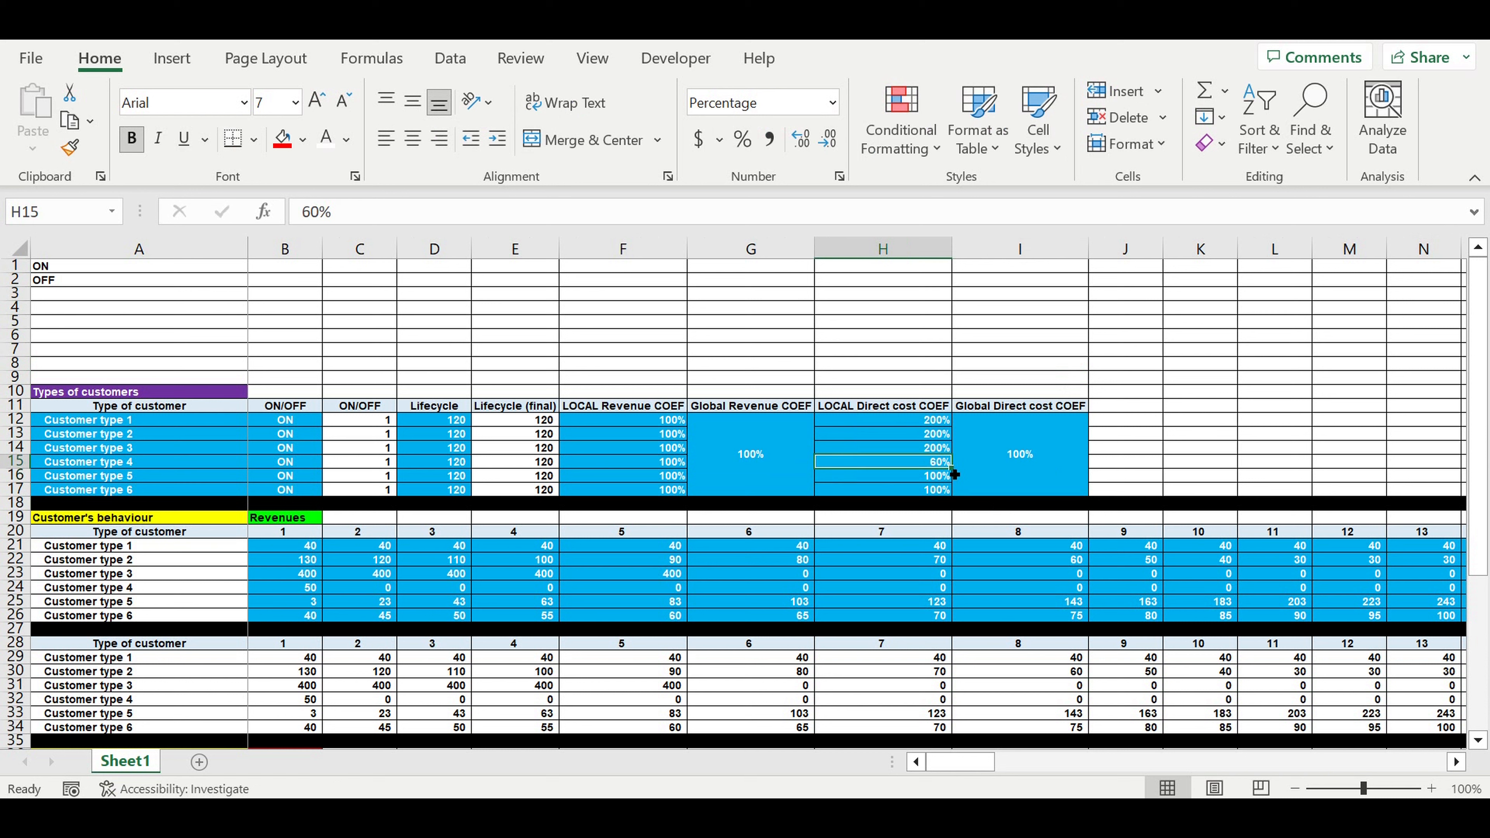
drag(955, 474, 951, 491)
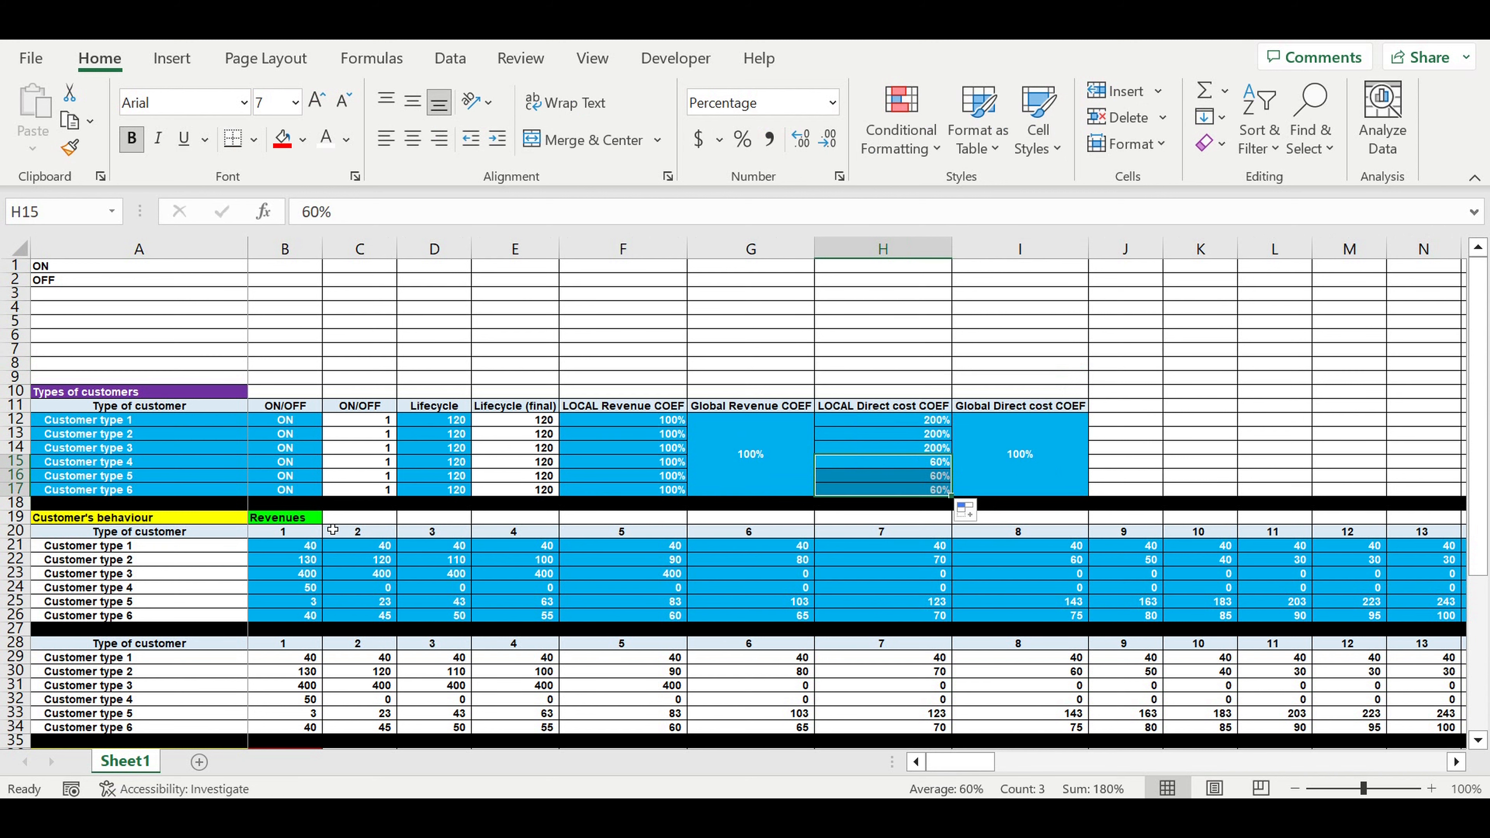
click(705, 487)
scroll(705, 487, down, 9)
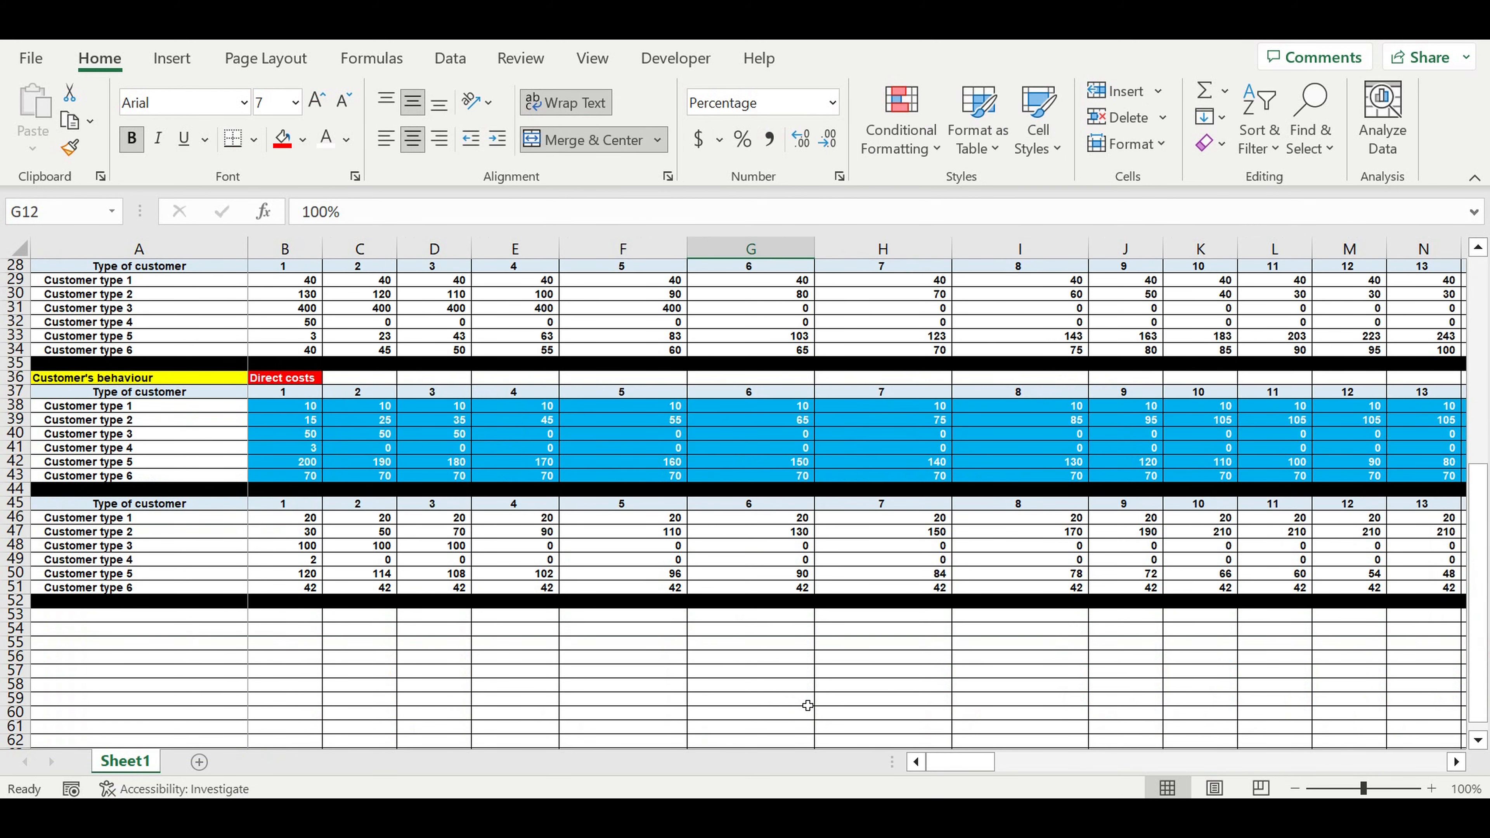
scroll(808, 706, right, 3)
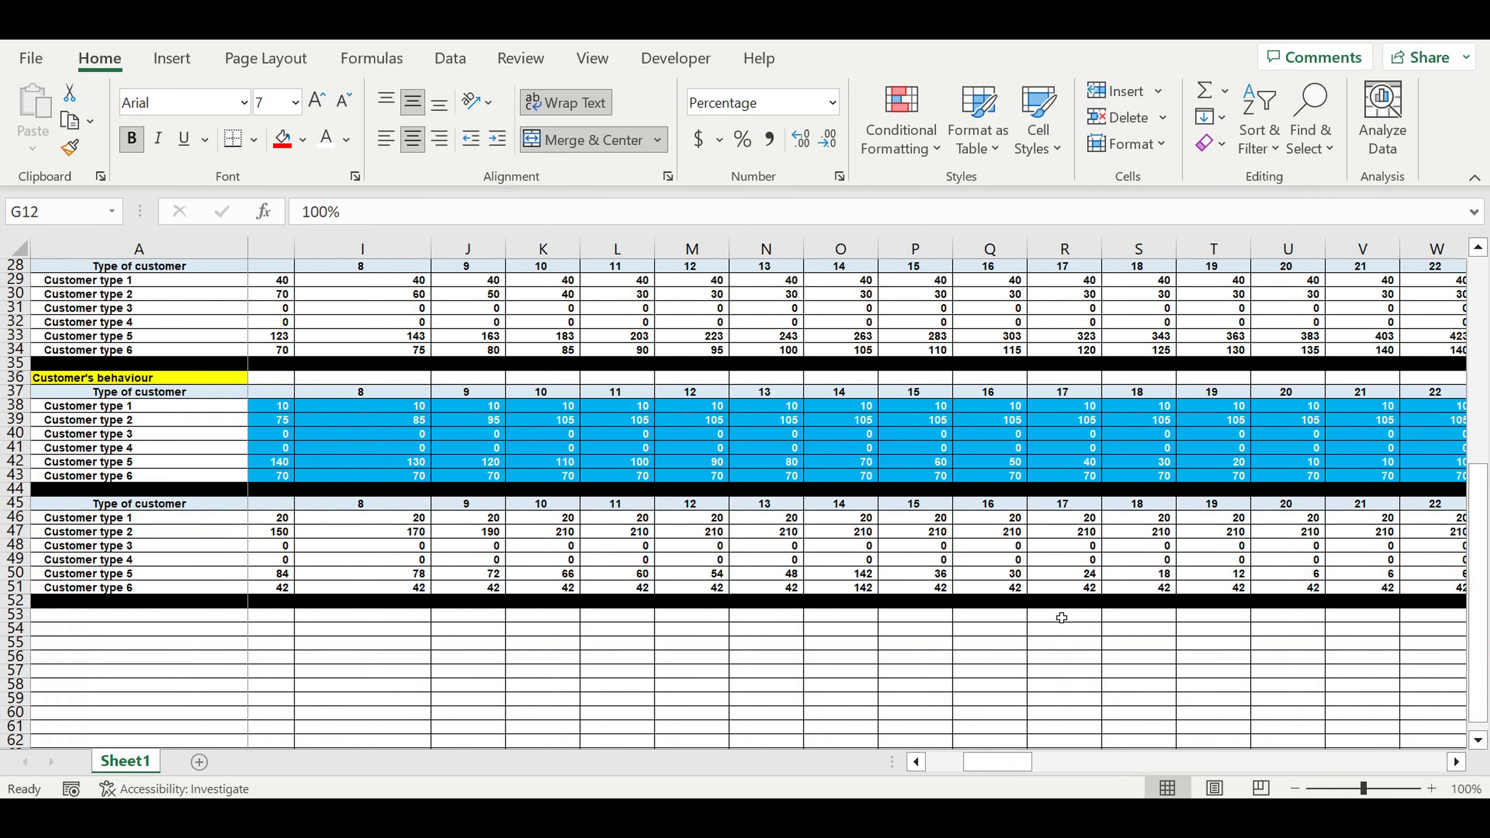
drag(992, 517, 1123, 589)
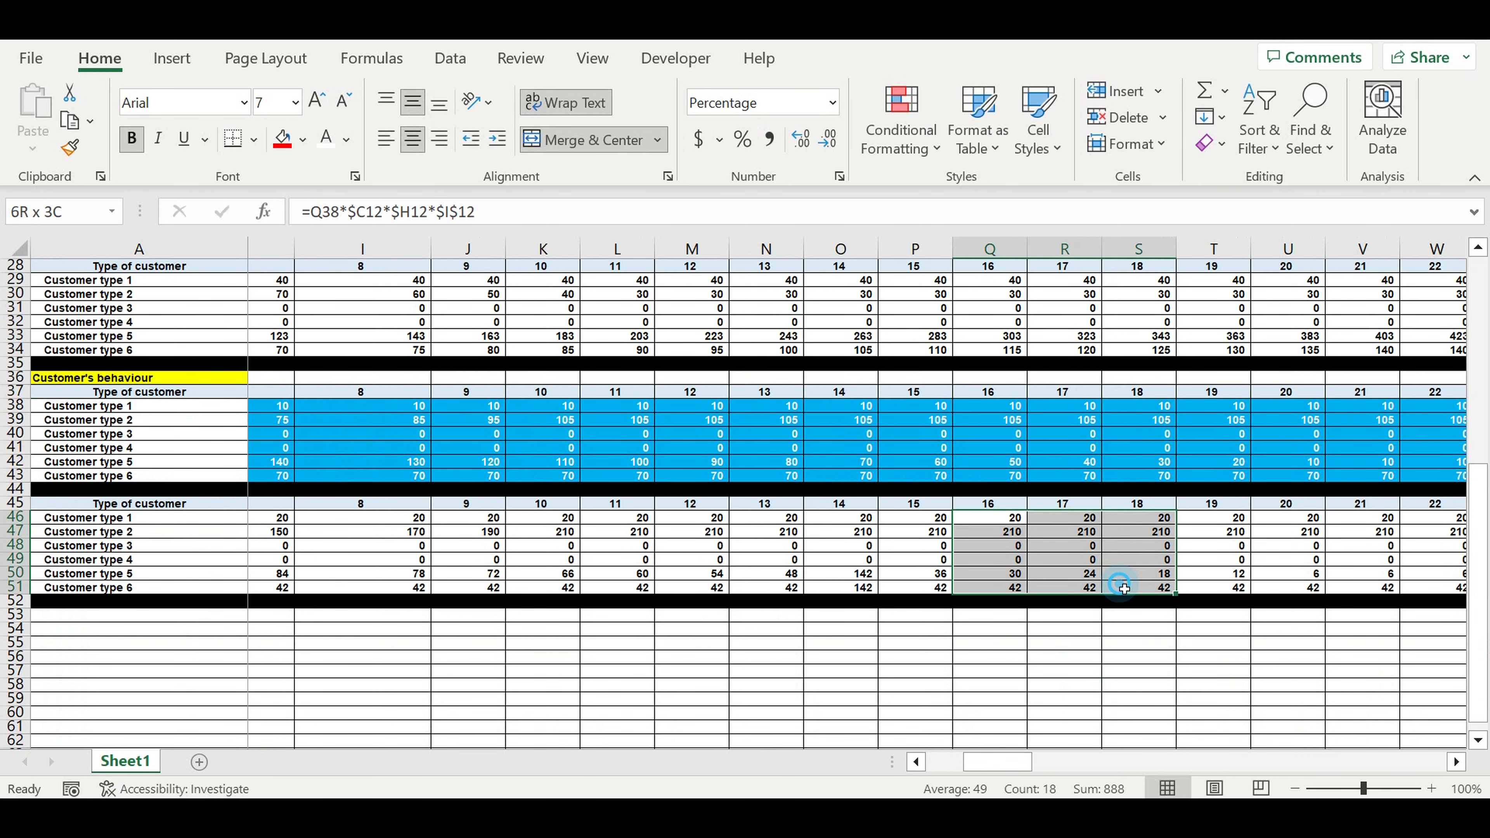
Reset the LOCAL Direct cost COEF of all six customer types in H12:H17 to 100% and check the calculated direct costs.
scroll(1068, 715, up, 9)
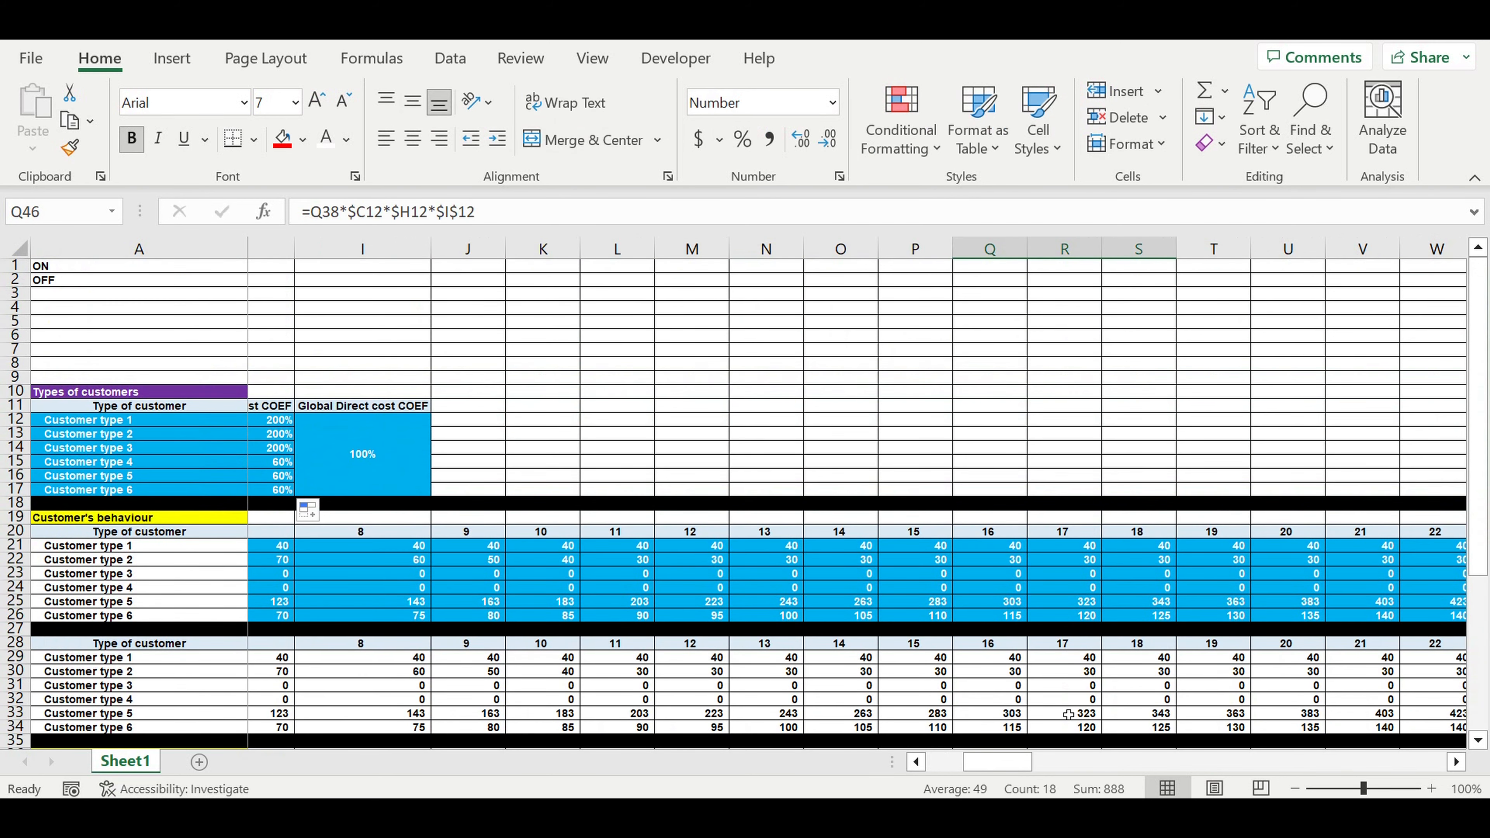
scroll(1068, 714, left, 3)
click(905, 422)
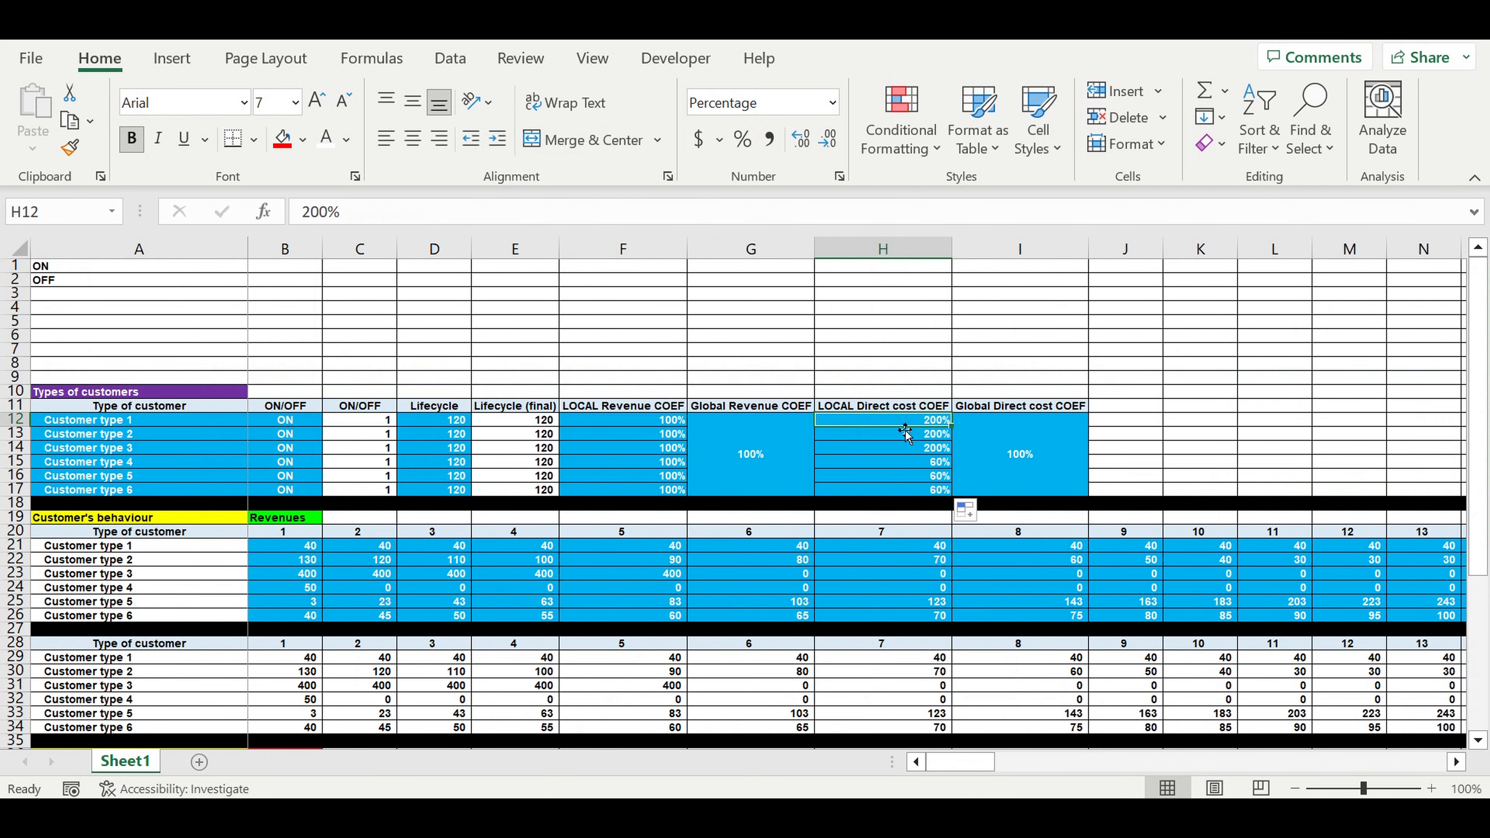
text(1)
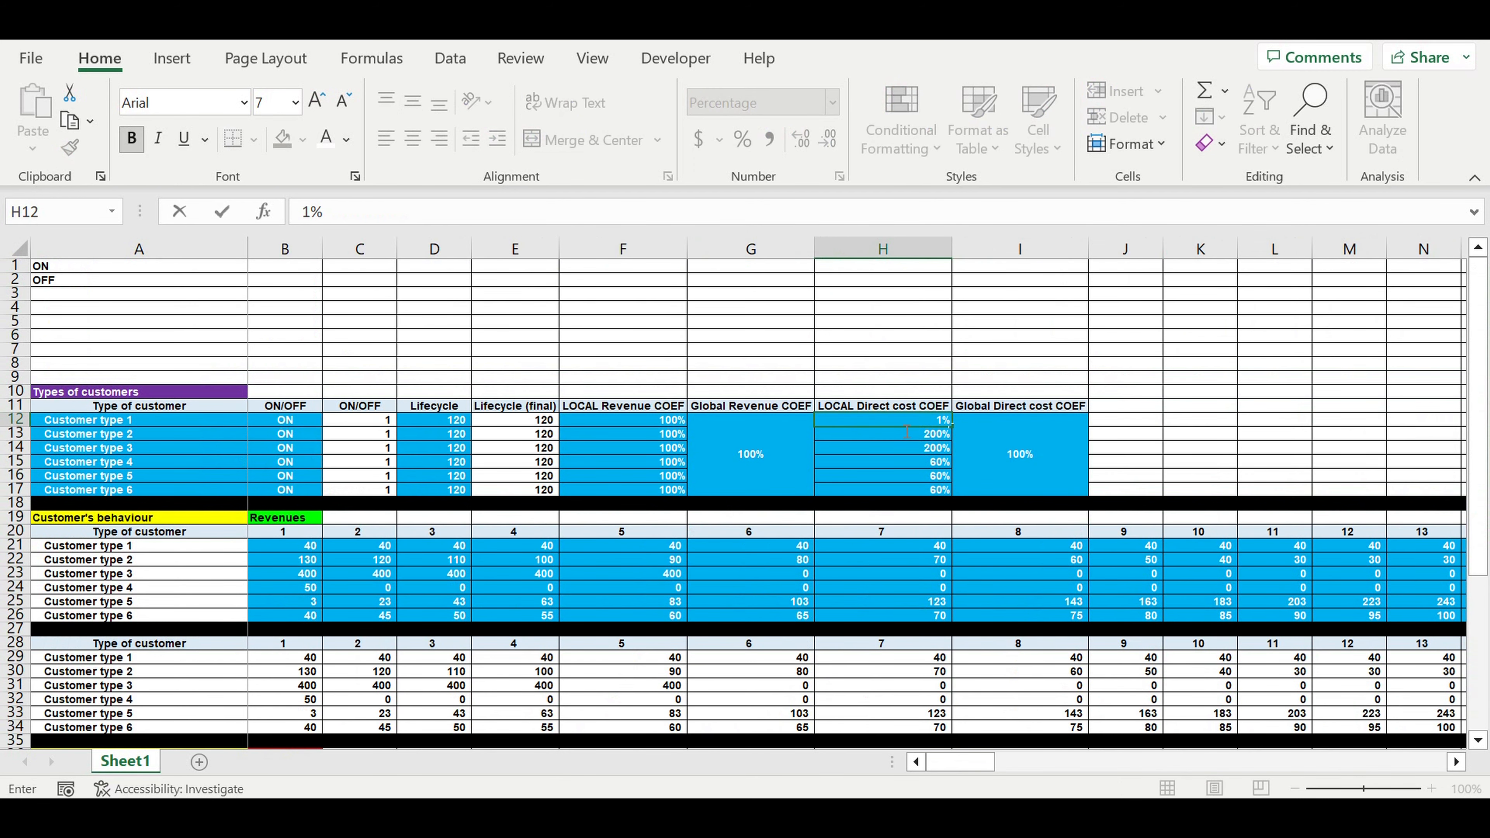
text(0)
key(Return)
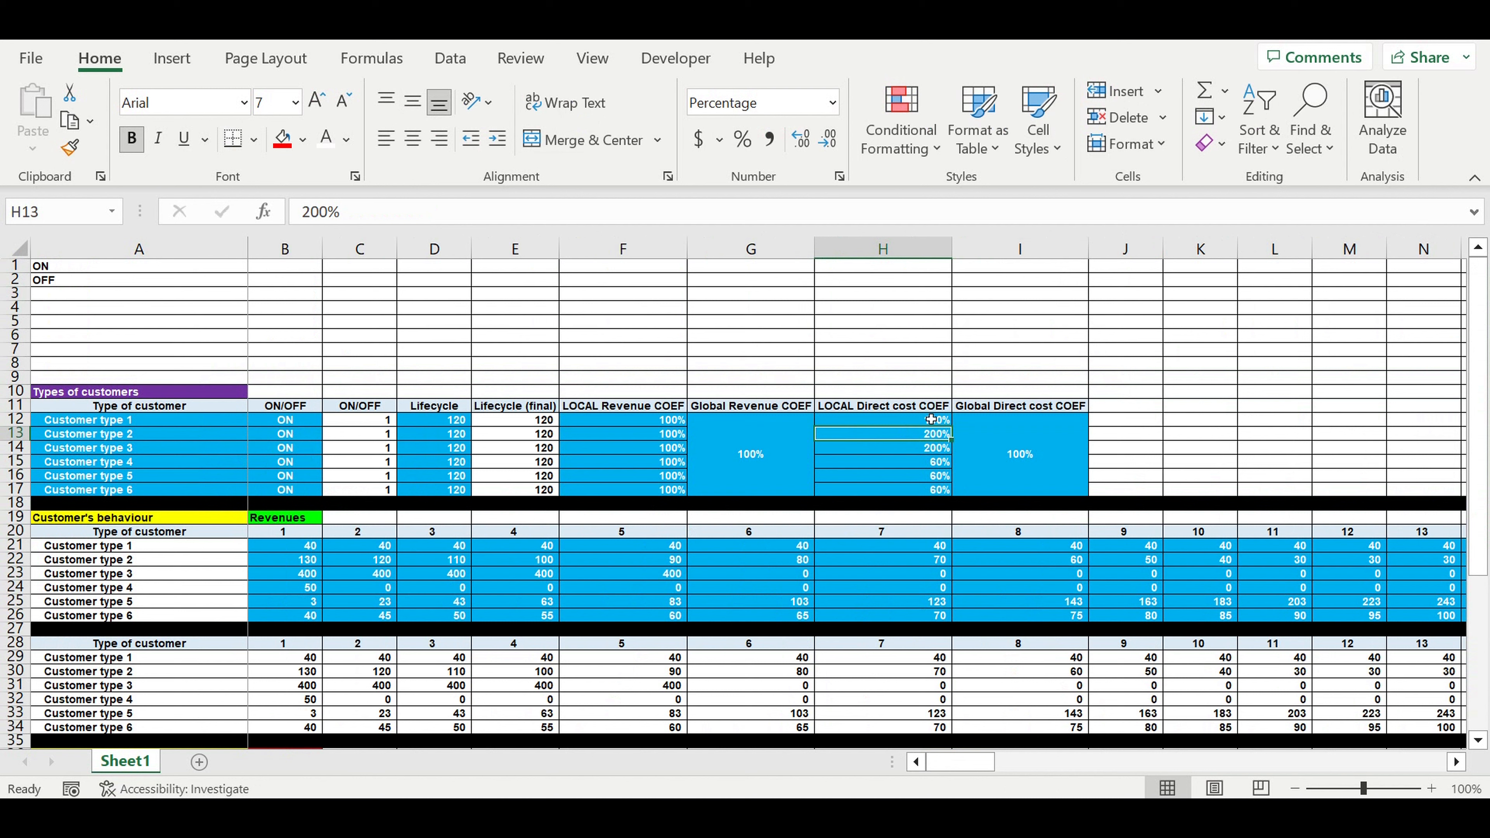
click(932, 420)
drag(951, 427, 965, 499)
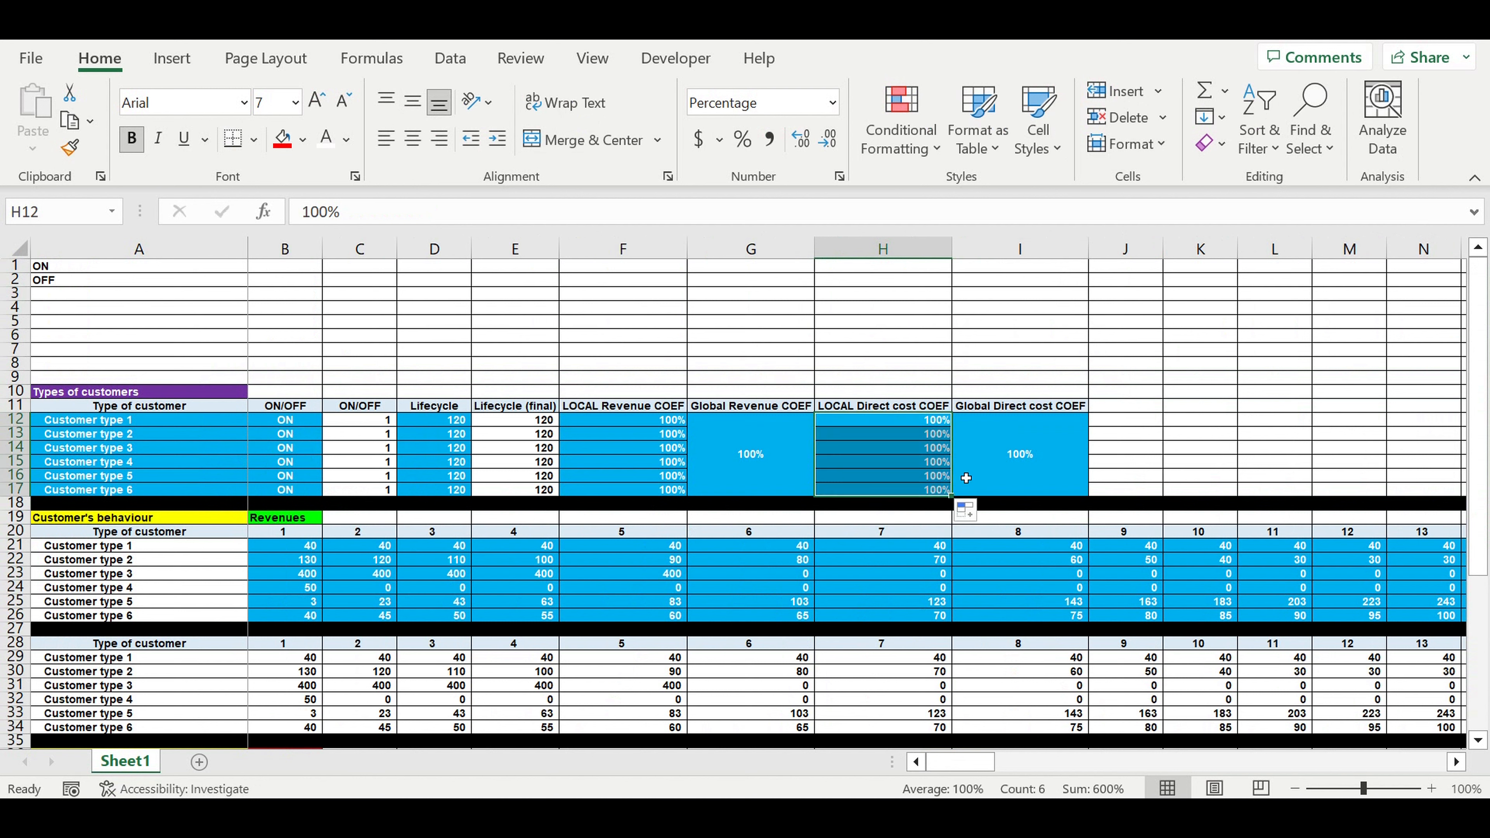
click(851, 448)
scroll(833, 491, down, 10)
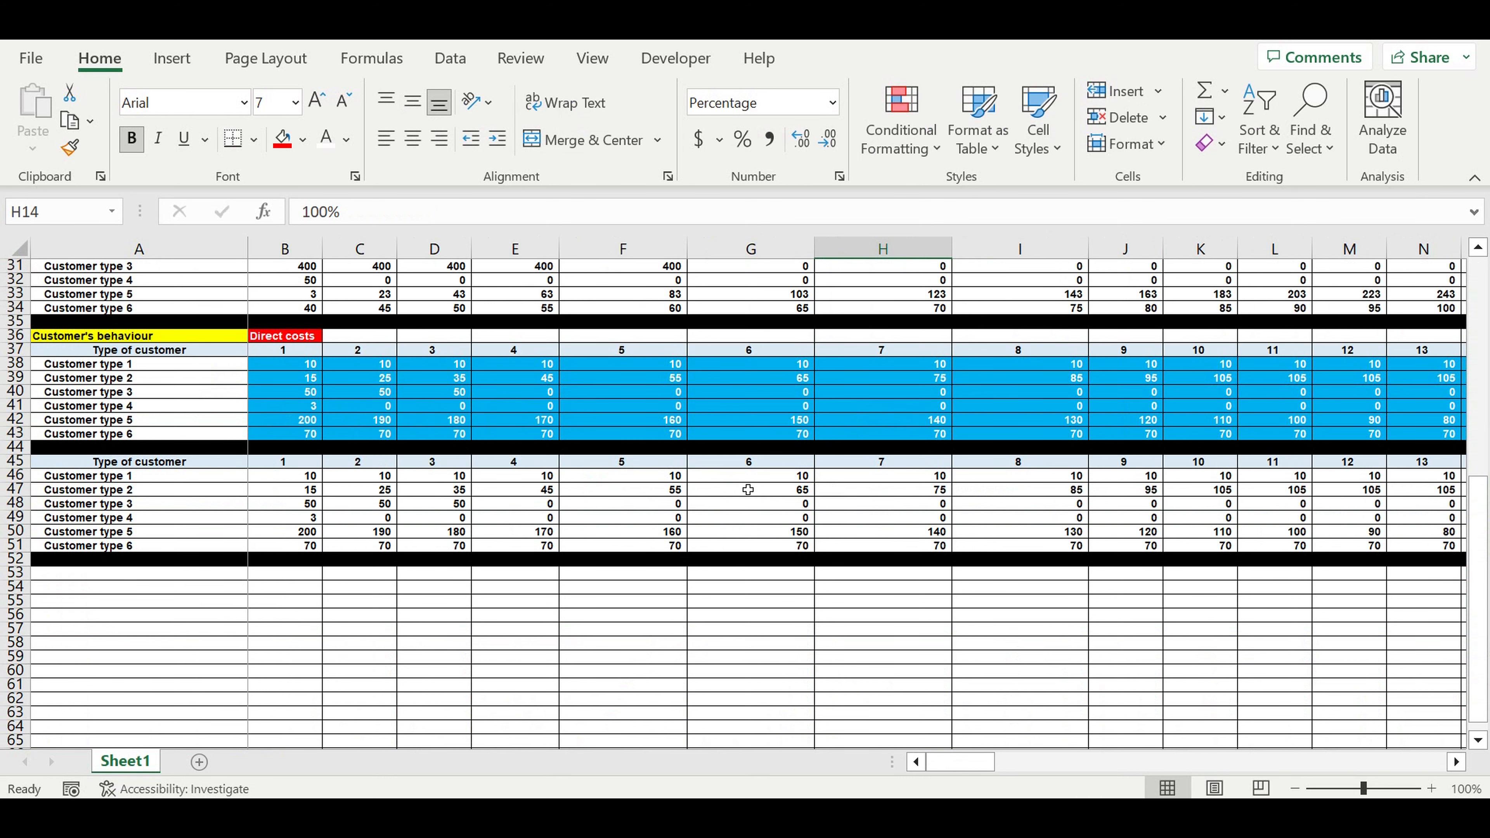
scroll(748, 490, up, 10)
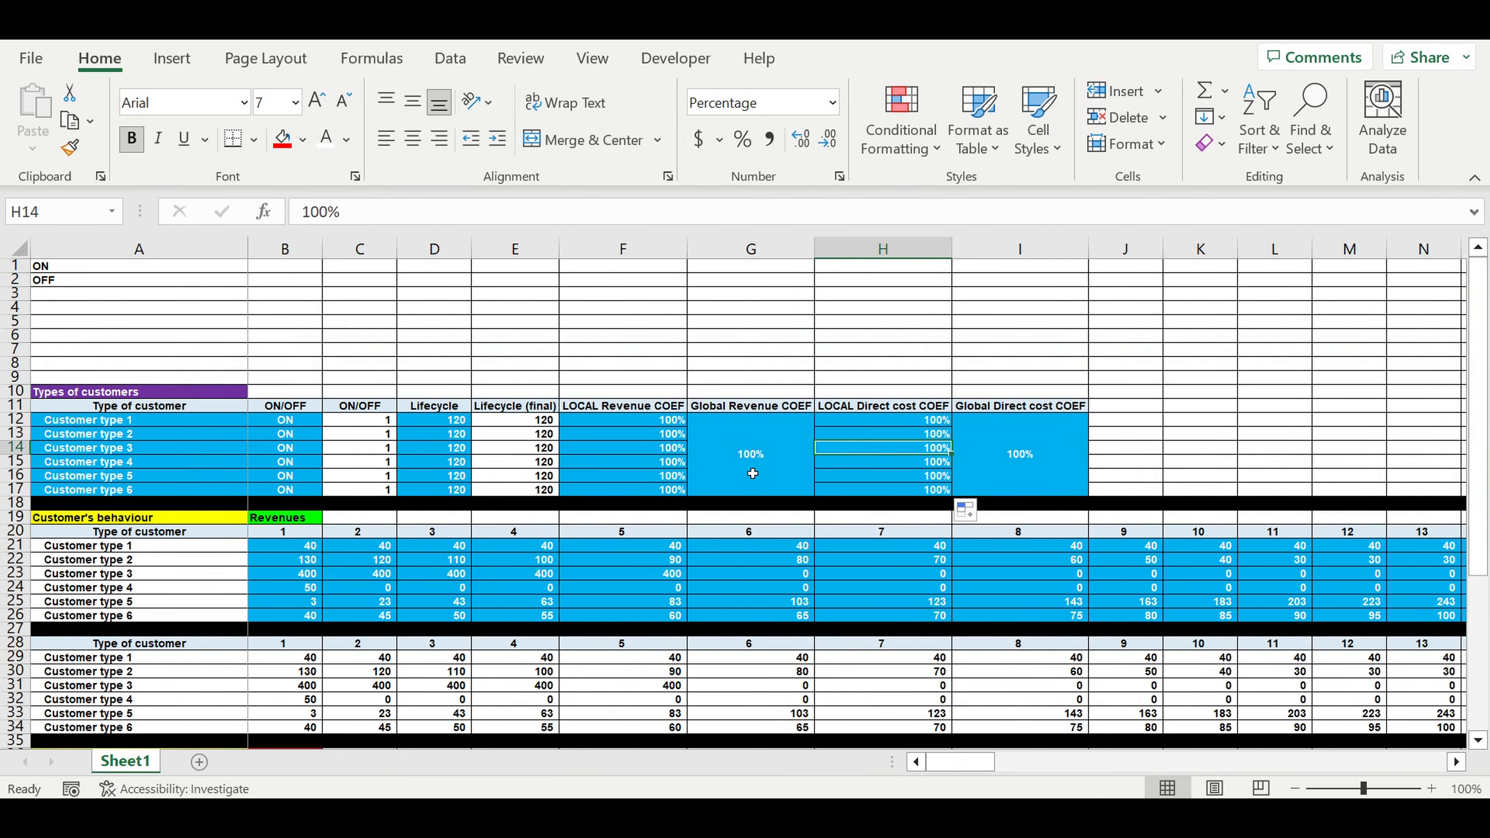
Start a year list by entering 2023 in B1 and the formula =B1+1 in B2.
click(285, 266)
text(2023)
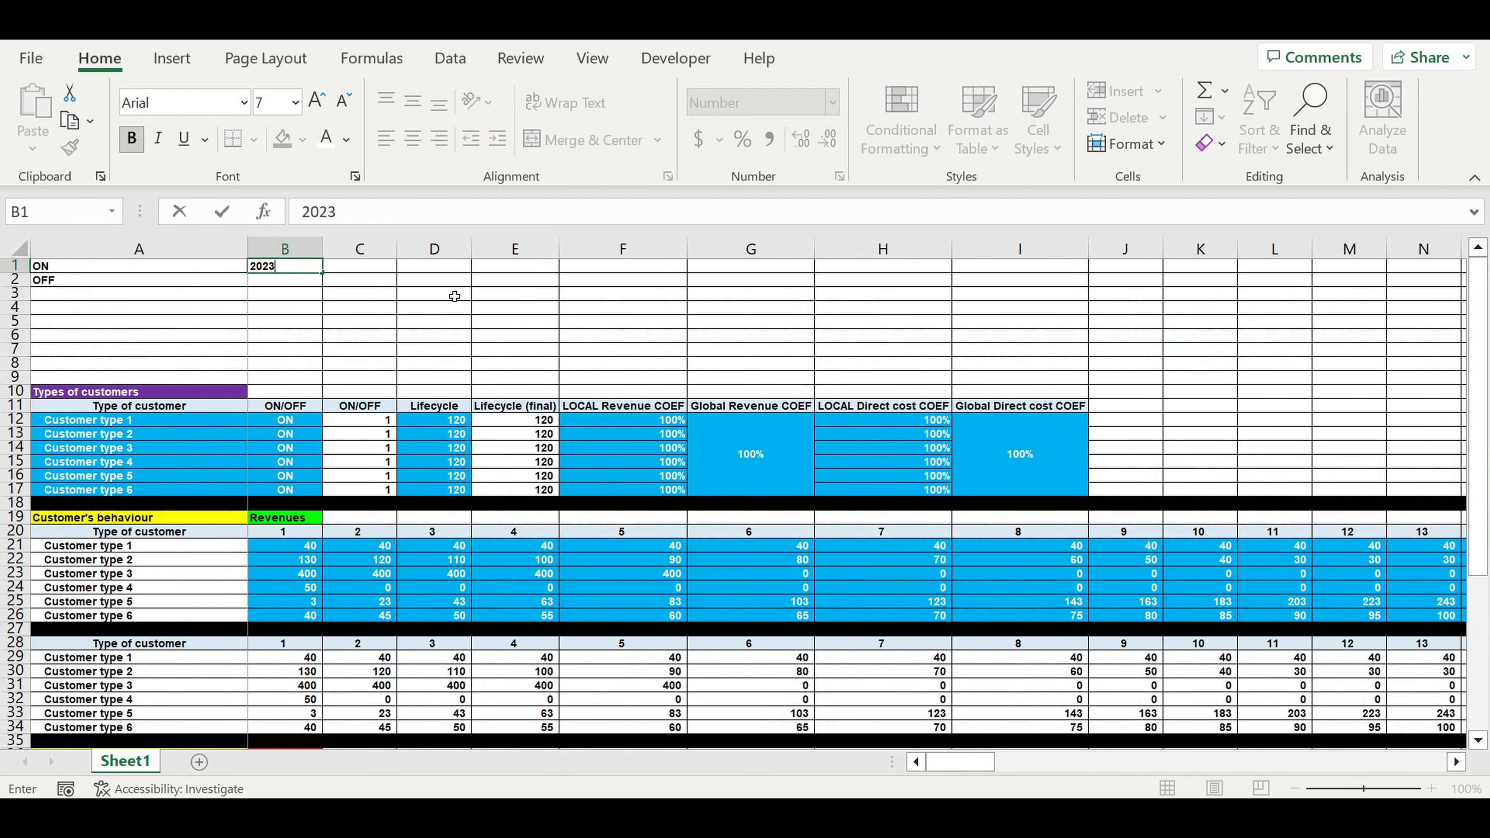
key(Return)
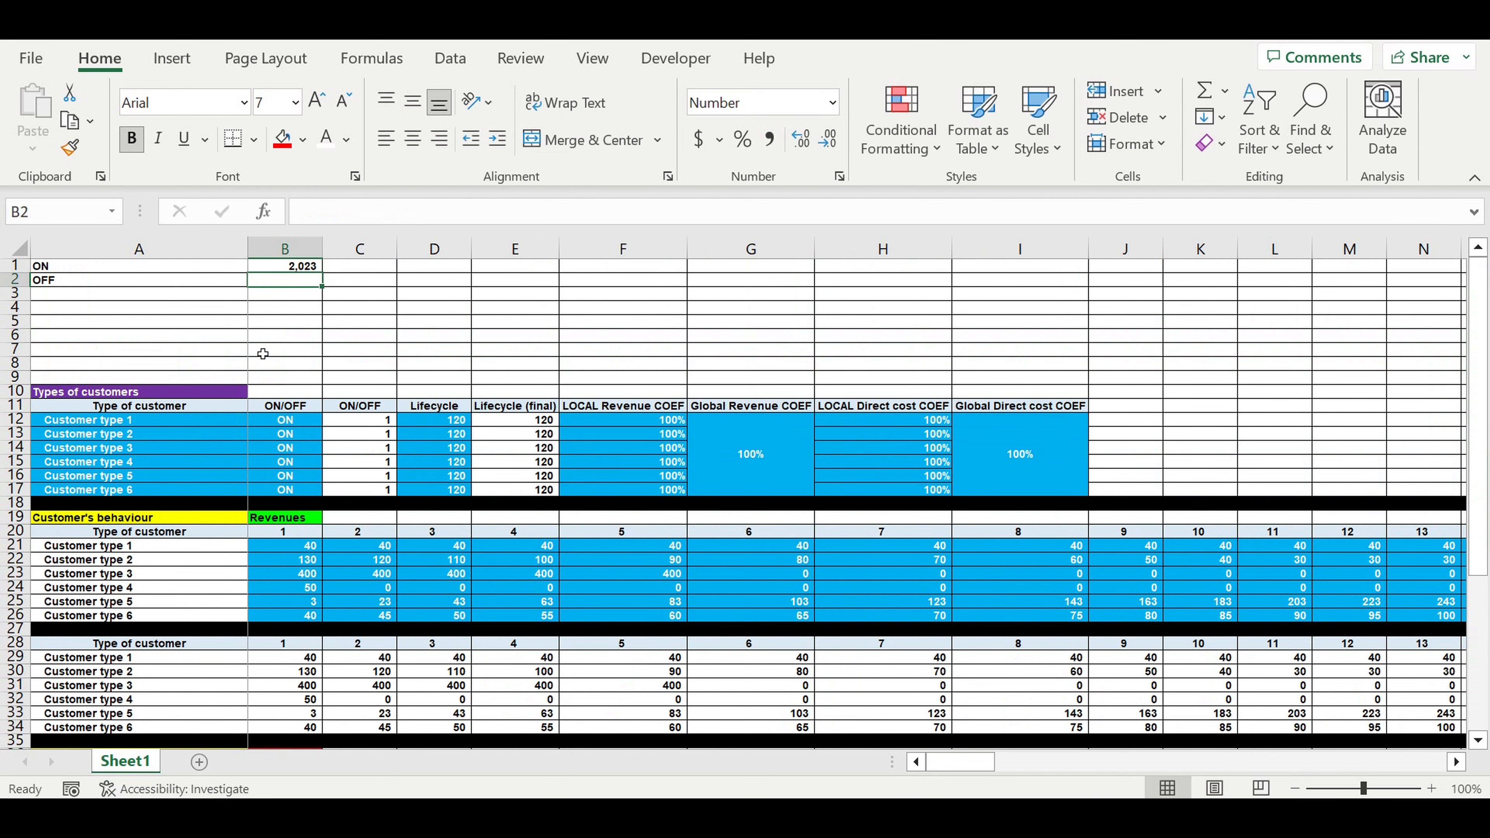
text(=)
click(293, 267)
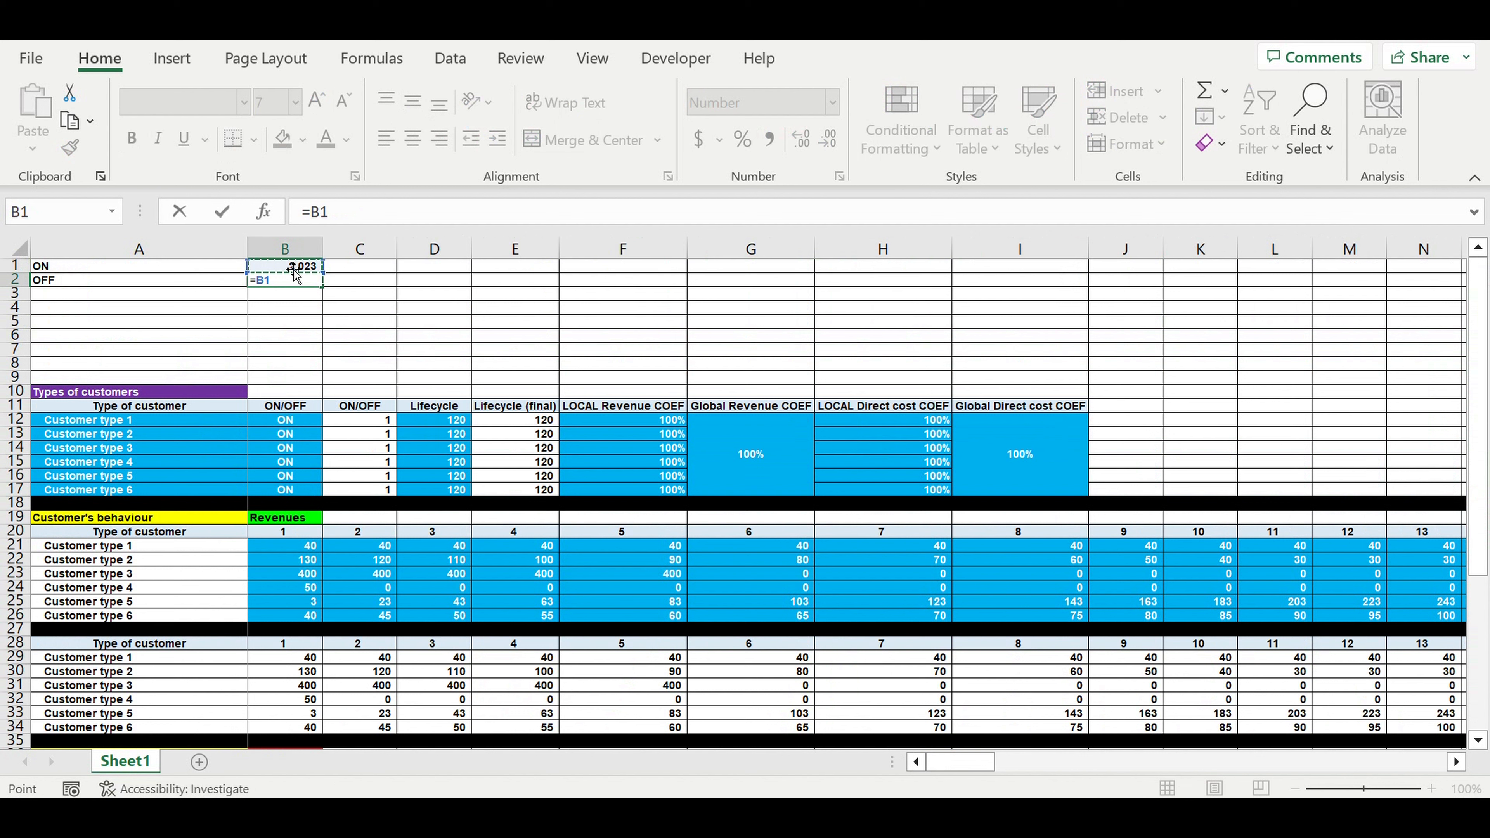
text(+1)
key(Return)
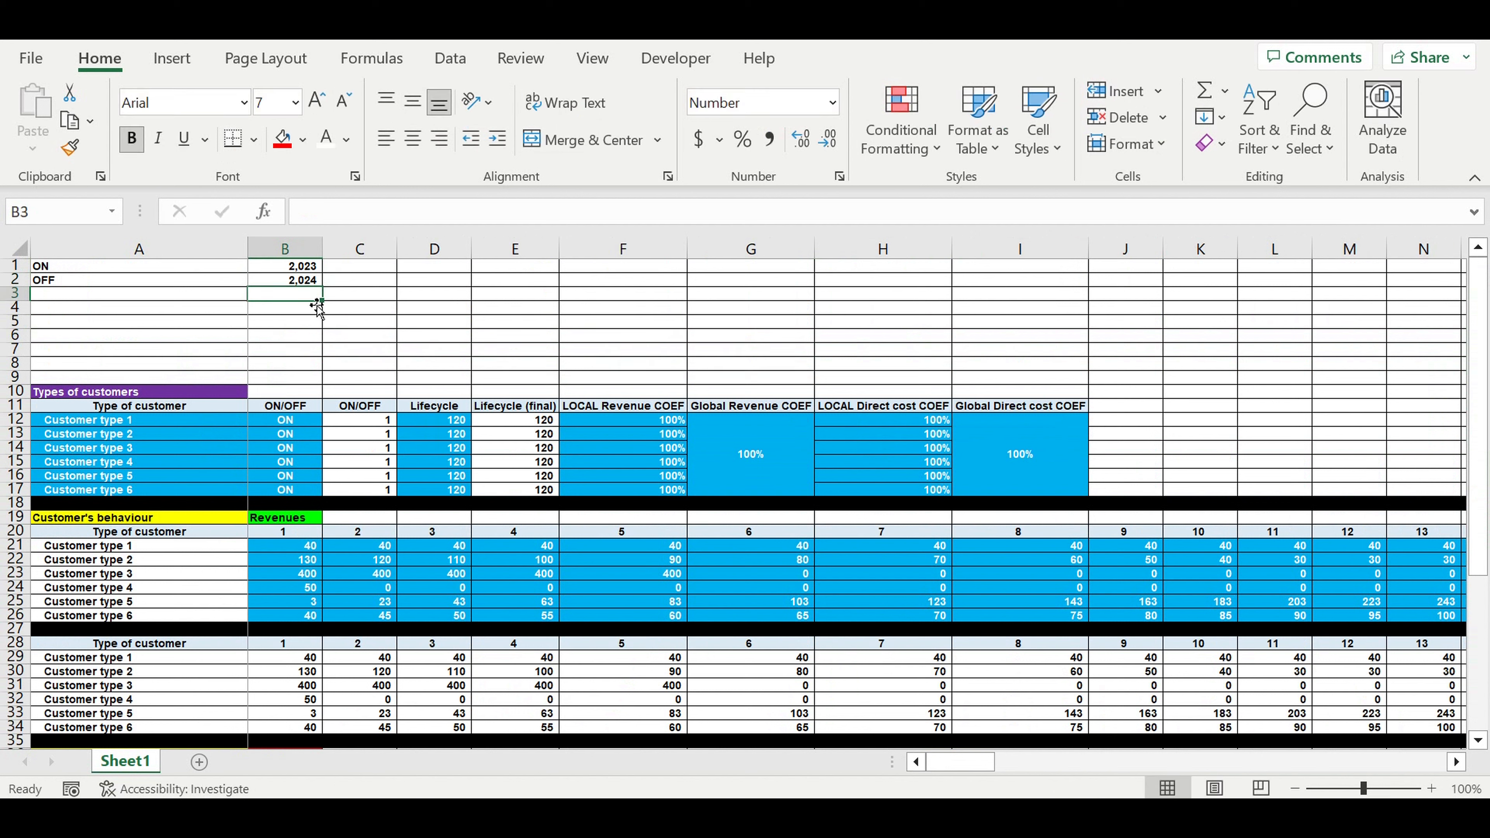
Insert eight blank rows above the Types of customers block, at rows 10 to 17.
drag(13, 392, 13, 490)
right_click(13, 441)
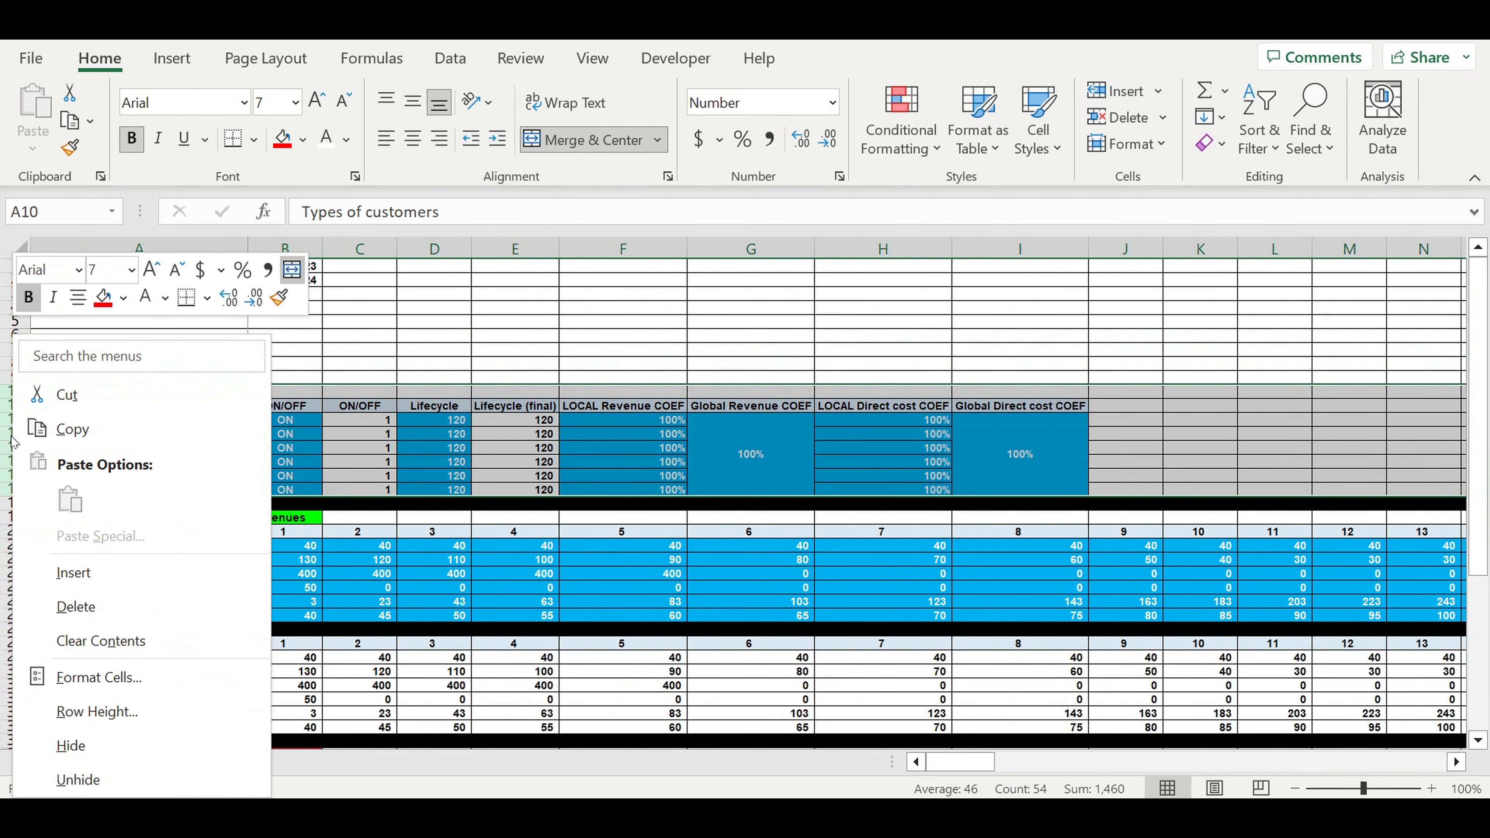
click(147, 571)
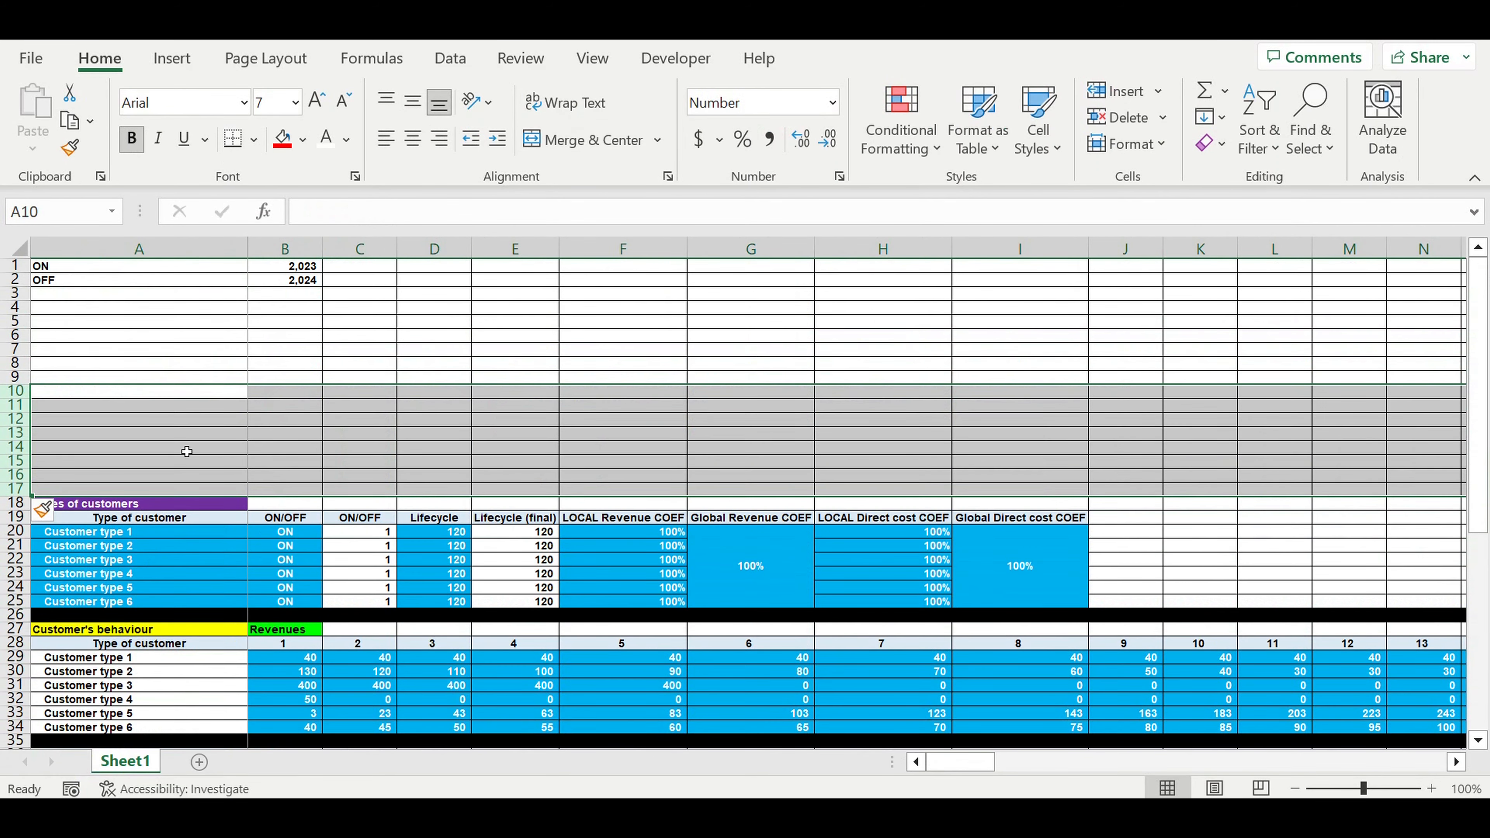
Format the year cells B1:B17 as numbers without a thousands separator.
click(306, 279)
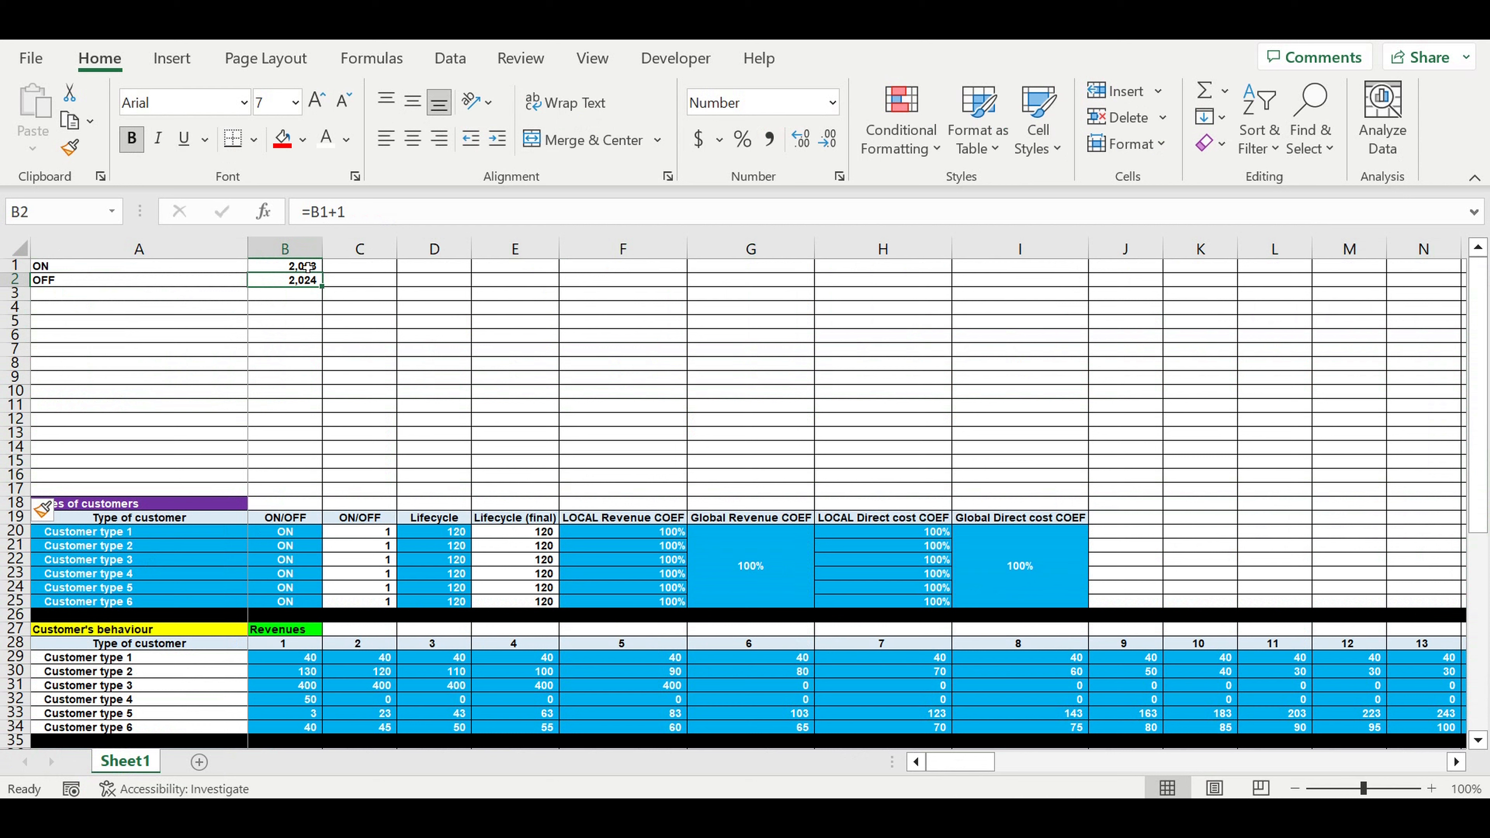
drag(309, 267, 288, 405)
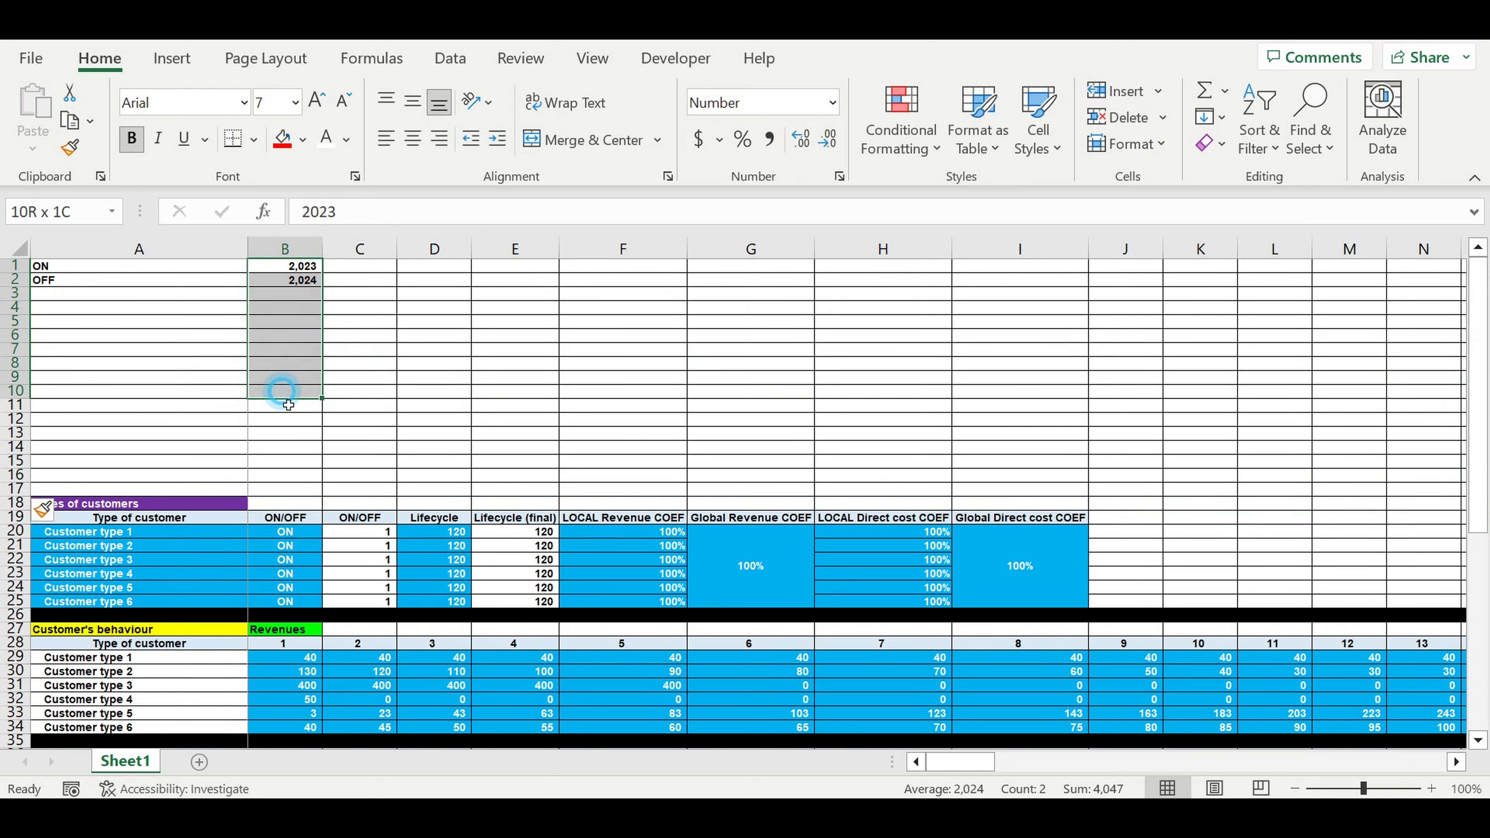
drag(288, 406, 281, 490)
right_click(273, 475)
click(365, 669)
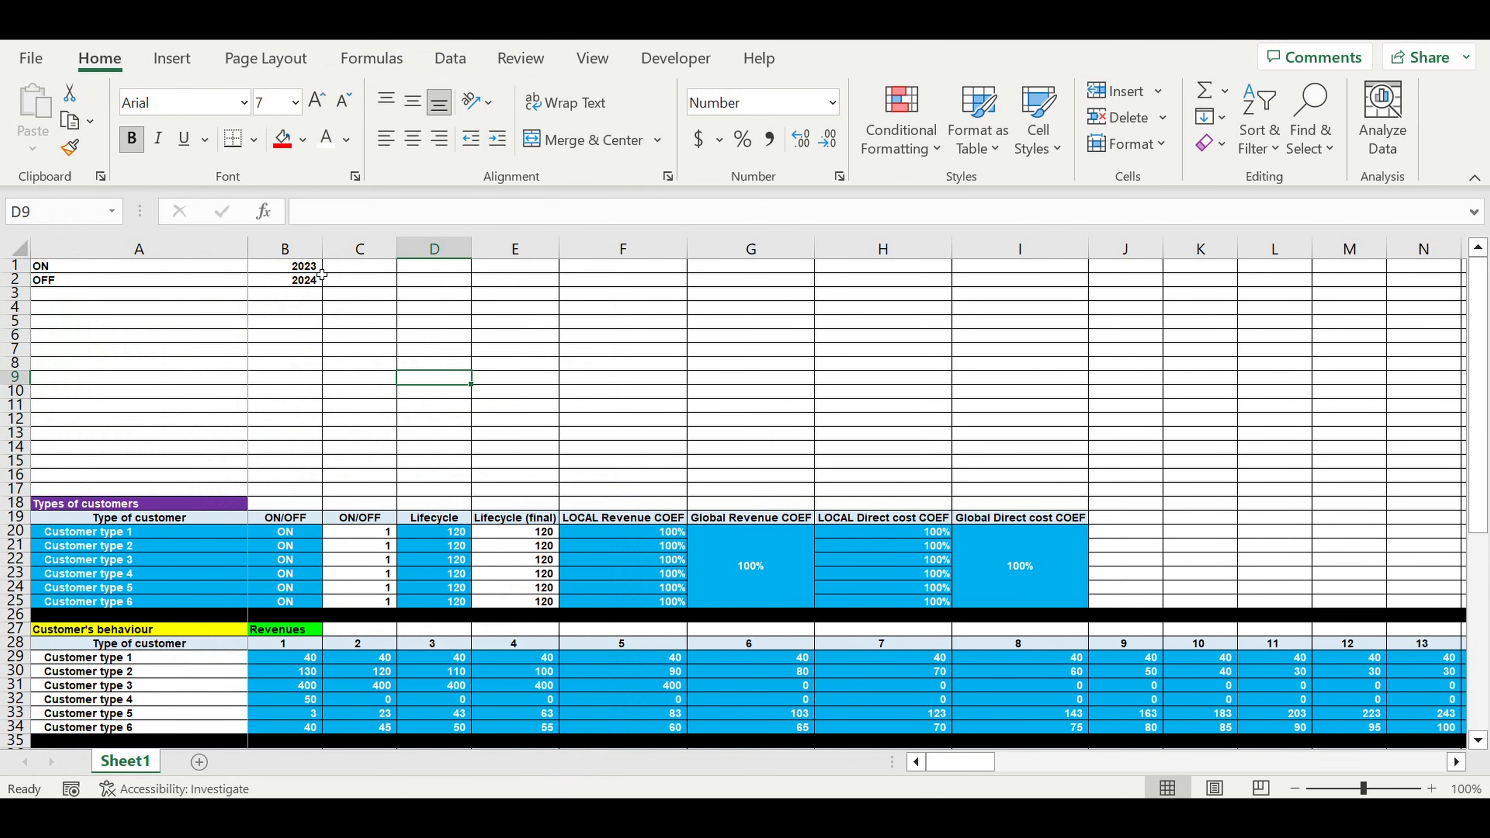
Mark the start year in B1 as an input cell with the light blue fill.
click(320, 270)
click(303, 139)
click(409, 360)
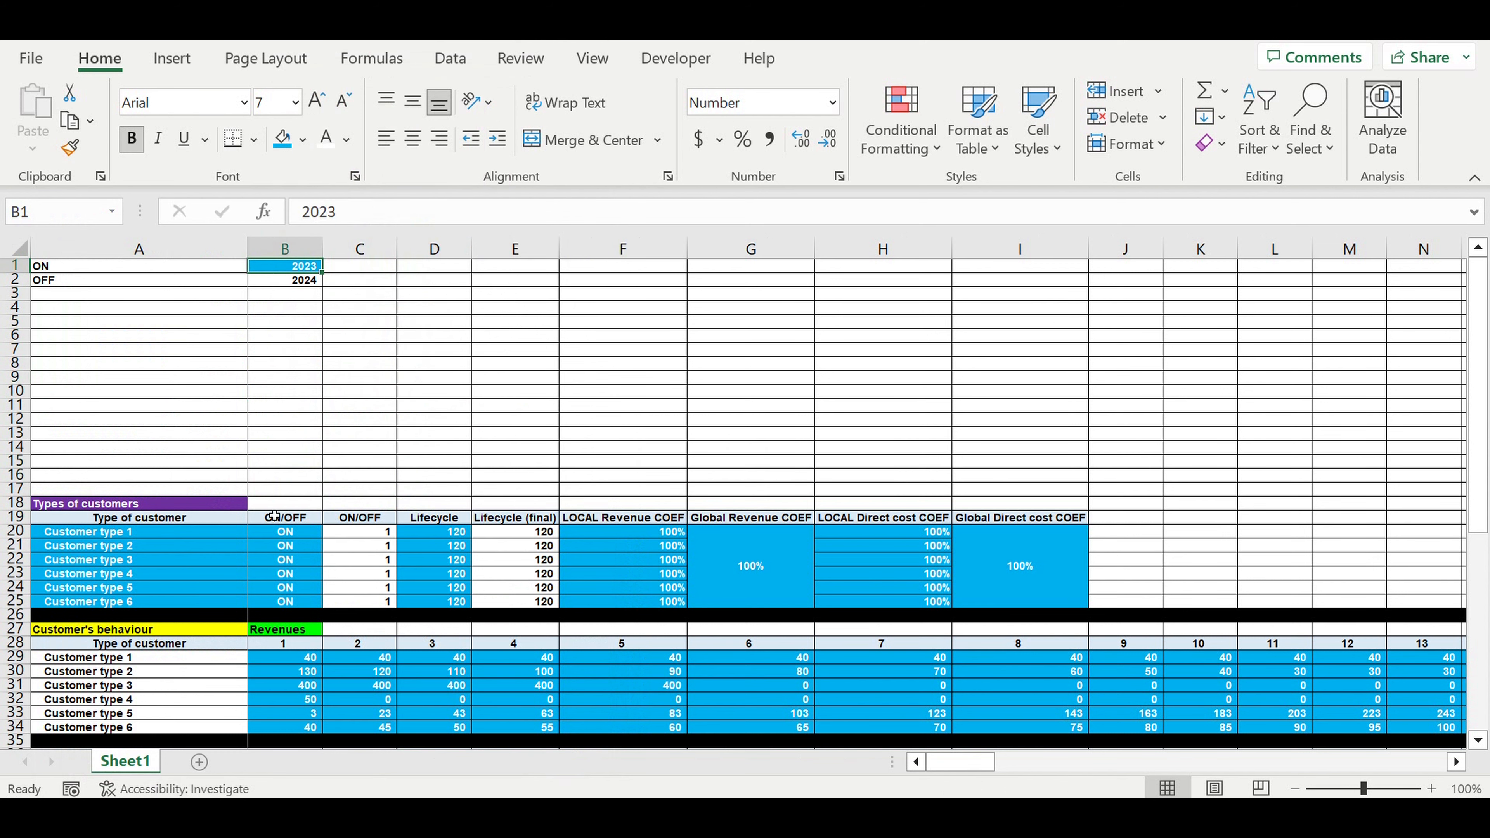
Extend the year list by filling the B2 formula down to B10.
click(293, 280)
drag(322, 286, 330, 413)
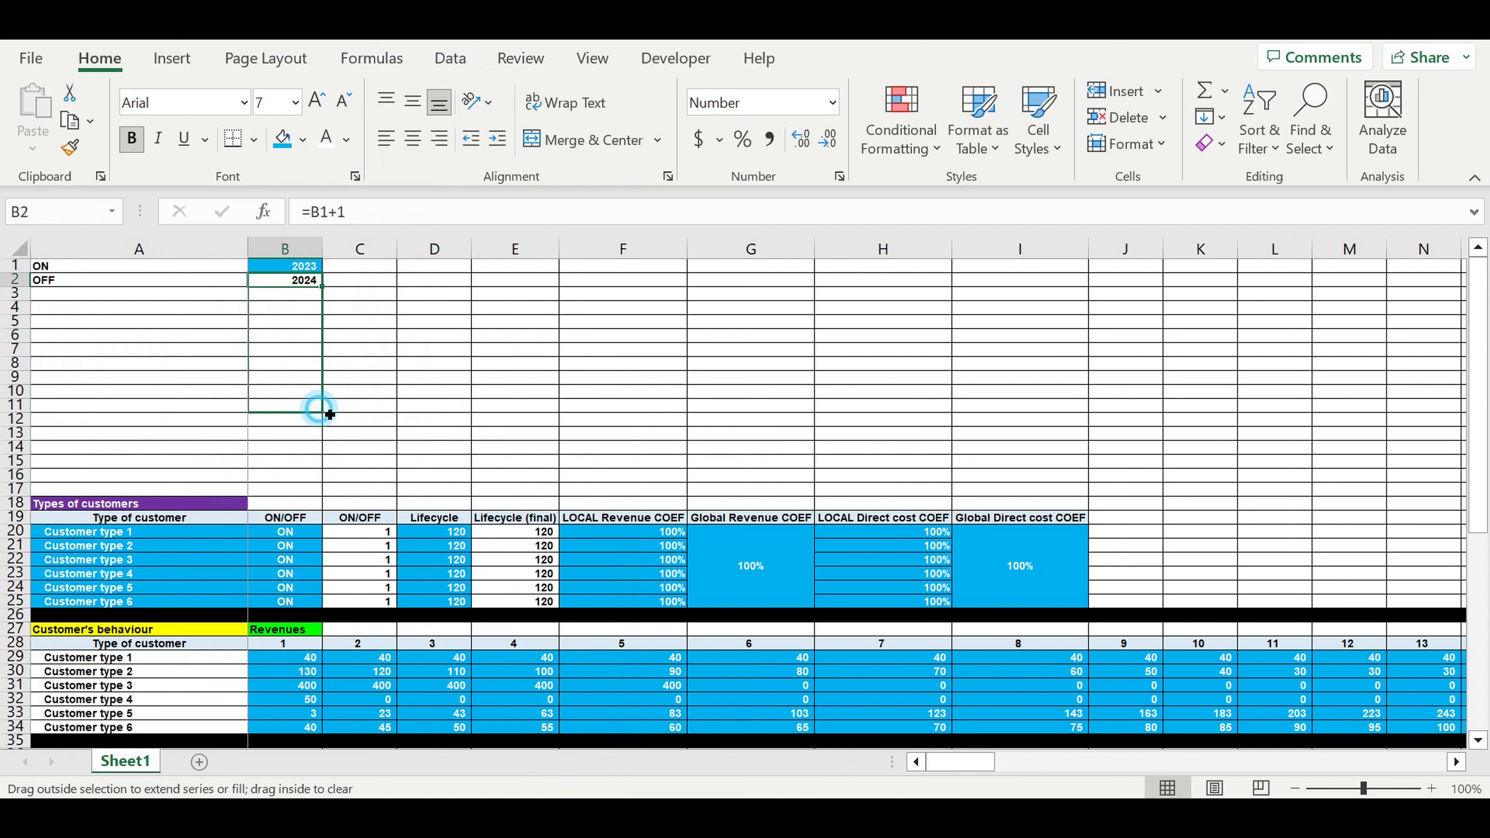
drag(330, 414, 327, 400)
click(434, 364)
Enter January in C1 and fill the month names down to December in C12.
click(385, 266)
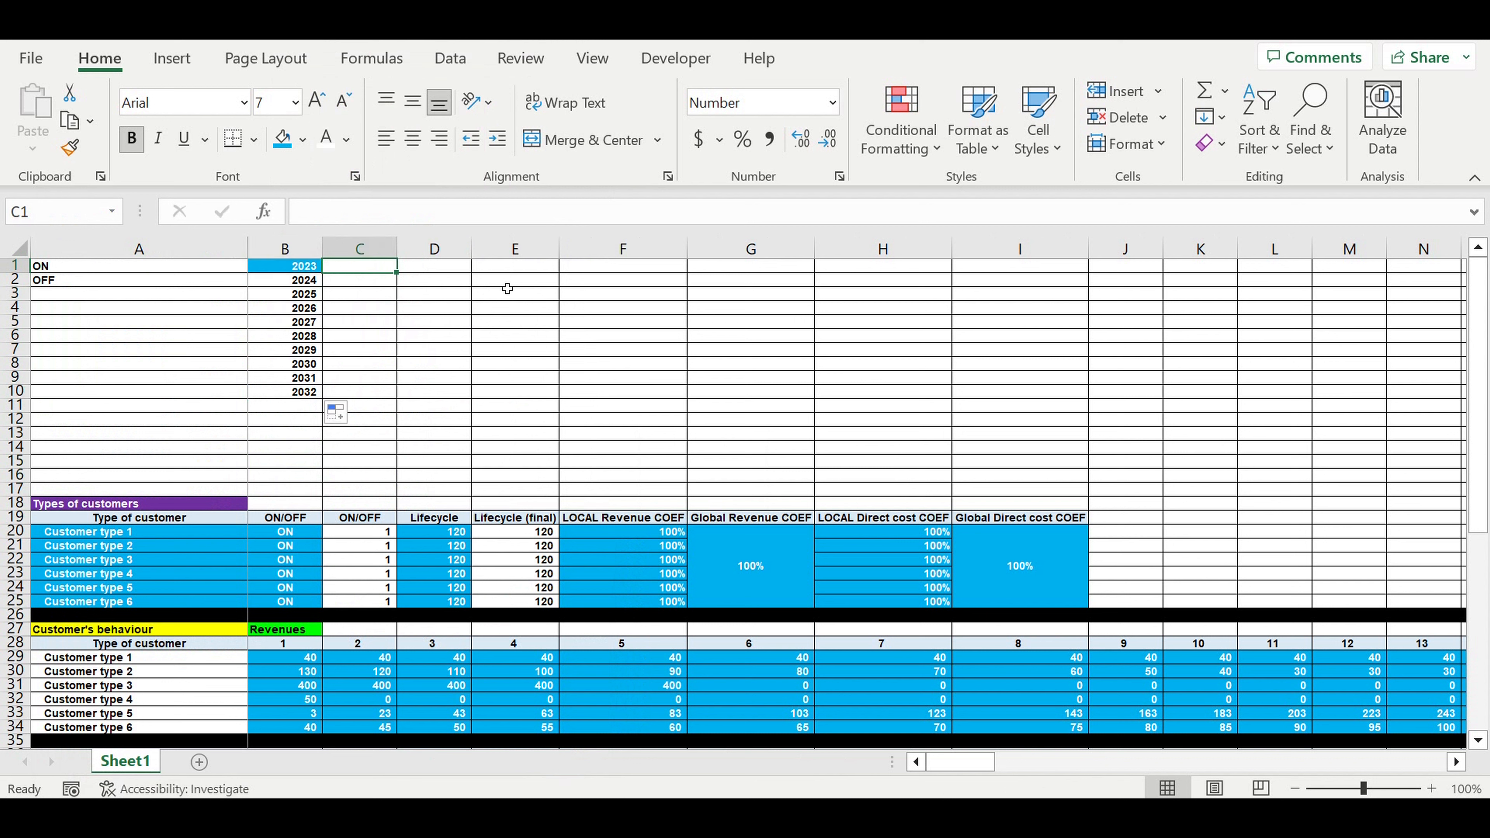
text(Janu)
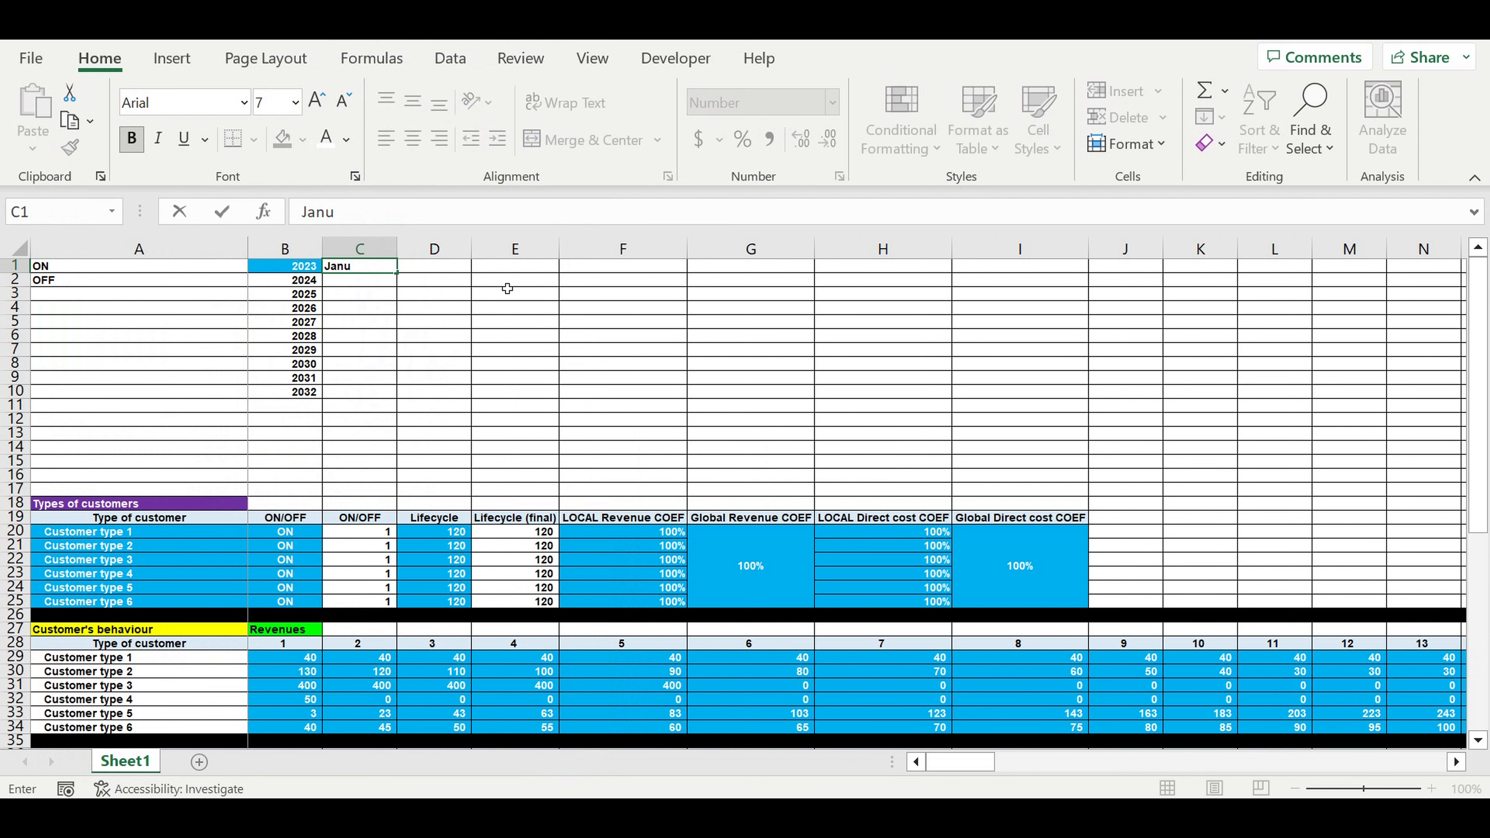
text(ary)
key(ctrl+Return)
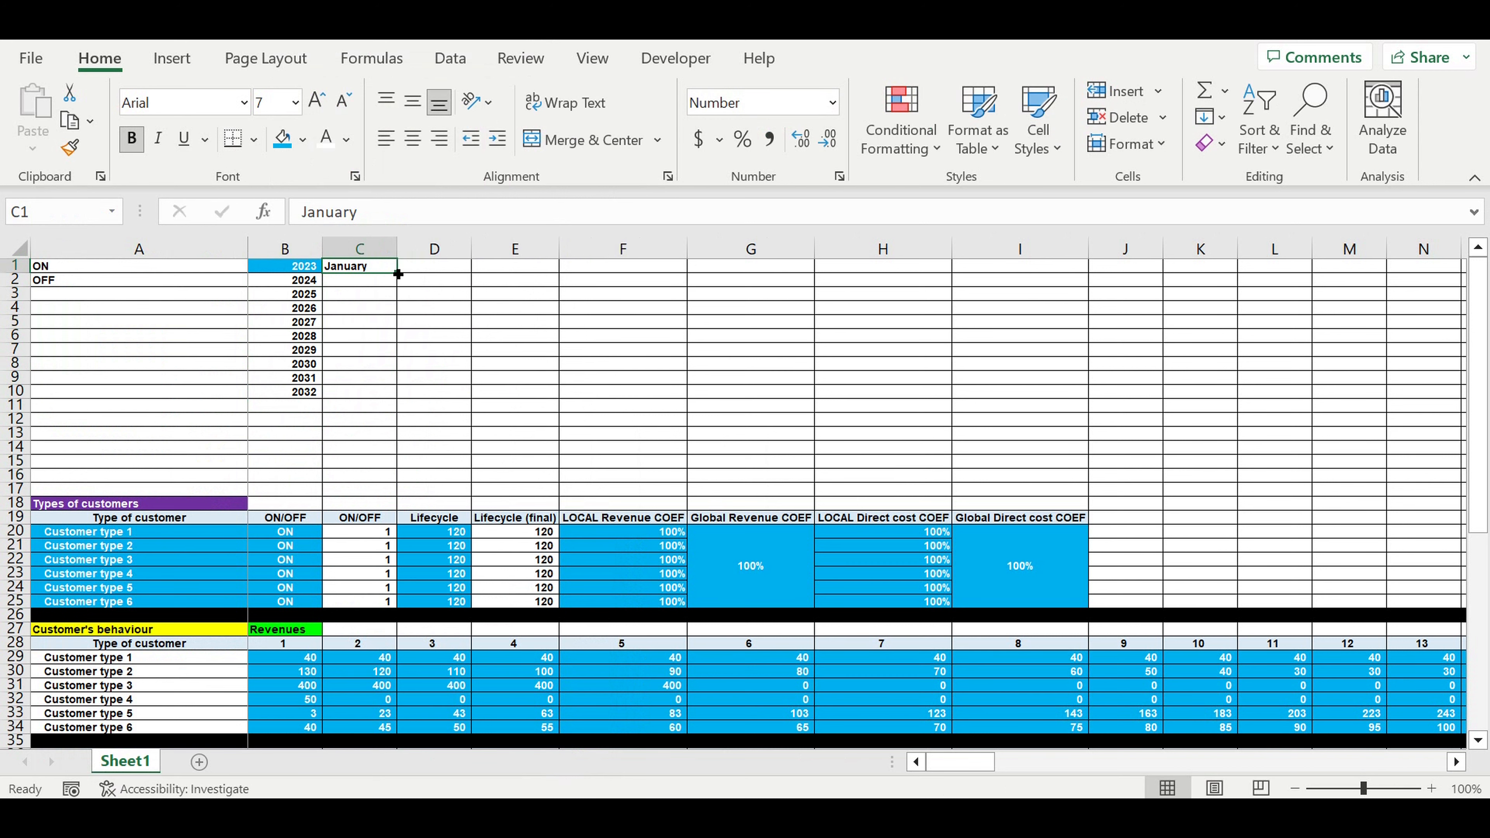
drag(398, 274, 398, 420)
click(516, 406)
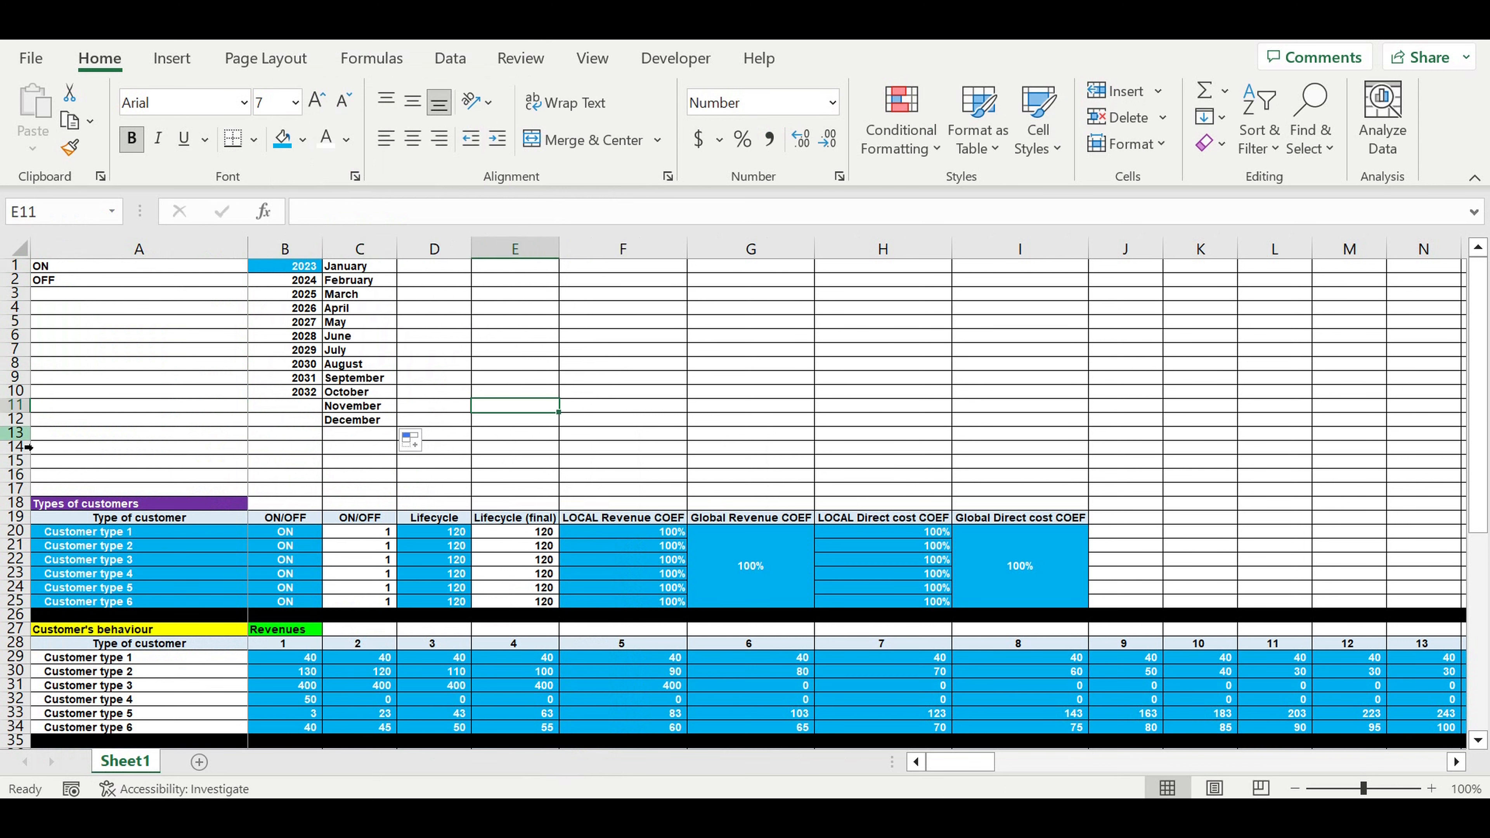
Fill row 13 with black as a divider below the year and month lists.
click(23, 434)
click(303, 140)
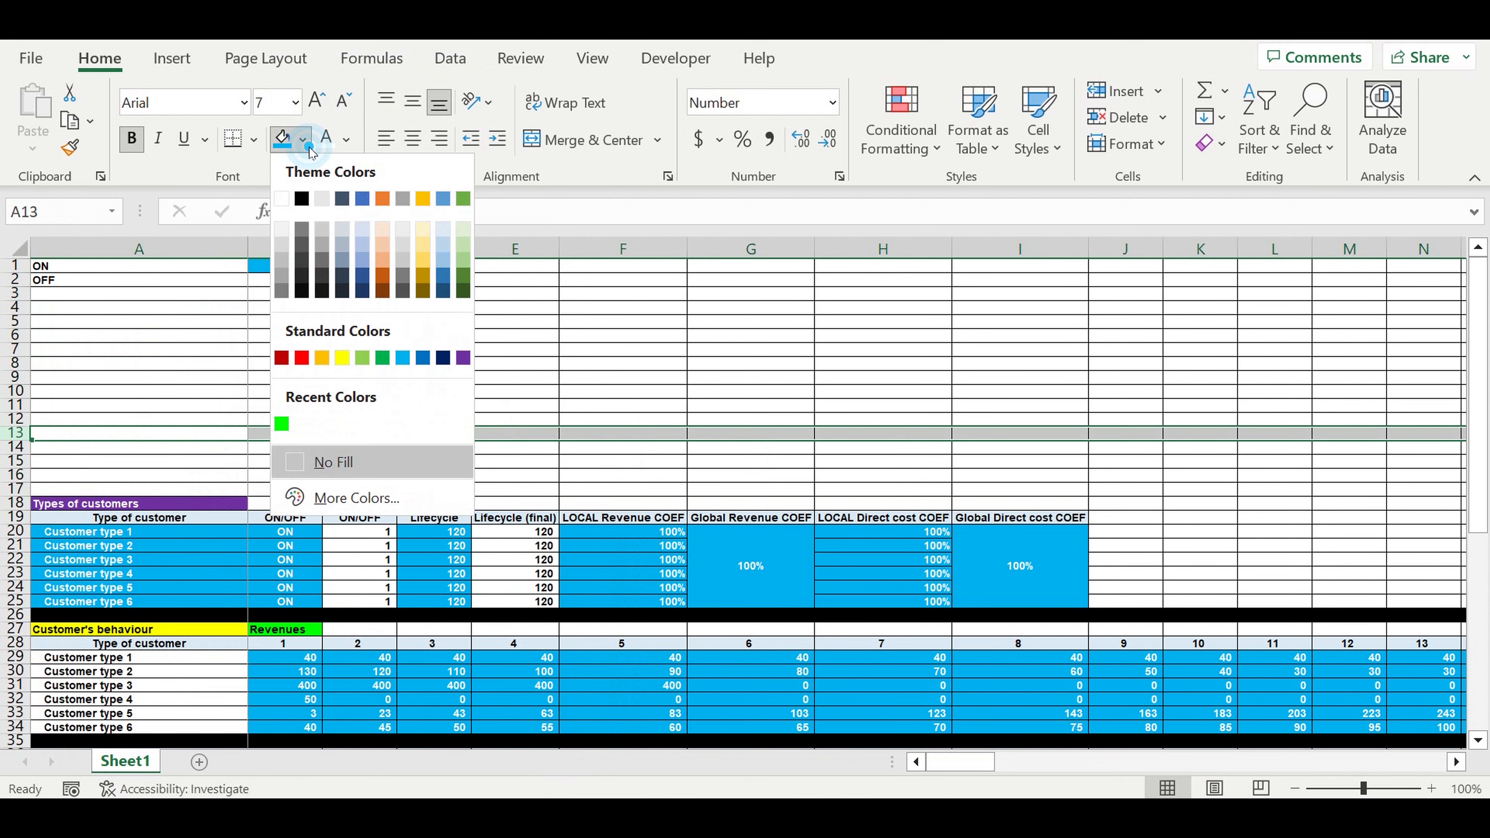
click(302, 199)
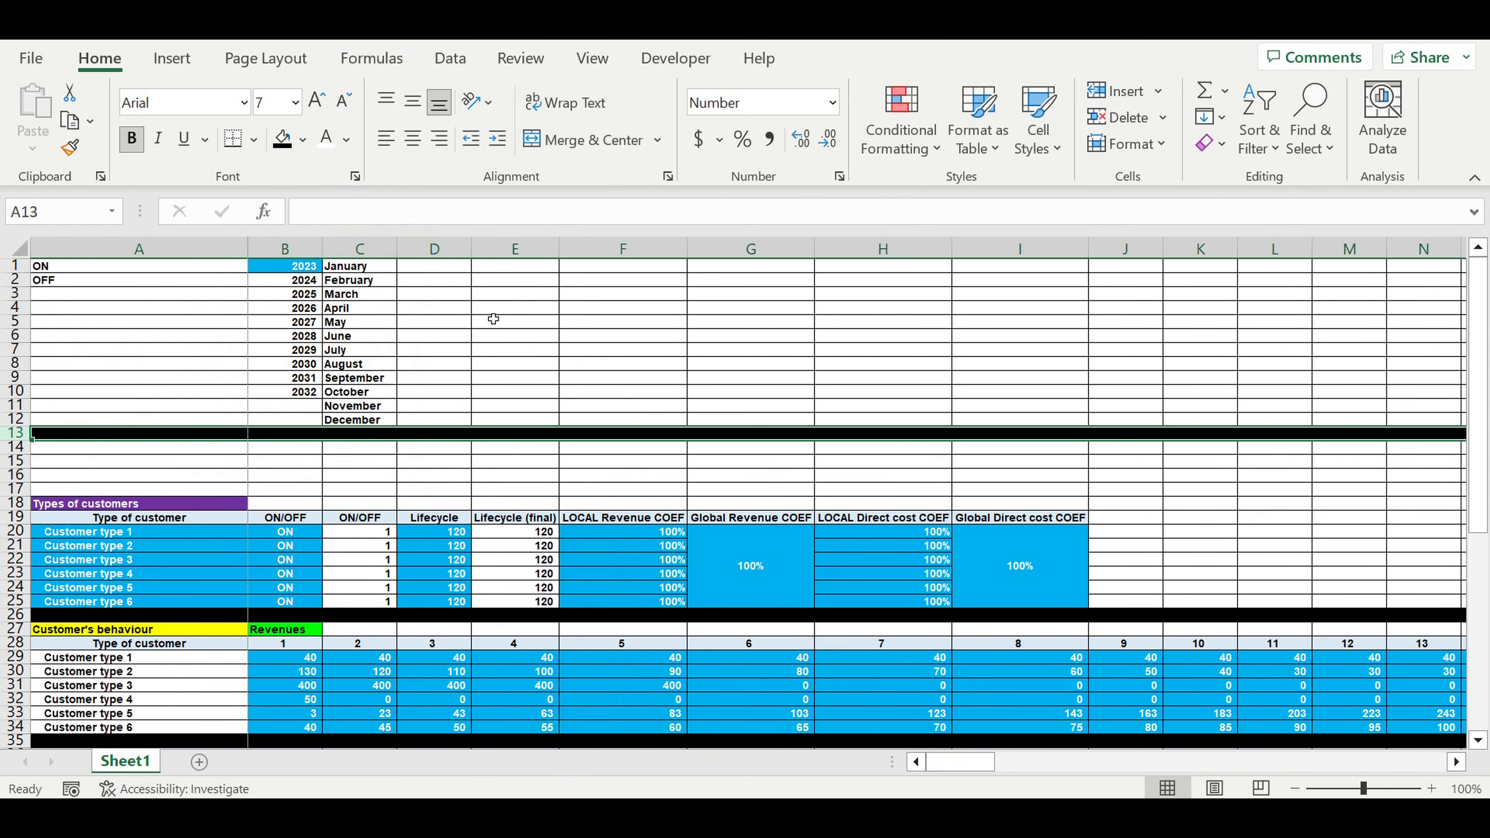
click(493, 311)
Enter the heading Timeline in A61, below the Direct costs block.
scroll(342, 580, down, 12)
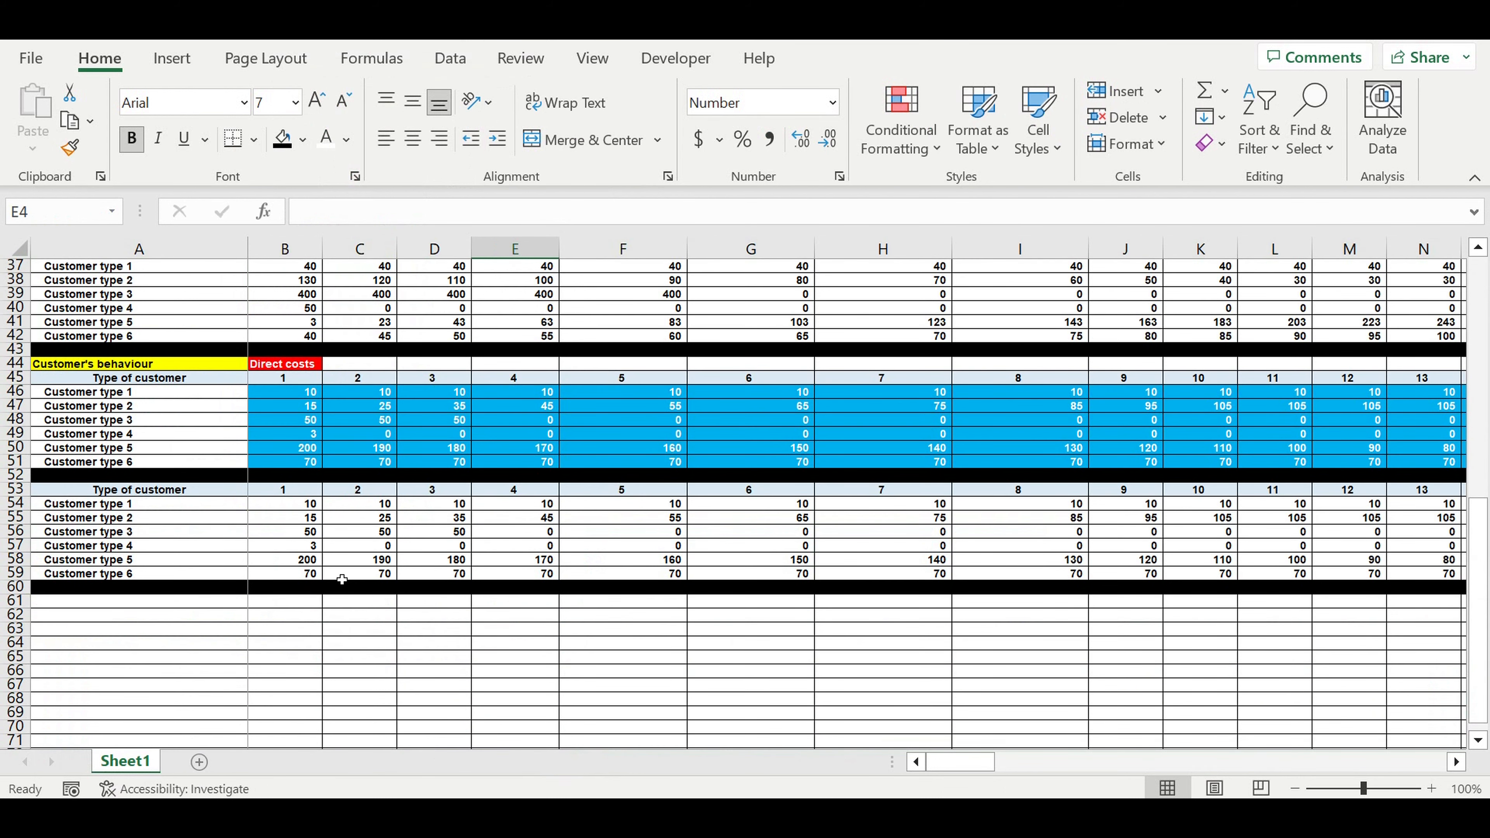
click(199, 603)
text(Timelin)
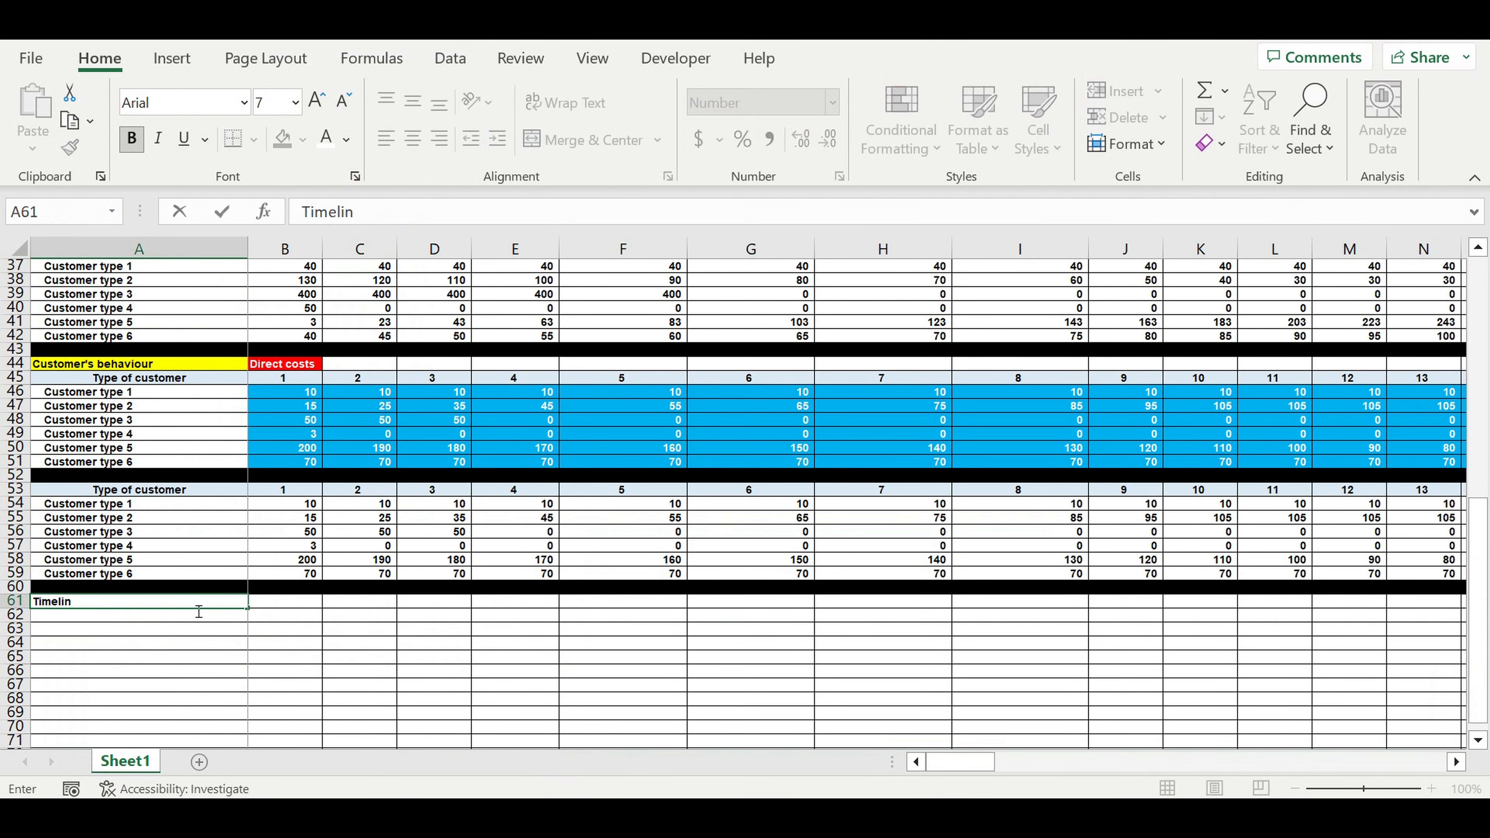
text(e)
key(Return)
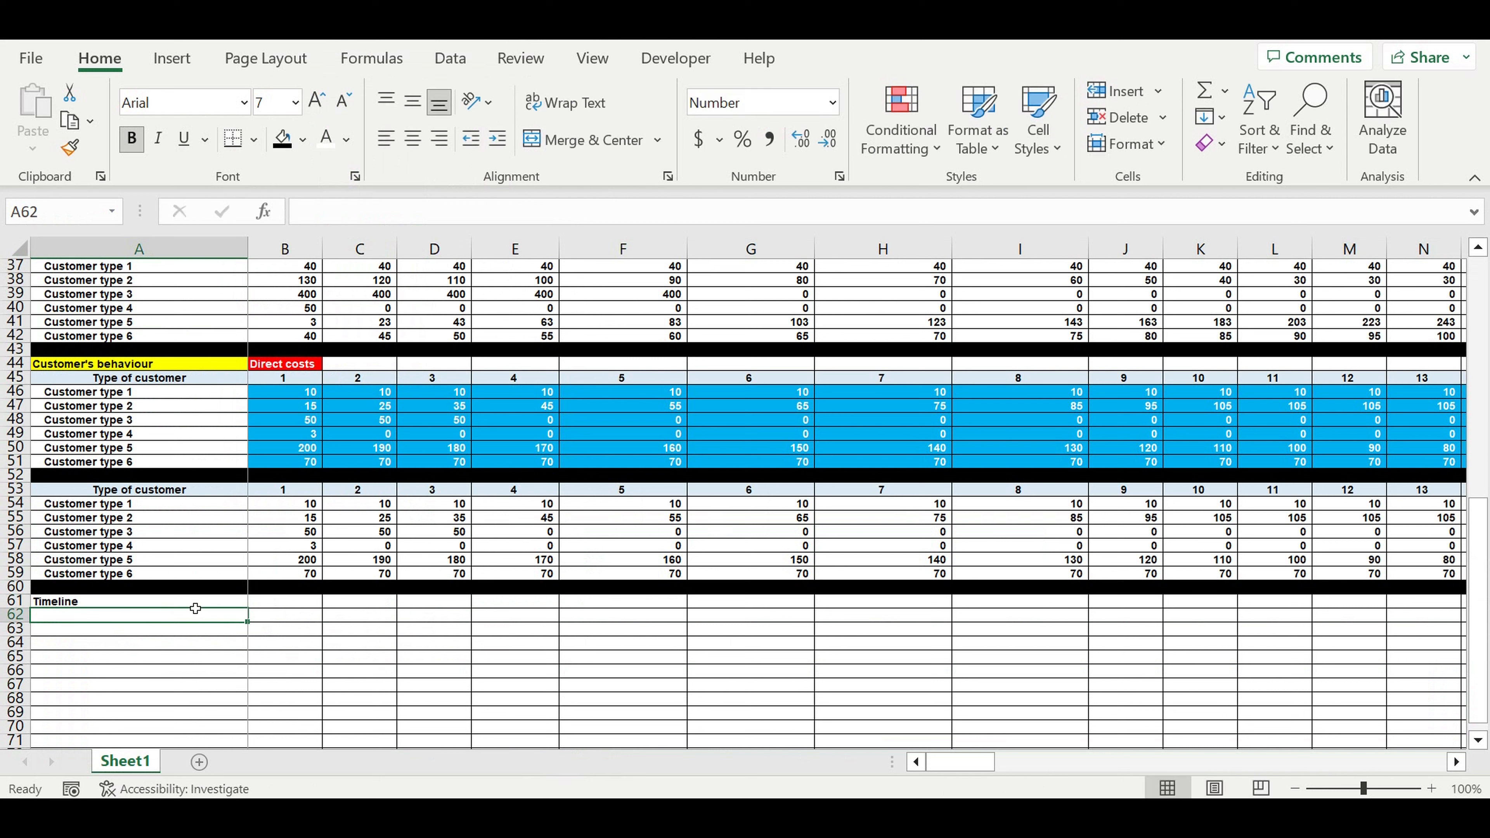
Enter January in B62 below the Timeline heading row and centre it.
key(Right)
text(Januar)
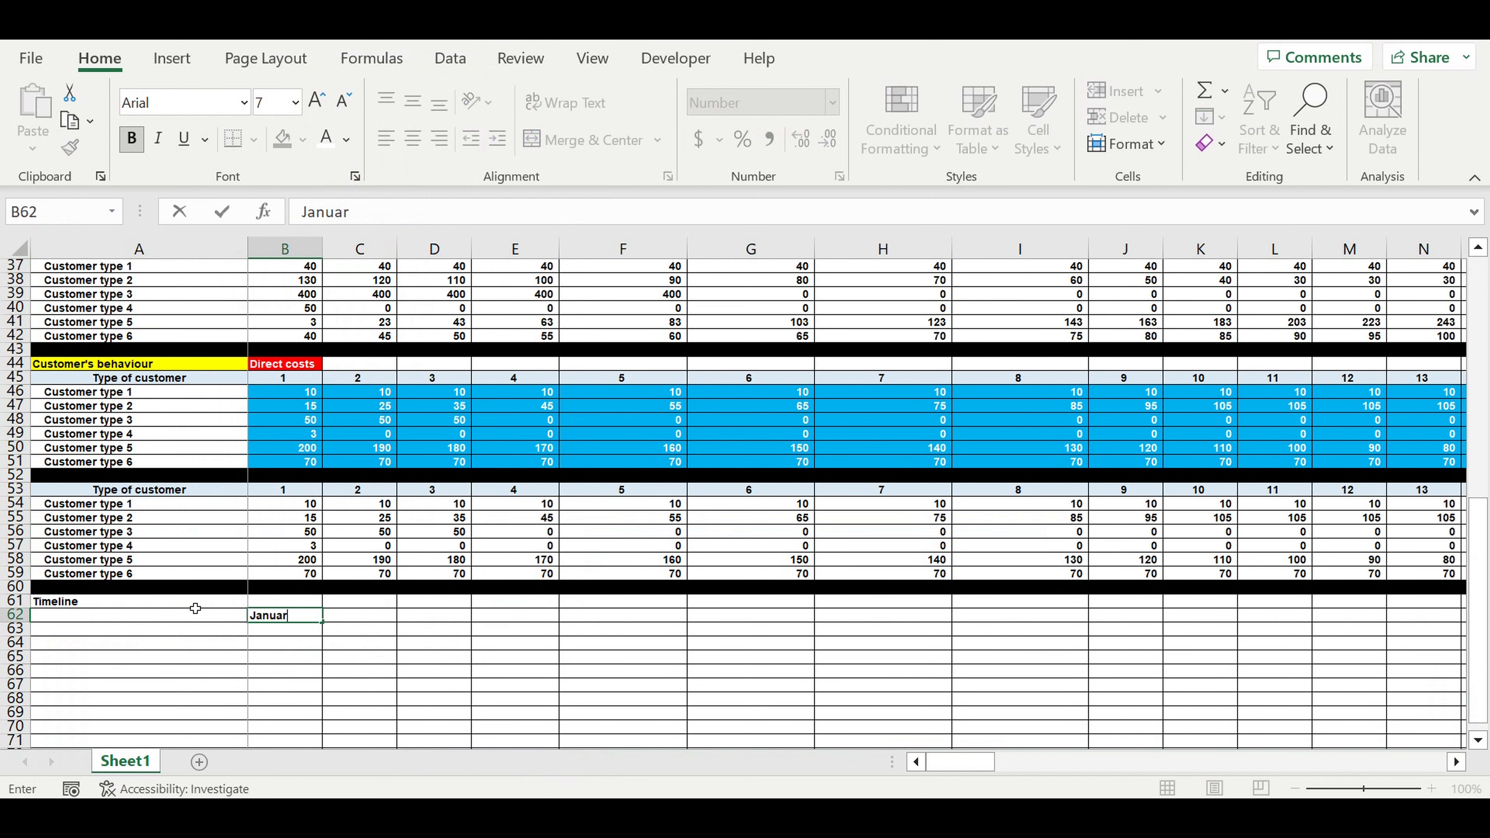
text(y)
key(ctrl+Return)
click(413, 139)
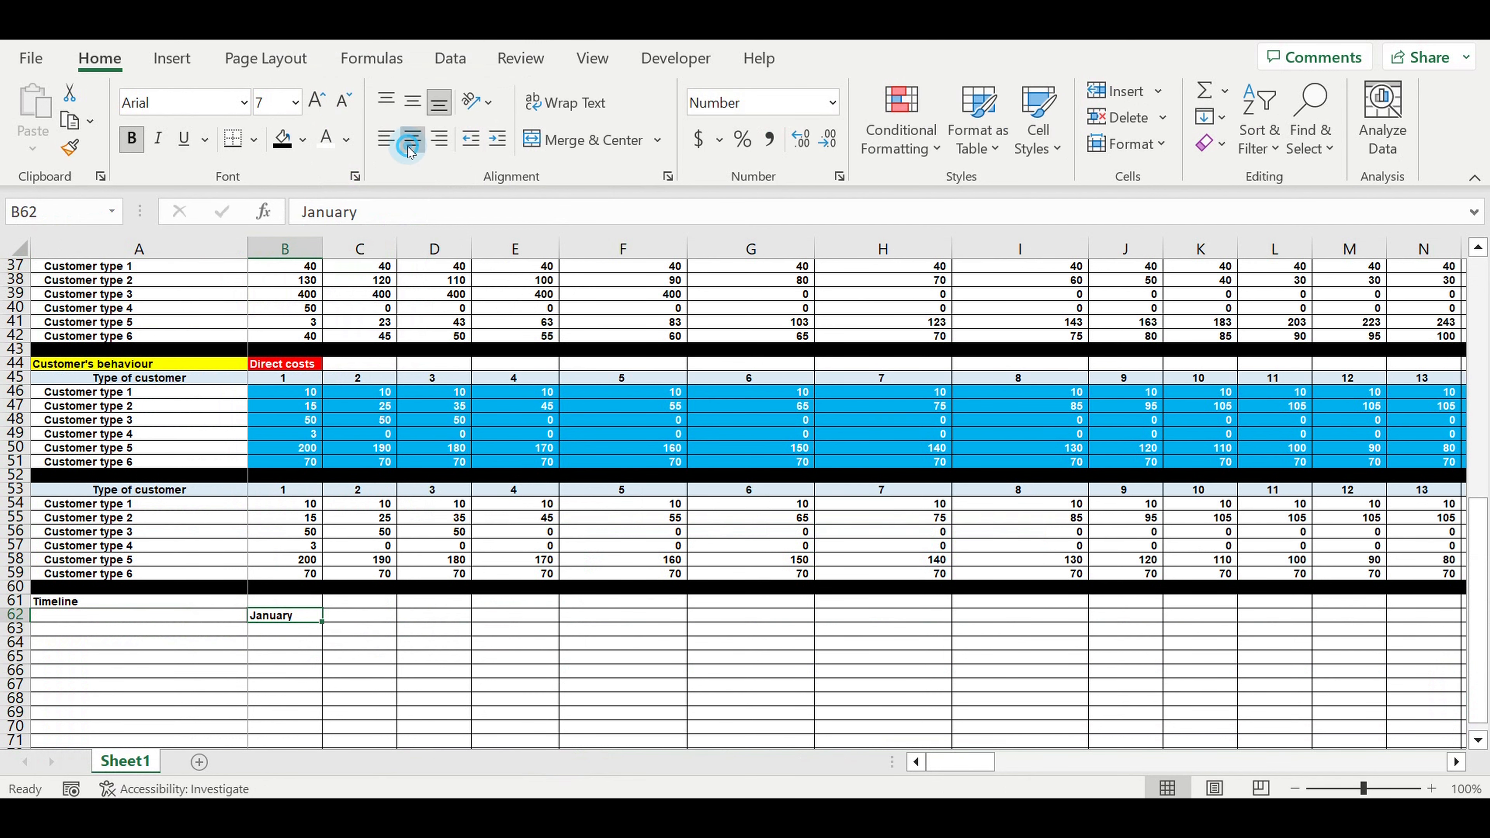
Fill the month names from B62 across row 62 to column DQ, matching the 120 periods above.
drag(322, 621, 1485, 470)
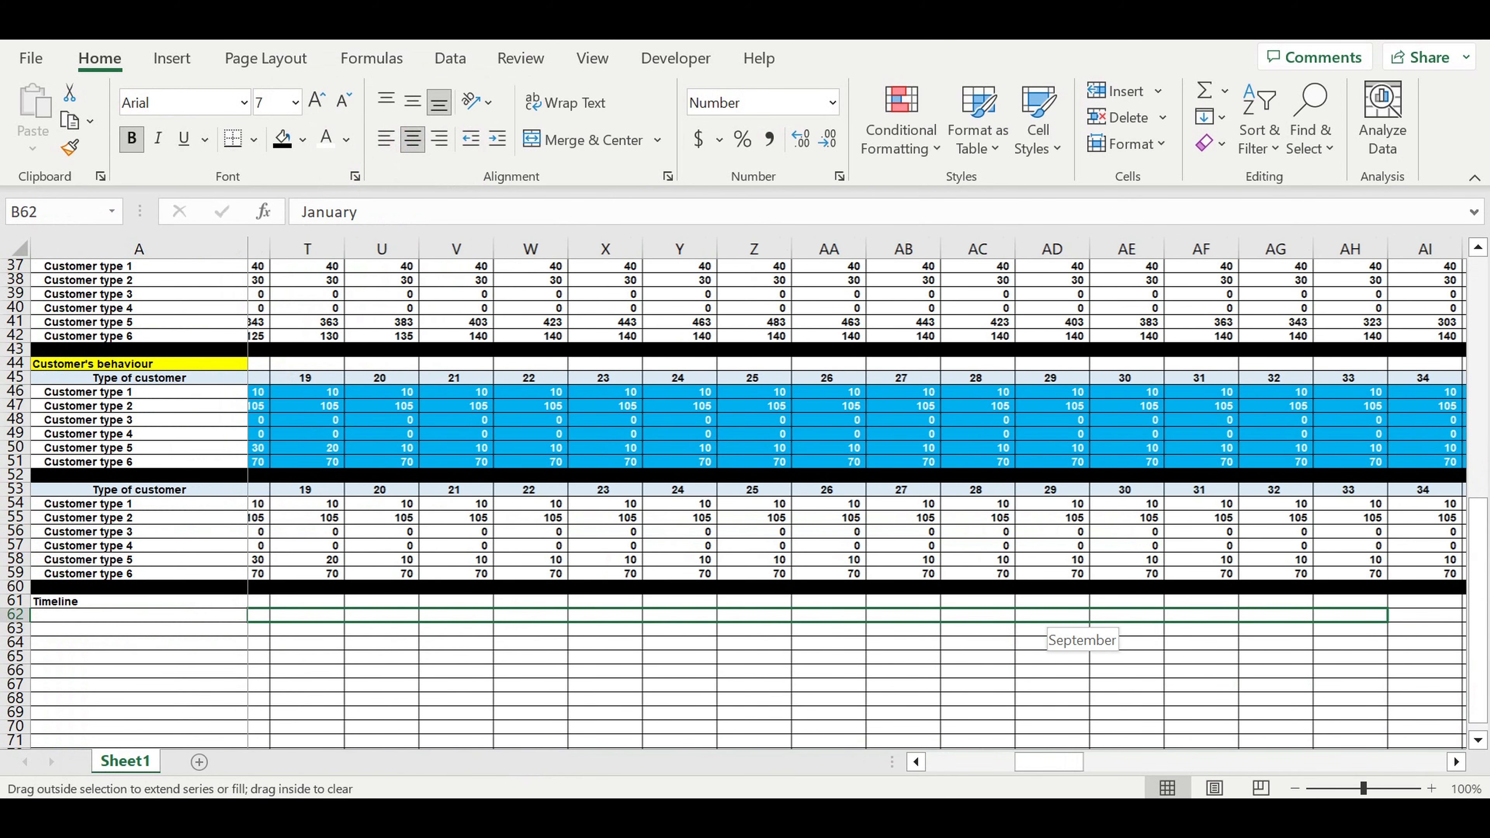
drag(1484, 470, 1484, 469)
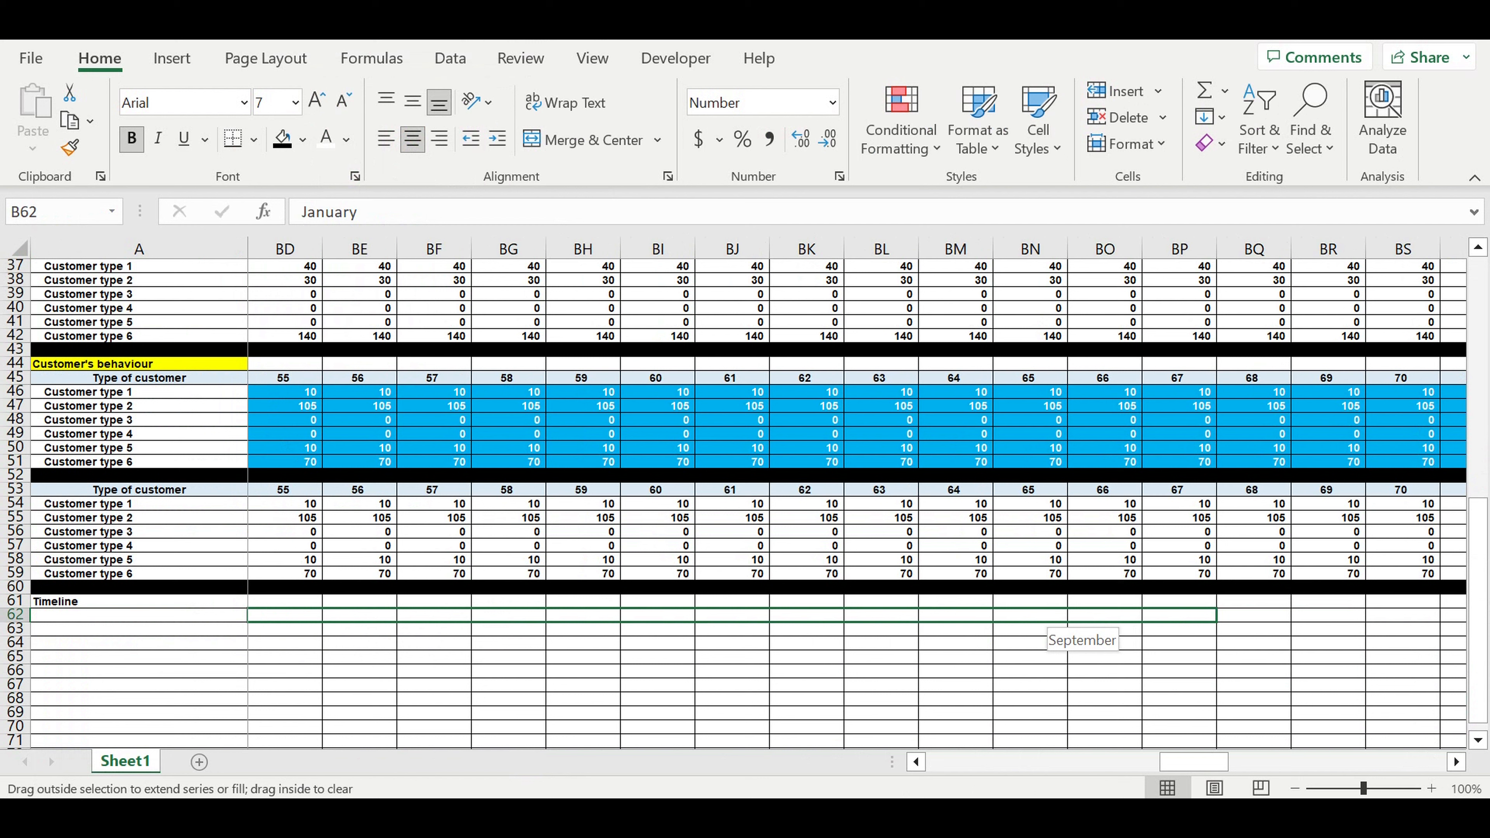
drag(1485, 469, 1300, 499)
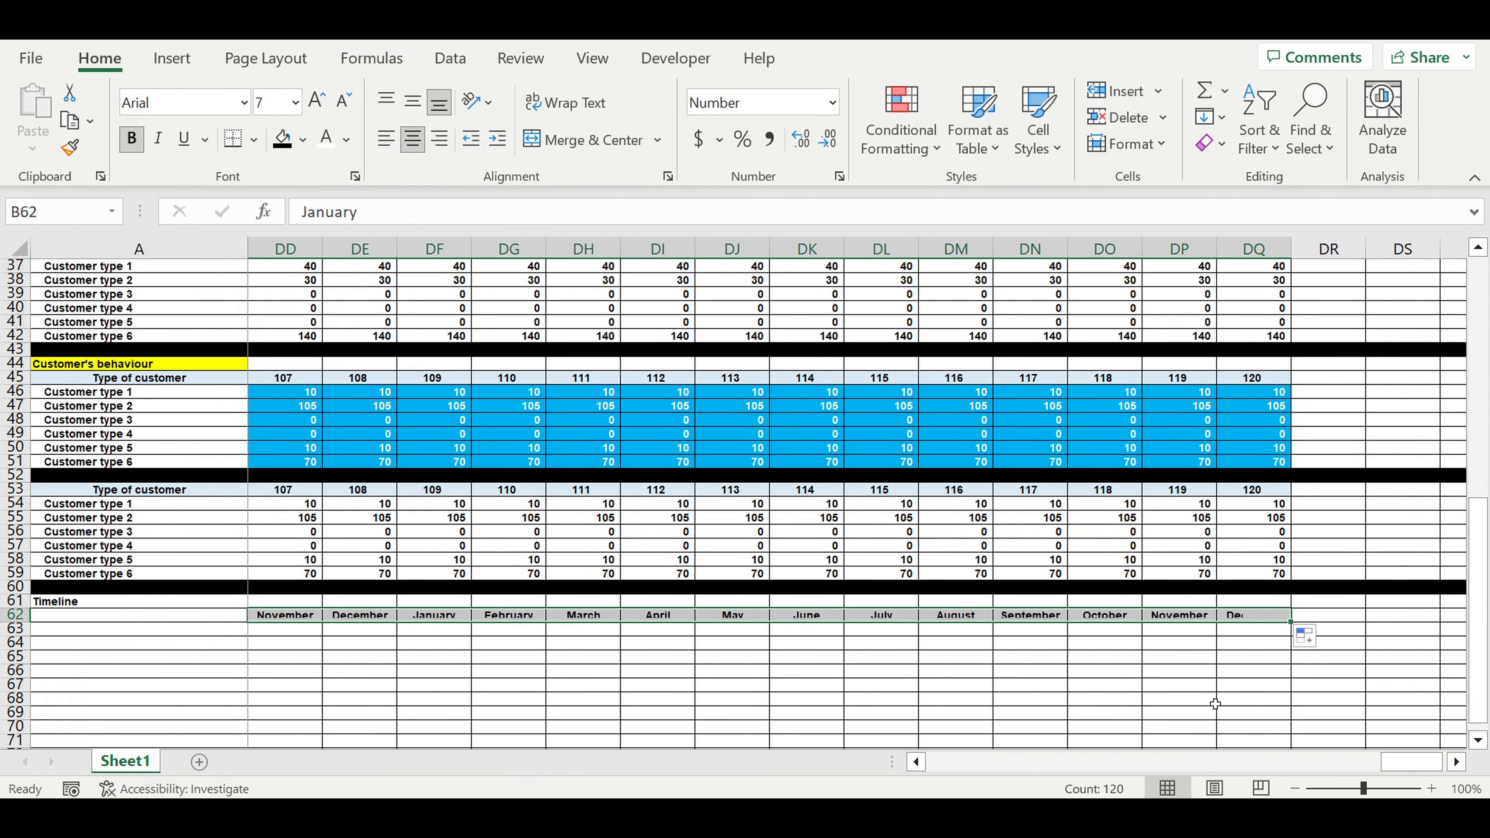
click(1215, 704)
Link the first timeline year in B61 to the start year with the formula =B1.
drag(1412, 762, 710, 789)
click(286, 601)
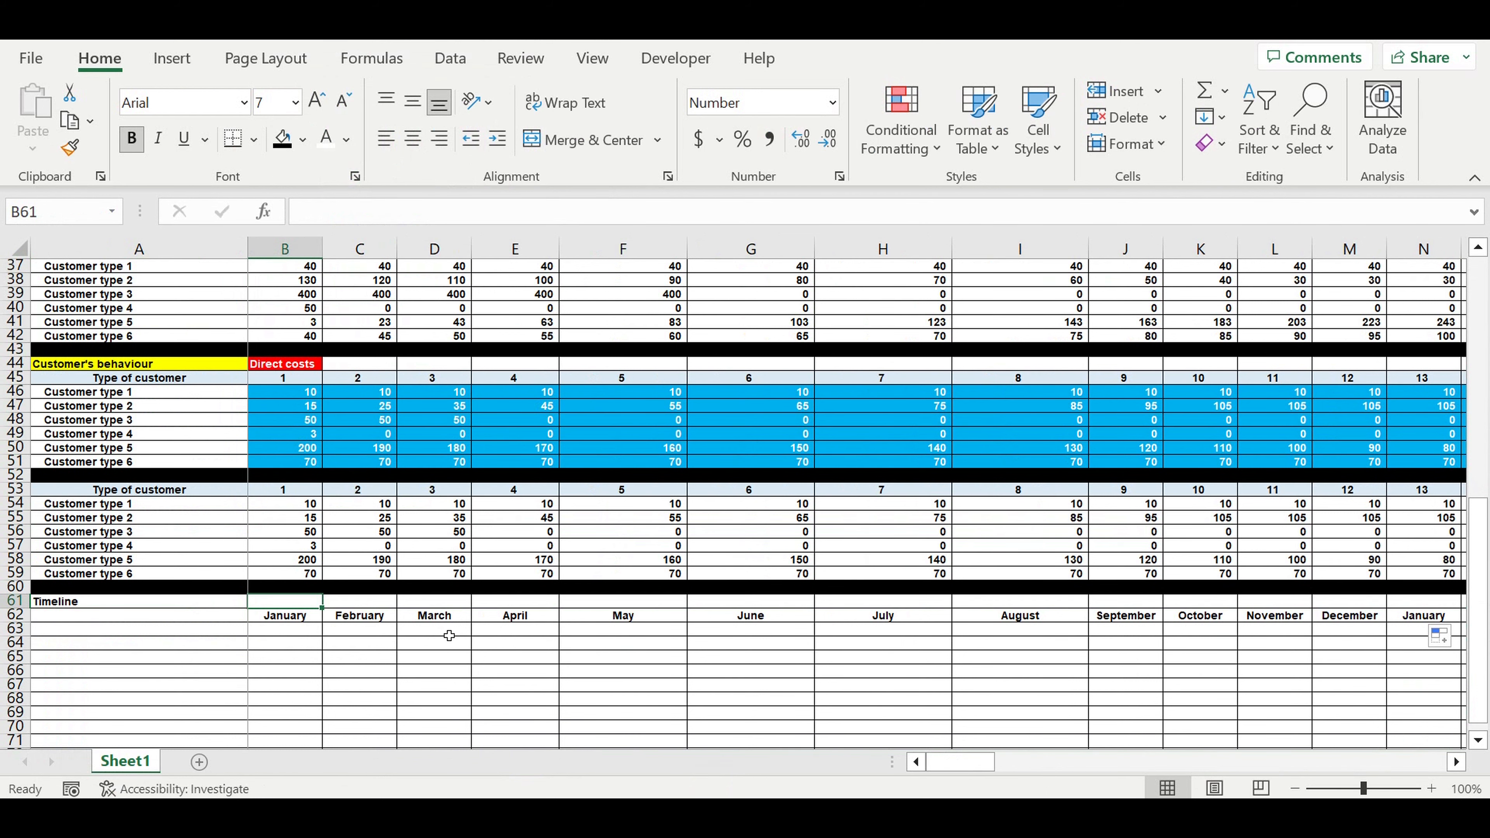
text(=)
scroll(449, 636, up, 12)
click(289, 271)
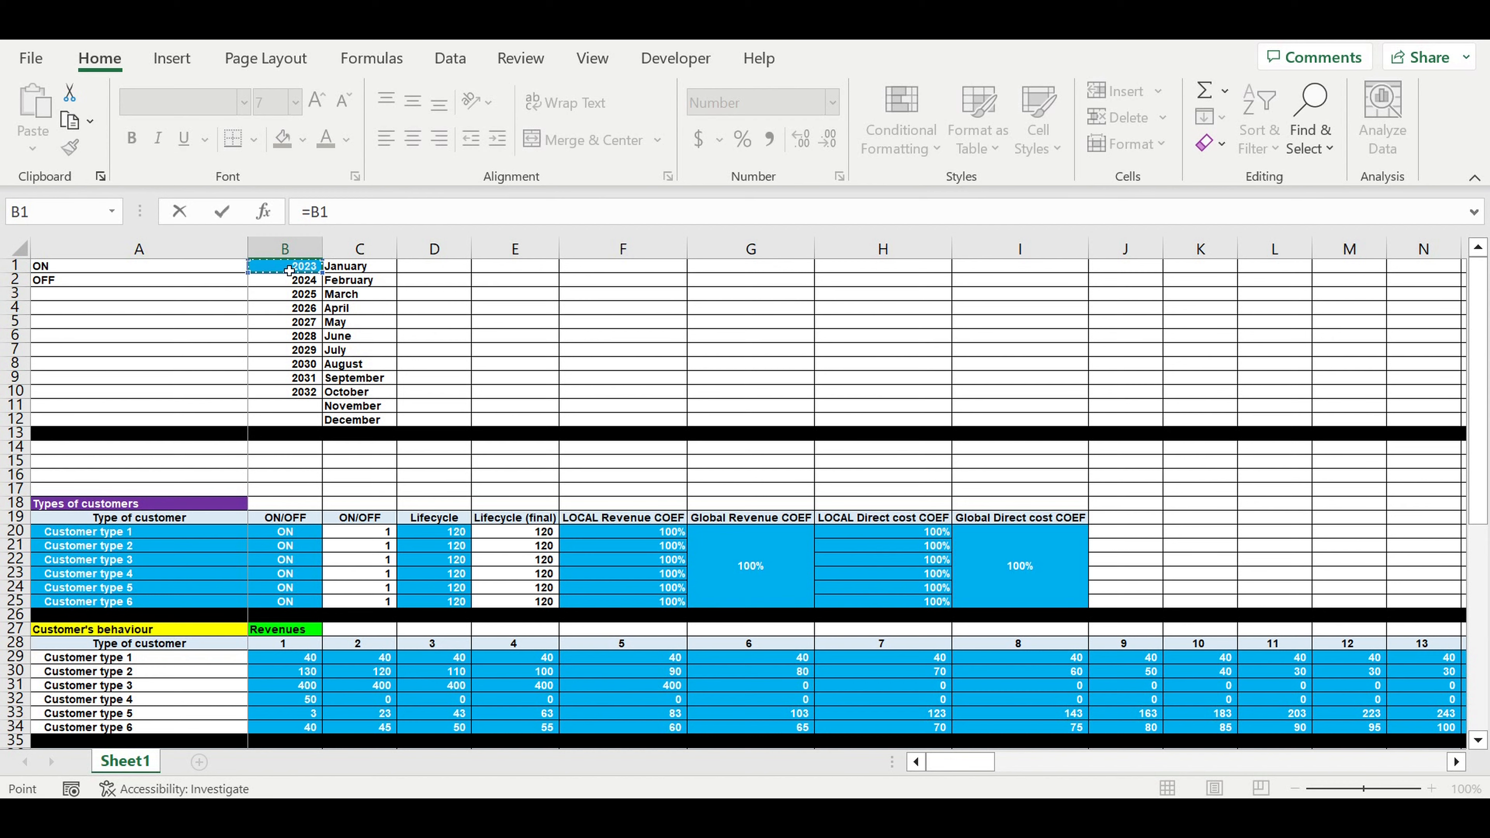
key(Return)
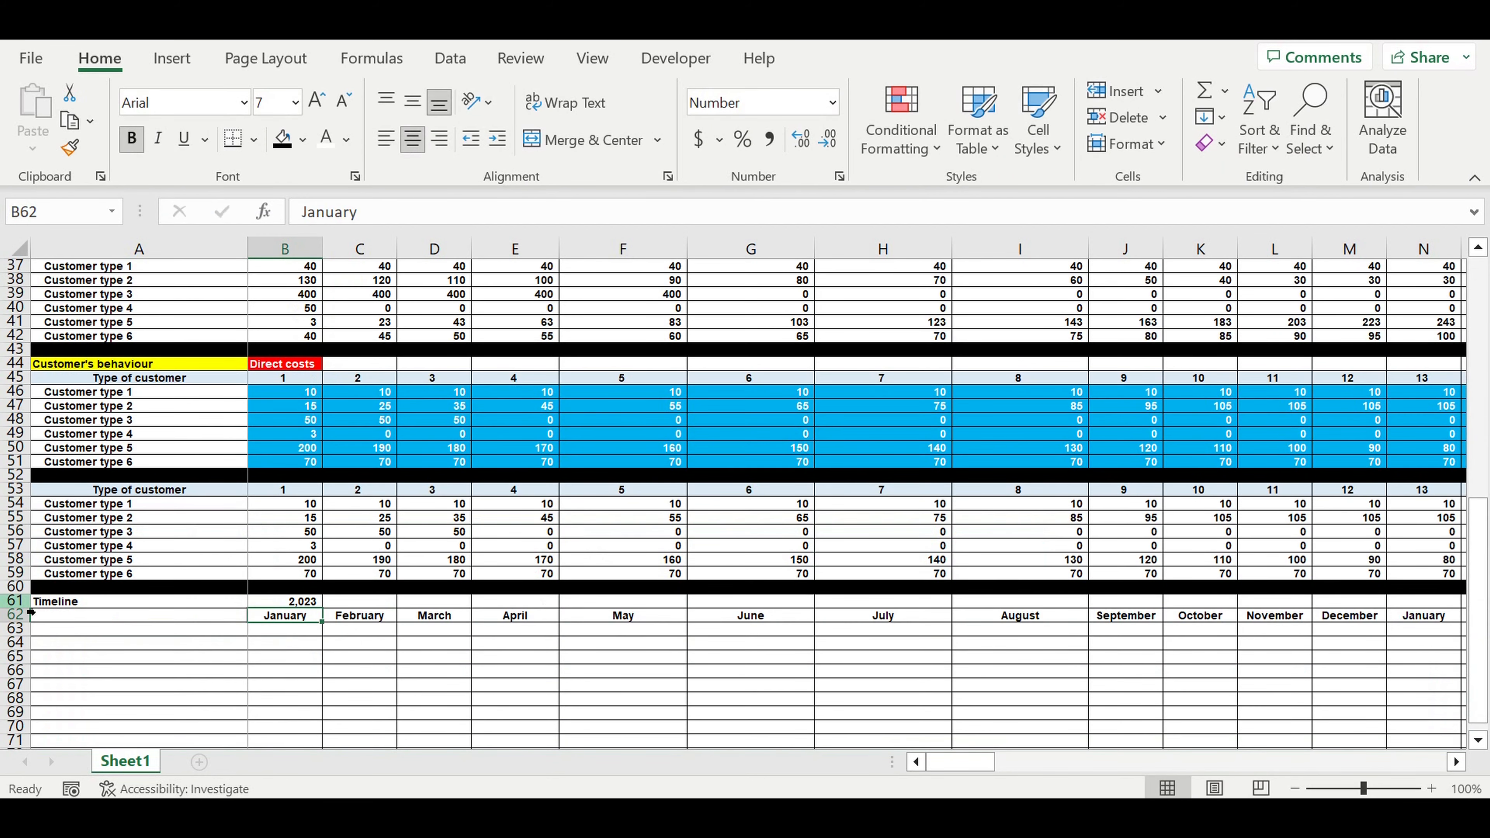
Format row 61 as numbers without a thousands separator and centre the year in B61.
right_click(24, 605)
click(87, 489)
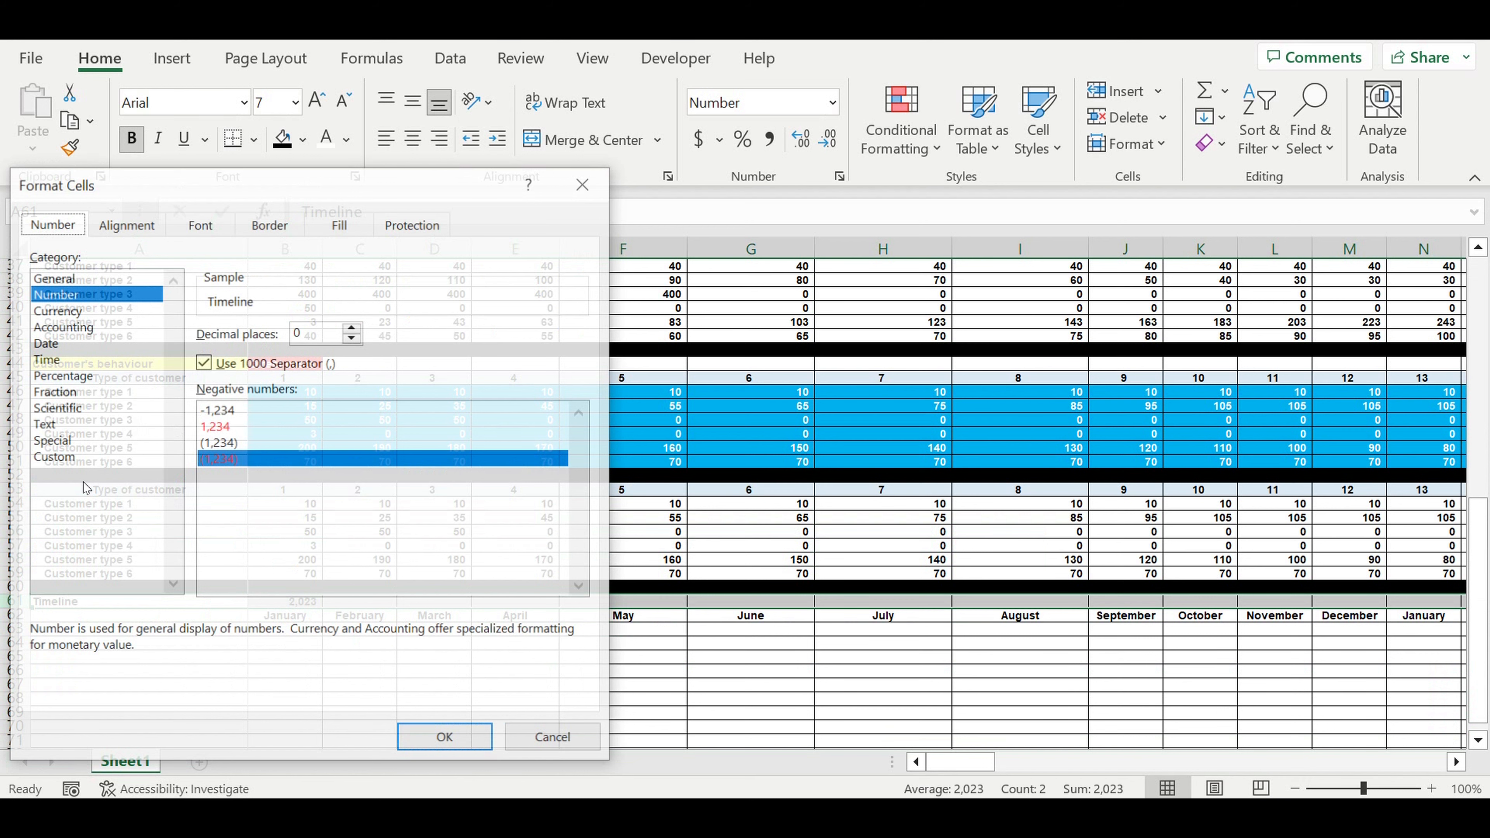
click(204, 363)
click(445, 736)
click(285, 601)
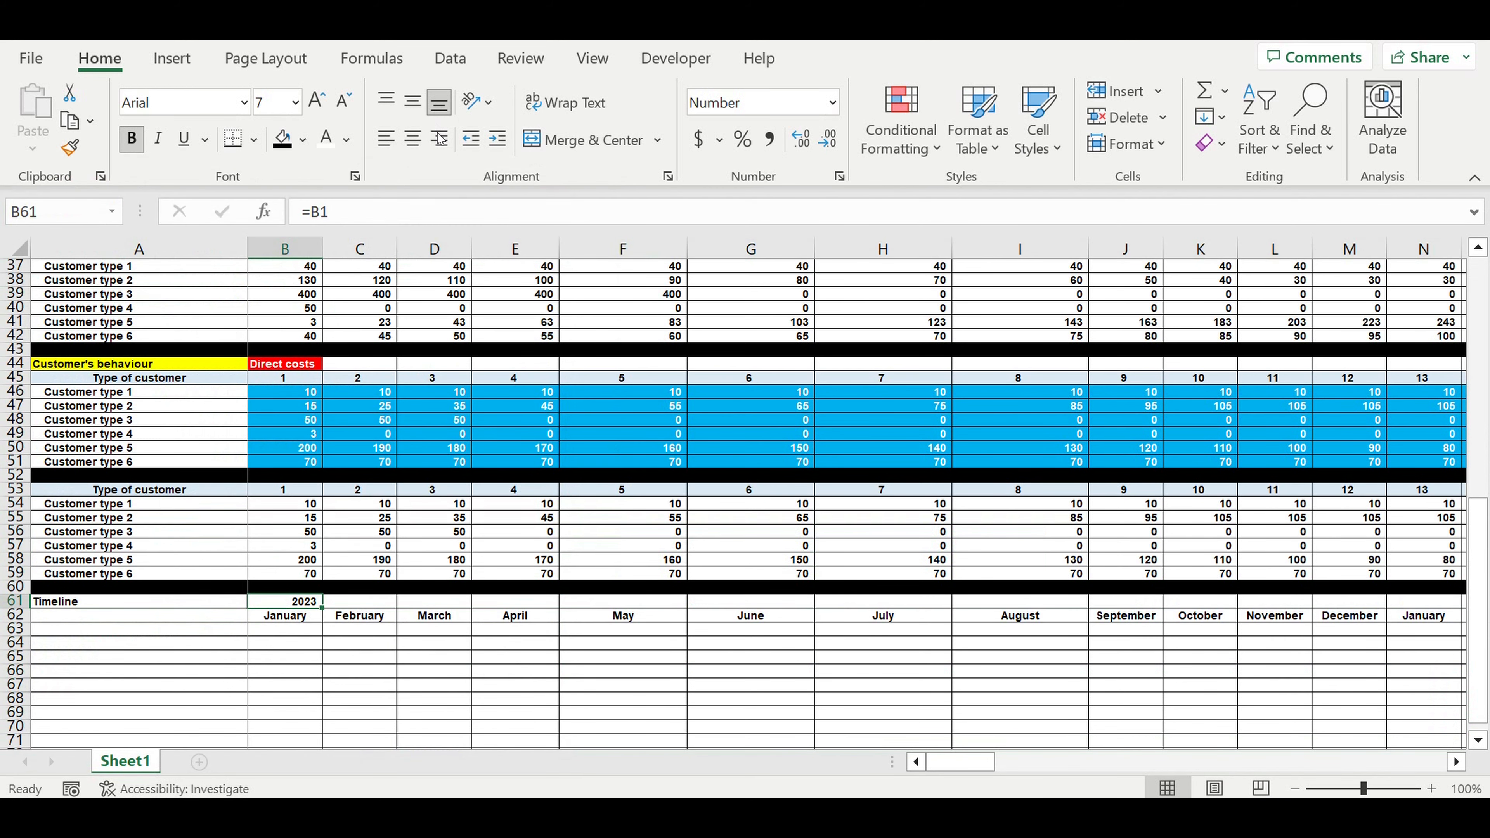
click(413, 139)
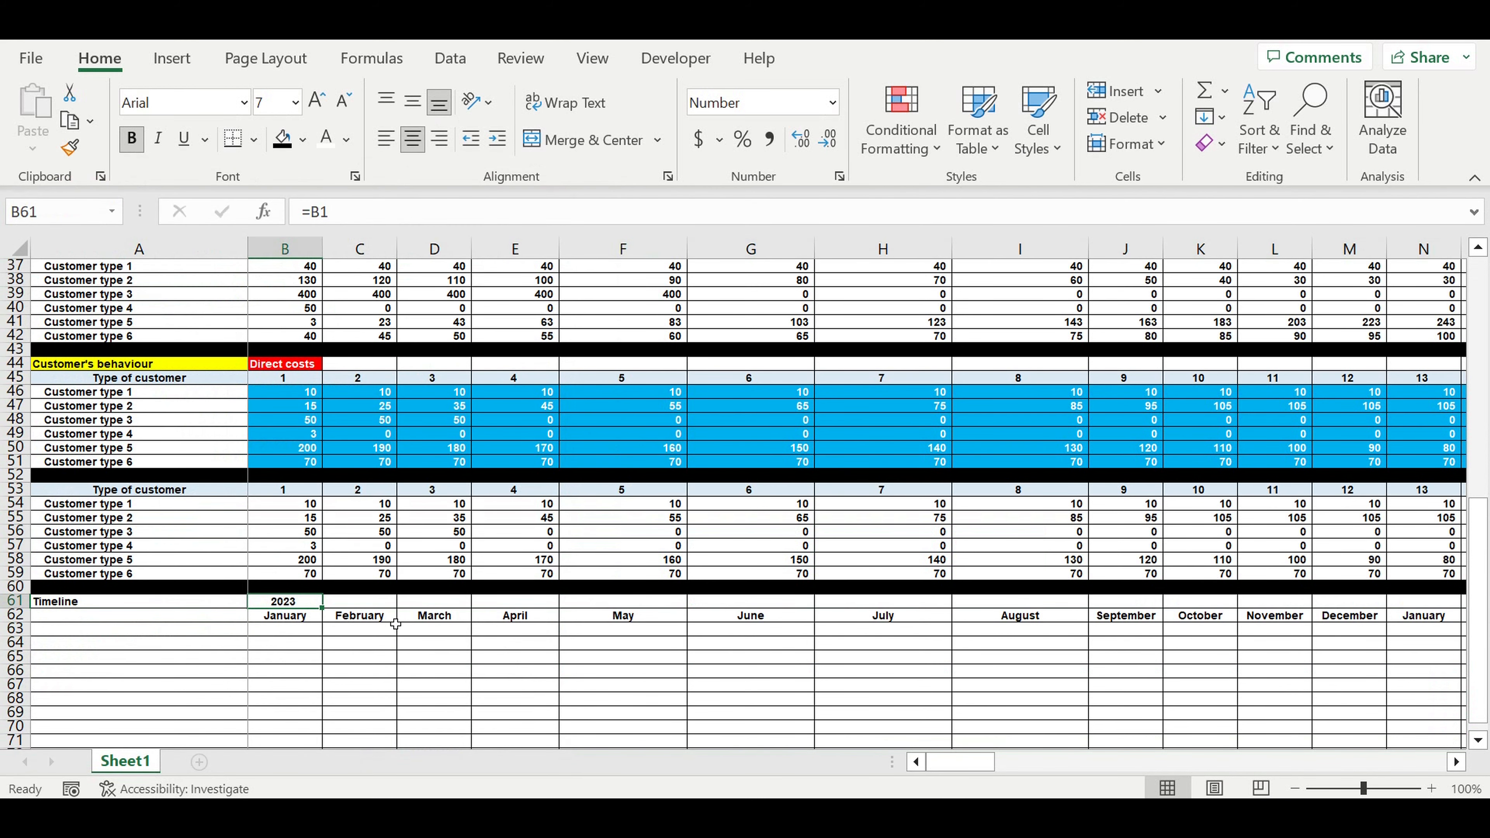
Enter the formula =B61 in C61 for the February year and centre it.
click(380, 604)
text(=)
click(281, 605)
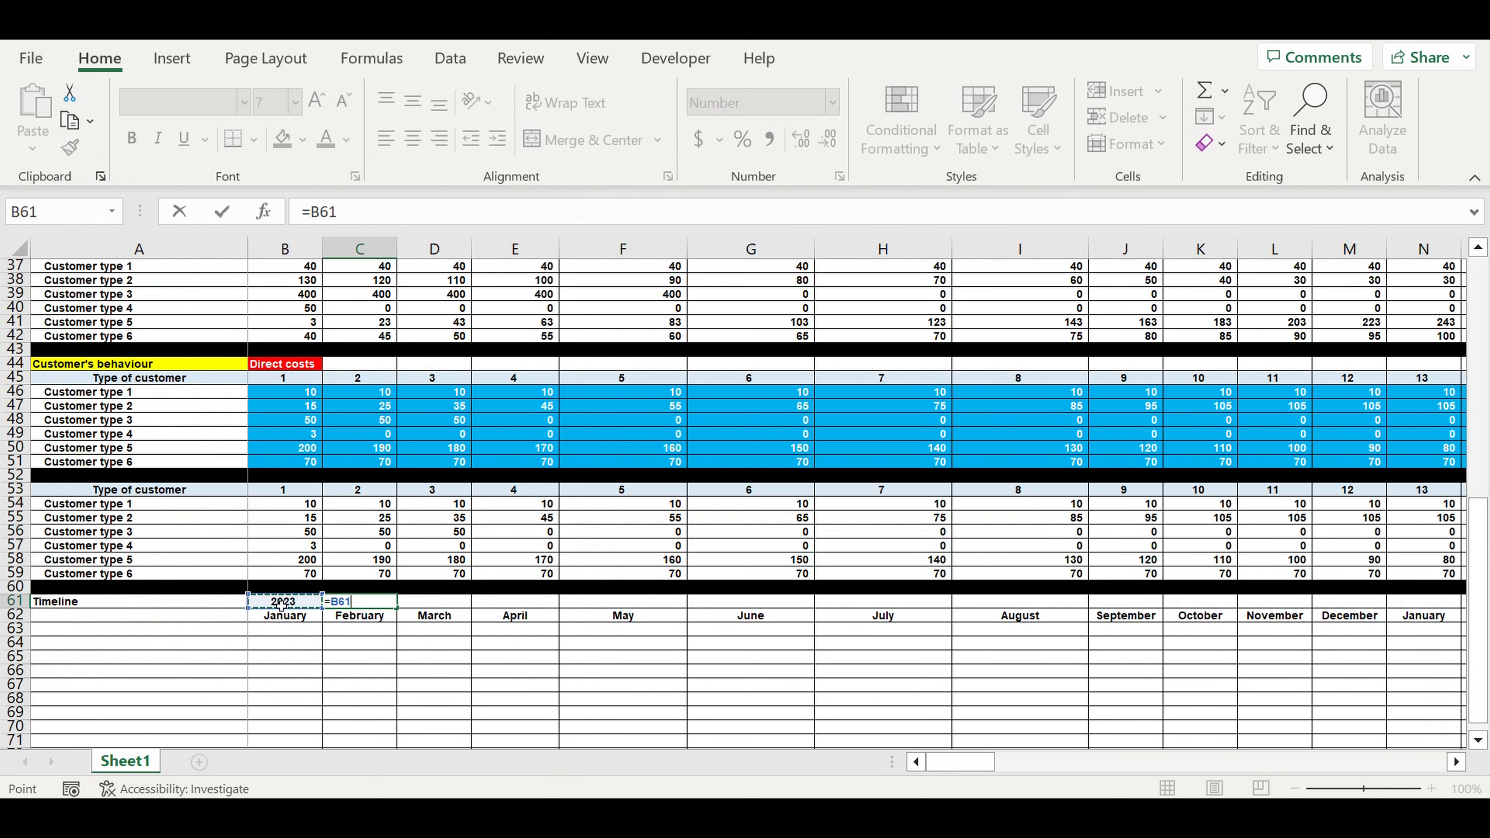
key(ctrl+Return)
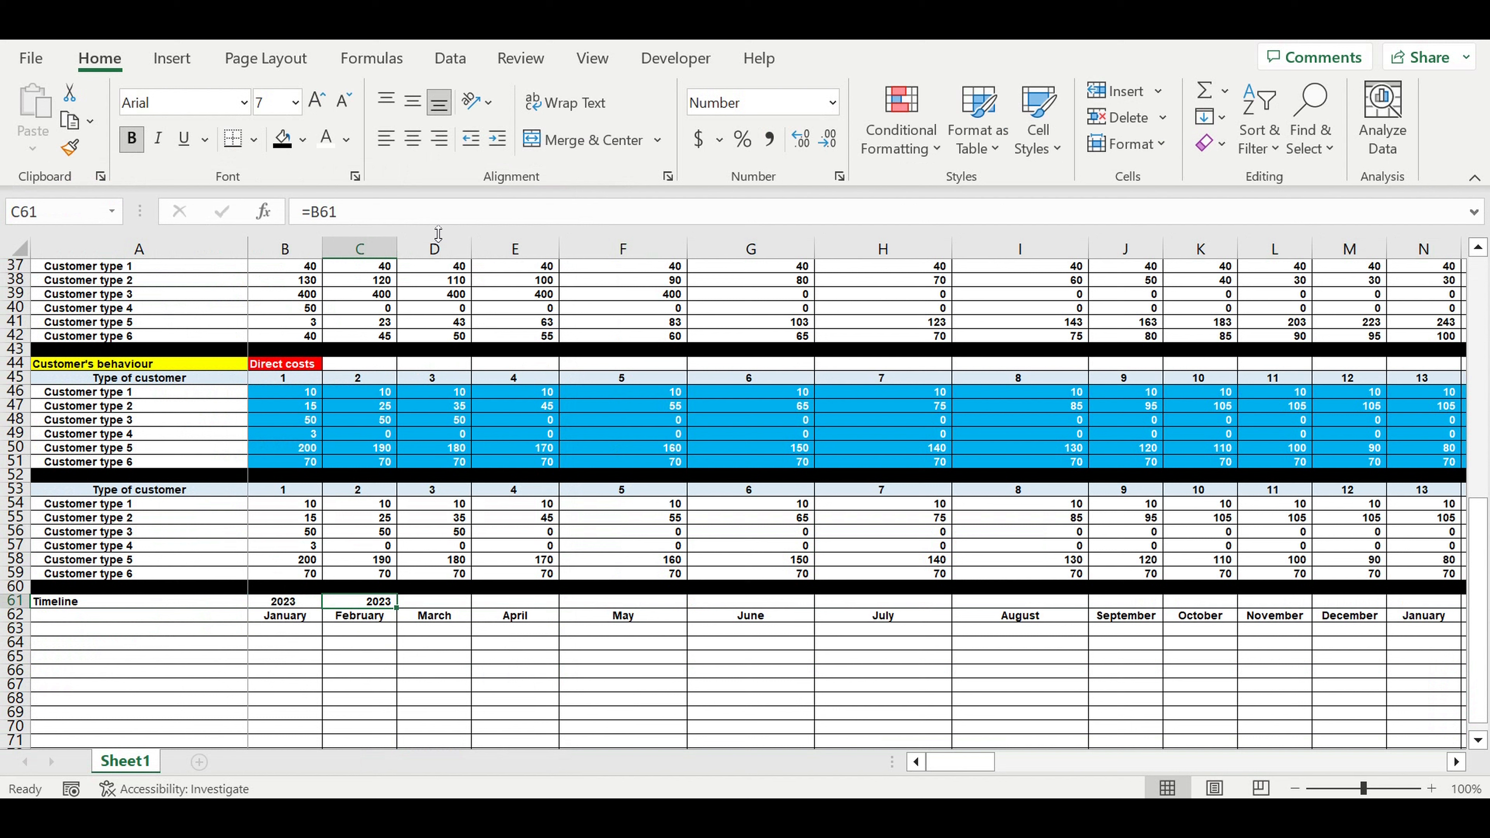
click(413, 138)
Fill the C61 year formula across to M61, covering the first year through December.
mouse_move(392, 609)
mouse_down()
mouse_move(1349, 610)
mouse_move(267, 641)
mouse_move(373, 596)
mouse_up()
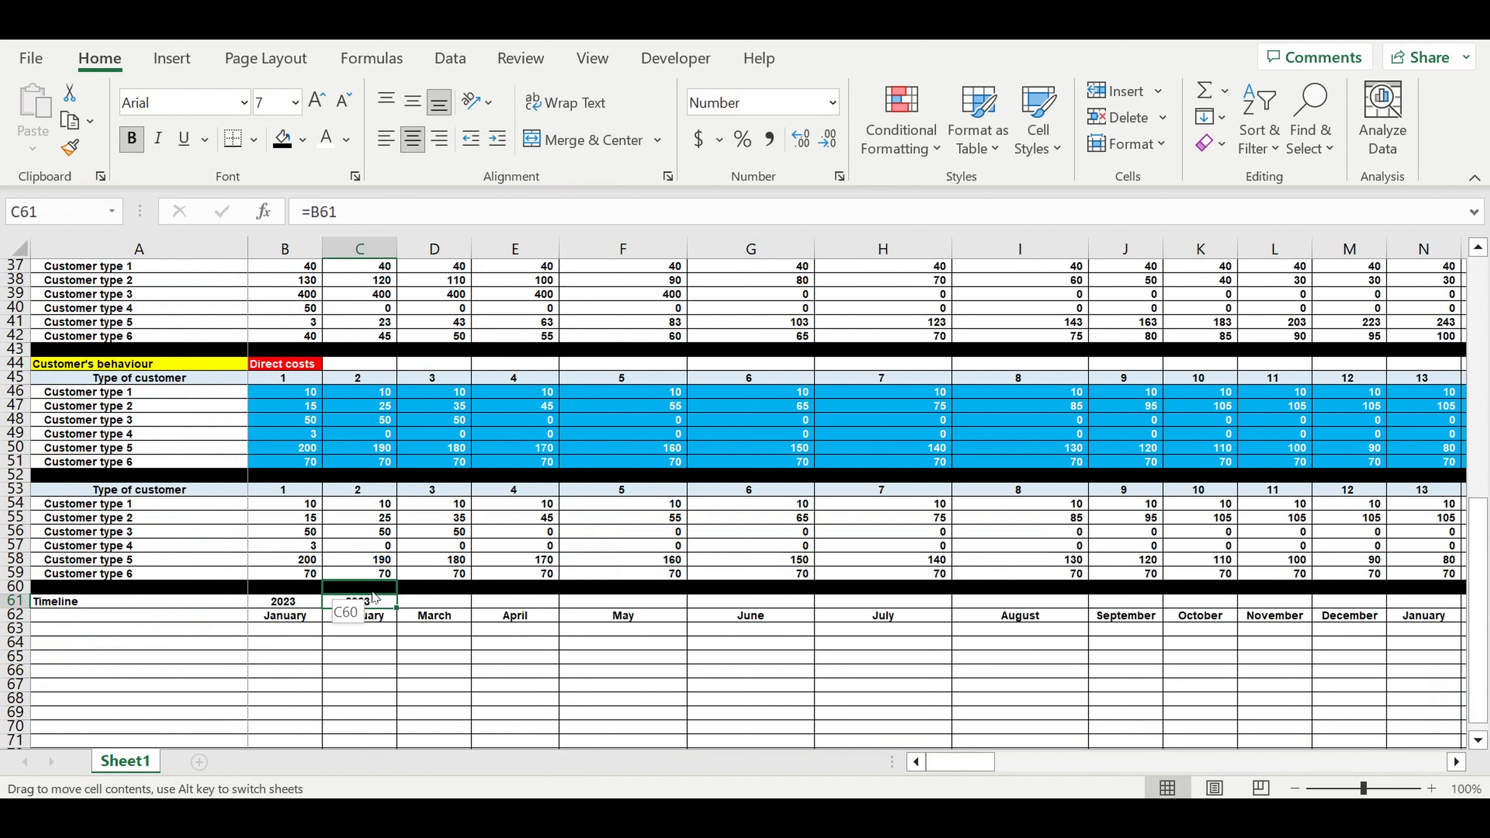
drag(374, 596, 392, 608)
drag(396, 608, 1366, 612)
click(1274, 671)
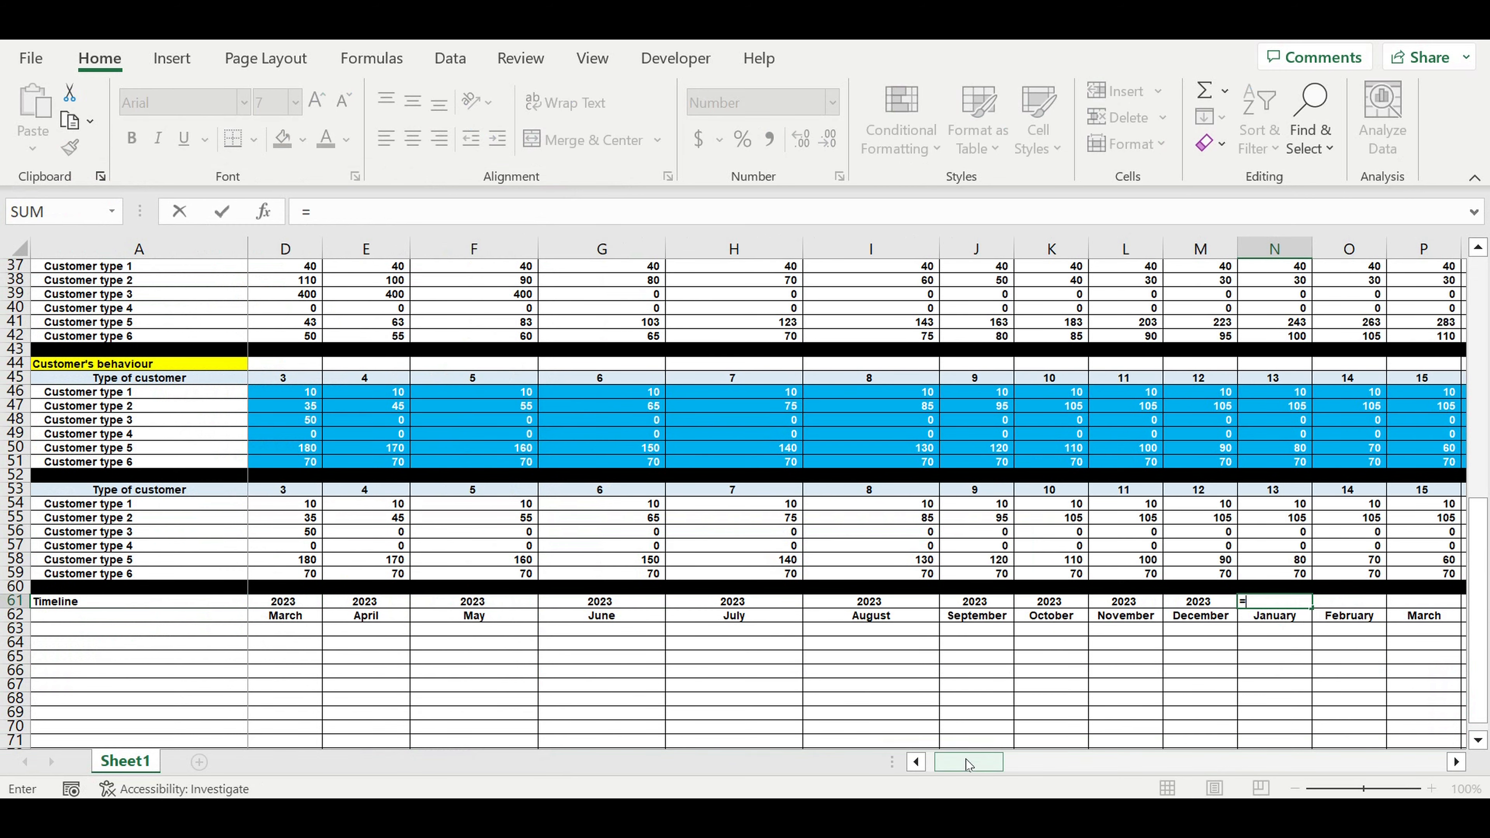
Enter the formula =B61+1 in N61 for the second January and centre the year.
drag(970, 763, 922, 763)
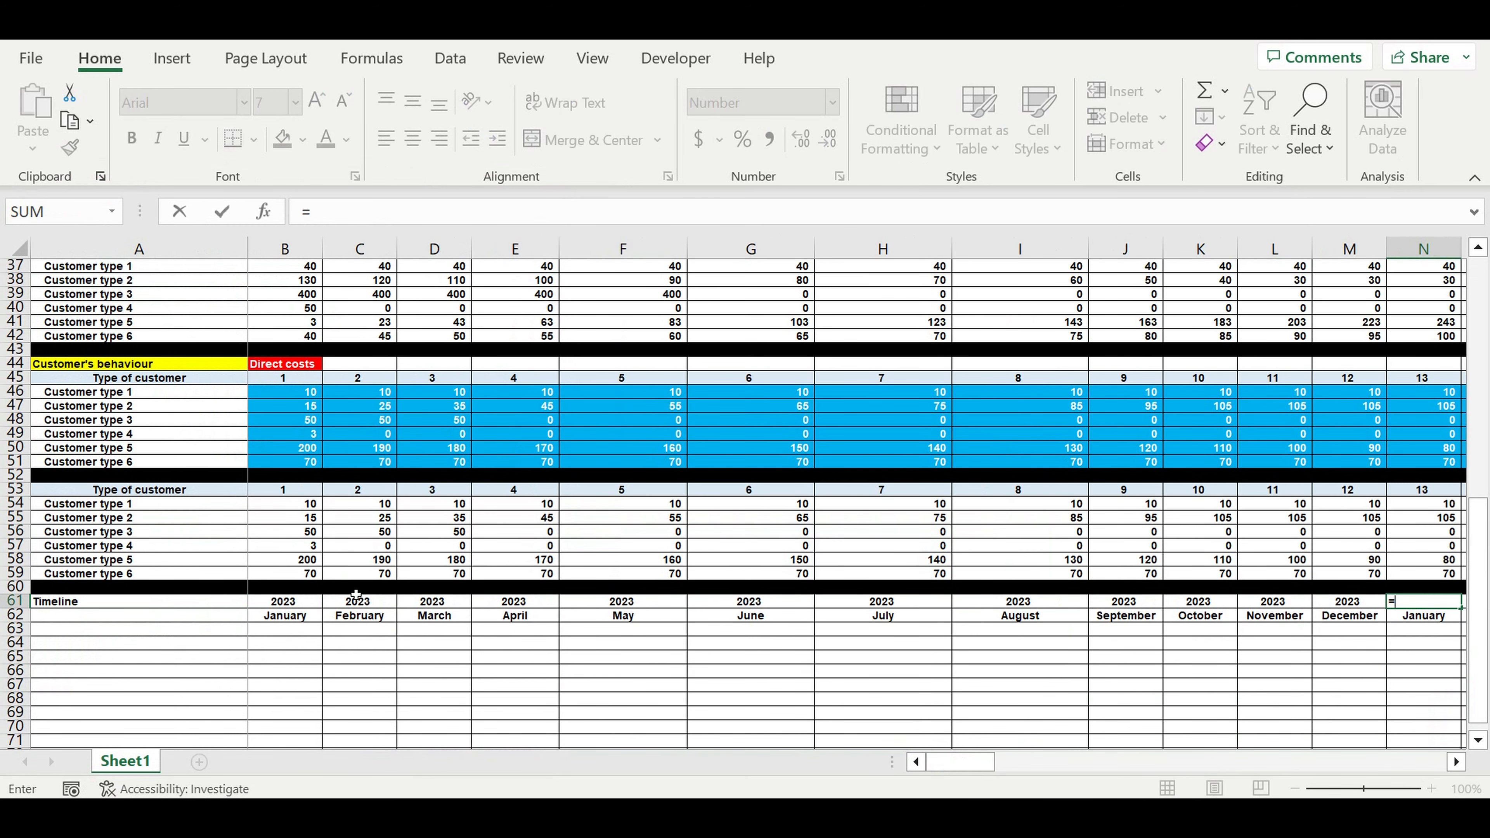
click(307, 608)
text(+1)
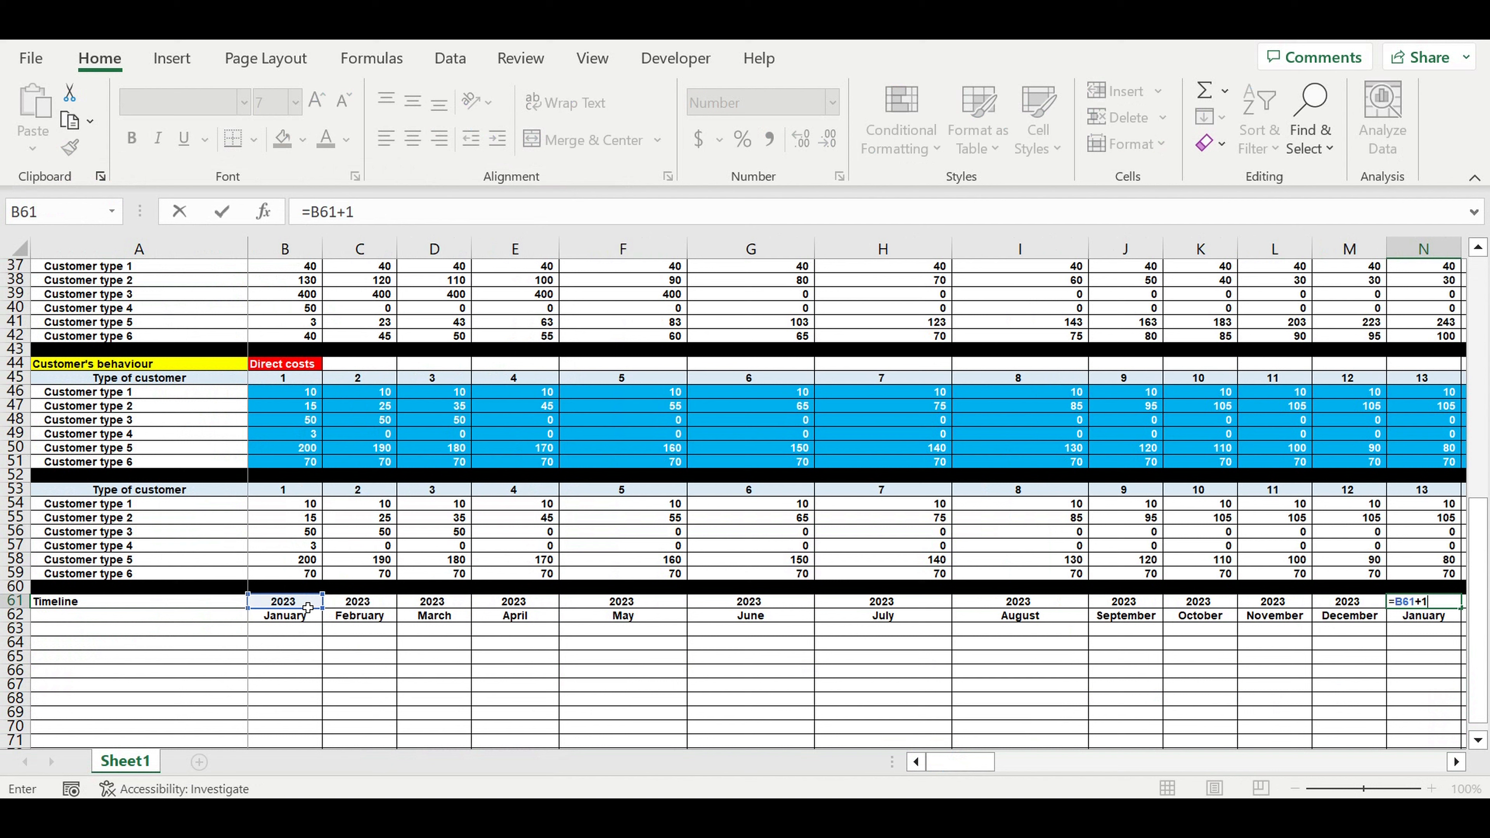
key(Return)
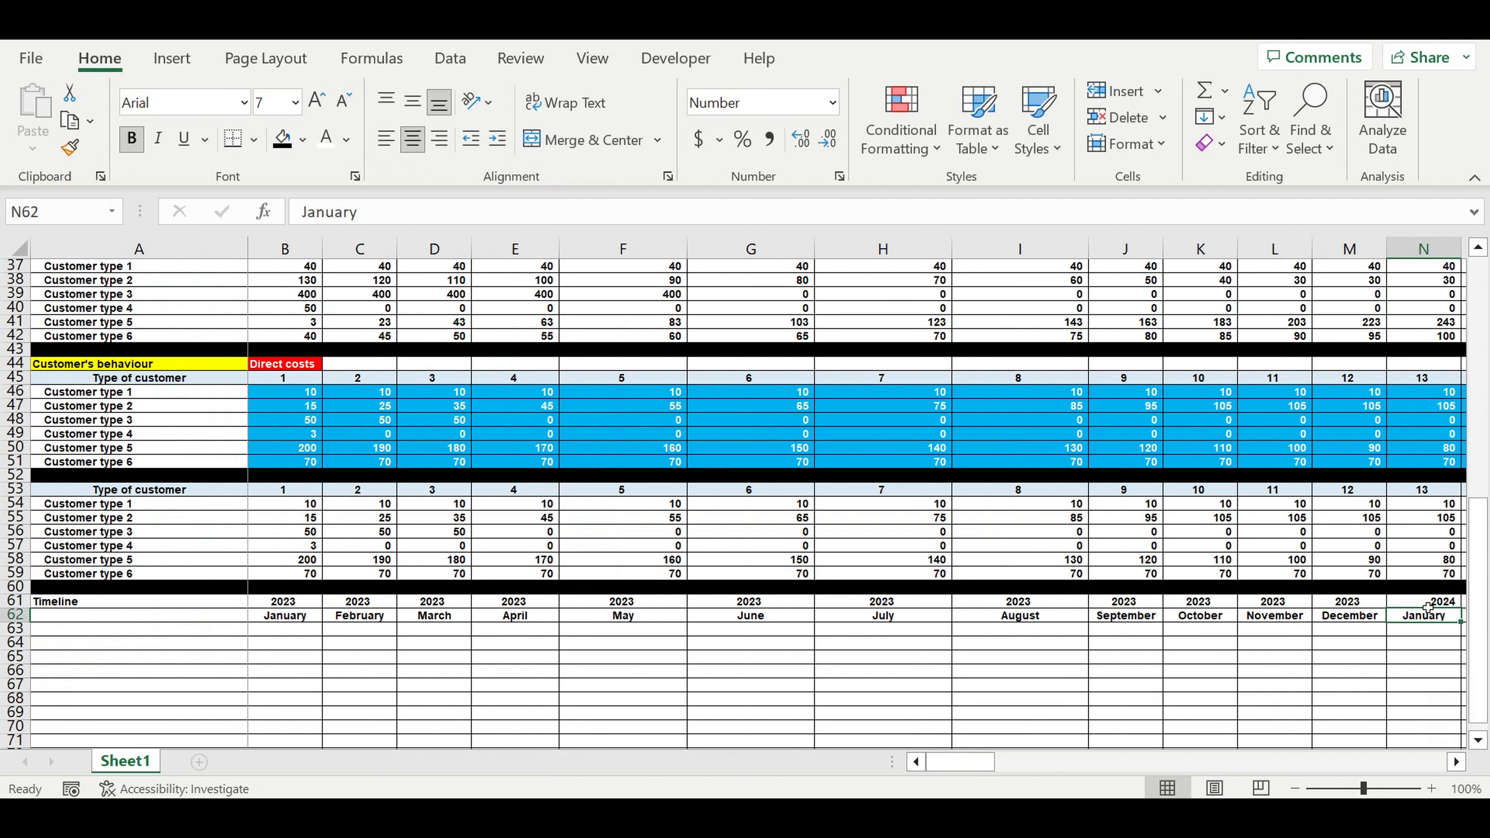
click(1429, 605)
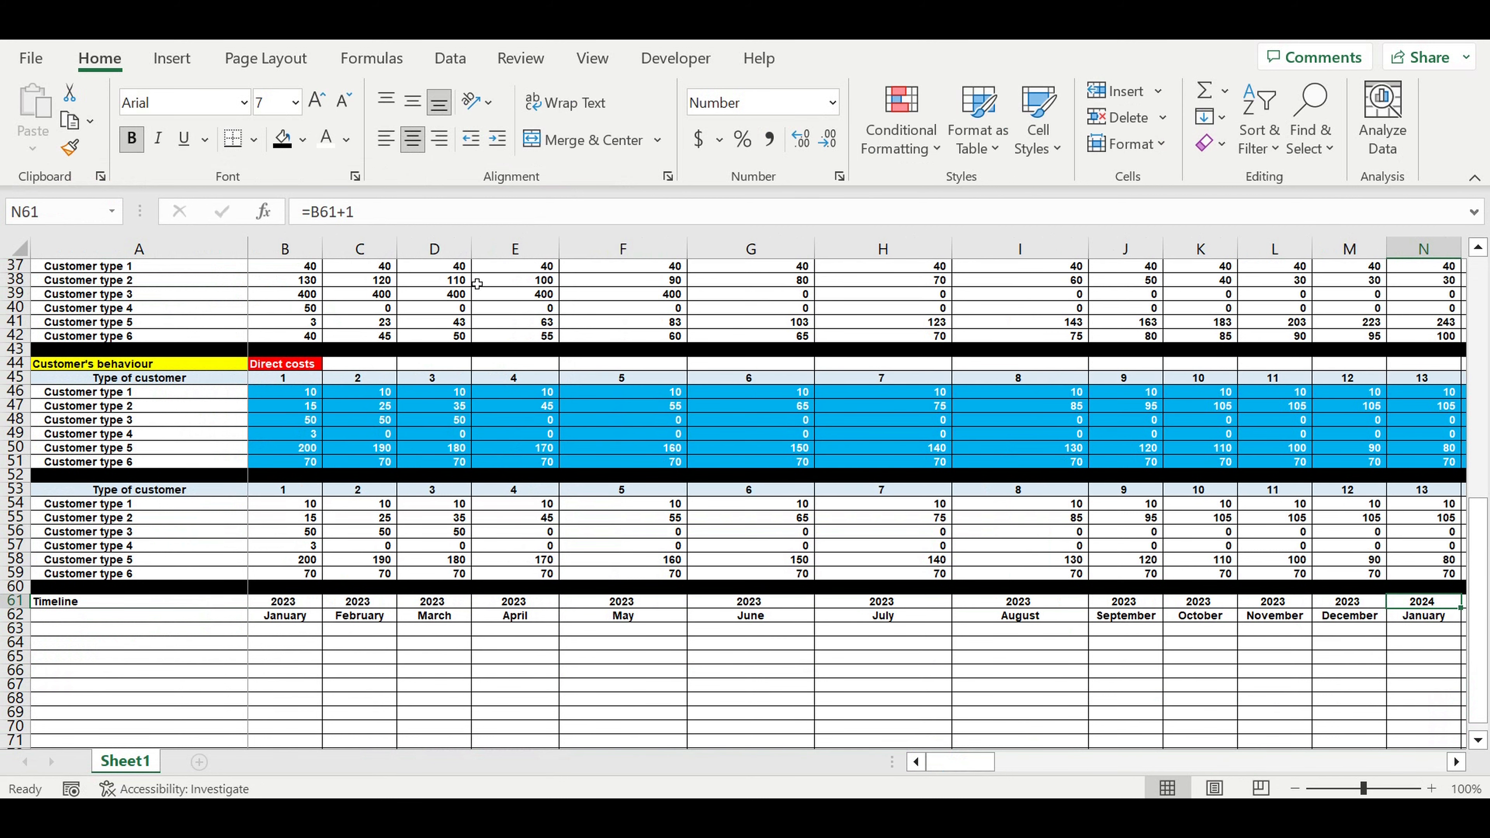
Examine how the start year in B1 feeds the timeline years and which months in row 61 still lack a year.
scroll(477, 284, up, 12)
click(298, 271)
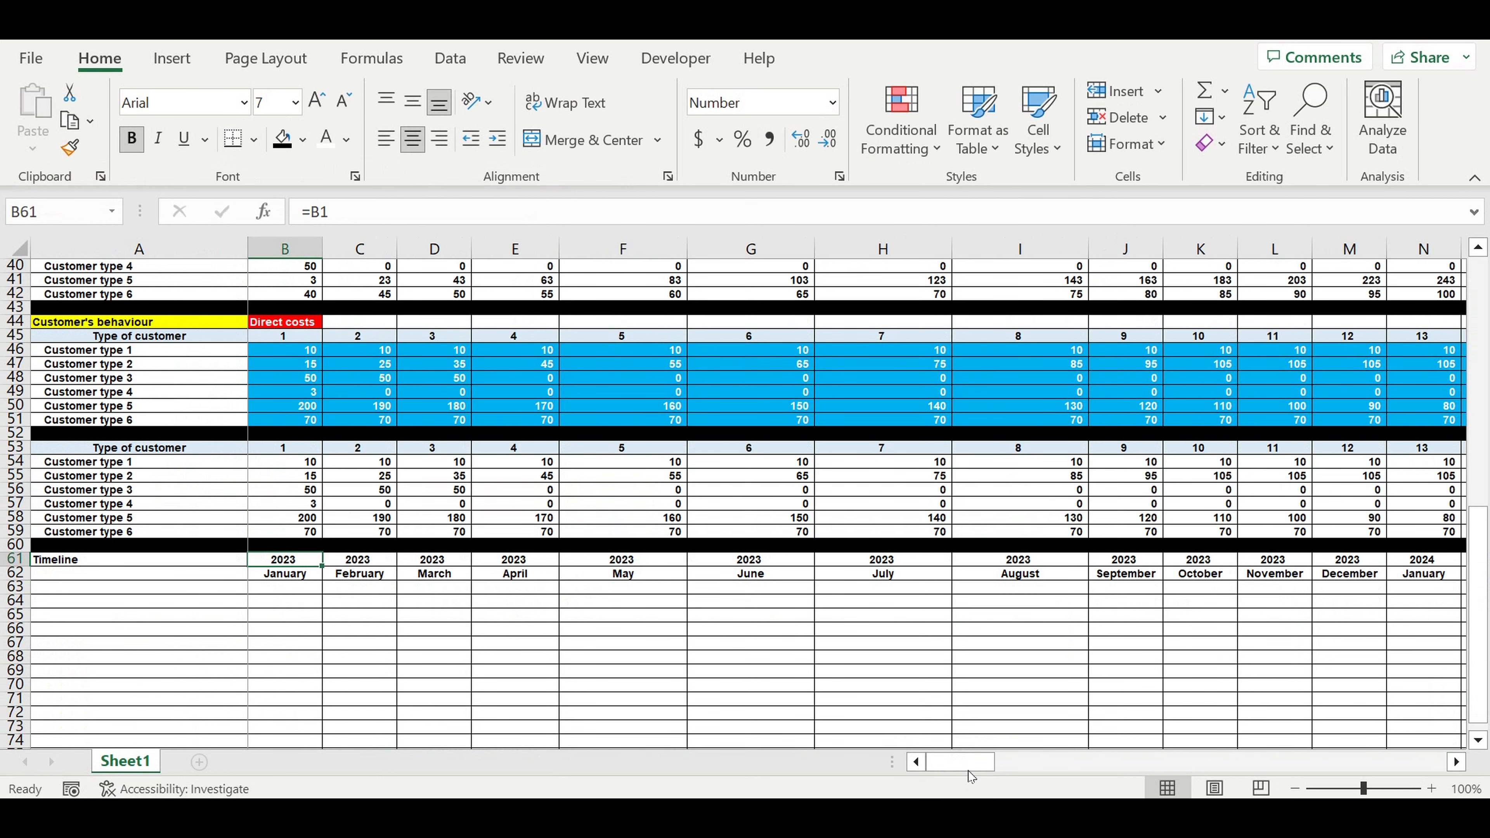
drag(970, 770, 1018, 763)
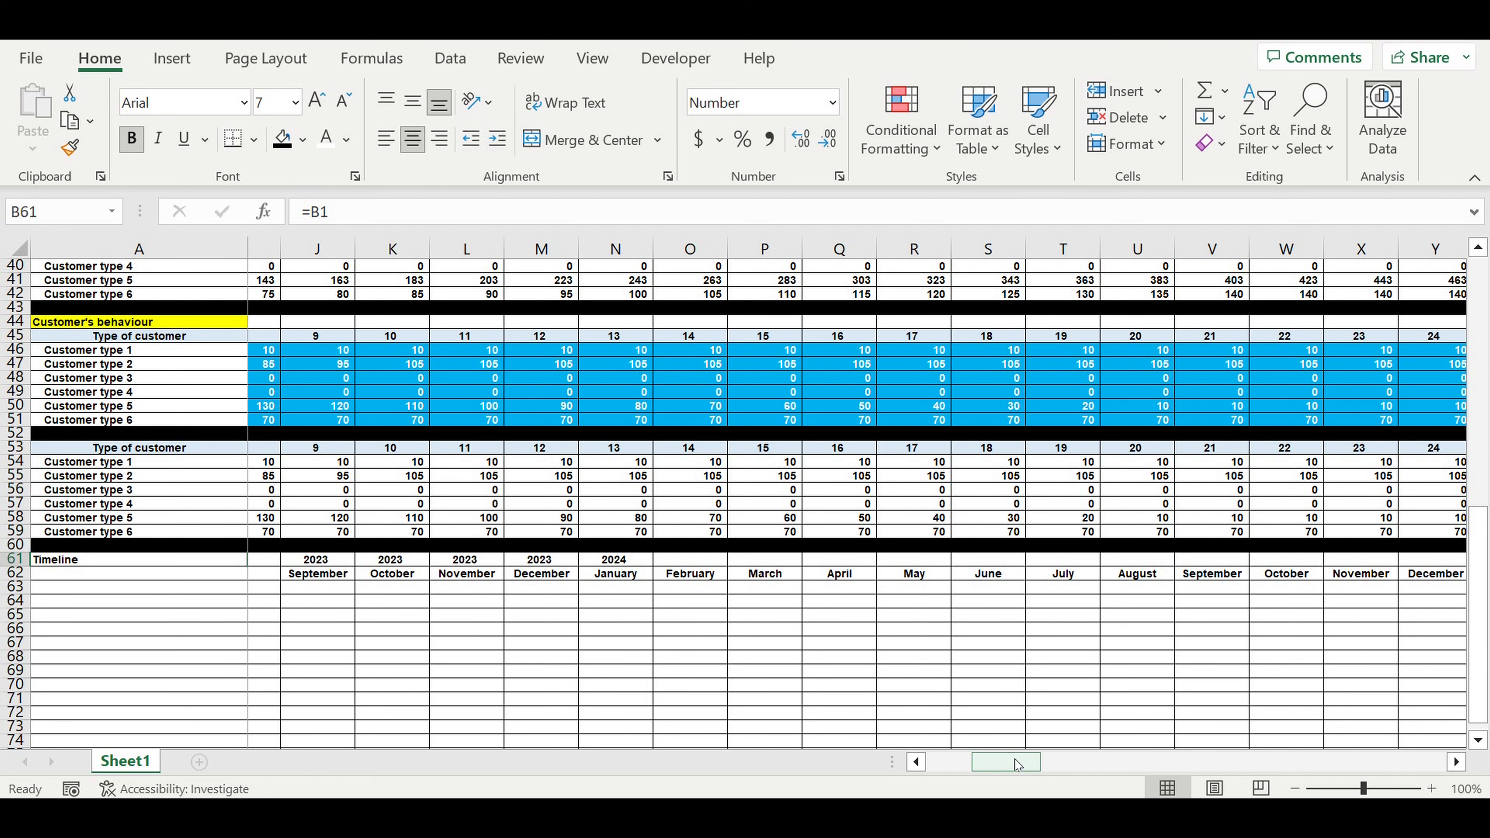
scroll(1018, 764, up, 13)
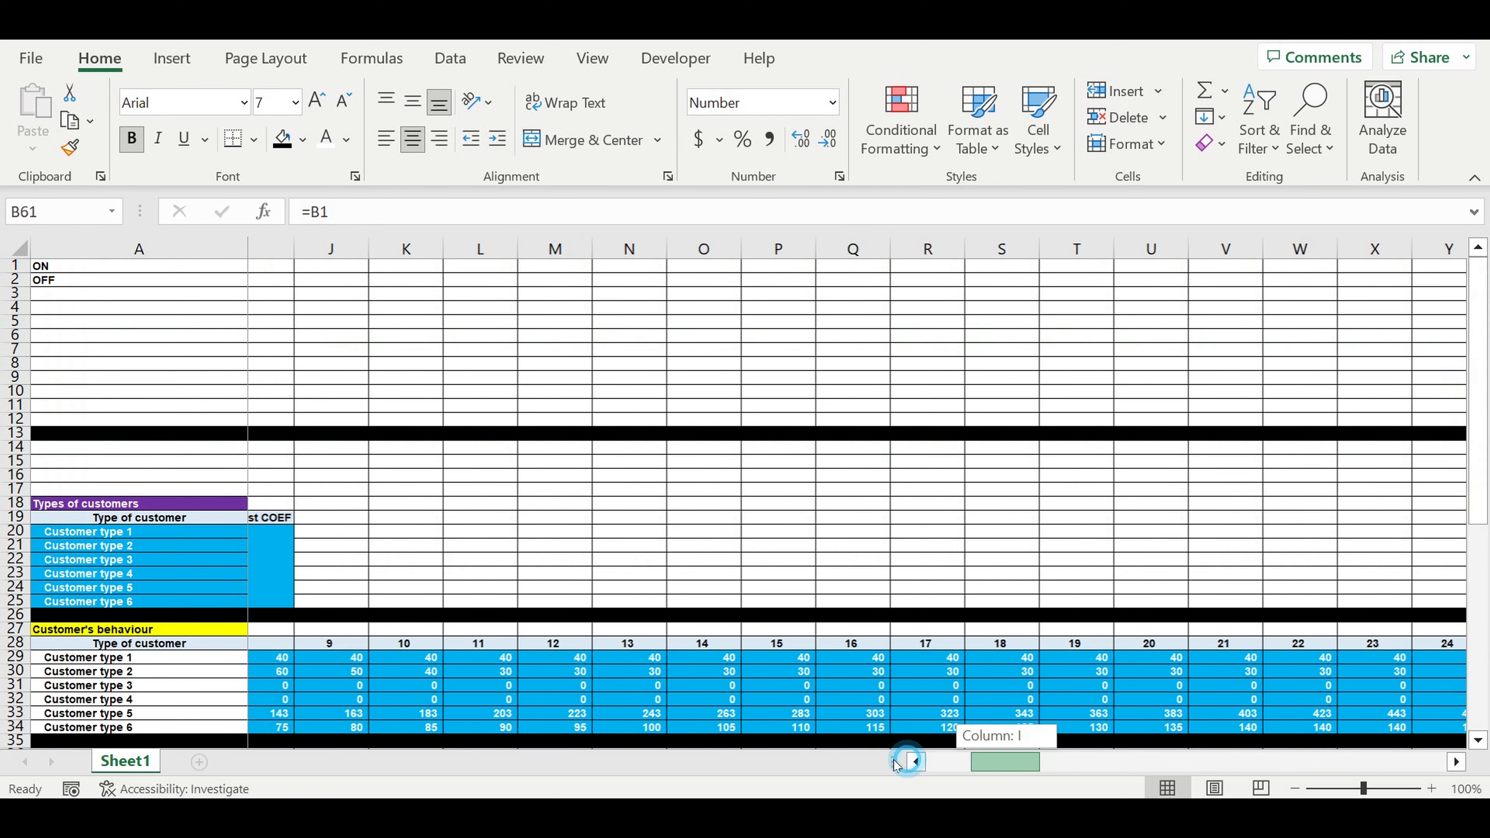
click(915, 762)
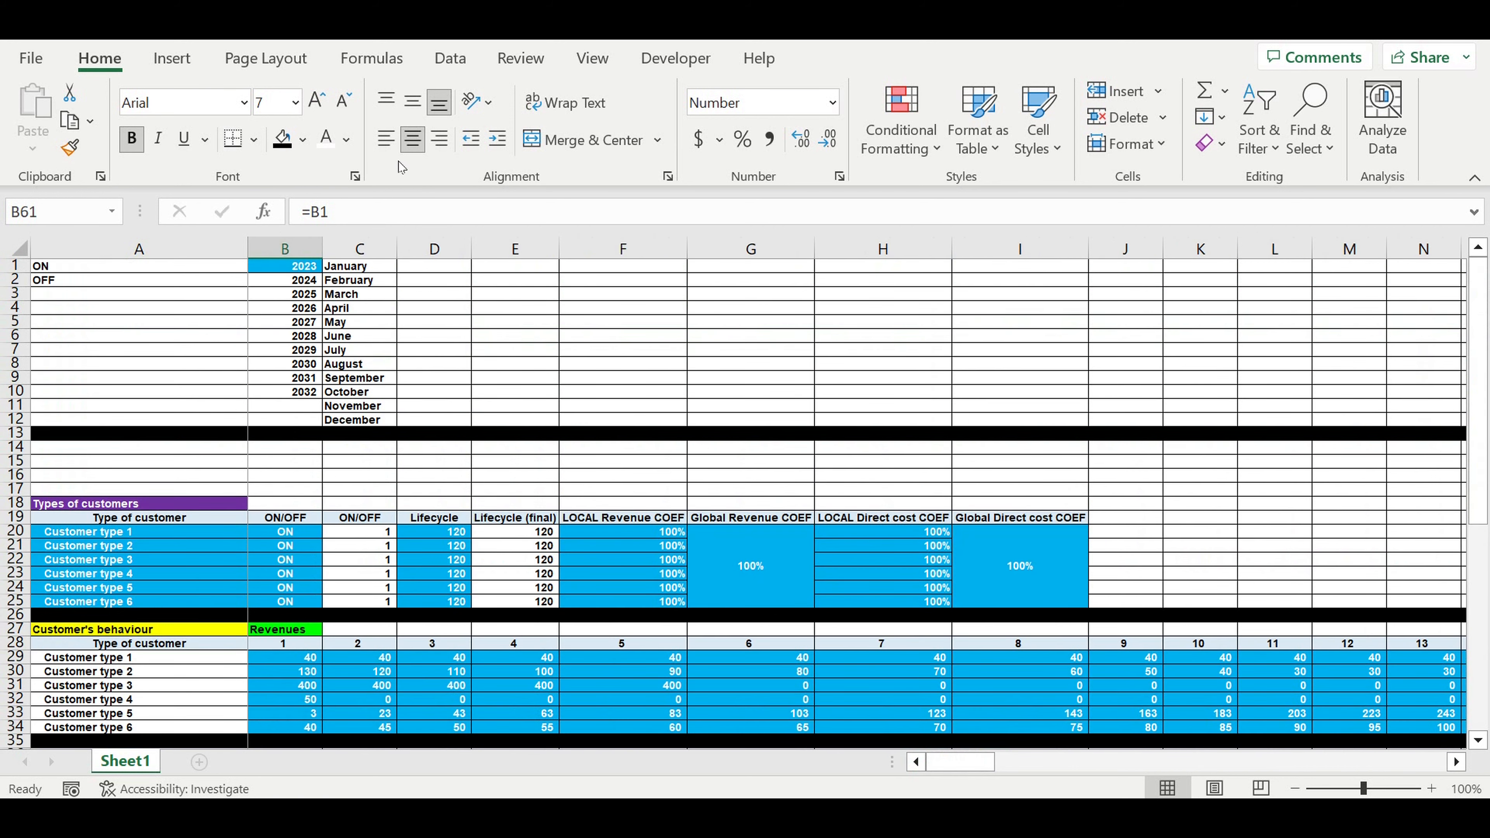
click(298, 266)
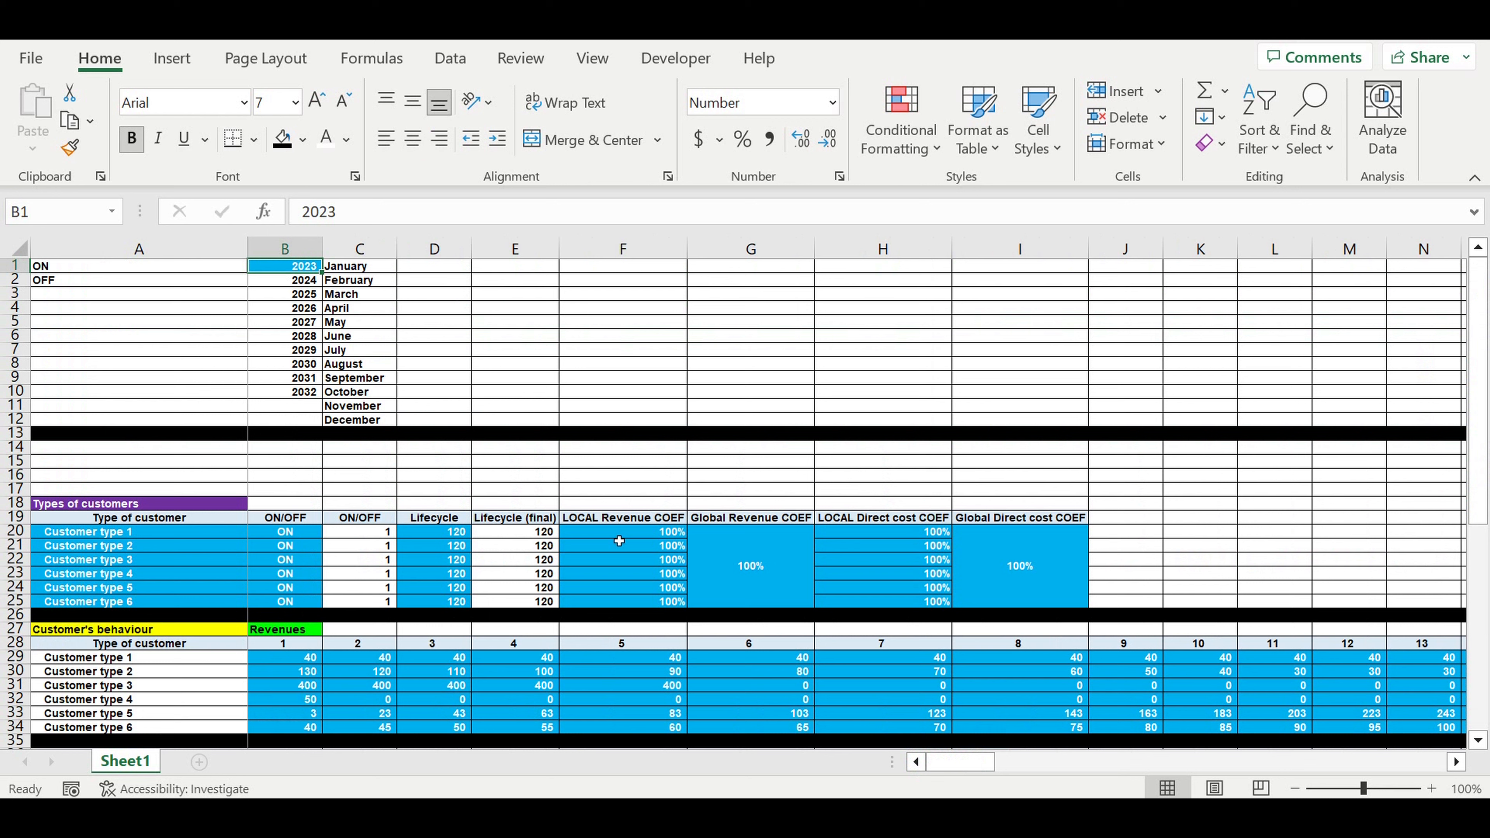
scroll(619, 540, down, 14)
drag(962, 762, 1046, 750)
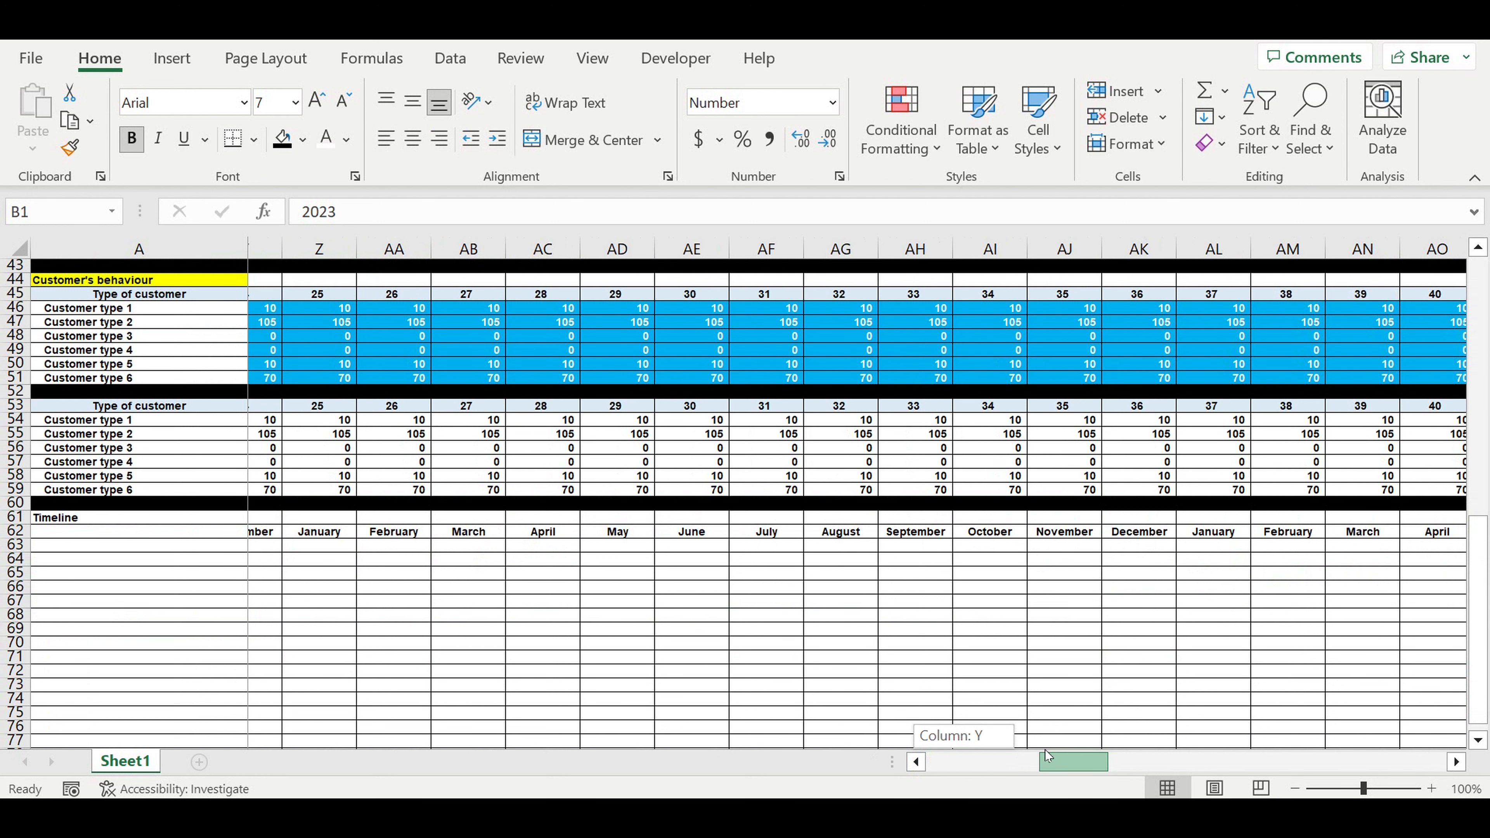
Fill the N61 year formula across to Y61, covering the second year through December.
drag(1046, 750, 965, 757)
click(861, 517)
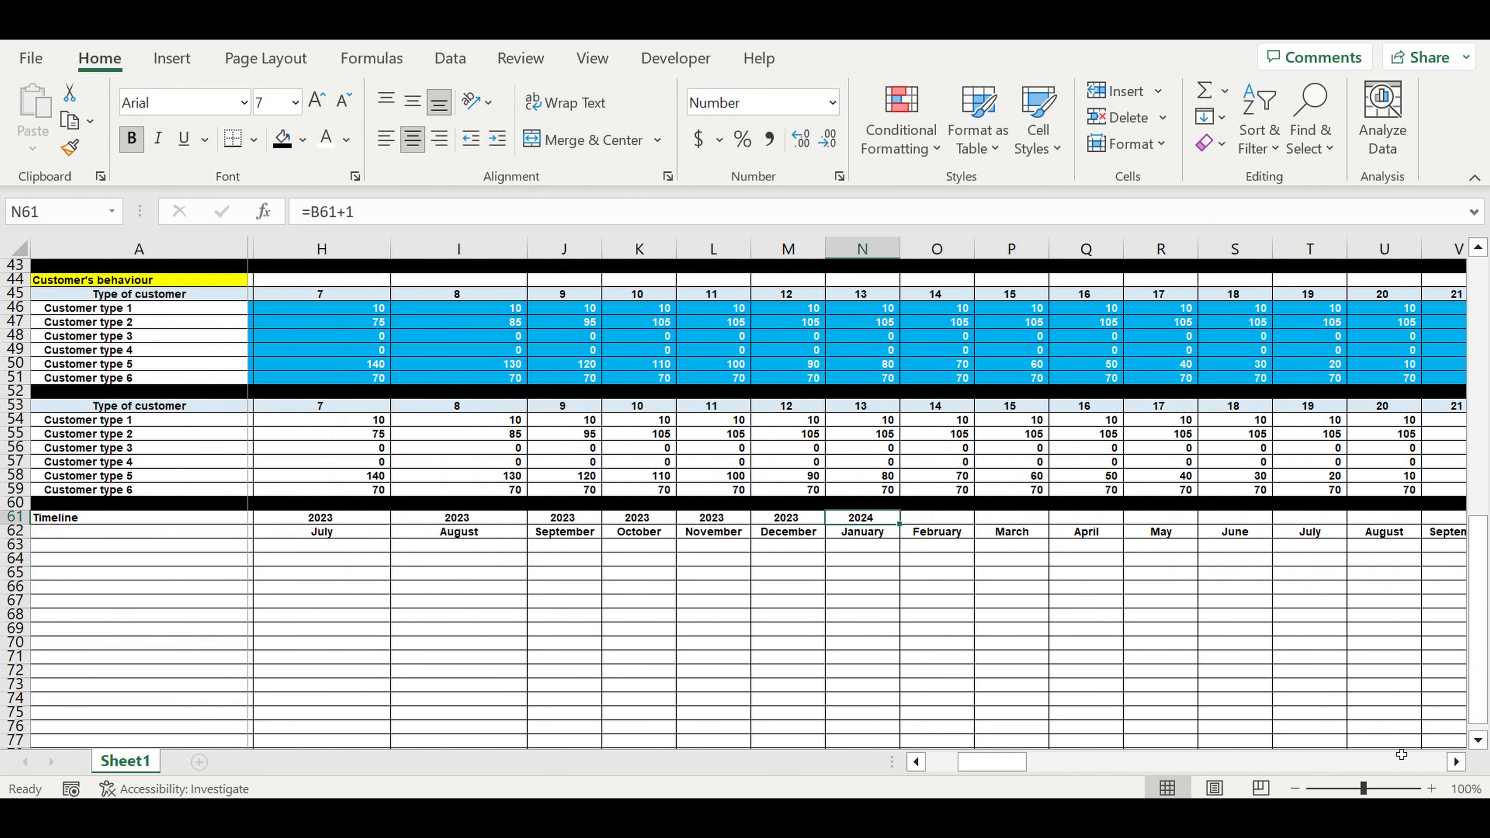
drag(899, 525, 1294, 590)
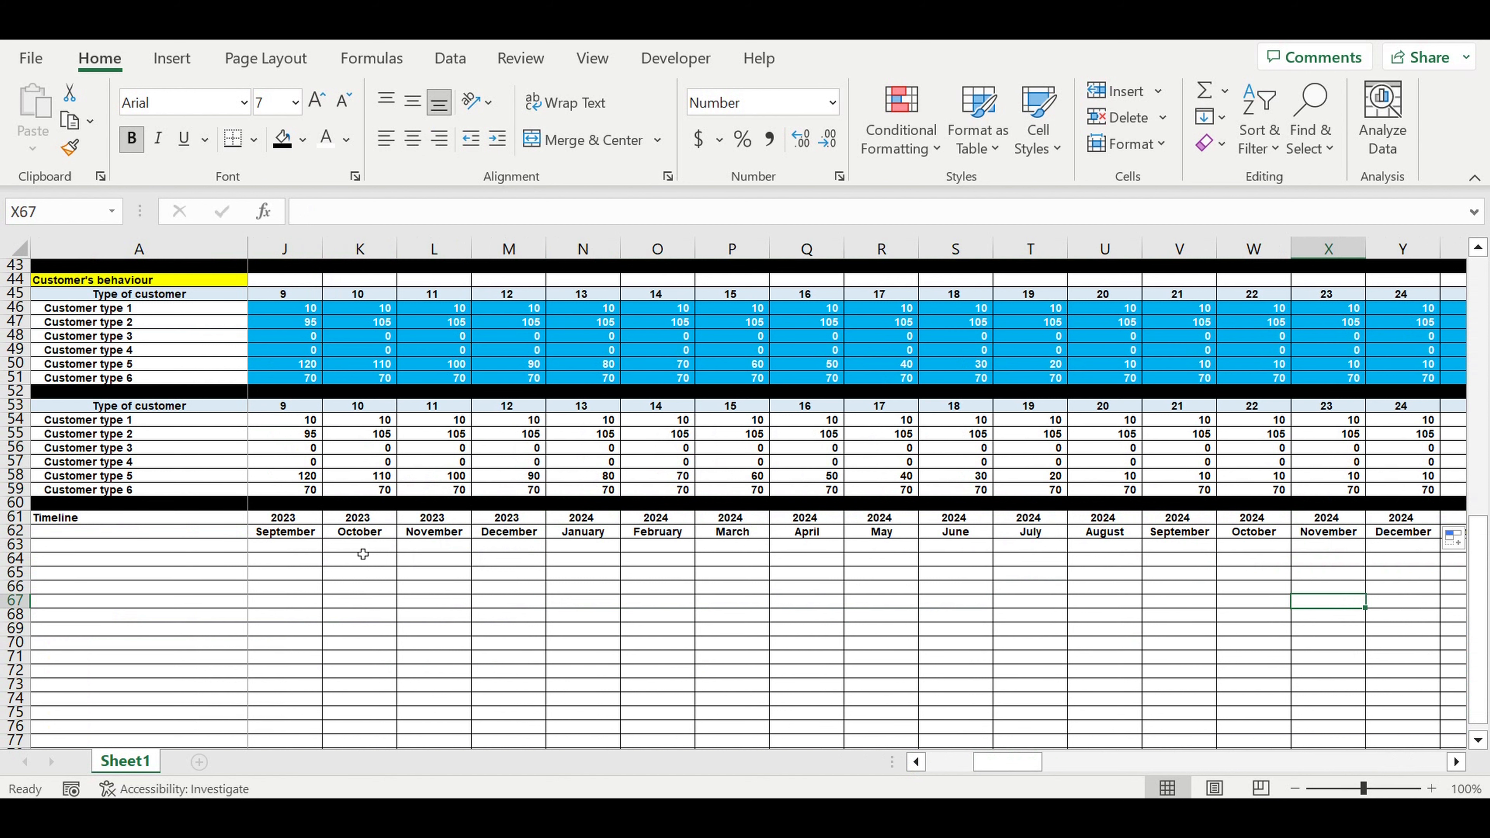
Copy the year formulas in N61:Y61 and paste them at Z61 and AL61 for 2025 and 2026.
drag(582, 518, 1402, 517)
key(ctrl+c)
drag(1008, 762, 1081, 764)
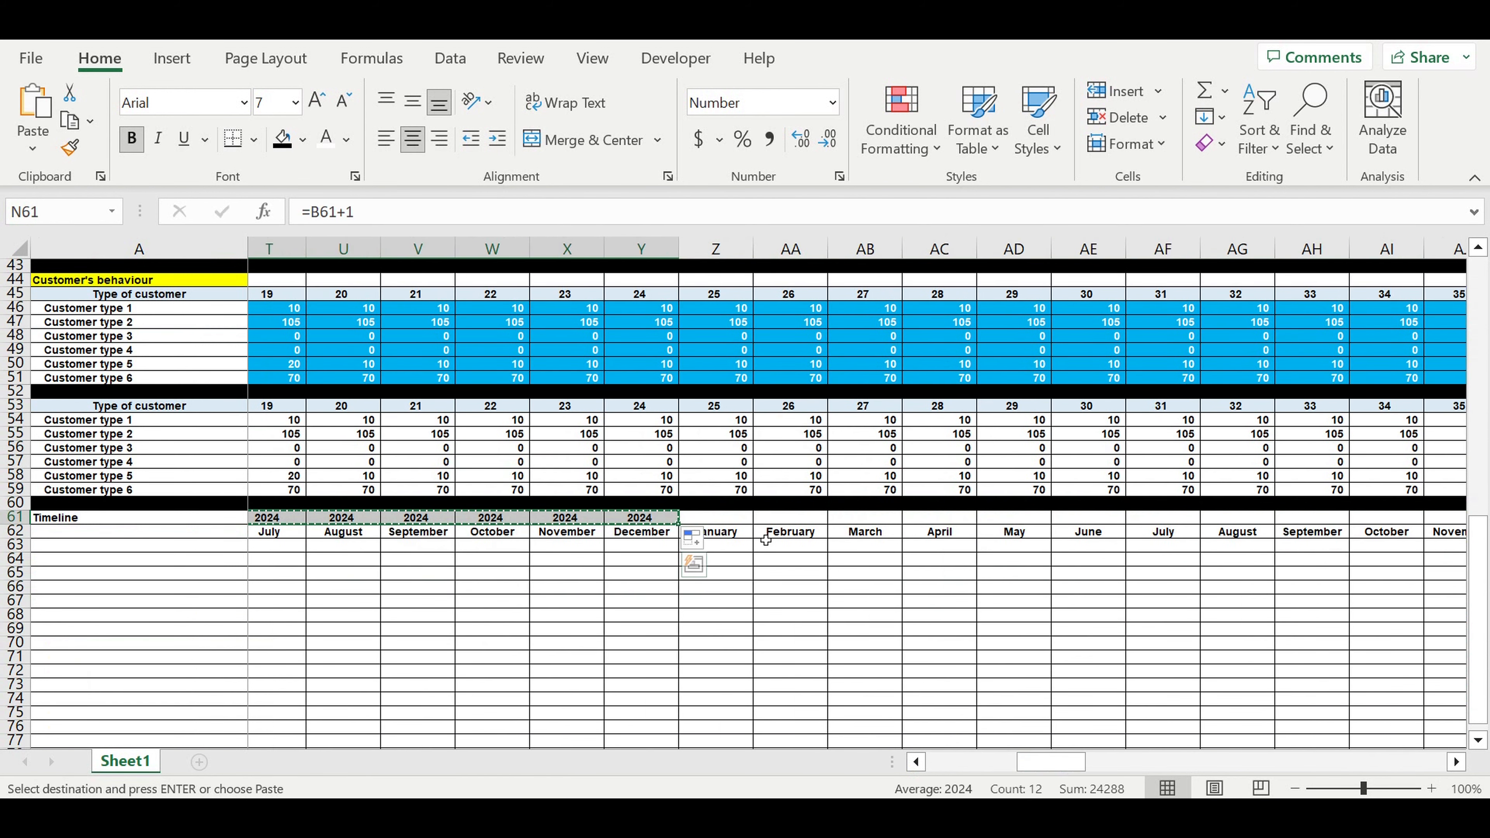
click(731, 521)
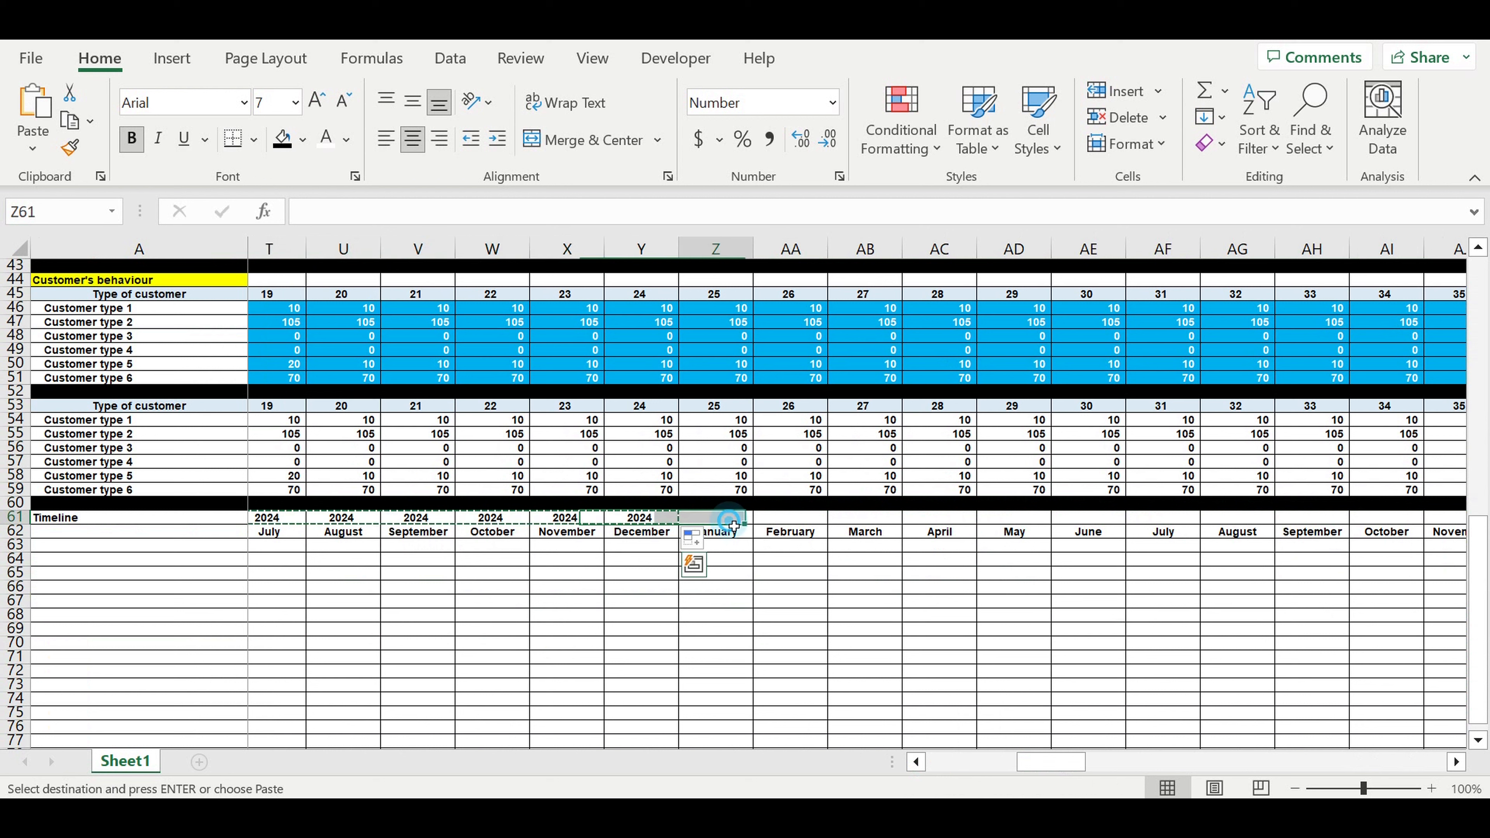
key(ctrl+v)
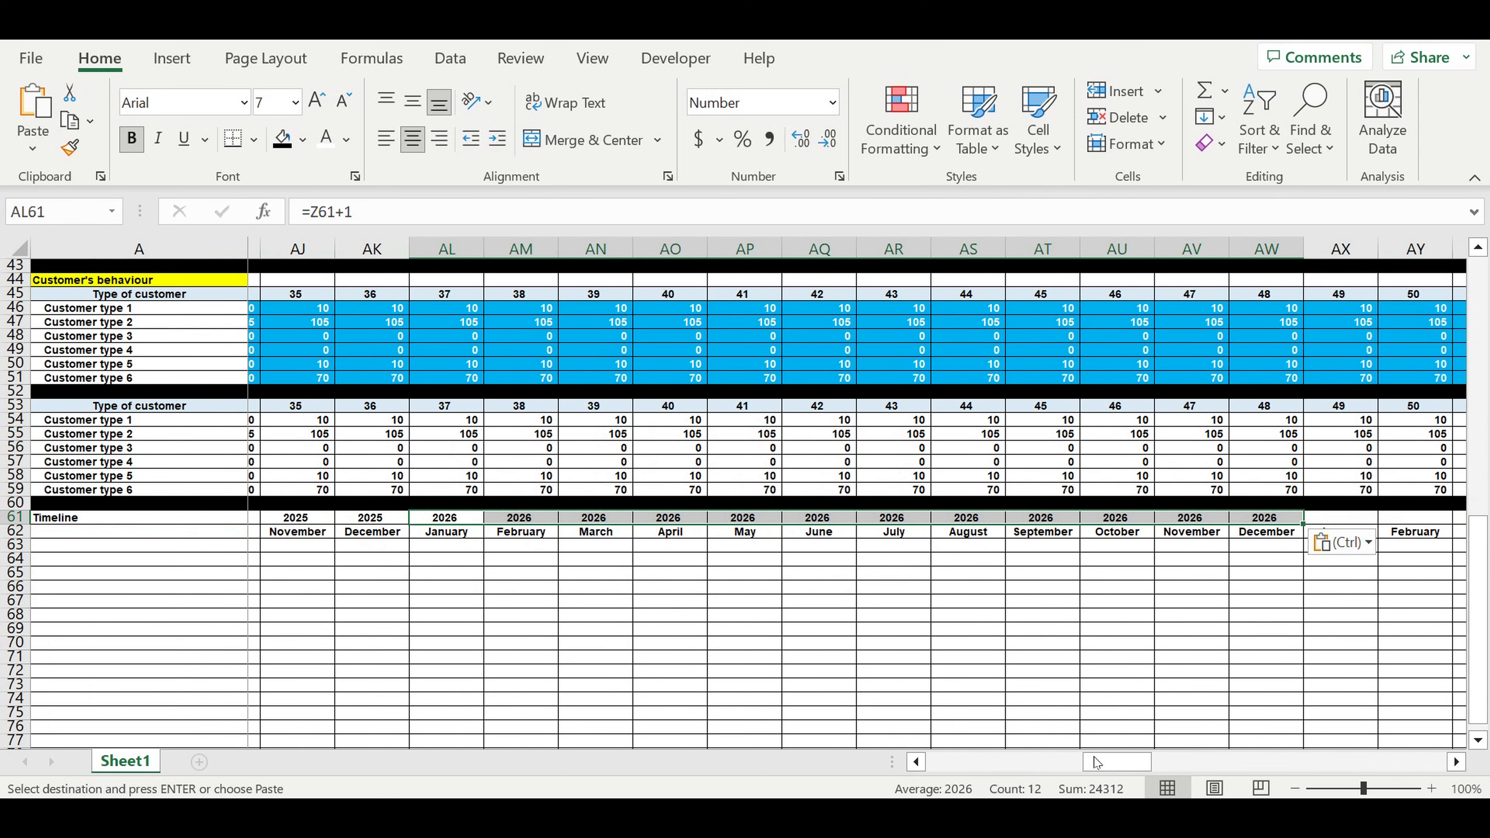
Paste the copied twelve-month year formulas at AX61 and BJ61 for 2027 and 2028.
drag(1134, 760, 1220, 763)
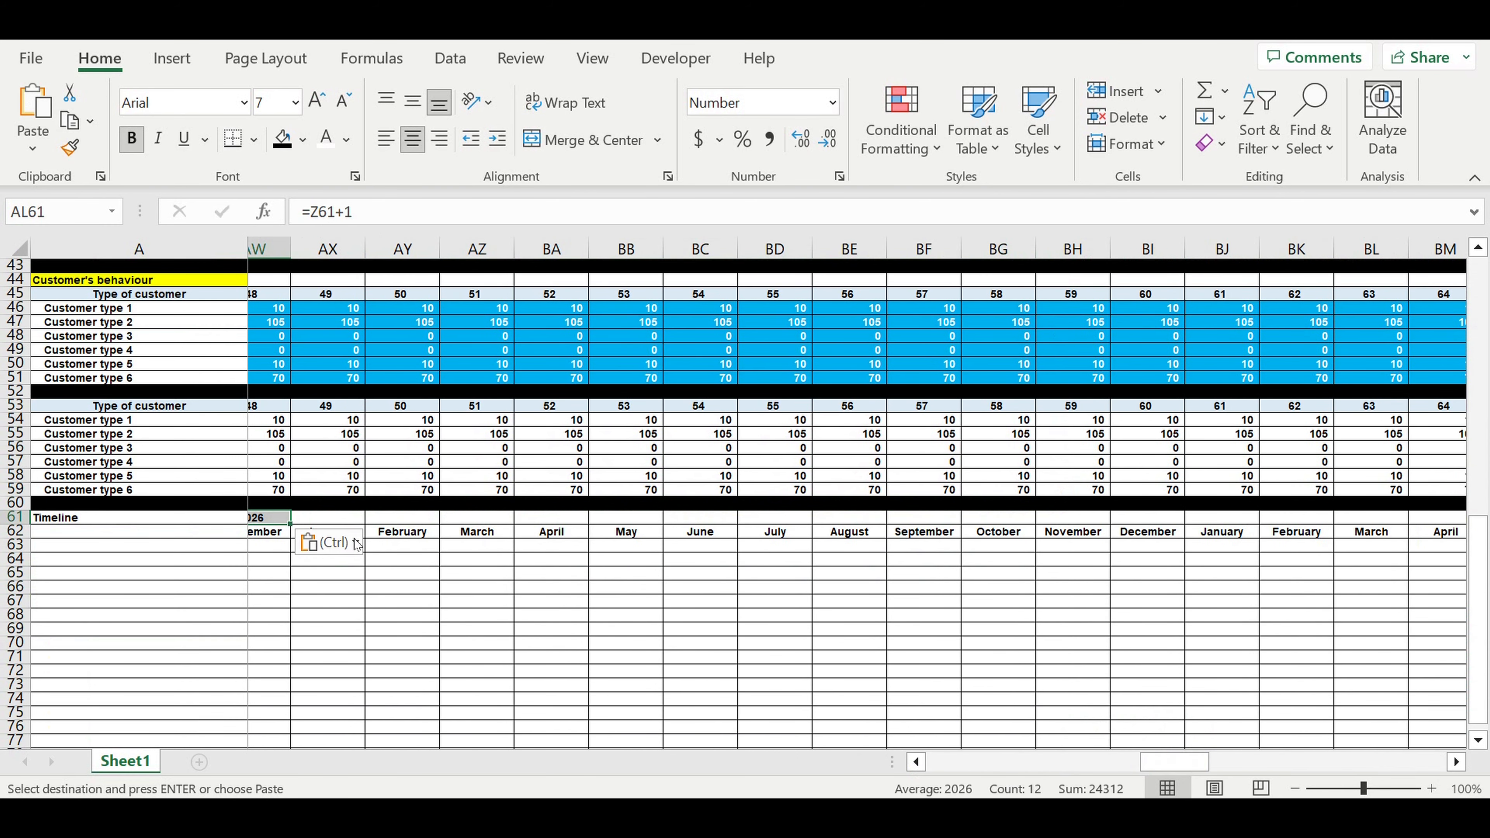
click(324, 517)
key(ctrl+v)
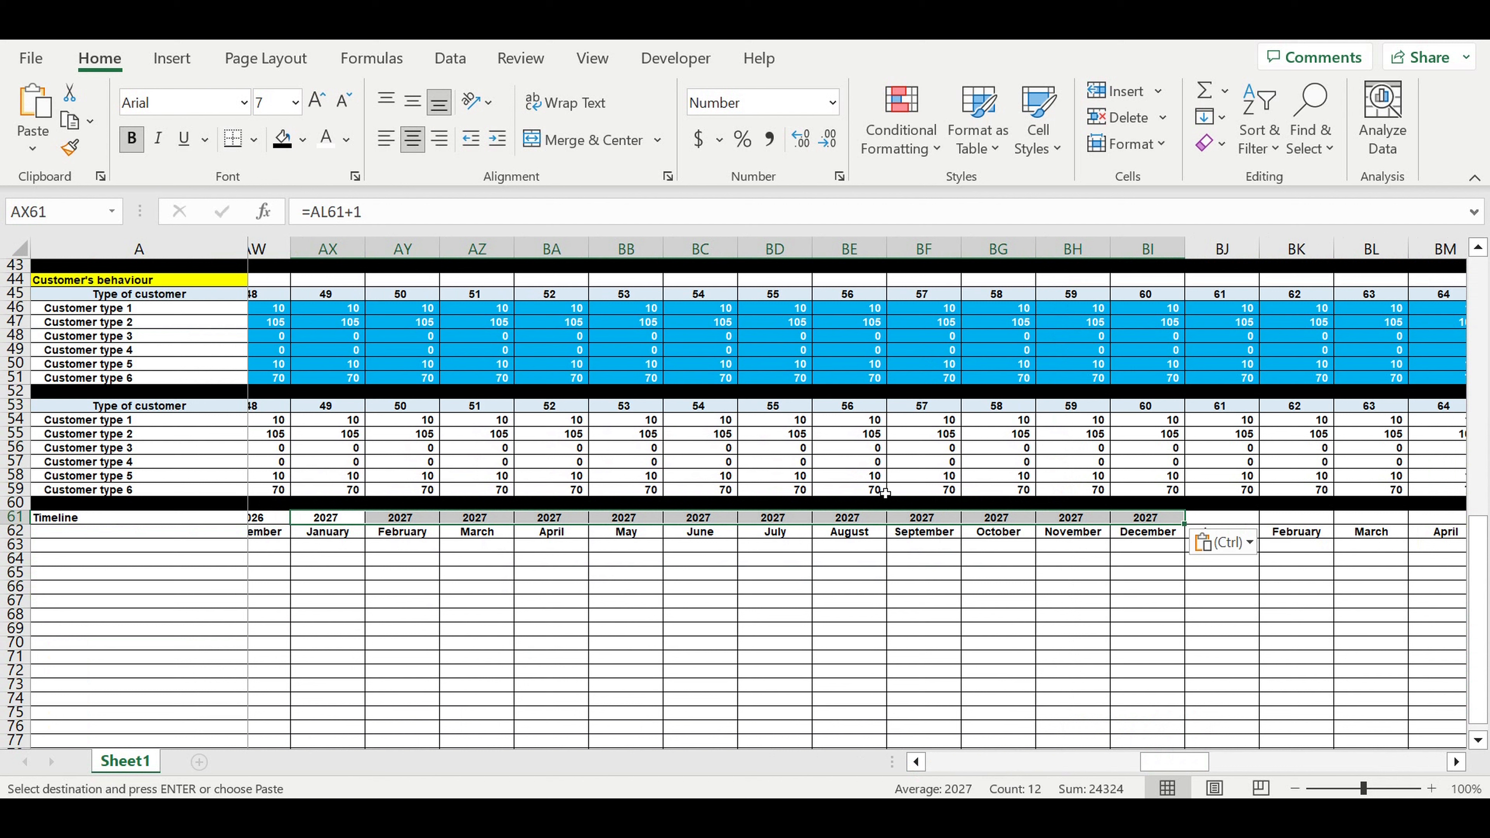
click(1215, 522)
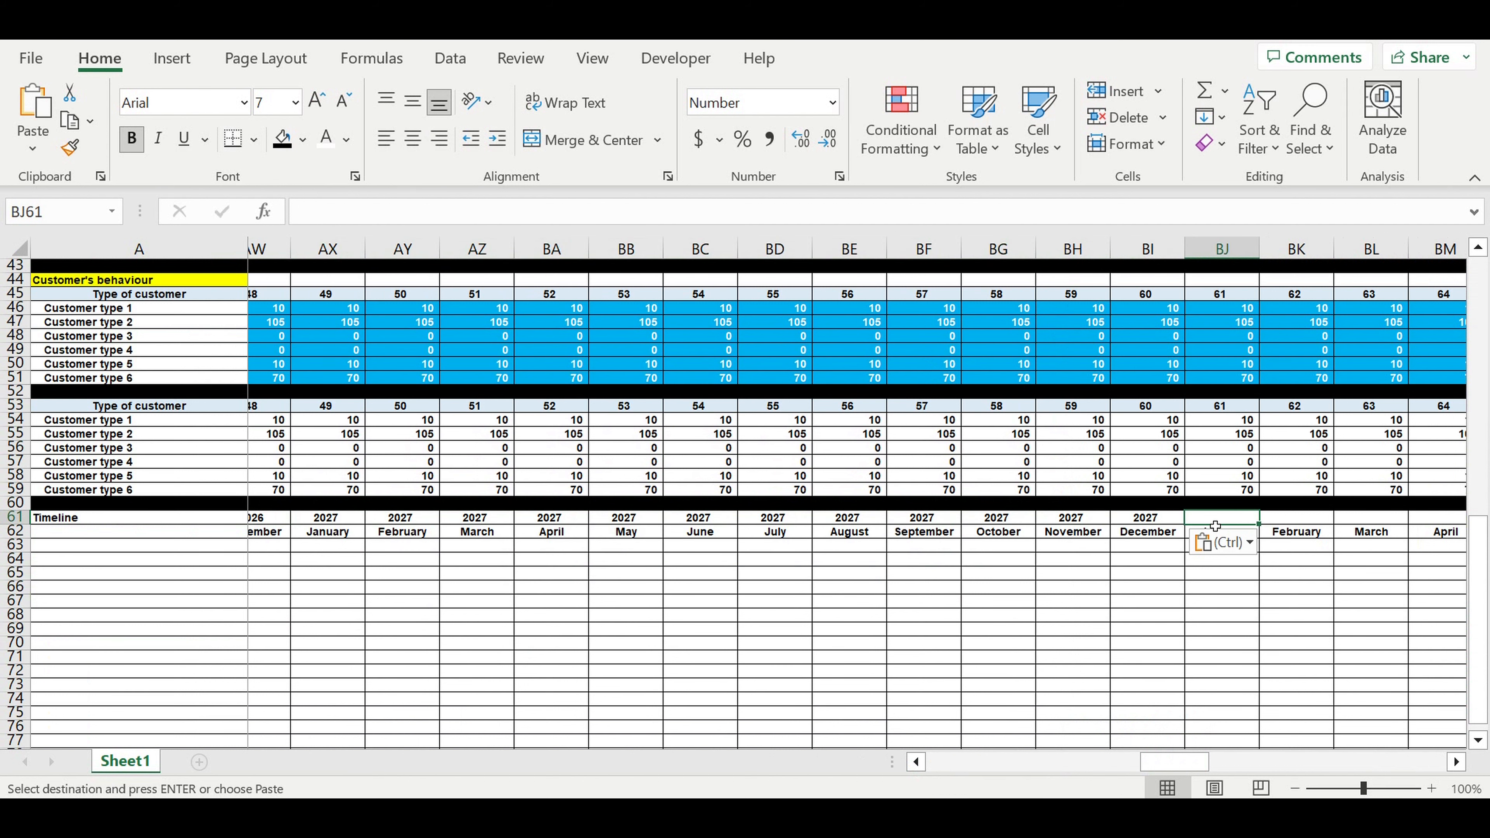
key(ctrl+v)
Paste the copied year formulas at BV61 and CH61 to cover 2029 and 2030.
drag(1201, 762, 1288, 766)
click(576, 521)
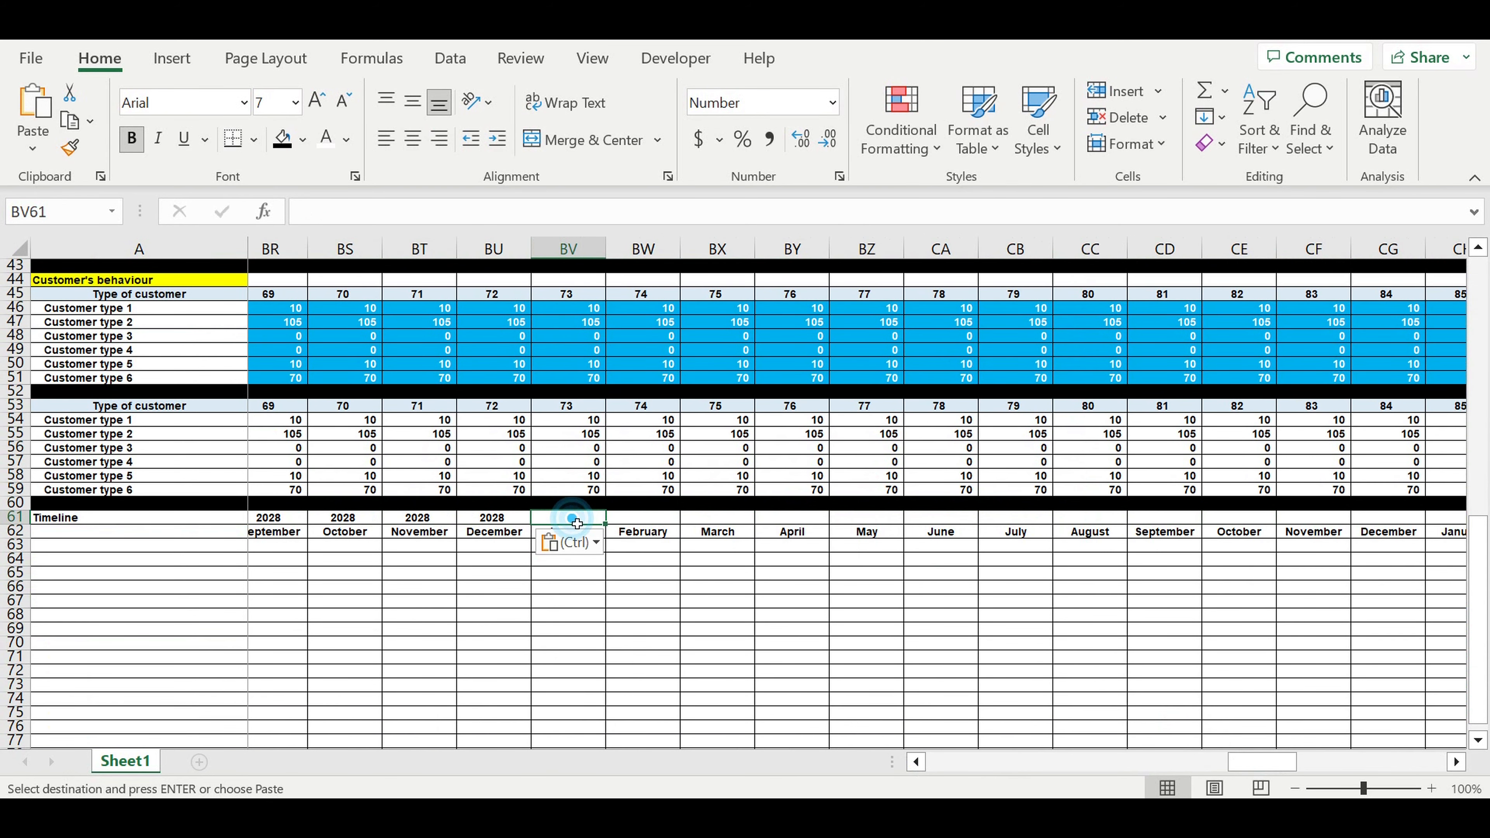
drag(577, 523, 1450, 522)
key(ctrl+v)
click(1460, 522)
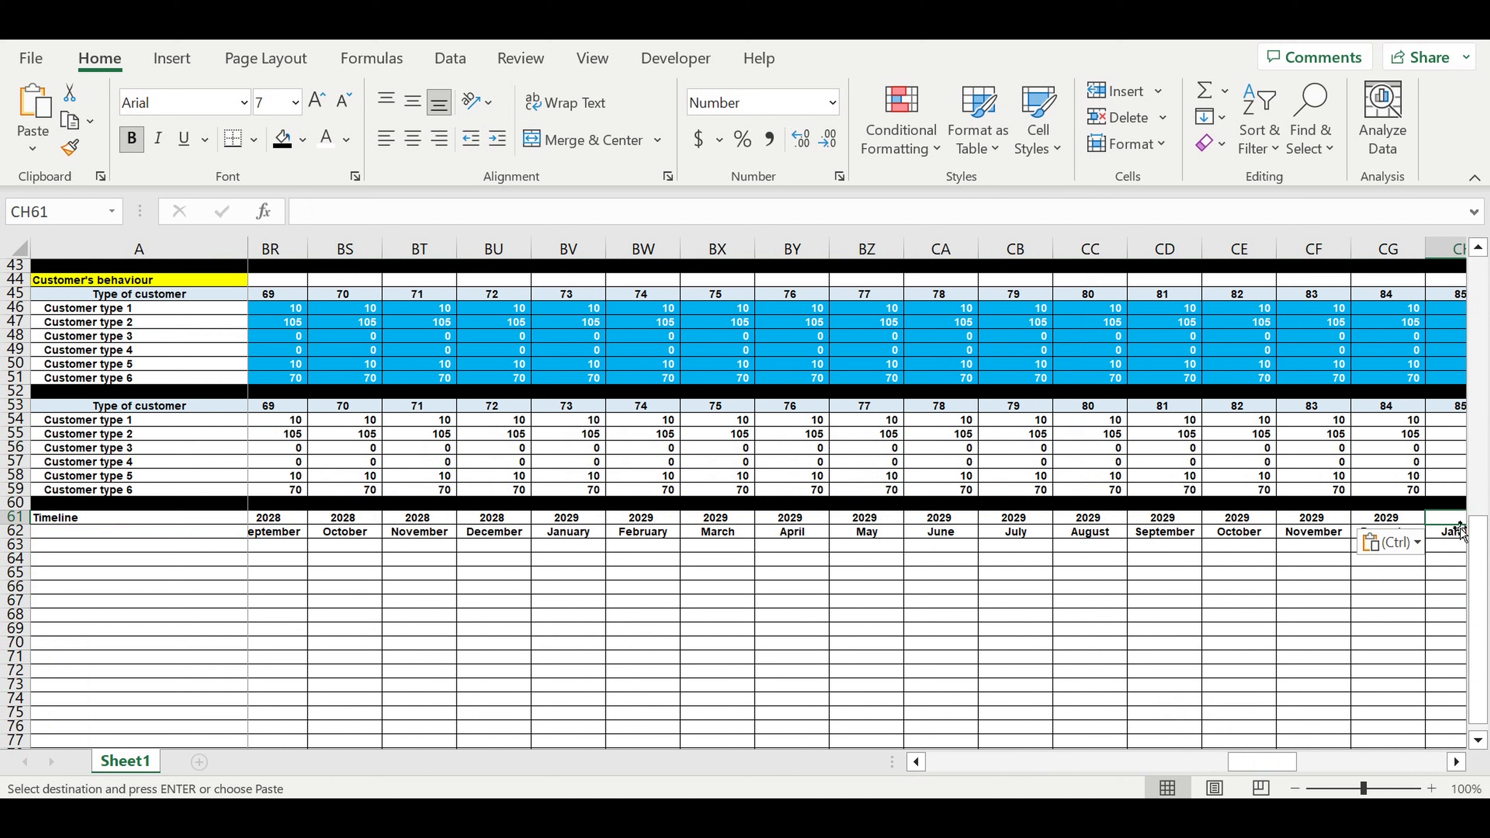
key(ctrl+v)
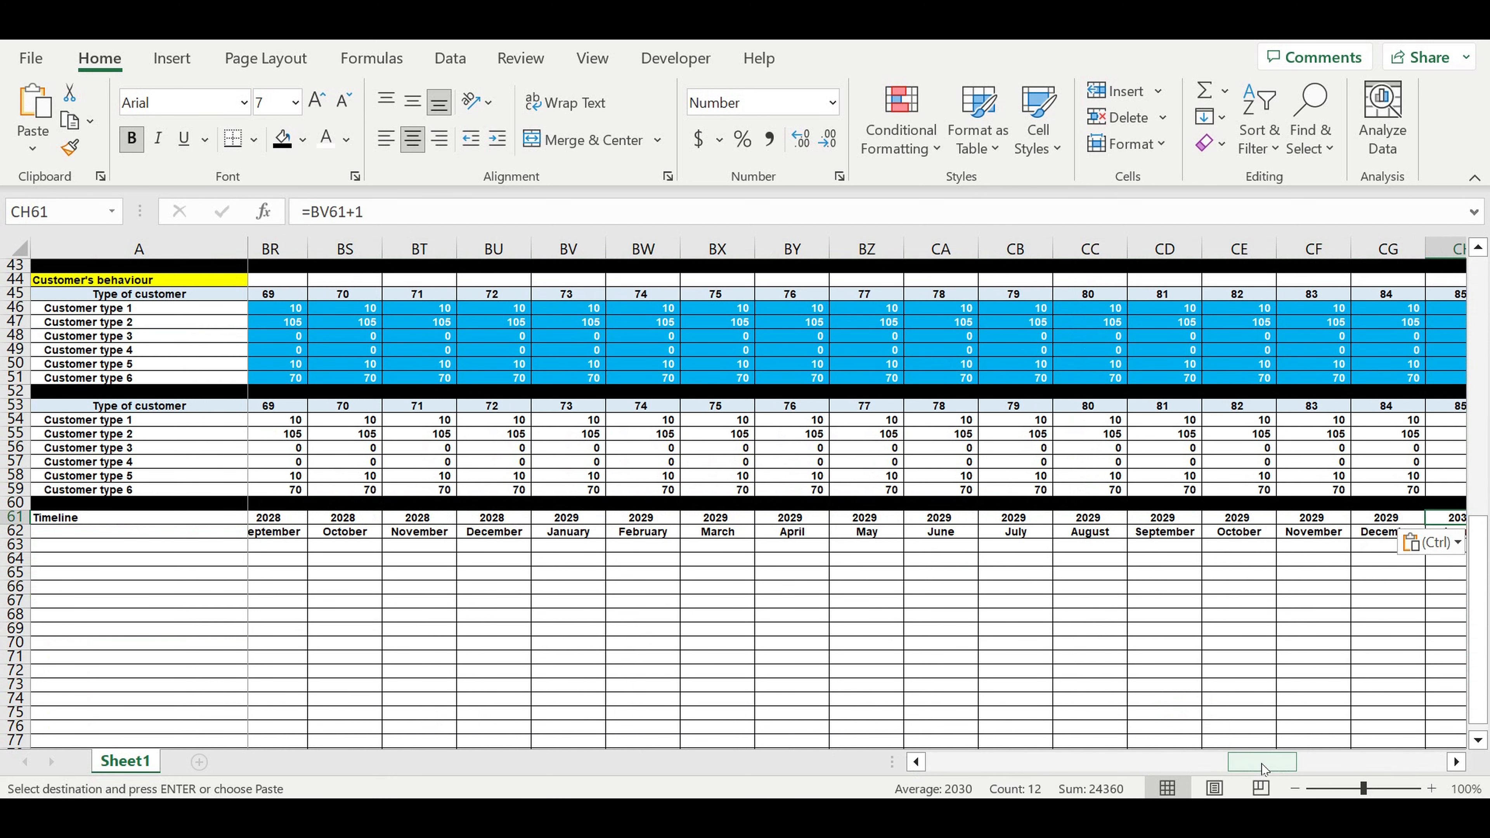
Paste the copied year formulas at CT61 and DF61 to complete the timeline for 2031 and 2032.
drag(1262, 764, 1365, 765)
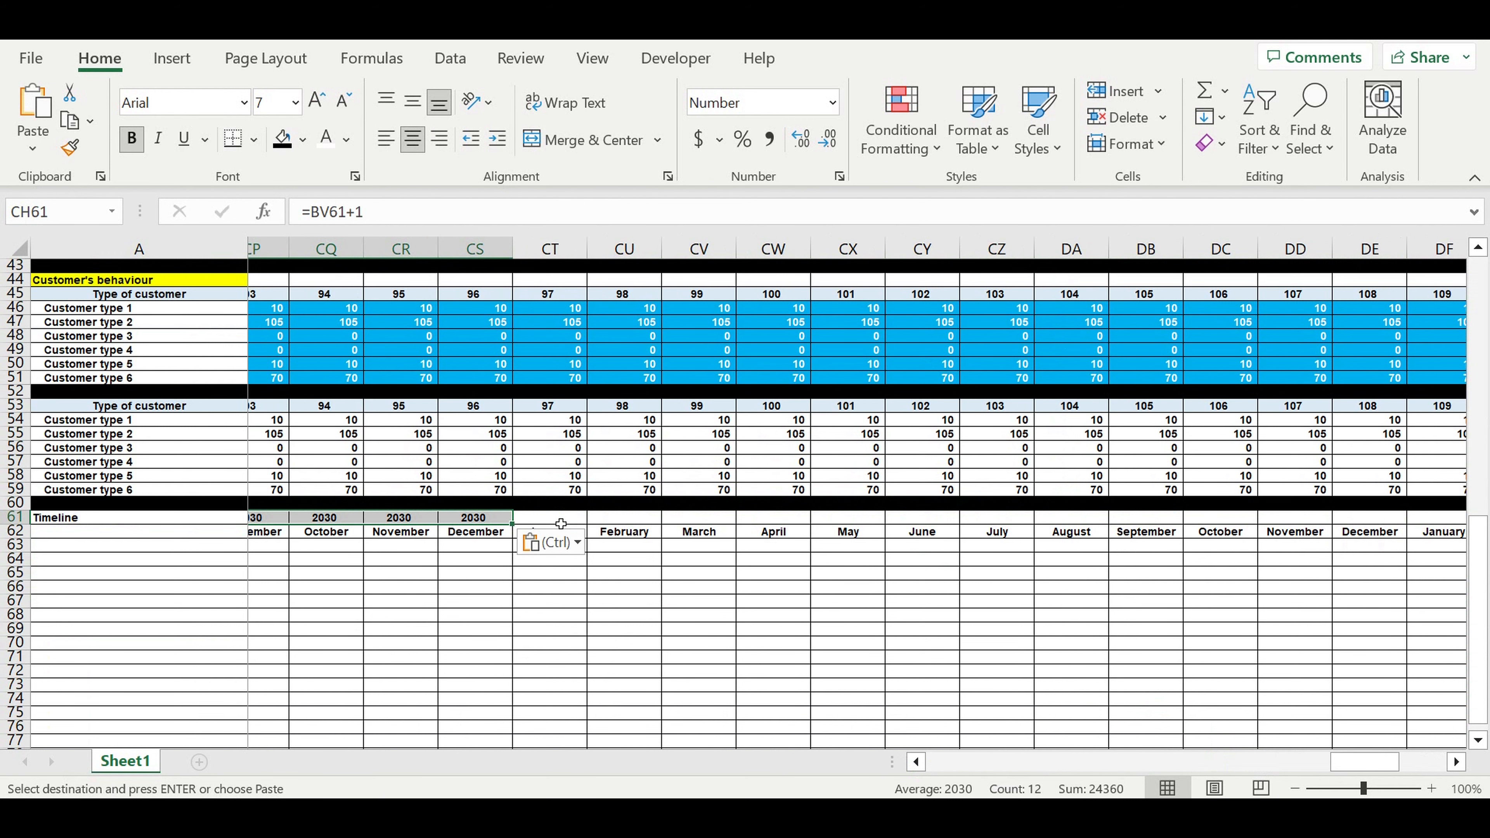
click(561, 524)
key(ctrl+v)
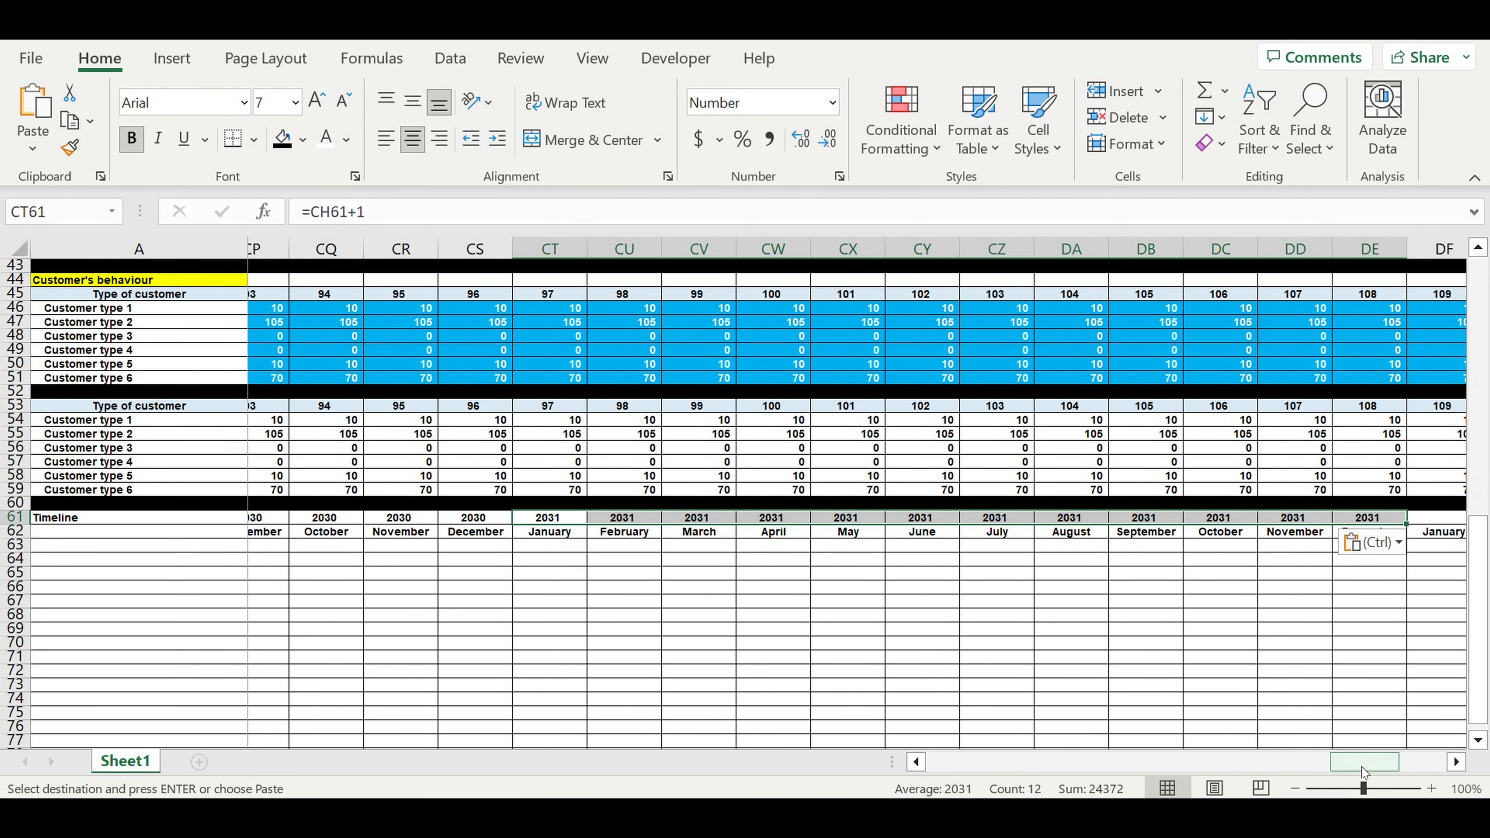
drag(1362, 766, 1407, 765)
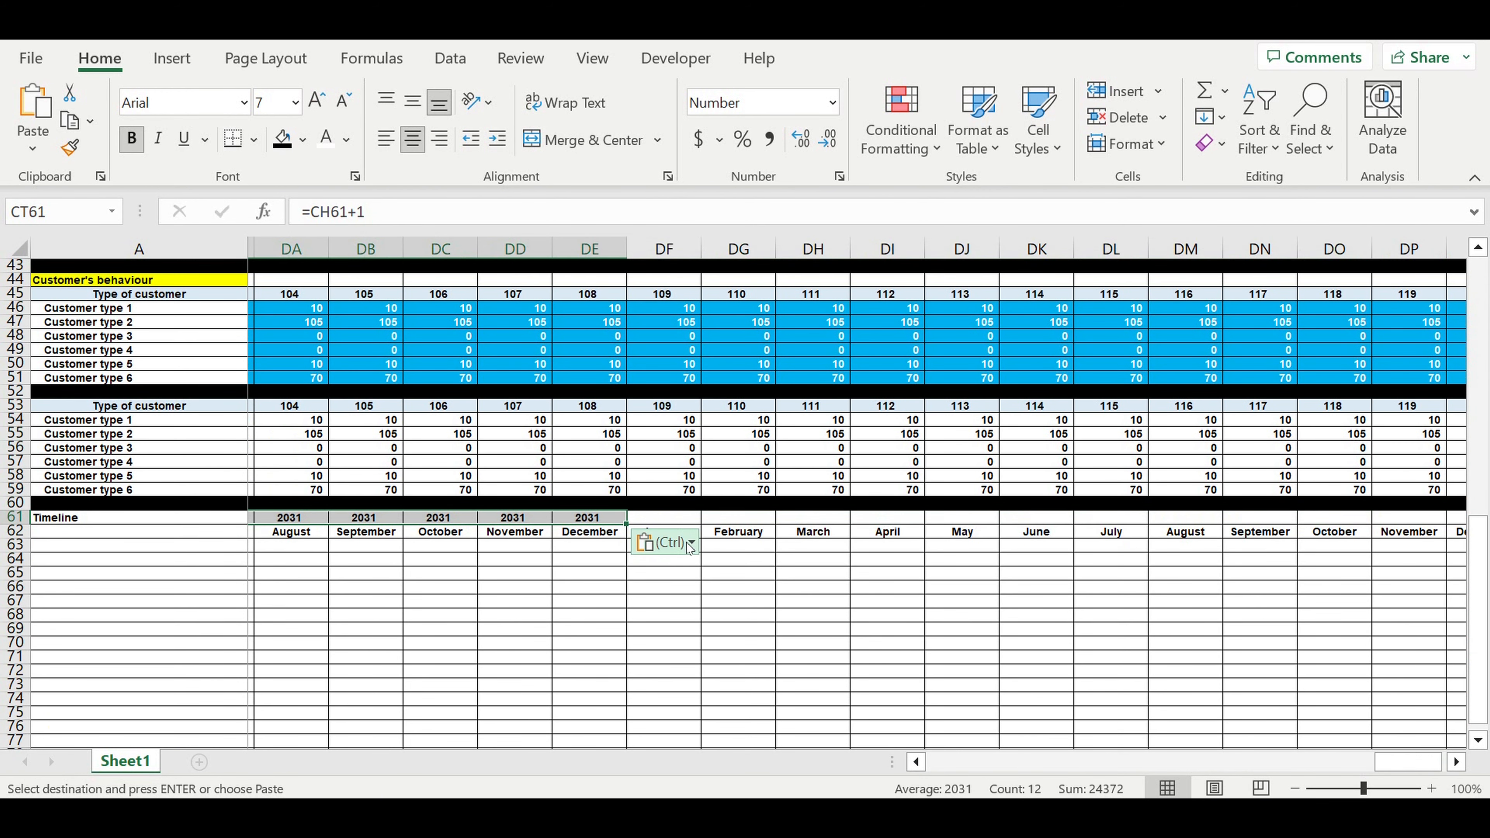
click(663, 518)
key(ctrl+v)
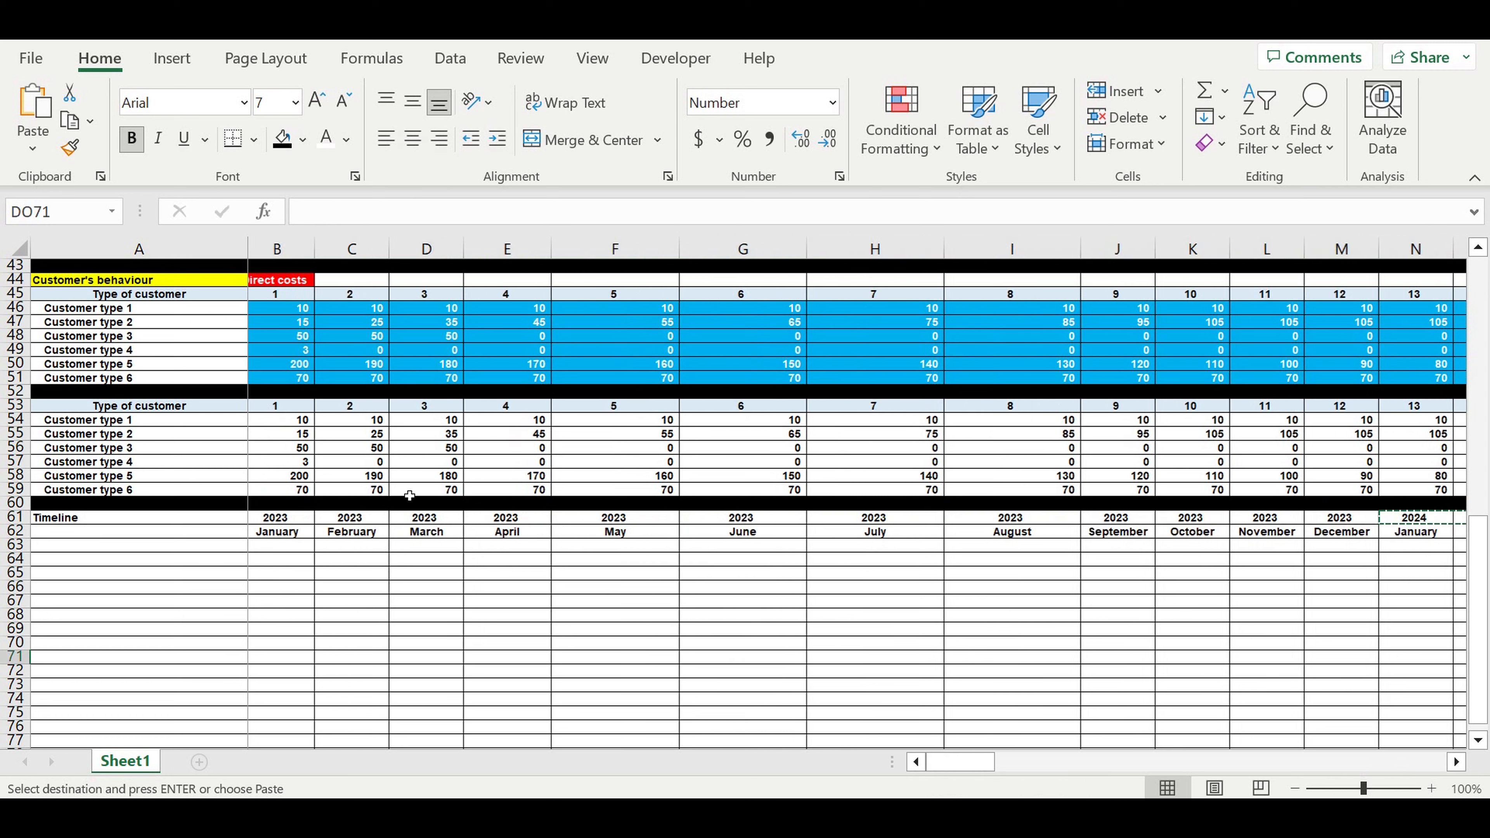
Shade the 2023 years in B61:M61 light blue and the months in B62:M62 a paler blue.
drag(977, 761, 954, 763)
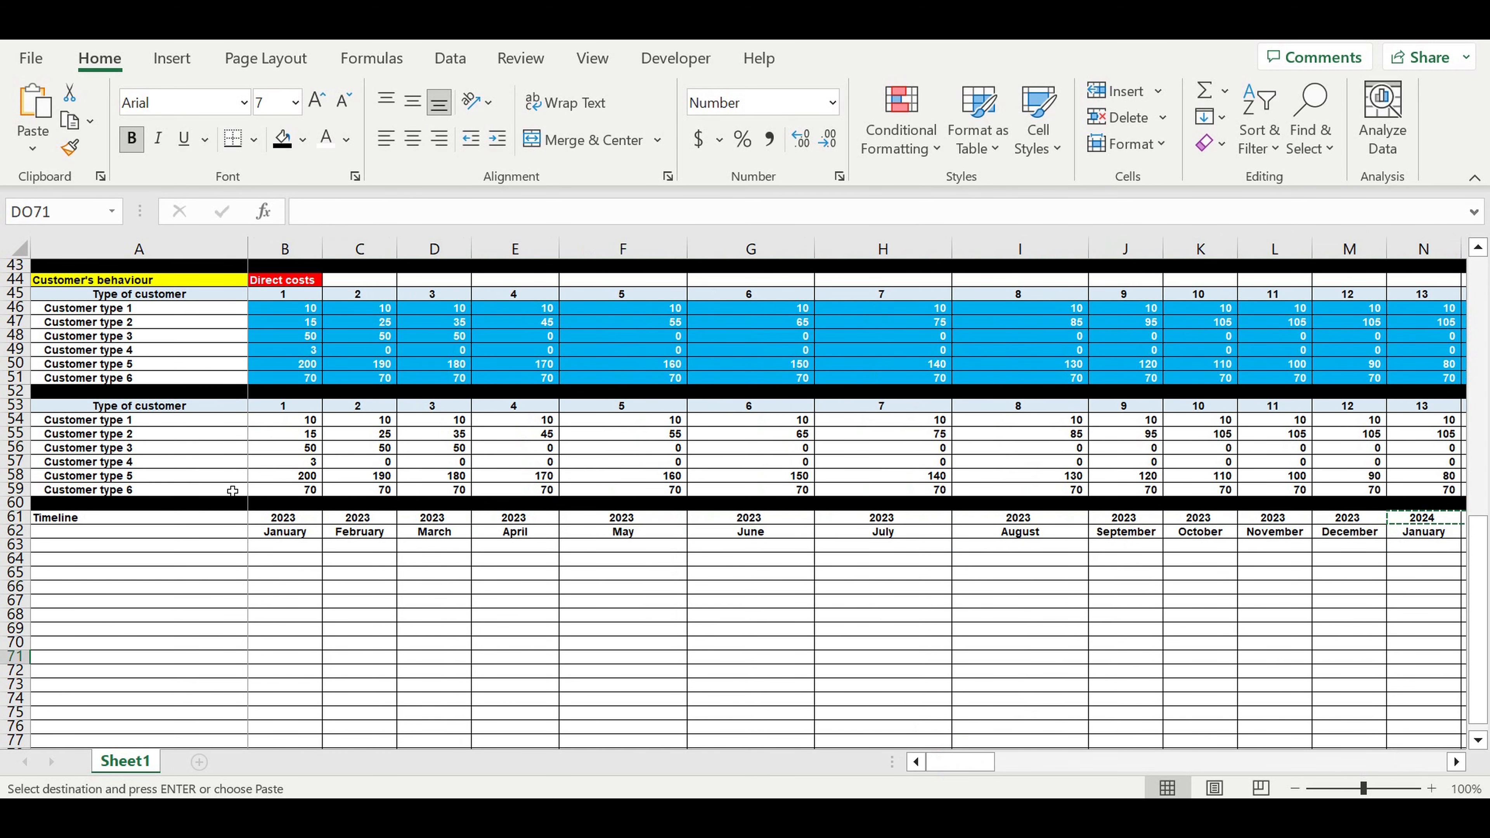
click(280, 519)
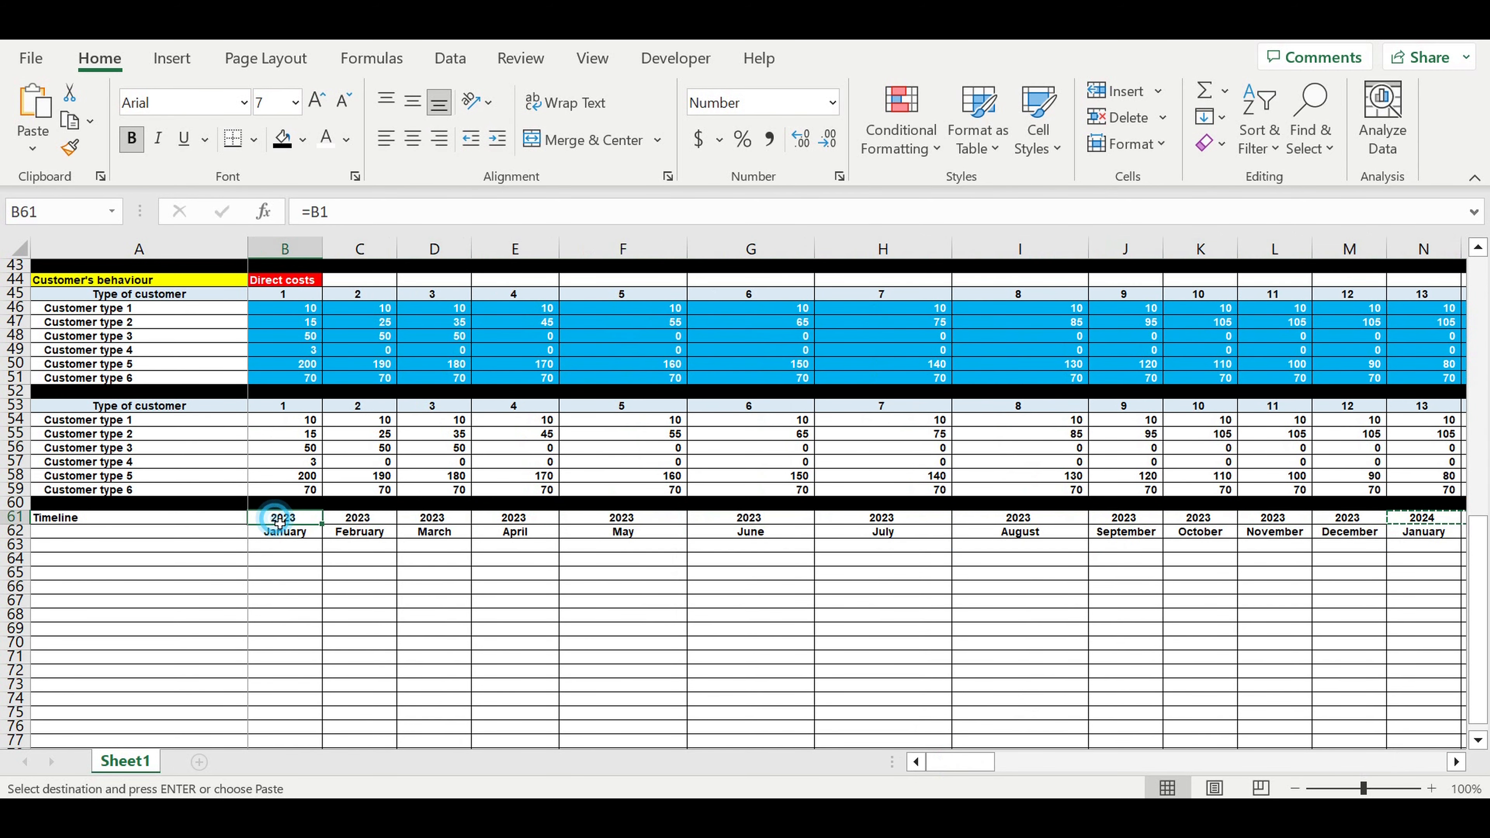
drag(280, 519, 1007, 528)
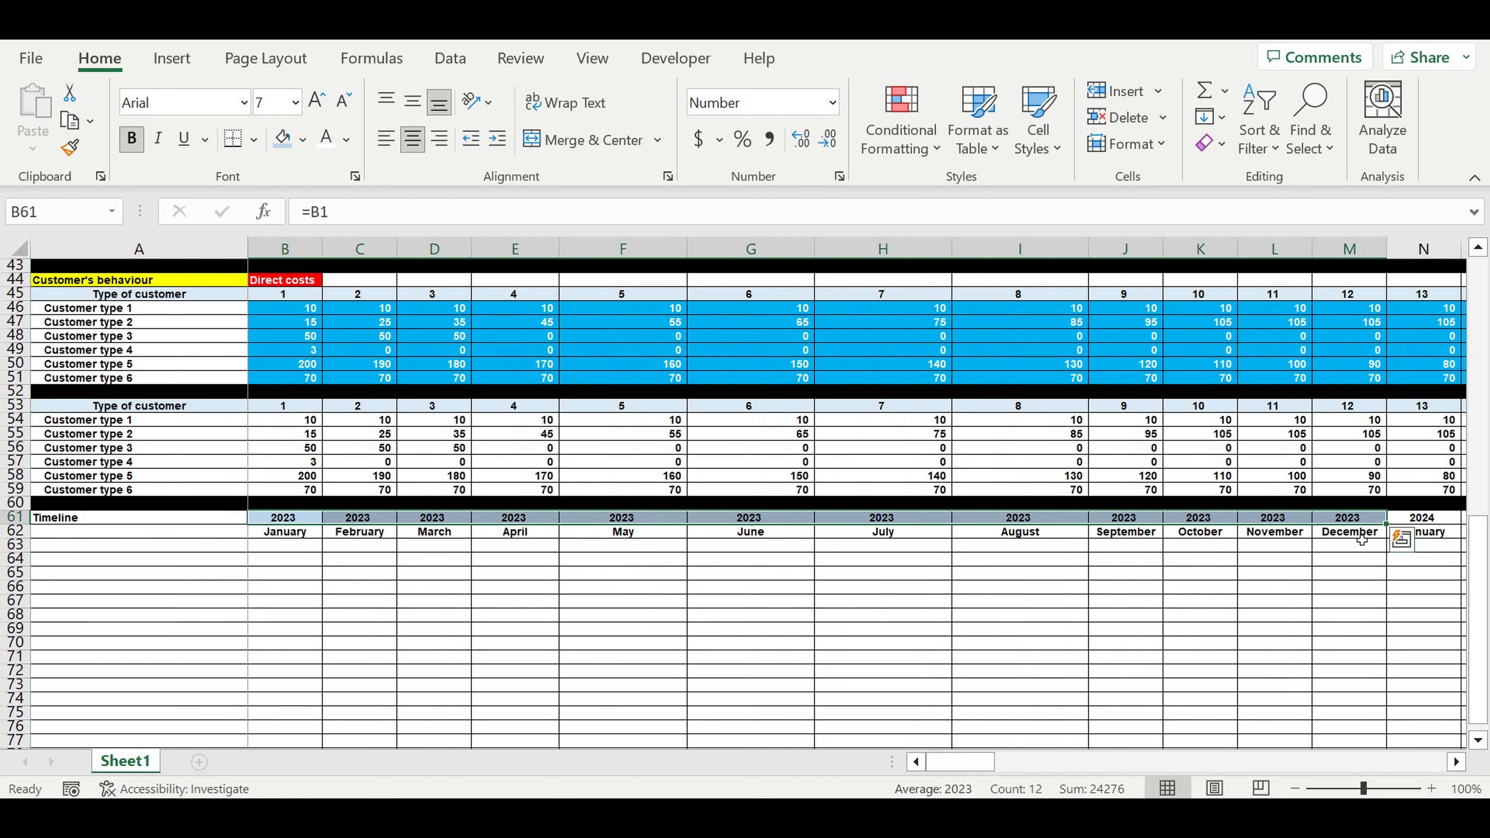
click(1319, 531)
drag(1019, 535, 287, 533)
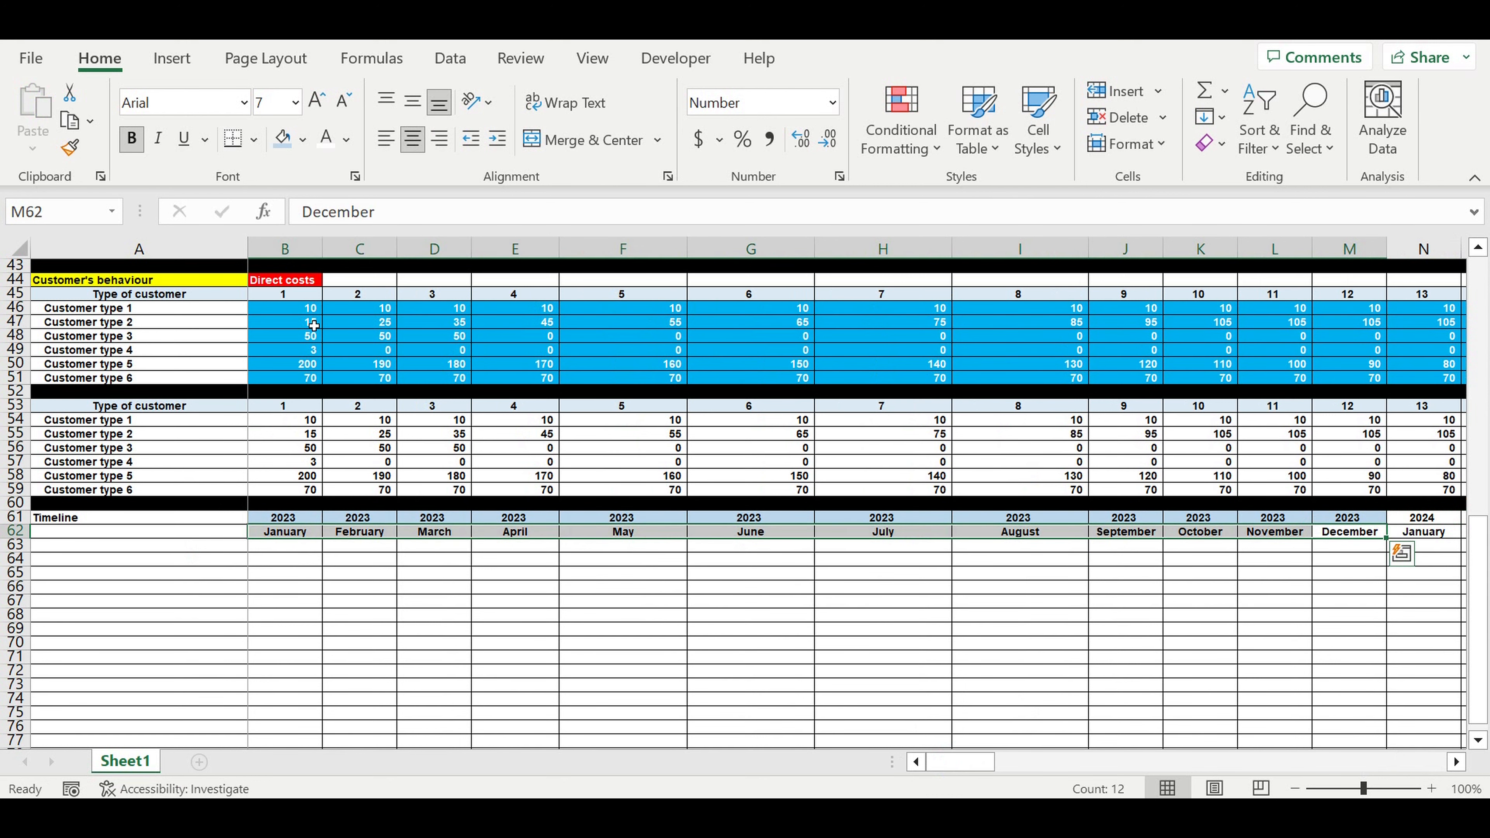
click(303, 139)
click(335, 459)
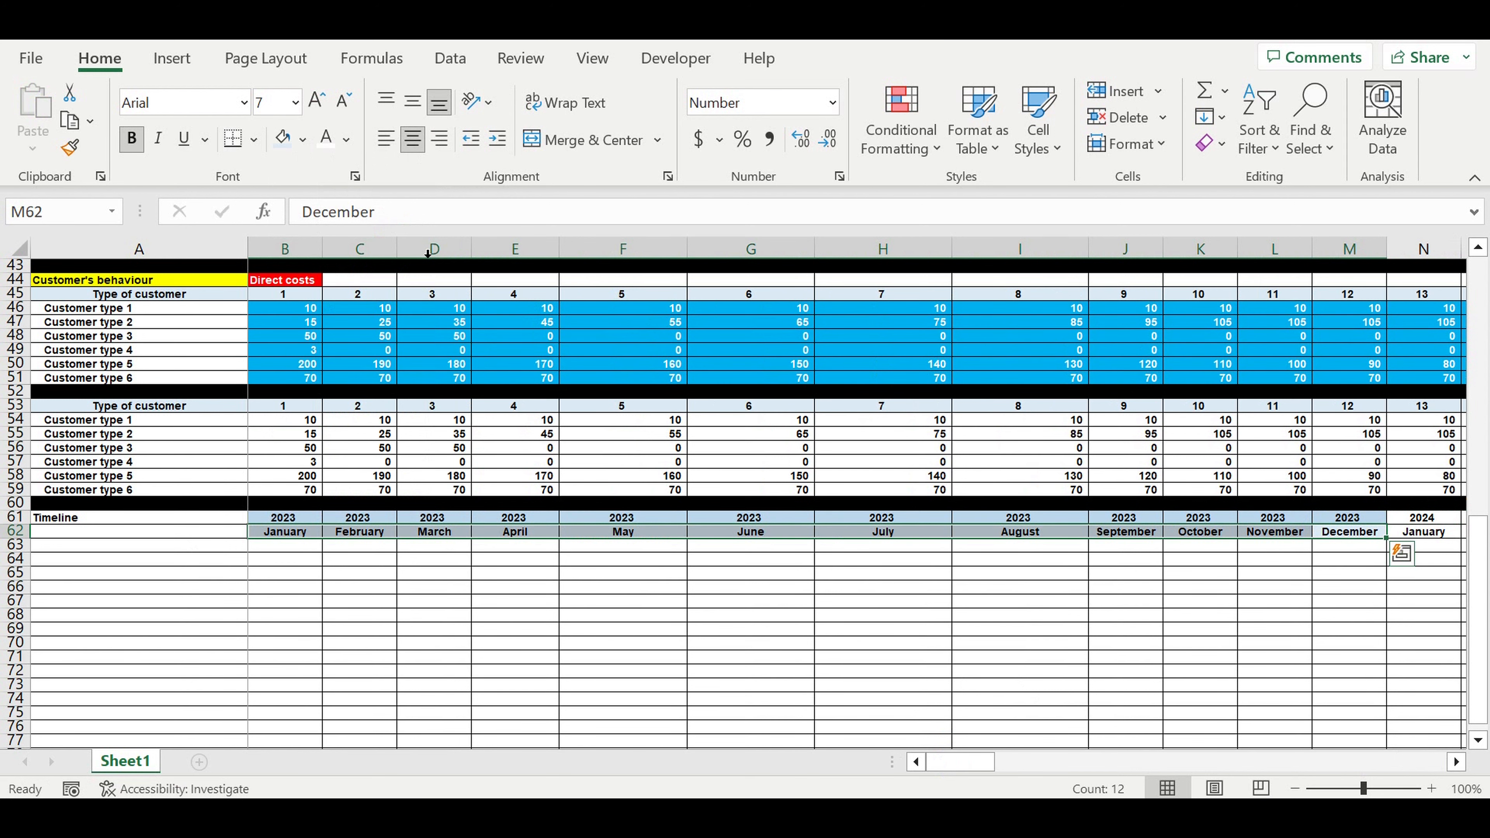
Shade the 2024 years in N61:Y61 light gold and the months in N62:Y62 a paler gold.
drag(1424, 517, 1383, 522)
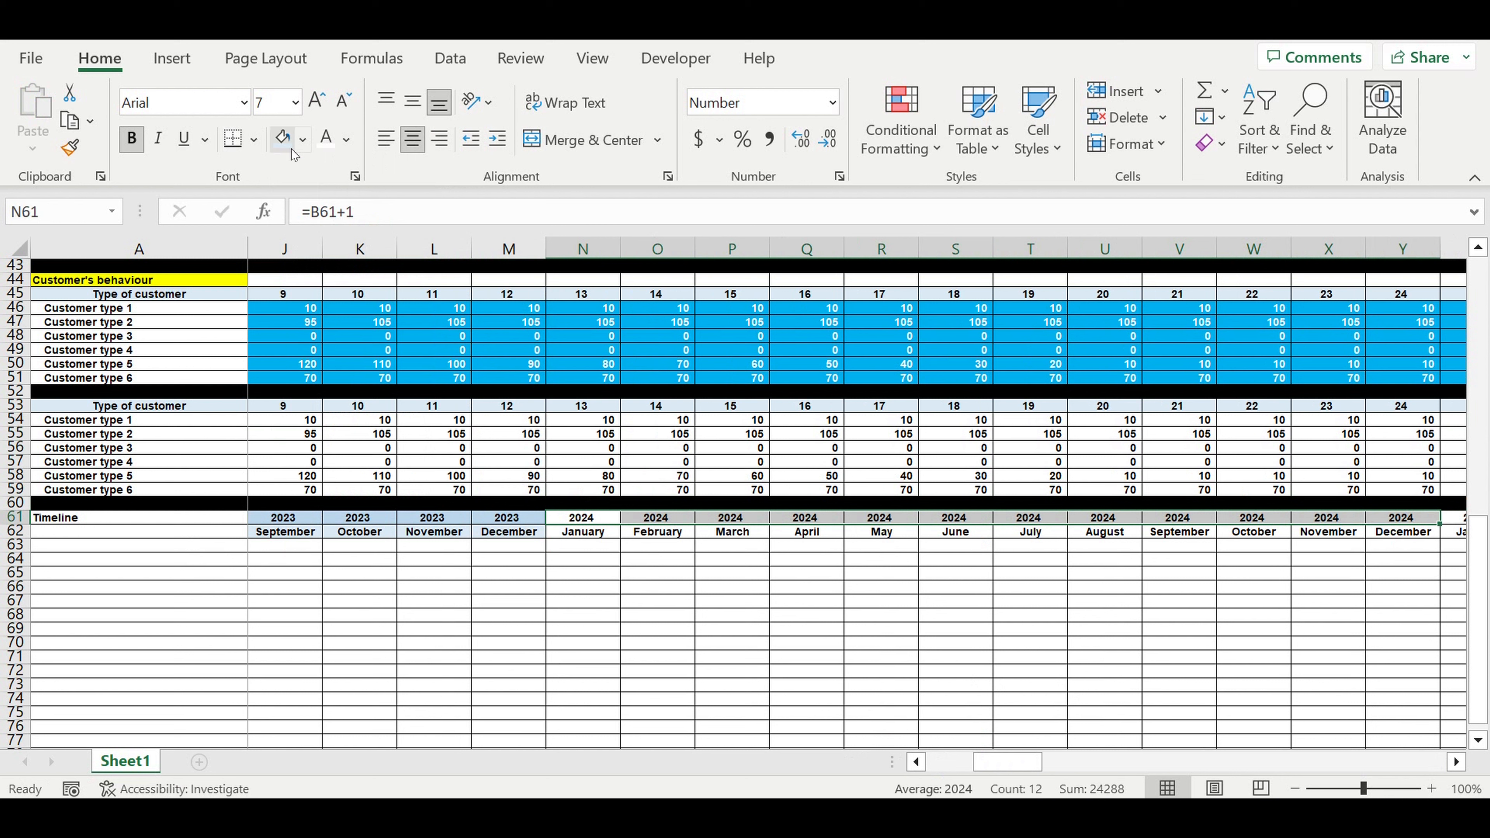
click(291, 148)
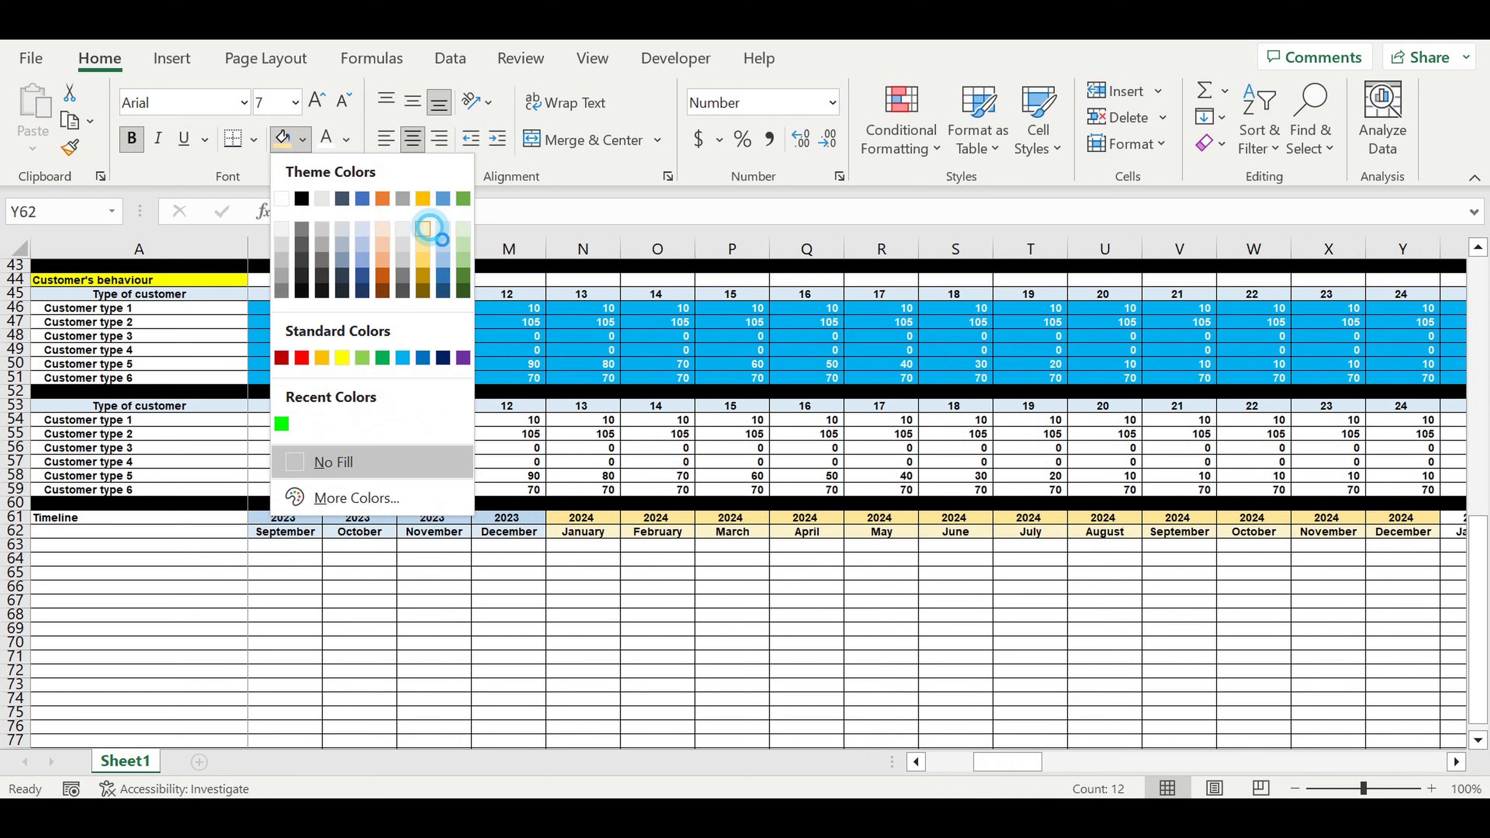
click(429, 227)
click(1179, 573)
Copy the shaded two-year block B61:Y62 and paste its formatting onto the timeline starting at Z61.
drag(1407, 533, 434, 586)
drag(5, 602, 299, 520)
right_click(300, 520)
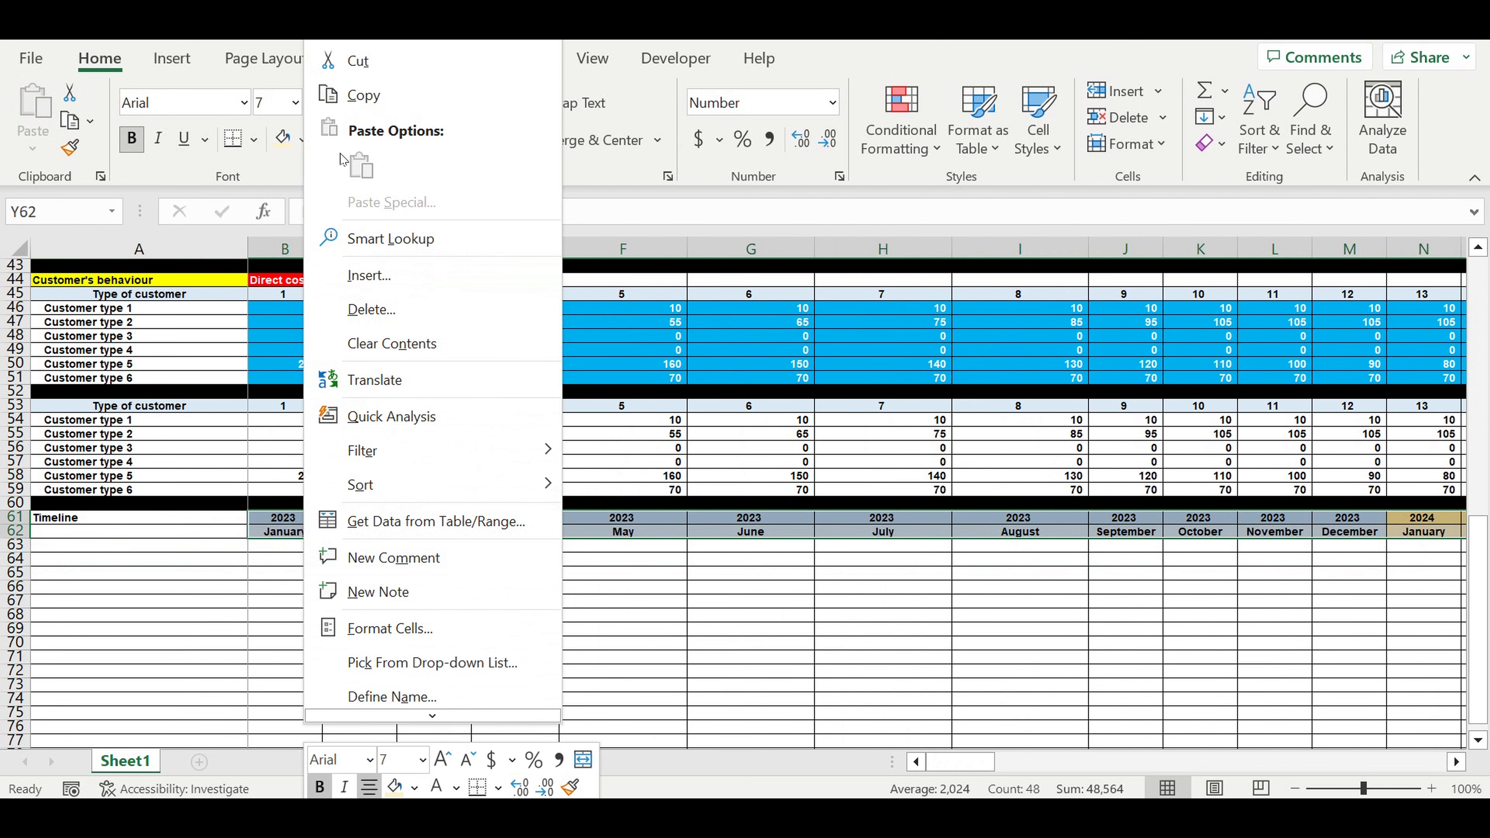
click(363, 95)
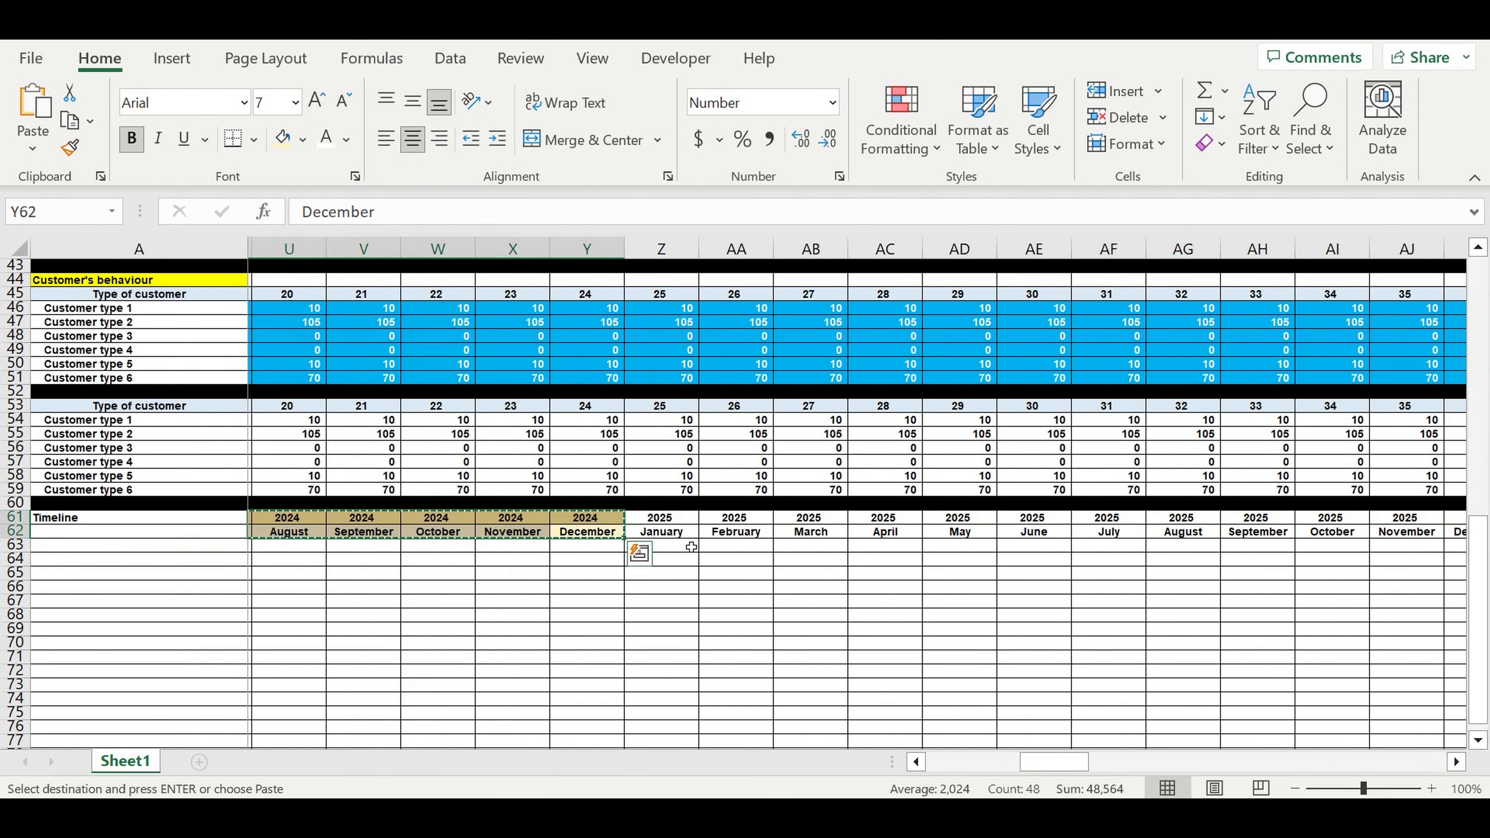
right_click(689, 523)
click(875, 169)
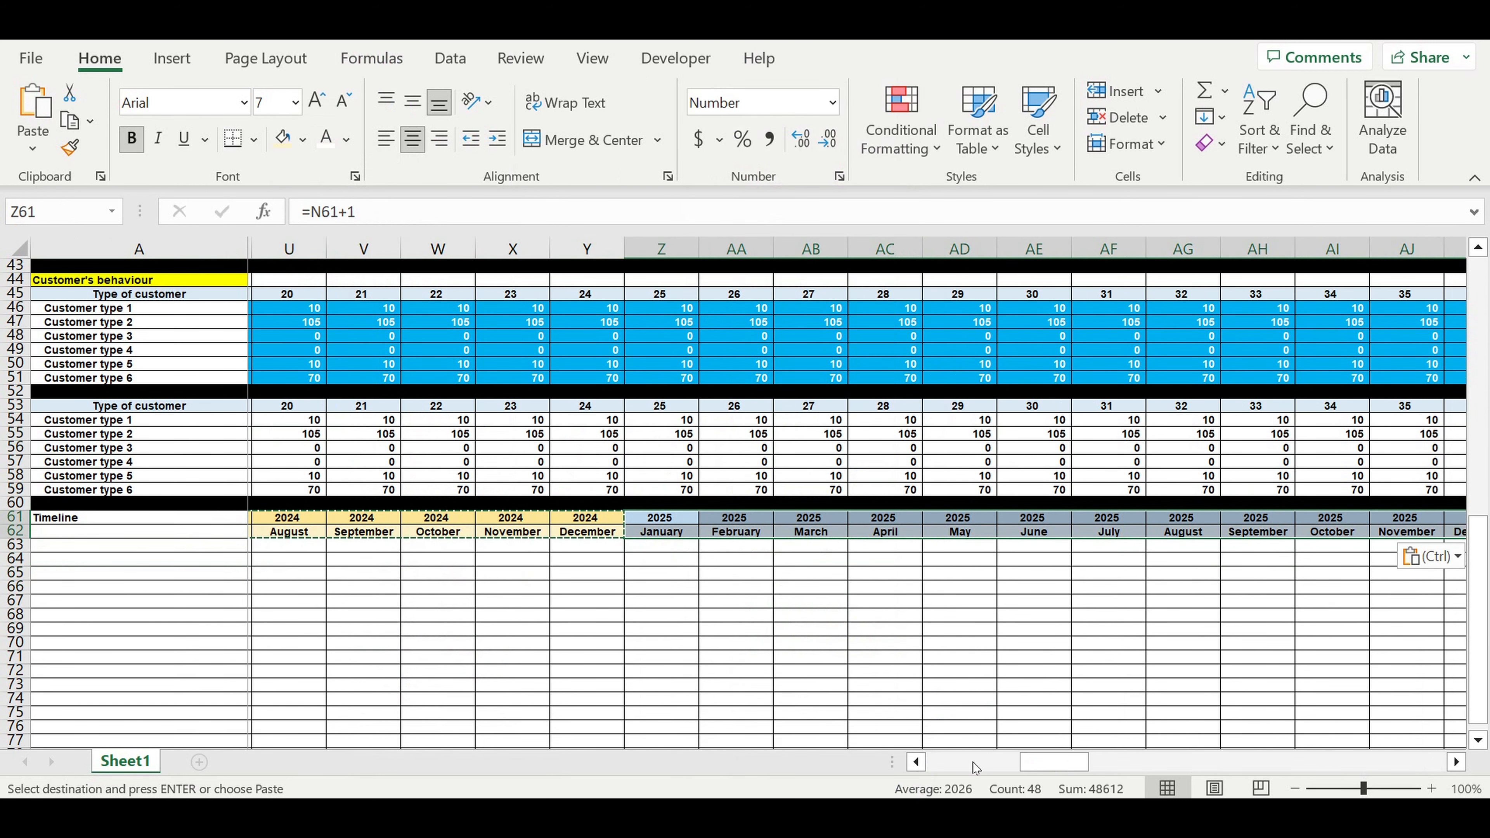
Paste the two-year blue and gold formatting onto the timeline starting at AX61 and BV61.
drag(1066, 762, 1166, 761)
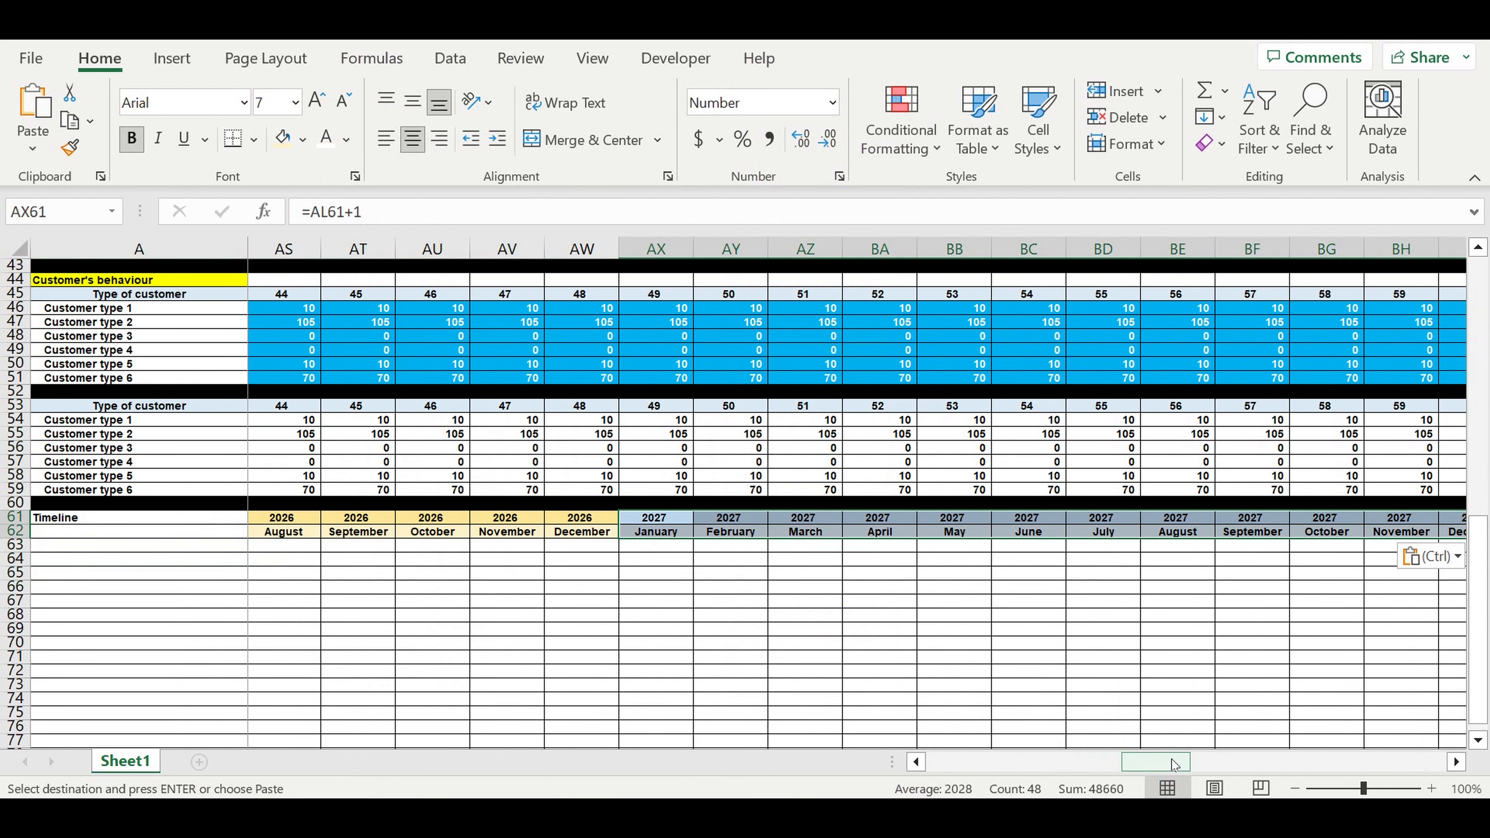
drag(1174, 763, 1262, 763)
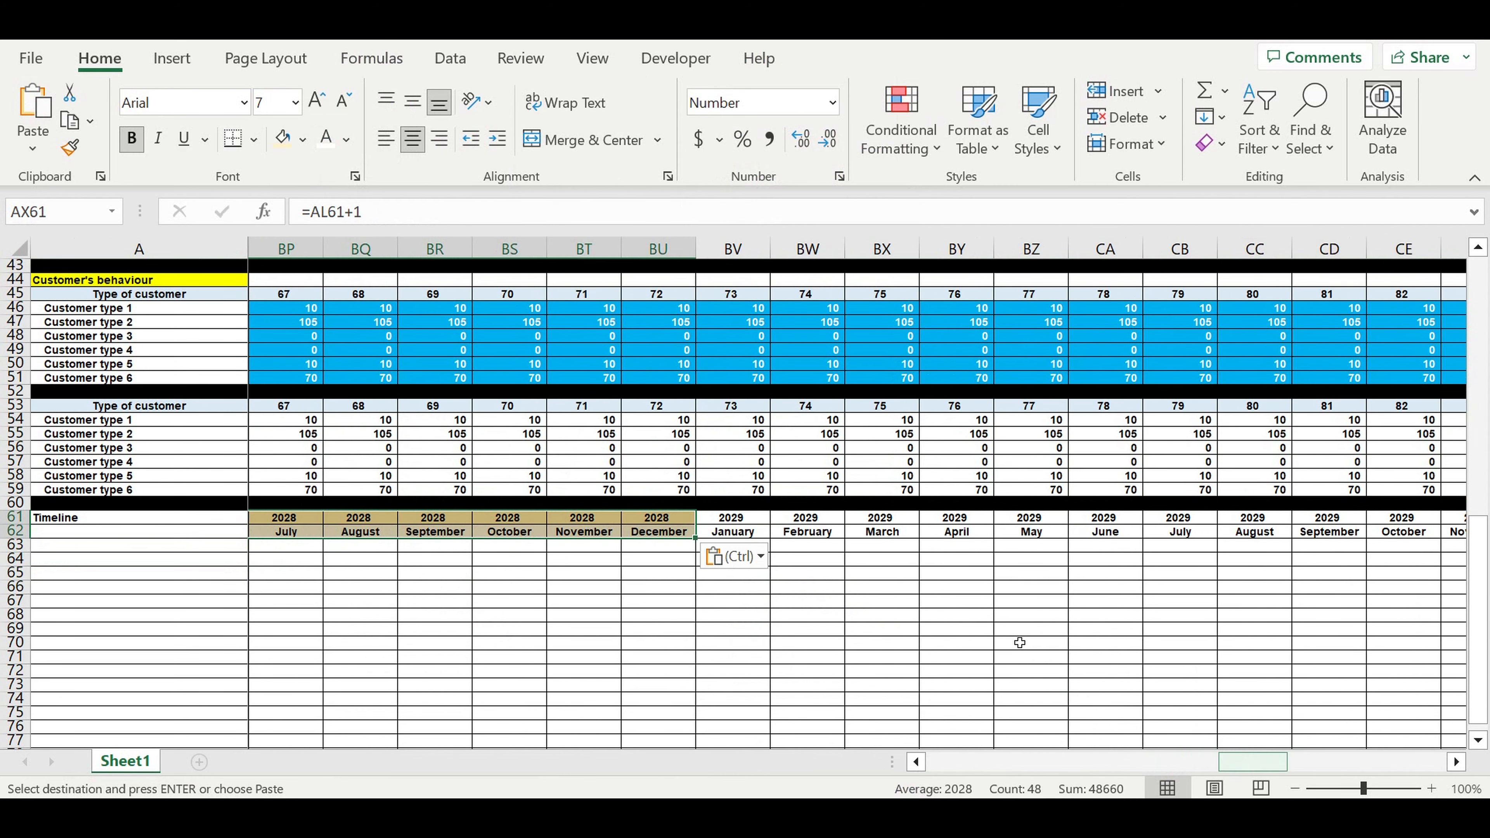
click(740, 521)
key(ctrl+v)
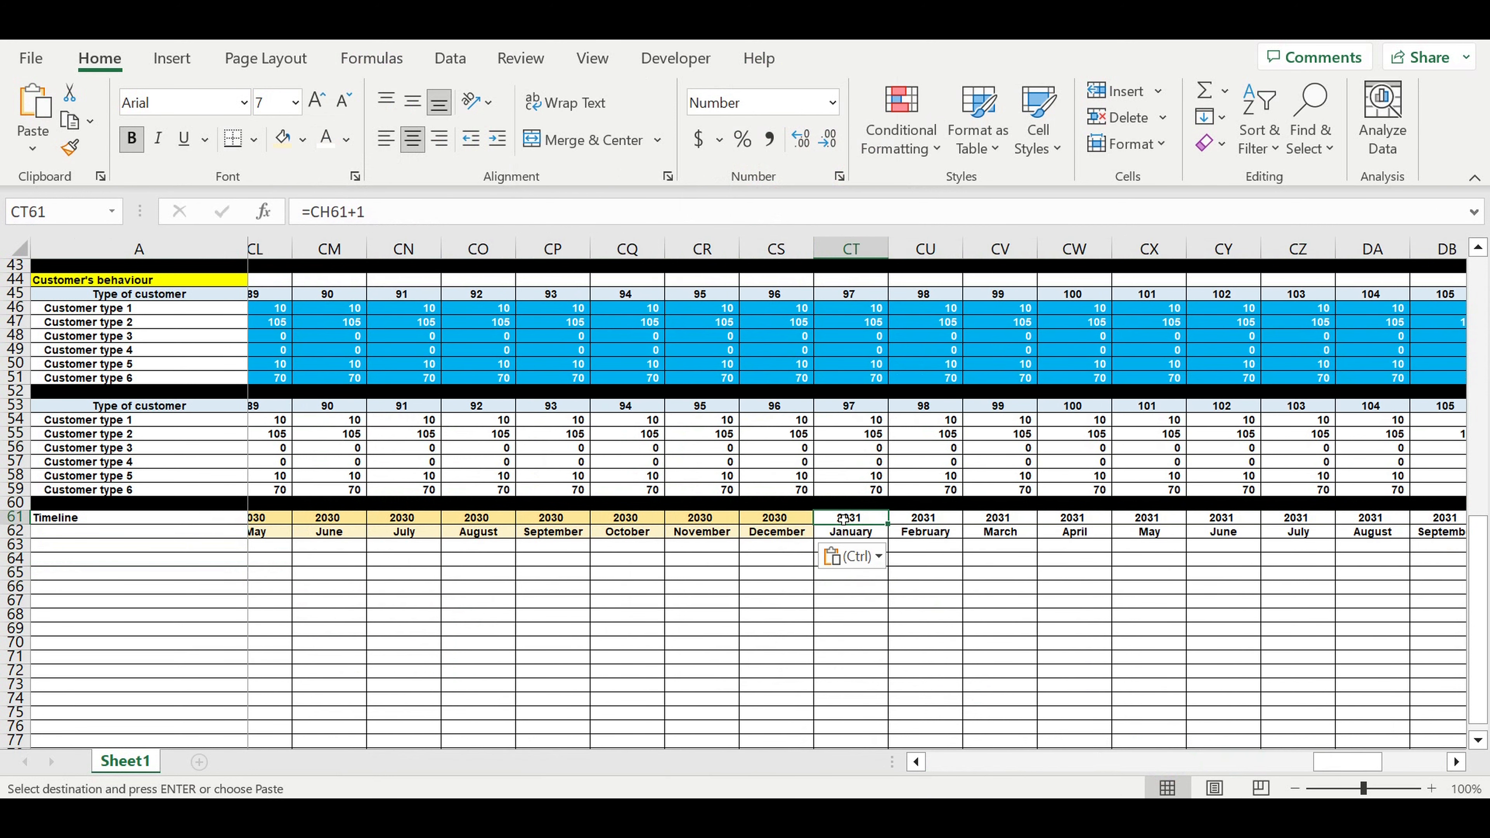
Paste the copied blue and gold formatting at CT61 to shade the last two timeline years.
right_click(839, 518)
click(1050, 177)
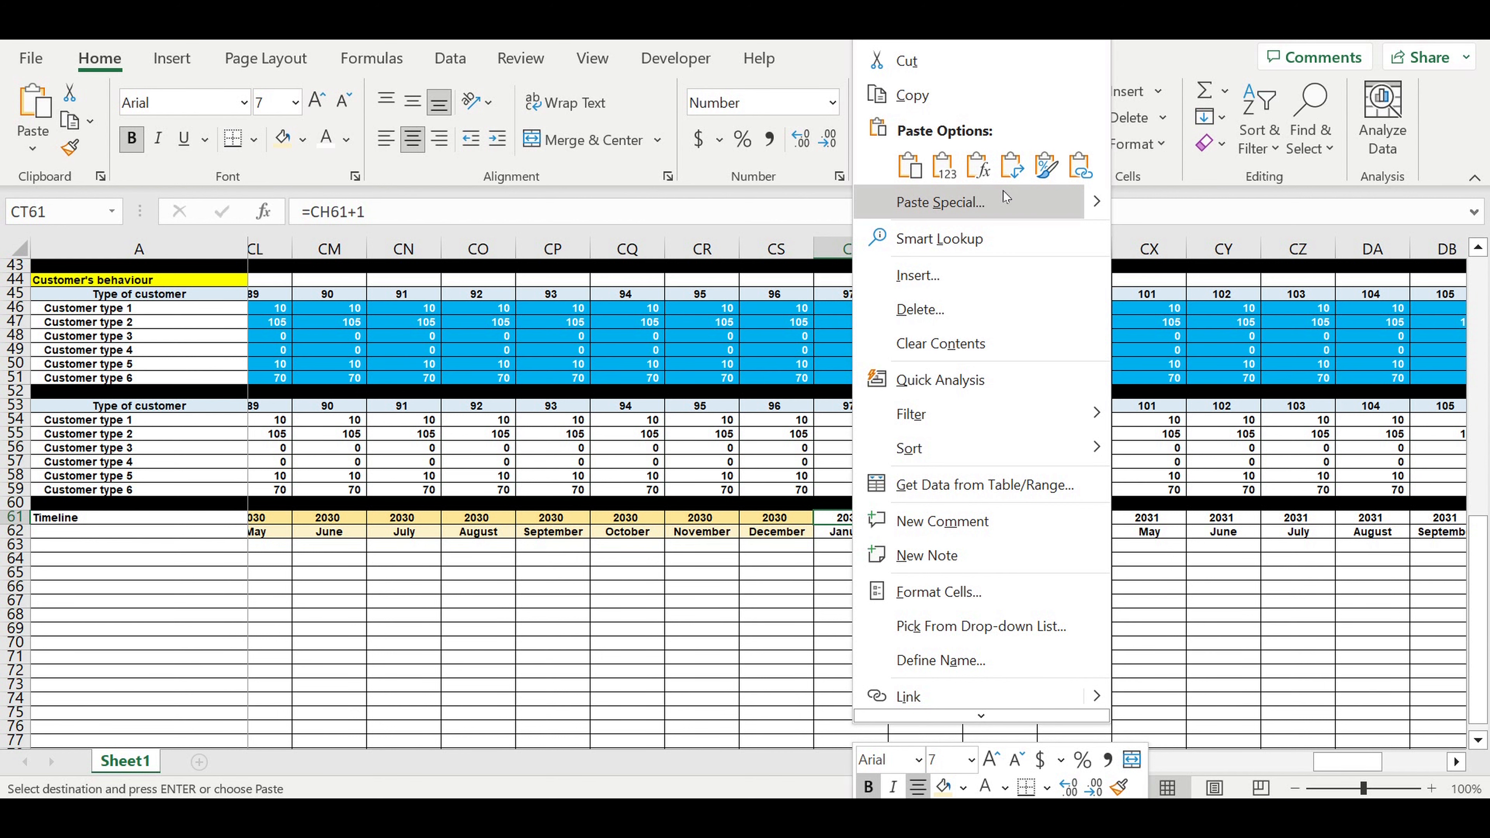
drag(1423, 759, 1443, 752)
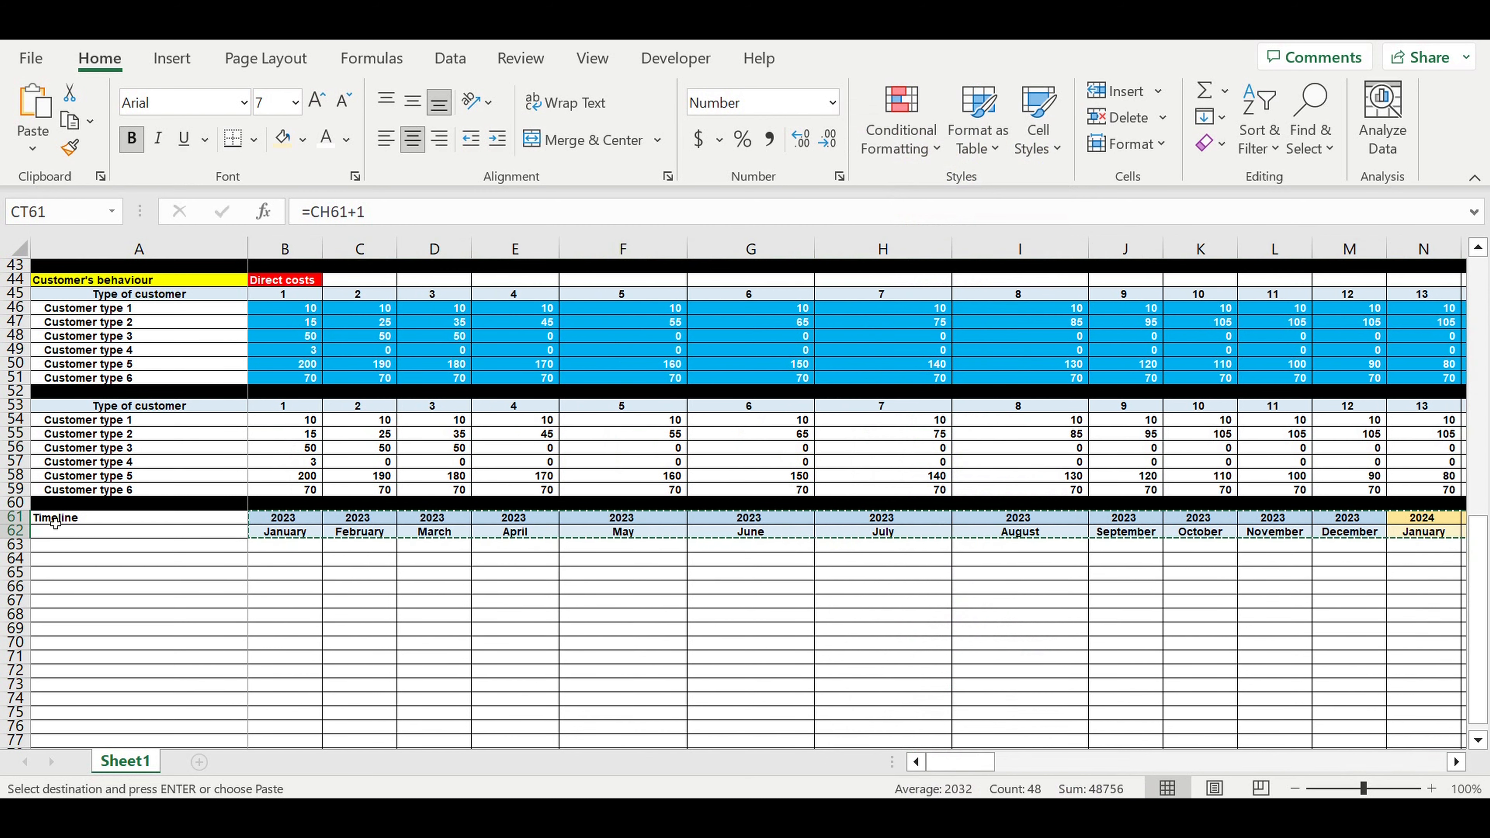
Replace the Timeline heading in A61 with "New Customers".
click(54, 522)
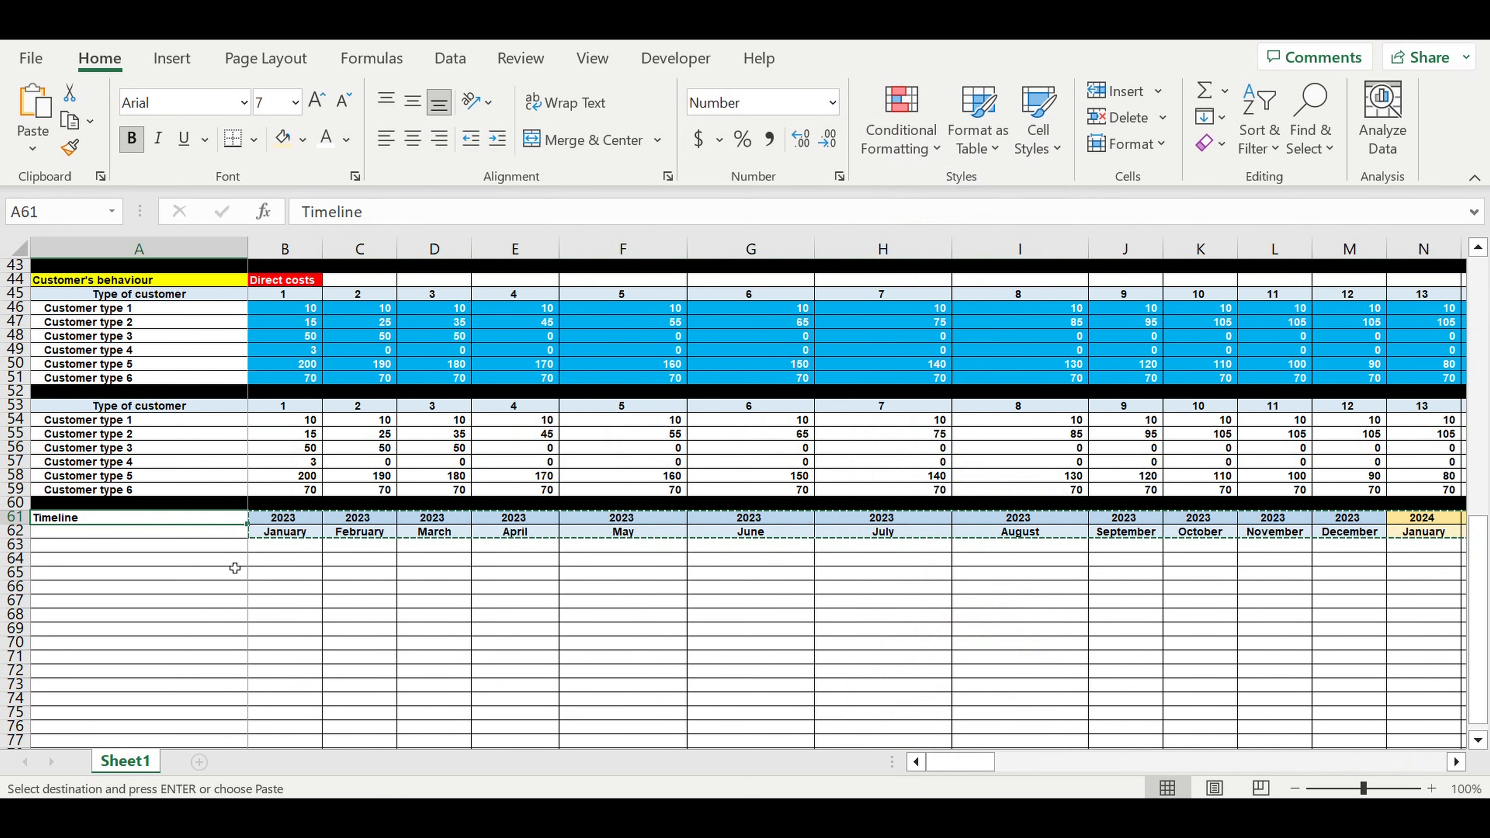
text(S)
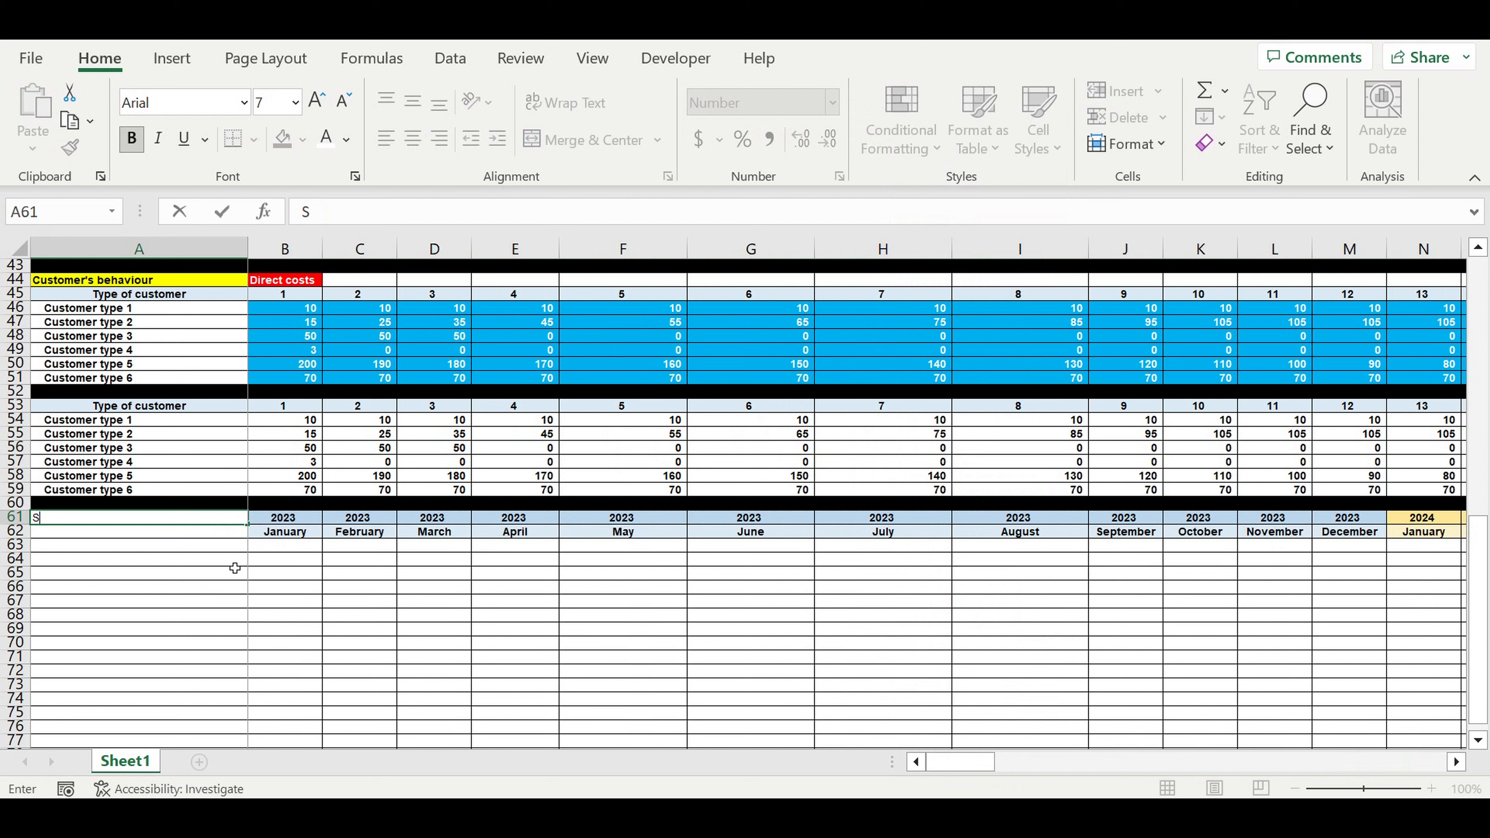
key(BackSpace)
text(New Customers)
key(Return)
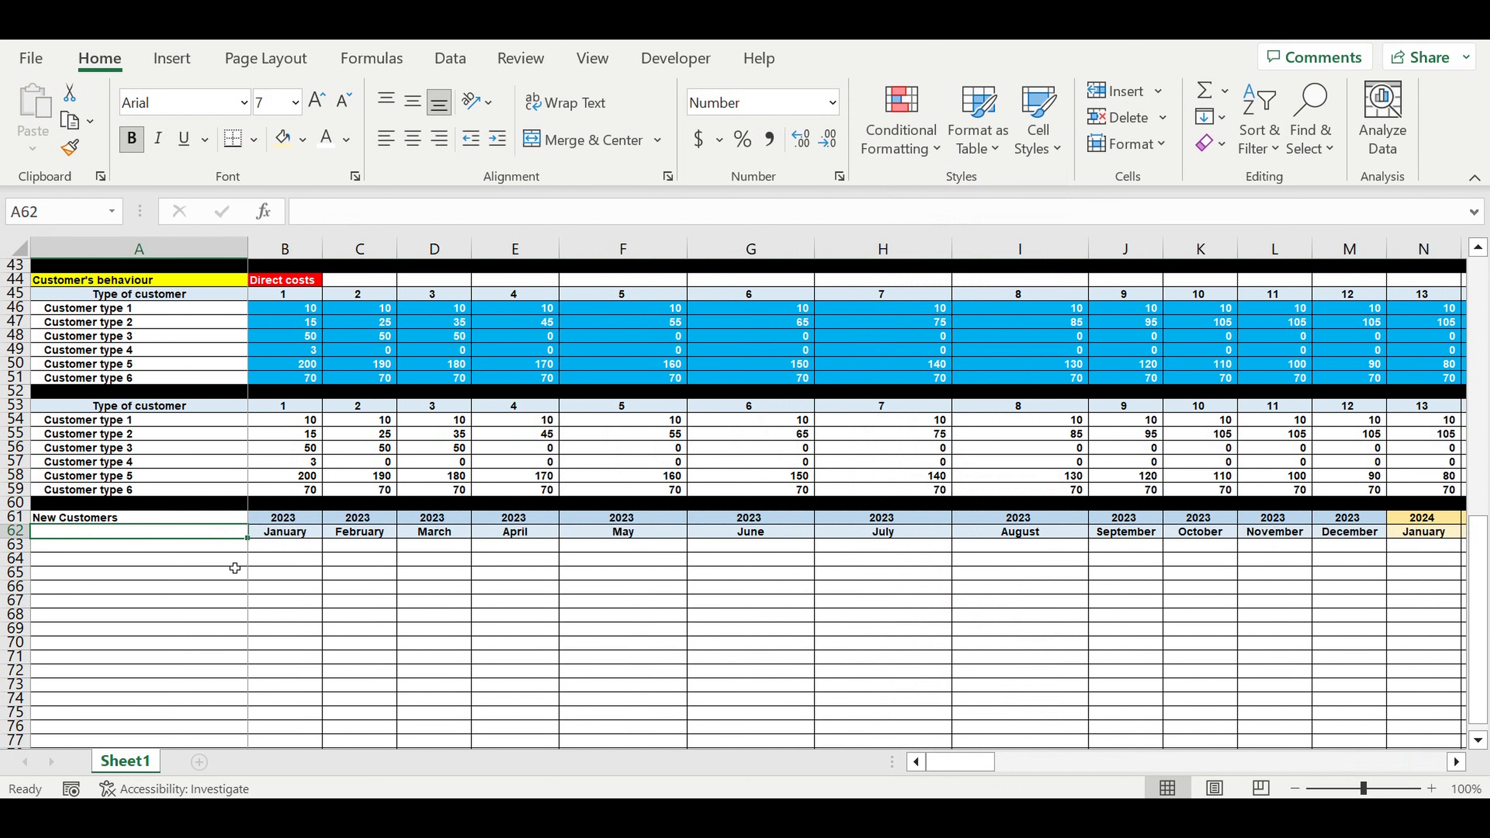
Link A62 to the Type of customer heading with =A53 and give it the same shaded, centred formatting.
click(133, 409)
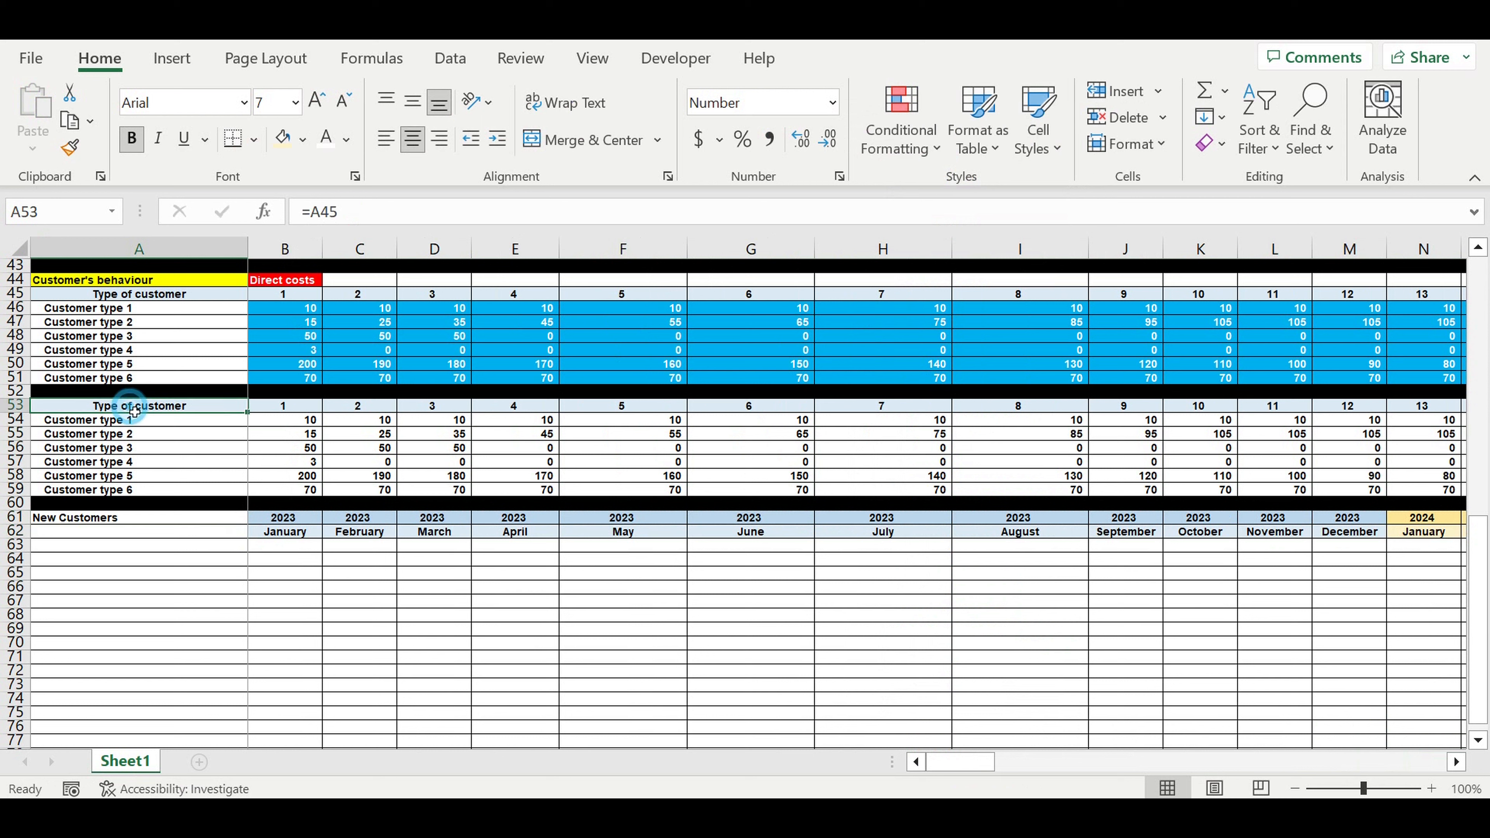
key(ctrl+c)
click(158, 536)
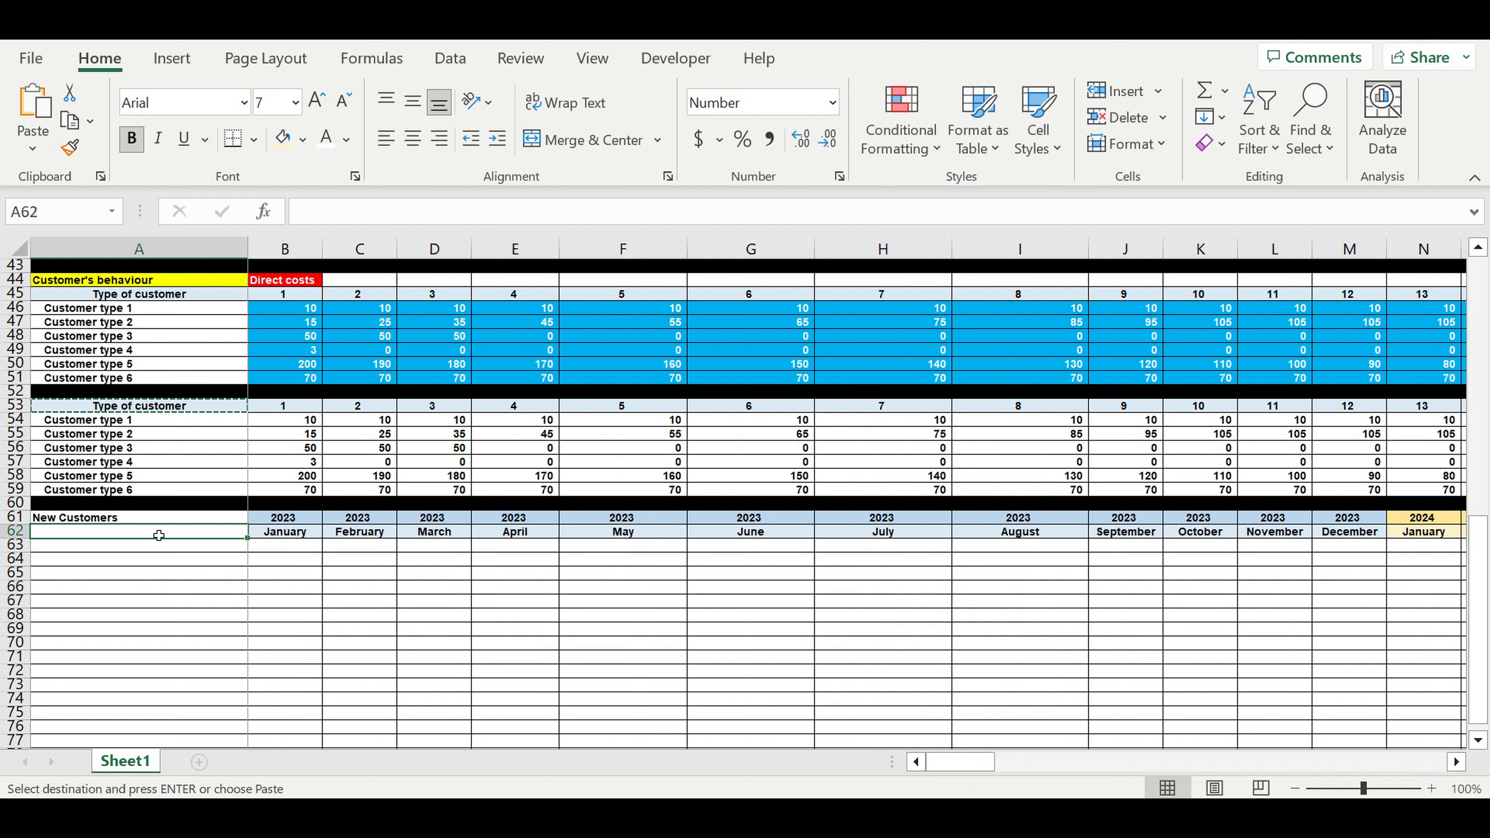
text(=)
click(125, 409)
key(Return)
Shade the New Customers heading dark red with white text and list the six customer types below it in A63:A68.
click(120, 520)
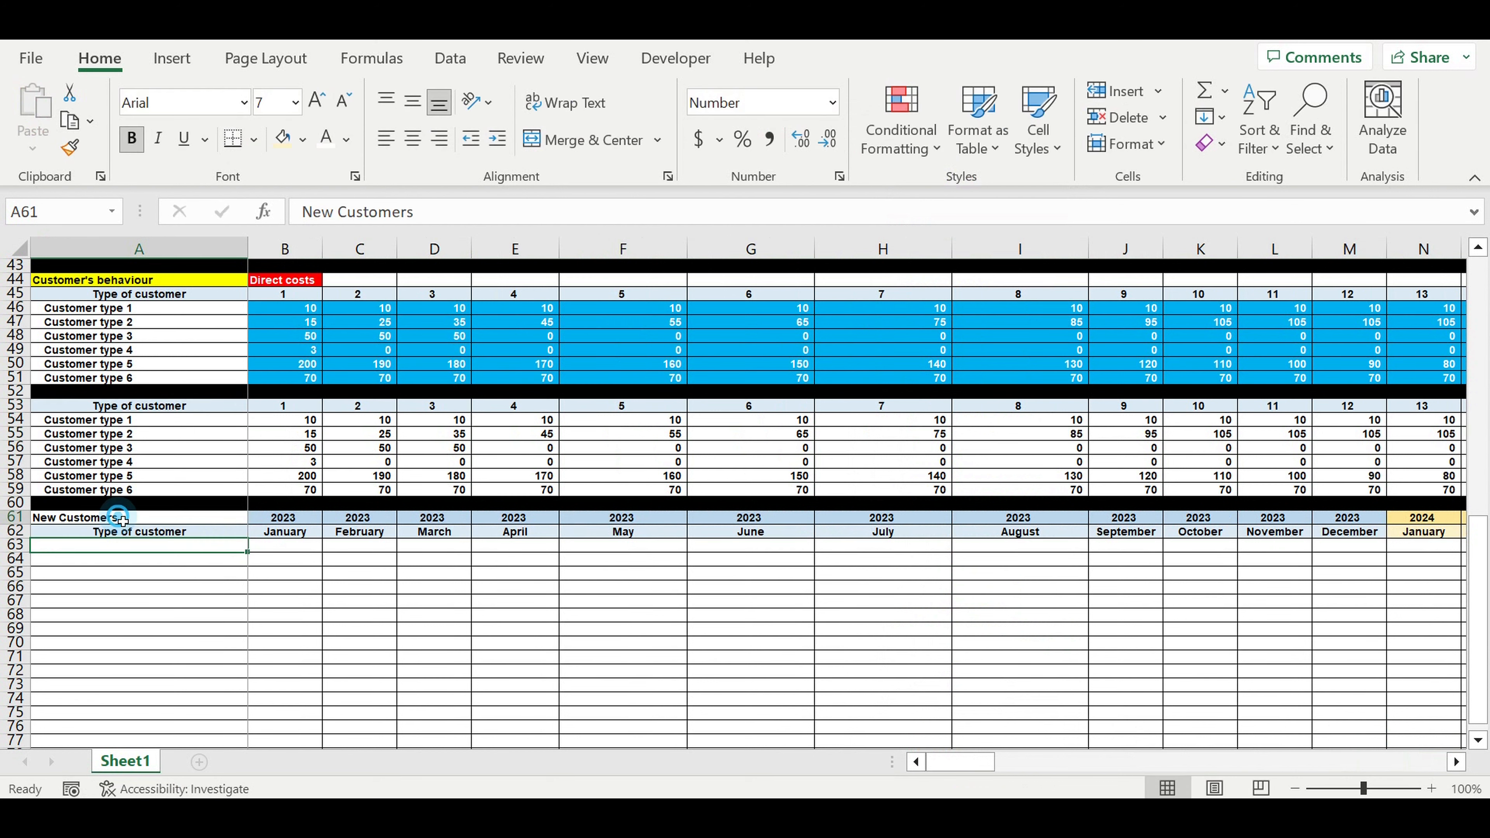
click(302, 139)
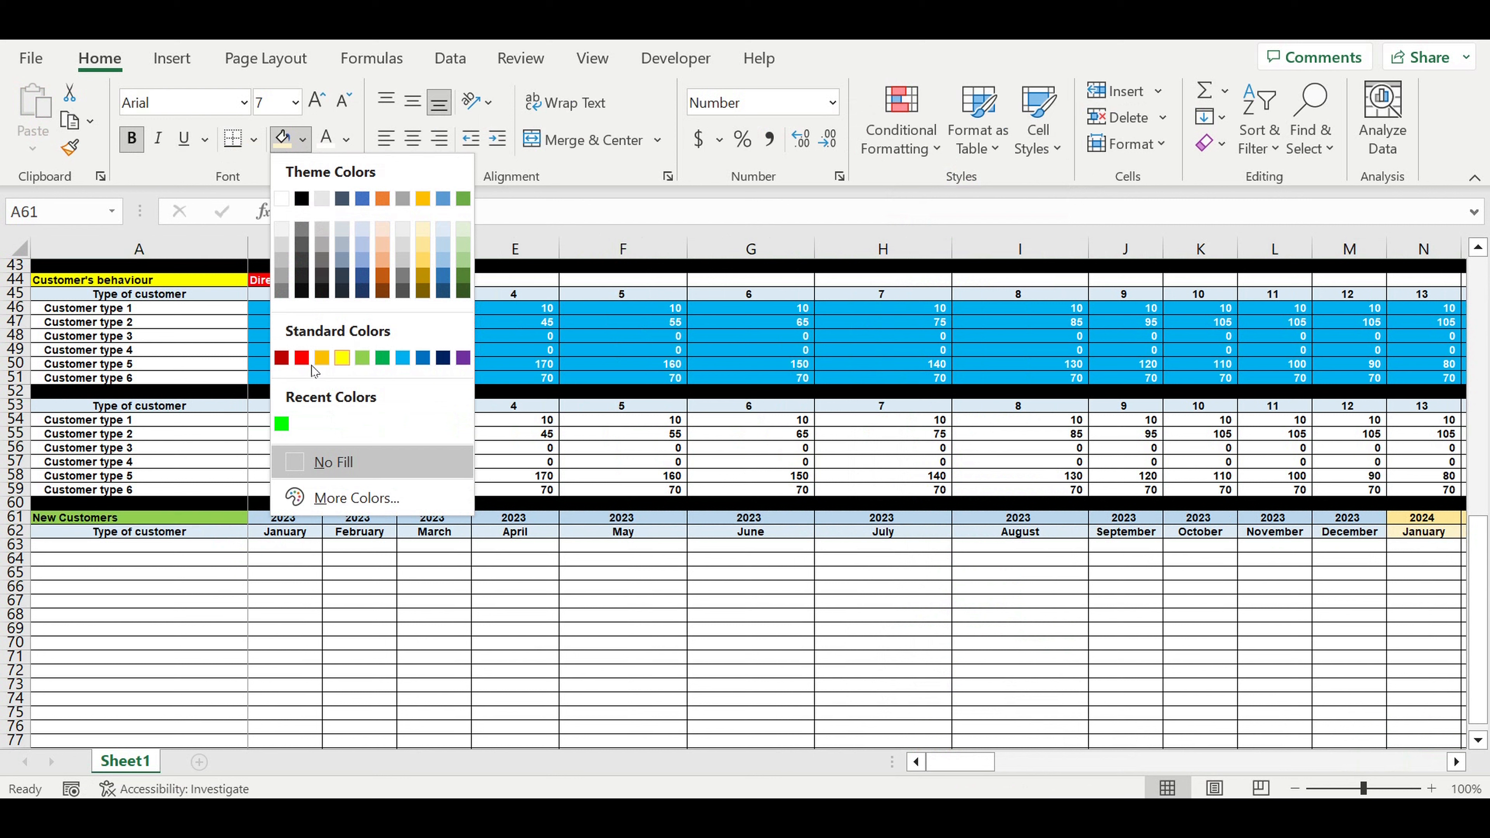
click(303, 359)
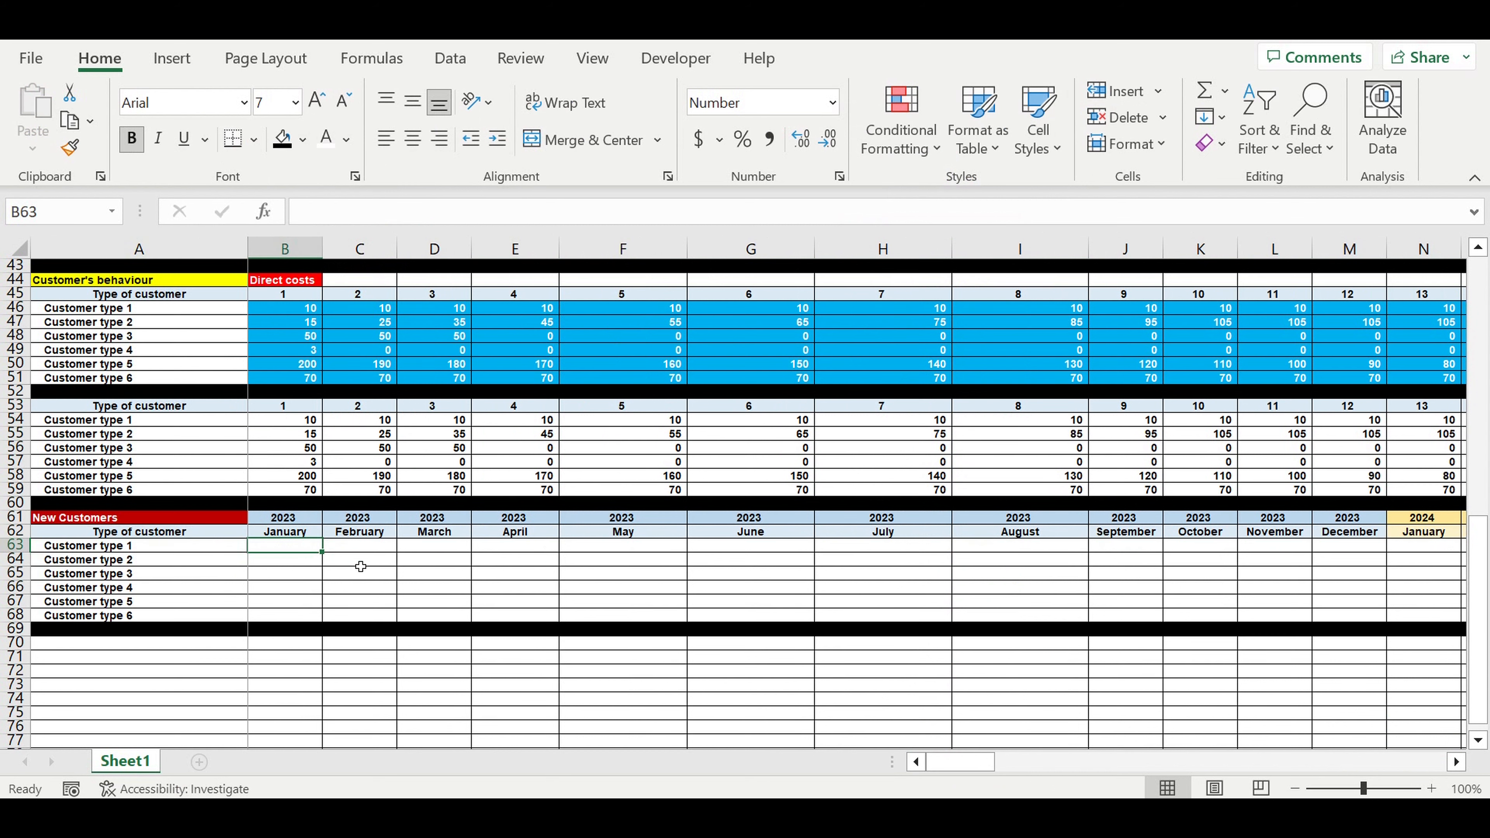
Enter 0 in B63 as the first New Customers value and format the cell with a light blue fill and white text.
drag(283, 547, 1020, 621)
click(294, 550)
text(0)
click(301, 587)
click(303, 548)
click(300, 140)
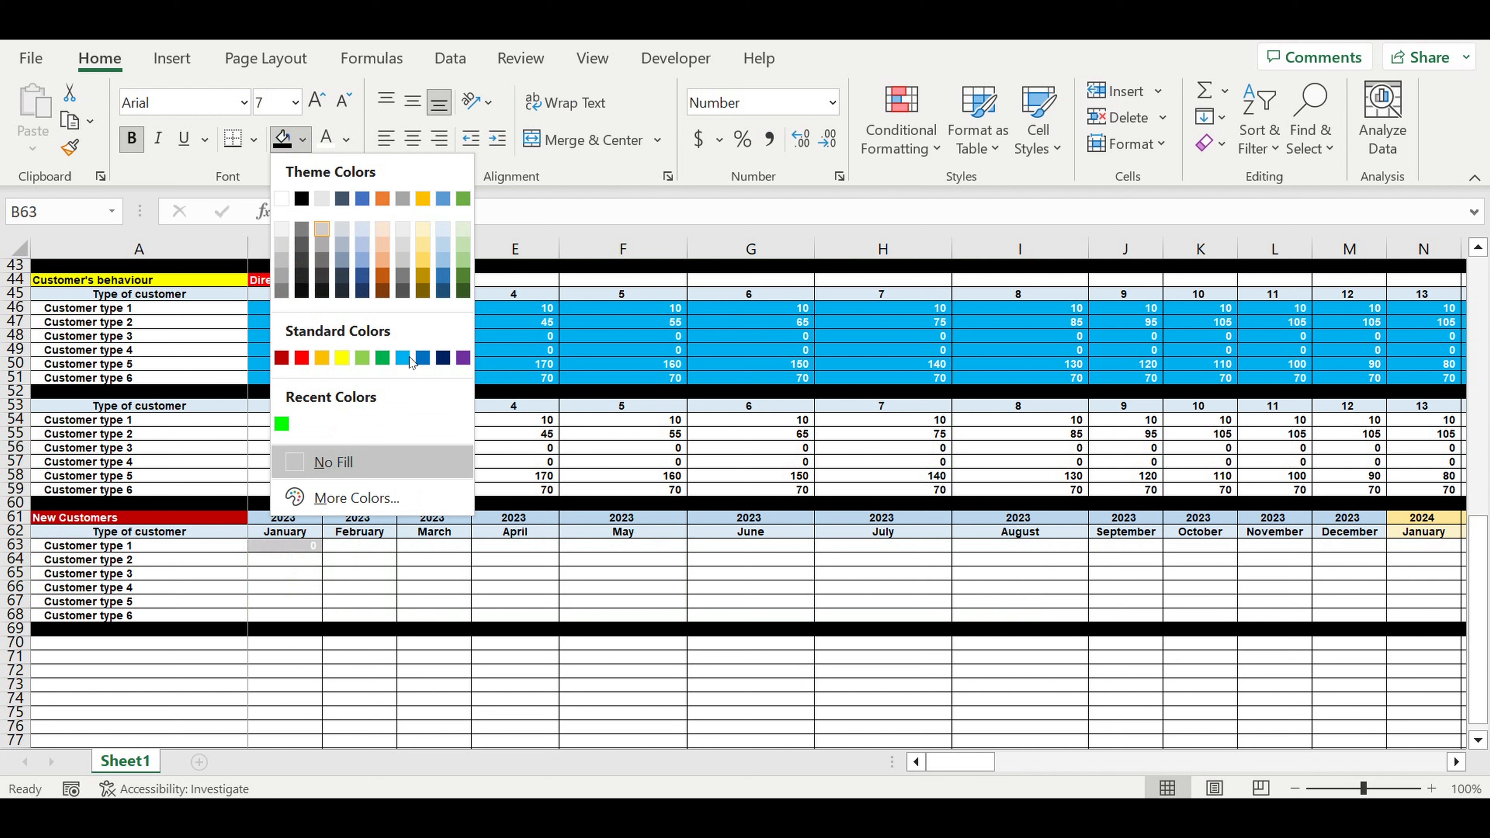
click(409, 362)
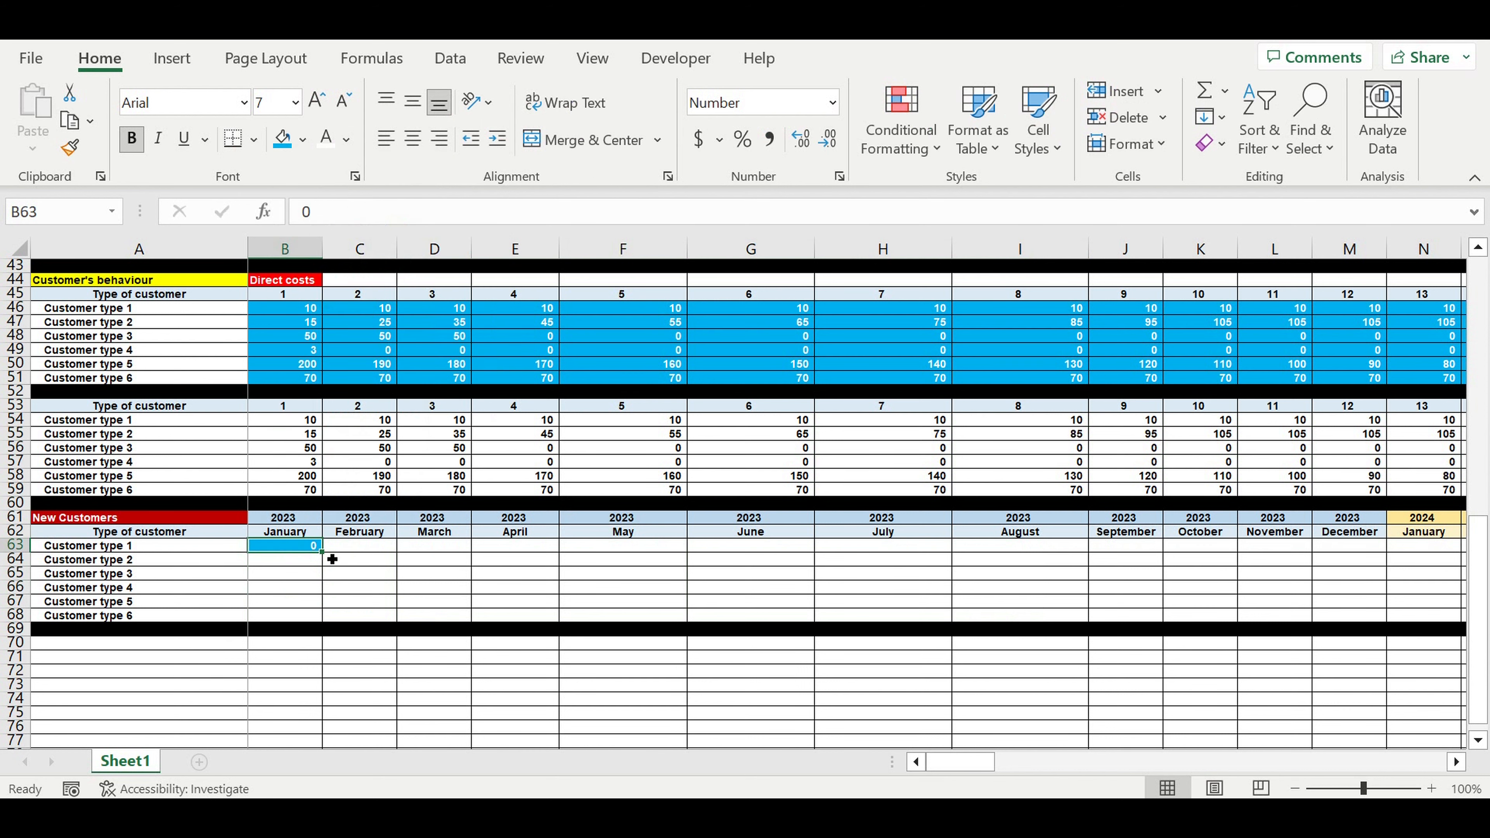
Copy the light blue 0 cell from B63 across all six customer types and every timeline month, through DQ68.
drag(328, 559, 579, 608)
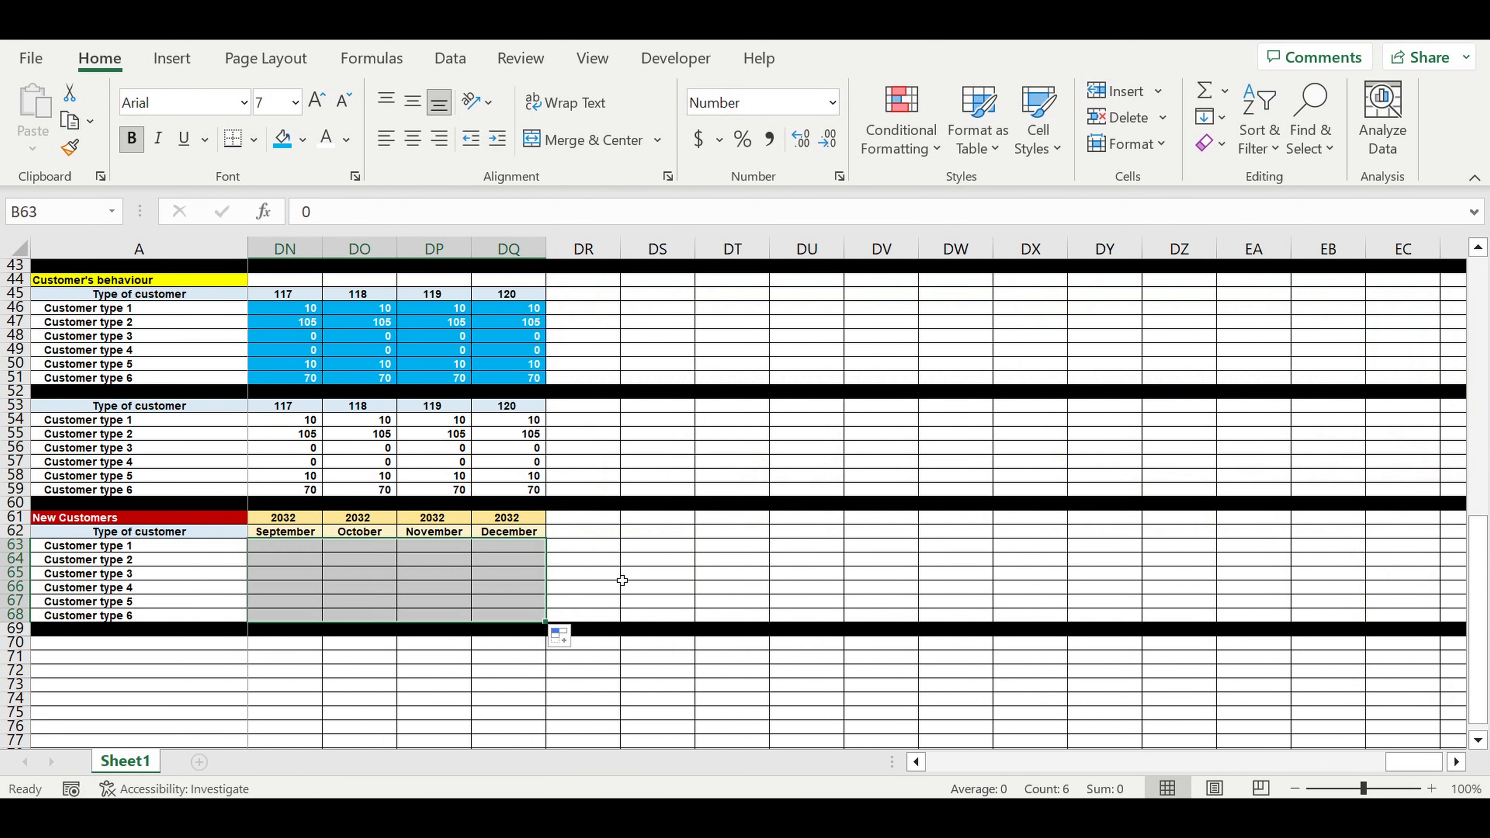
click(688, 557)
drag(1414, 762, 961, 762)
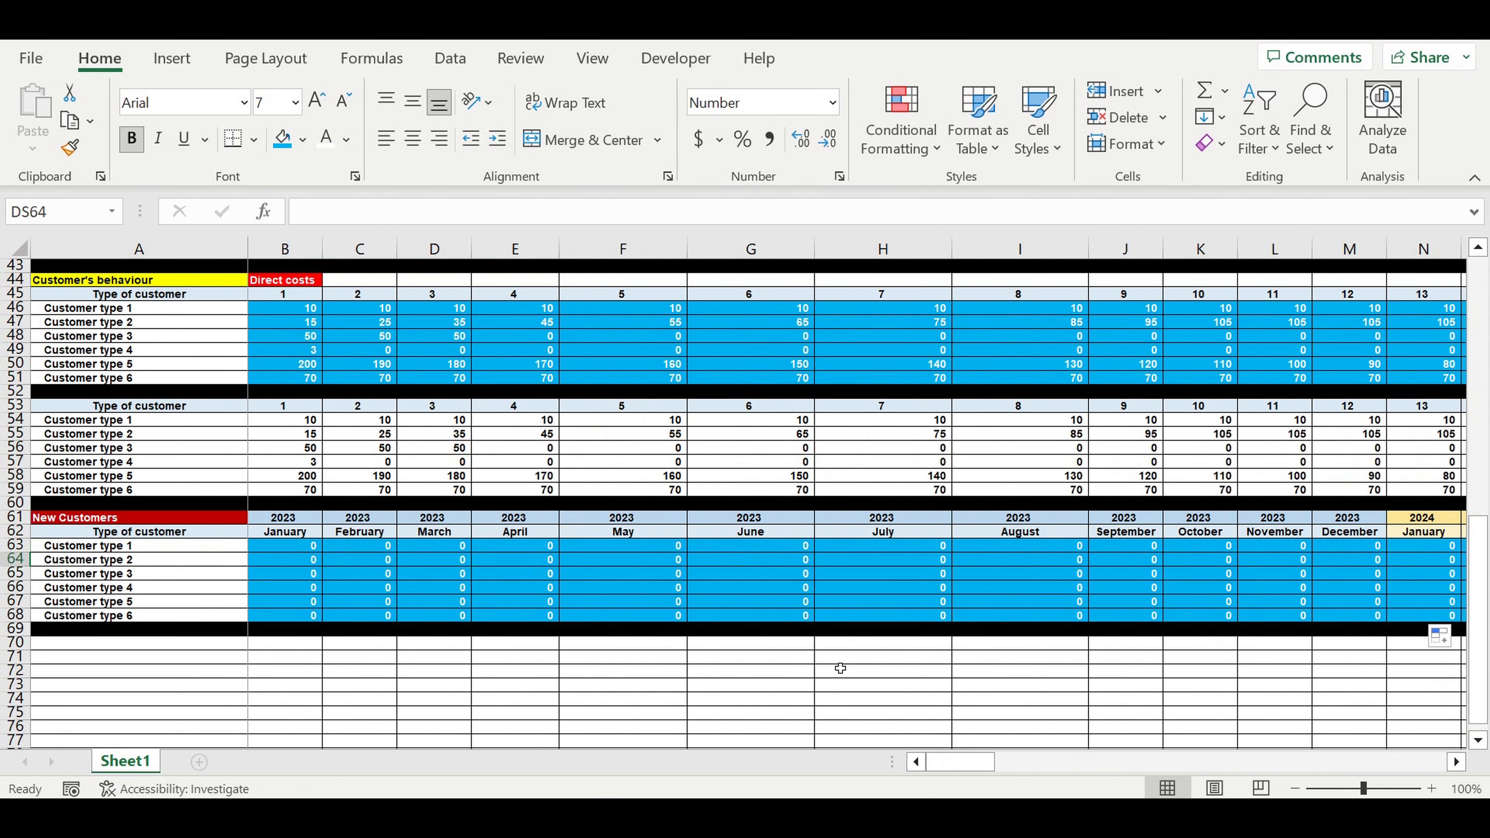
click(1034, 548)
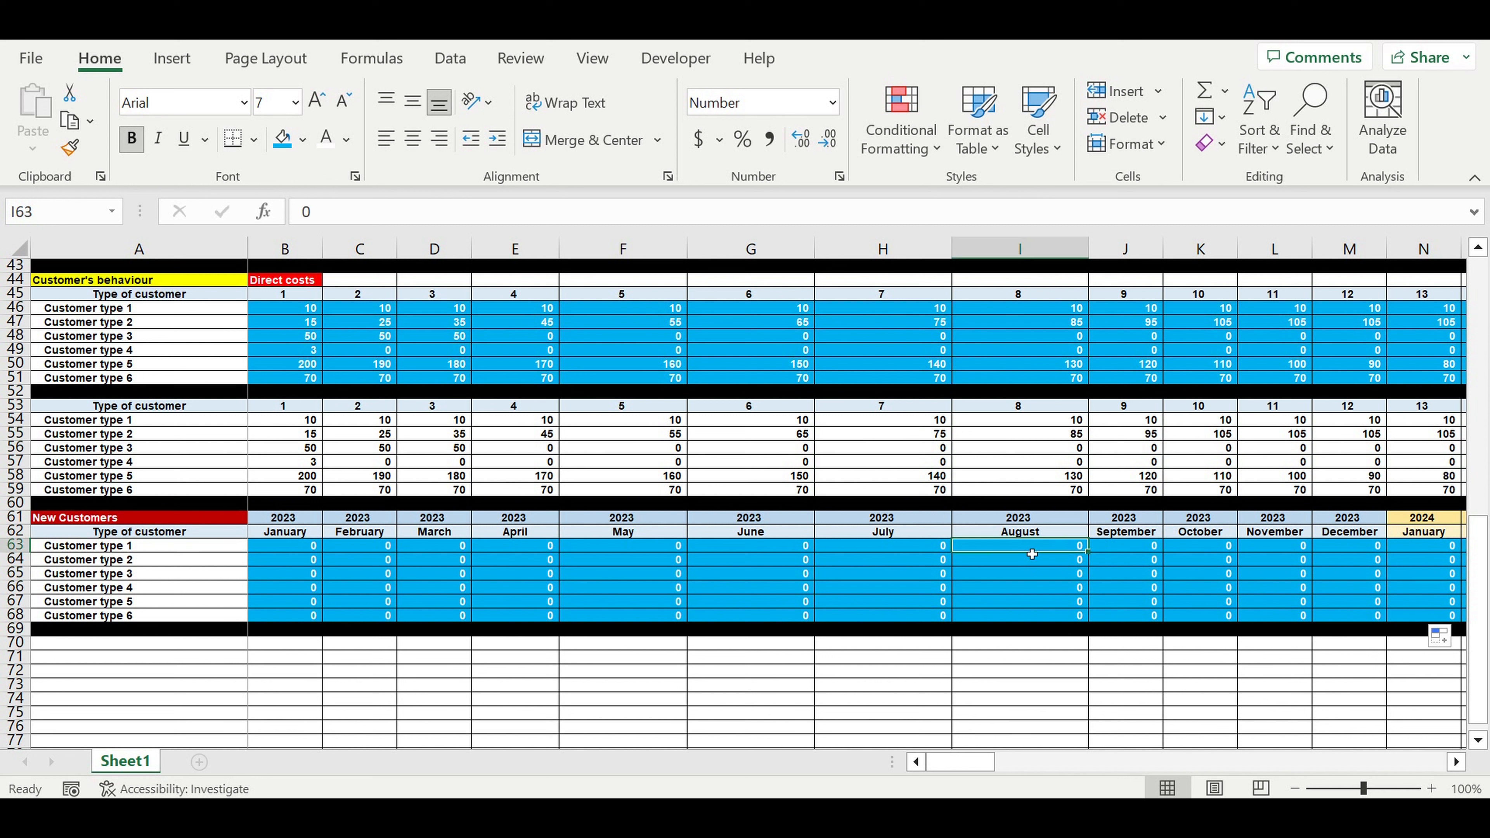
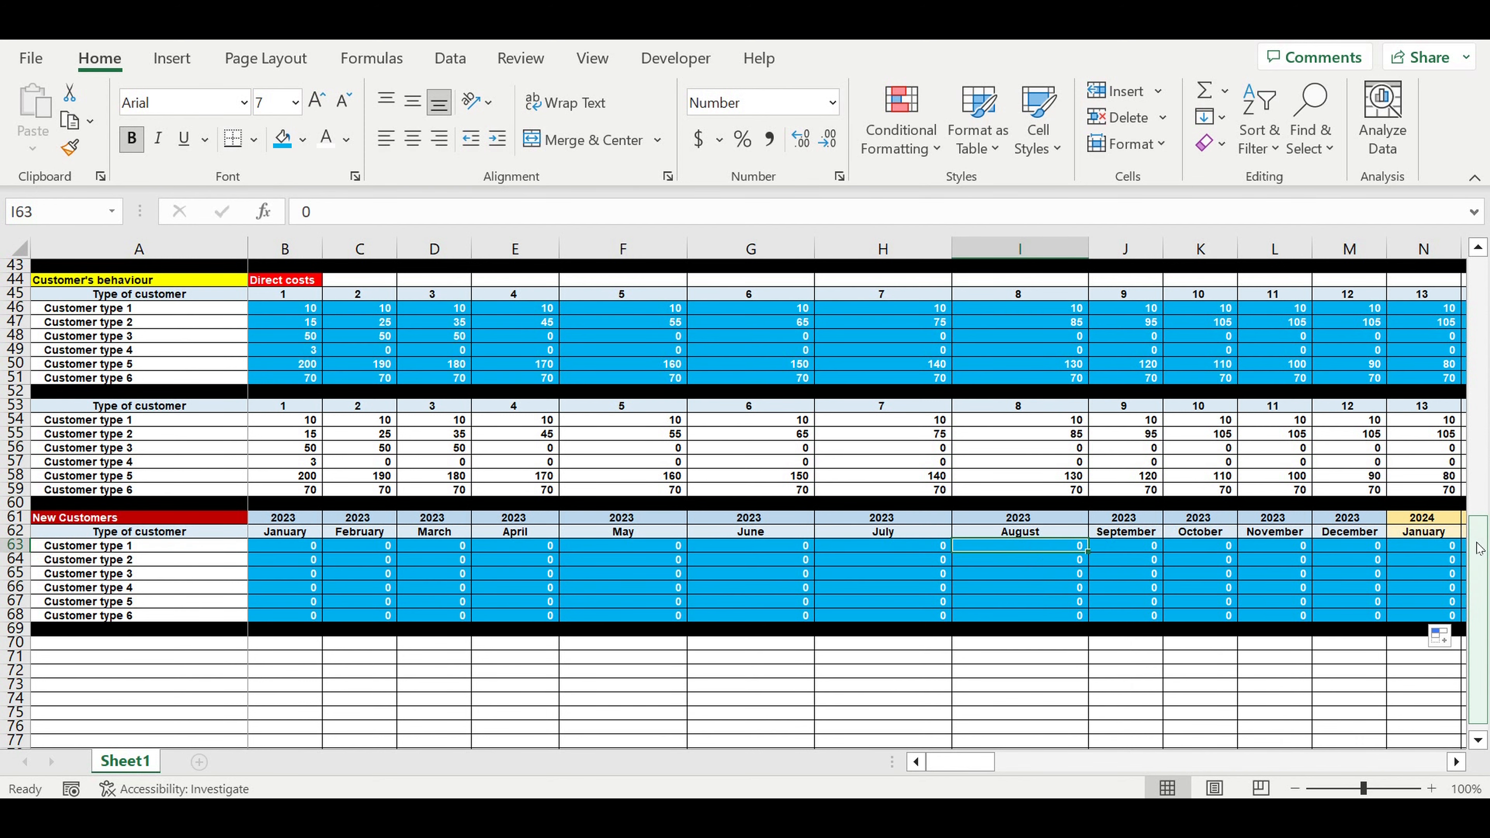
Set Customer type 1's new customers for July 2023 in H63 to 20.
drag(1479, 549, 1472, 363)
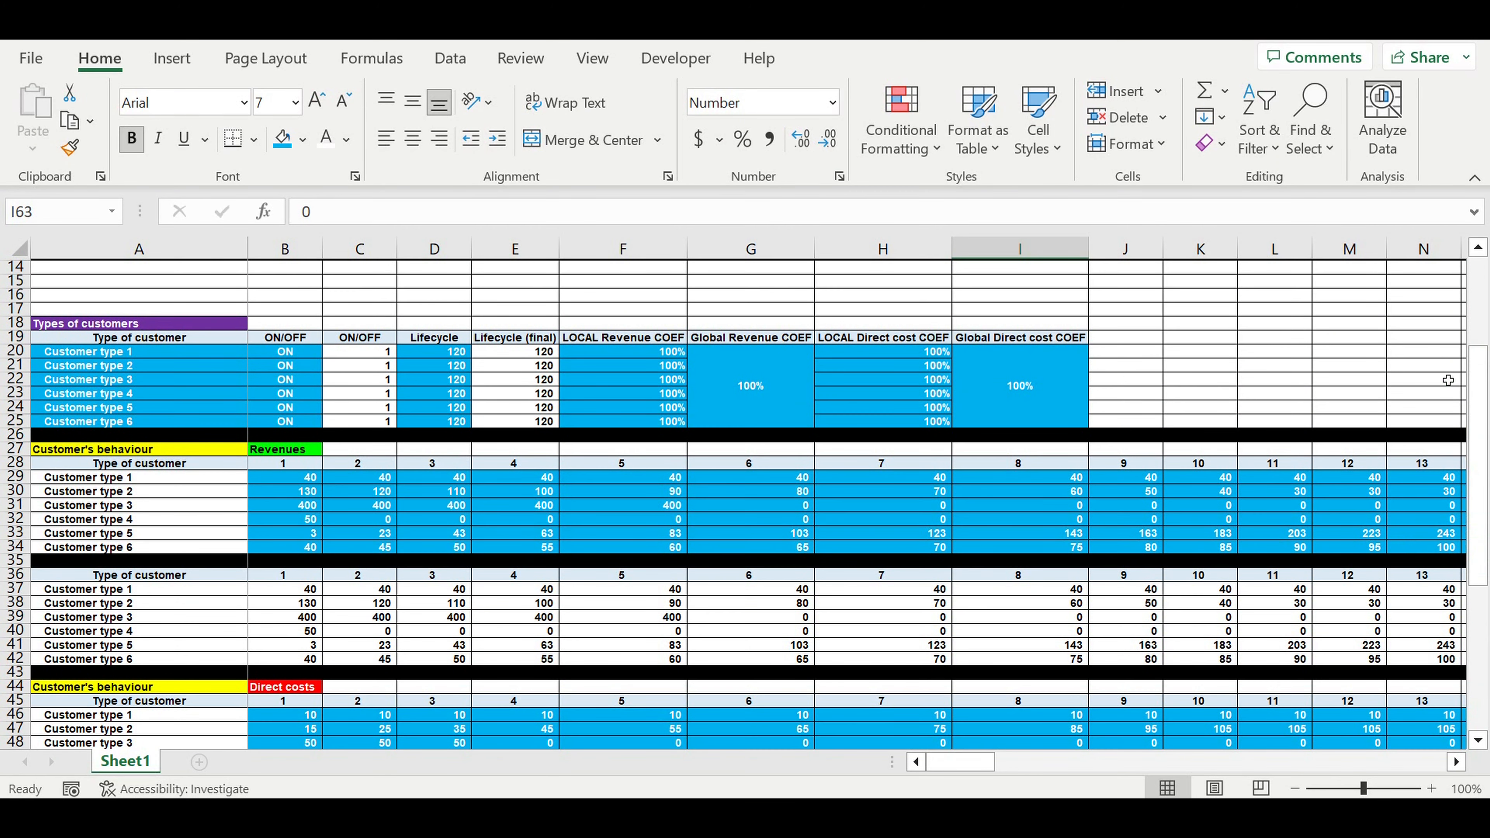
drag(434, 356, 437, 431)
scroll(509, 300, down, 10)
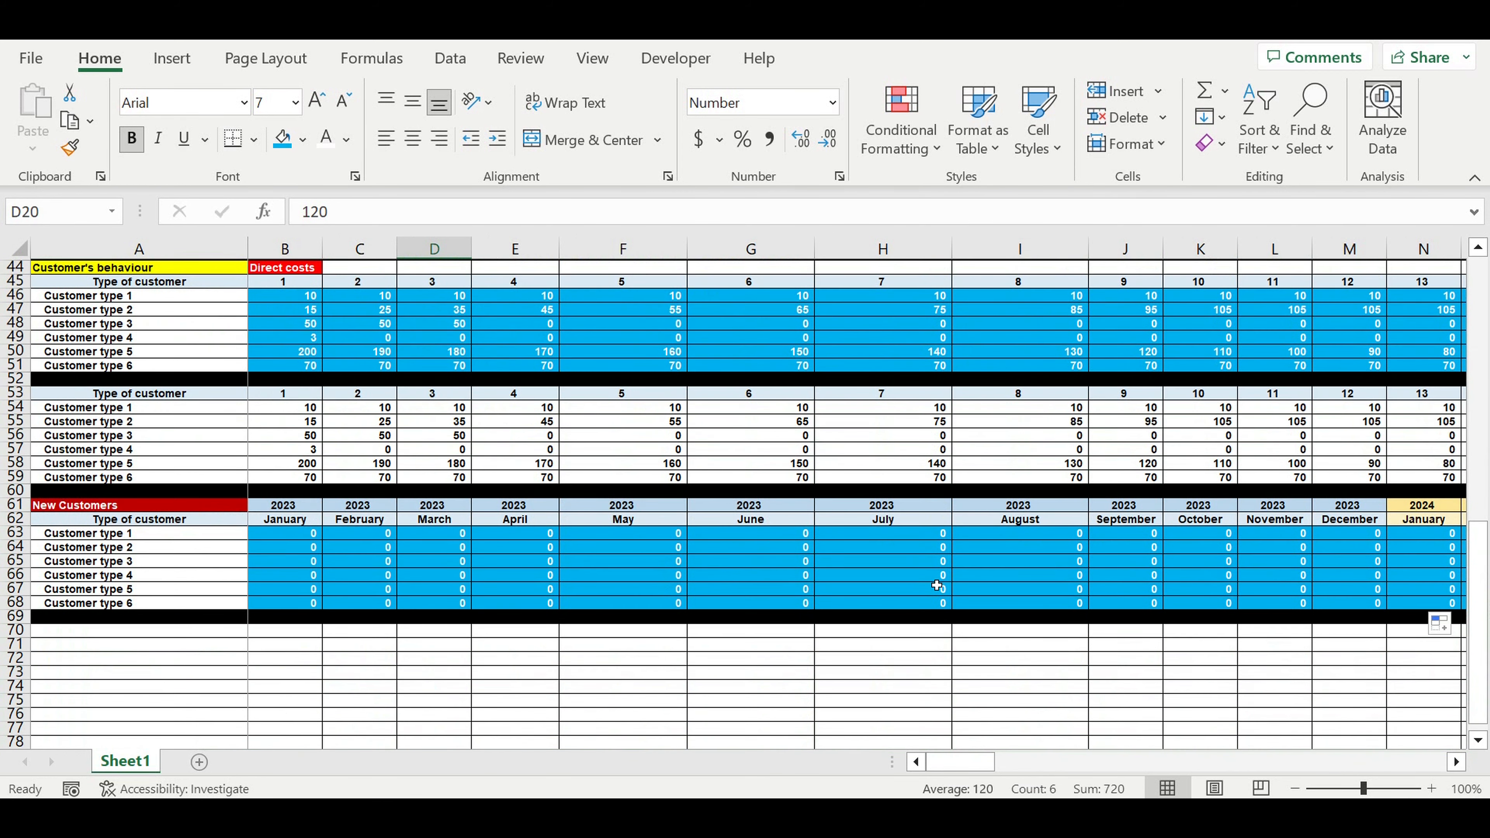
click(904, 538)
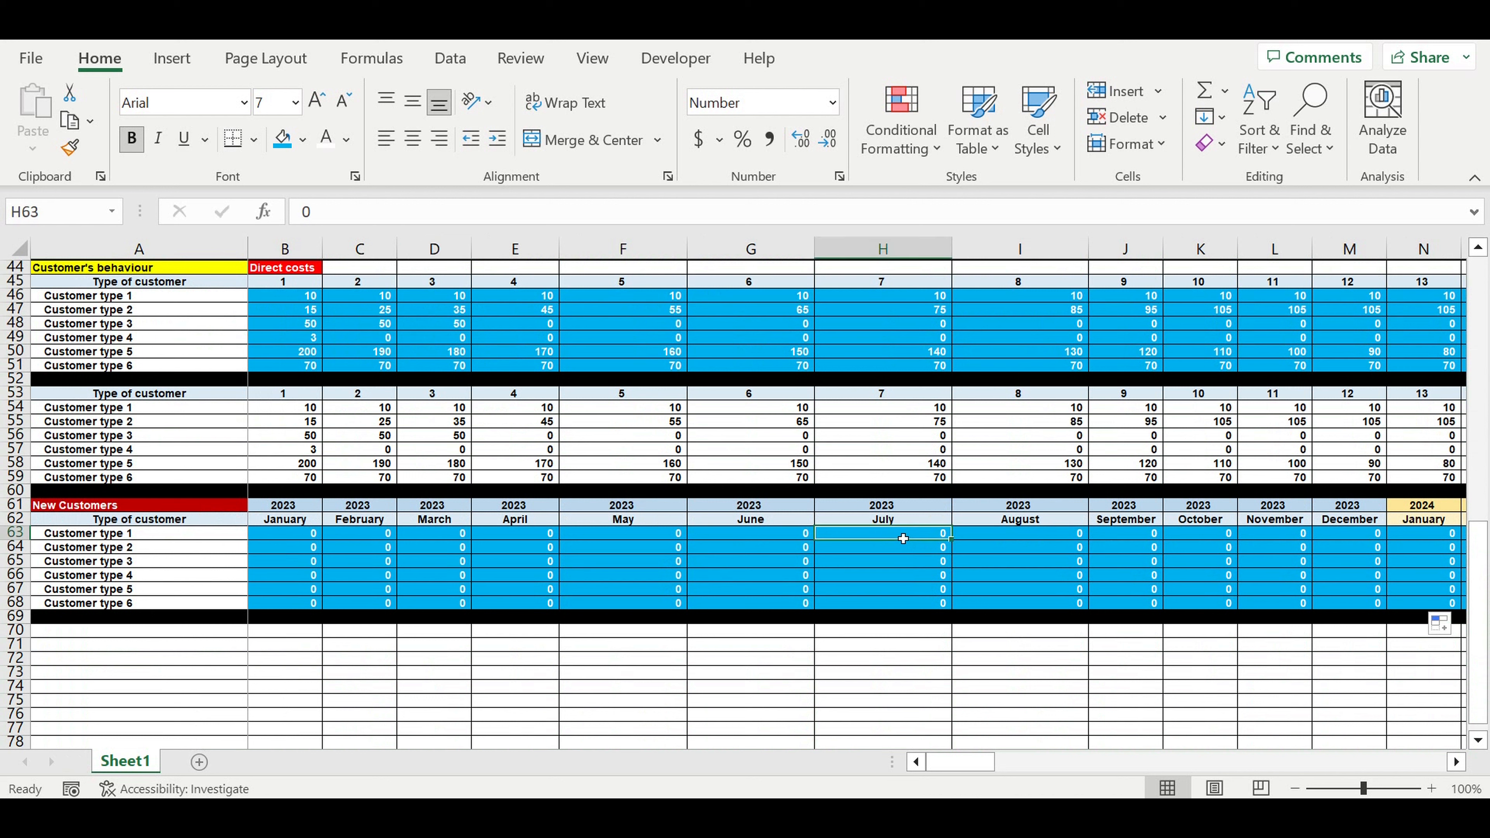
text(2)
key(Return)
click(920, 539)
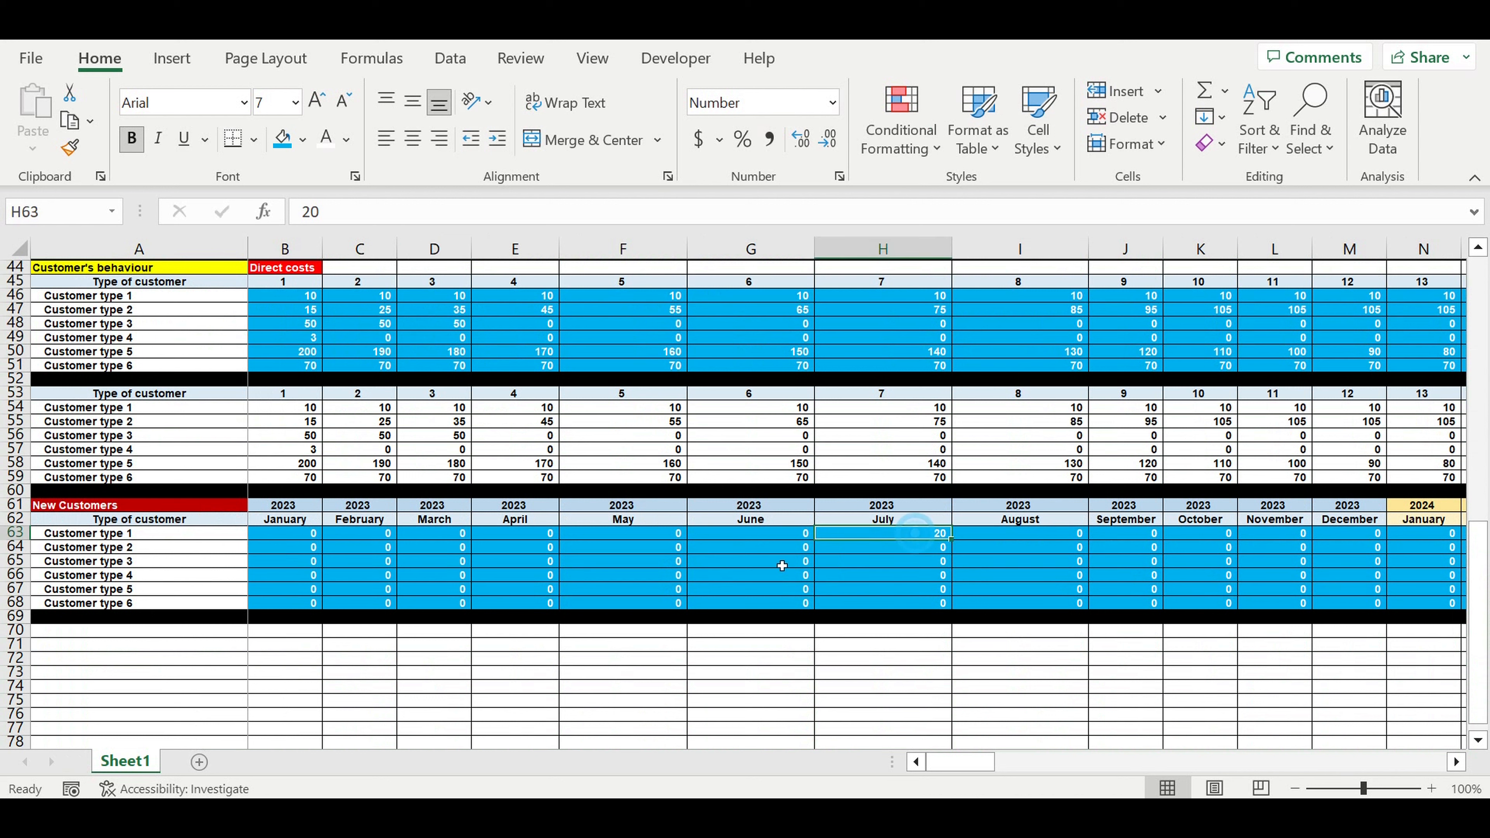
click(100, 536)
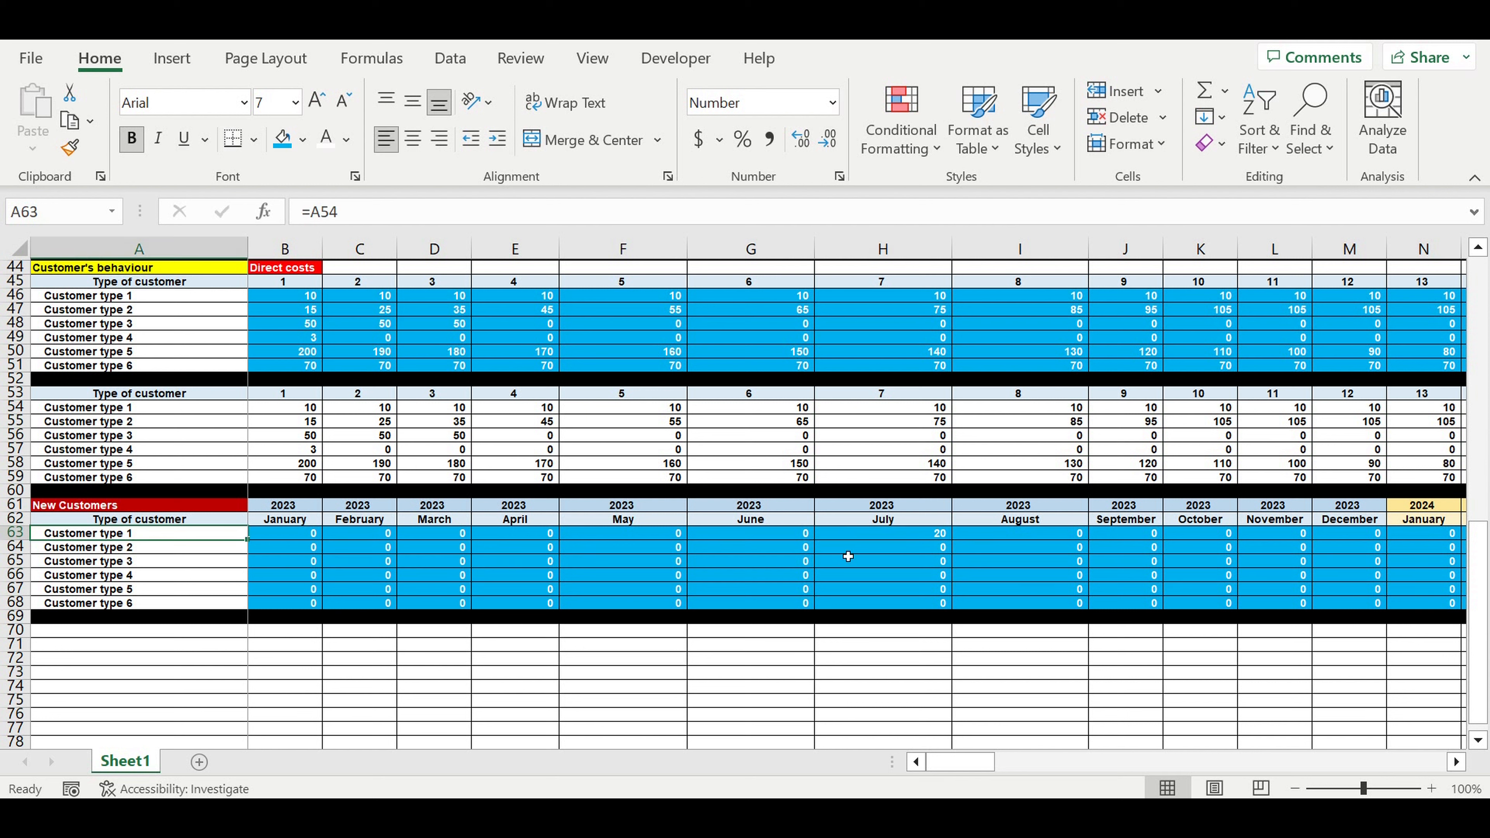
click(916, 538)
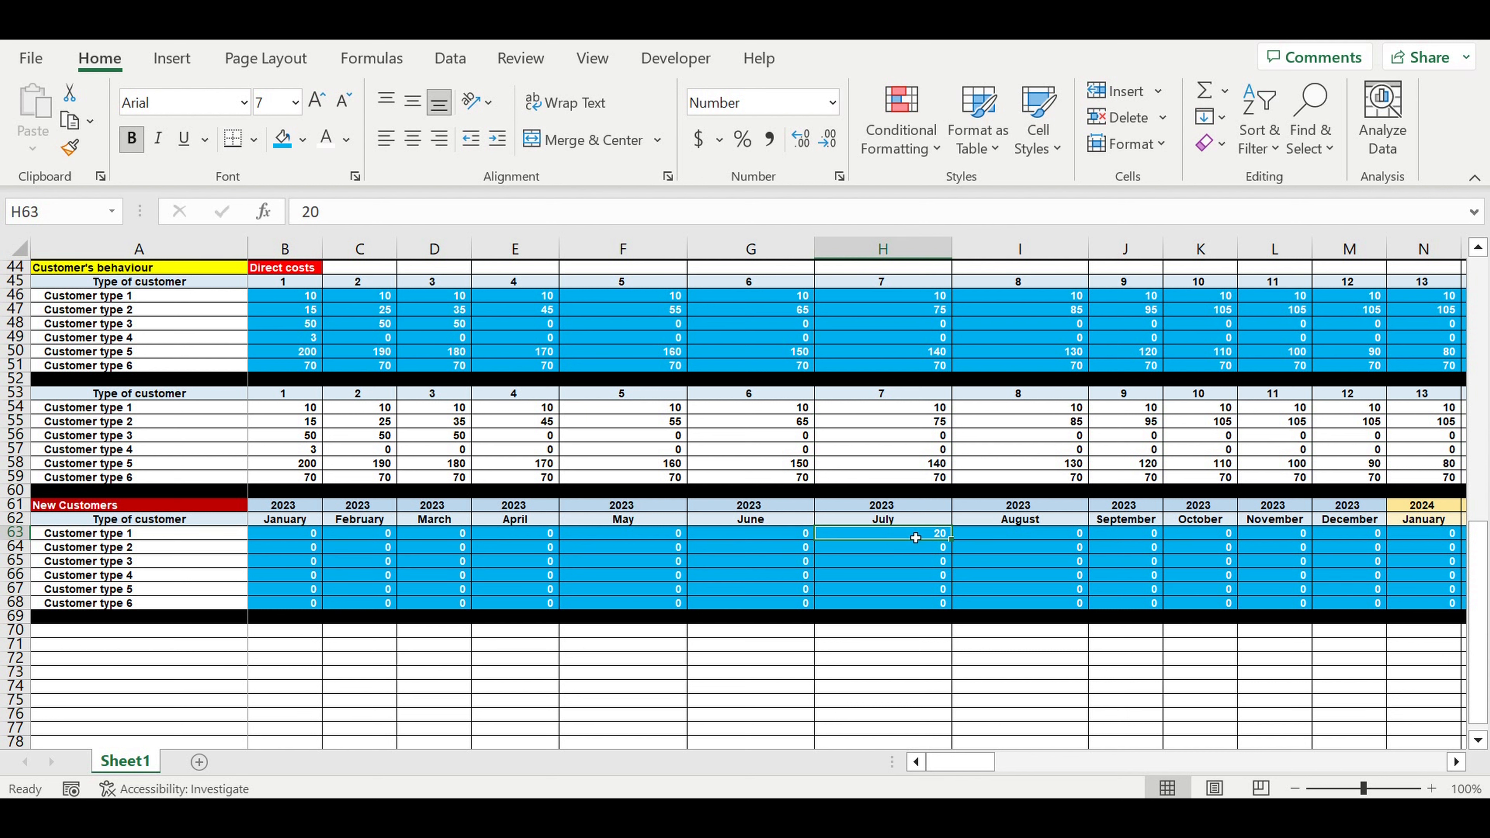
click(896, 524)
key(Down)
Set the Lifecycle of Customer type 1 in D20 to 24.
scroll(635, 547, up, 10)
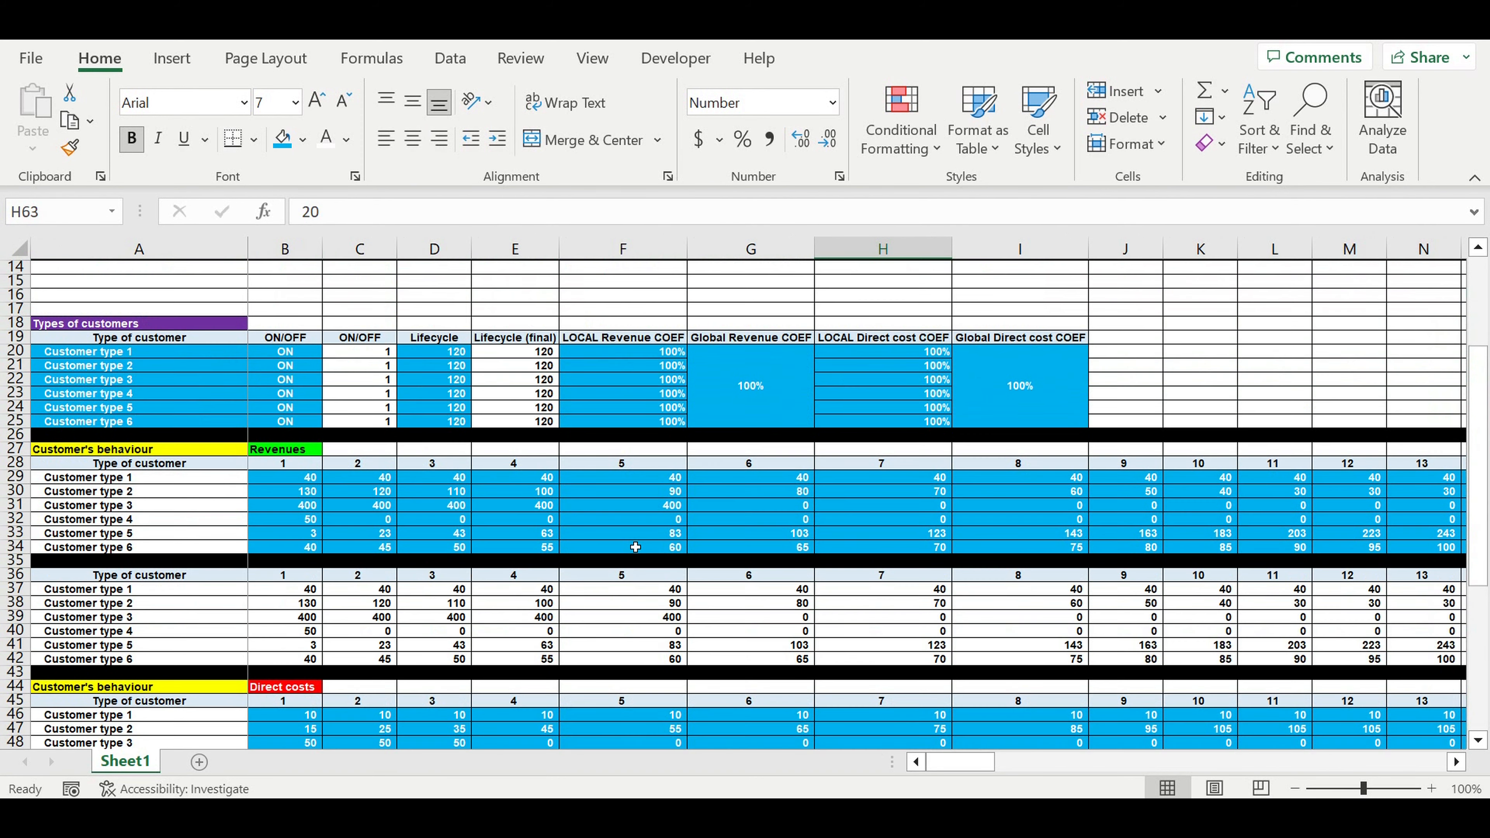
click(429, 355)
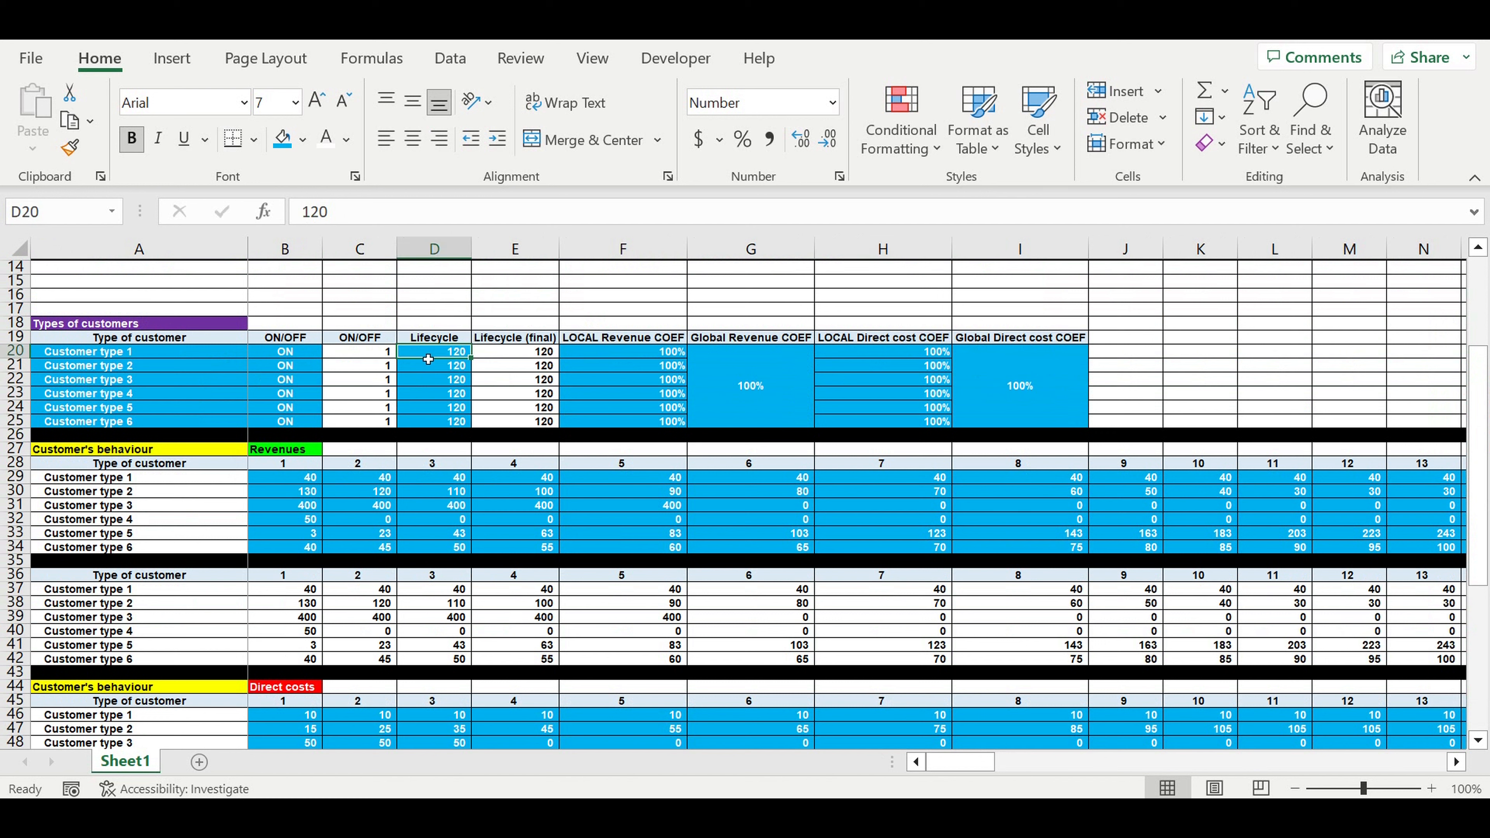
text(24)
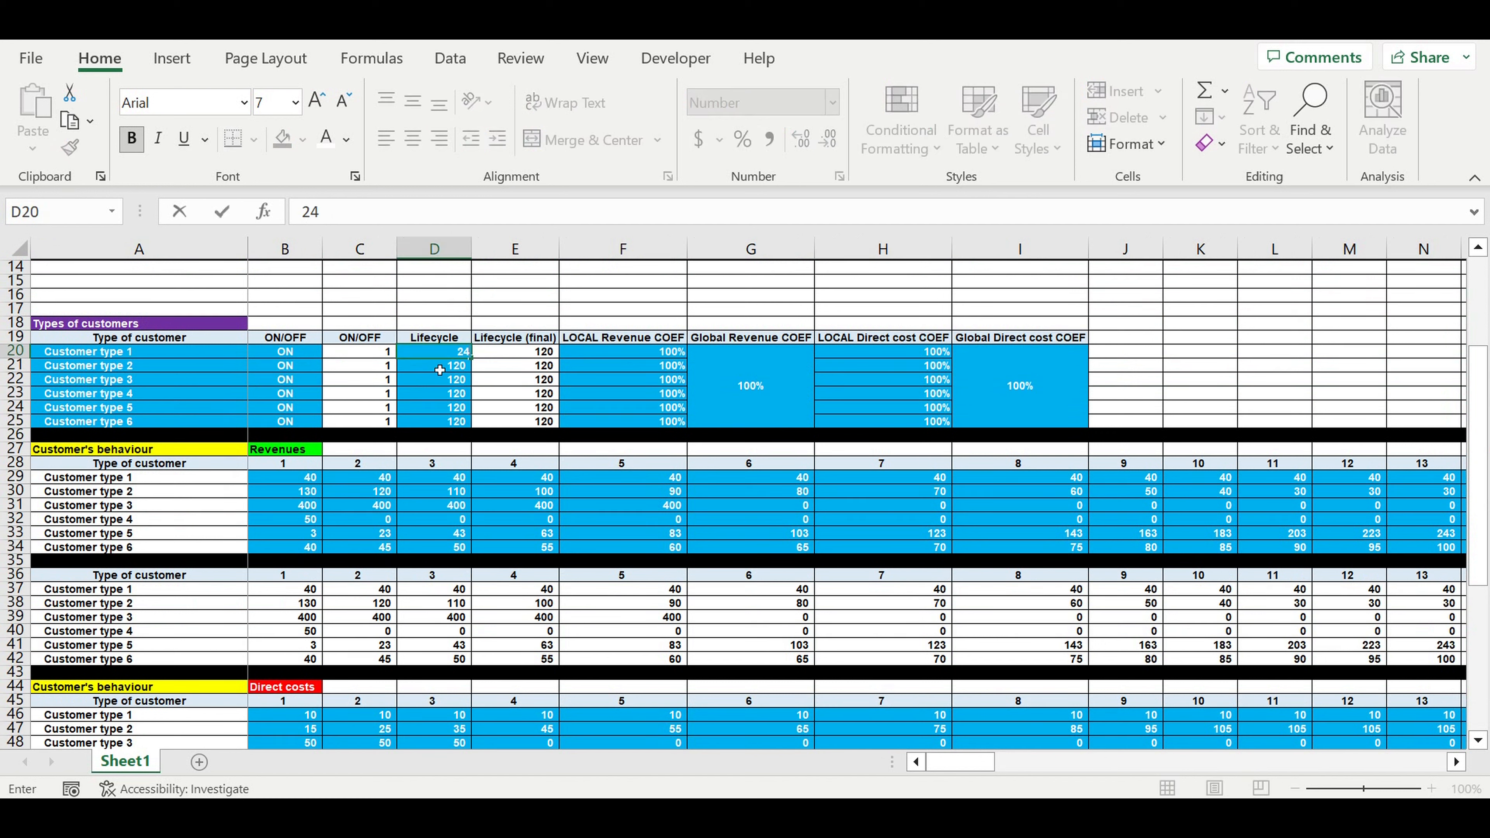
key(Return)
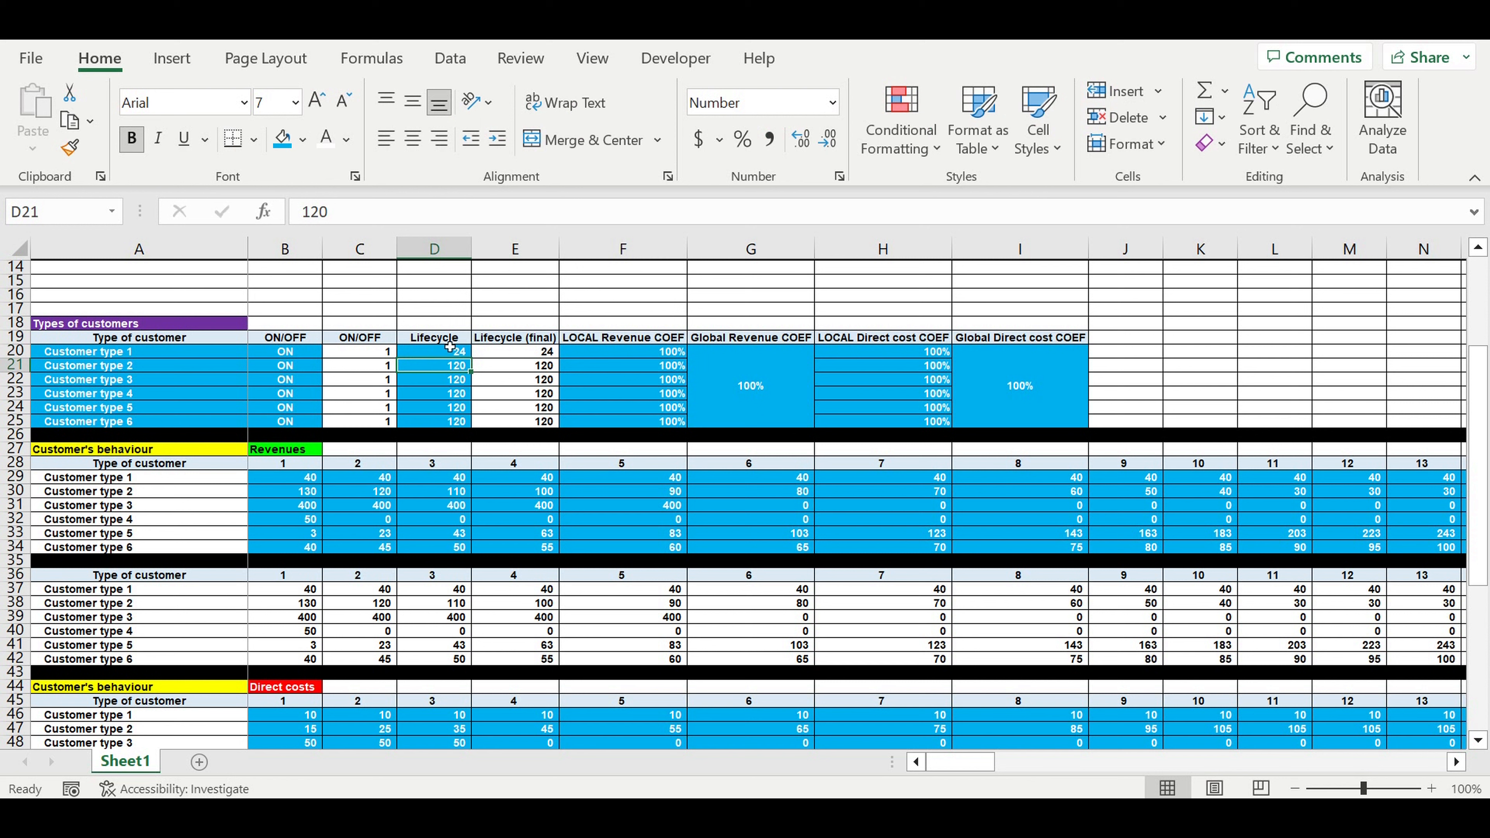
click(459, 356)
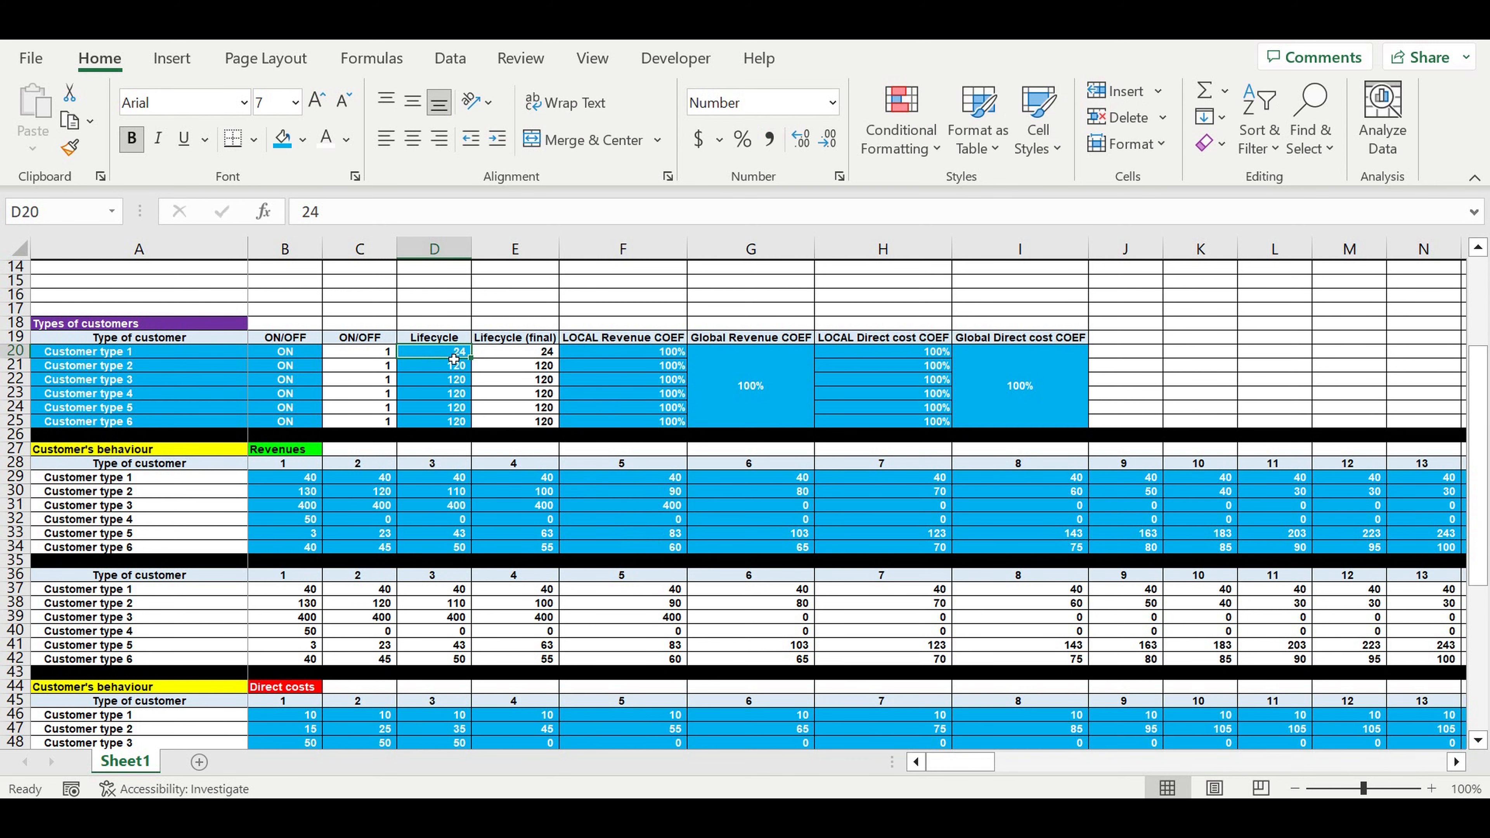
Trace the 24-month lifecycle of Customer type 1's July 2023 customers by selecting H63:AE63 in New Customers.
scroll(706, 611, down, 8)
scroll(705, 610, down, 2)
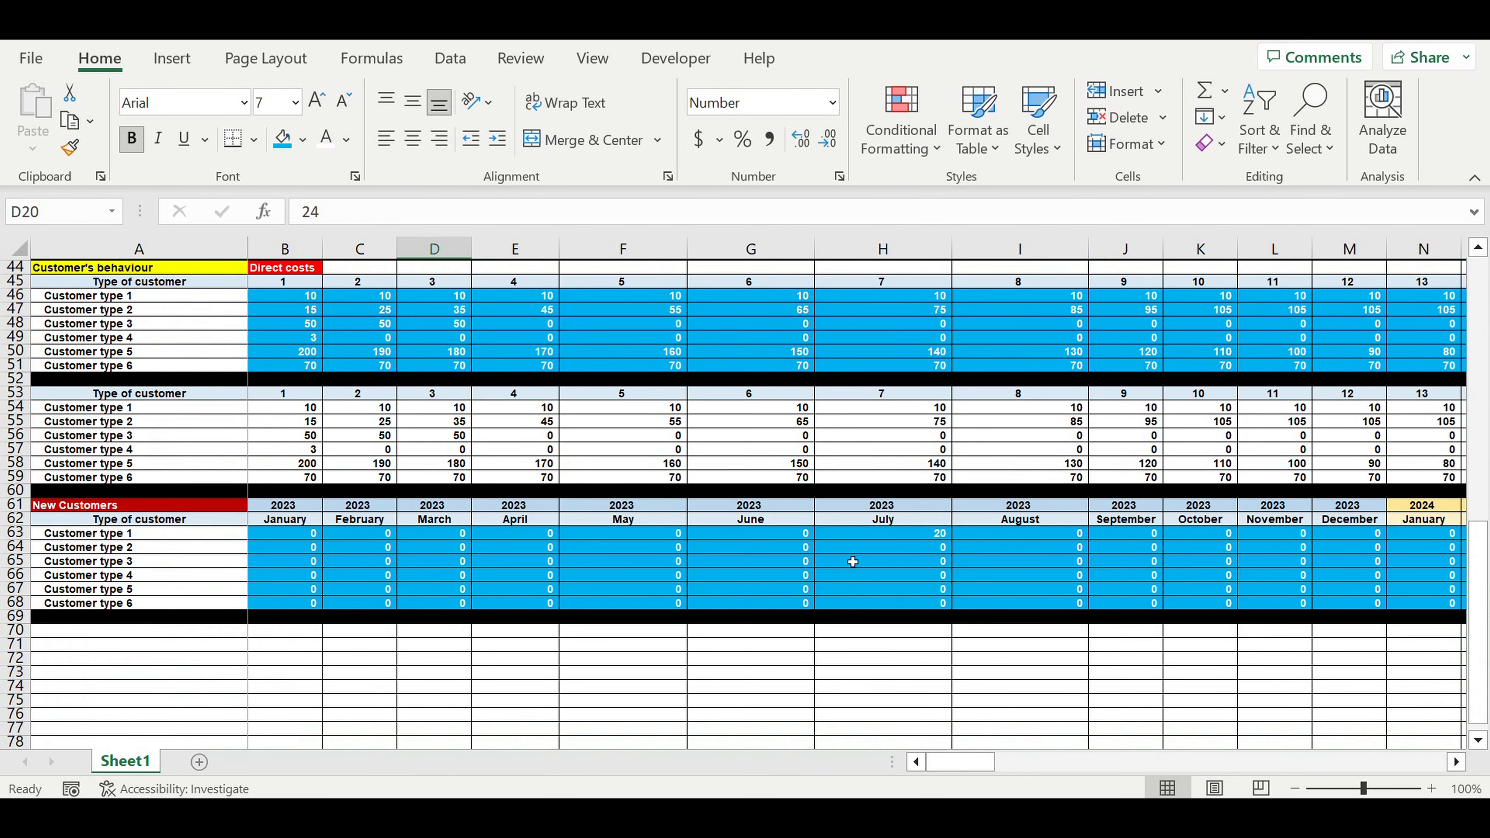
click(922, 539)
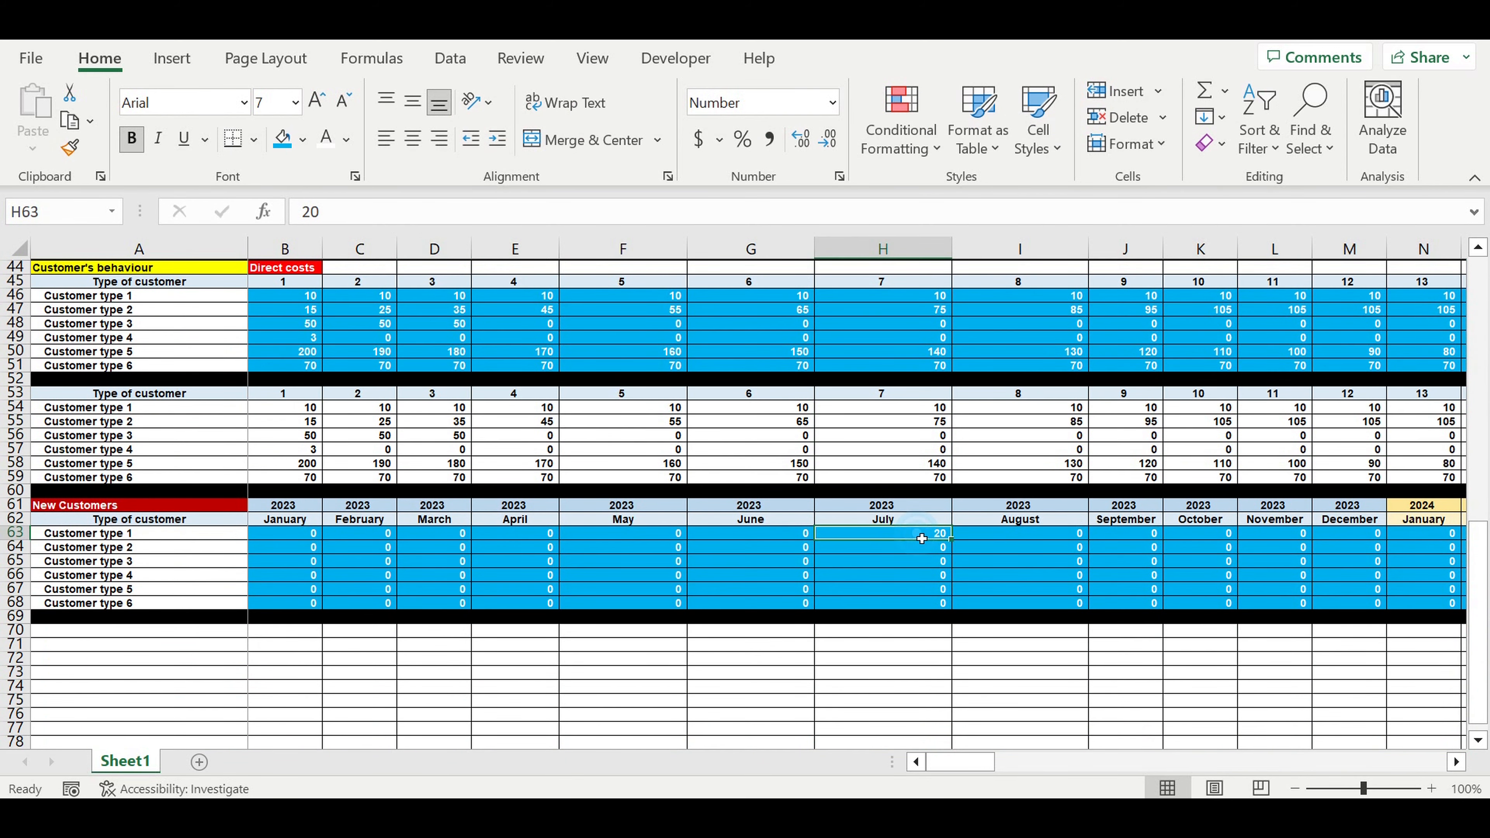
drag(922, 540, 1348, 538)
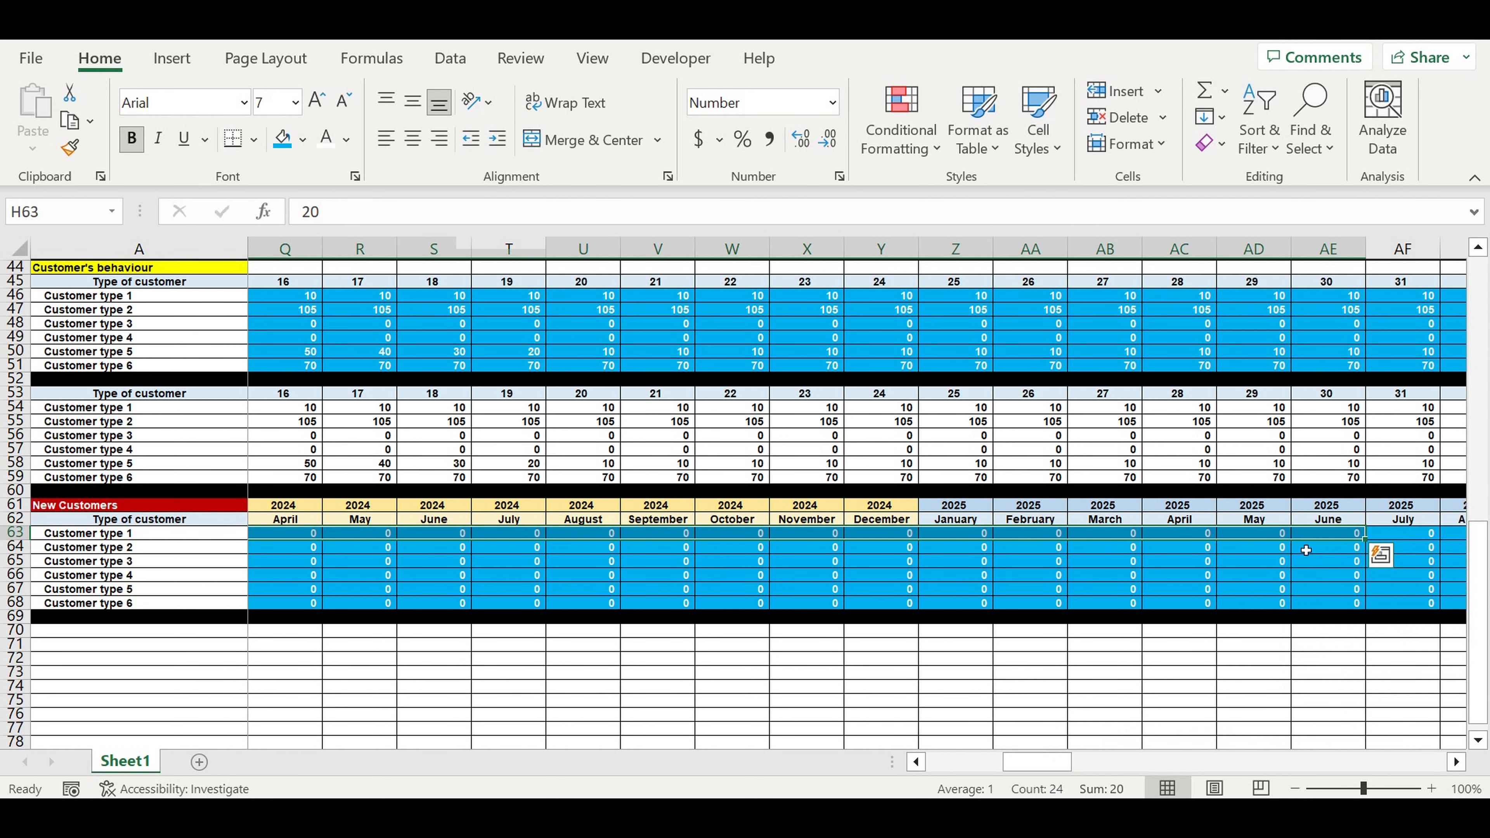
drag(1005, 762, 933, 766)
click(962, 589)
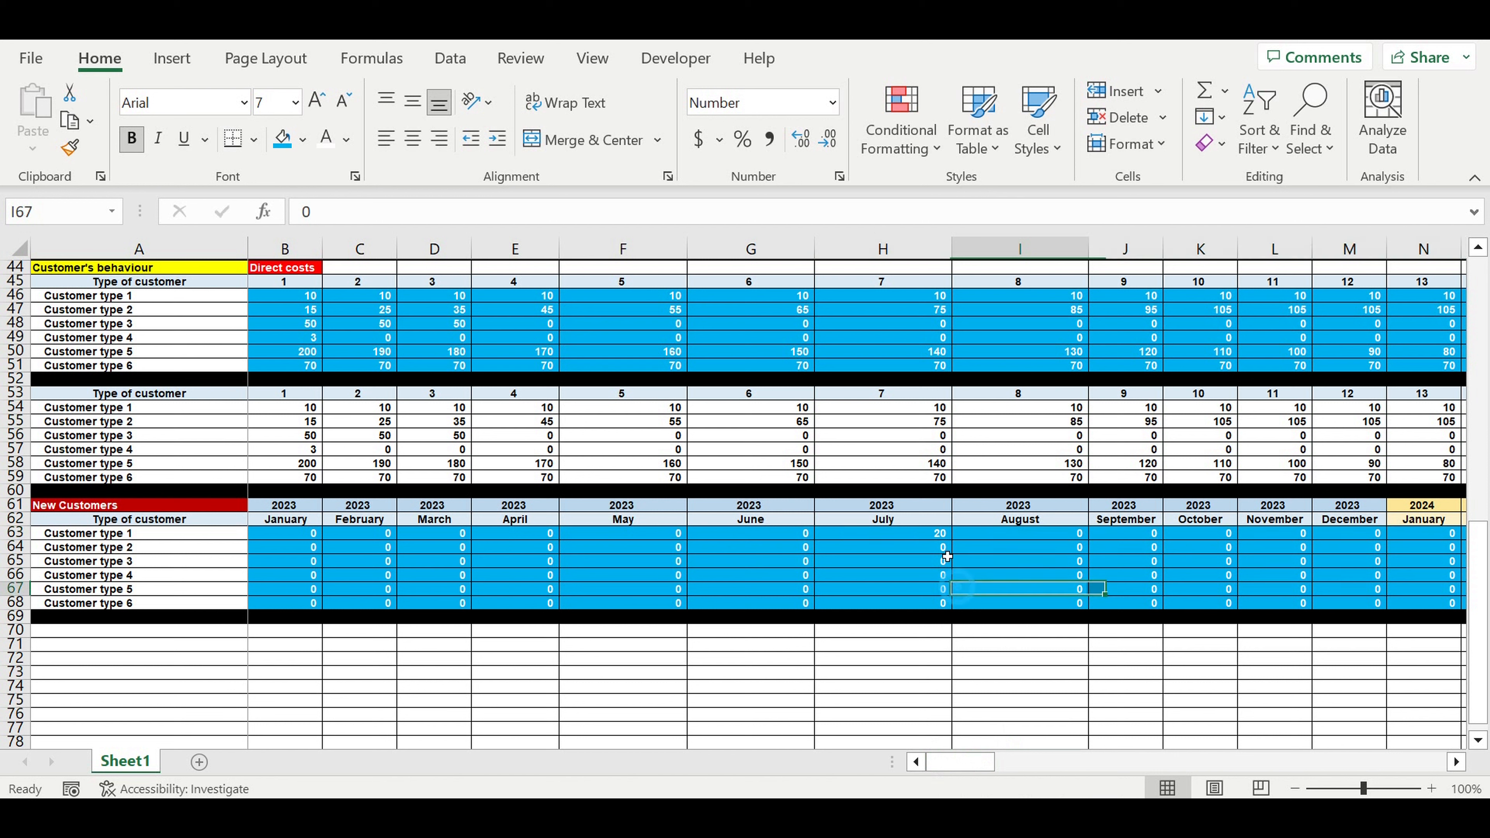
Fill the value 20 from H63 along Customer type 1's row through December 2024 in Y63.
click(936, 535)
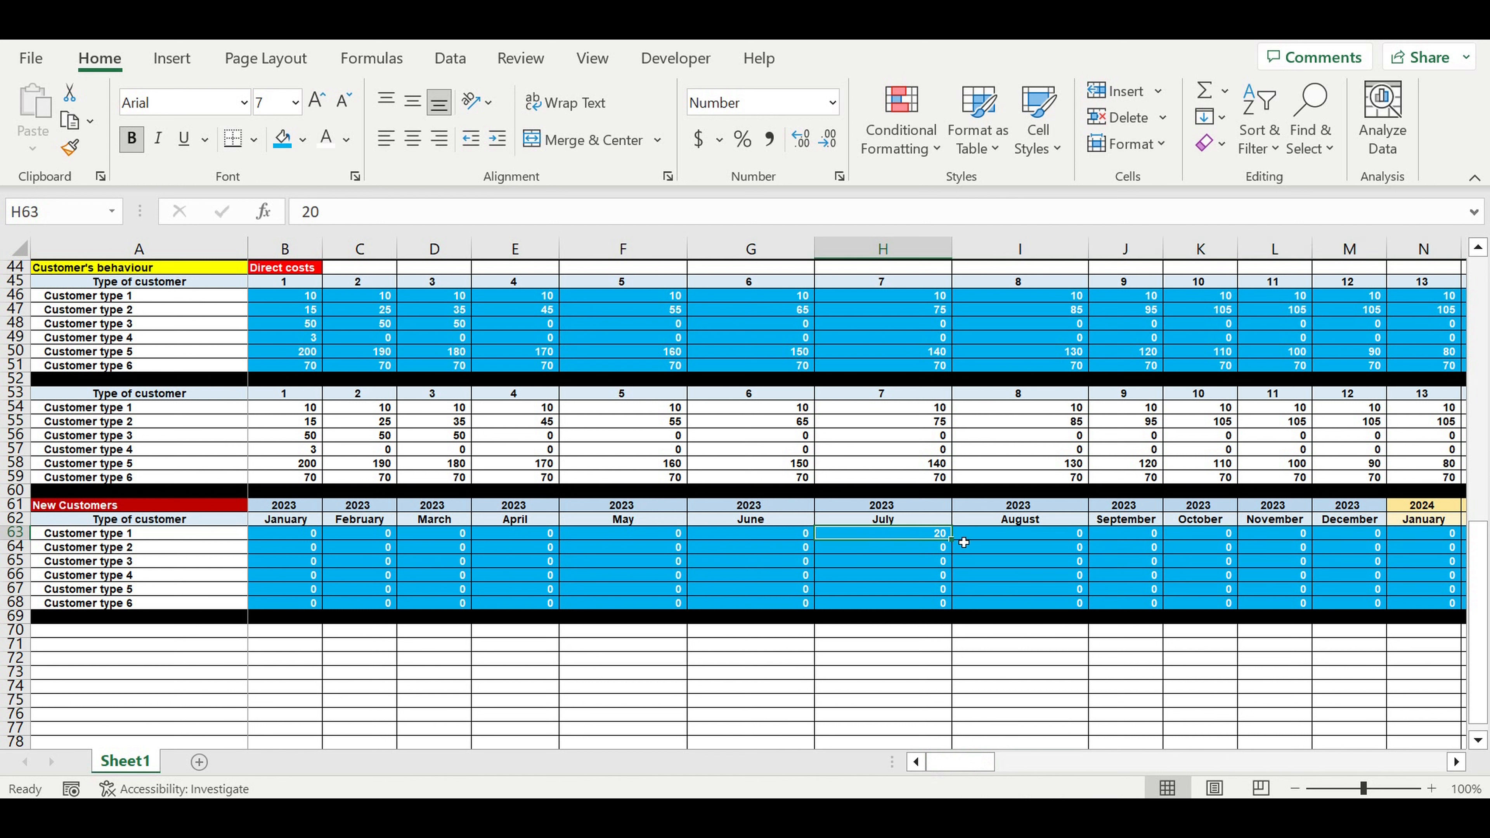
drag(959, 545, 1179, 546)
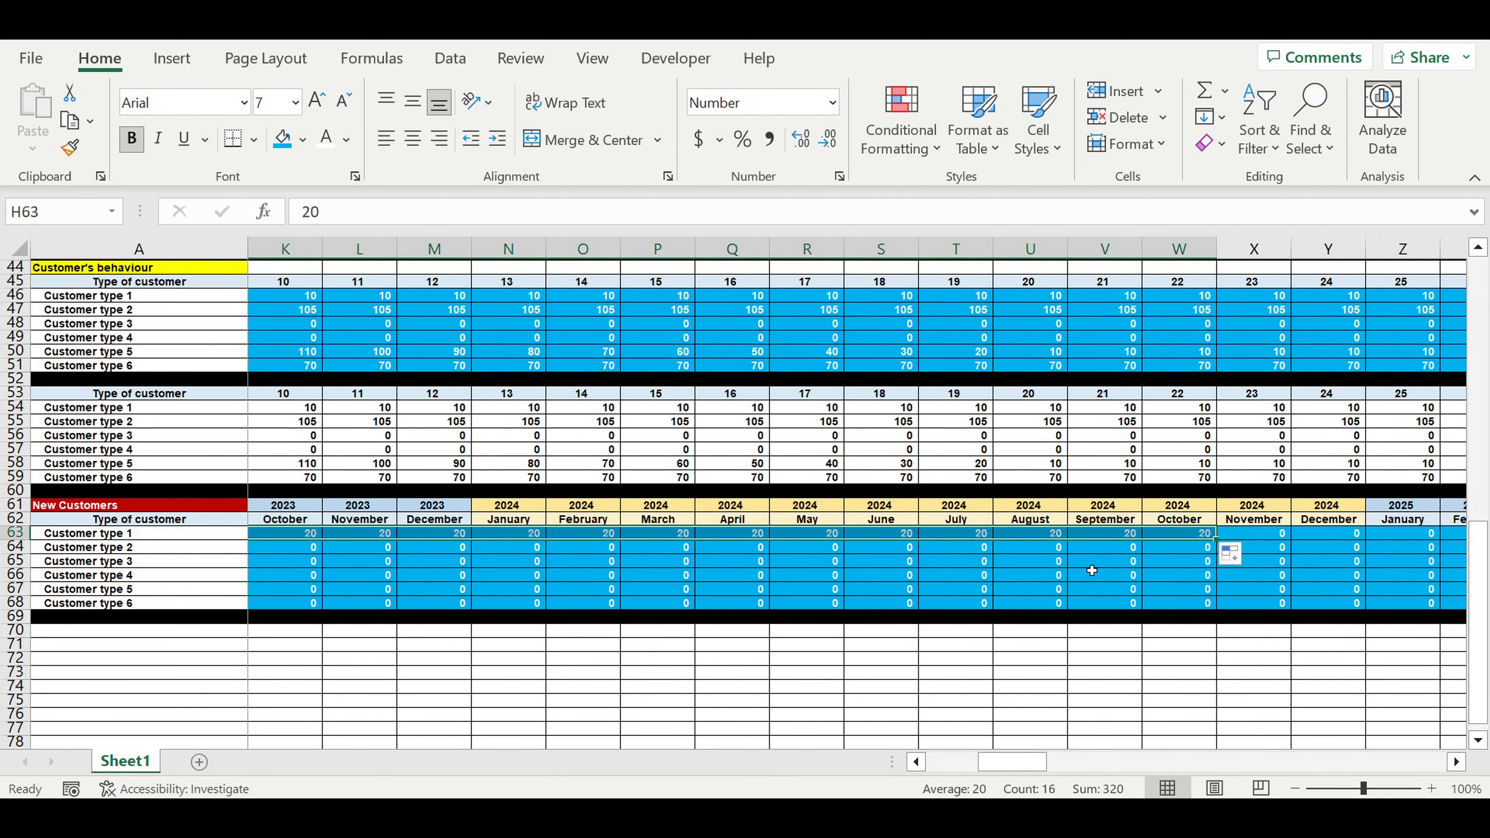
drag(1227, 545, 1362, 548)
drag(988, 766, 967, 769)
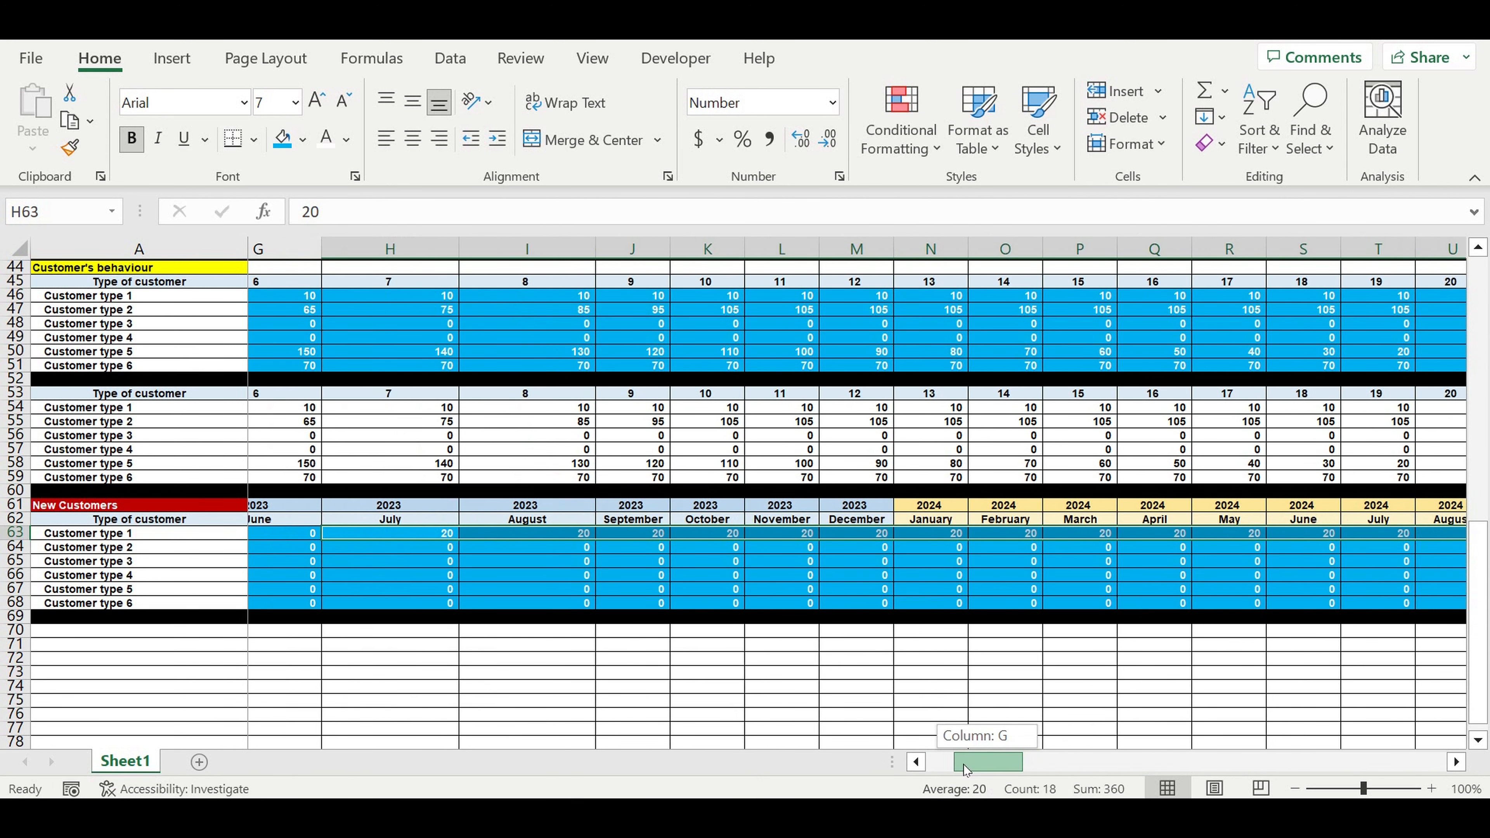
drag(967, 769, 948, 769)
Set Customer type 2's new customers for August 2023 in I64 to 10.
click(61, 549)
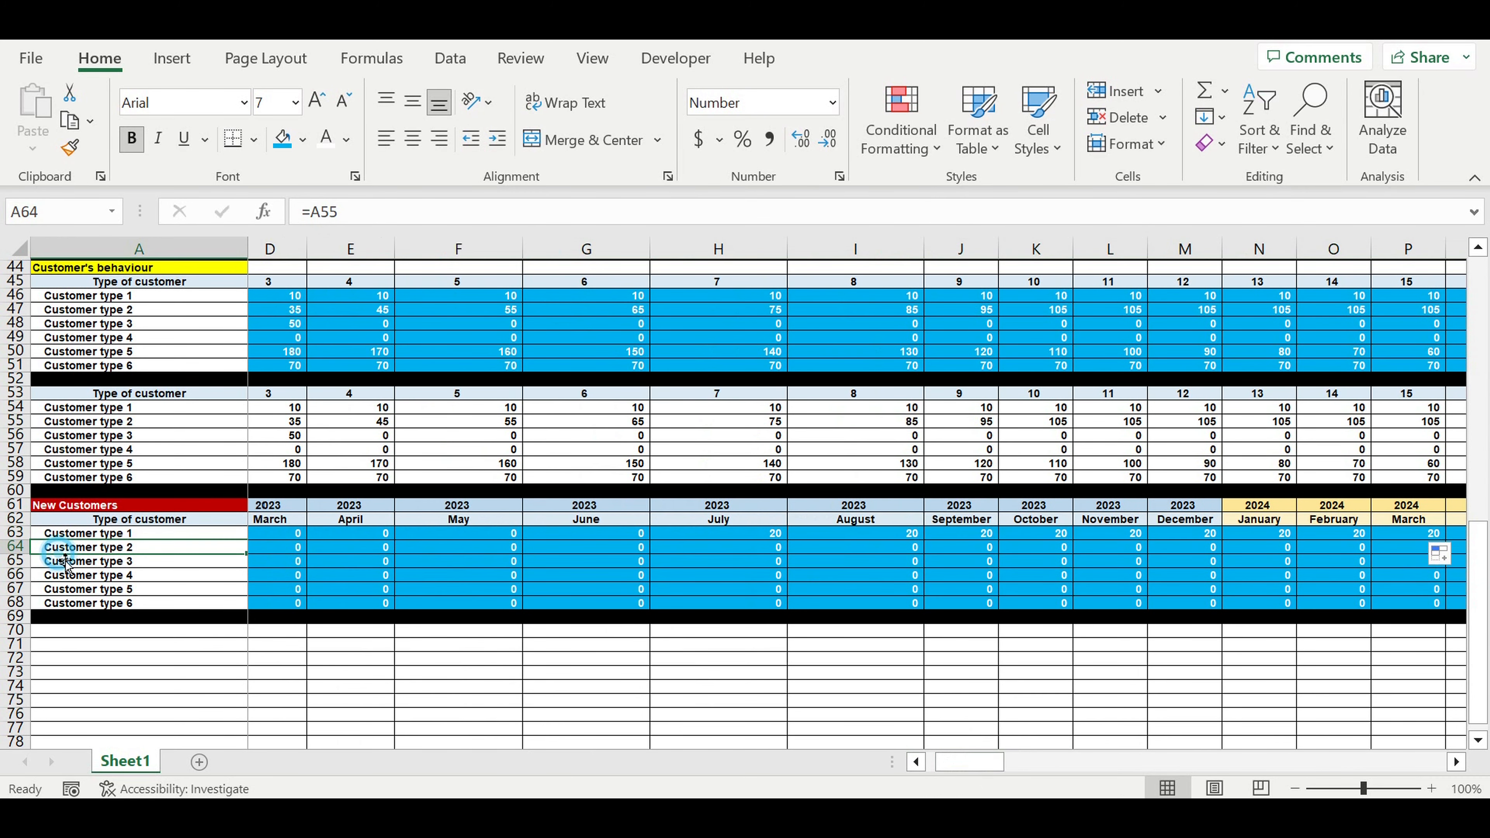
click(905, 552)
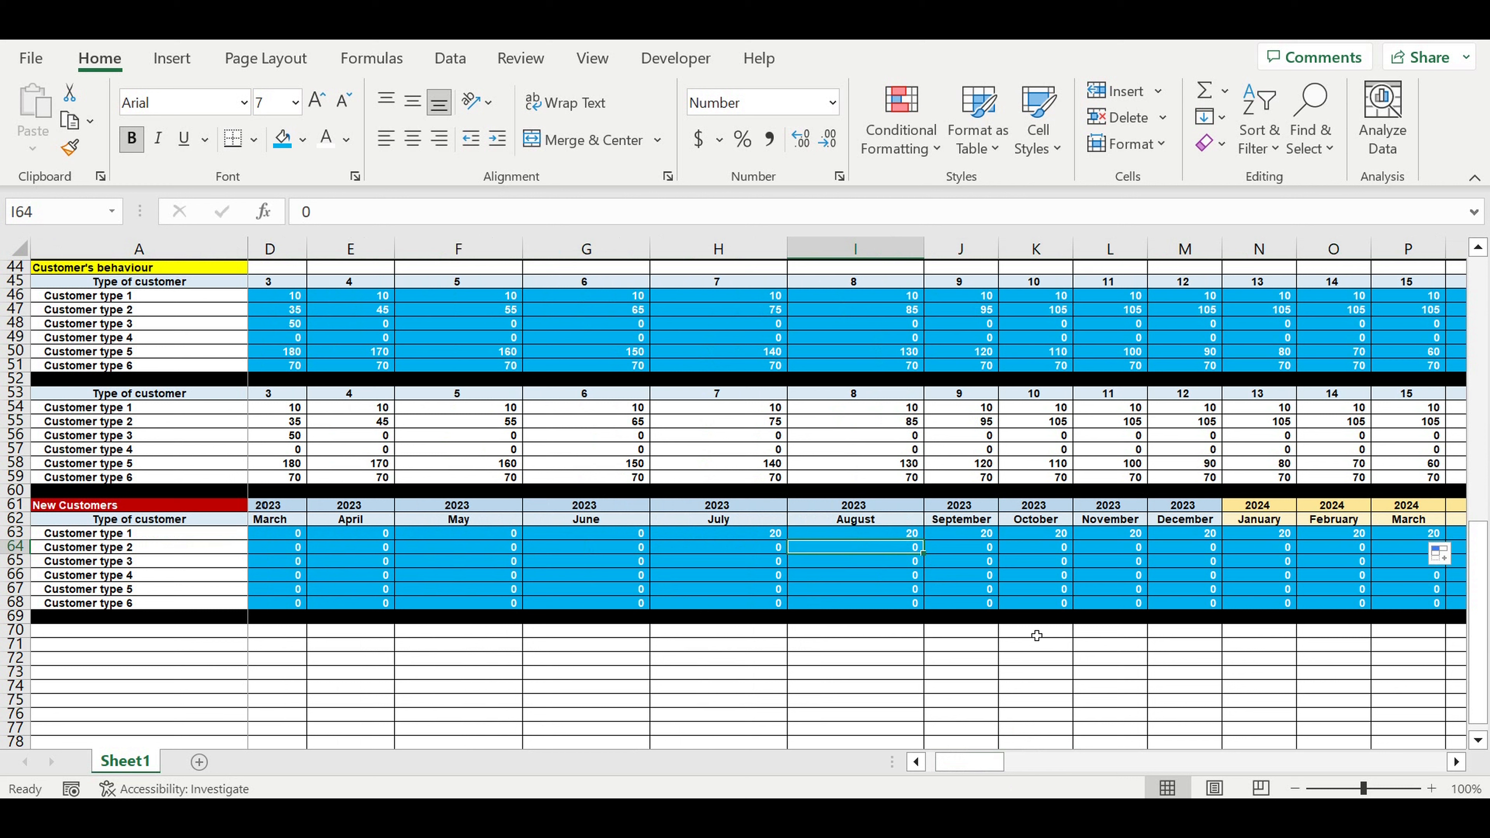
text(10)
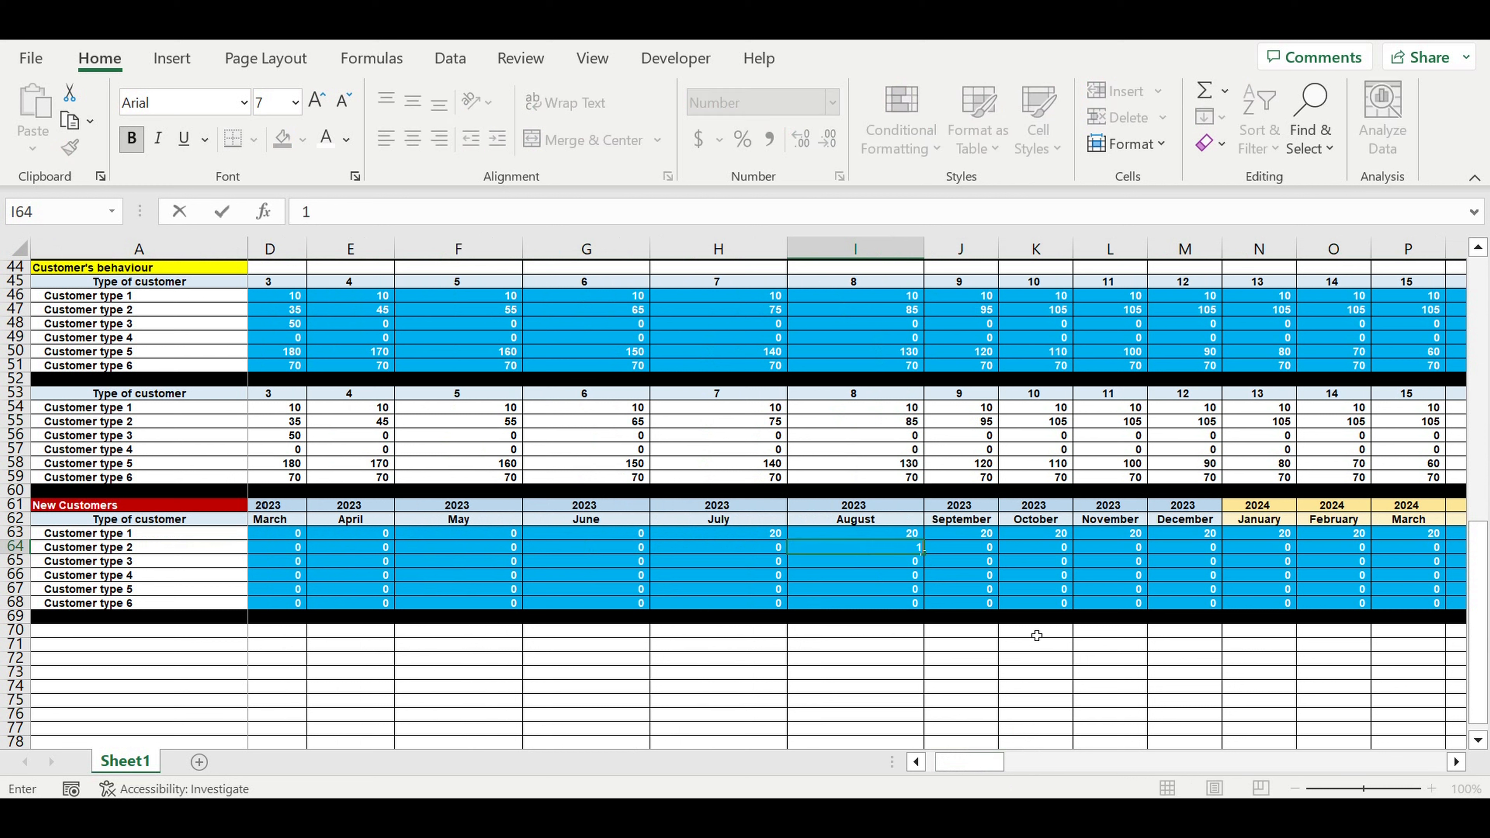
click(969, 578)
Enter =I64+5 in J64 and fill the formula along Customer type 2's row through November 2024 in X64.
click(980, 548)
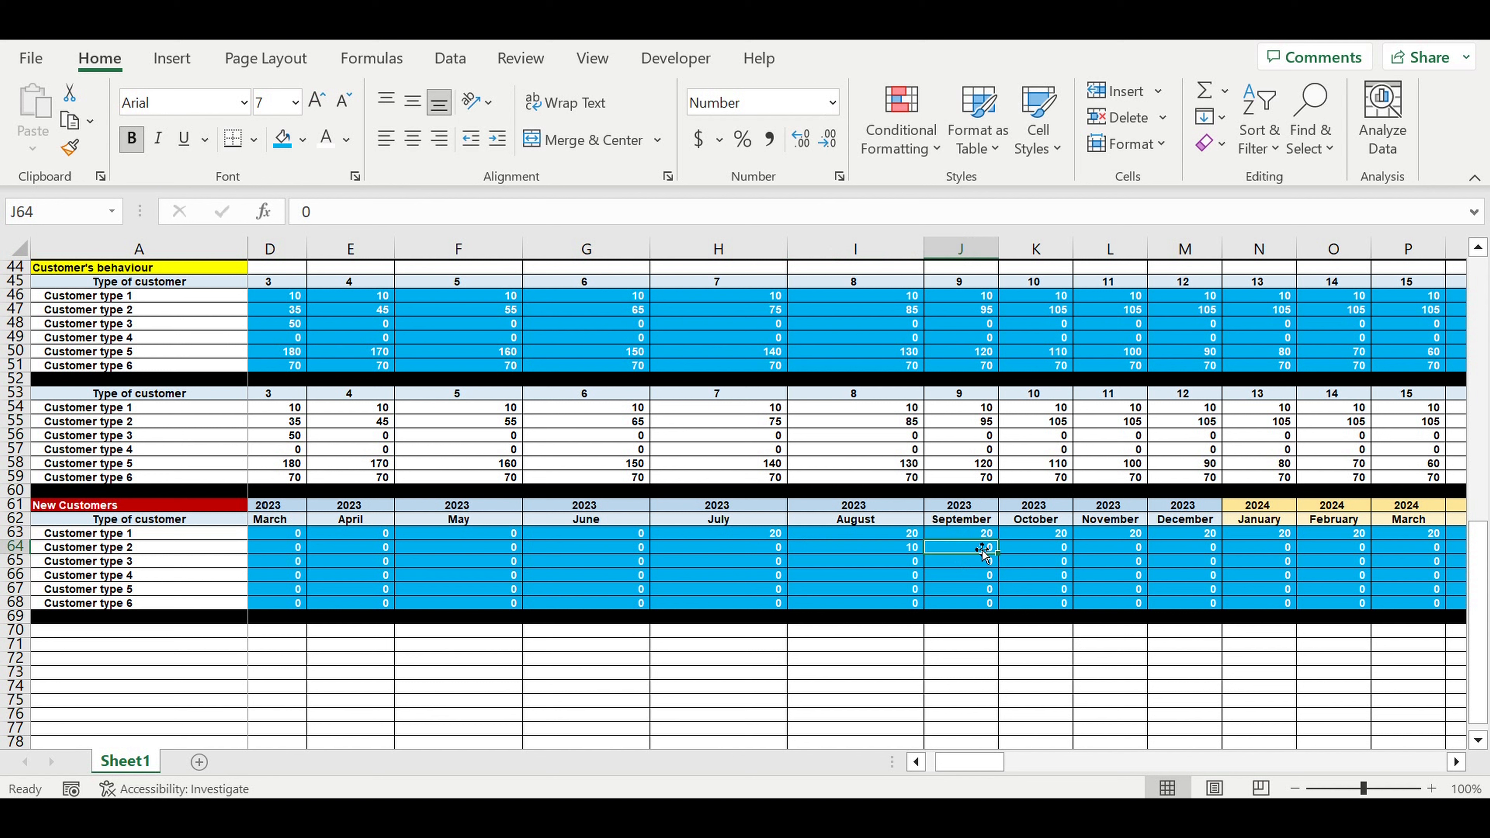
text(=)
click(913, 555)
text(+5)
key(ctrl+Return)
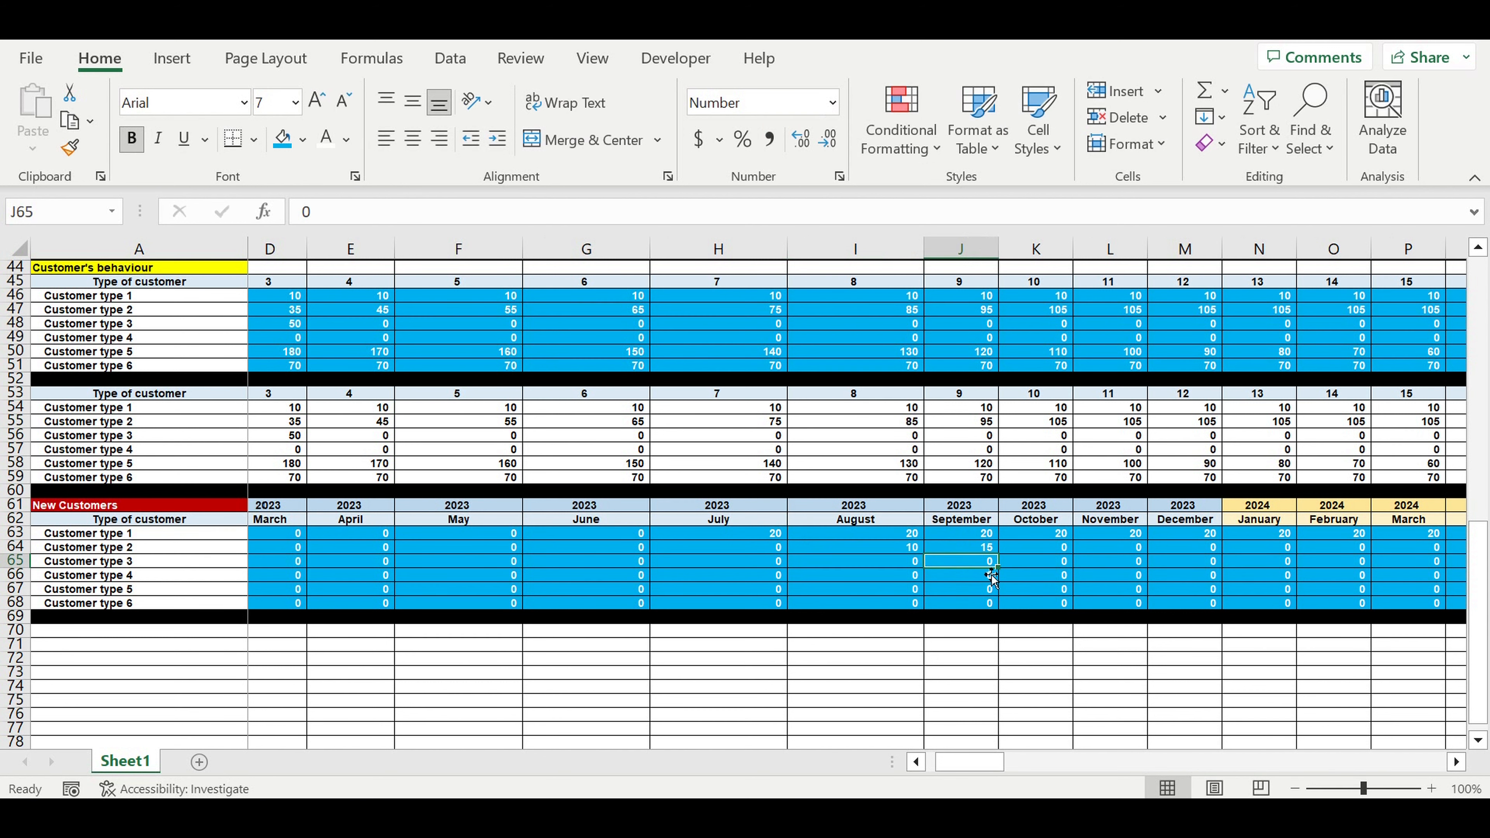
drag(1007, 556, 1353, 554)
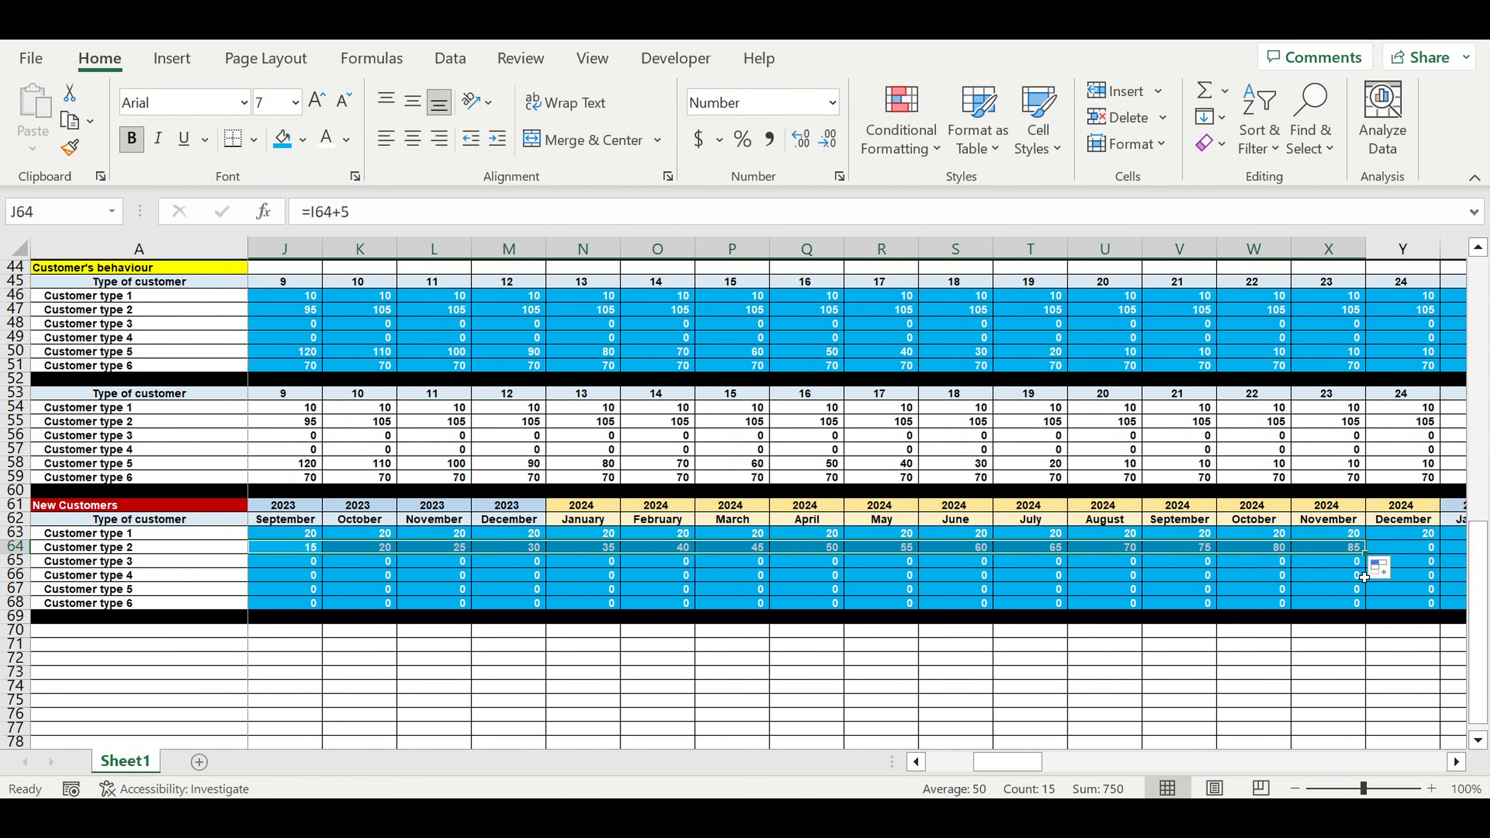
Enter =X64 in Y64 and fill the formula along Customer type 2's row through December 2032 in DQ64.
click(1401, 553)
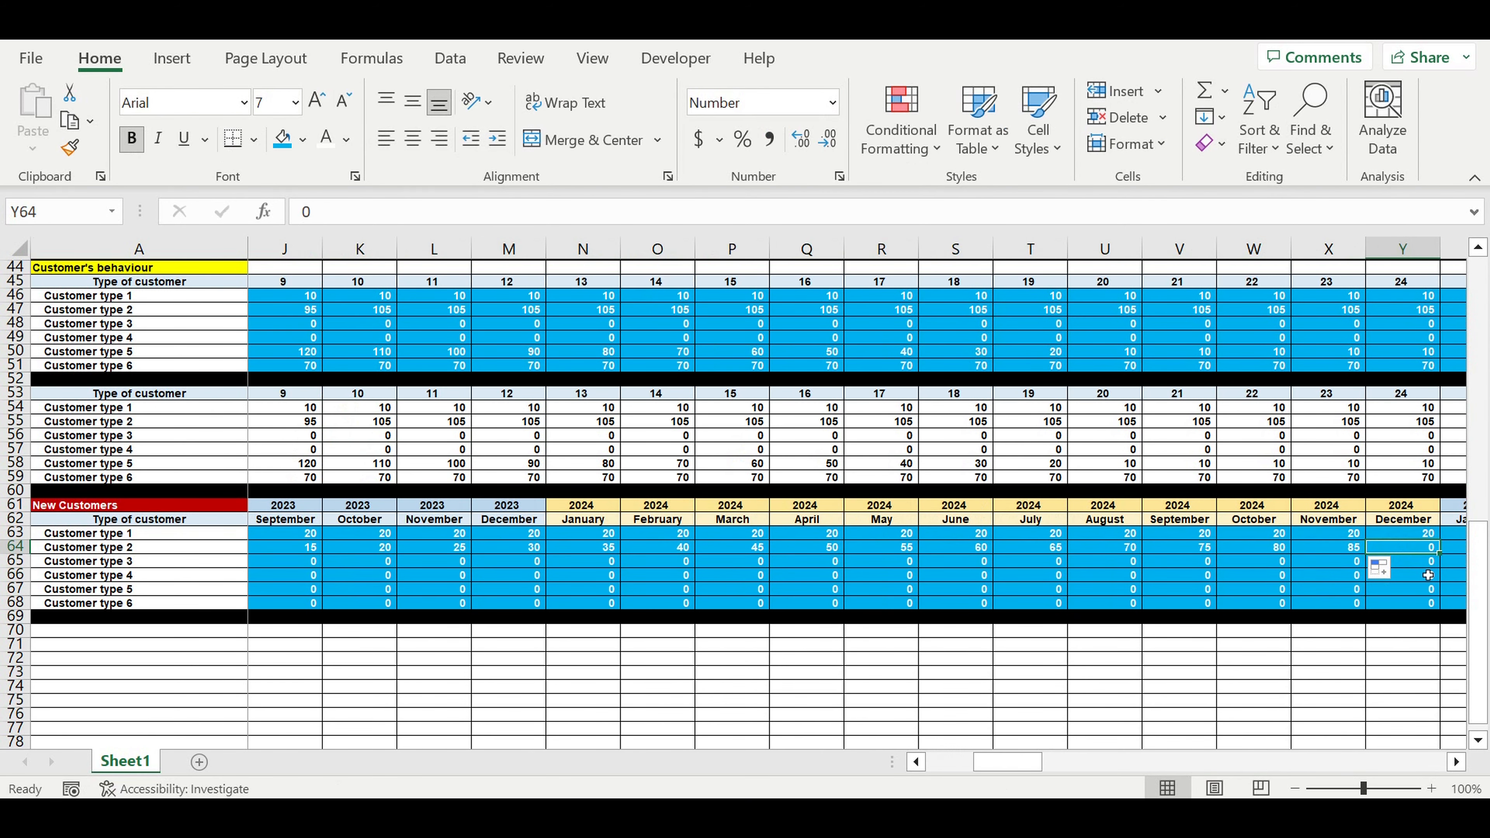
text(=)
click(1328, 553)
key(Return)
drag(1413, 562, 1413, 549)
click(832, 478)
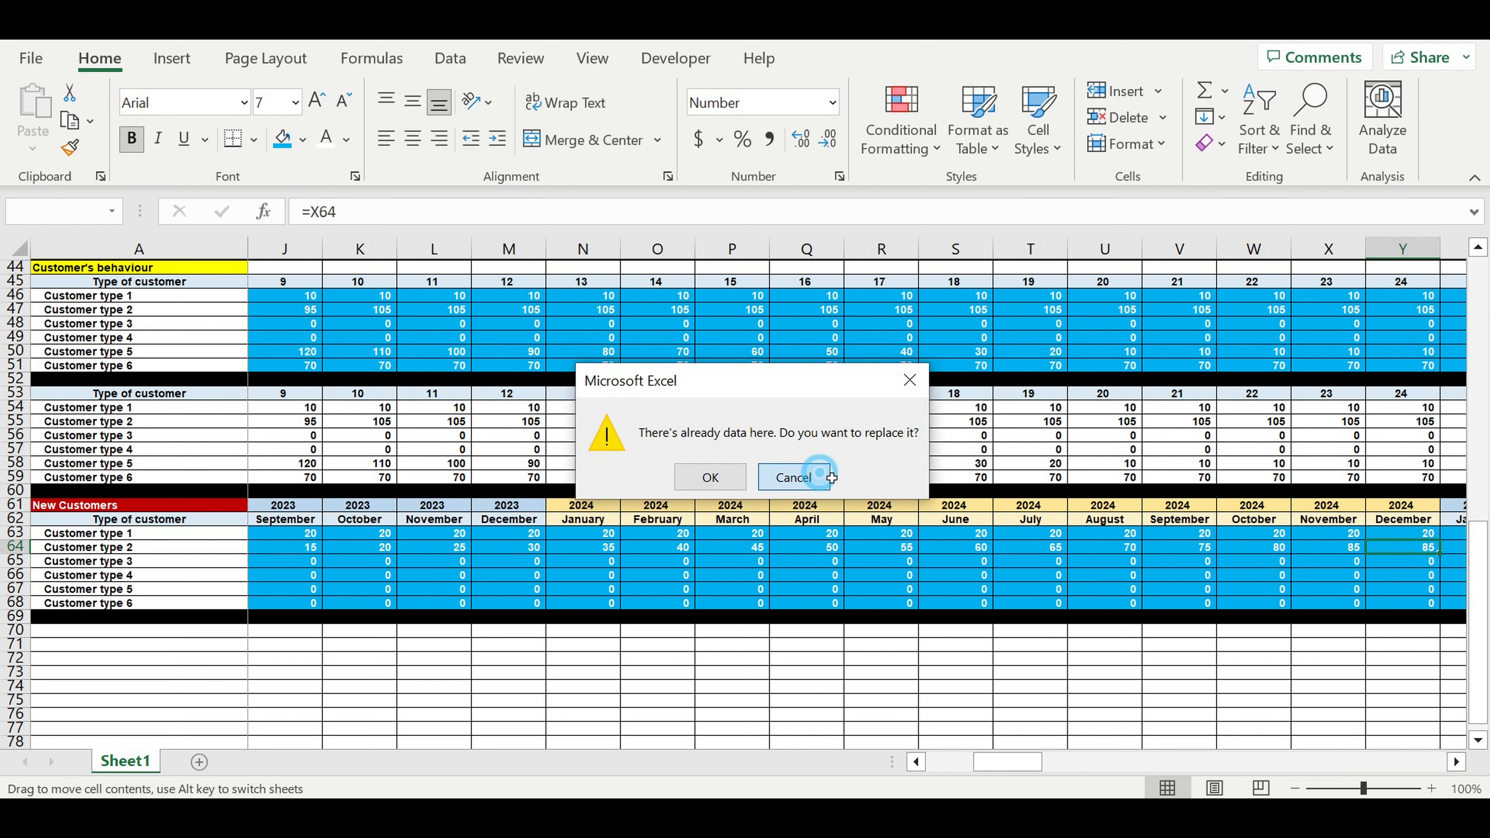
click(1424, 551)
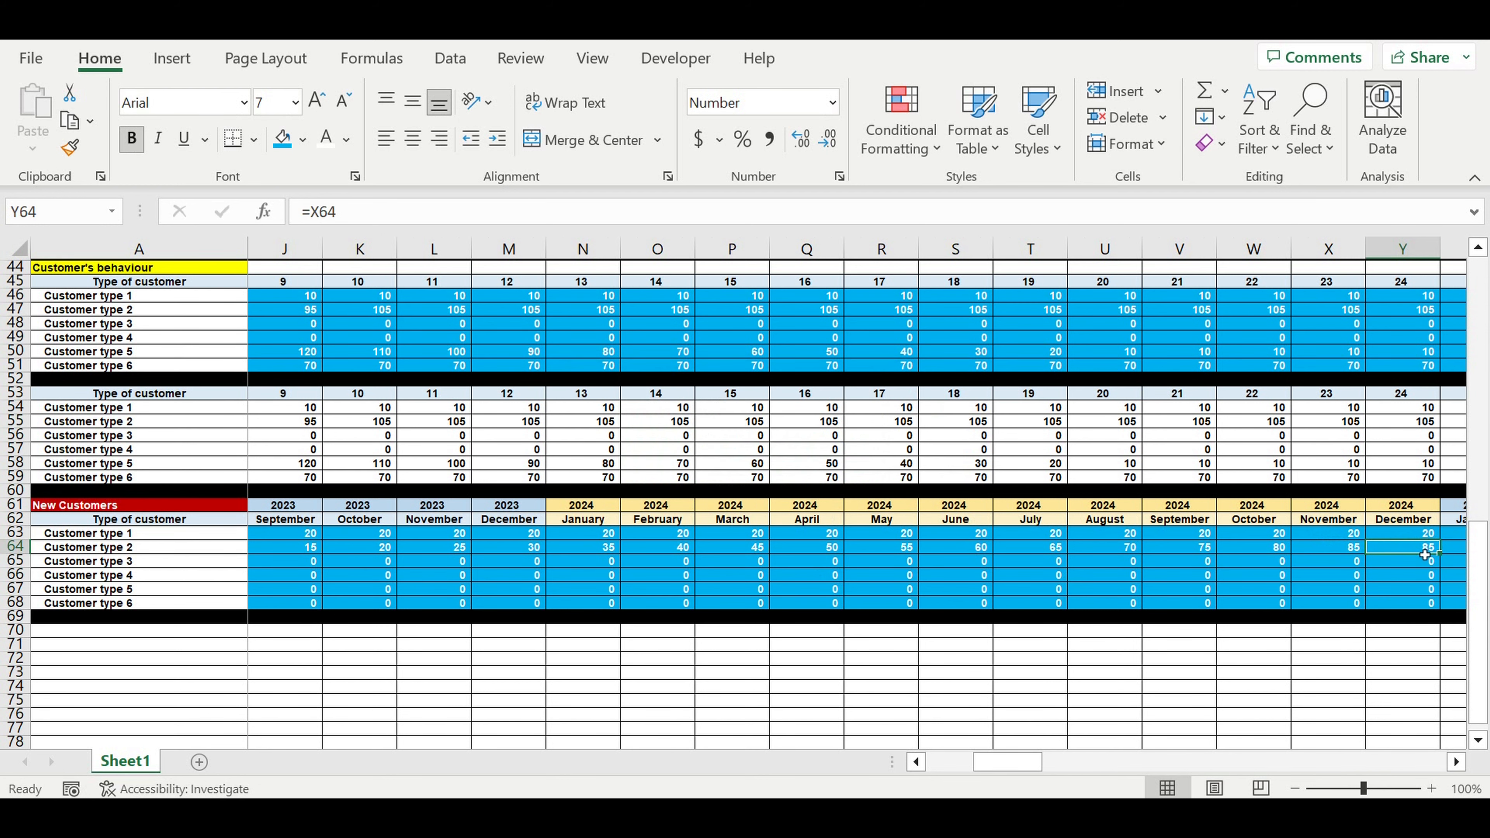
drag(1448, 559, 1366, 549)
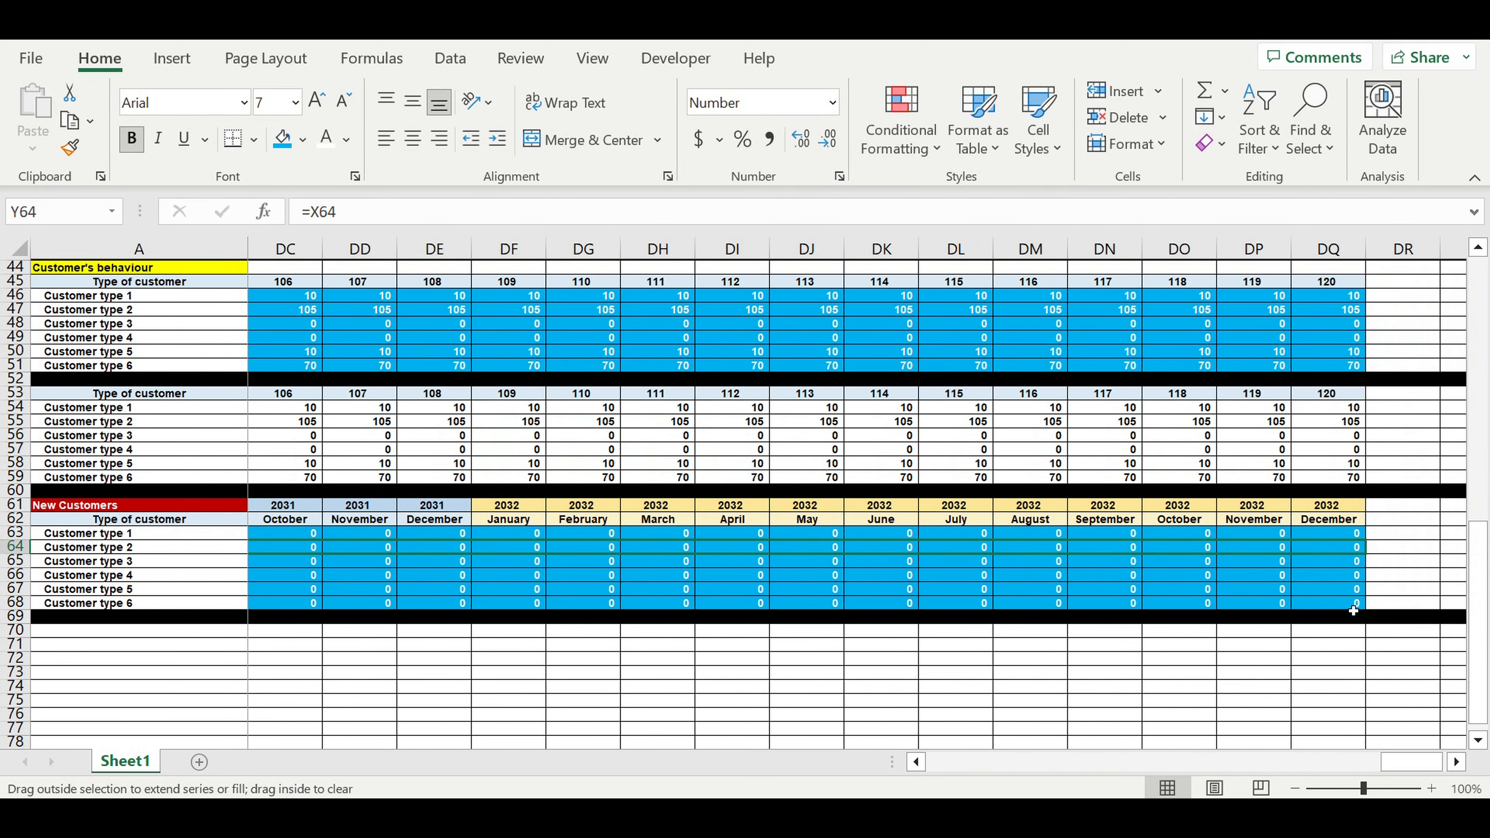
drag(1353, 610, 1353, 610)
click(1181, 576)
drag(1430, 770, 974, 762)
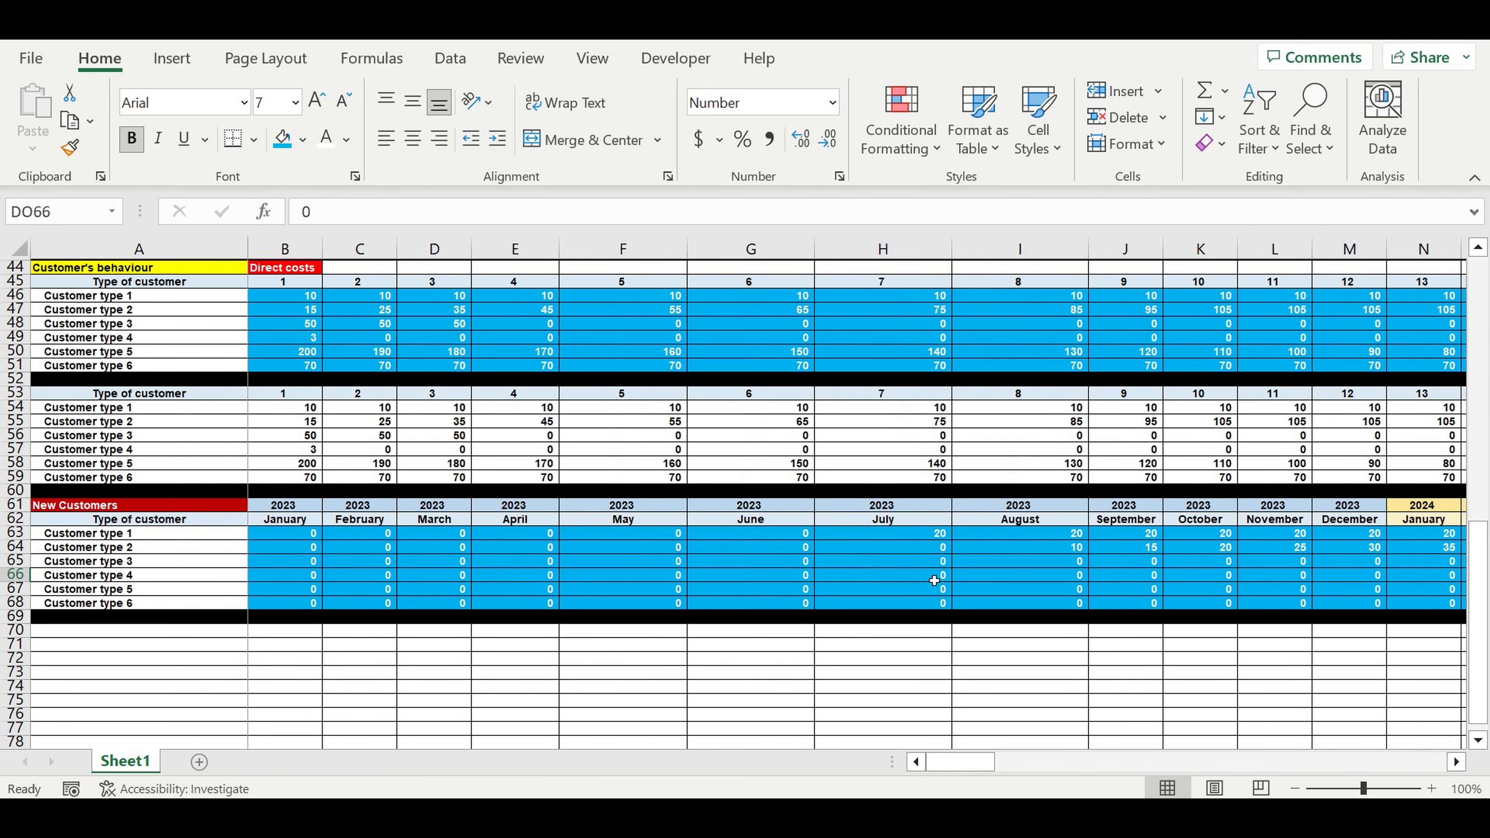
Set Customer type 3's new customers for July 2023 in H65 to 400.
click(936, 563)
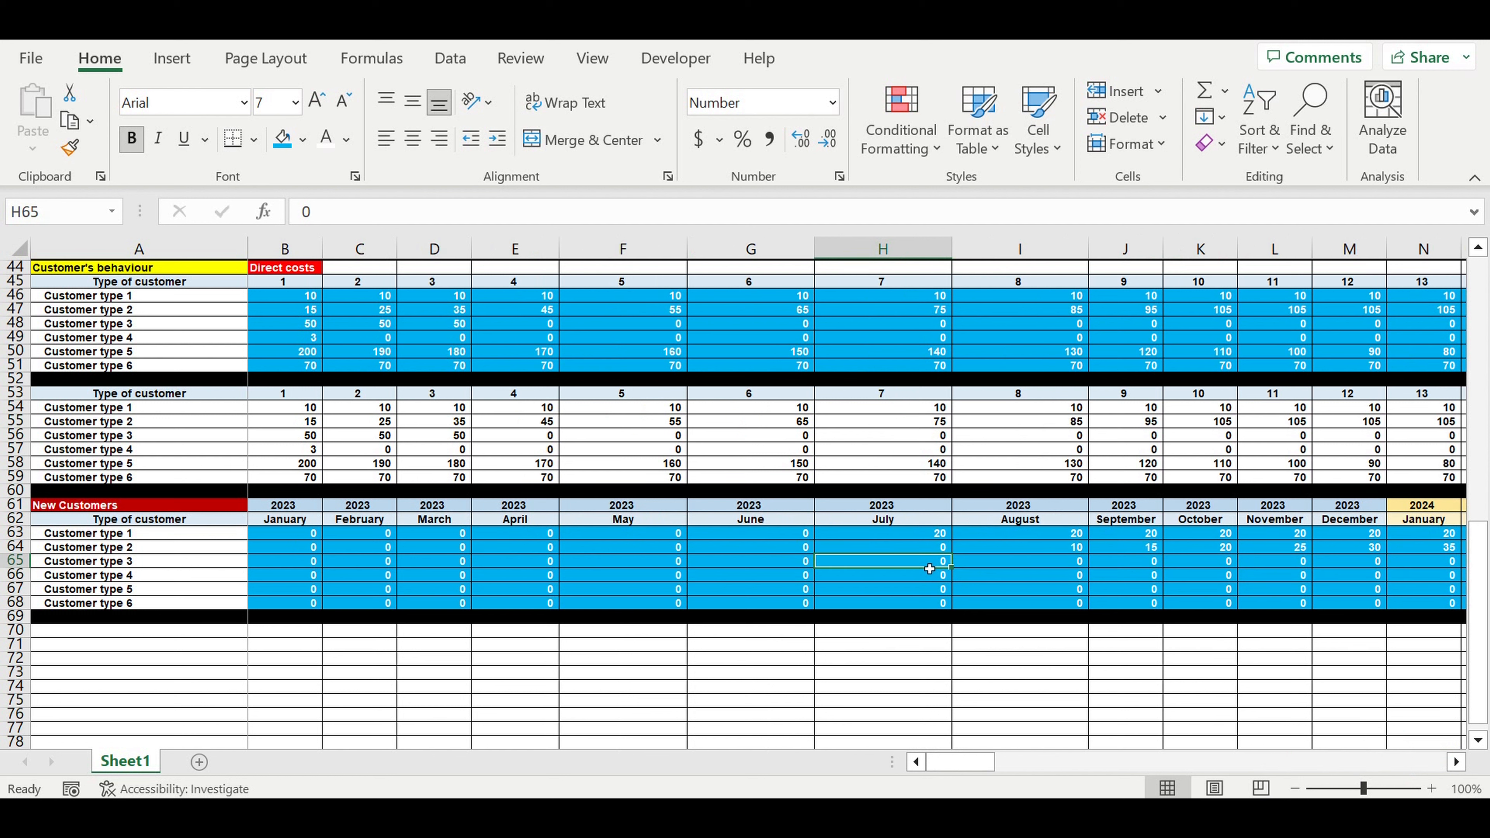
text(40)
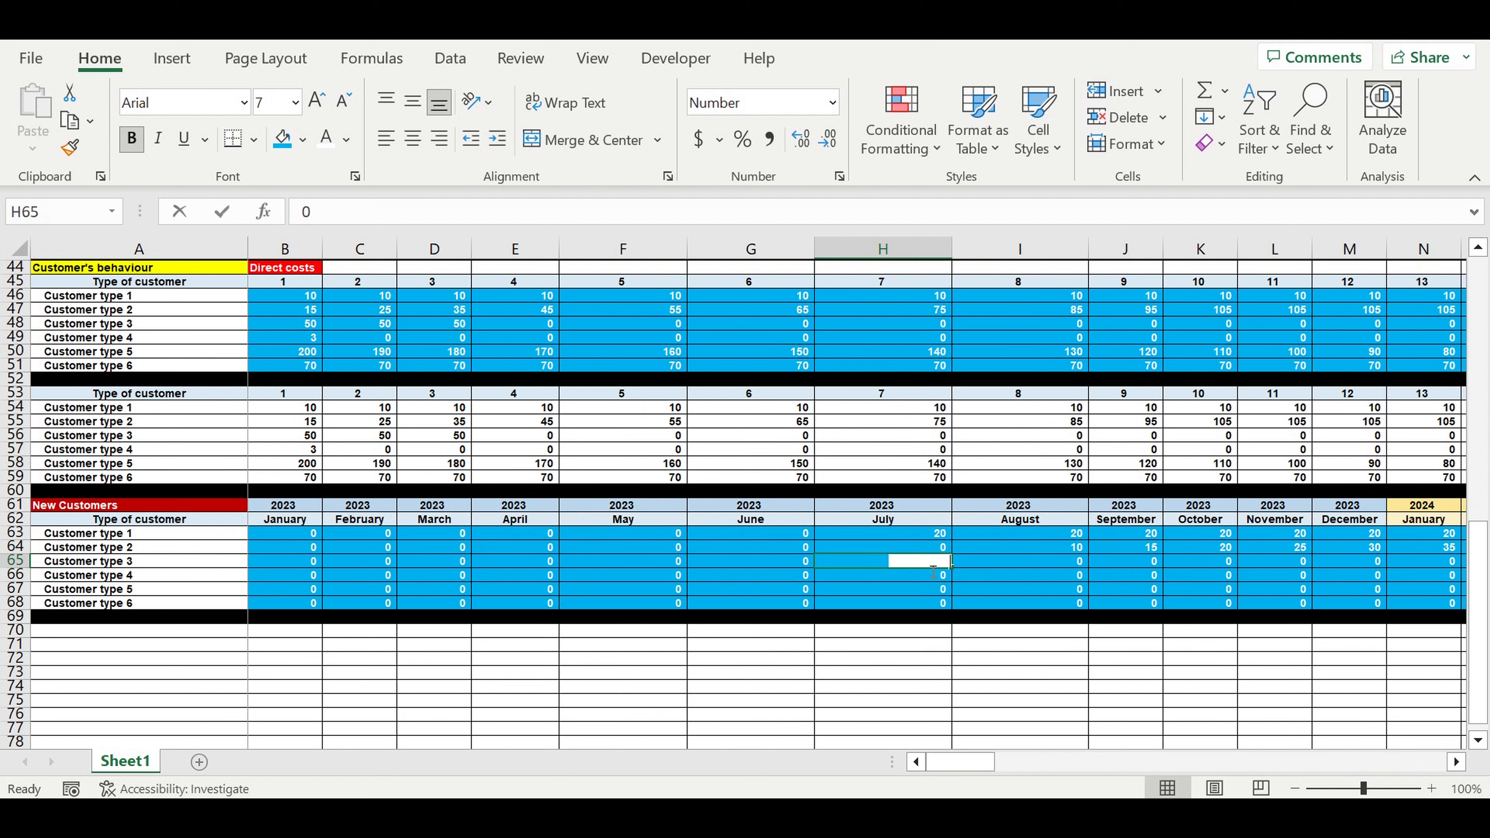
key(Return)
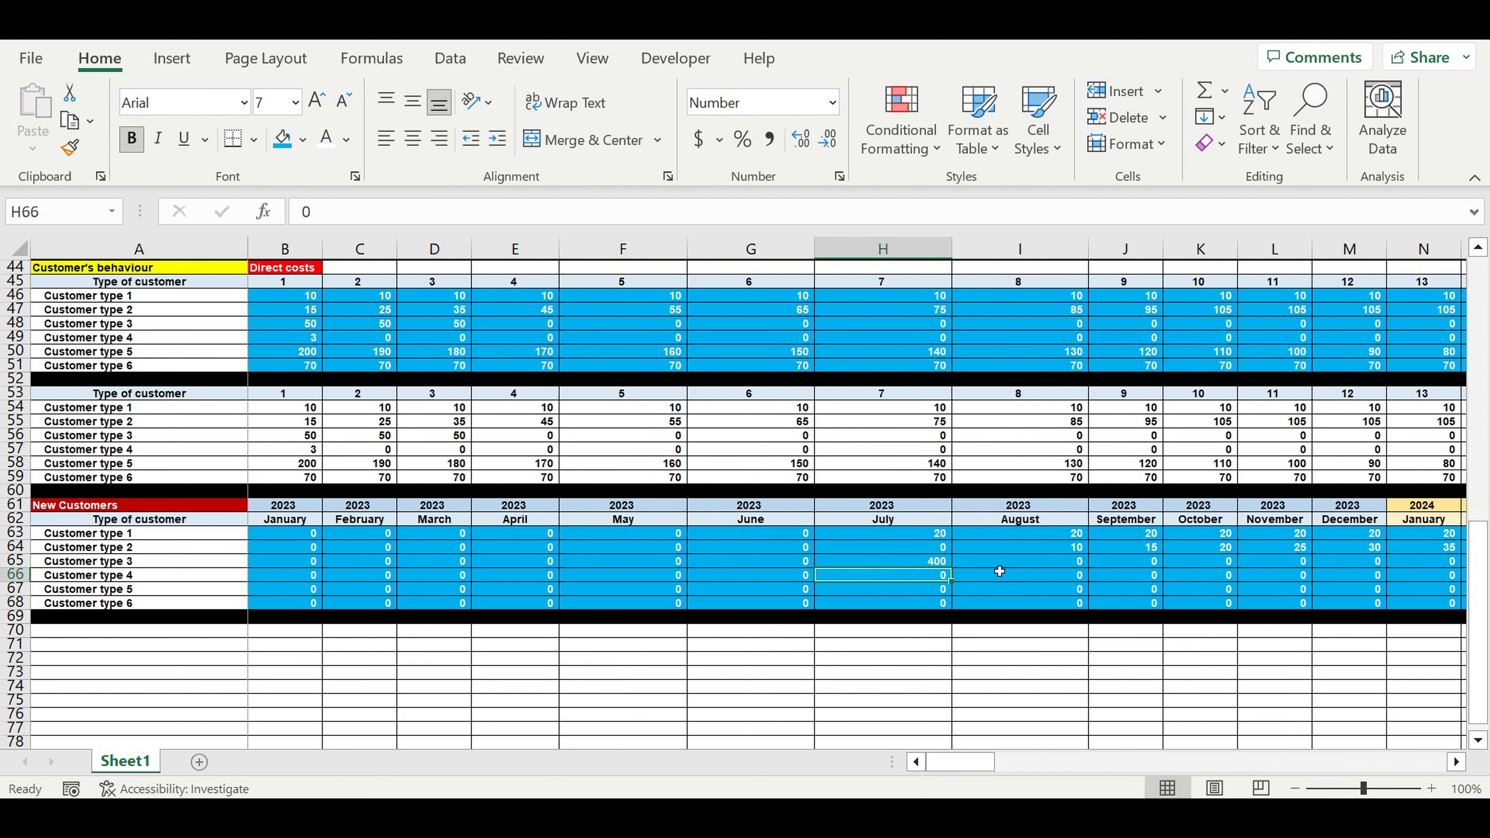
Enter =H65-30 in I65 and fill the formula along Customer type 3's row through February 2025 in AA65.
click(1001, 565)
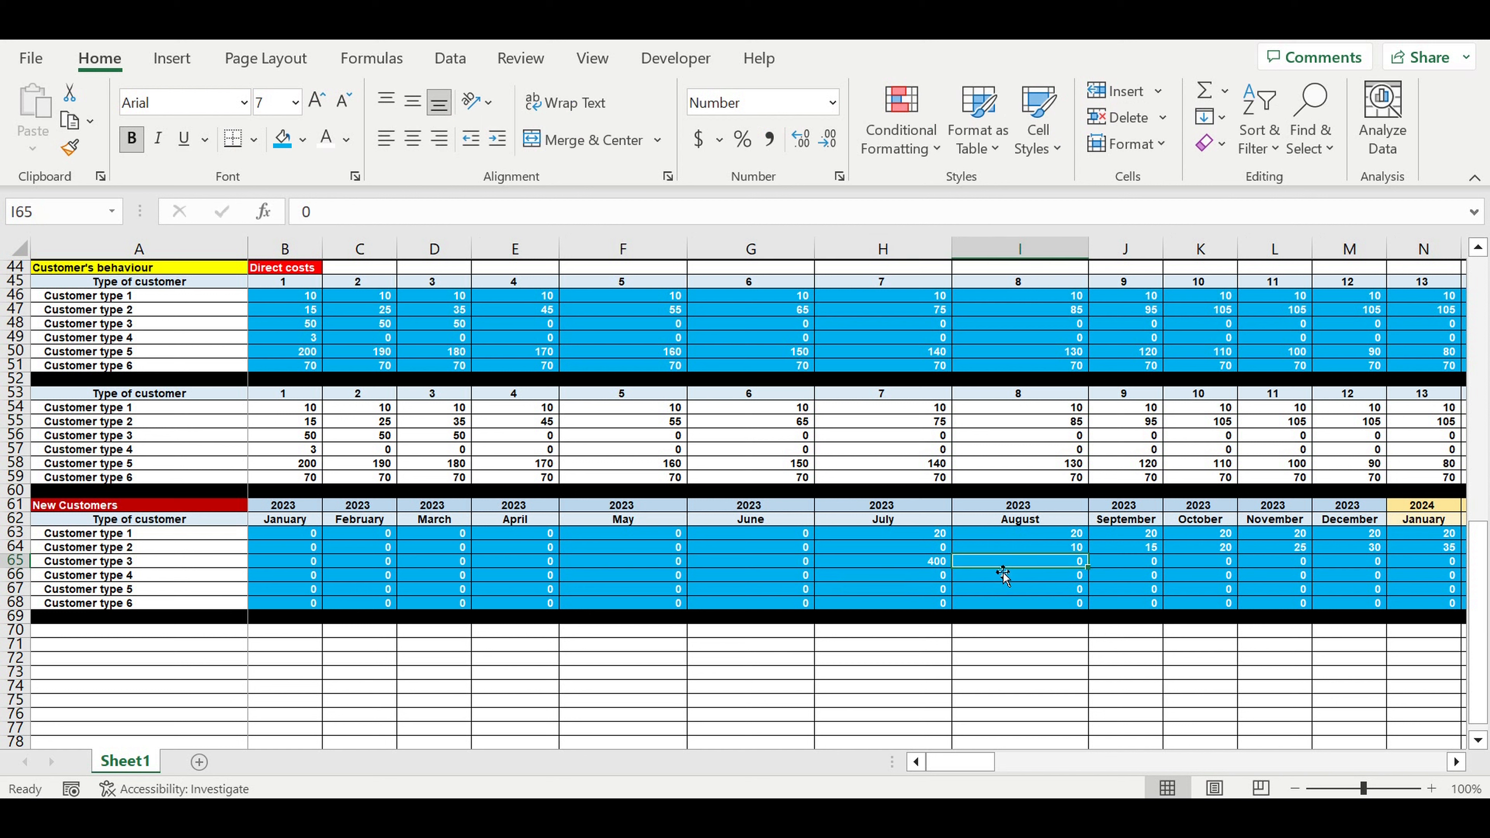
text(=)
click(900, 569)
text(-3)
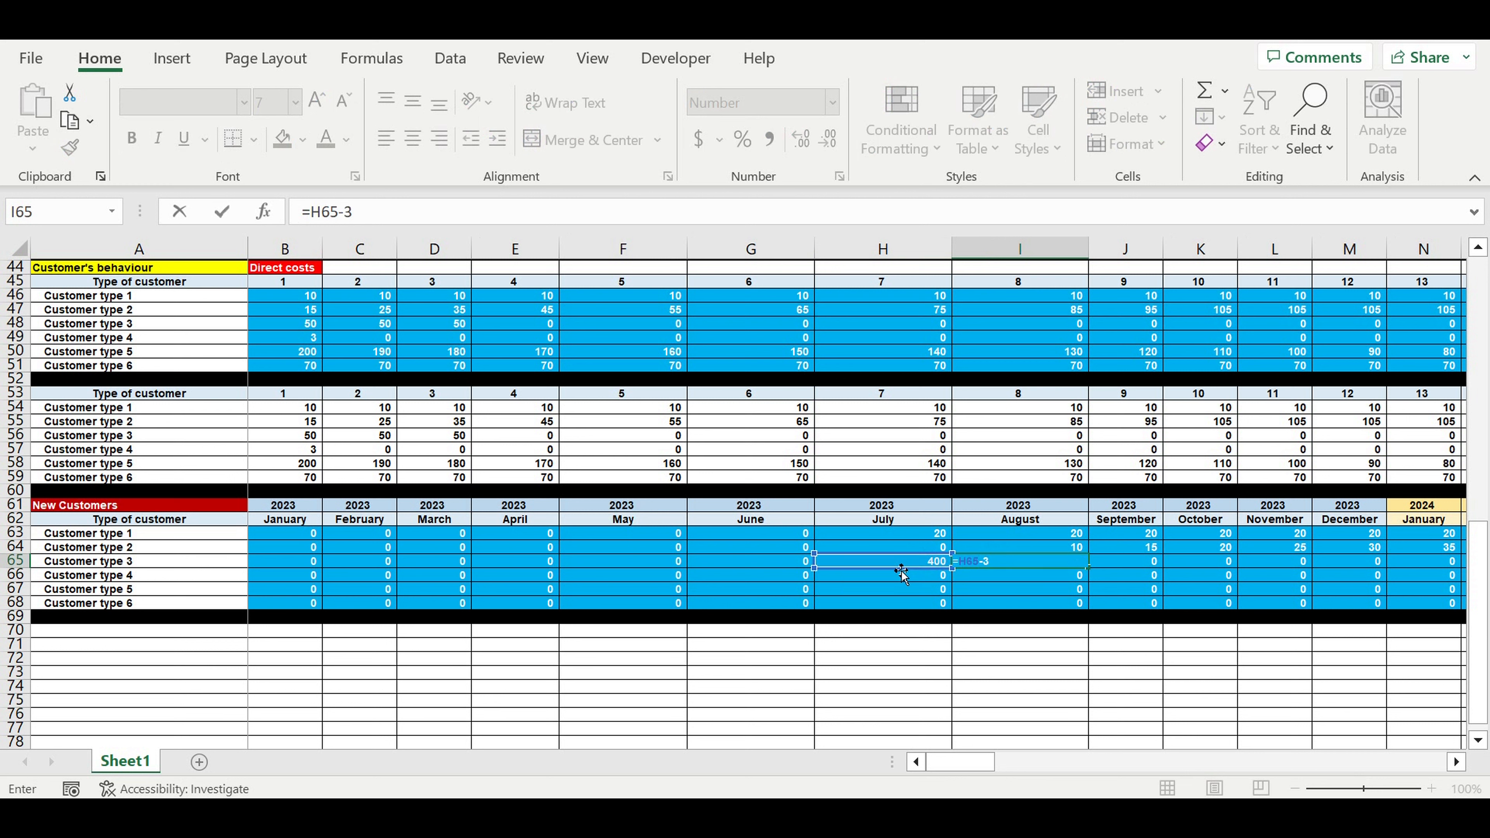
key(Return)
click(1069, 565)
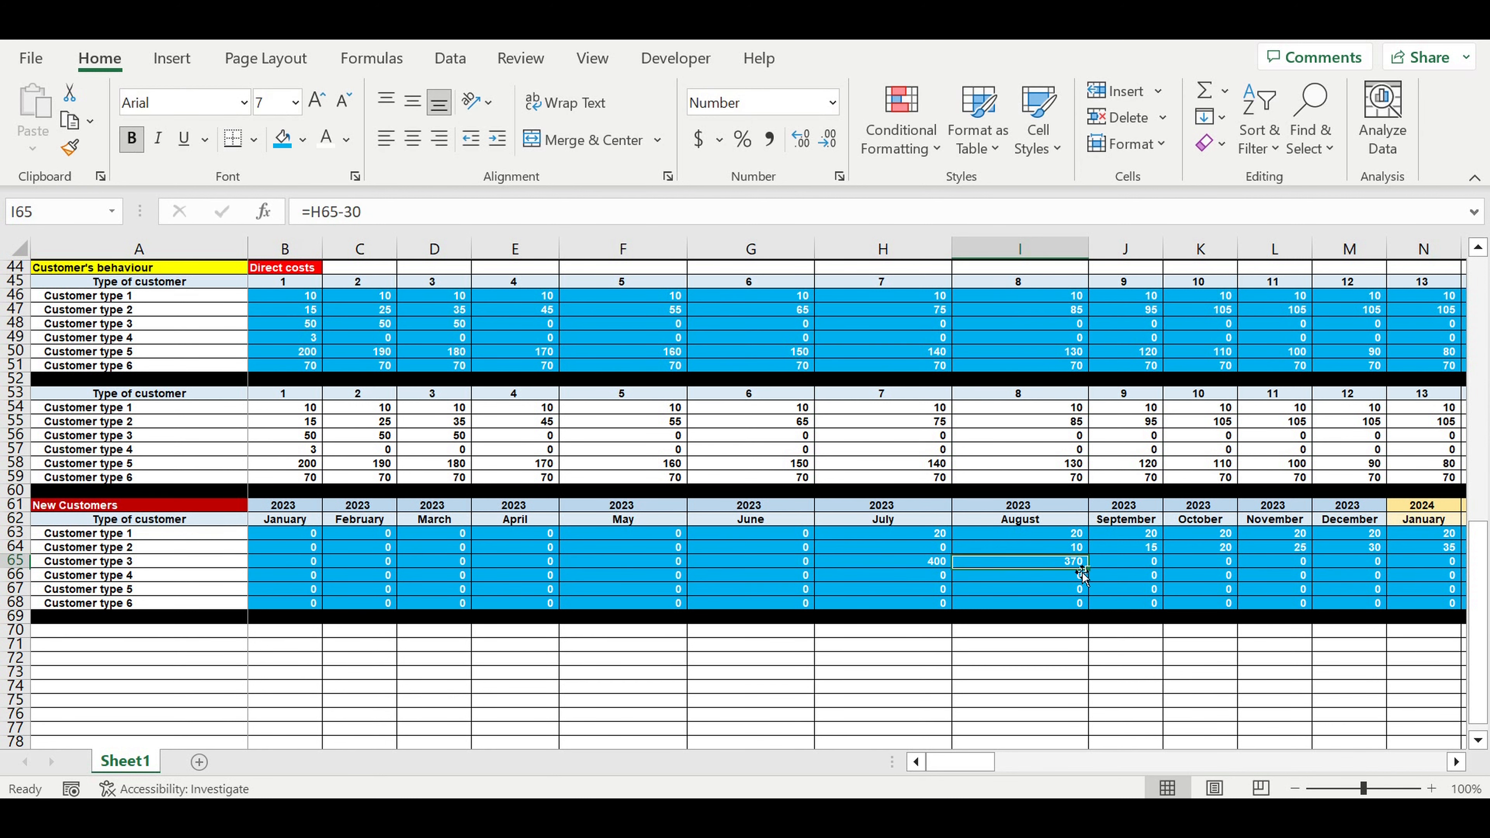
drag(1089, 568, 1354, 567)
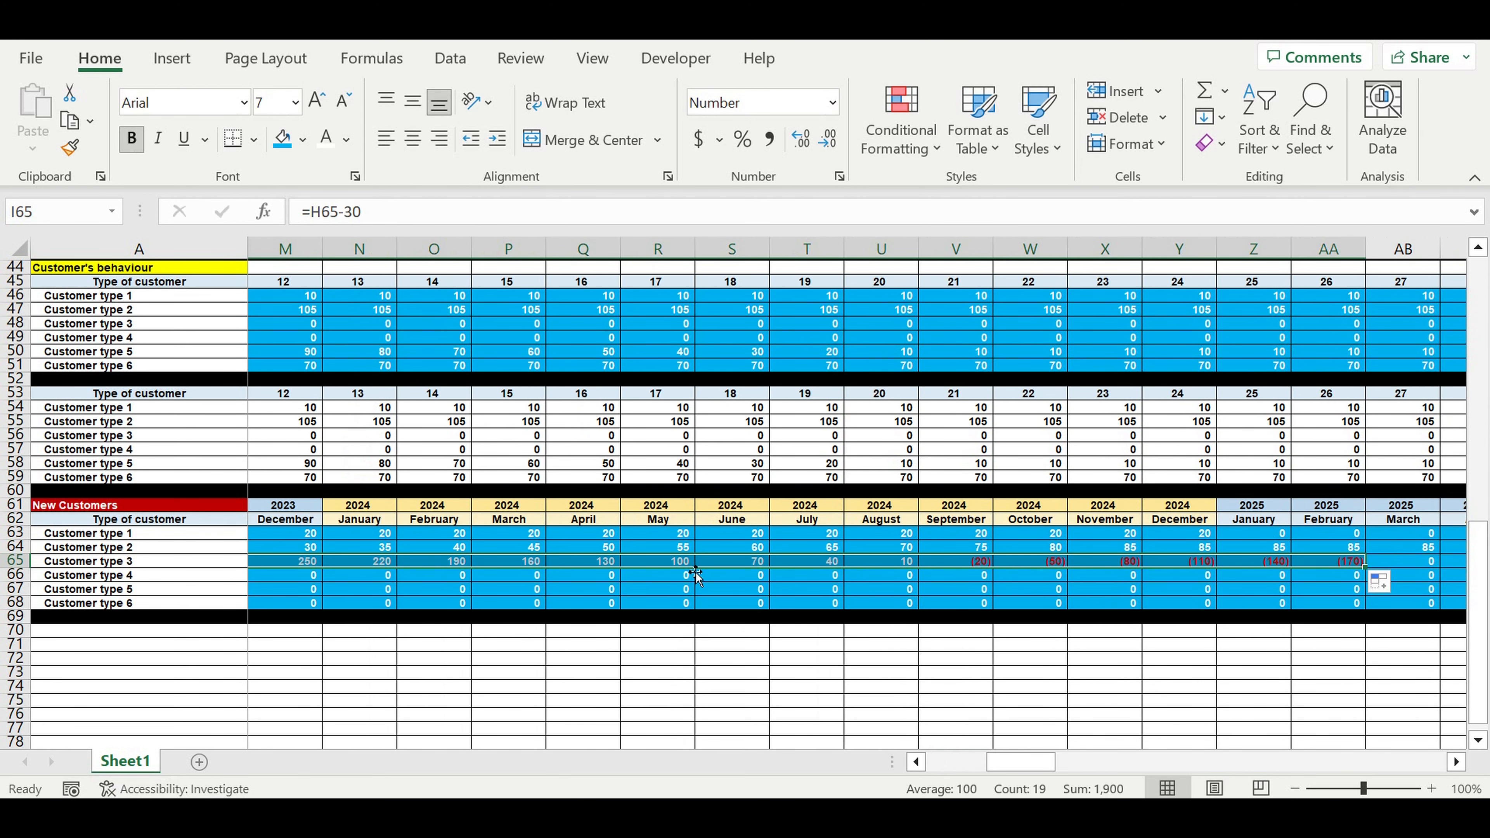
Replace July 2024's formula in T65 with =S65 and fill it along Customer type 3's row through December 2032.
click(669, 566)
click(736, 566)
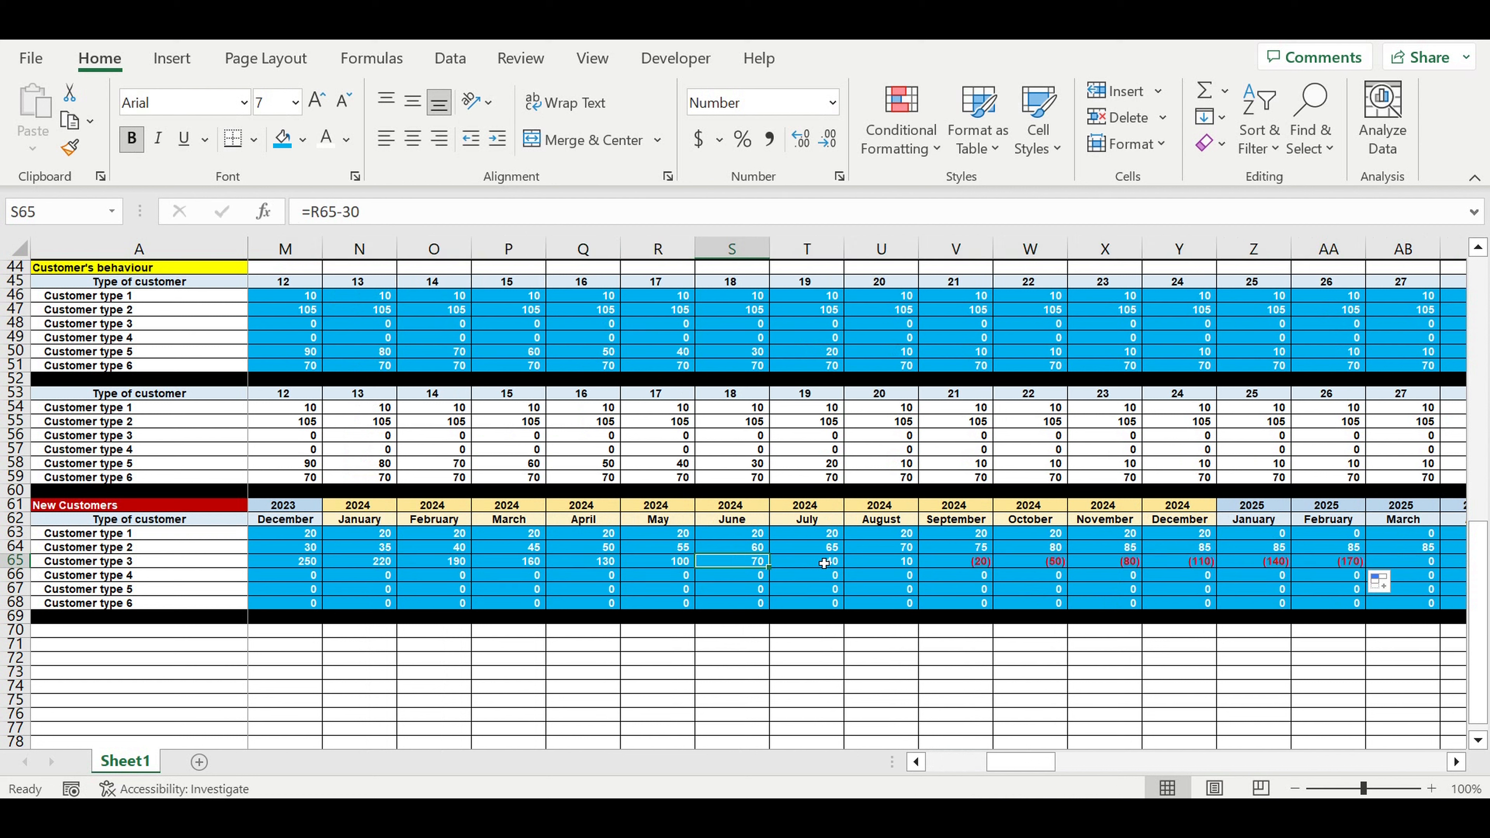
click(824, 565)
text(=)
click(722, 565)
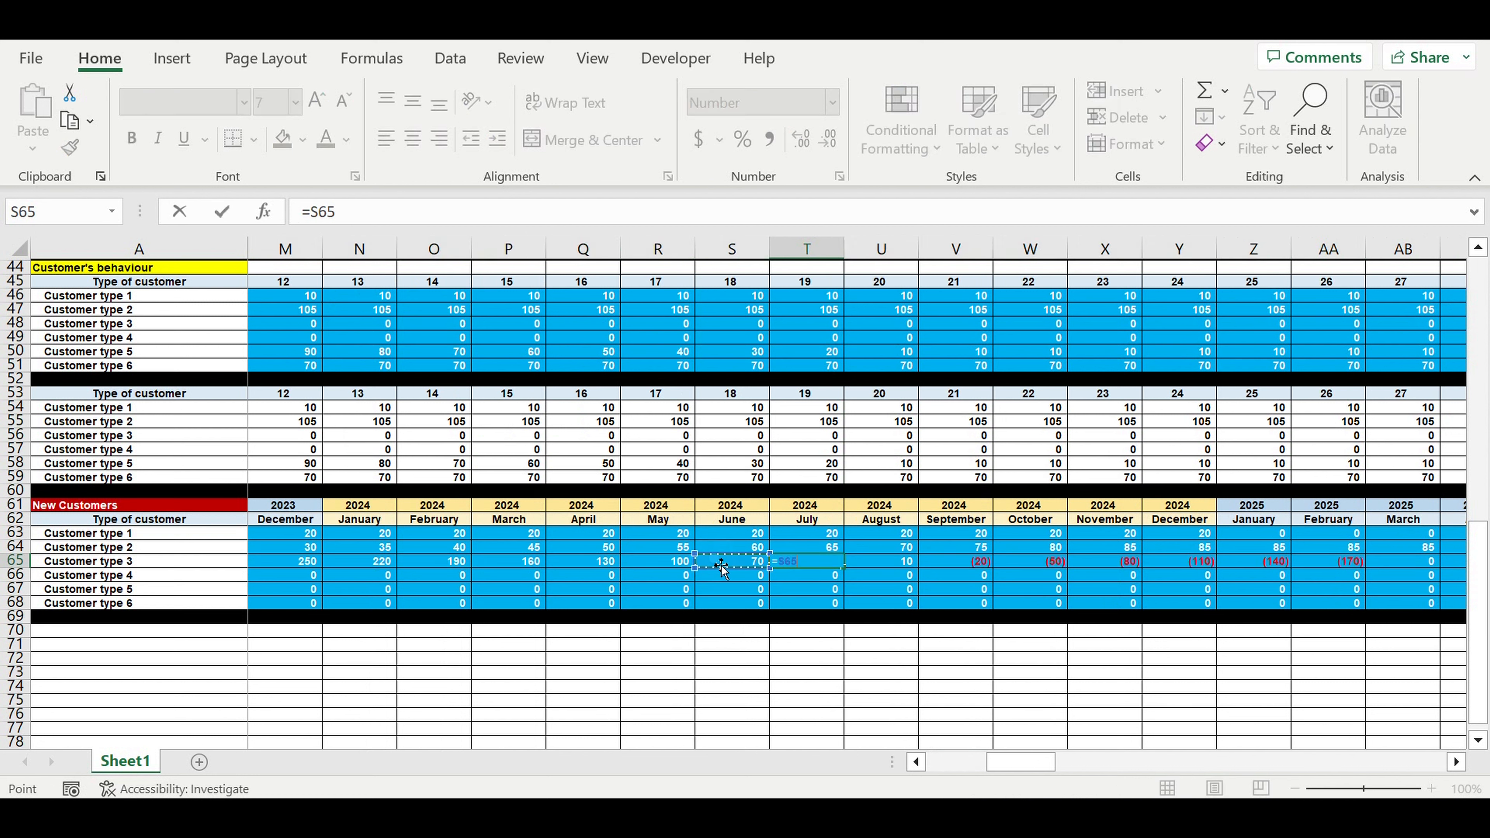
key(Return)
key(Up)
drag(852, 572, 1289, 565)
drag(1430, 759, 906, 776)
Set Customer type 4's new customers for July 2023 in H66 to 3000.
click(920, 578)
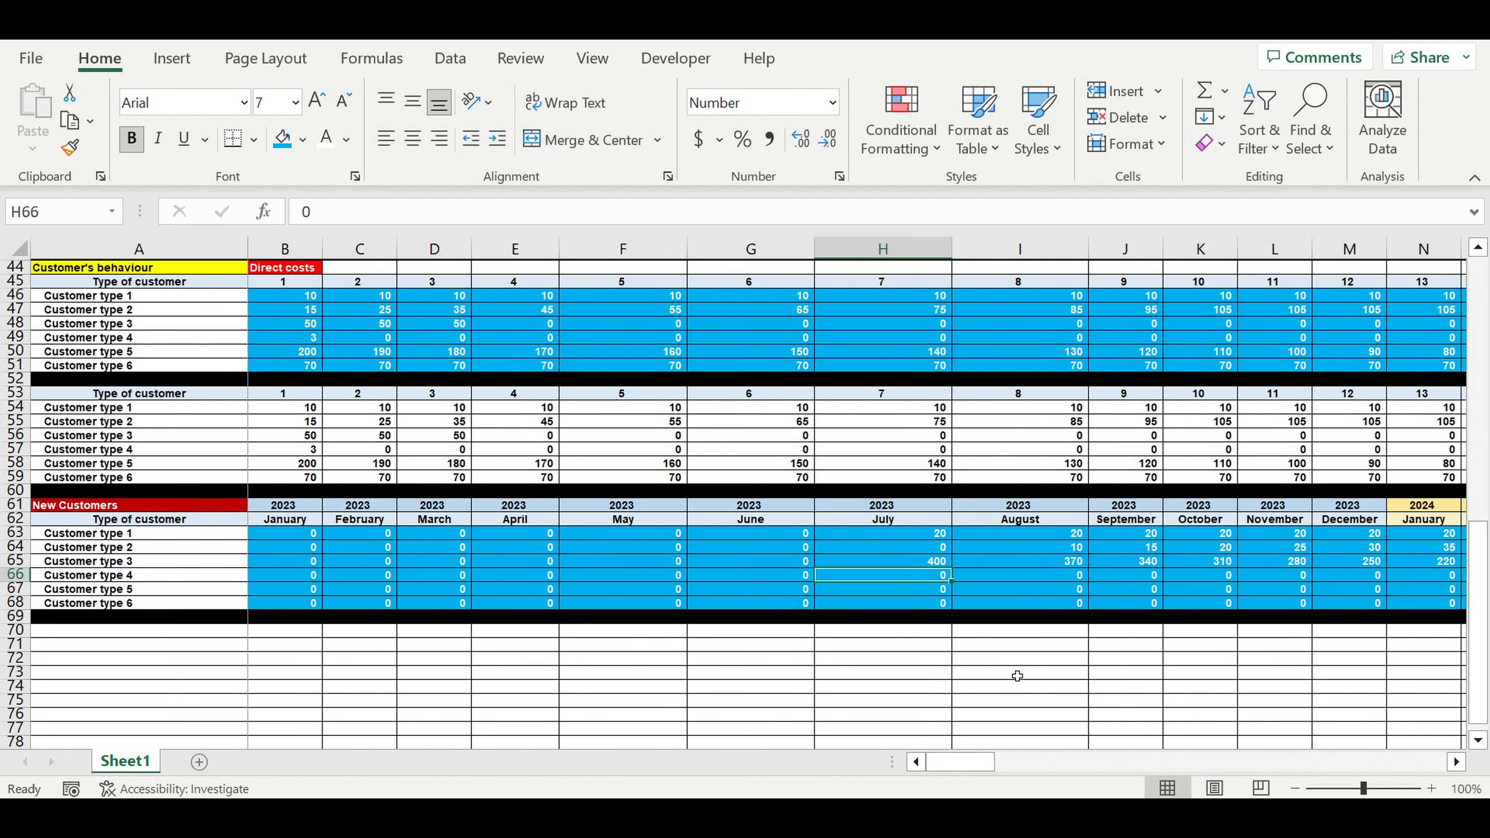
text(3,00)
text(000)
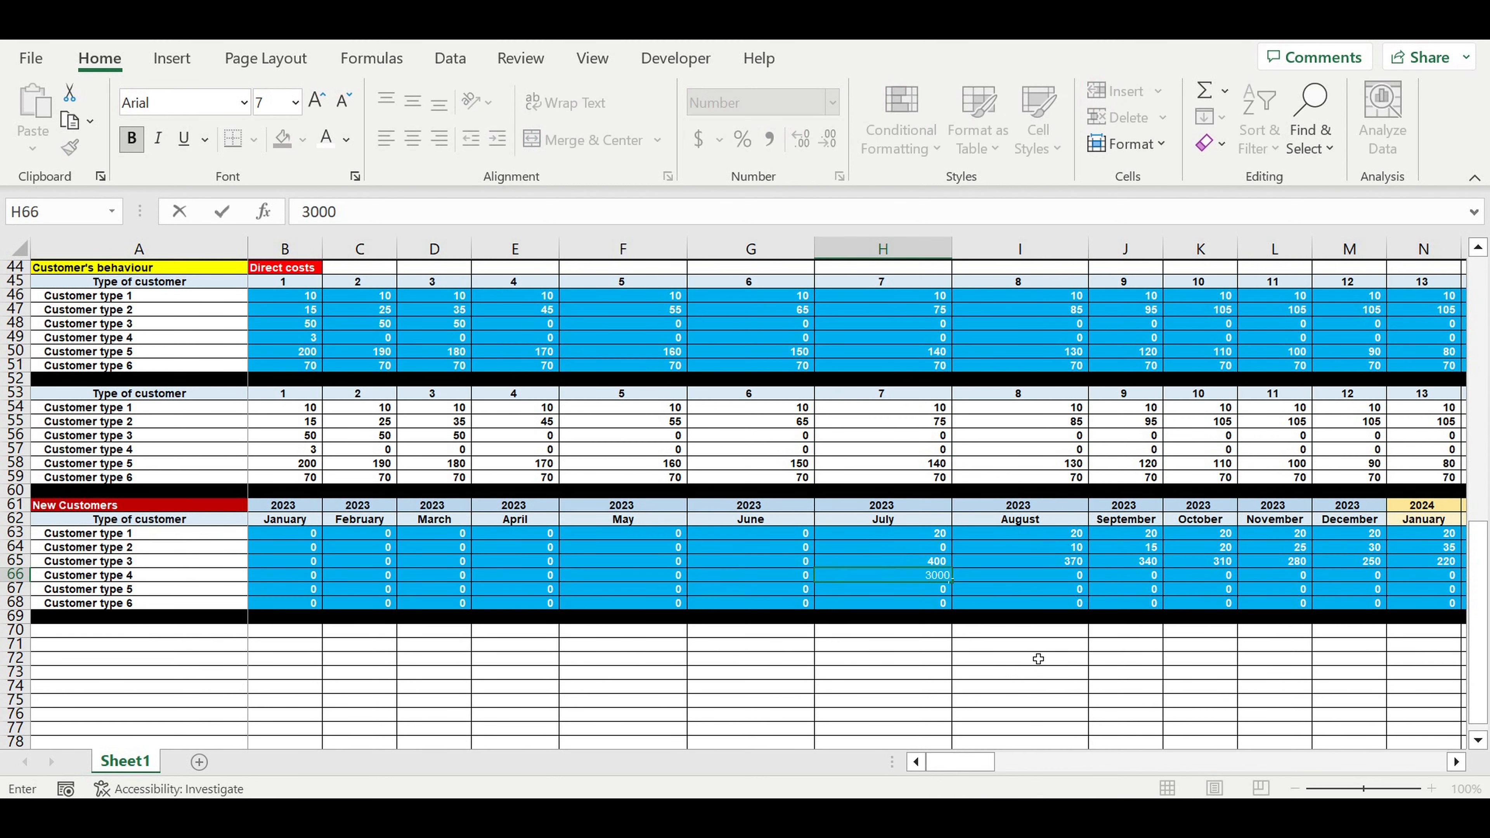
click(1032, 658)
click(928, 580)
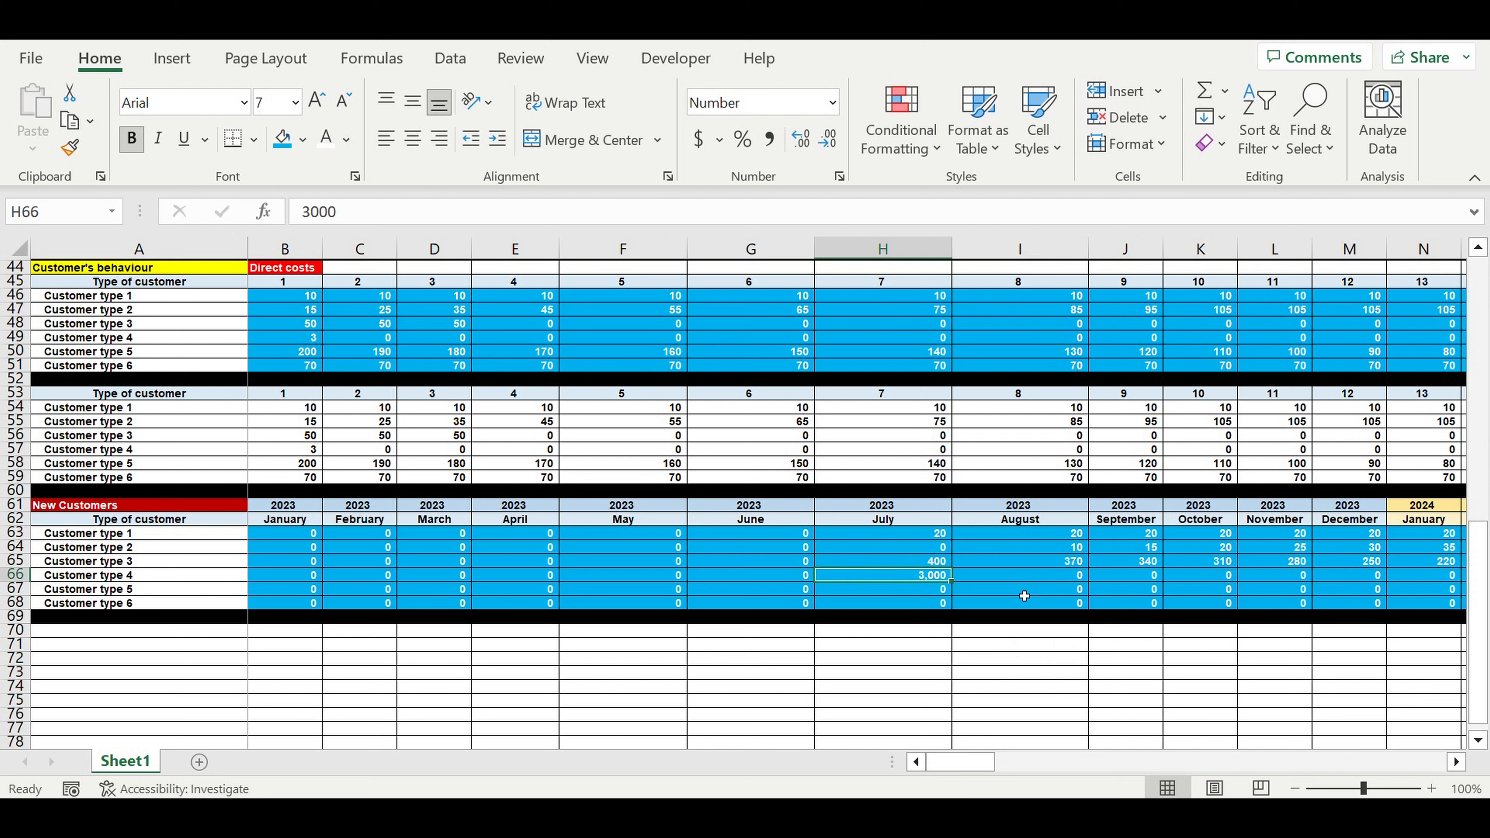
Enter =H66+100 in I66 and fill the formula along Customer type 4's row through November 2024 in X66.
click(1041, 577)
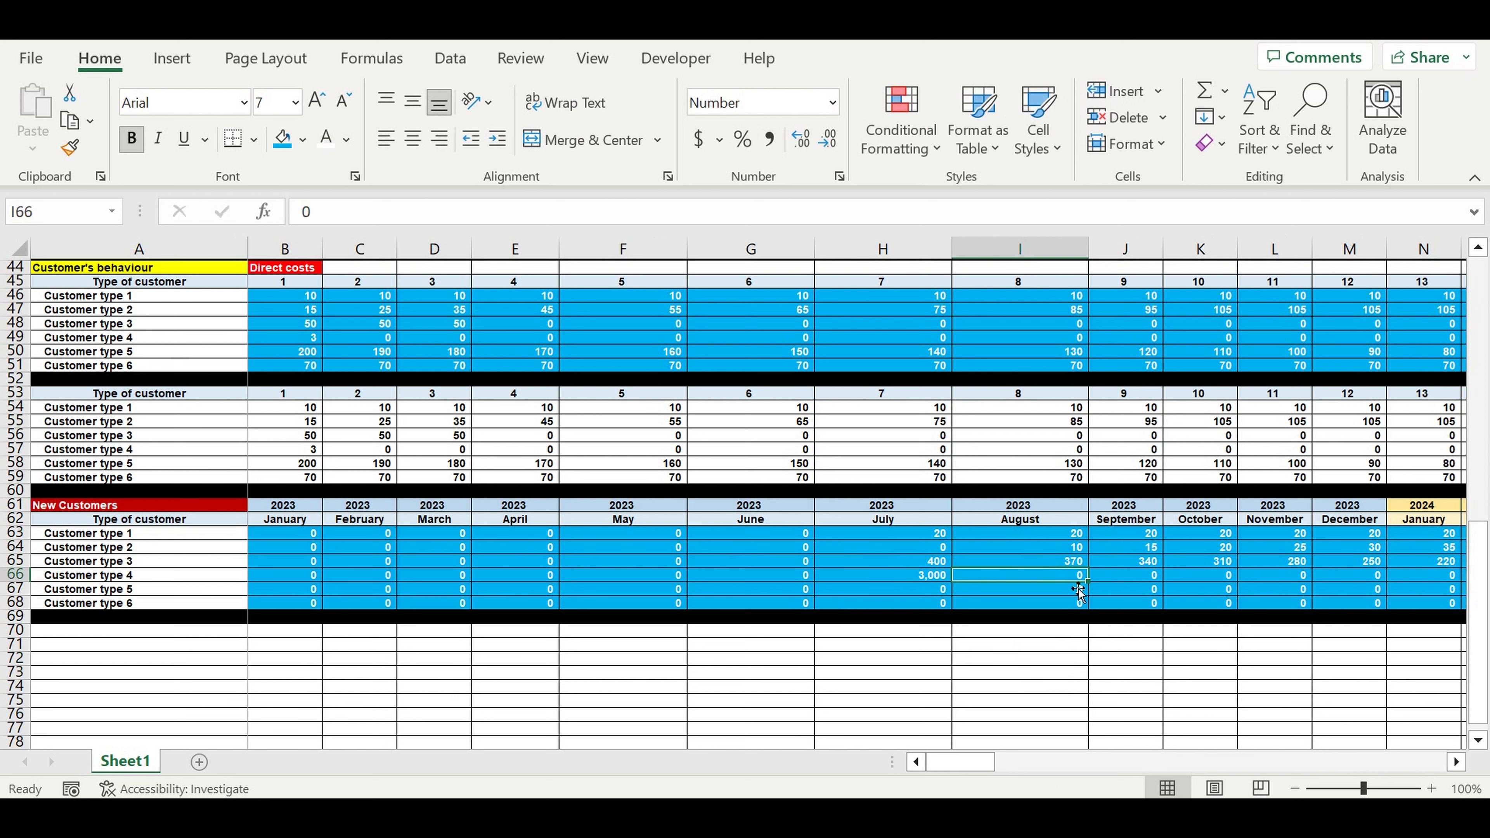
text(=)
click(925, 582)
text(+100)
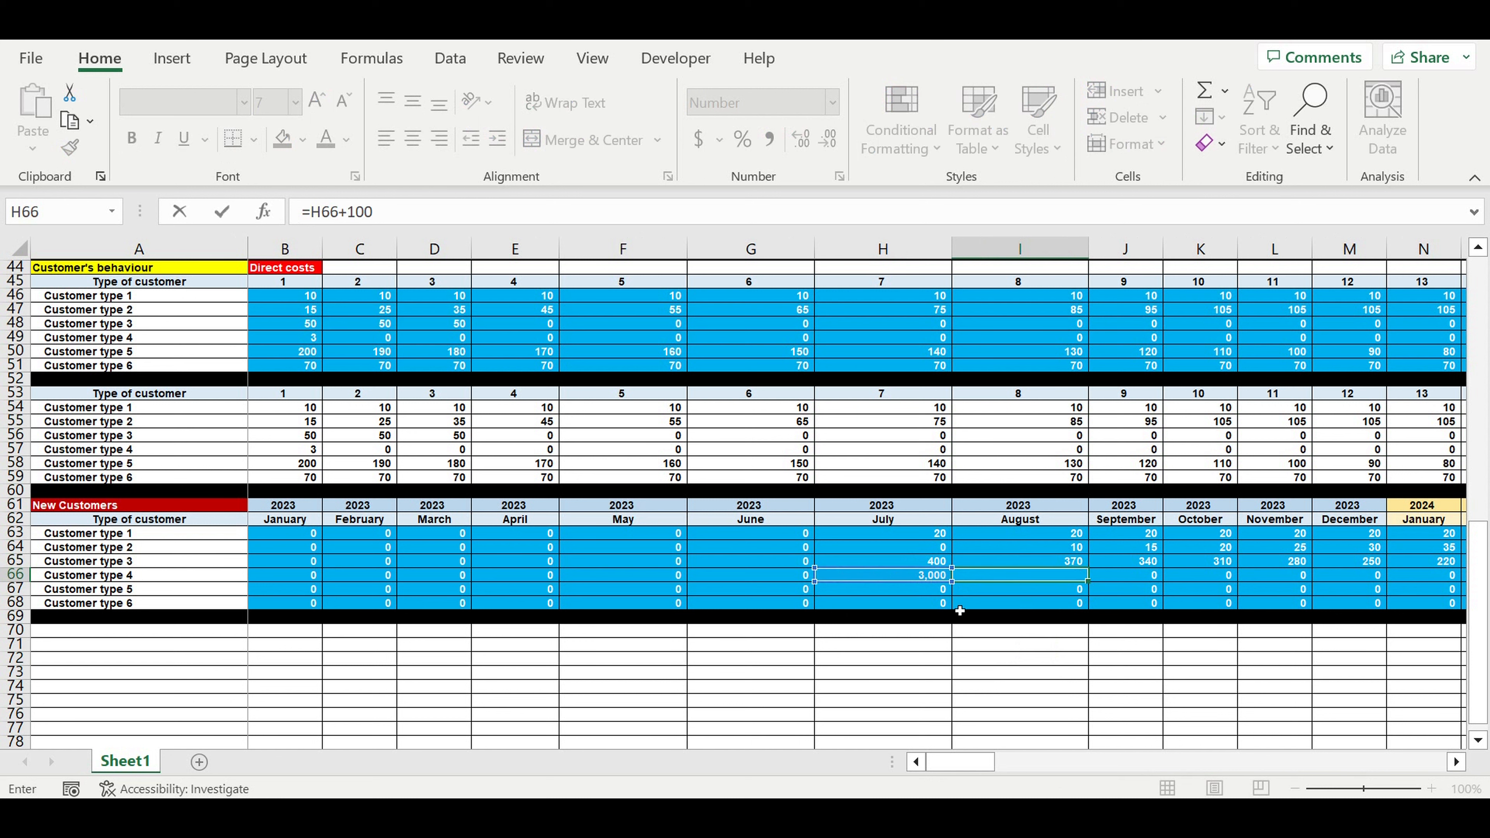
key(Return)
click(1055, 577)
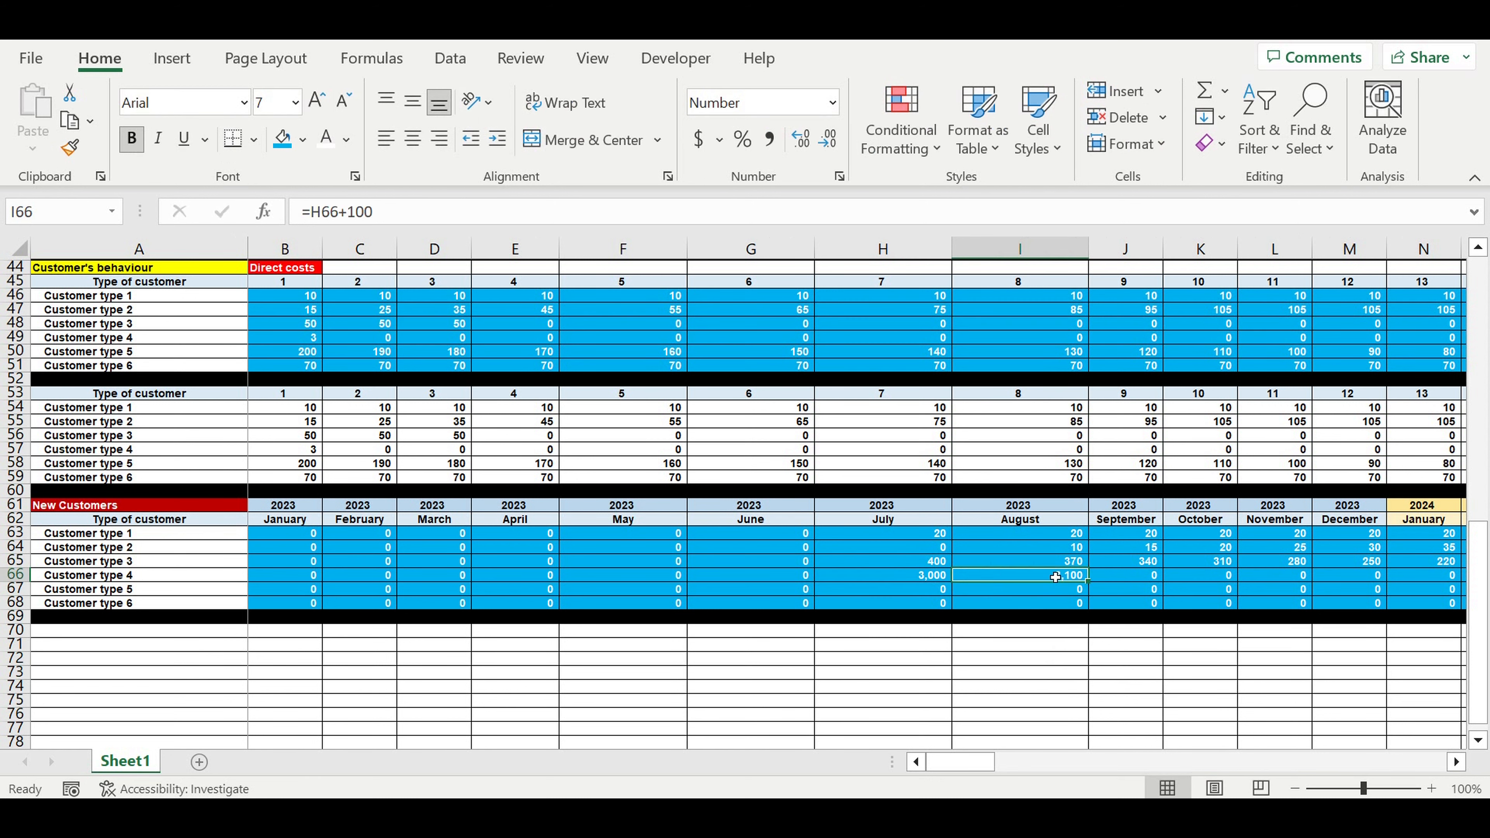
drag(1095, 589, 1349, 587)
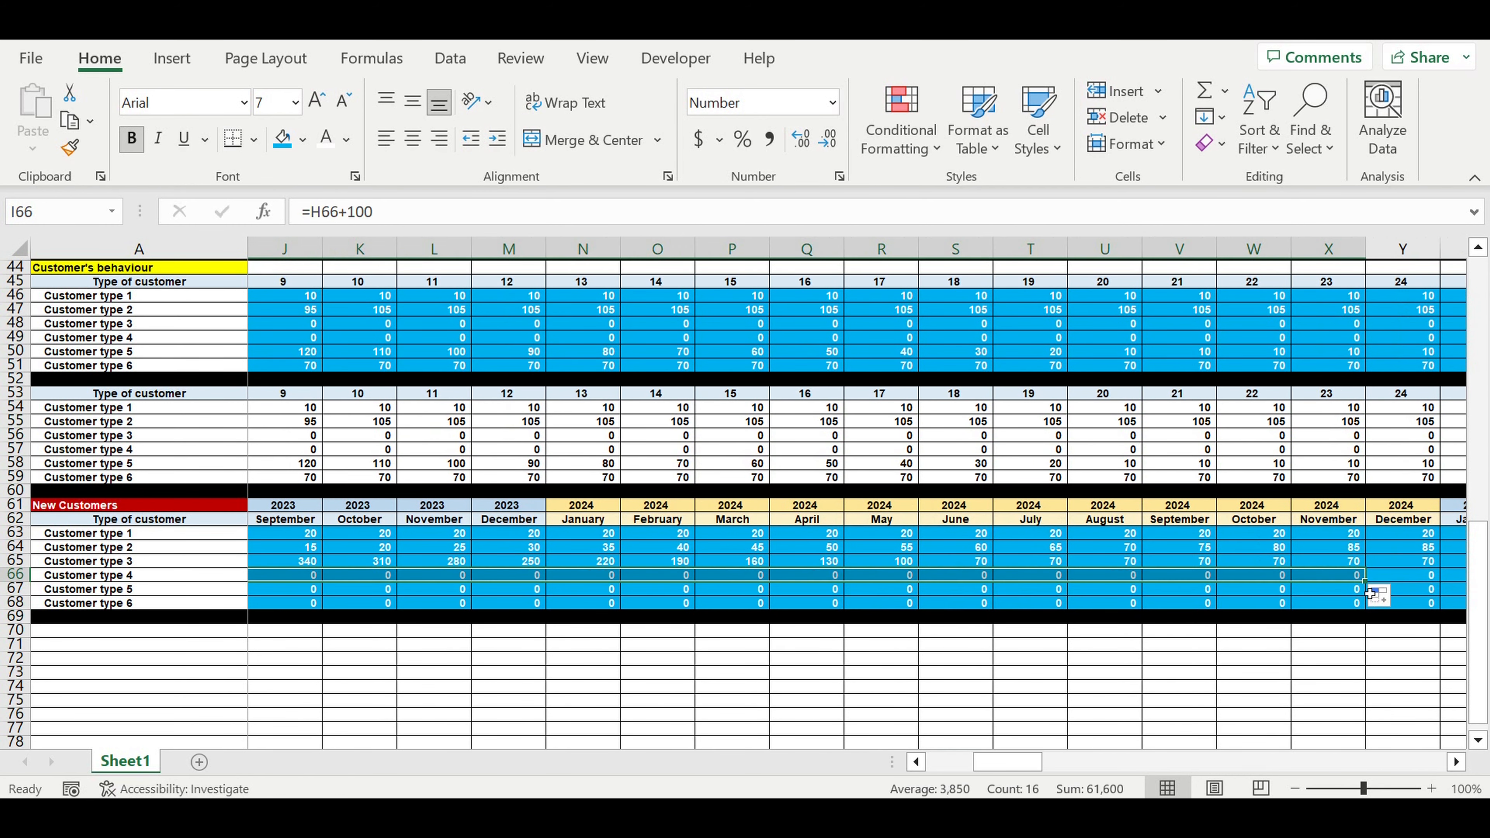
Enter =X66-120 in Y66 and fill the formula along Customer type 4's row through February 2029 in BW66.
click(1409, 581)
text(=)
click(1339, 578)
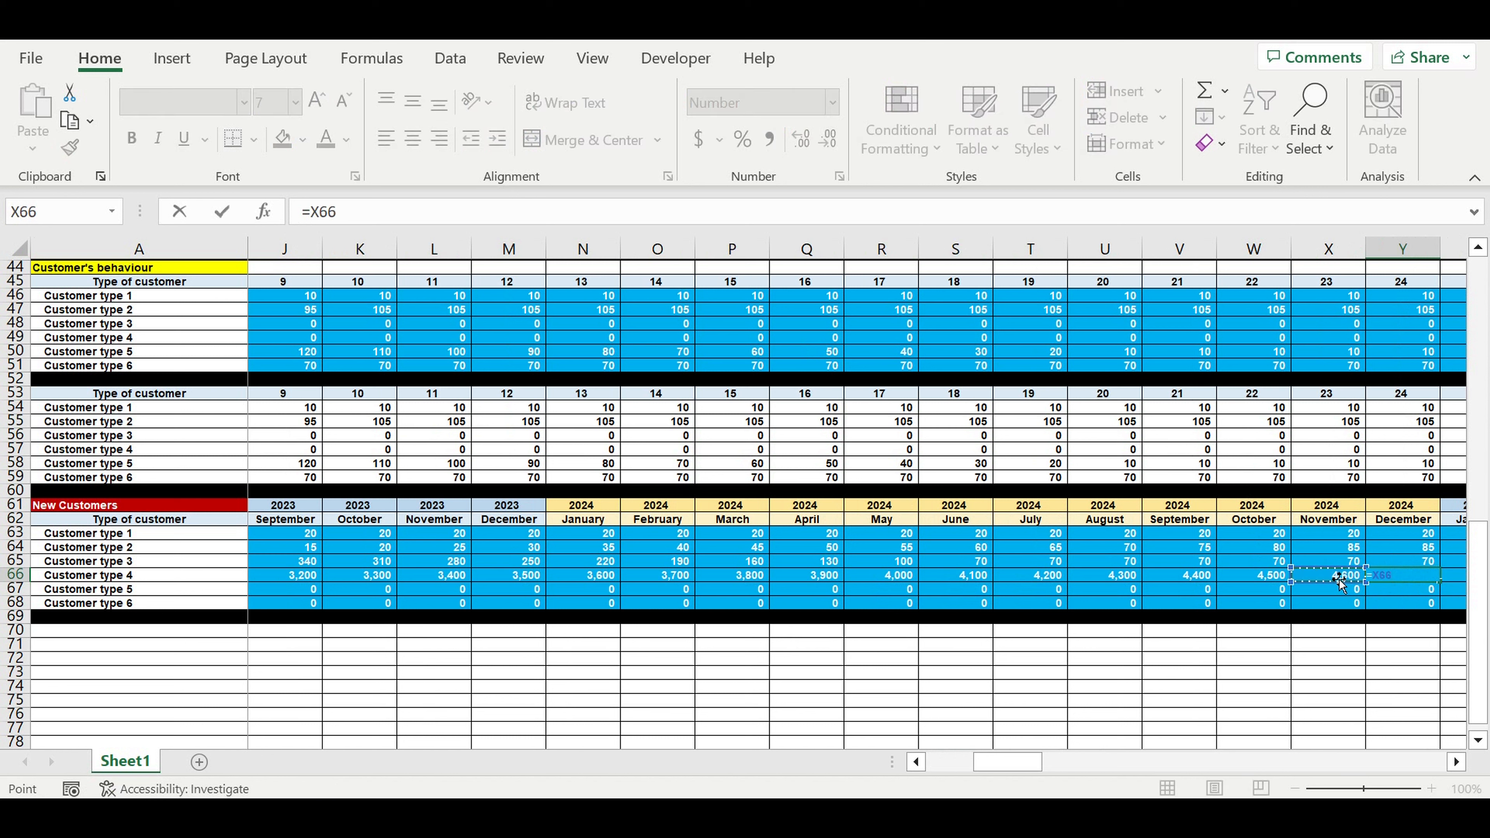
text(-120)
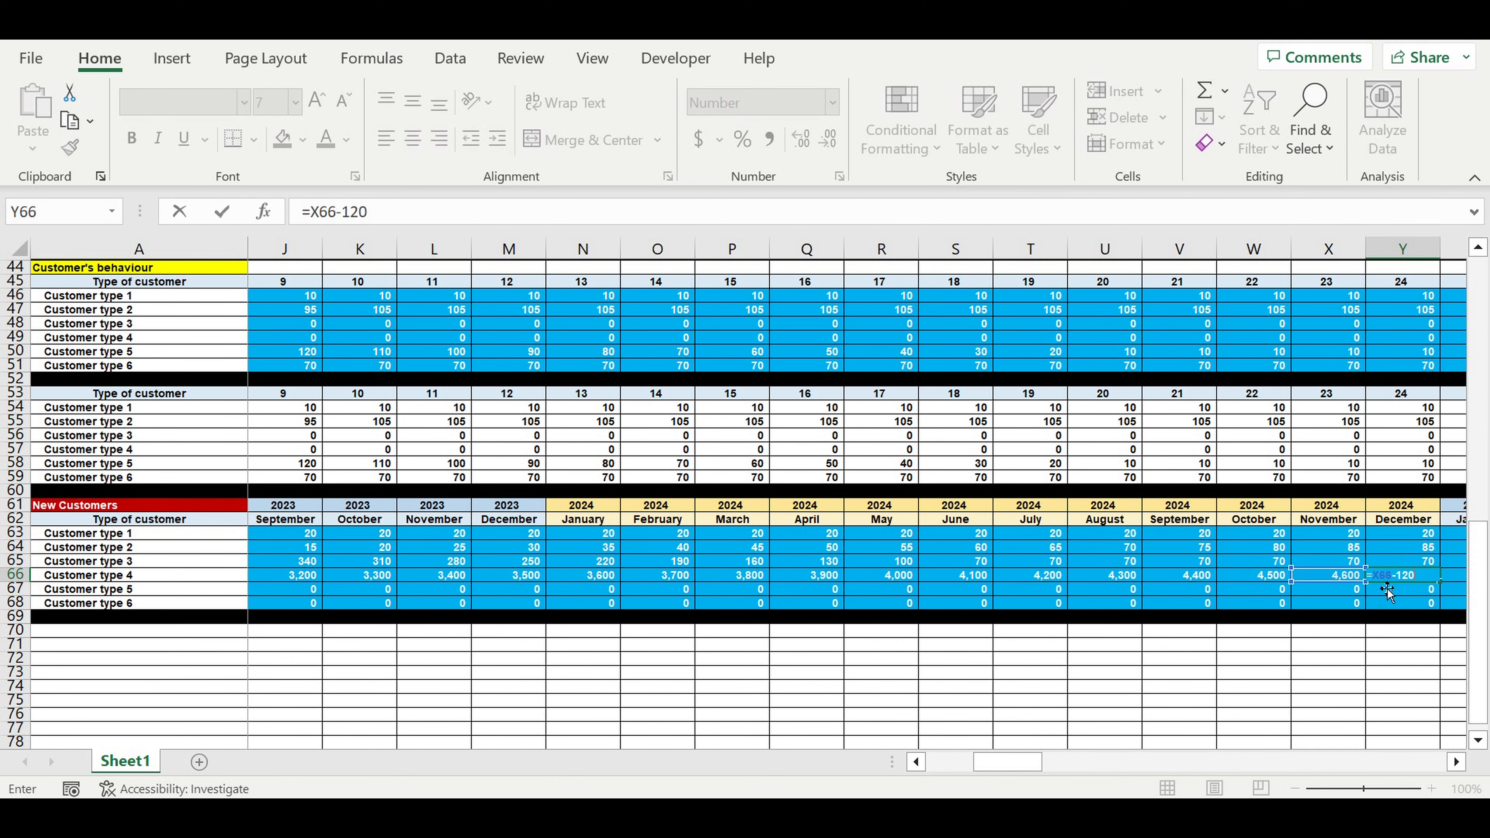
click(1401, 592)
click(1403, 577)
drag(1441, 583, 1488, 581)
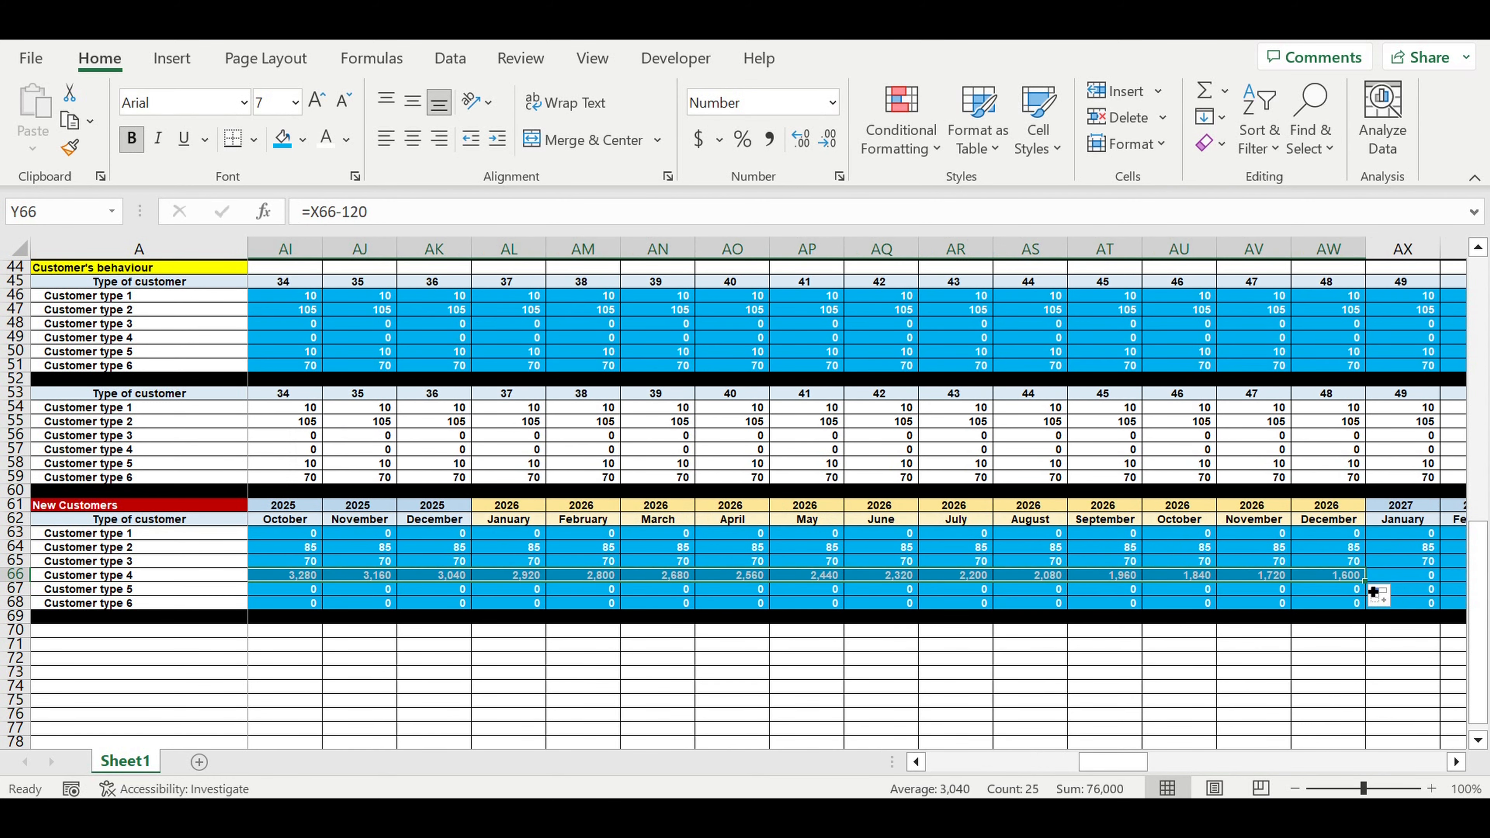
drag(1366, 582, 1488, 576)
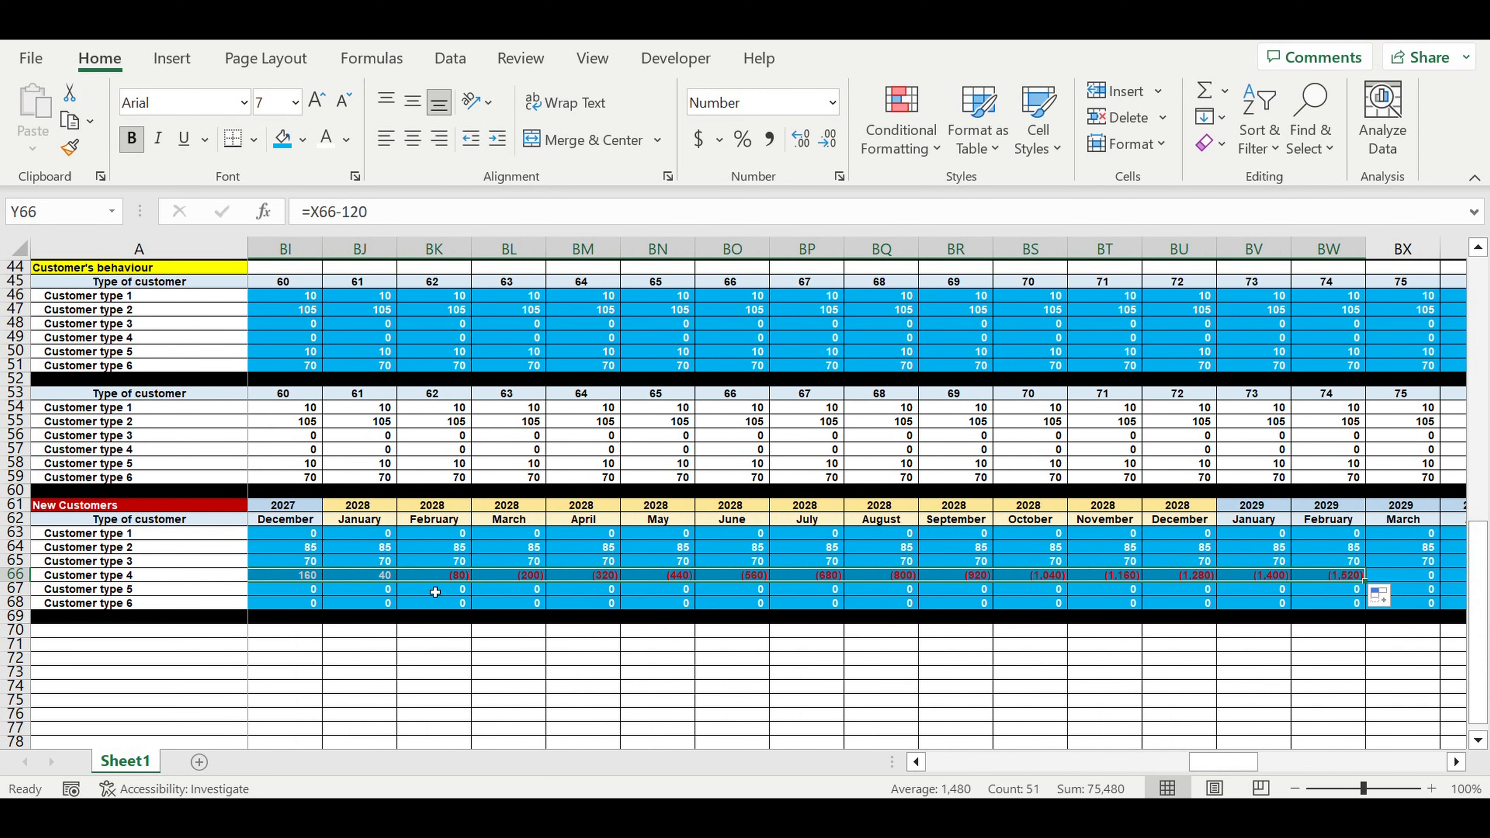
Set Customer type 4's February 2028 value in BK66 to 0 and fill it through December 2032 in DQ66.
click(442, 579)
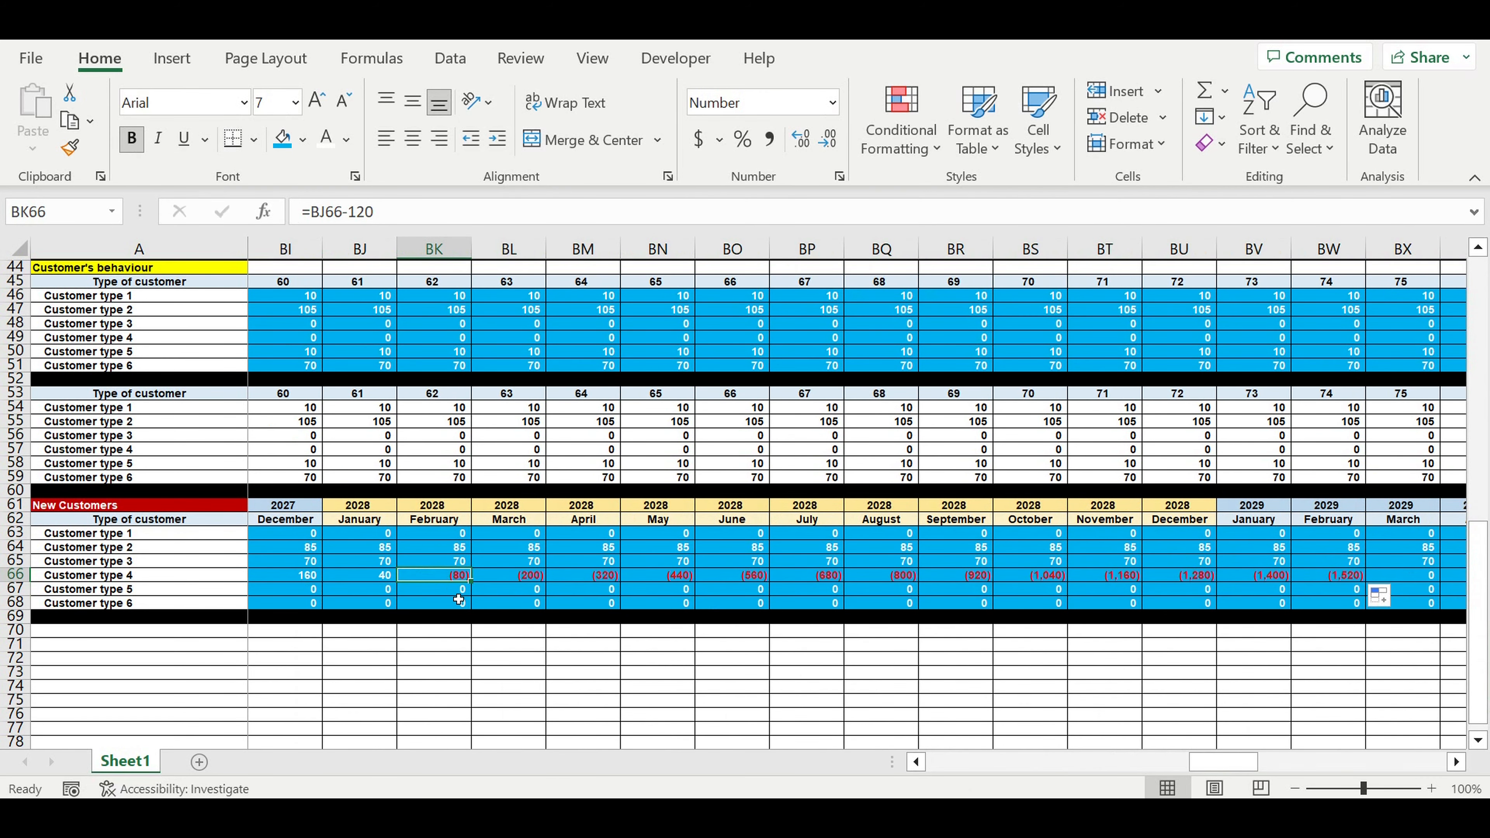
text(0)
key(ctrl+Return)
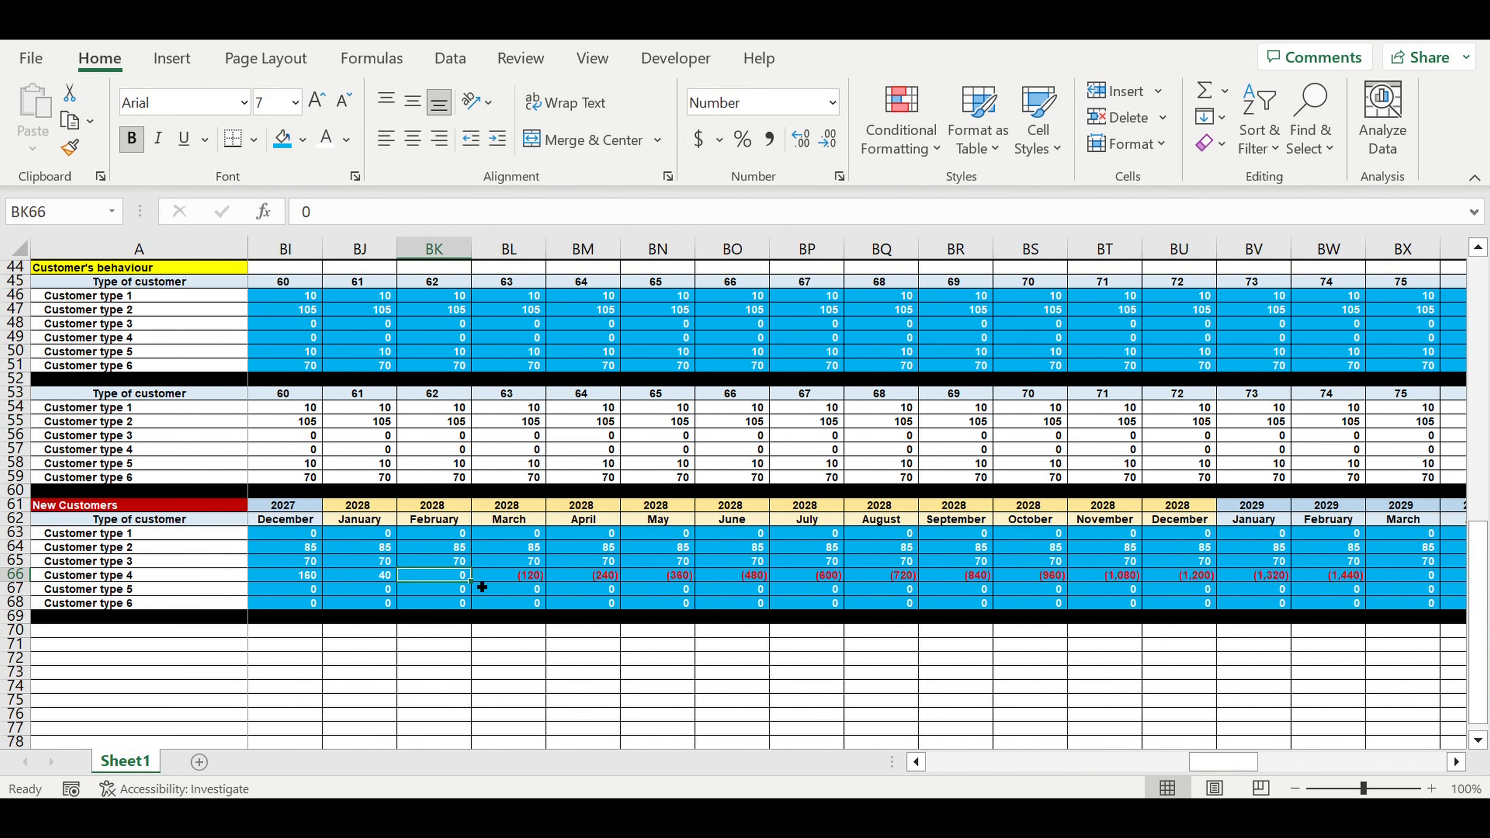
drag(479, 589, 1311, 613)
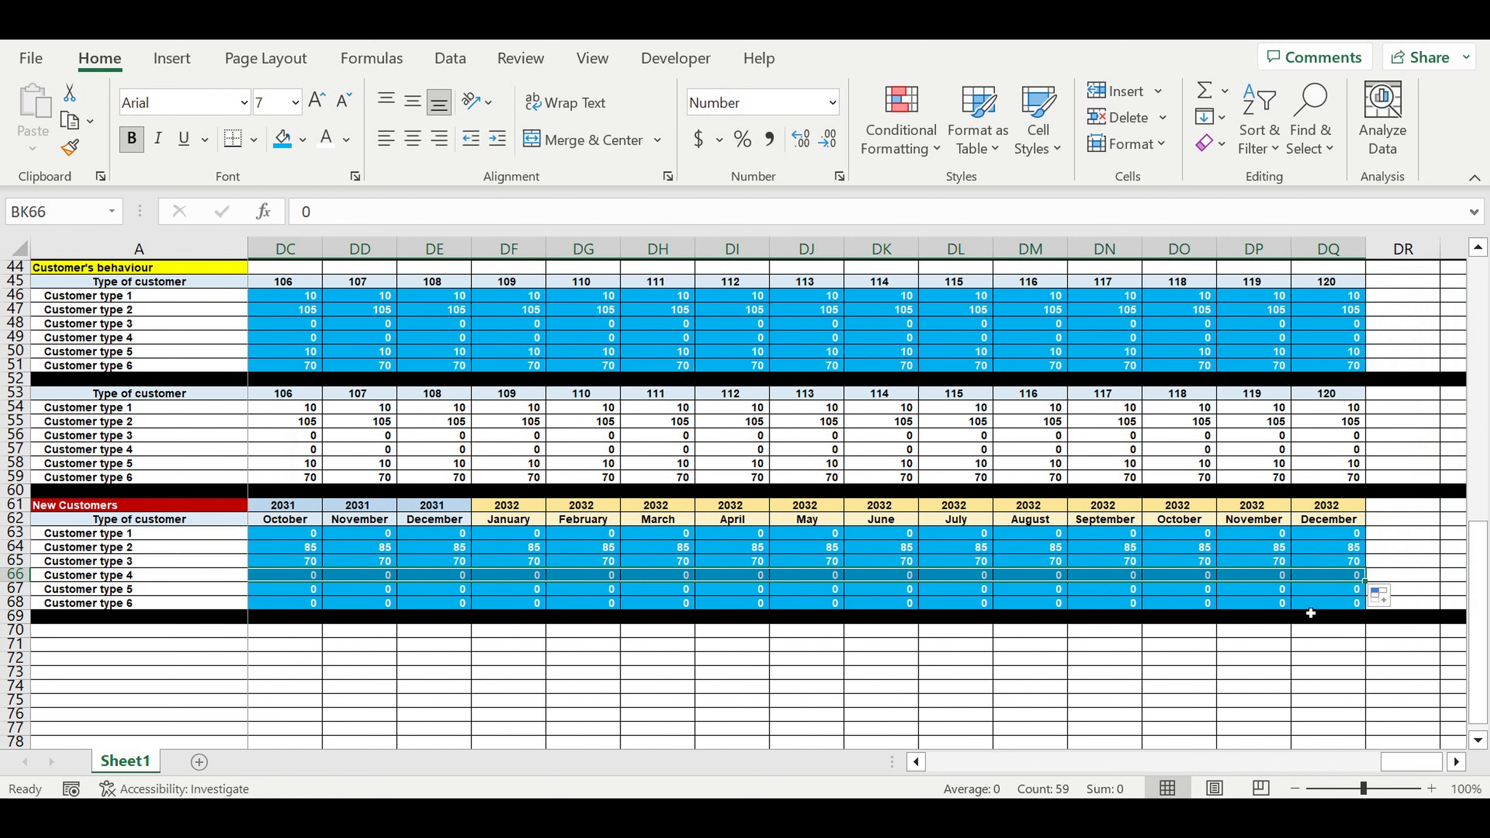
Set the July 2023 new customers to 700 for Customer type 5 in H67 and 40 for Customer type 6 in H68.
drag(1419, 771, 728, 797)
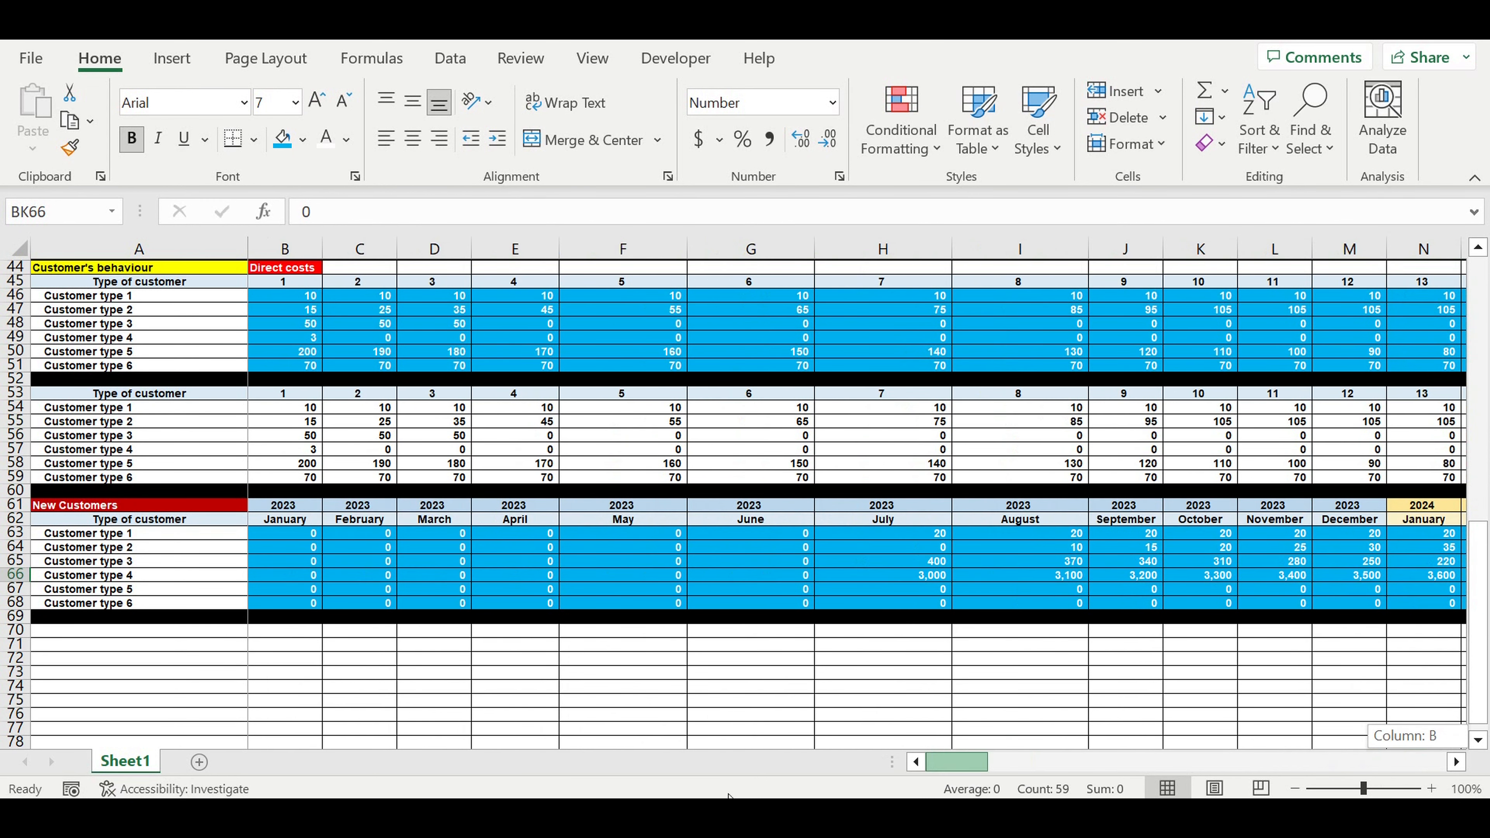
click(919, 590)
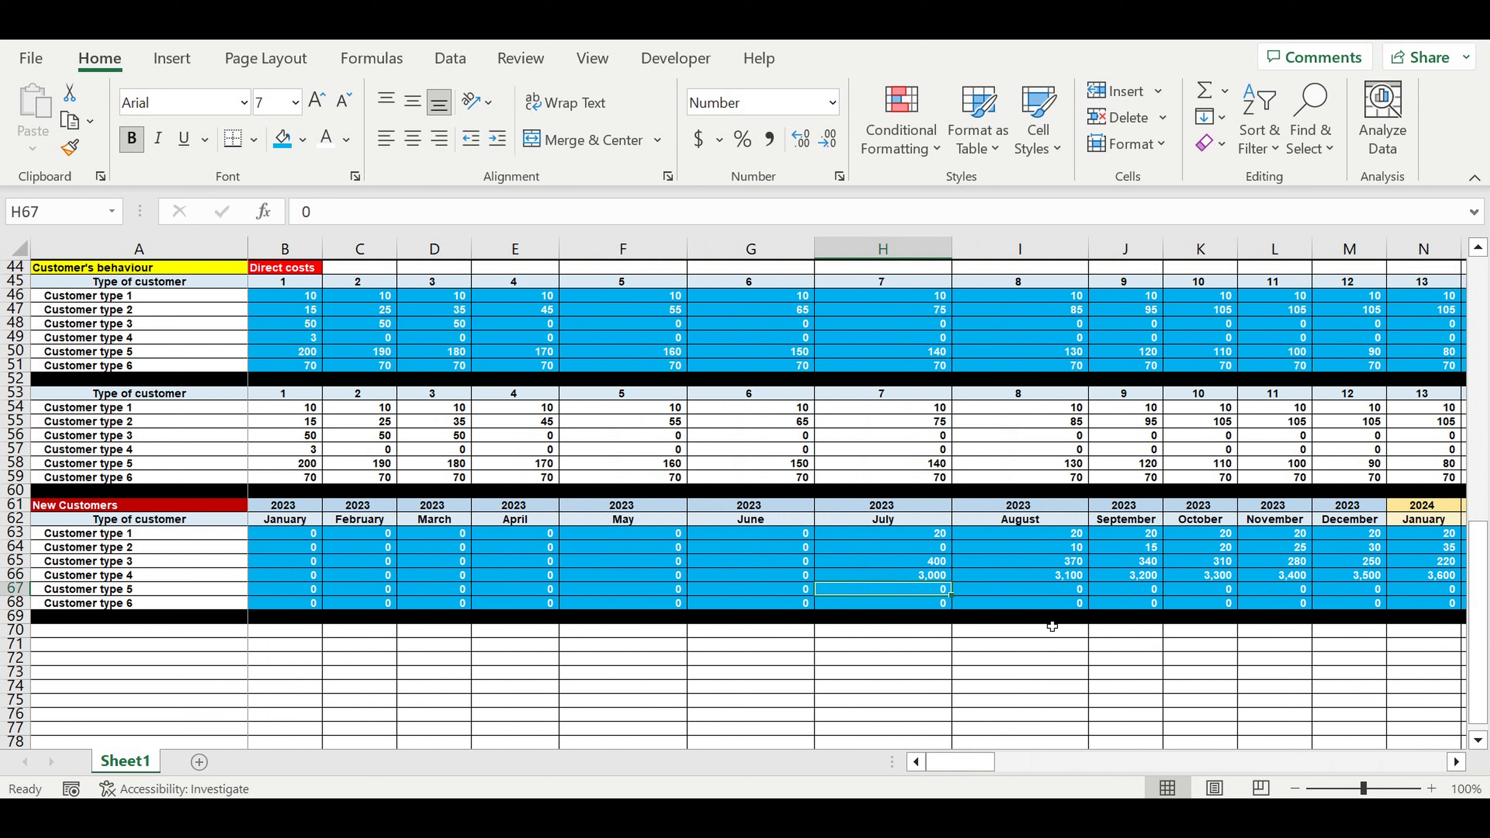
text(7)
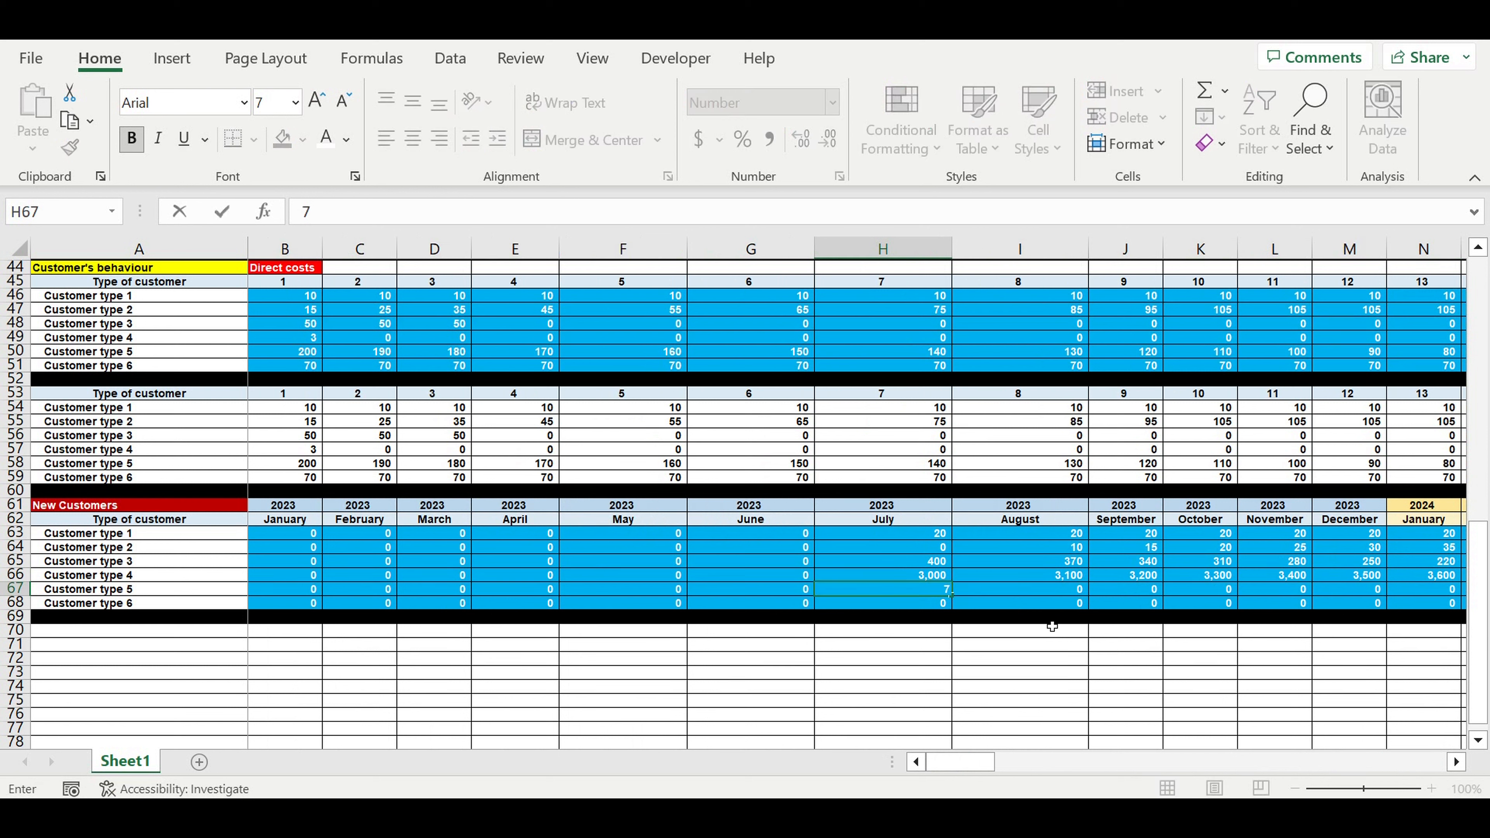
text(00)
key(Return)
click(962, 605)
click(940, 592)
click(939, 605)
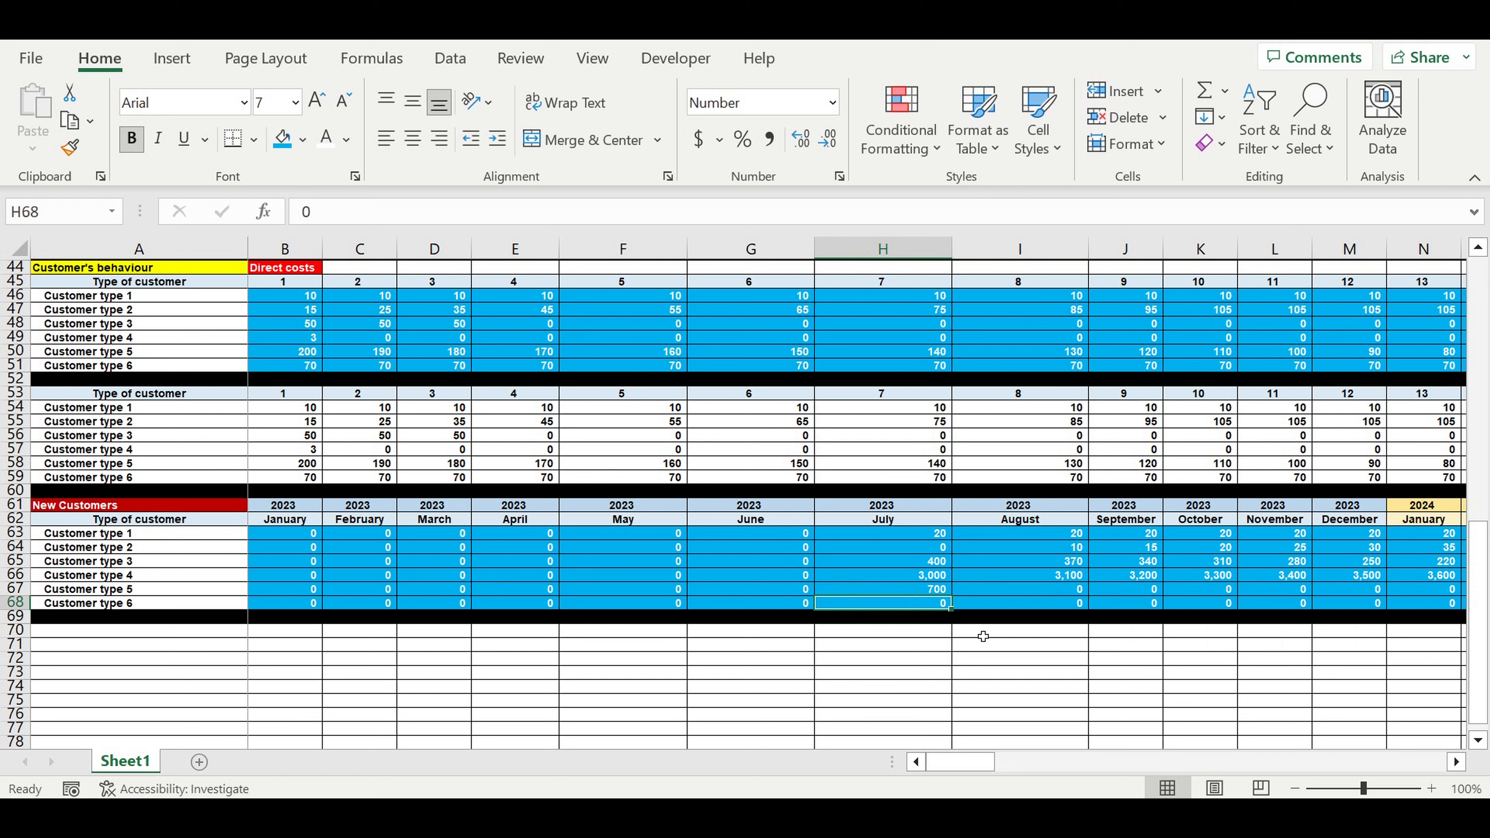
text(40)
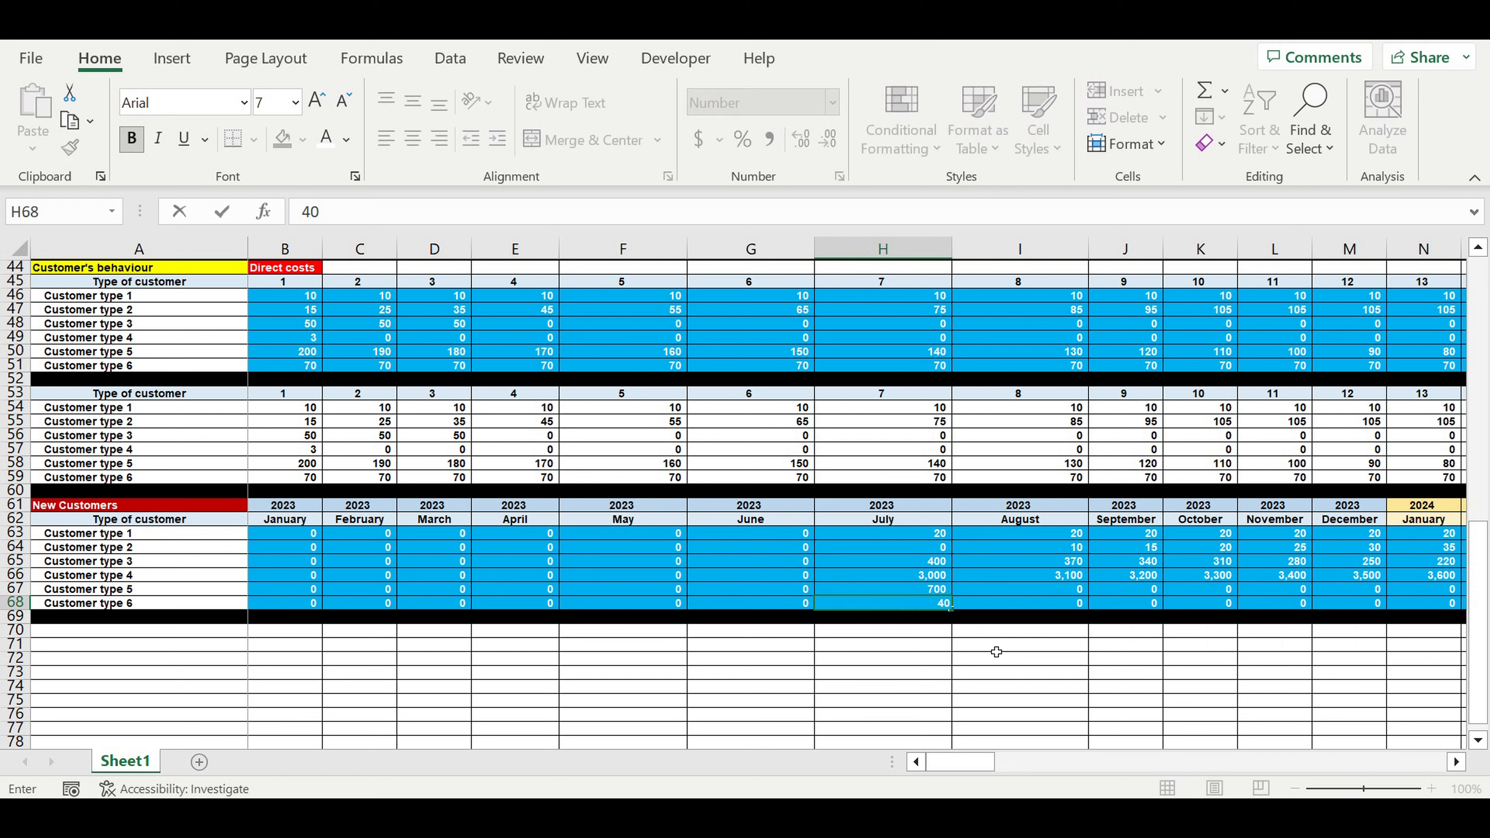
click(977, 659)
Fill H67:H68 along the Customer type 5 and 6 rows through December 2032 in column DQ, and select H63:J68 for review.
drag(925, 590, 1326, 528)
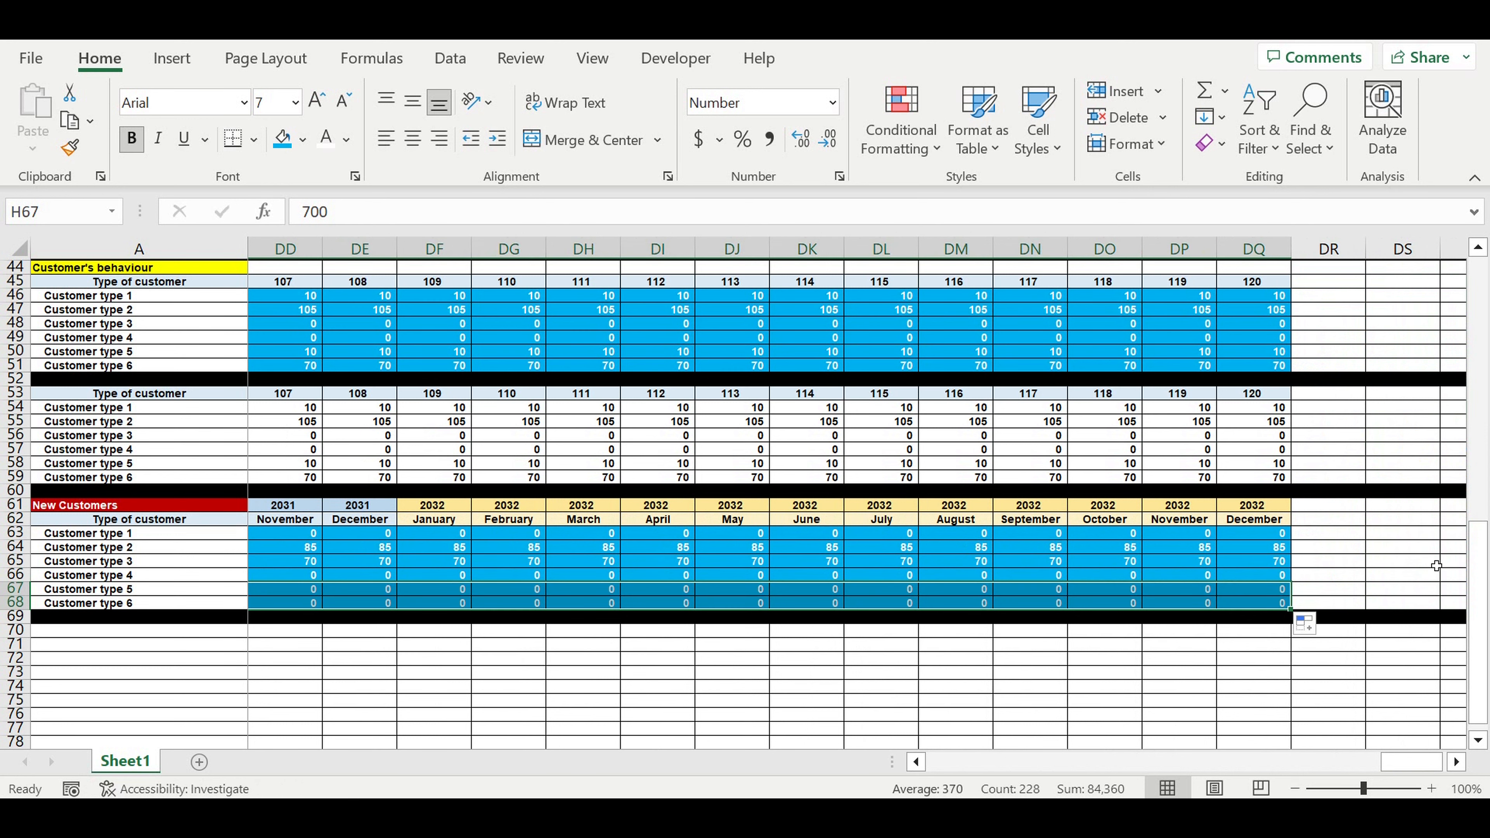
click(1420, 562)
drag(1380, 762, 956, 761)
drag(917, 536, 1100, 638)
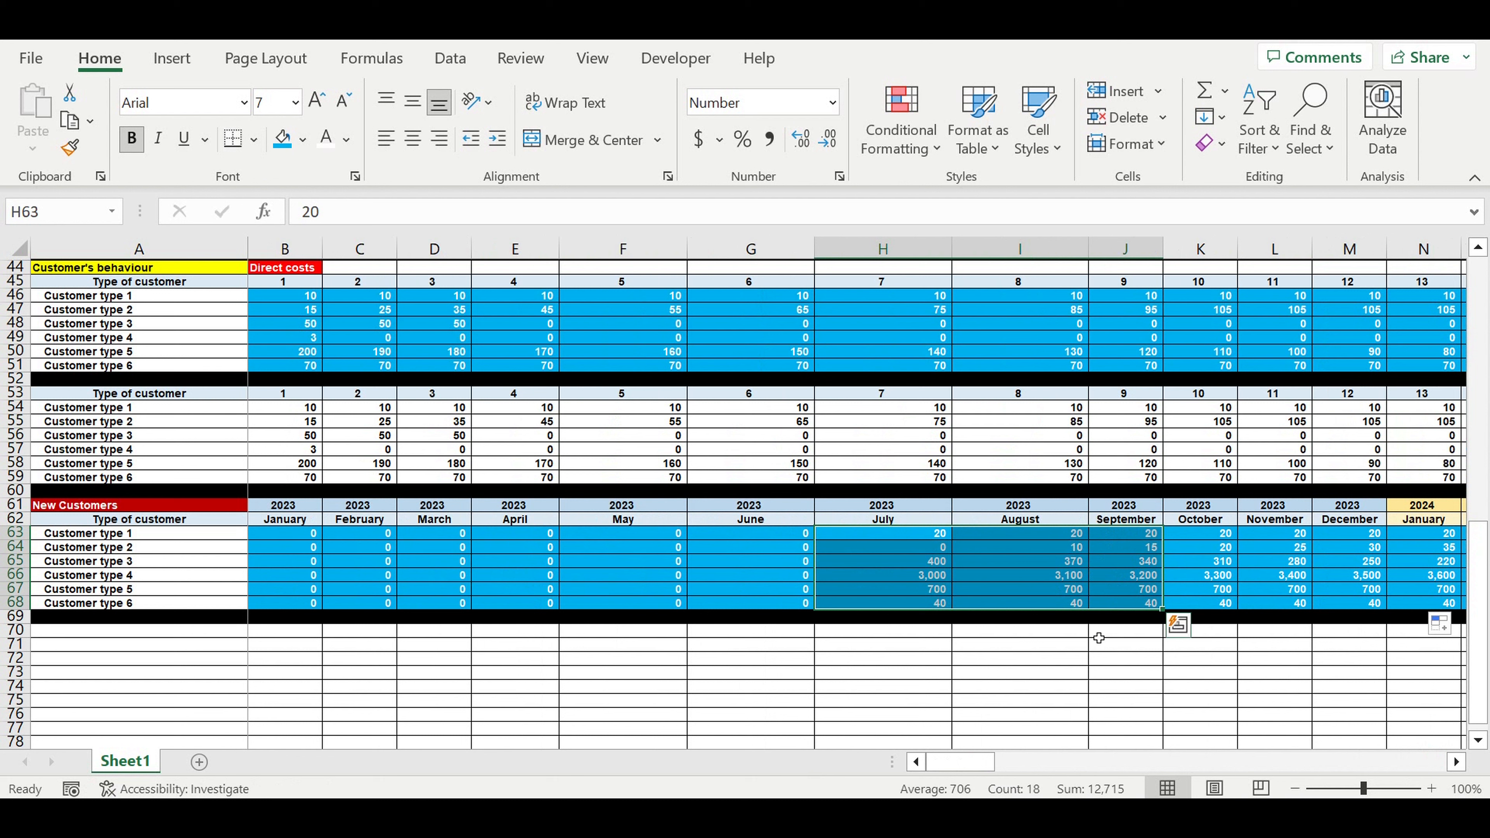
Duplicate the whole New Customers block, rows 61 to 69, directly beneath it starting at row 70.
click(1031, 651)
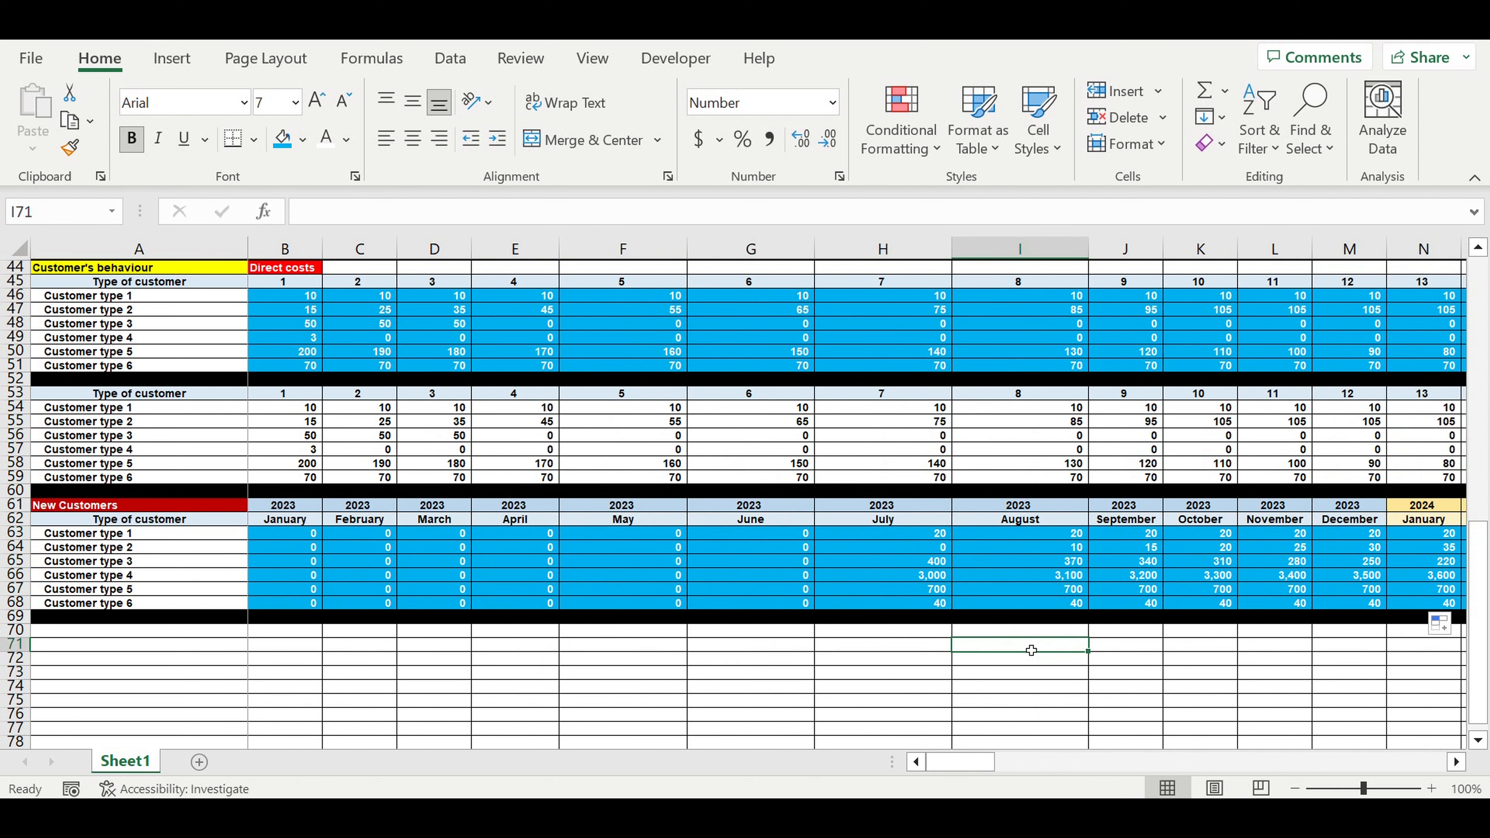
click(846, 675)
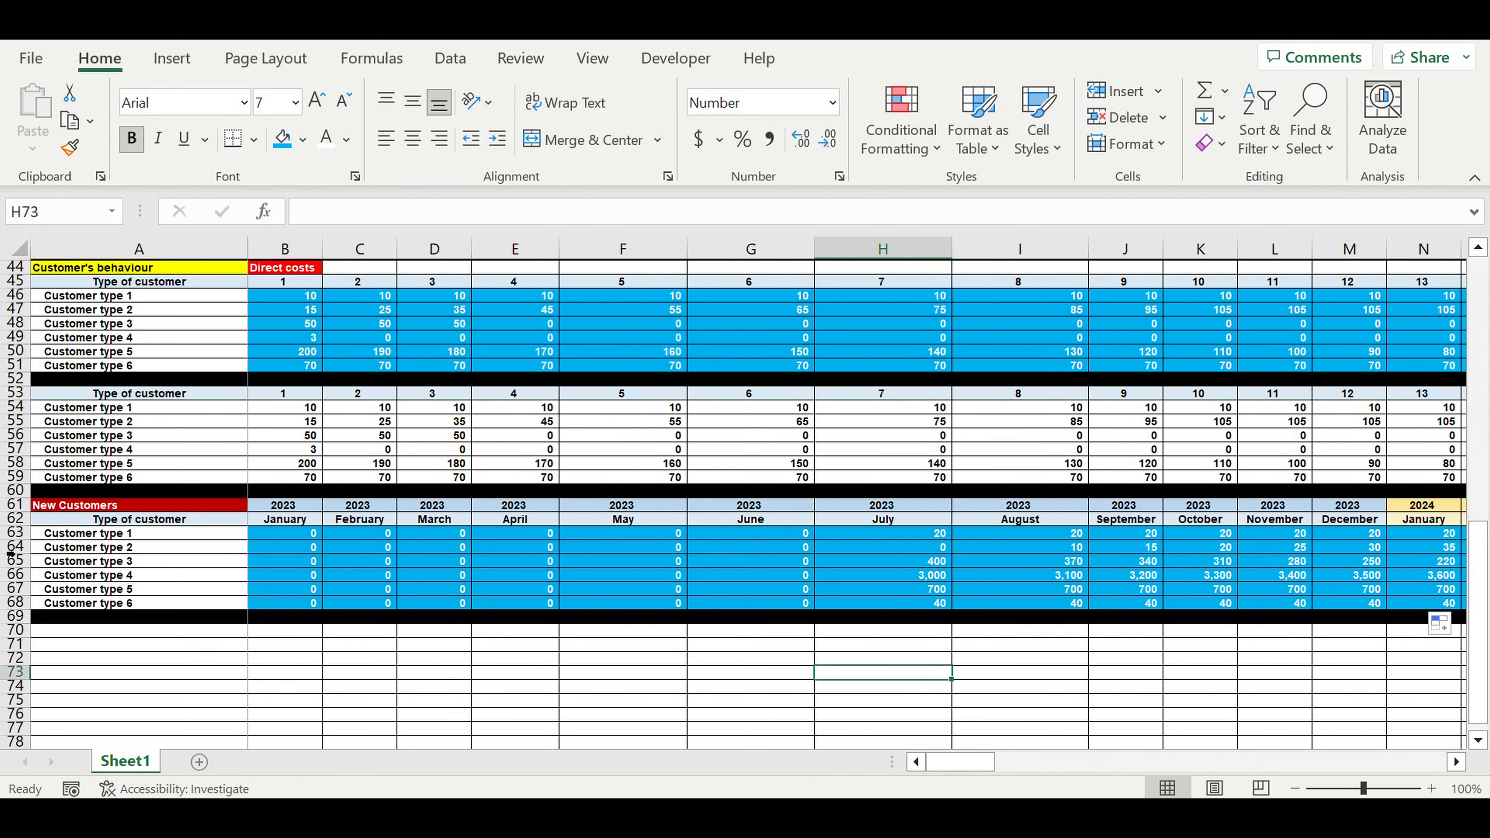
drag(14, 511, 11, 618)
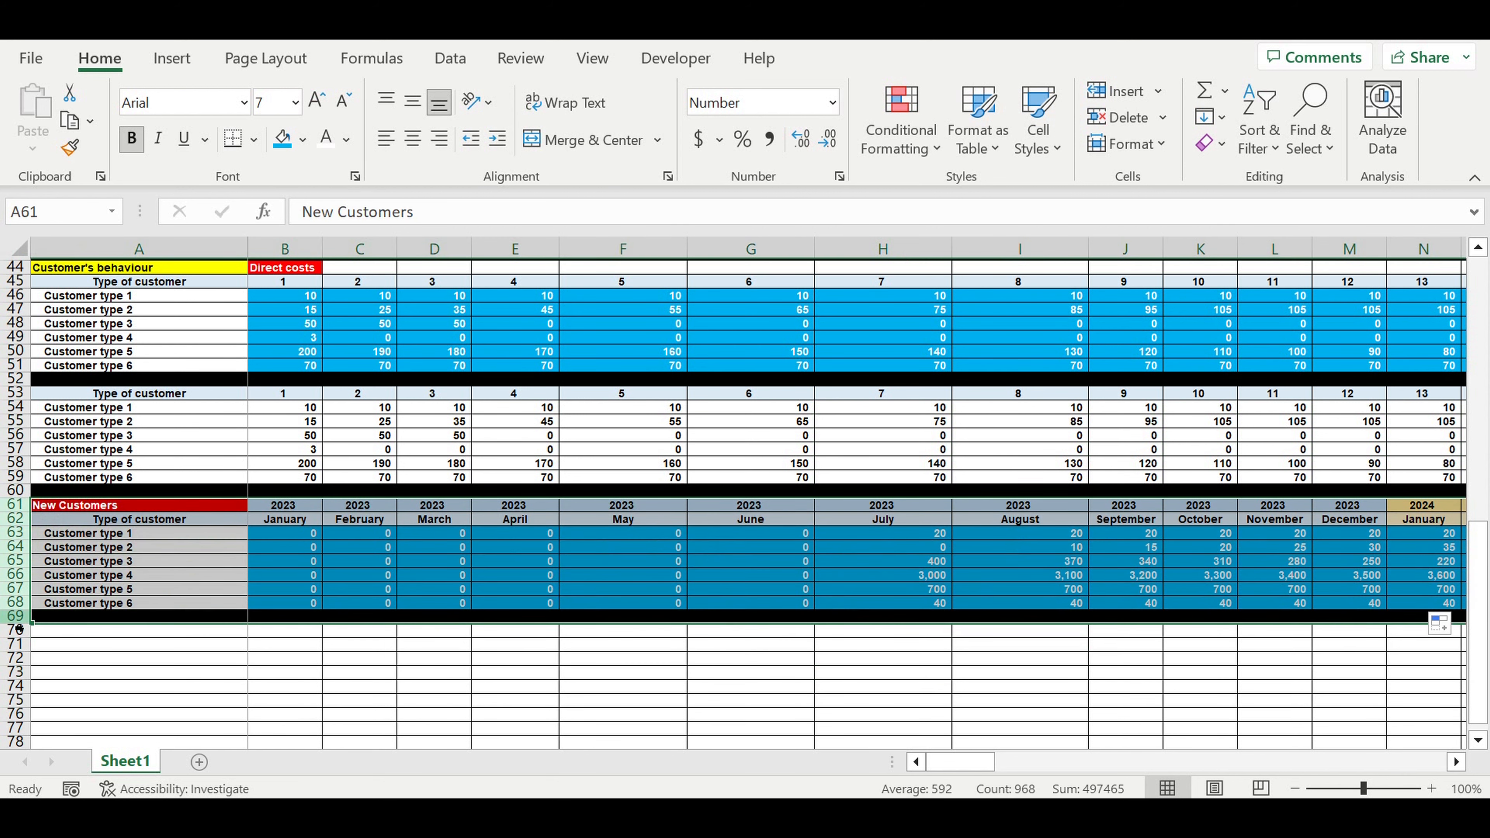
key(ctrl+c)
click(74, 637)
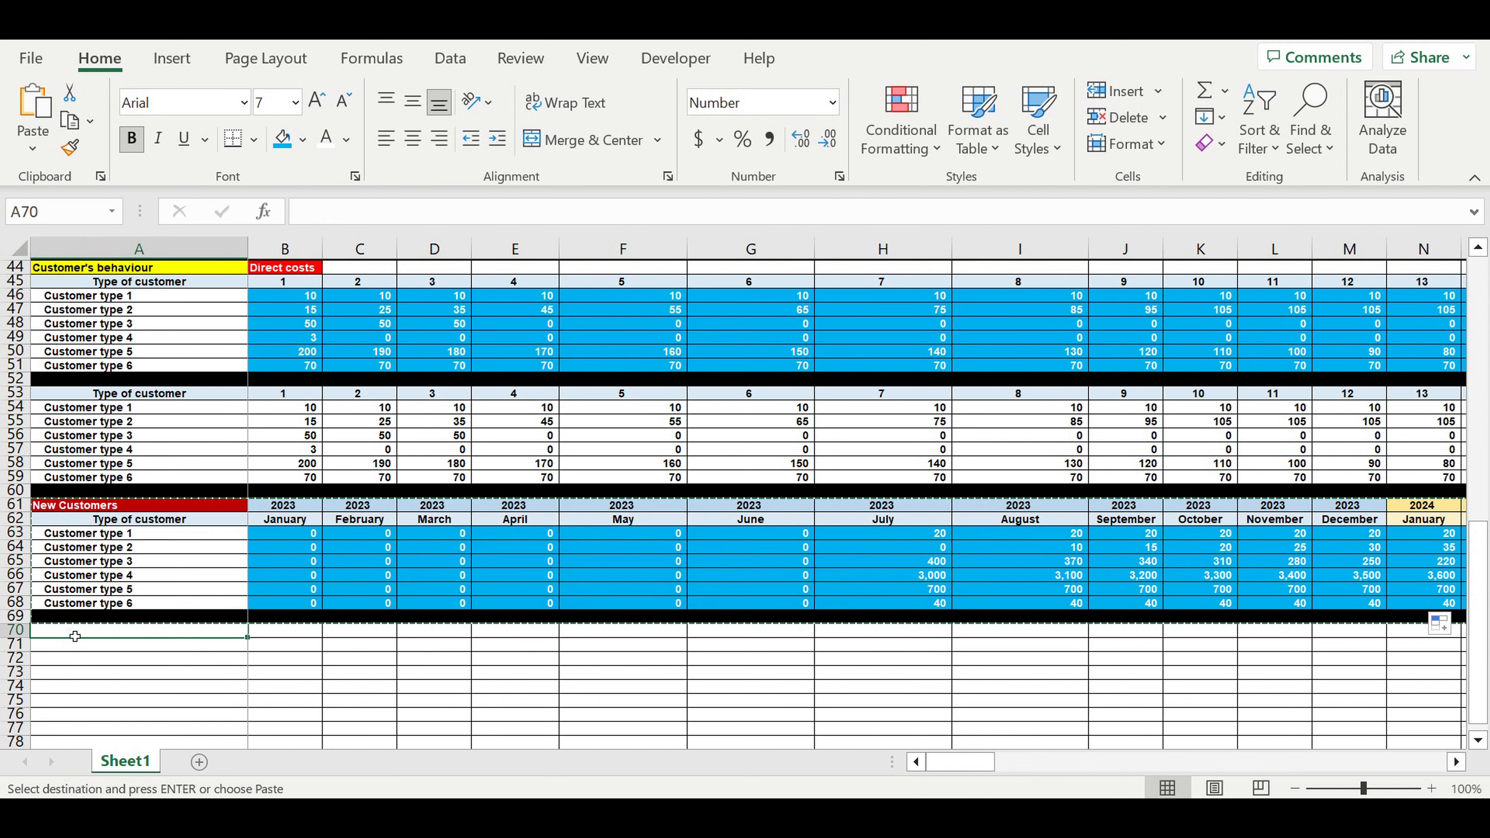
key(ctrl+v)
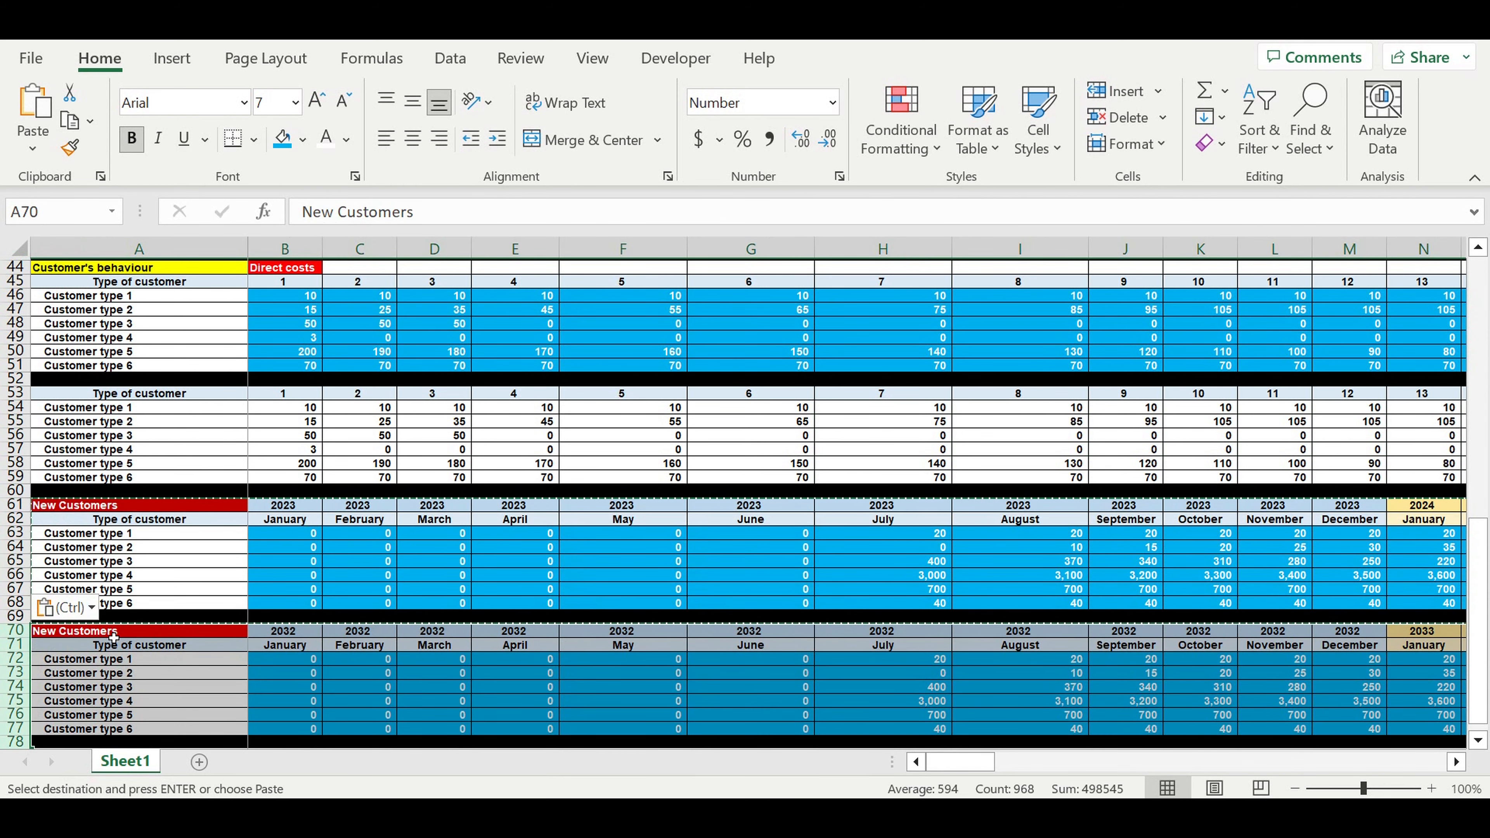
Retitle the copied block in A70 as "New Customers + COEFF" and give the title cell a purple fill.
click(449, 216)
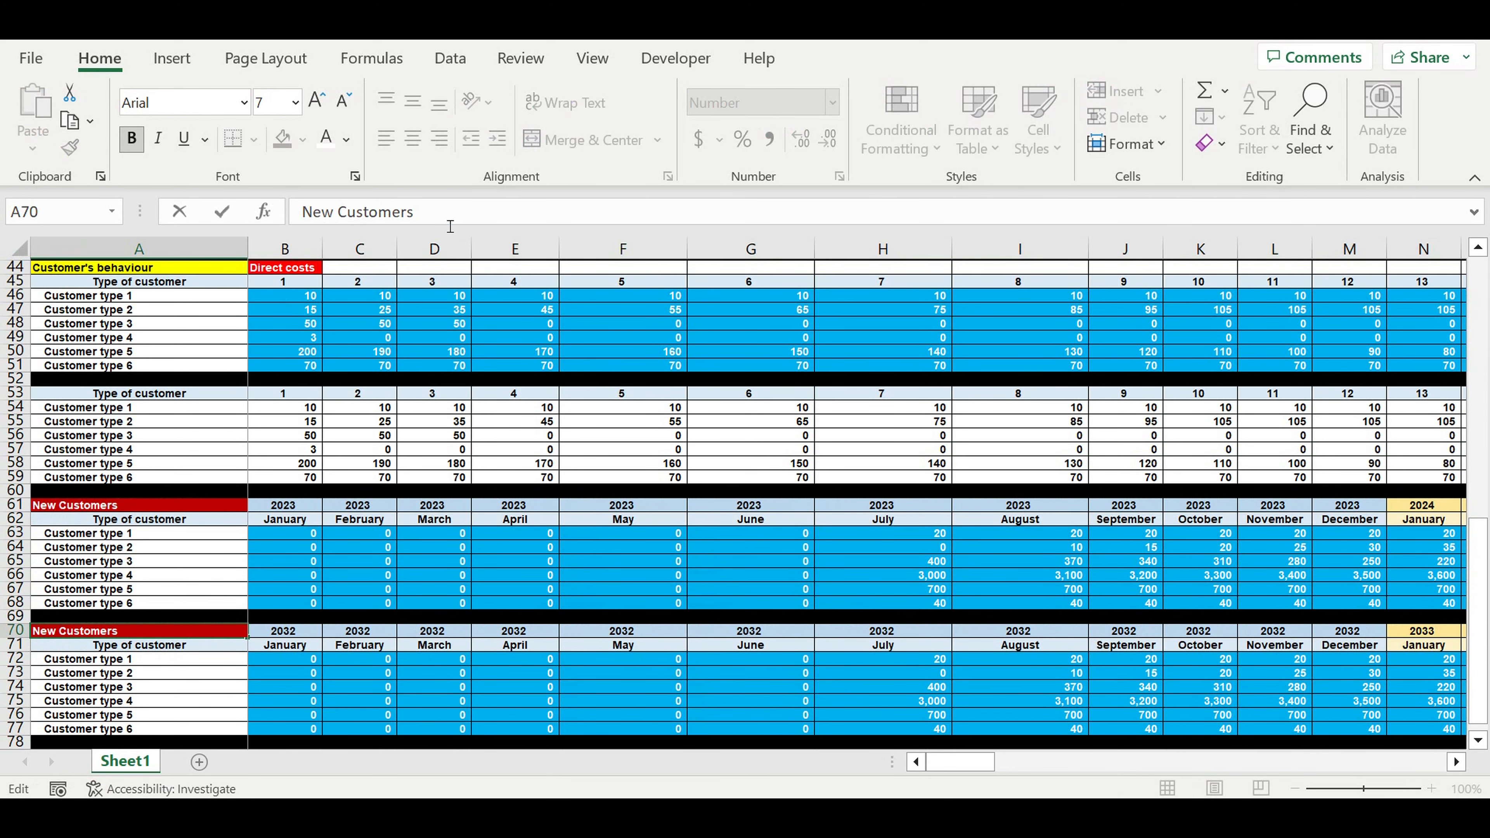
text(+ COEFF)
key(Return)
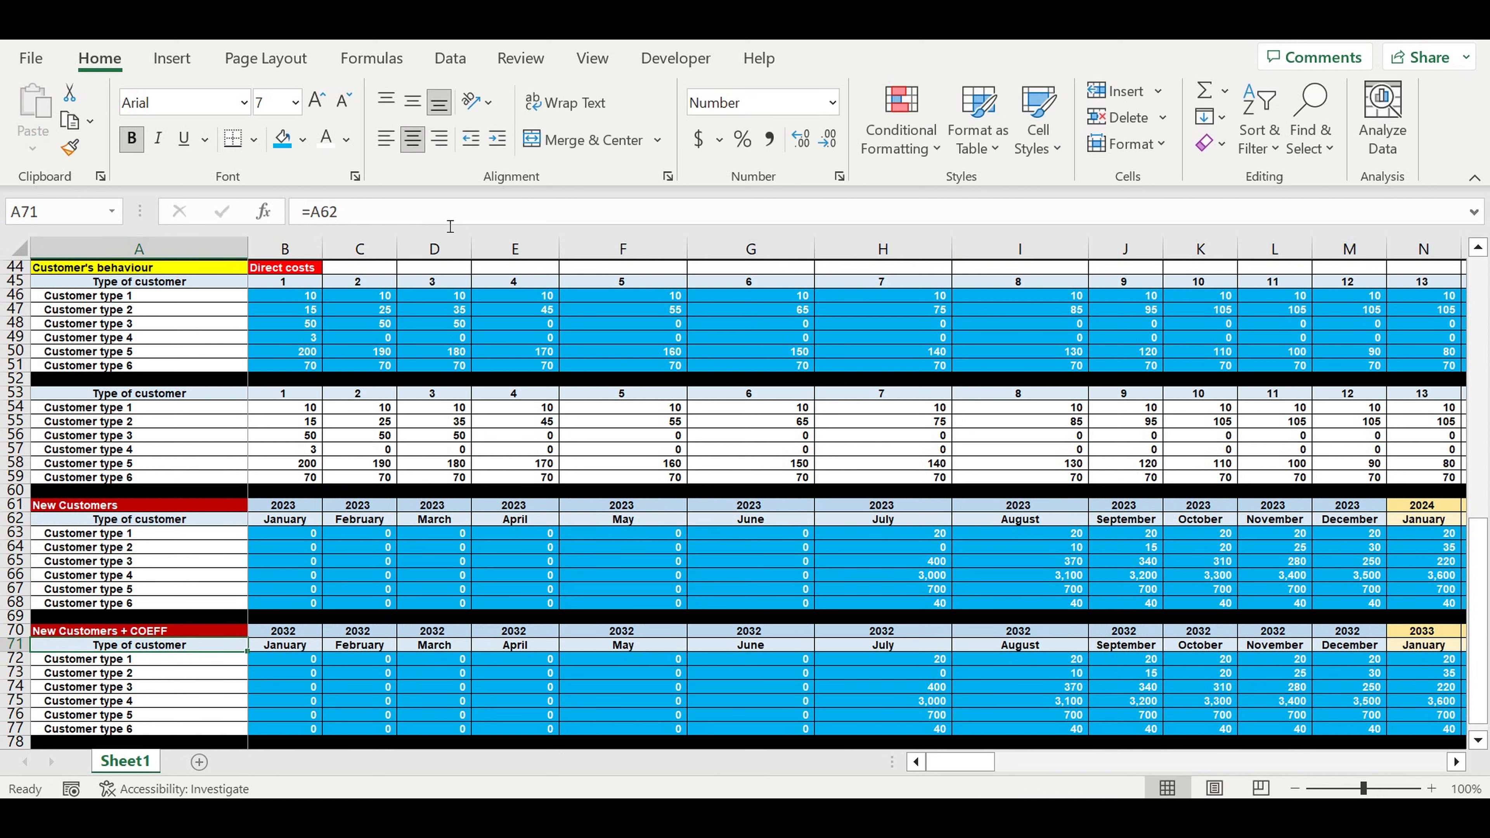
click(203, 631)
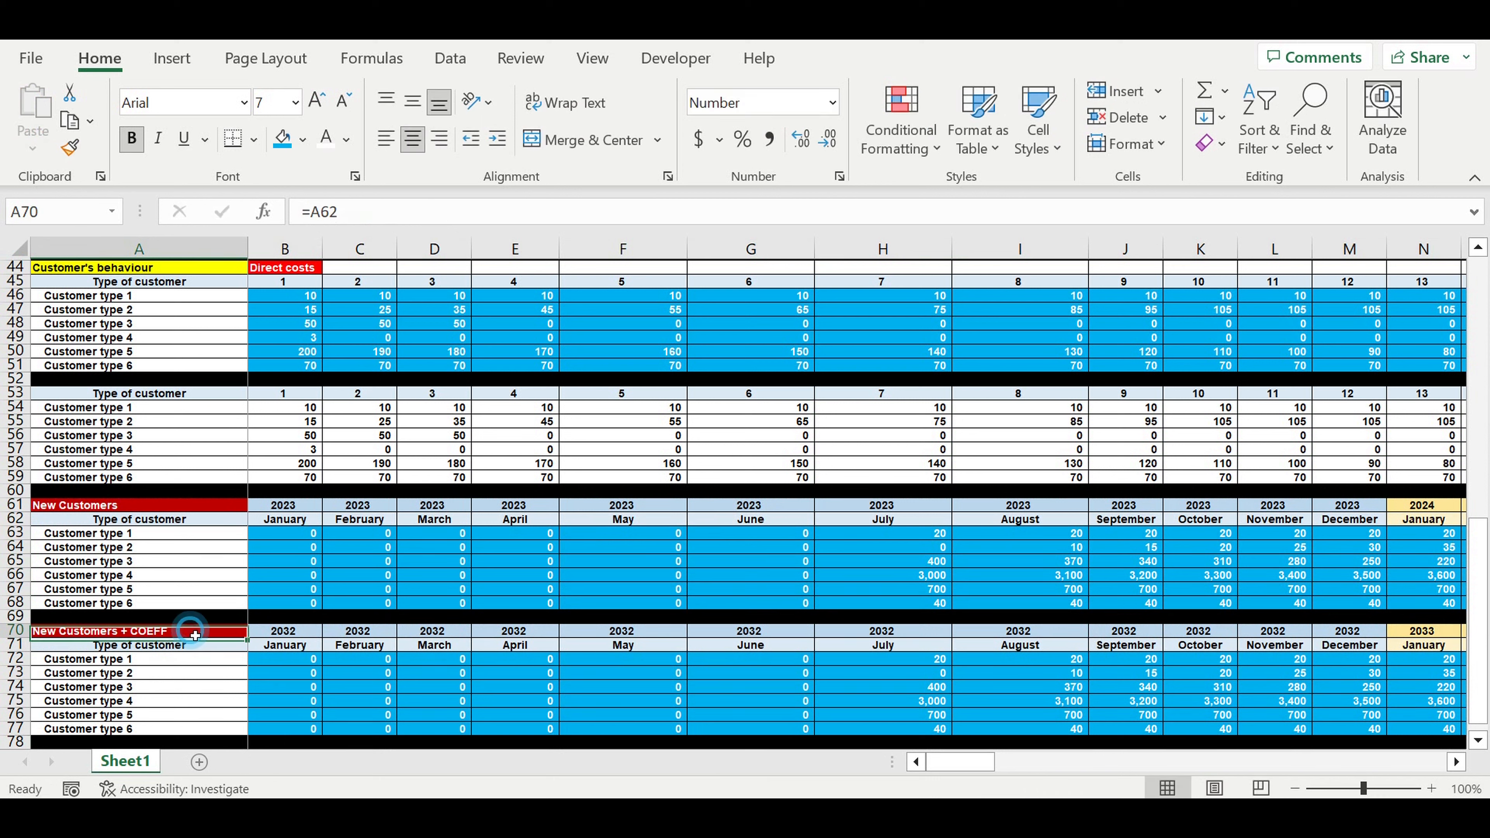
click(302, 139)
click(463, 357)
click(441, 686)
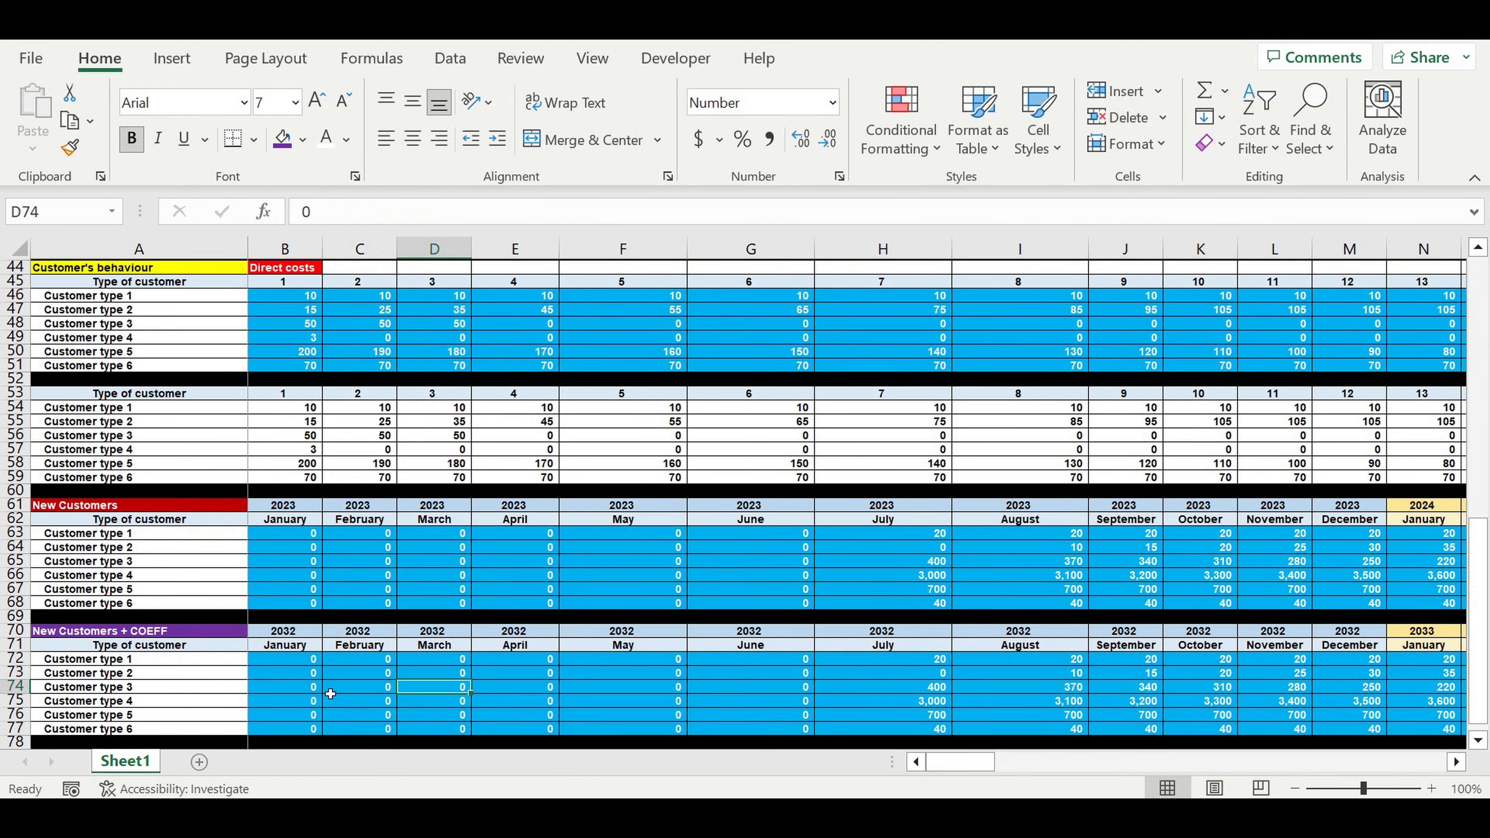
Format B72, Customer type 1's first month in the New Customers + COEFF table, with a white background and black text.
scroll(337, 646, down, 1)
click(290, 617)
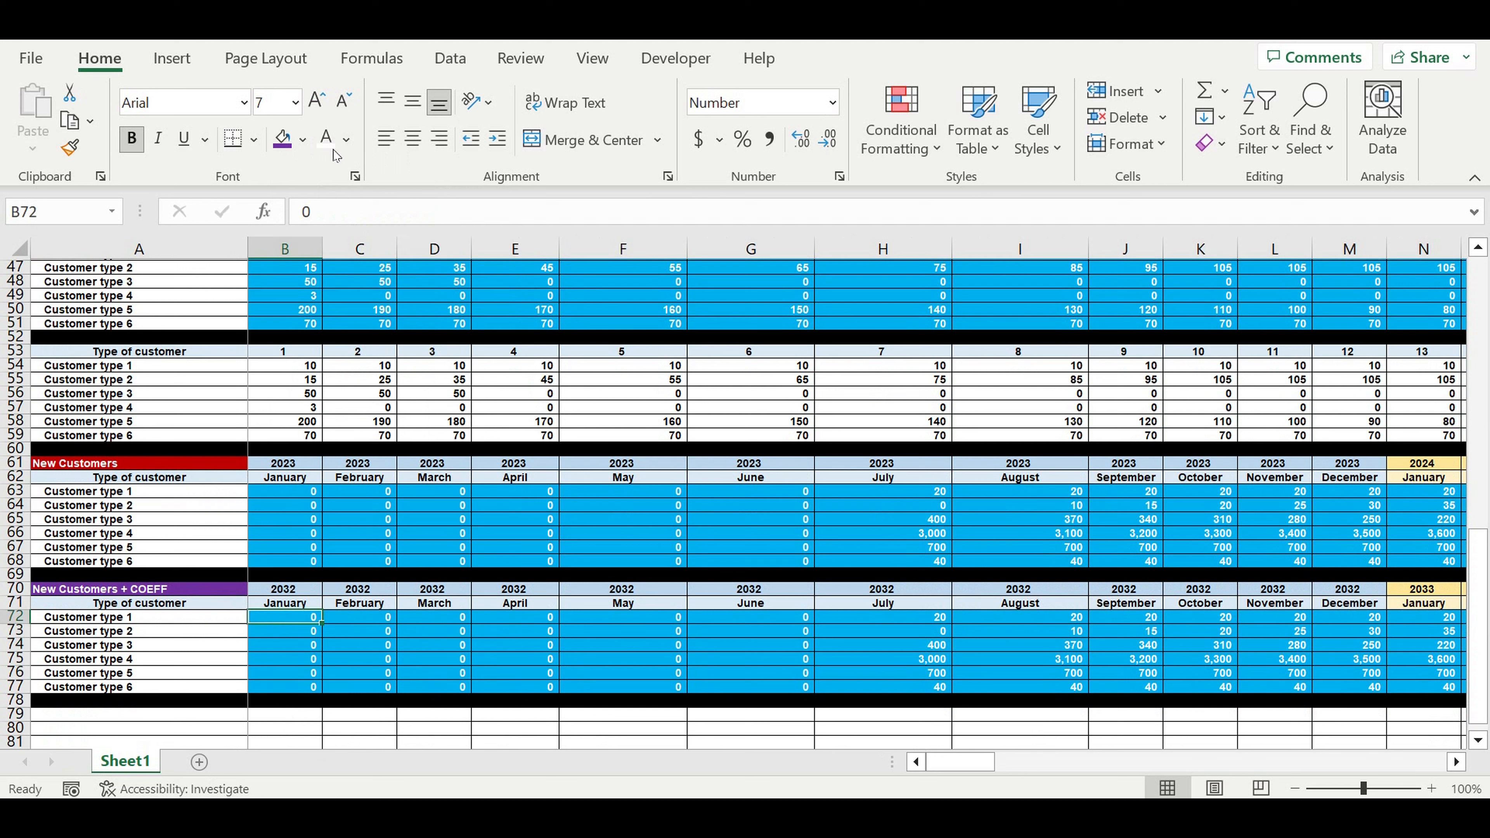
click(303, 140)
click(290, 193)
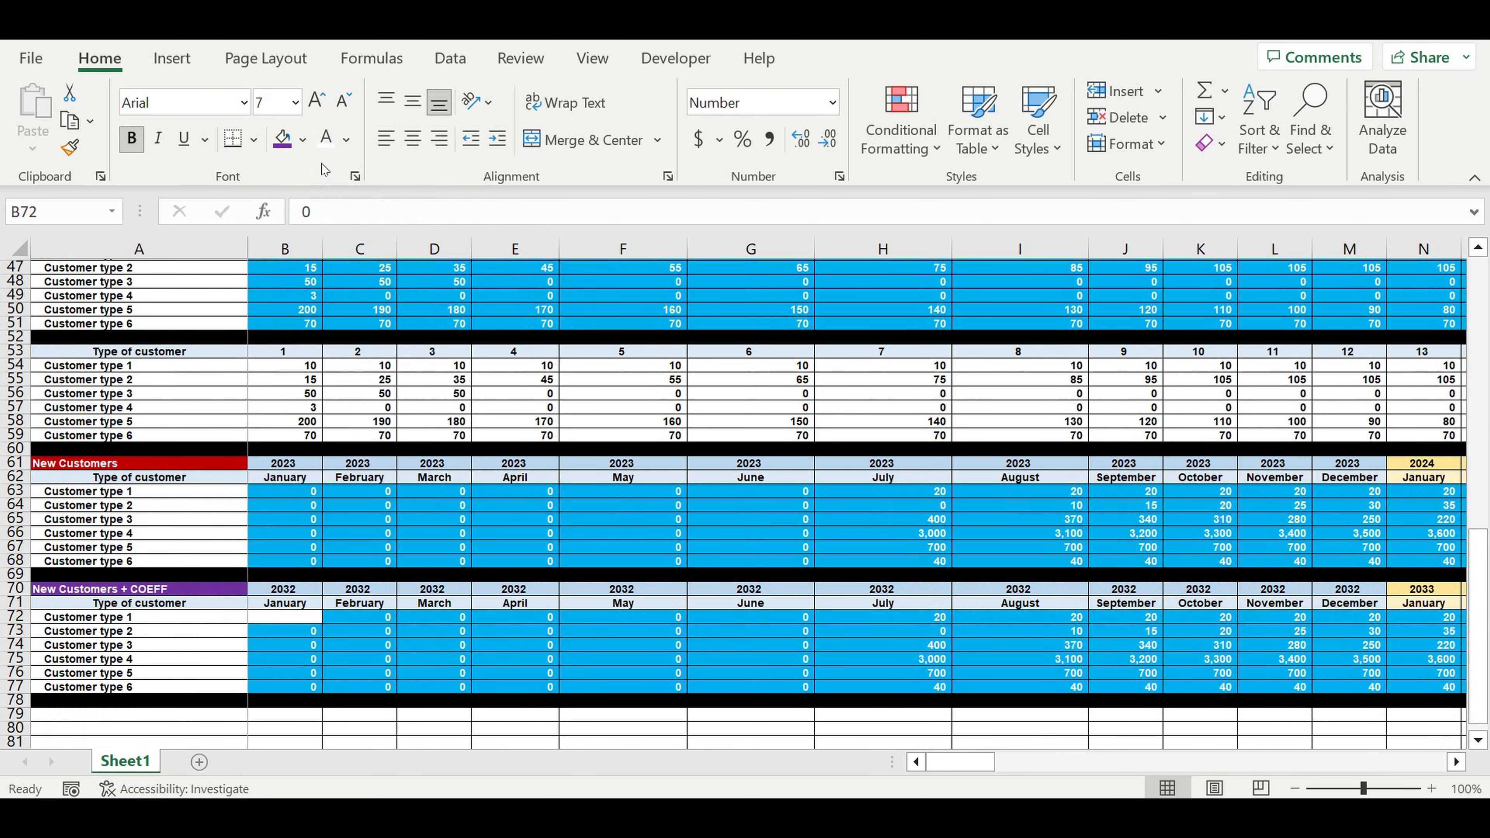
click(346, 140)
click(337, 167)
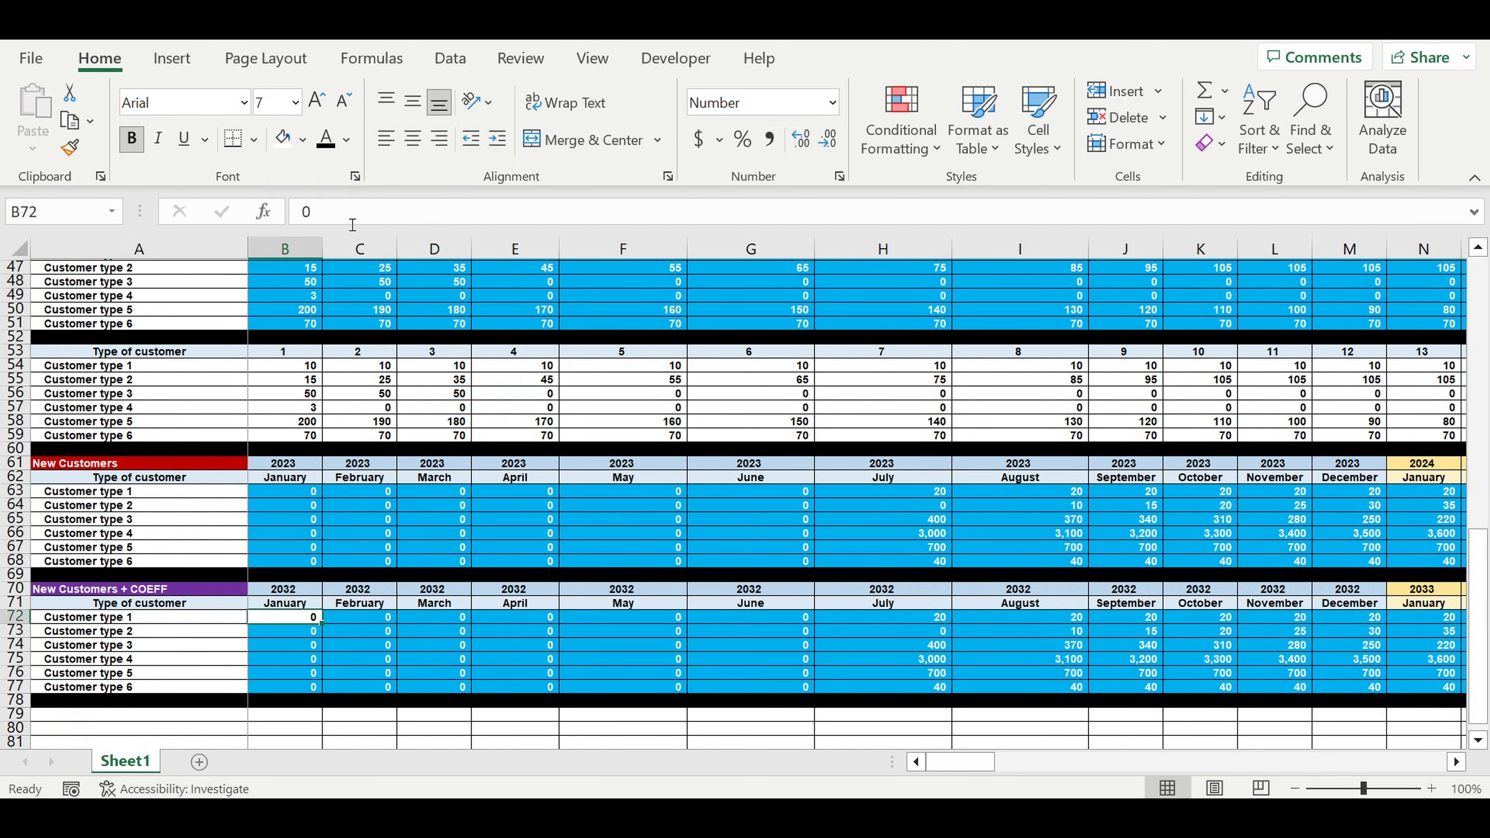
click(392, 635)
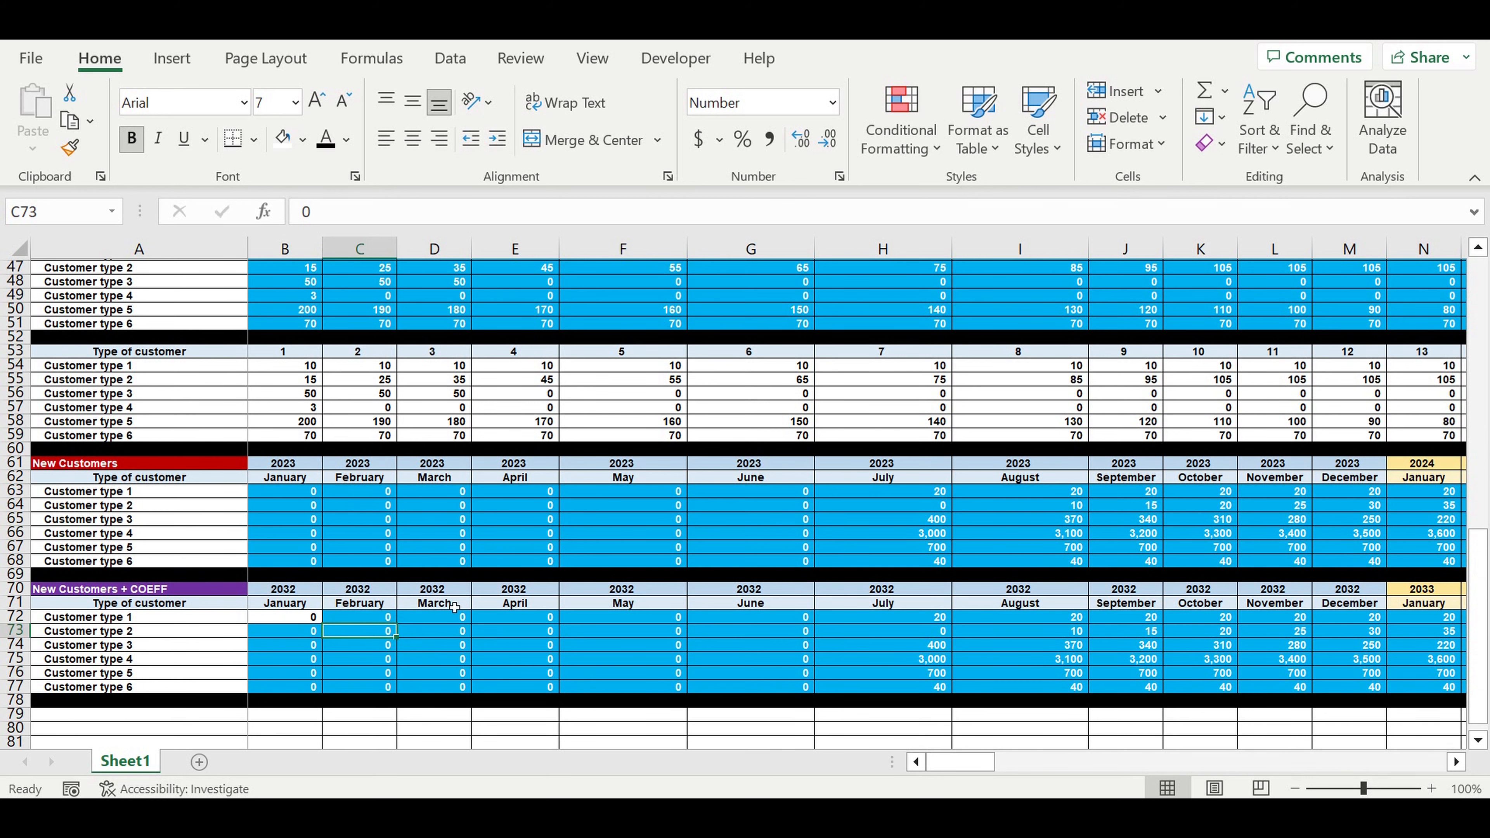
Copy the local and global direct cost coefficient columns H19:I25 to J19 and fit column J's width to its header.
scroll(426, 631, up, 10)
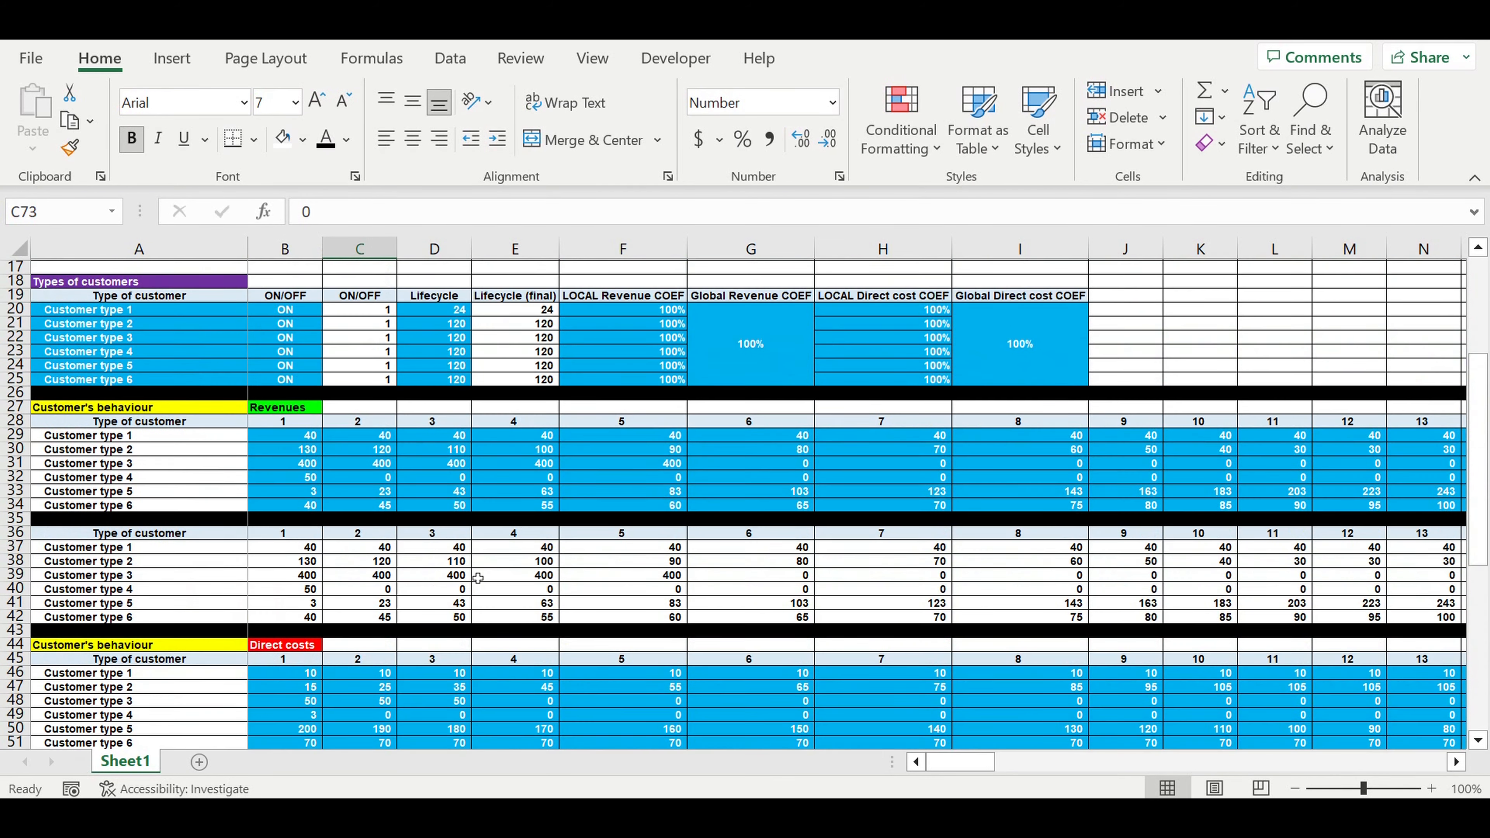
drag(882, 298, 1019, 346)
key(ctrl+c)
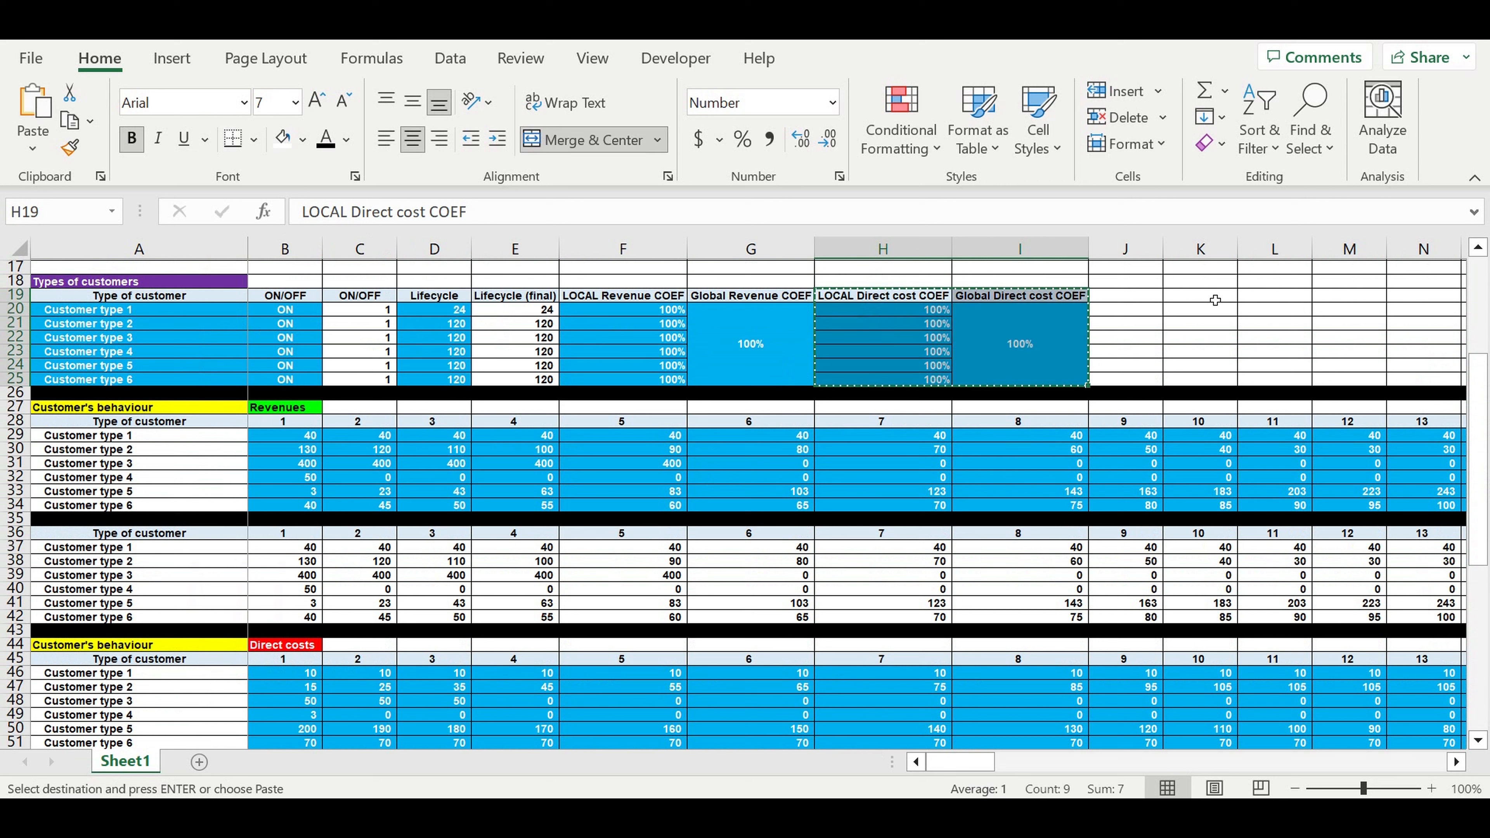
click(1125, 298)
key(ctrl+v)
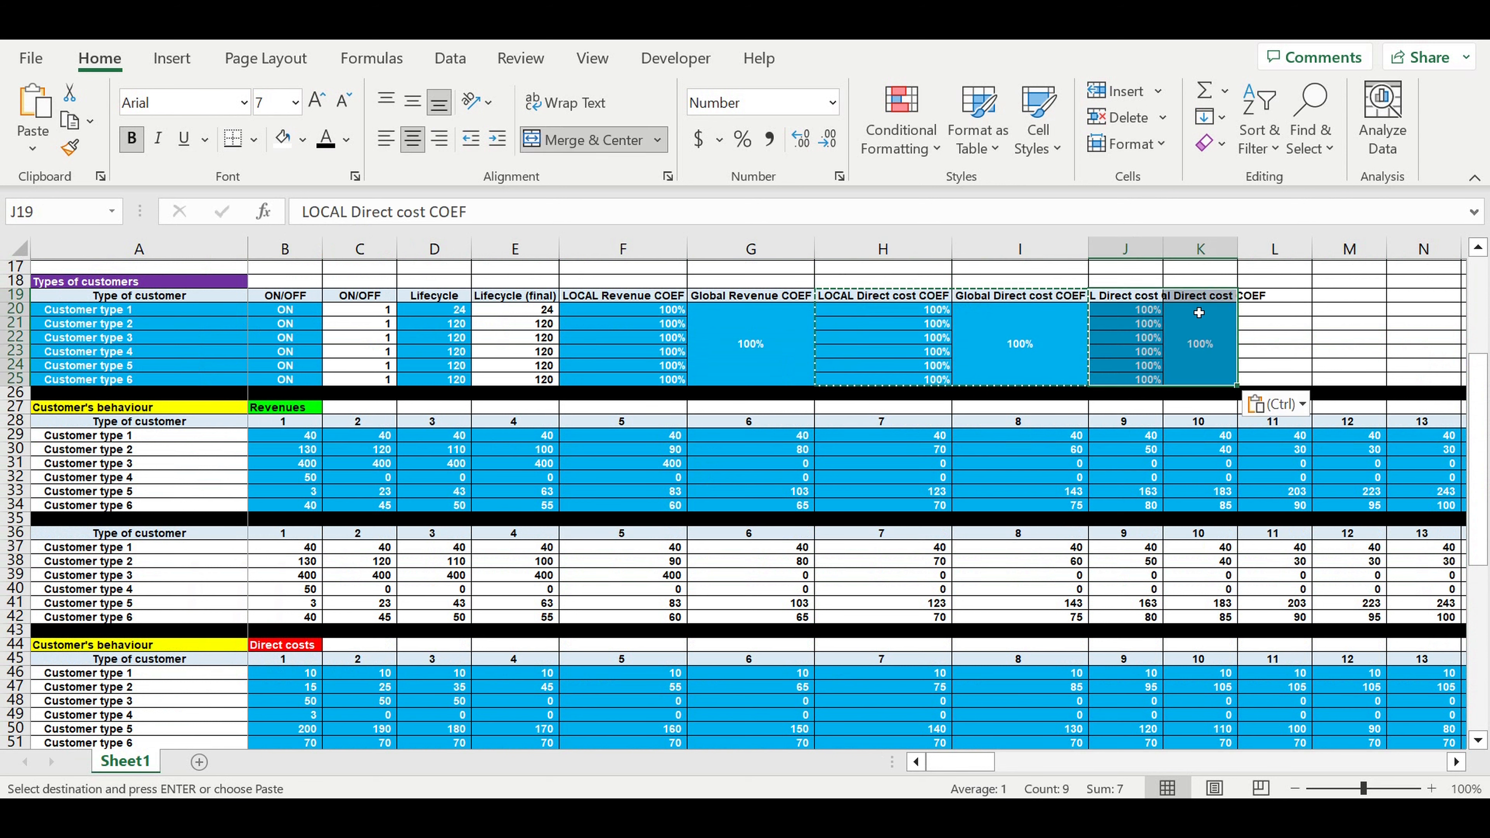
double_click(1169, 256)
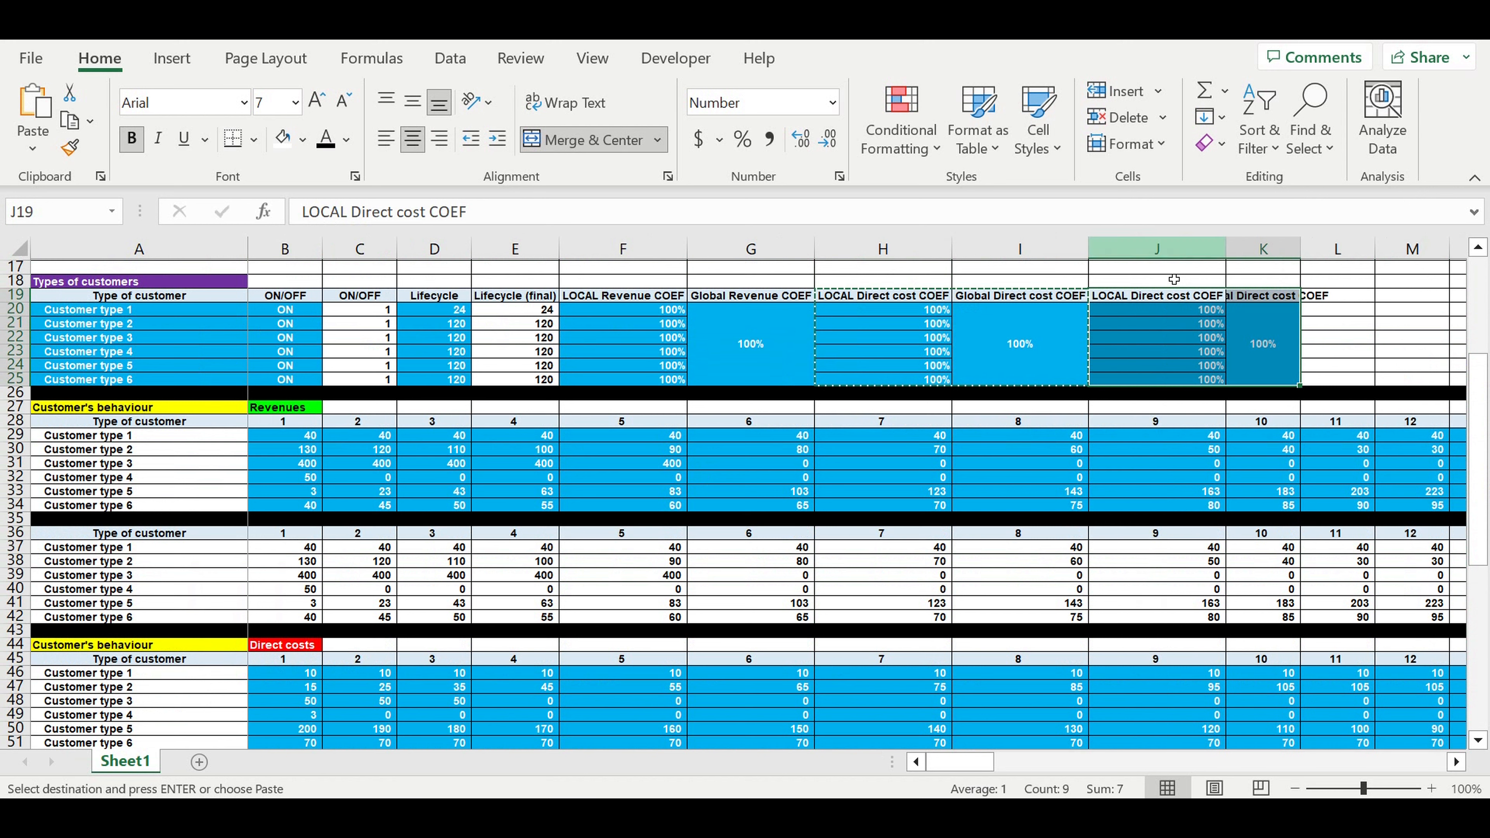
Rename the copied header in J19 to "LOCAL new customers COEF".
click(1150, 298)
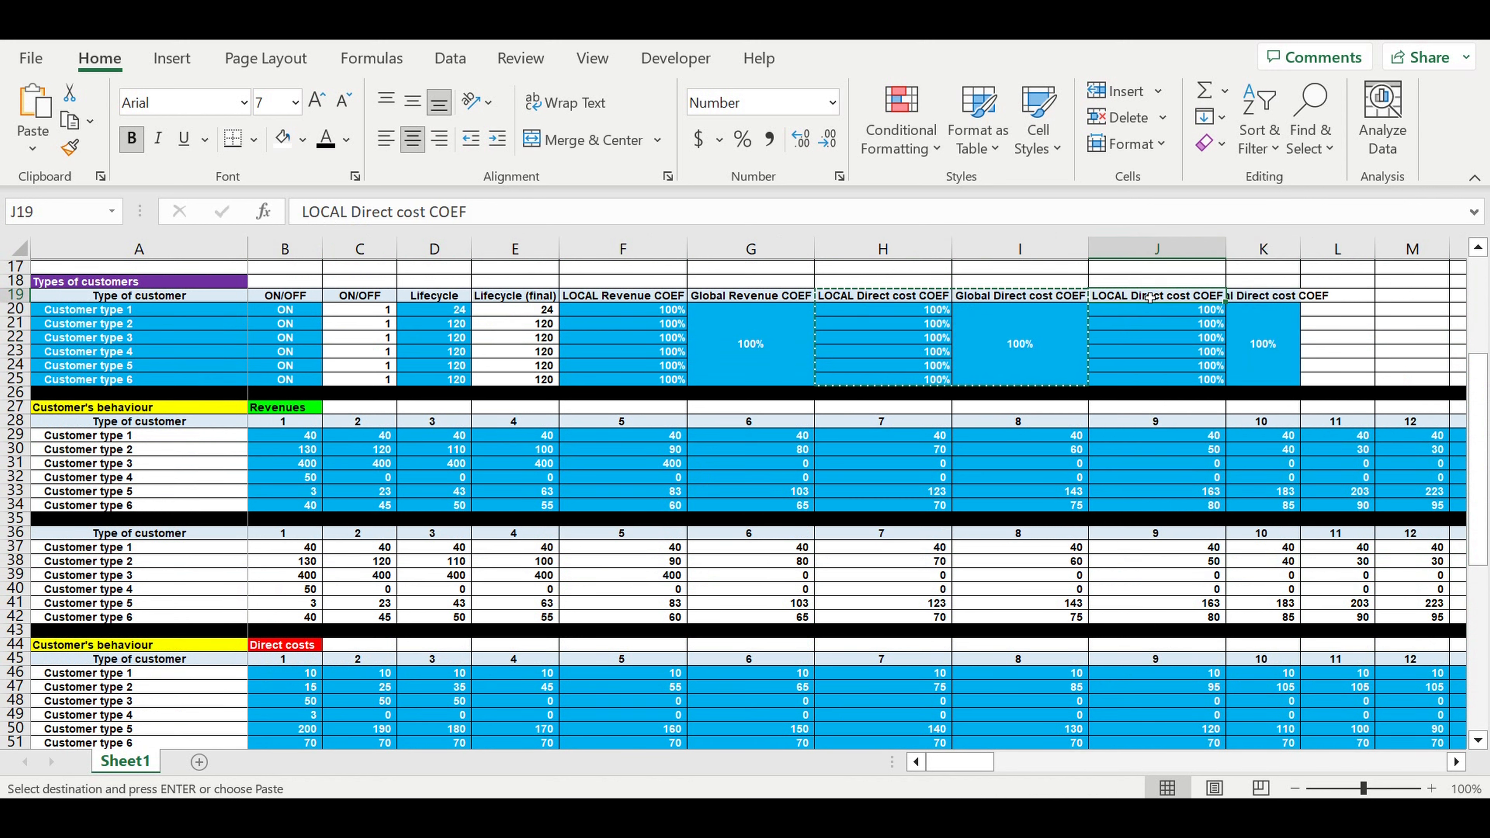
double_click(387, 213)
drag(415, 217, 424, 217)
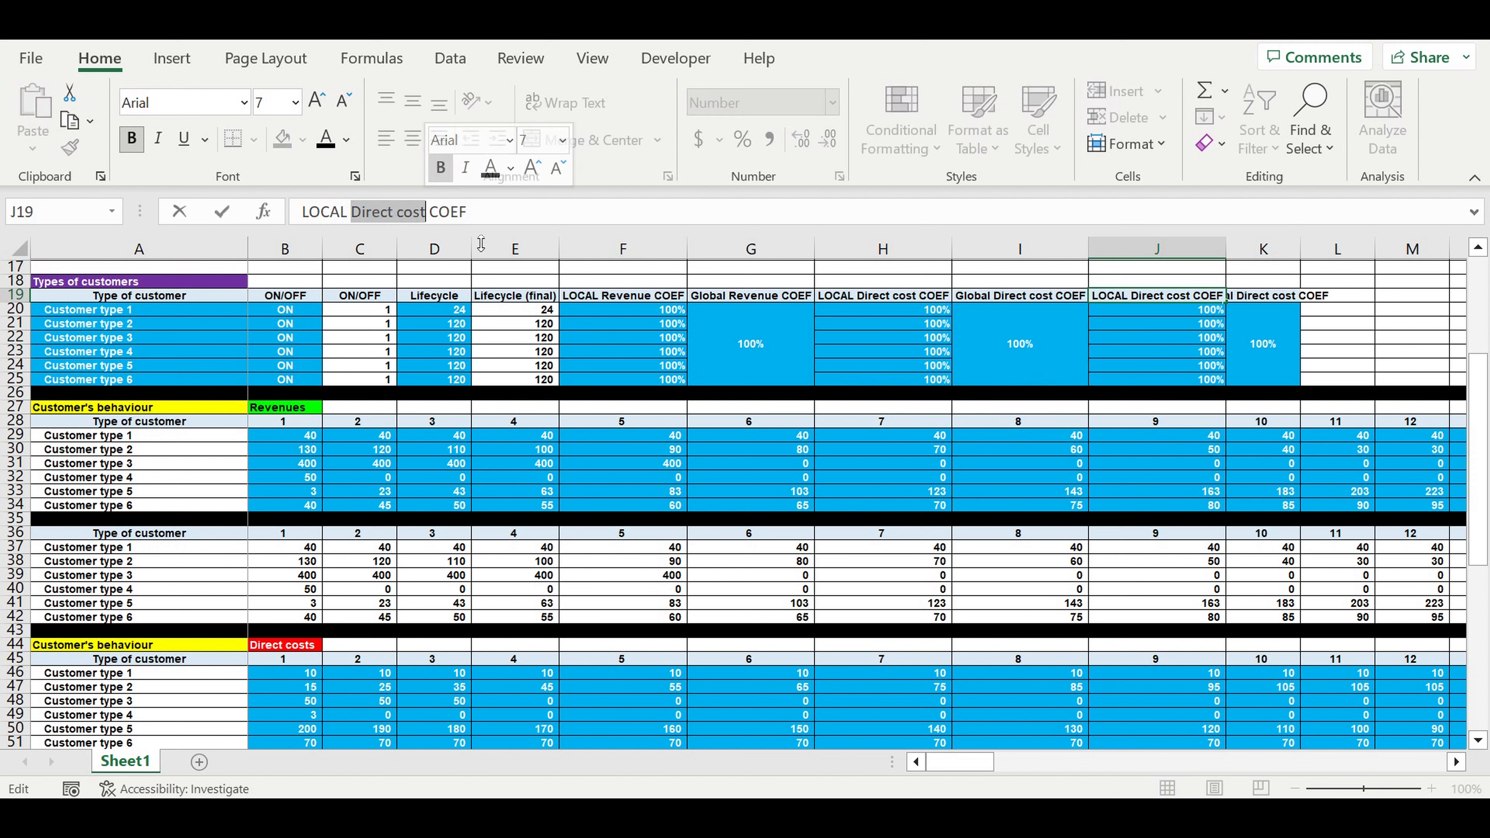
text(new cu)
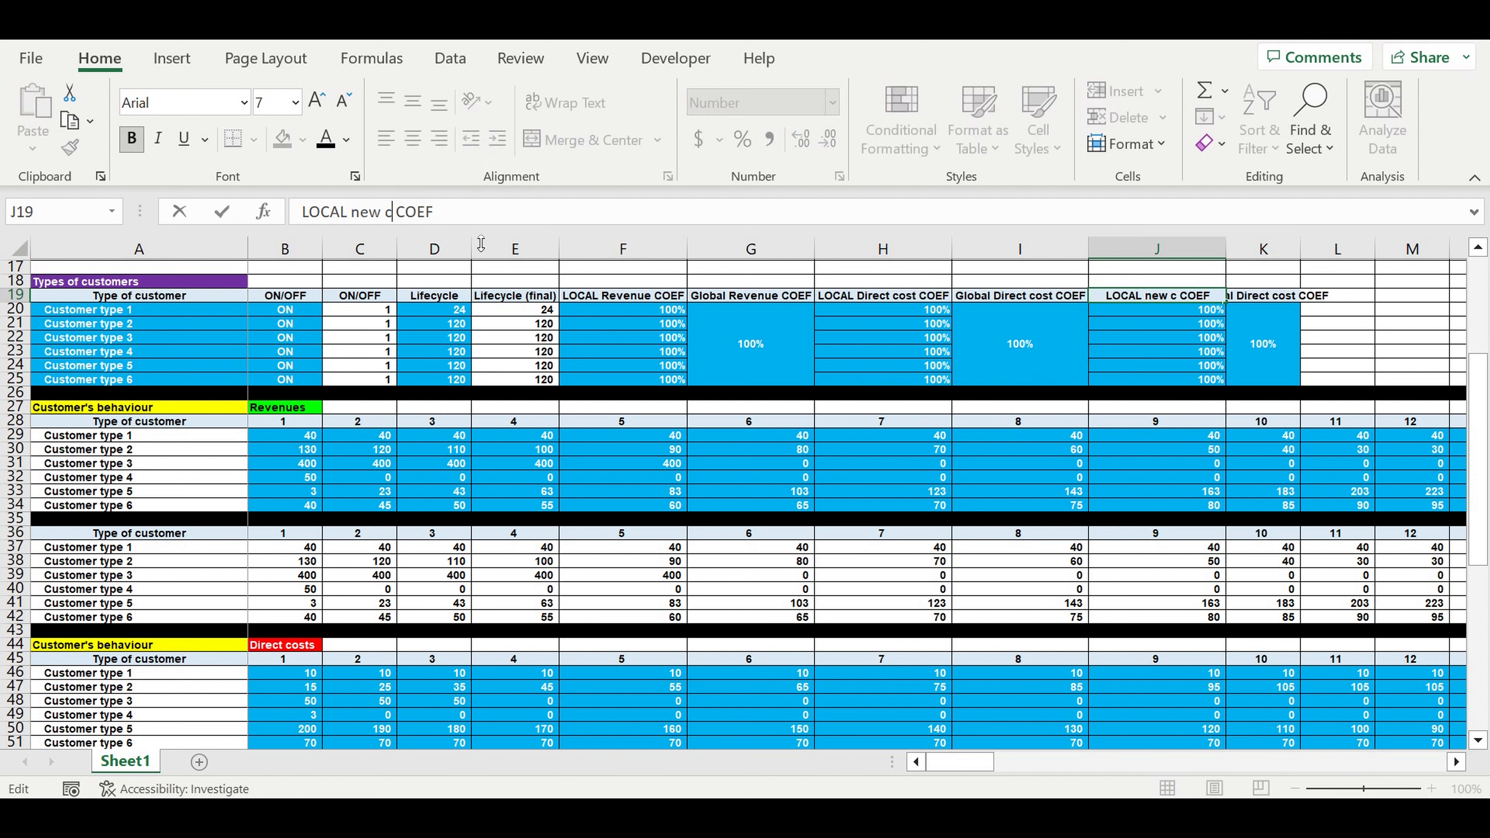
text(stomers)
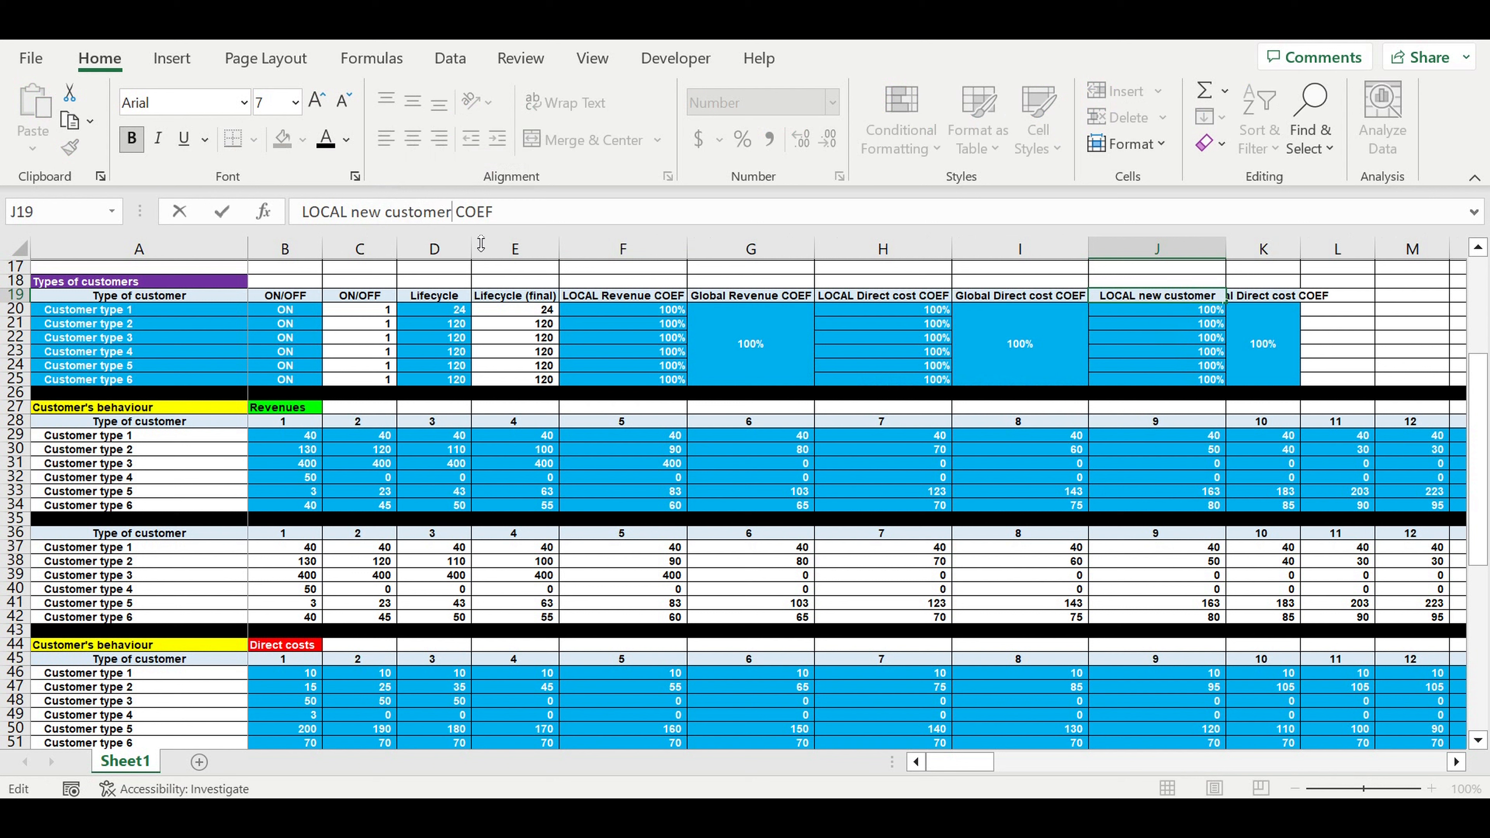
key(Return)
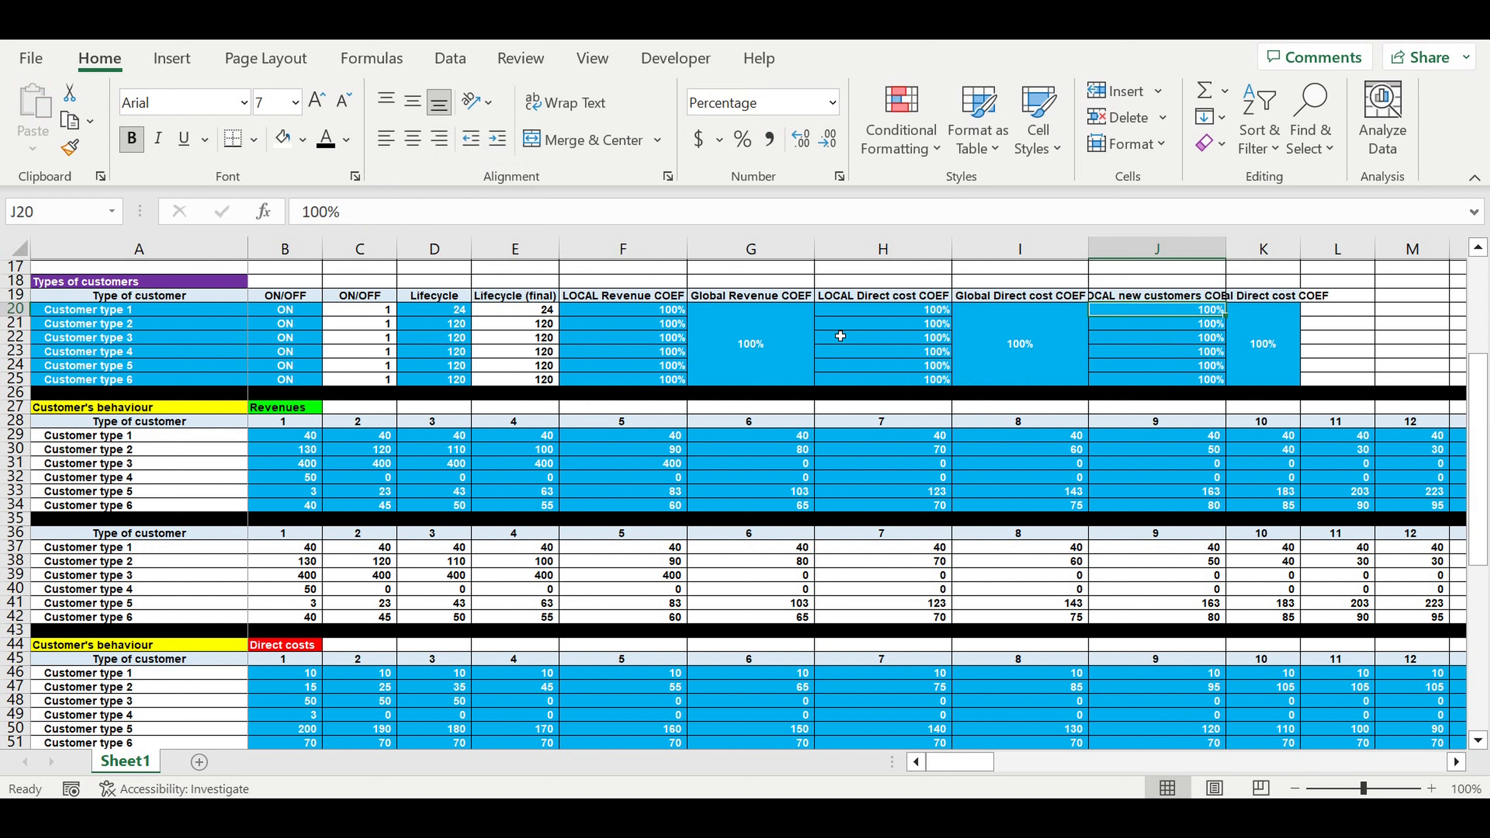
Rename the header in K19 to "Global new customers COEF" and widen columns J and K to fit their headers.
click(1259, 297)
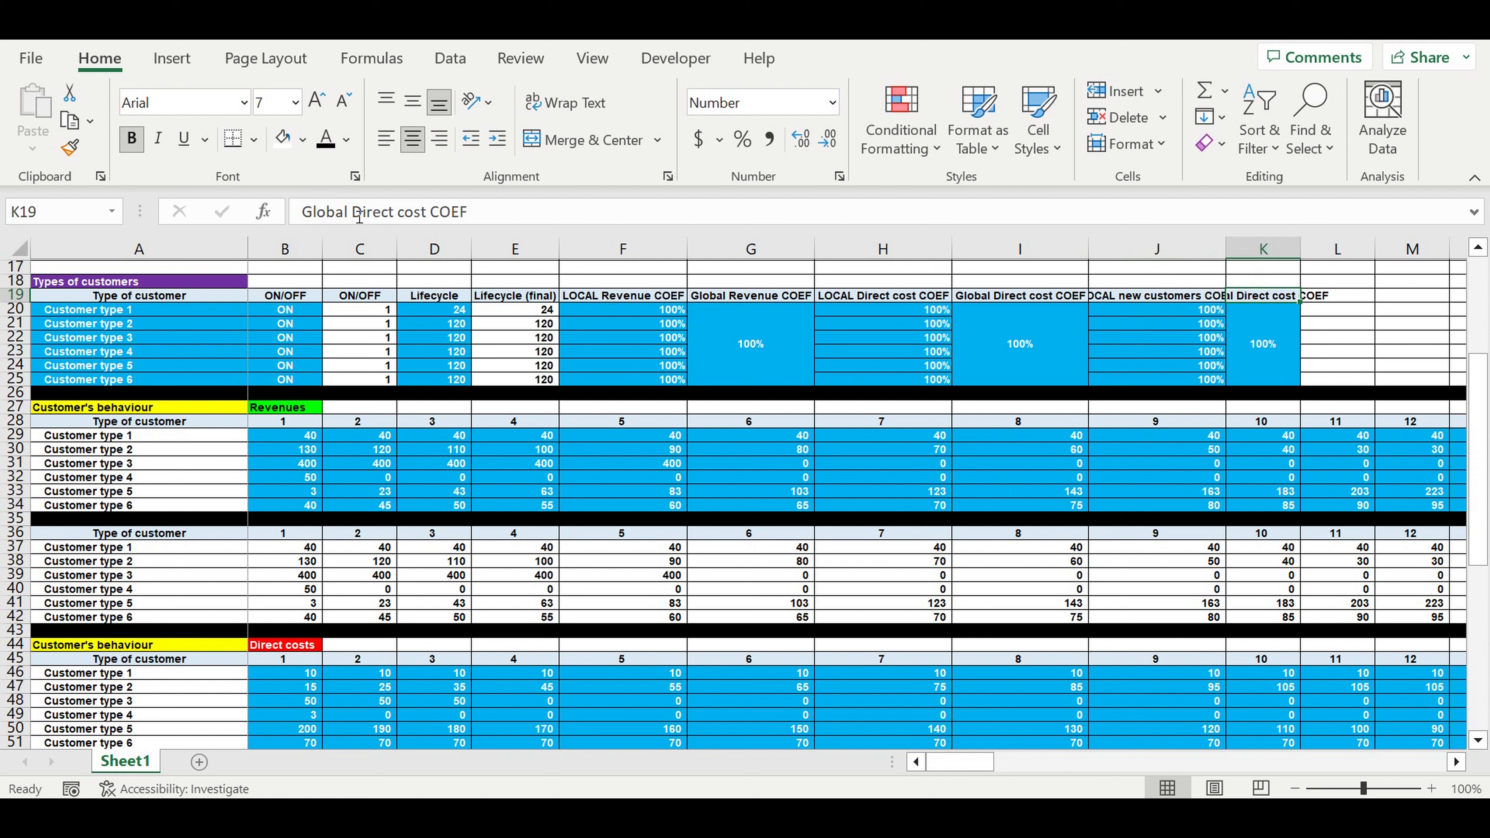
drag(351, 215, 436, 217)
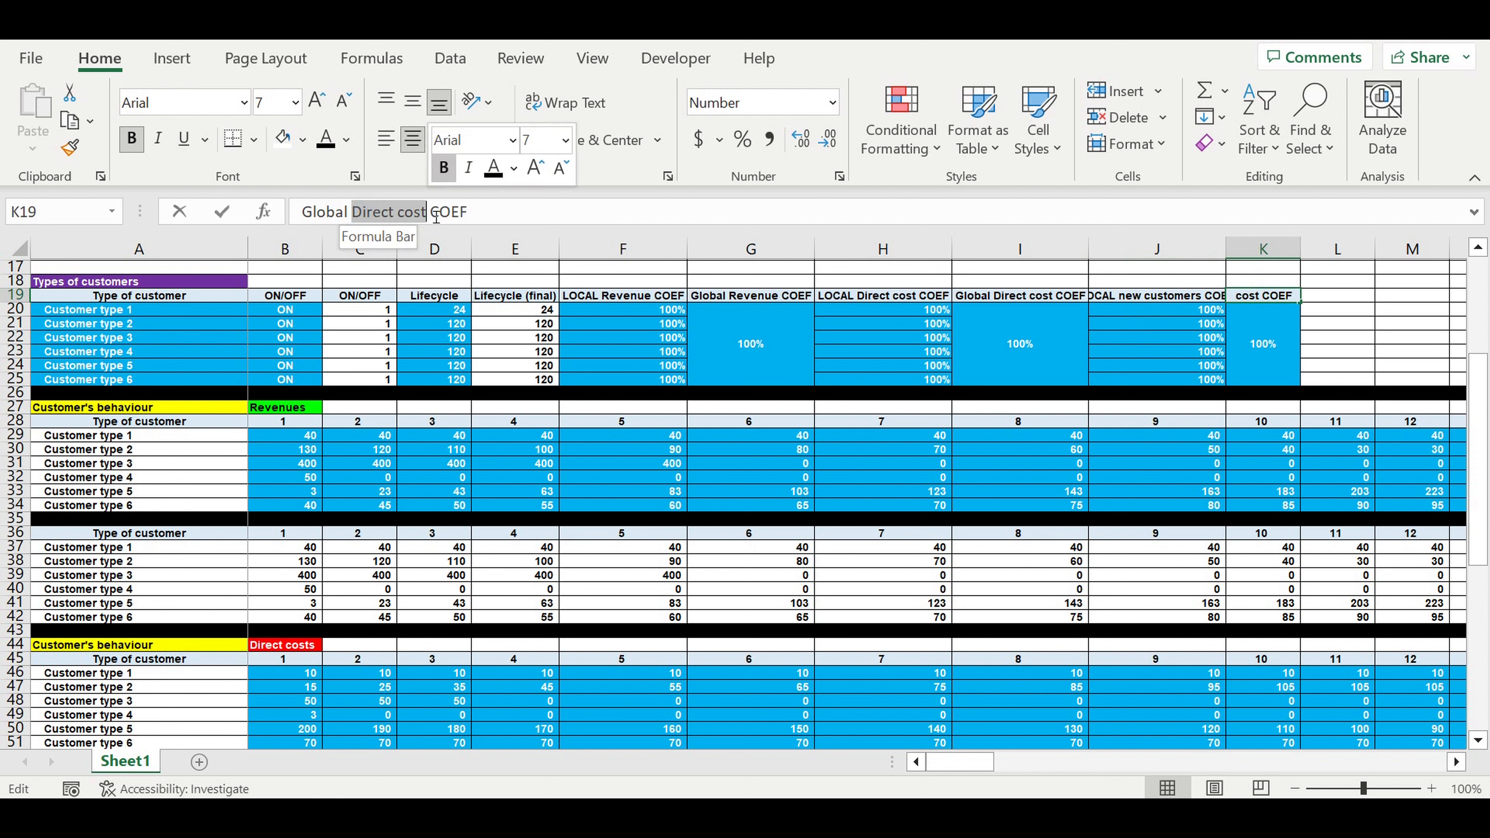
text(new customers)
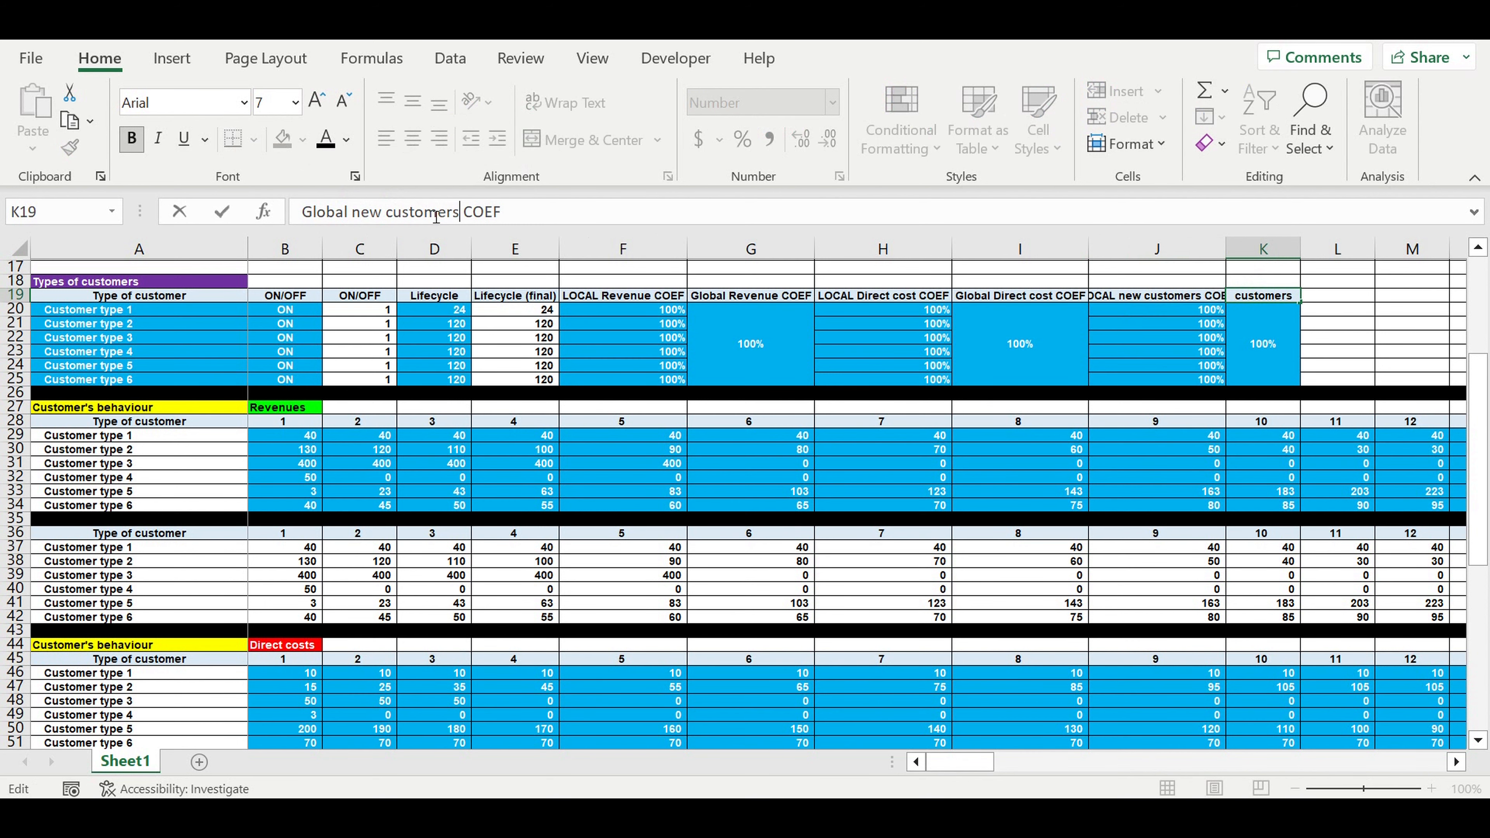
key(Return)
drag(1201, 255, 1250, 248)
click(1194, 419)
click(1175, 378)
Begin the B72 formula as =B63*$C20, multiplying Customer type 1's new customers by its ON/OFF flag with column C locked.
scroll(1046, 413, down, 9)
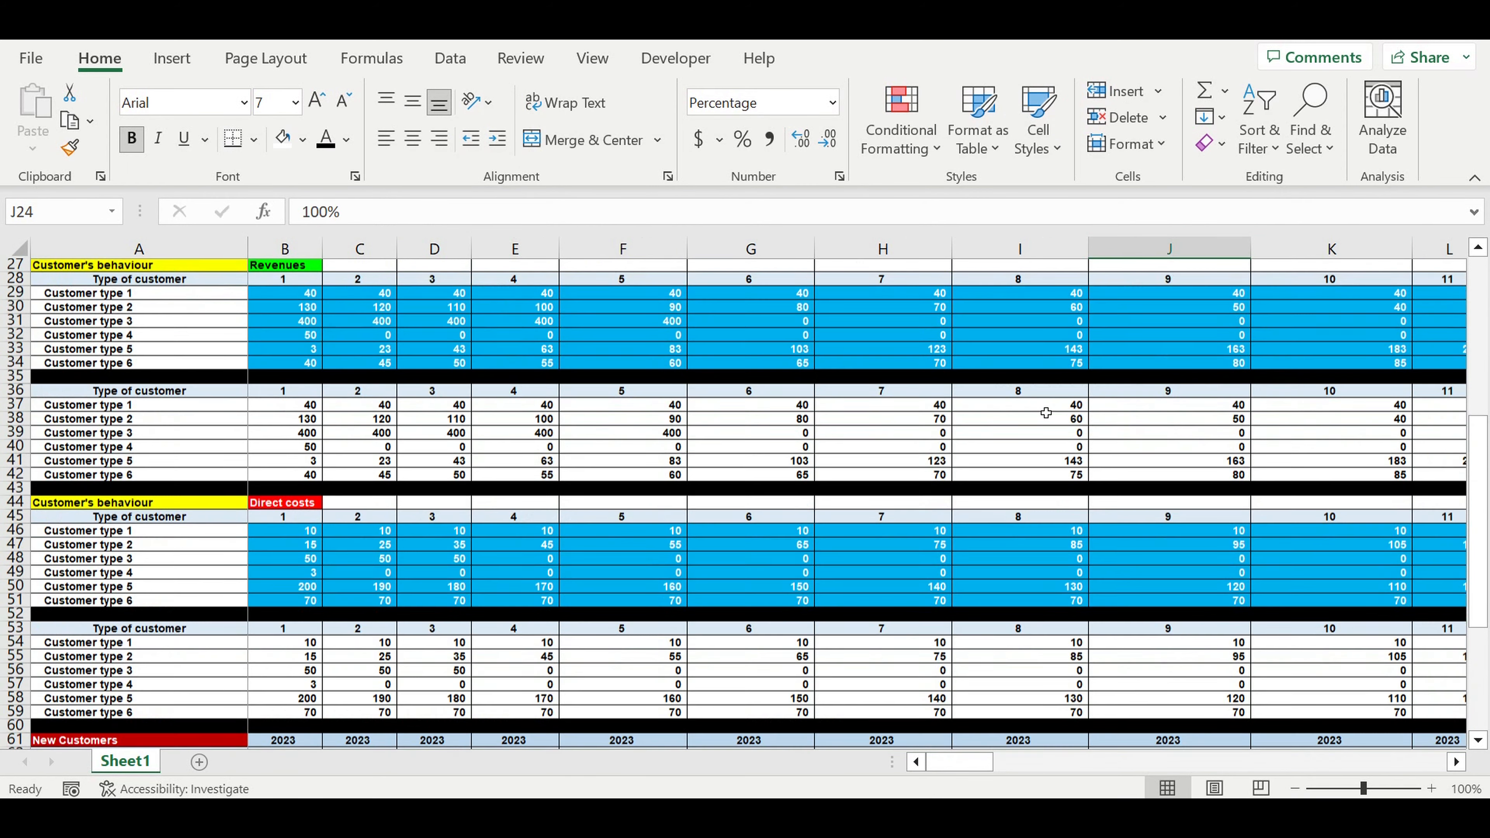
scroll(1046, 412, down, 2)
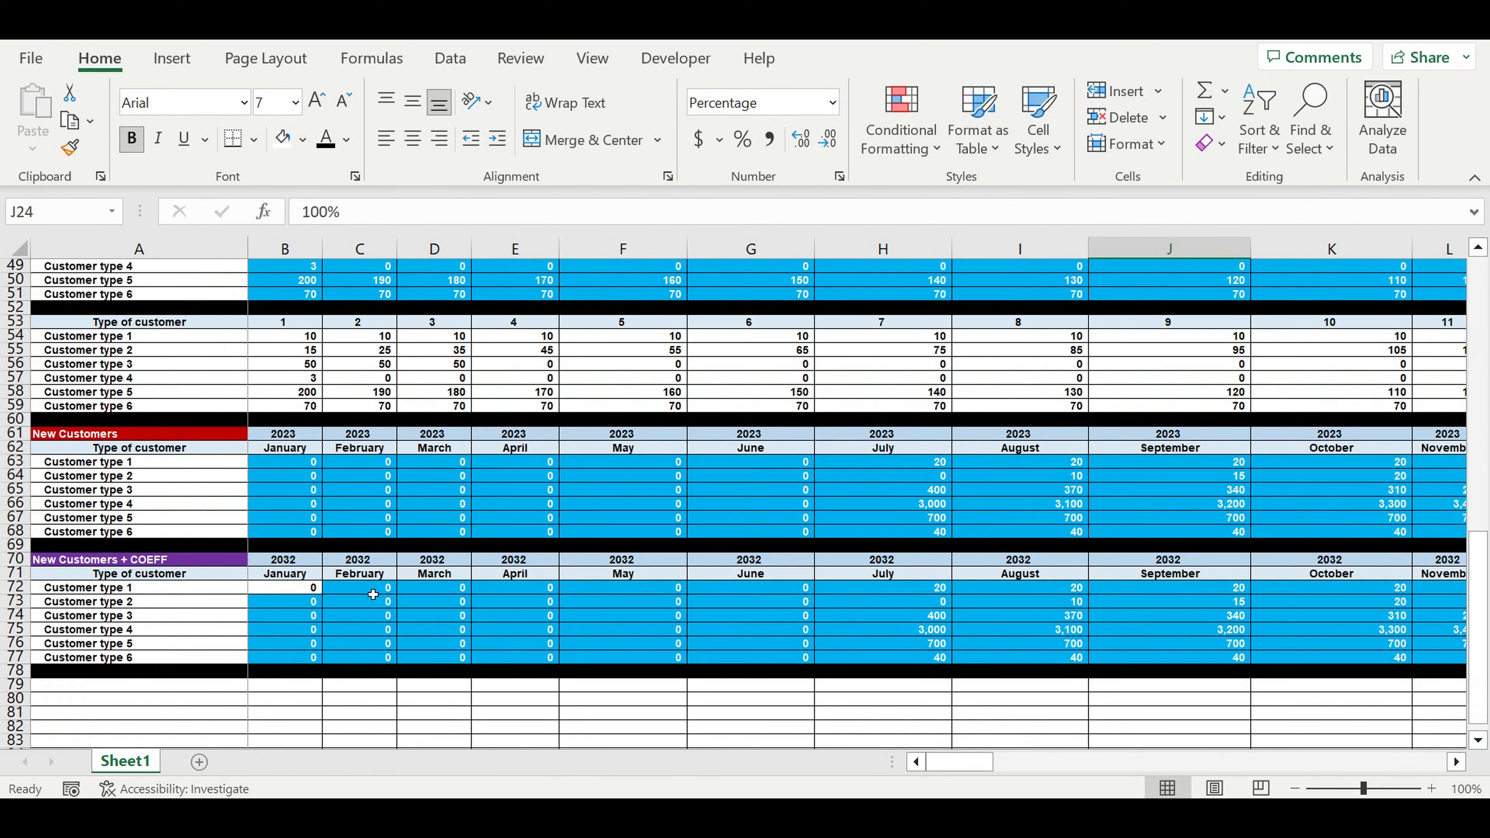
click(314, 593)
text(=)
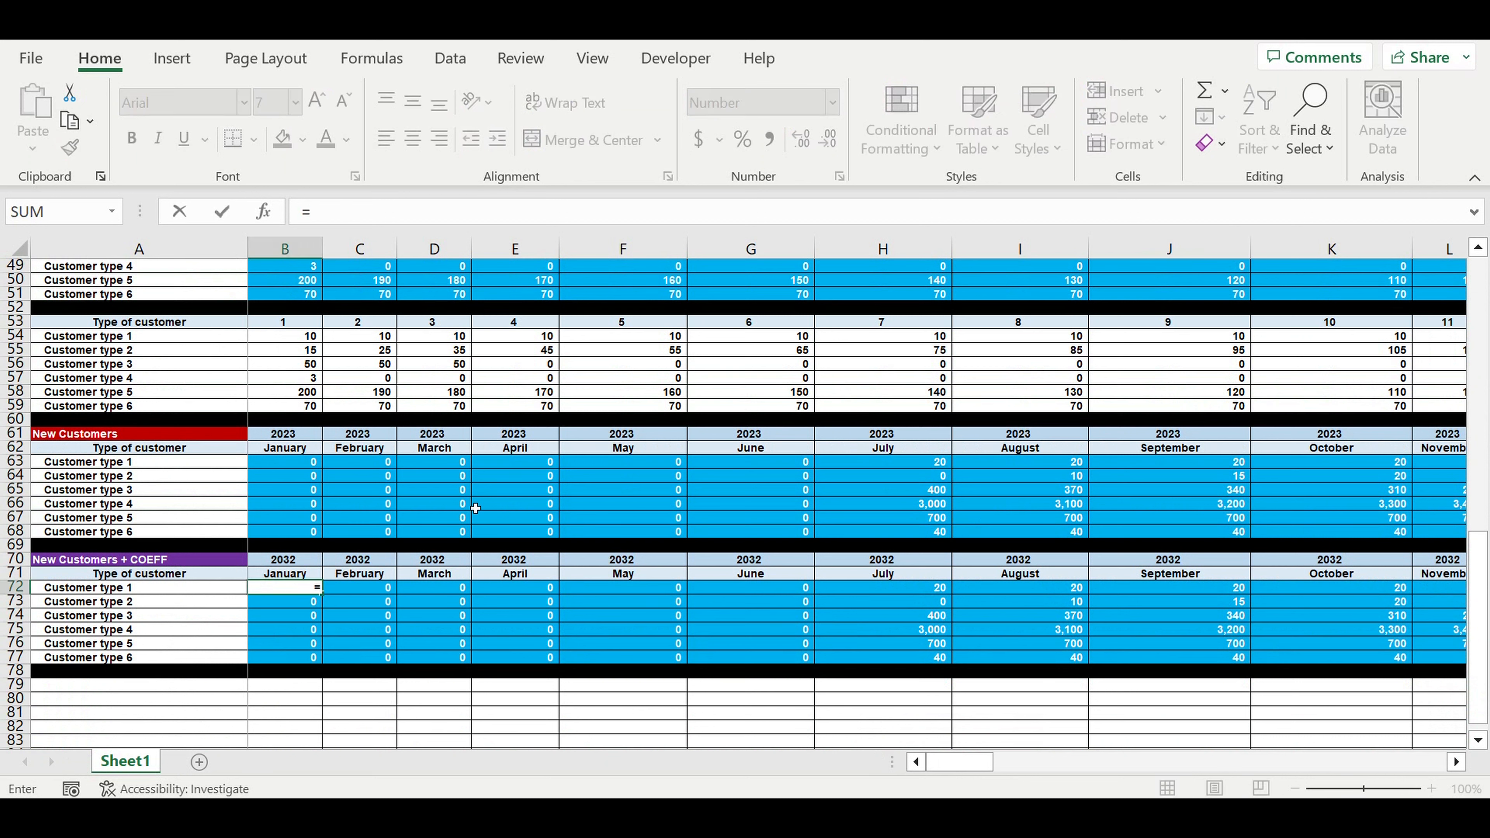
click(284, 466)
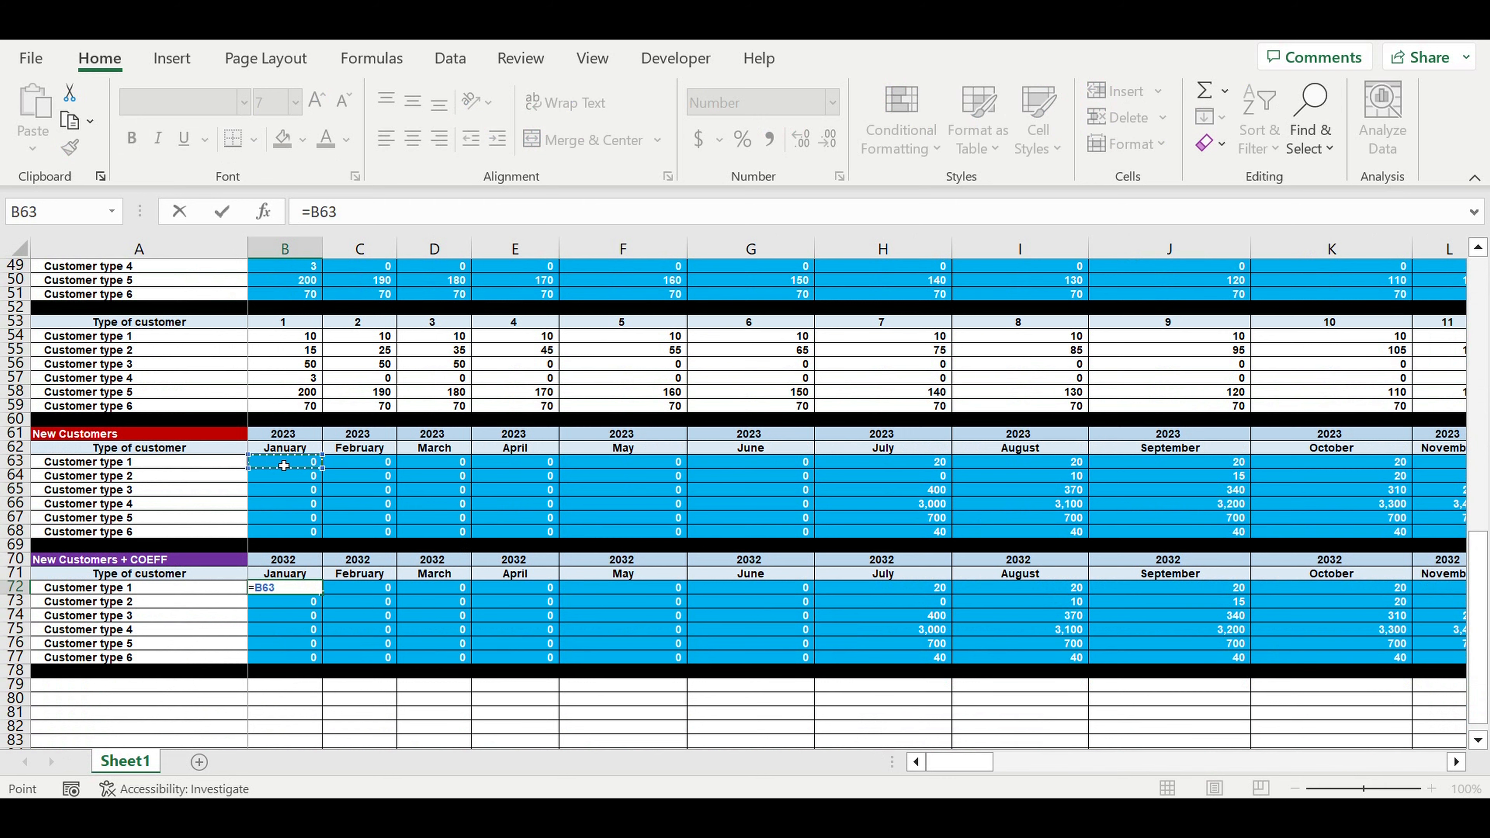
text(*)
scroll(526, 470, up, 3)
scroll(526, 470, up, 8)
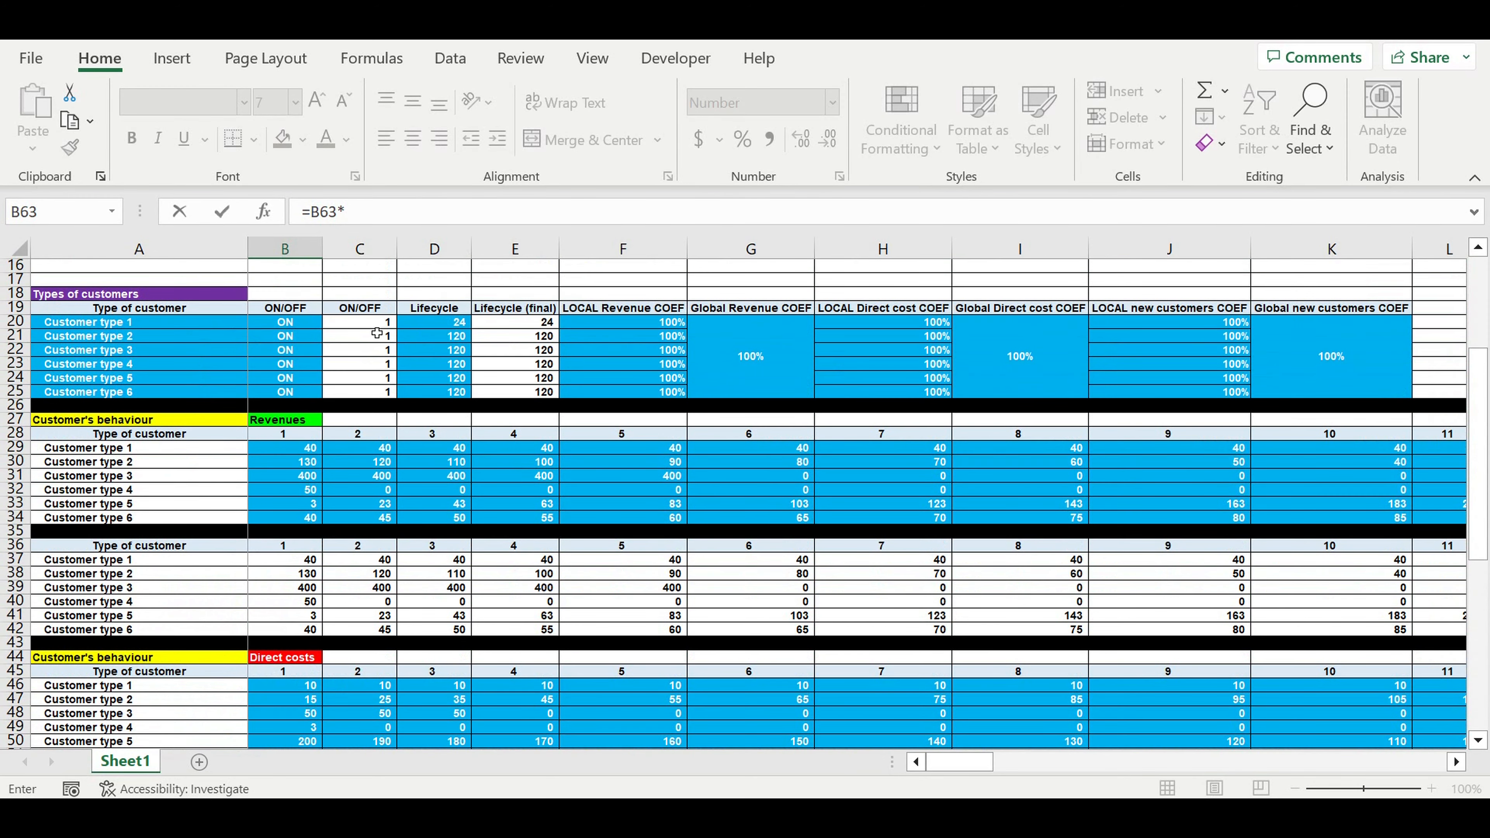
click(377, 328)
click(354, 214)
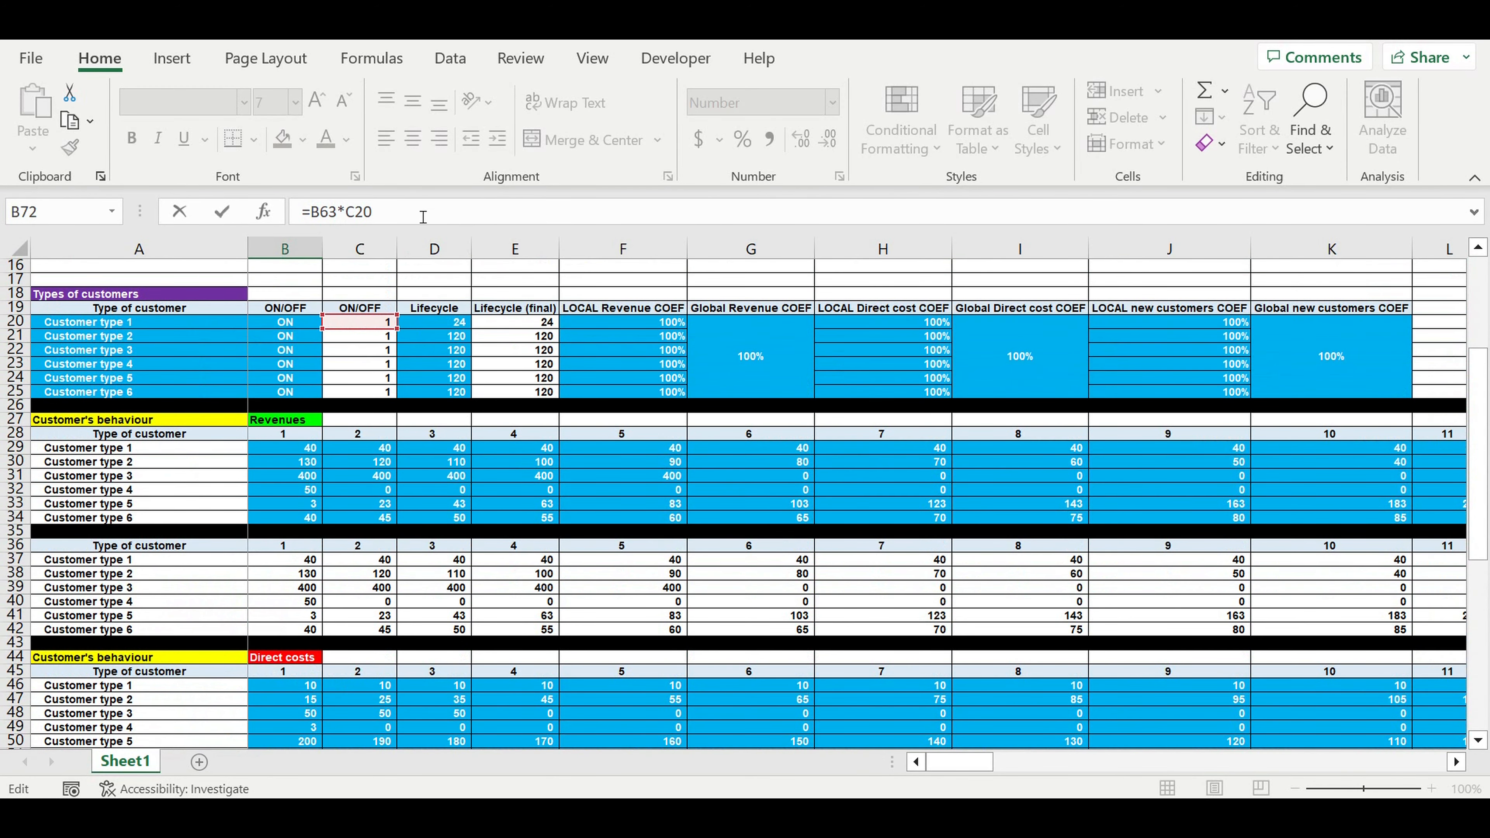
text($)
Extend the B72 formula with the local and global new customer coefficients to =B63*$C20*$J20*$K$20 and enter it.
click(423, 217)
text(*)
click(1224, 327)
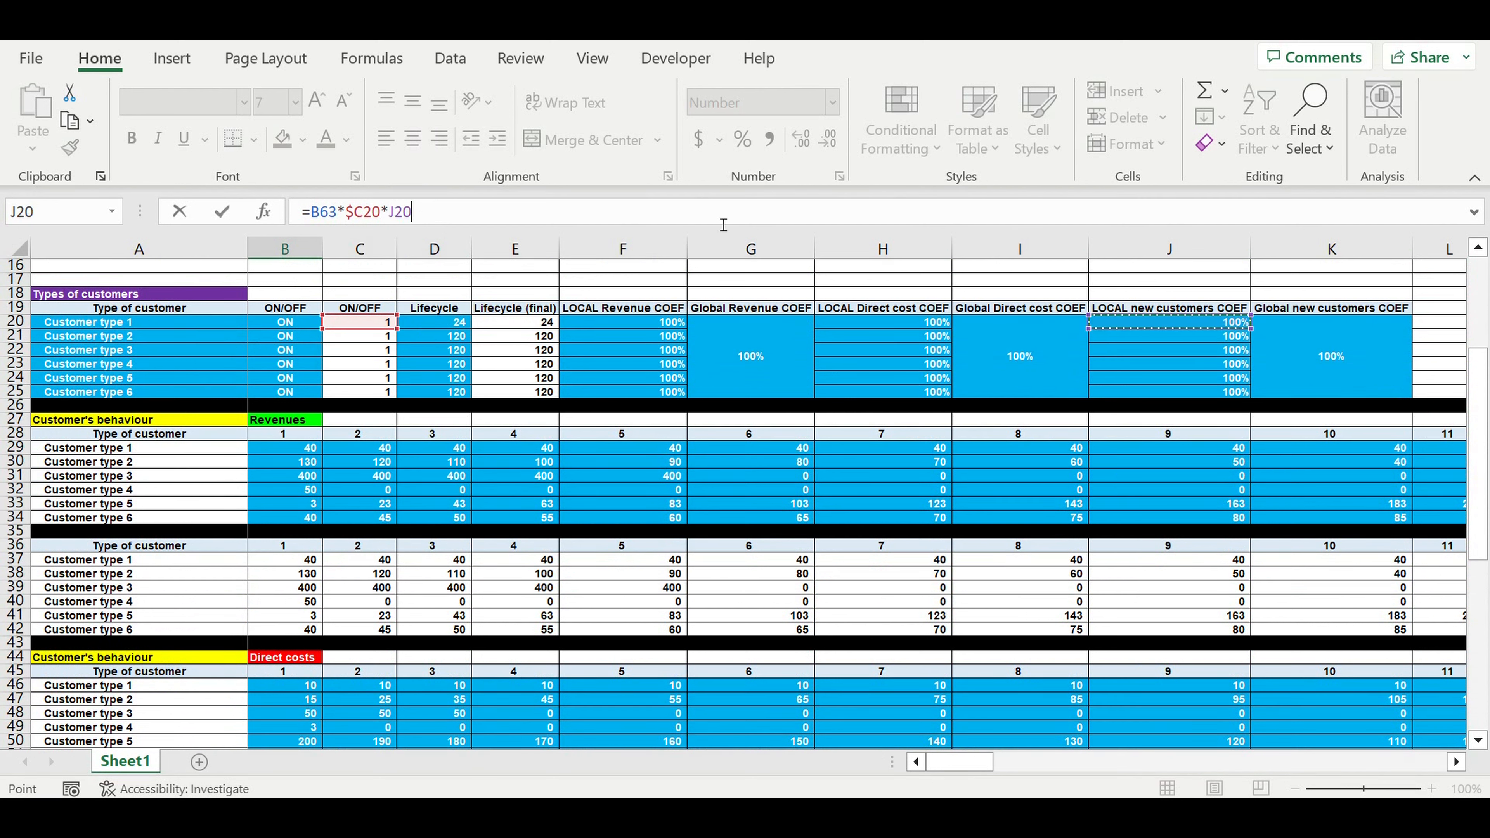
click(391, 212)
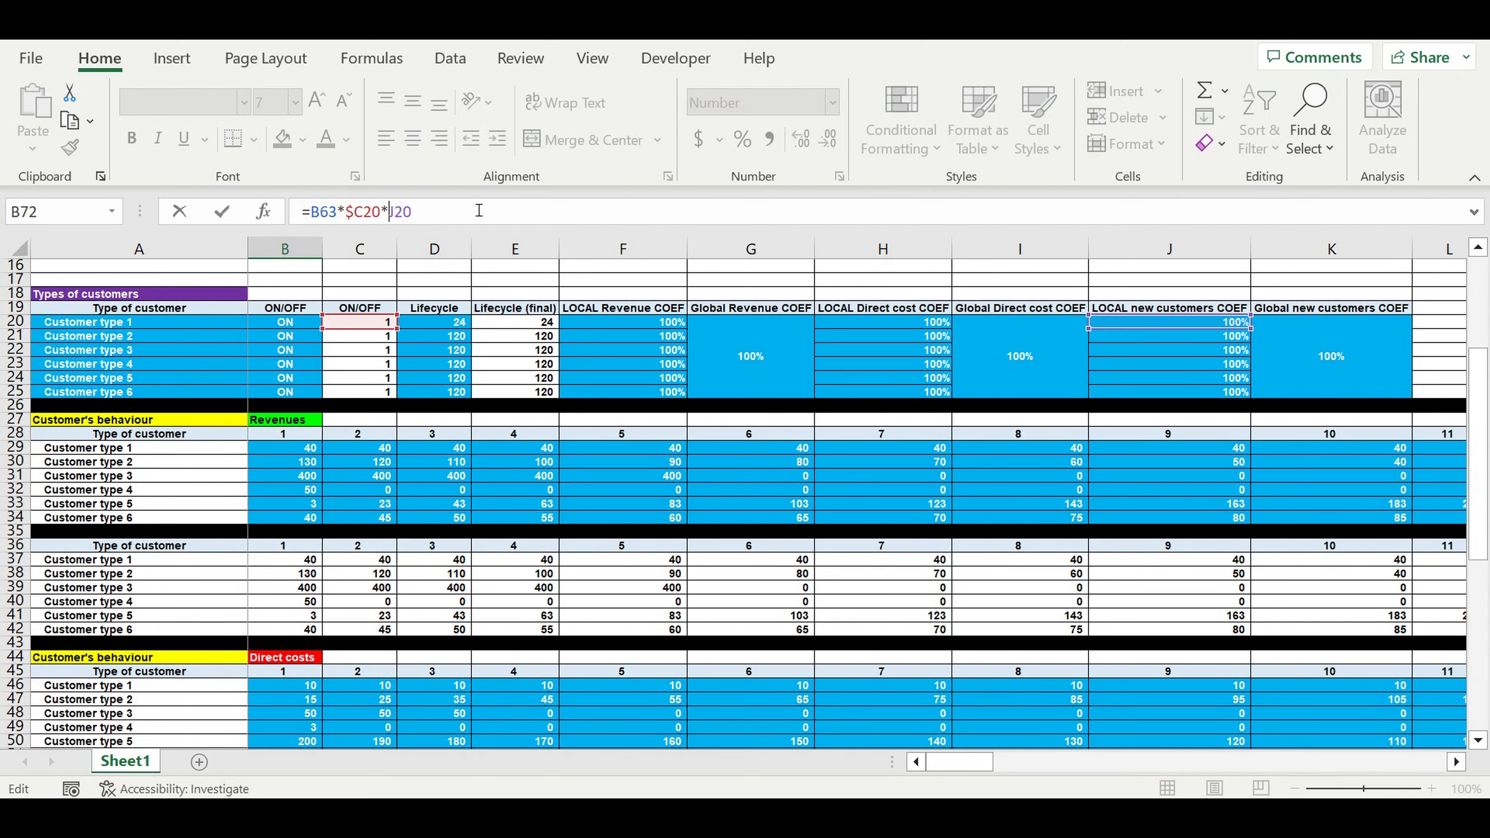
text($)
click(464, 222)
text(*)
click(1383, 360)
click(430, 214)
text($)
click(448, 213)
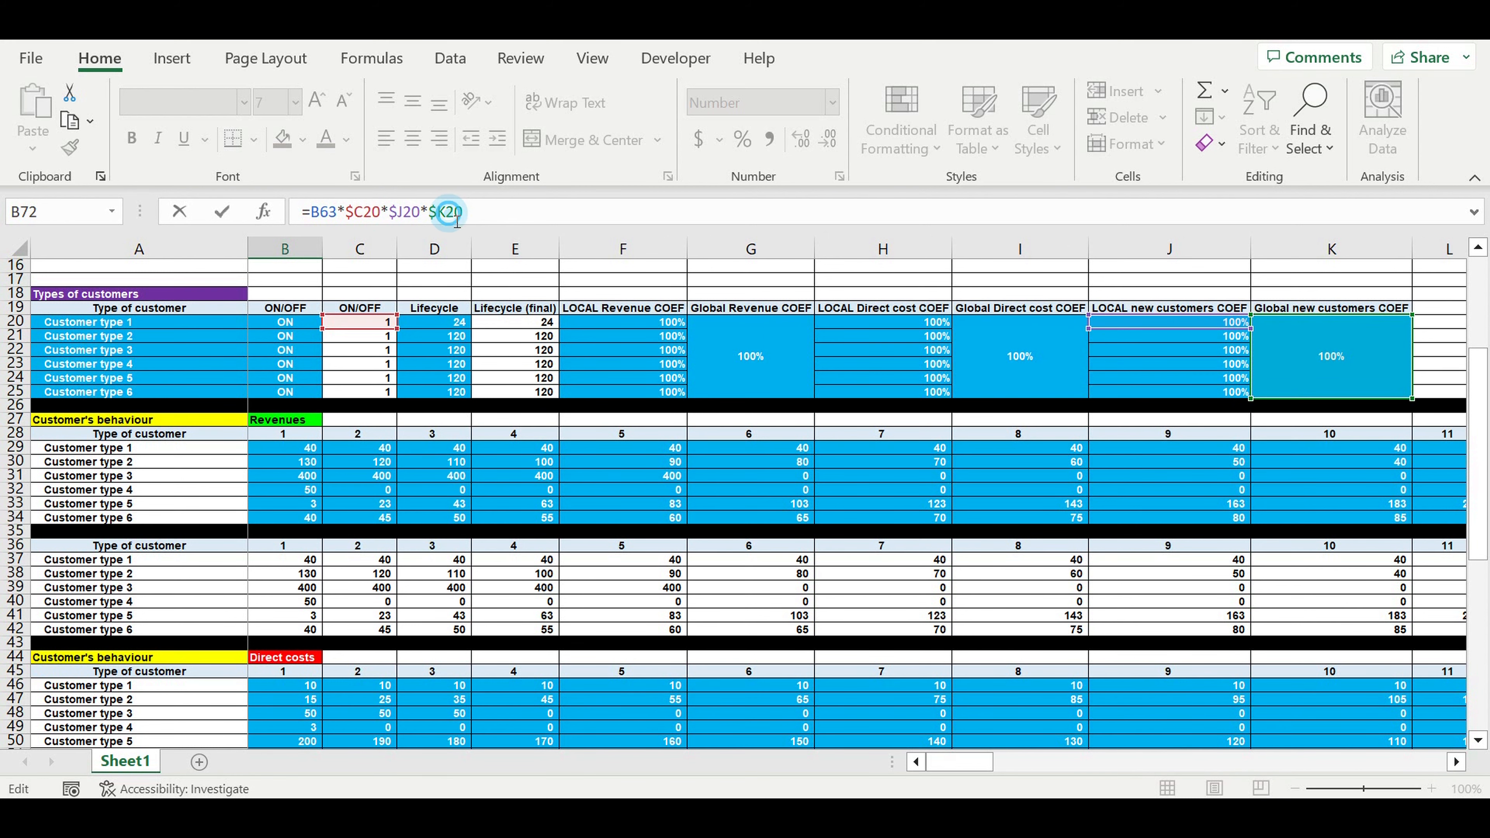
key(Return)
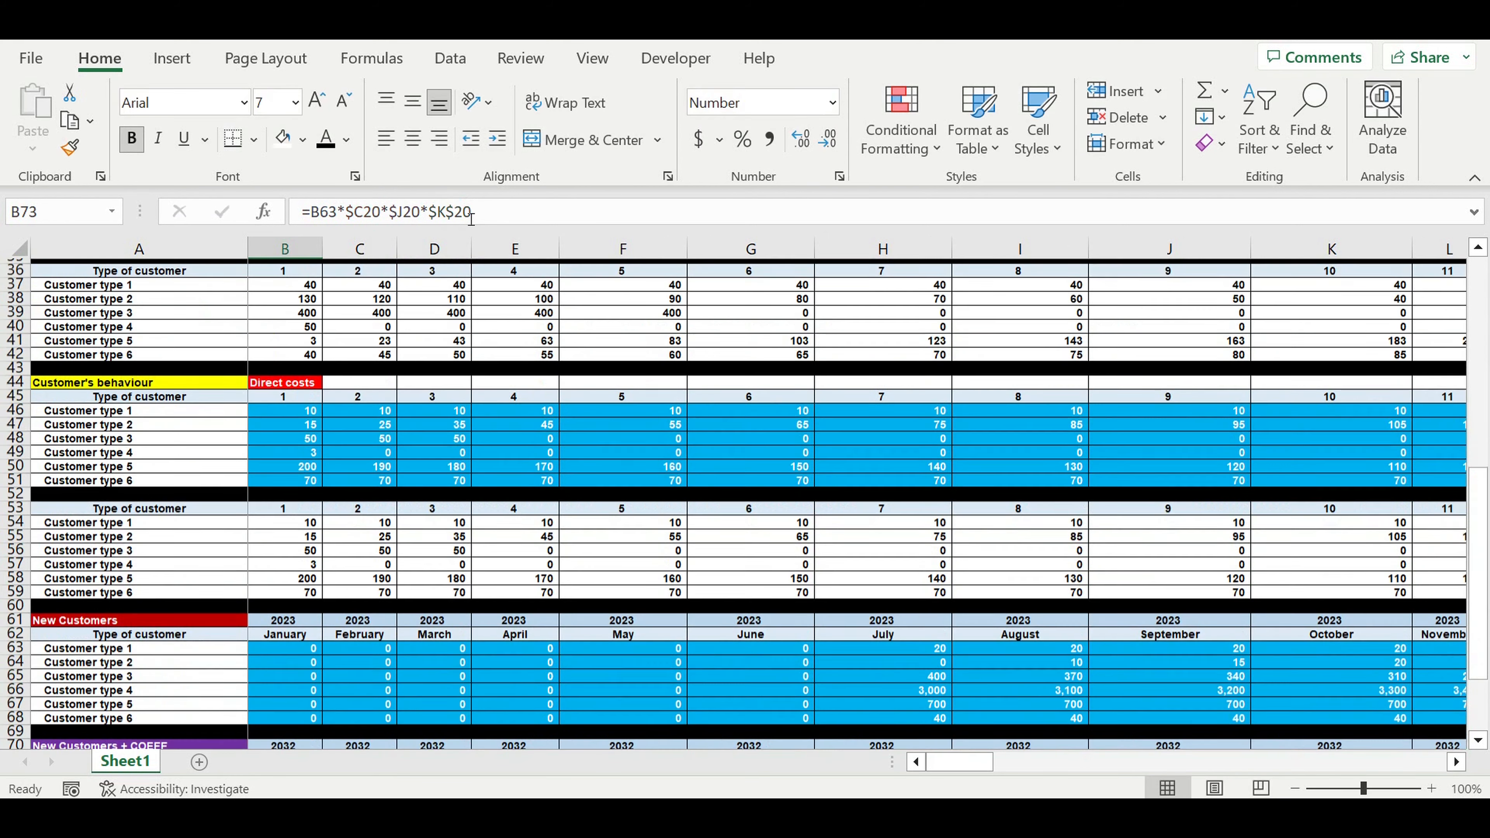
Copy the B72 formula across all months and down through Customer type 6 in the New Customers + COEFF table.
scroll(302, 482, down, 6)
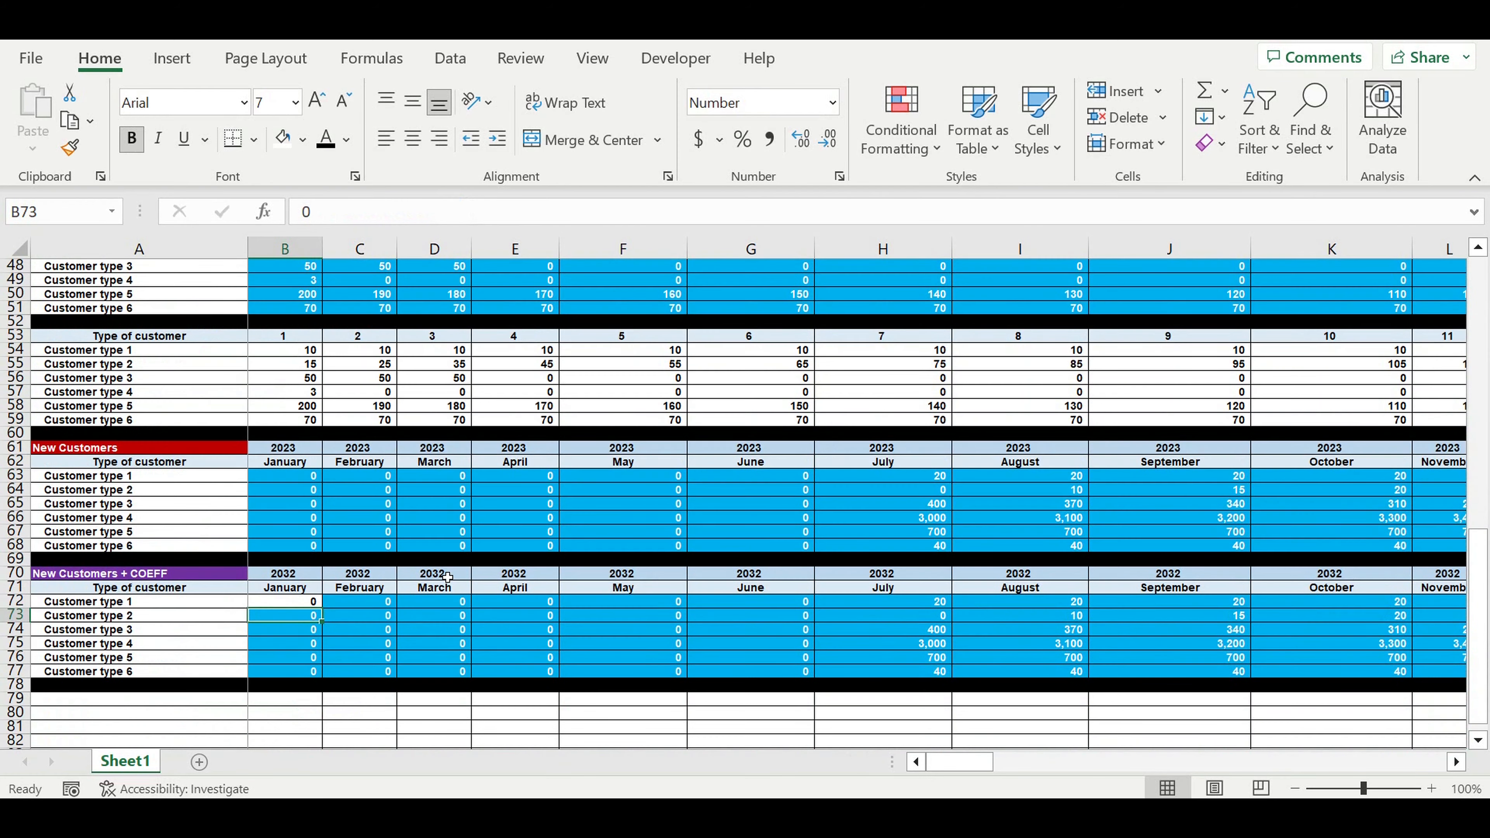
click(303, 481)
drag(322, 496, 1350, 532)
click(1299, 606)
drag(1408, 761, 775, 794)
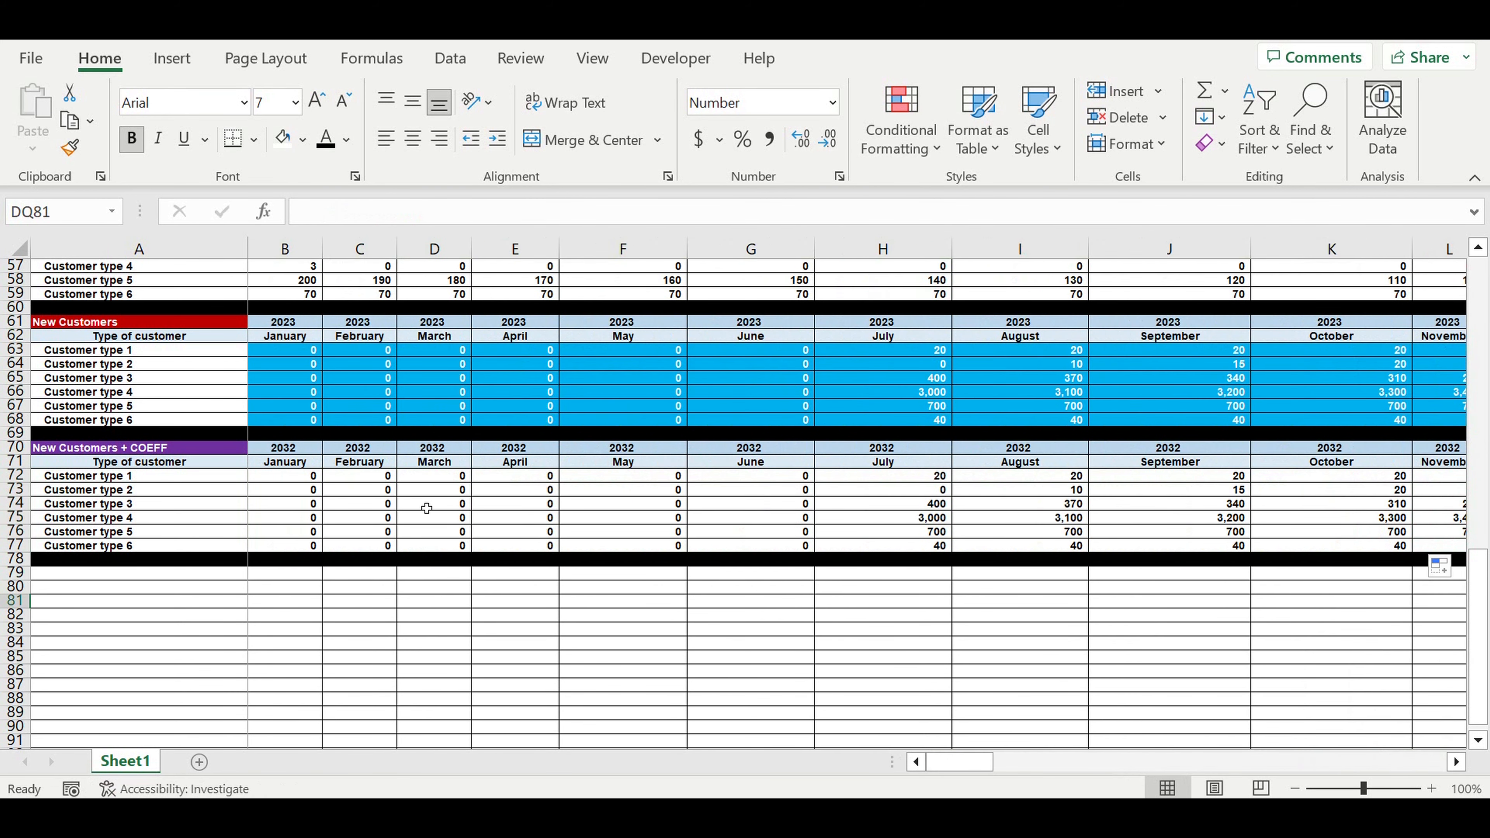
Link the first year header of the New Customers + COEFF table in B70 to the New Customers year with =B61.
click(275, 451)
text(=)
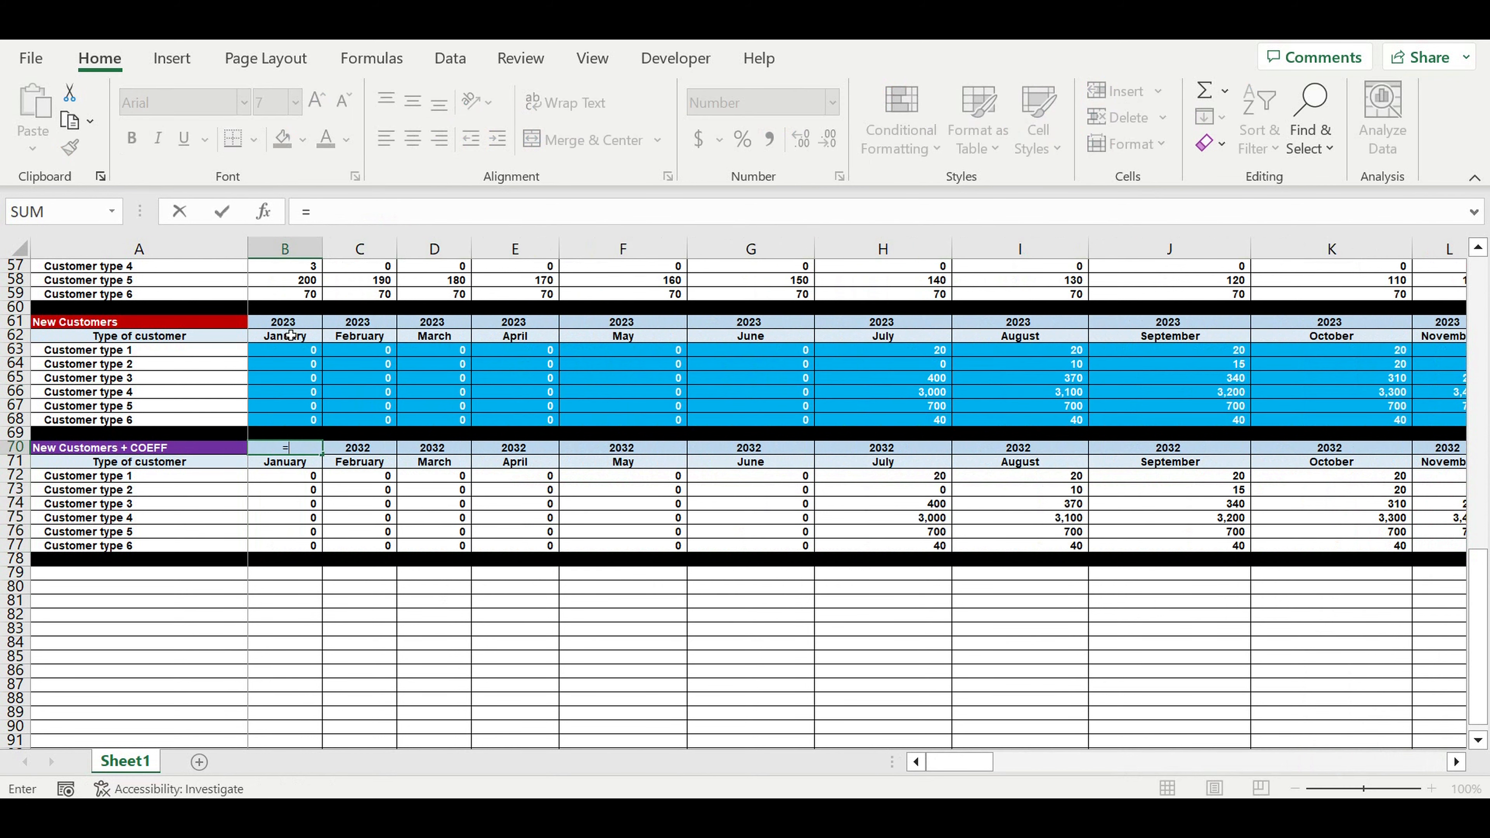
click(285, 326)
key(Return)
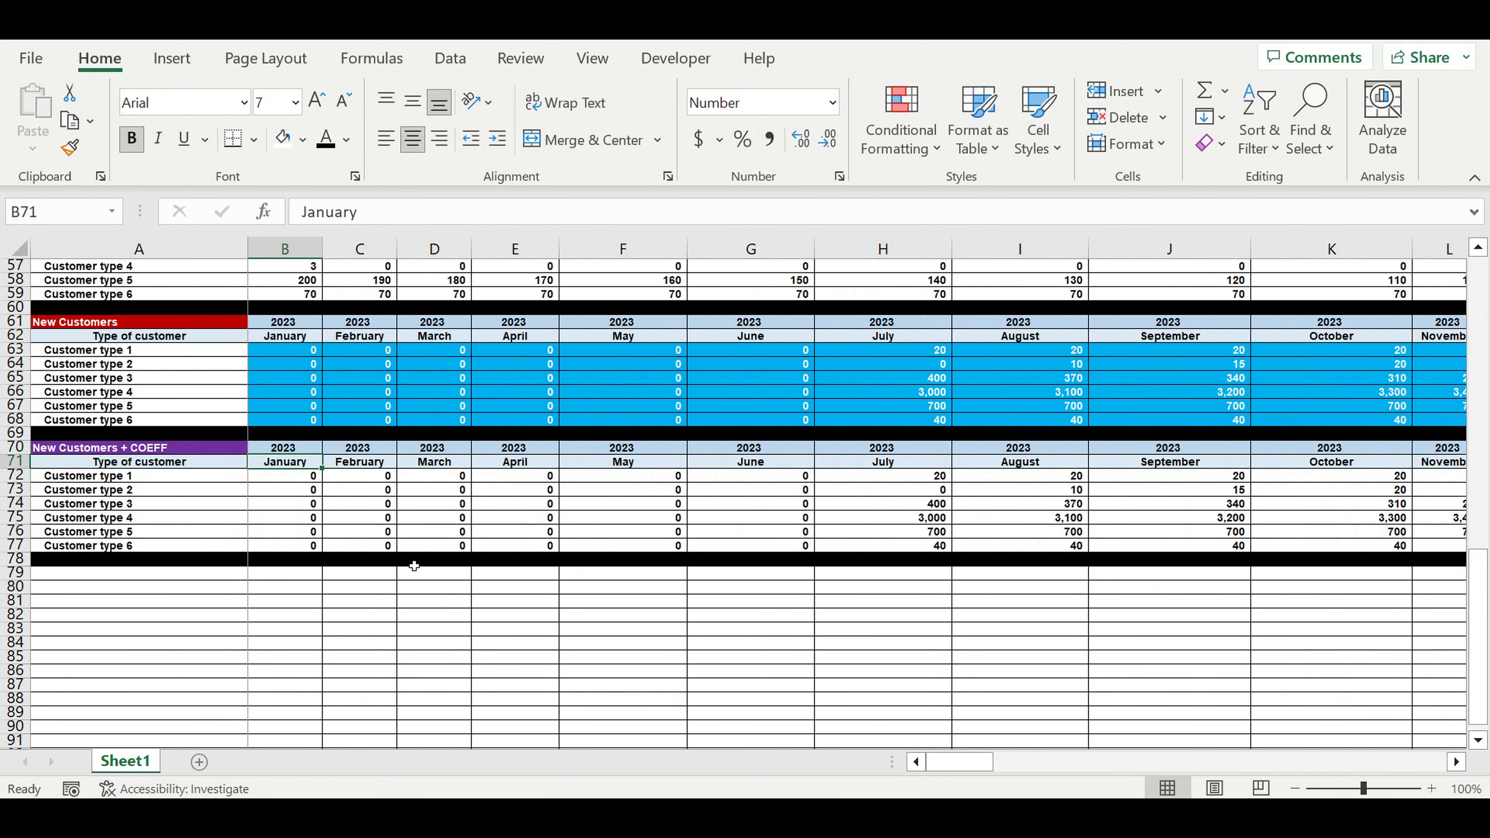
click(373, 617)
scroll(388, 571, up, 3)
scroll(391, 548, down, 1)
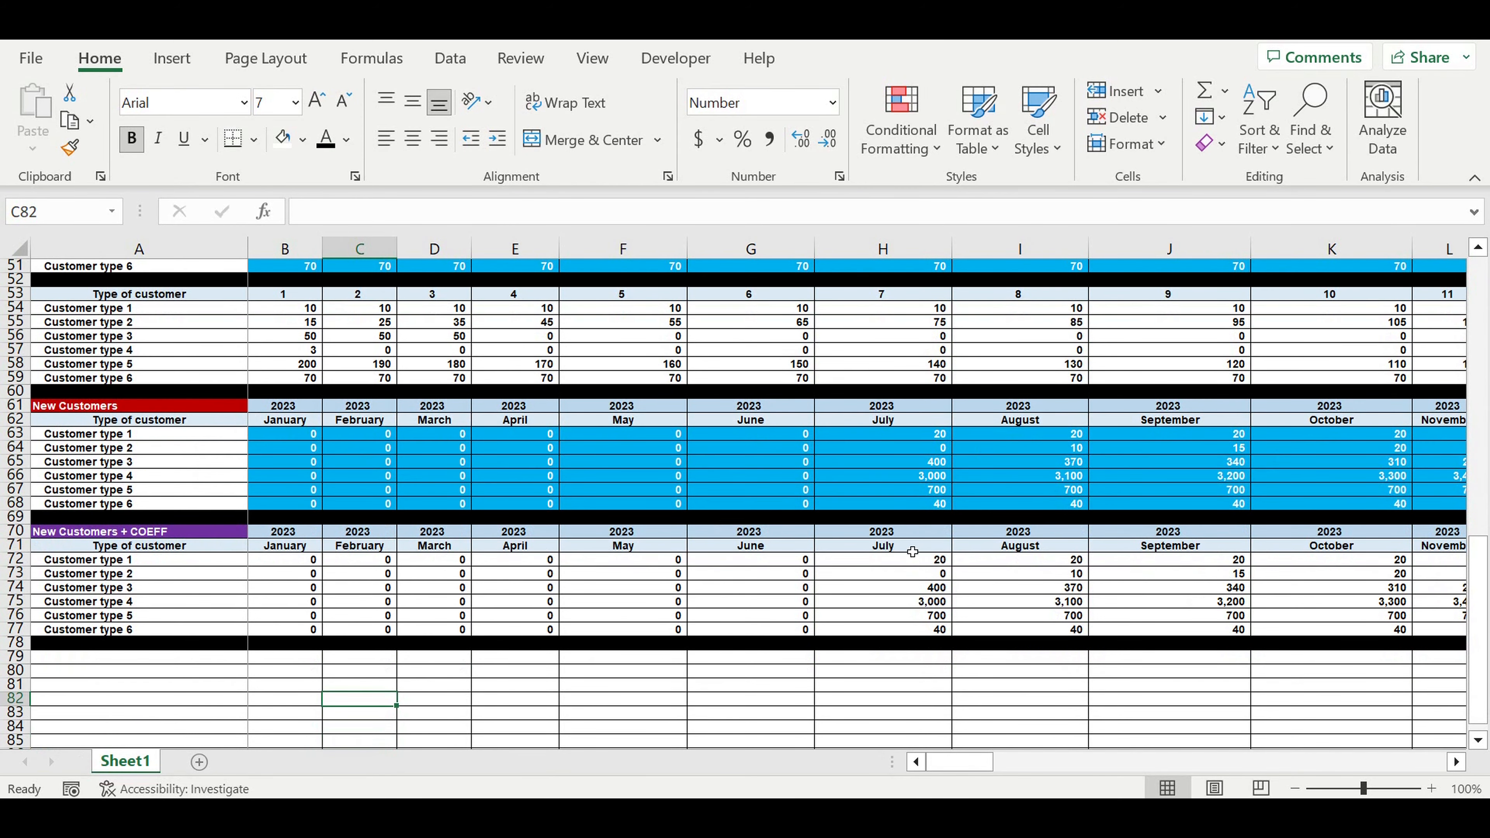
Test Customer type 1's local new customers coefficient by setting J20 to 130% and checking its July result in H72.
click(909, 566)
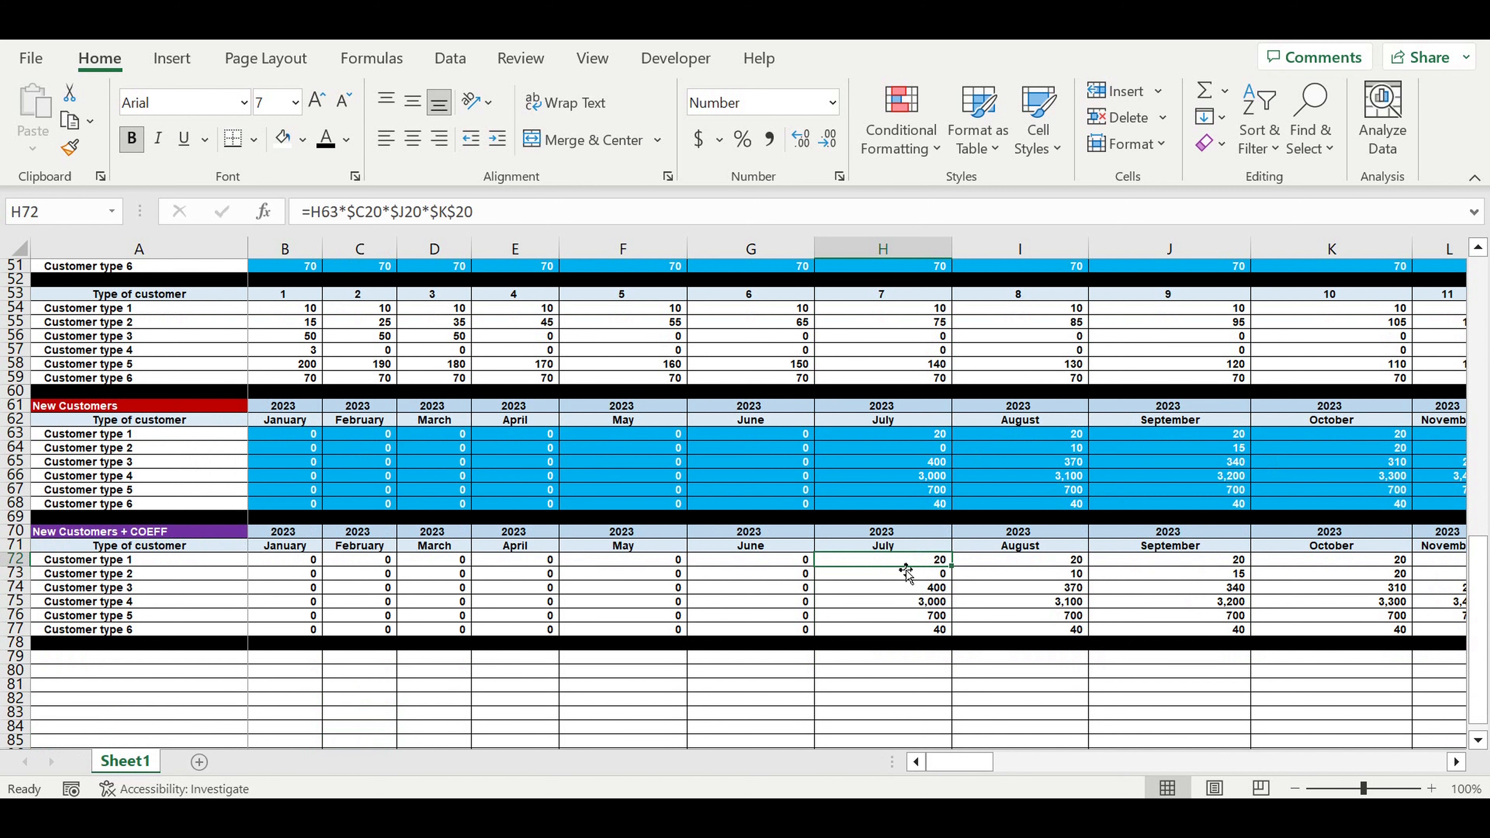
scroll(906, 573, up, 13)
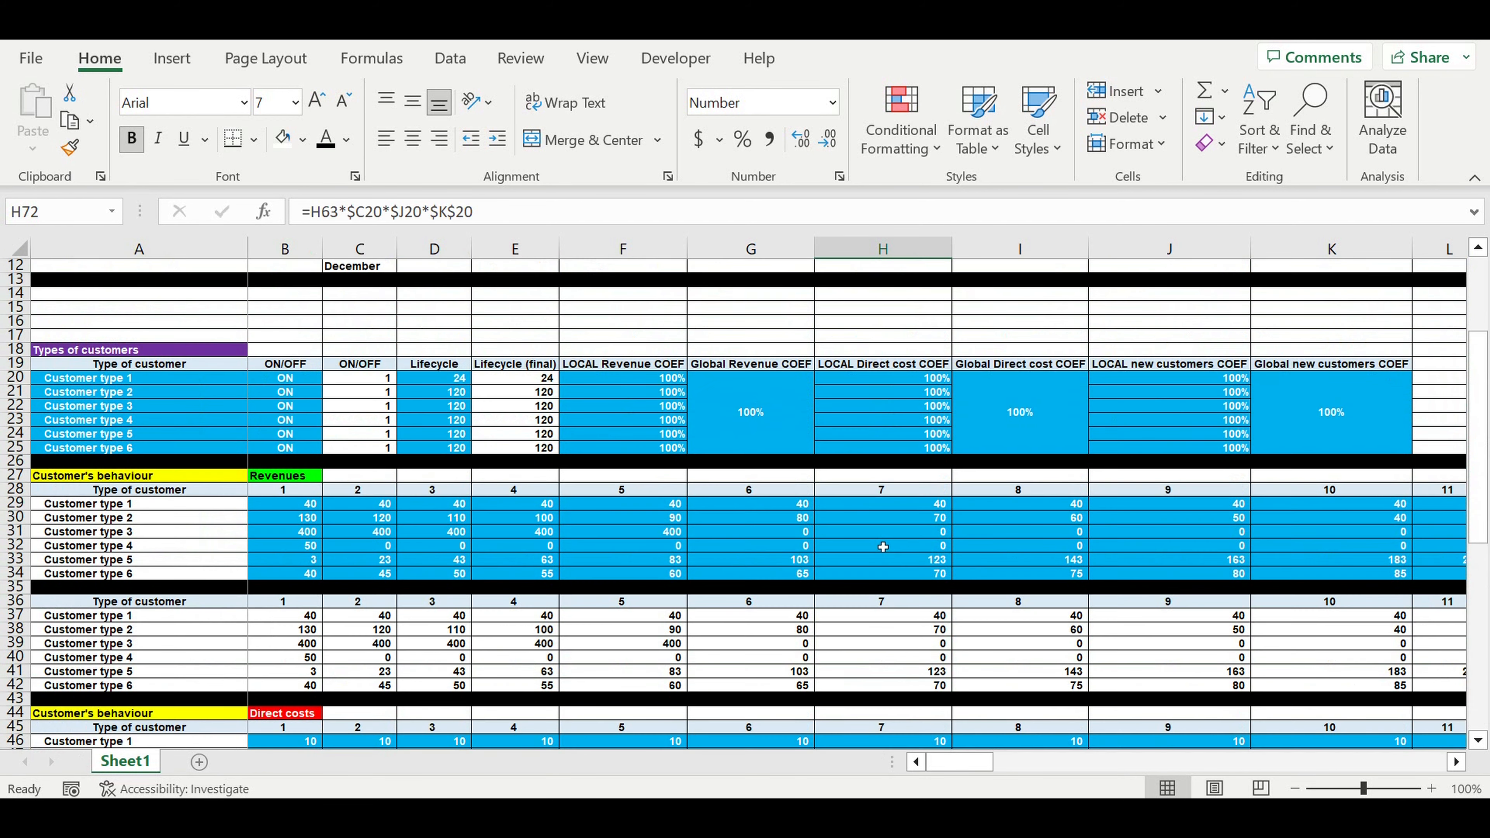
click(1197, 380)
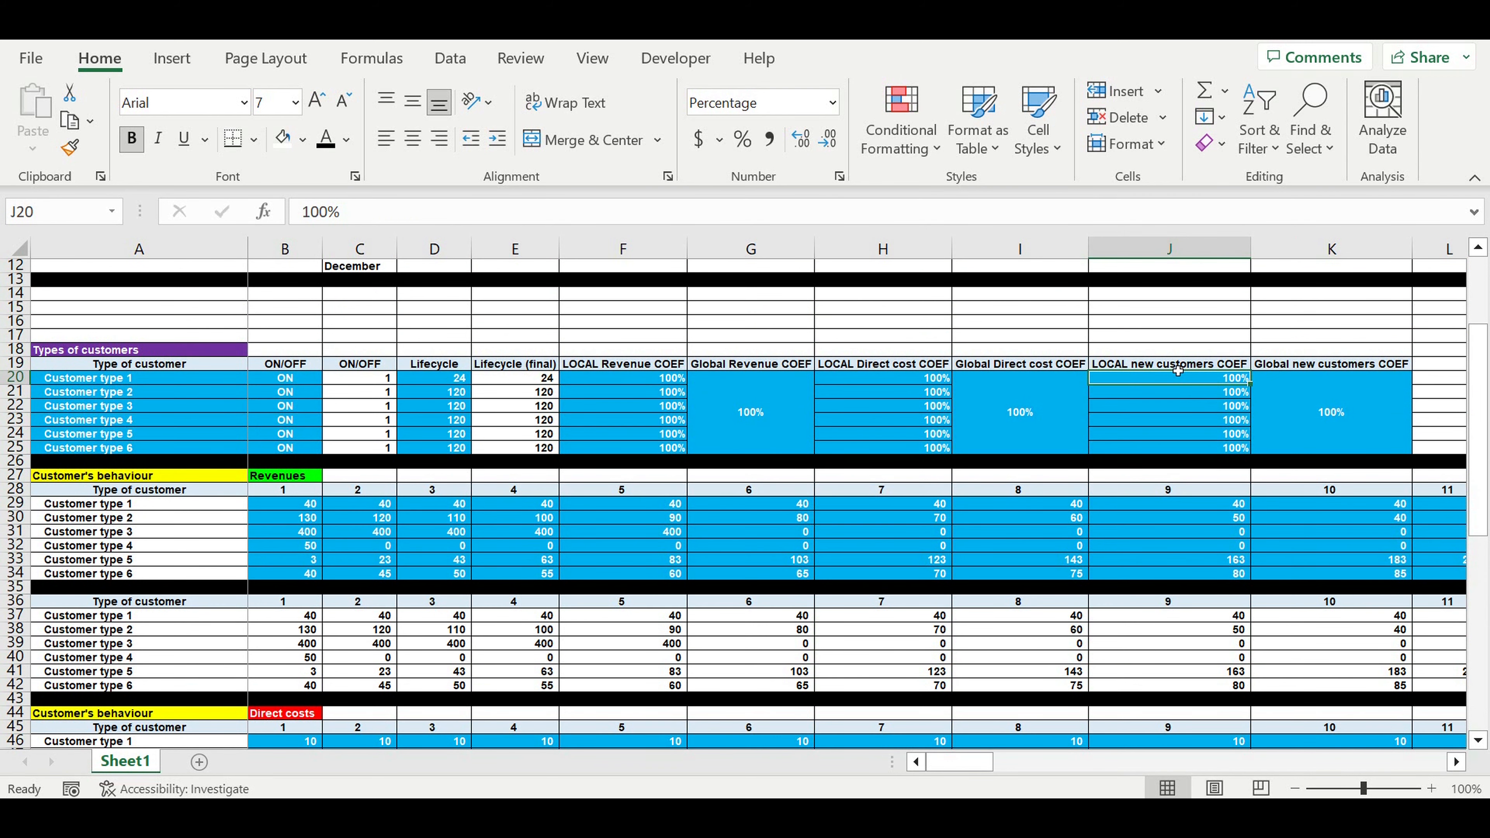
text(130)
key(Return)
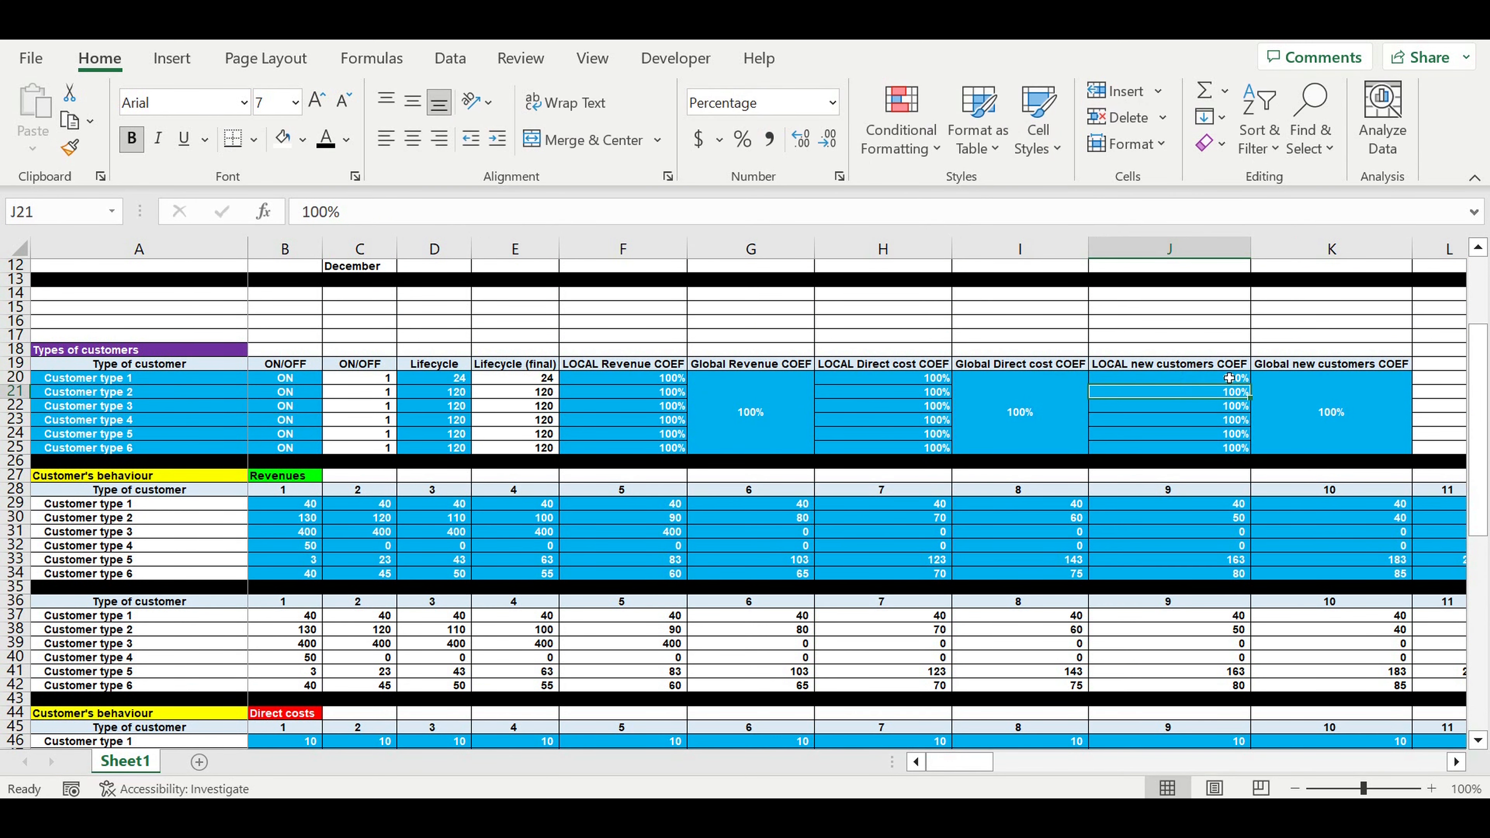
click(1218, 380)
scroll(1157, 496, down, 12)
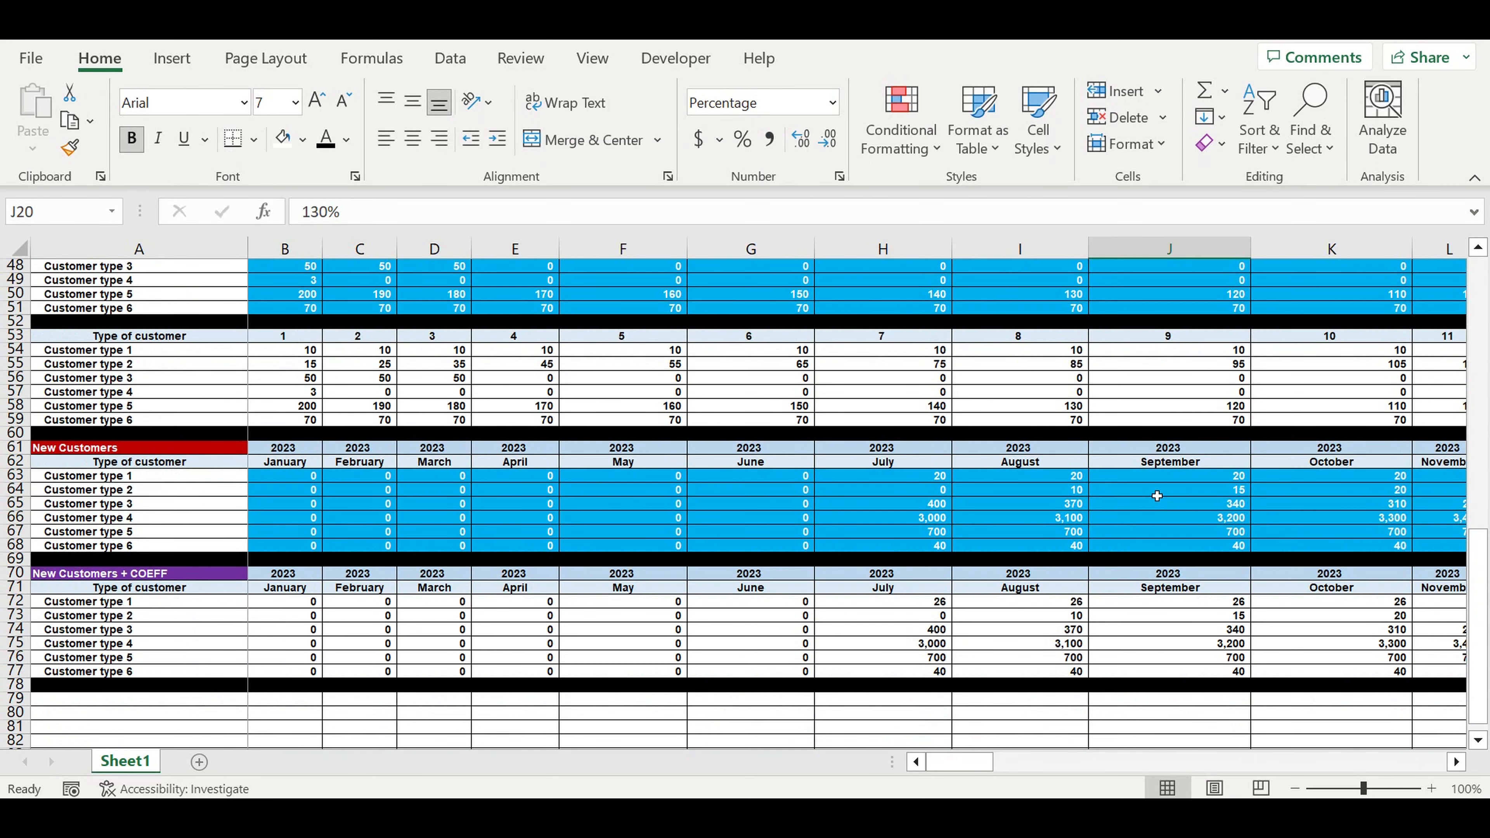
click(938, 602)
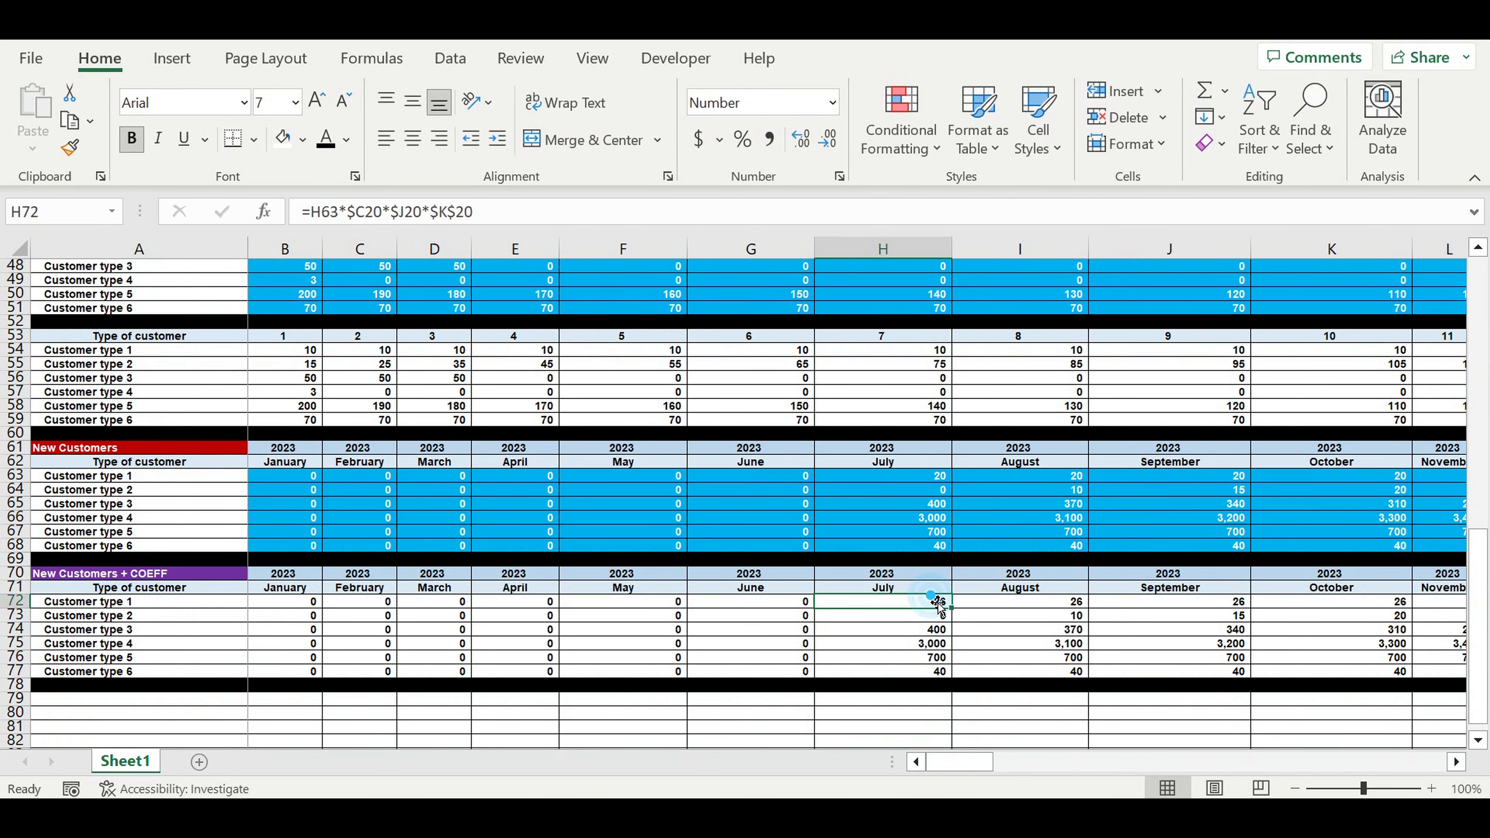
scroll(989, 550, up, 11)
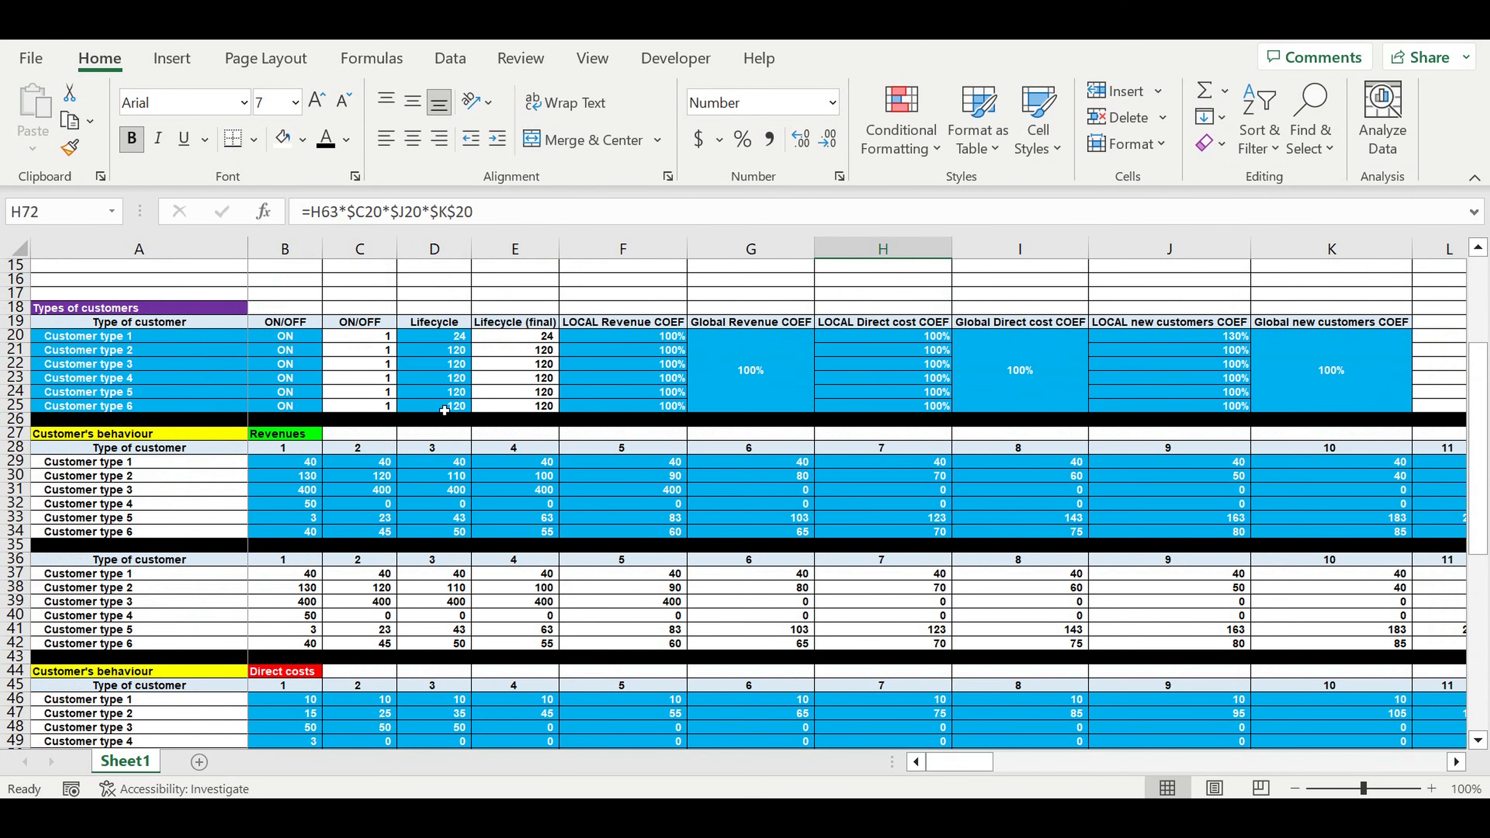
Switch Customer types 1 to 5 to OFF in B20:B24 of the Types of customers table.
click(284, 336)
click(329, 335)
click(321, 368)
drag(321, 343, 321, 393)
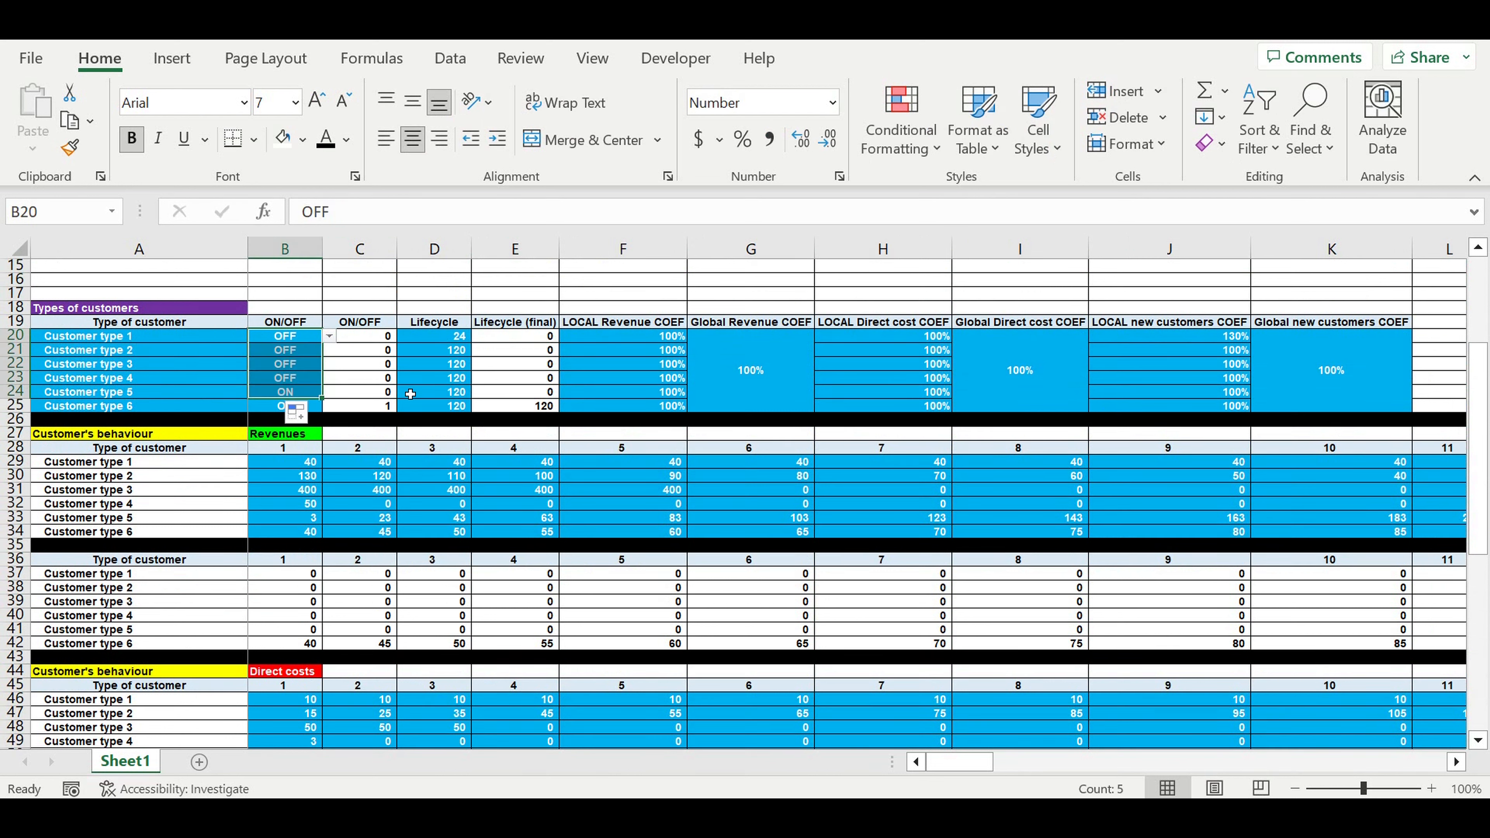
click(434, 391)
Check the monthly values of Customer types 1 to 5 against Customer type 6 in the New Customers + COEFF table.
scroll(540, 454, down, 15)
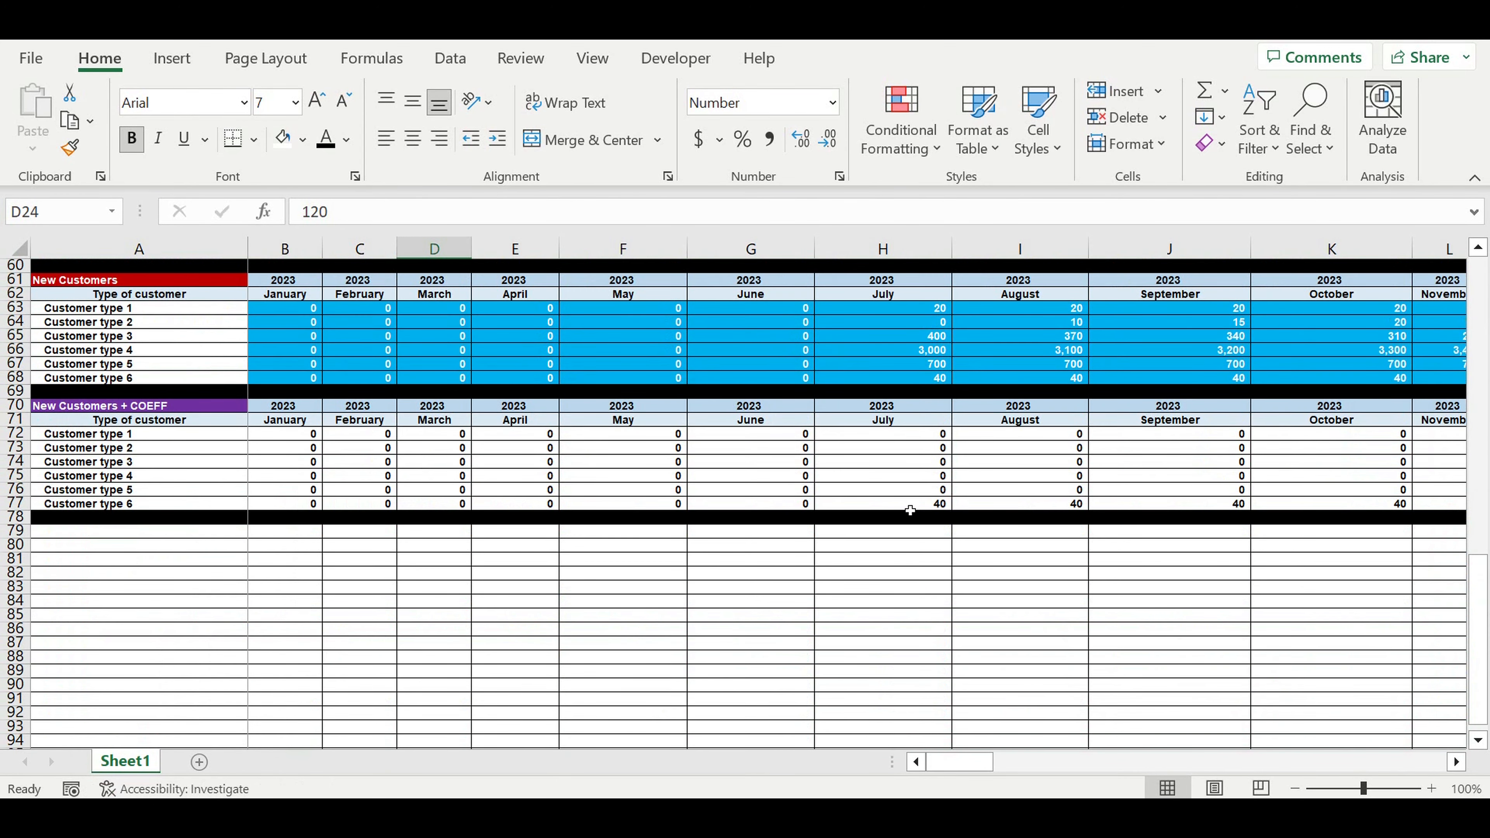
drag(910, 511, 1444, 476)
click(1139, 434)
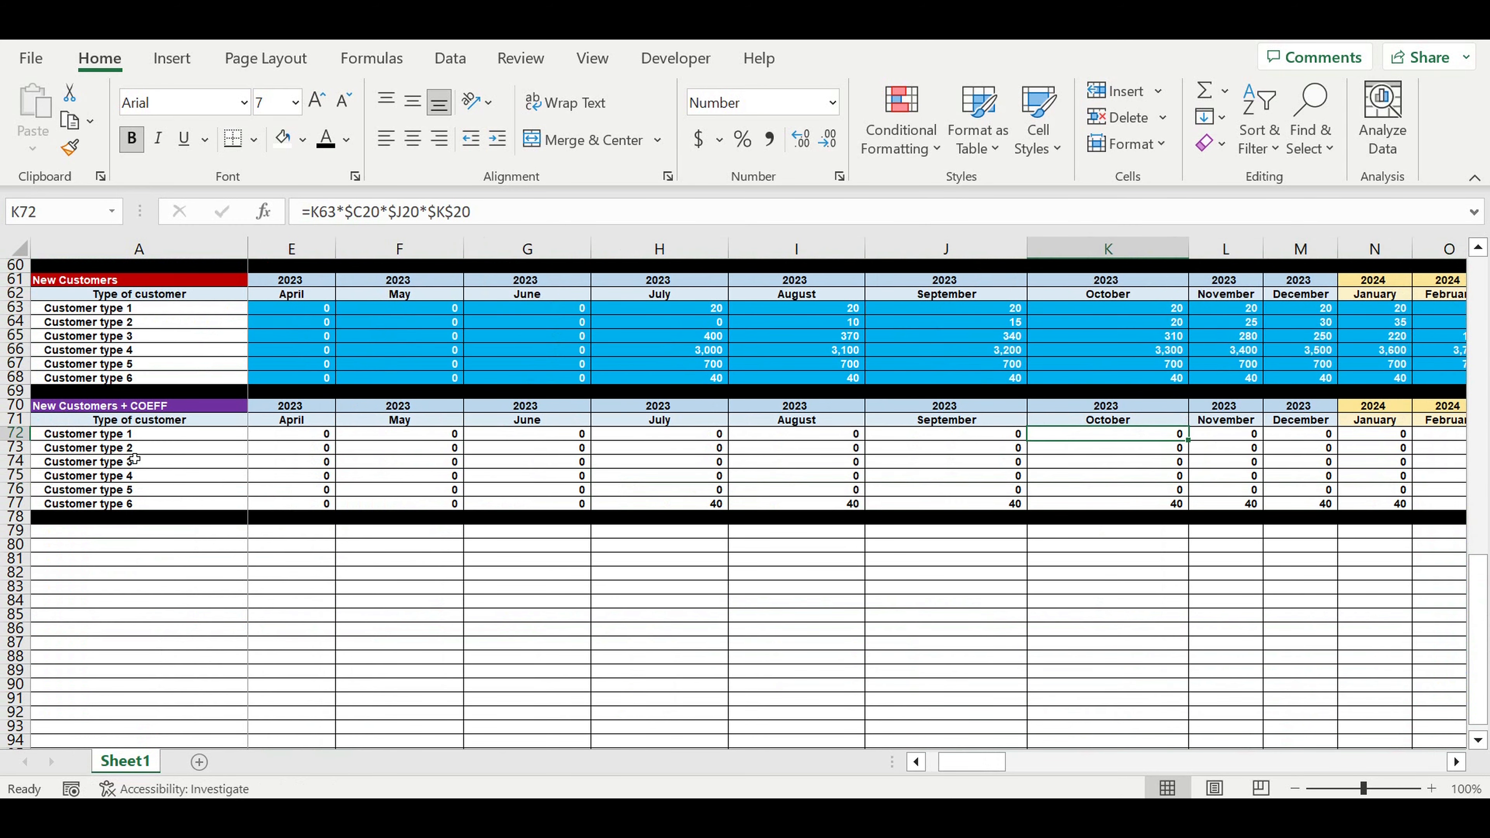
click(120, 434)
drag(126, 457, 128, 491)
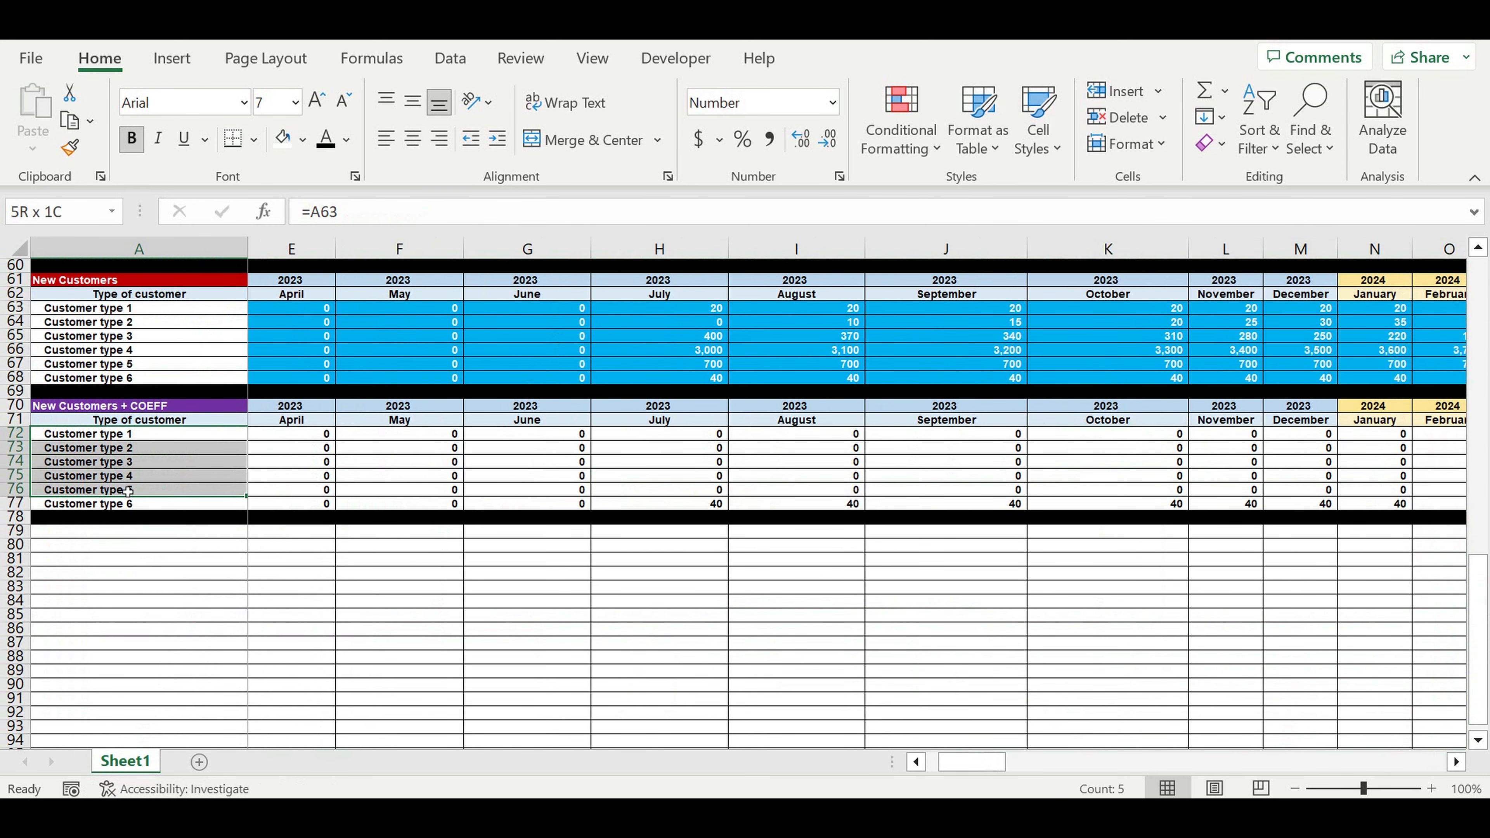
drag(1143, 435, 1149, 491)
click(1161, 505)
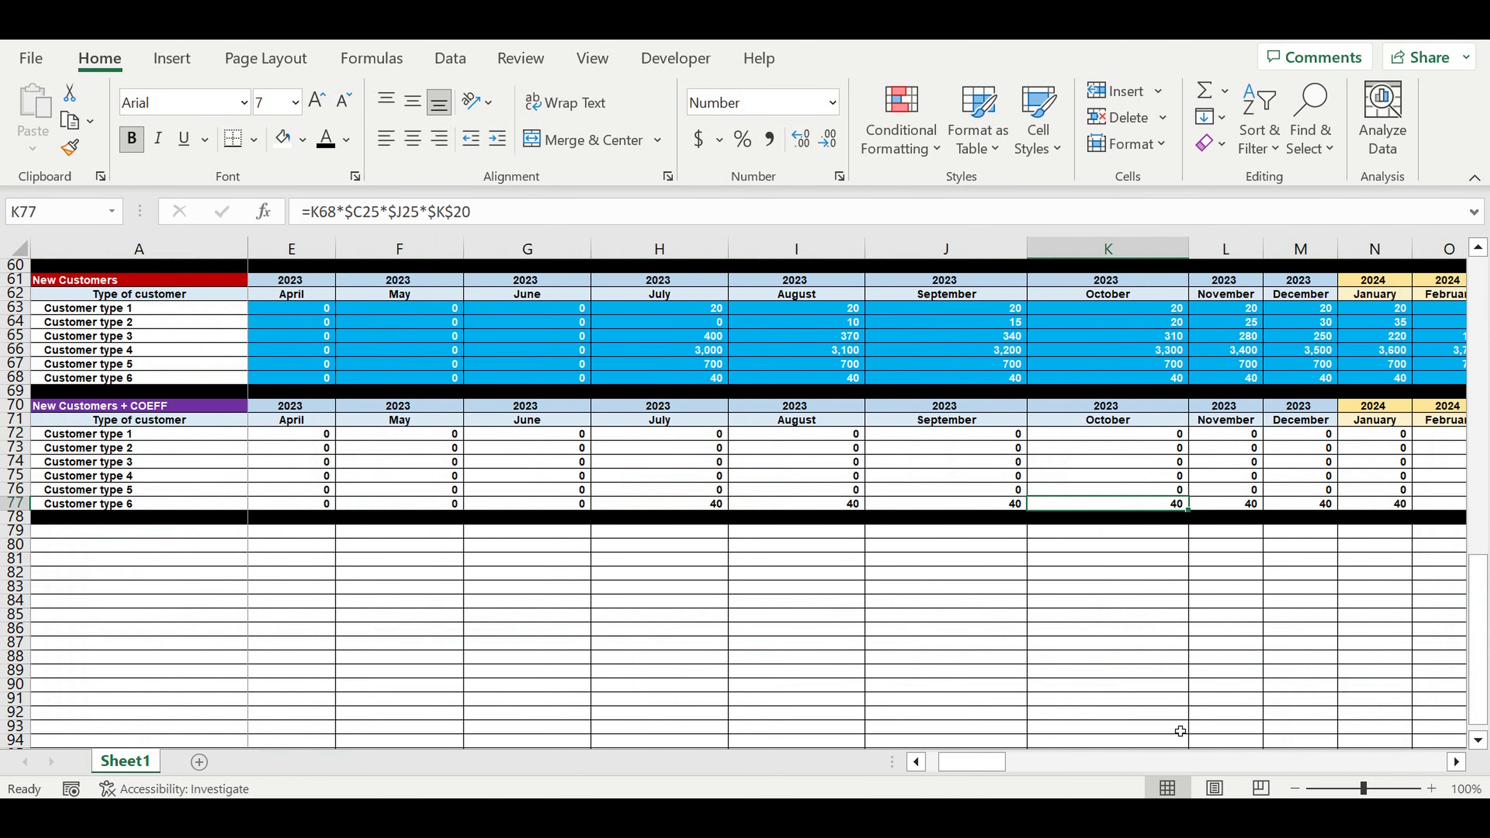
drag(962, 762, 905, 682)
scroll(906, 646, up, 2)
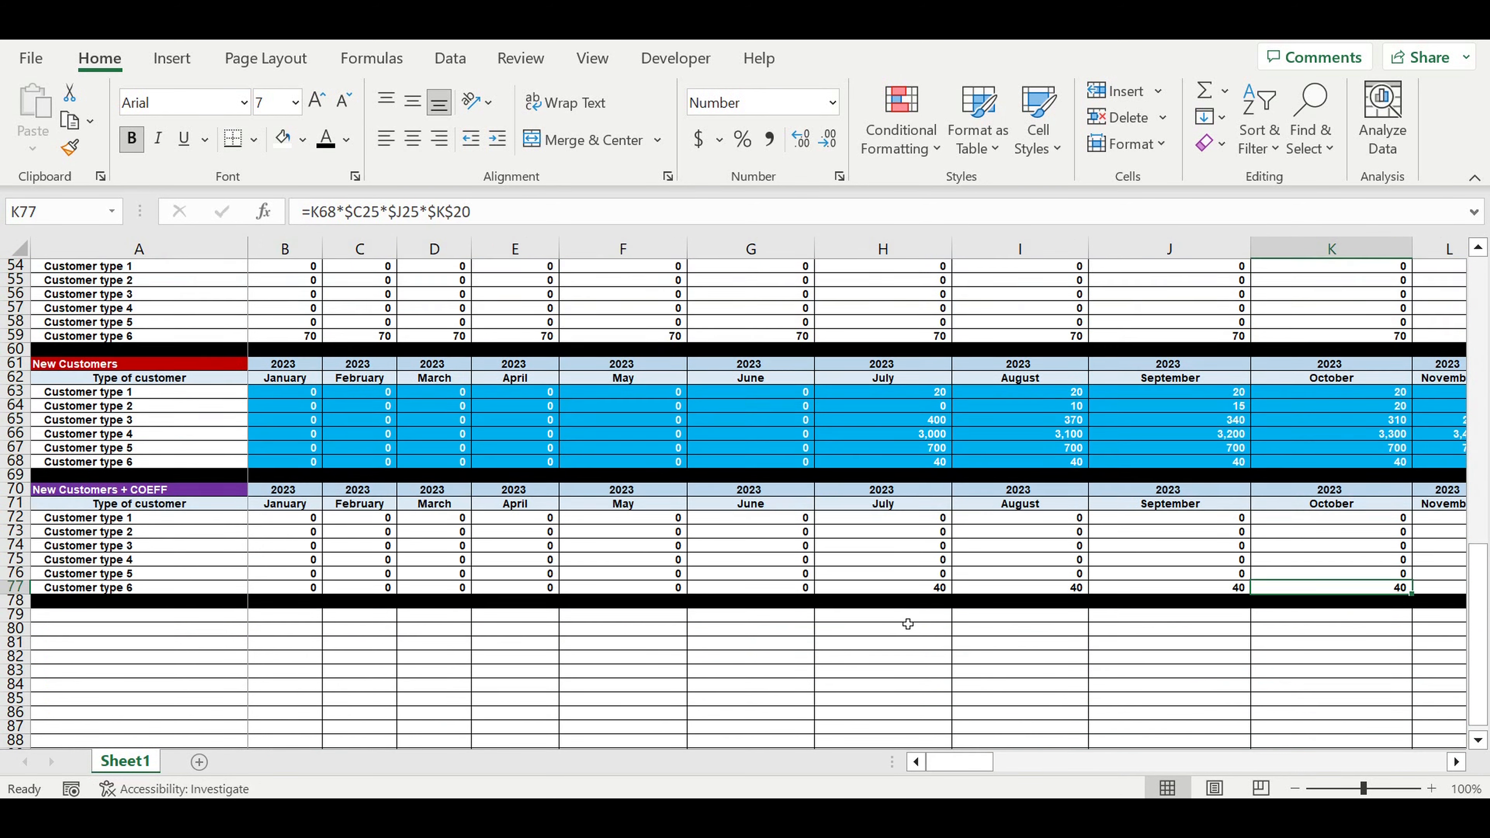
Switch Customer types 1 to 5 back to ON in B20:B24.
scroll(918, 611, up, 7)
scroll(230, 538, up, 9)
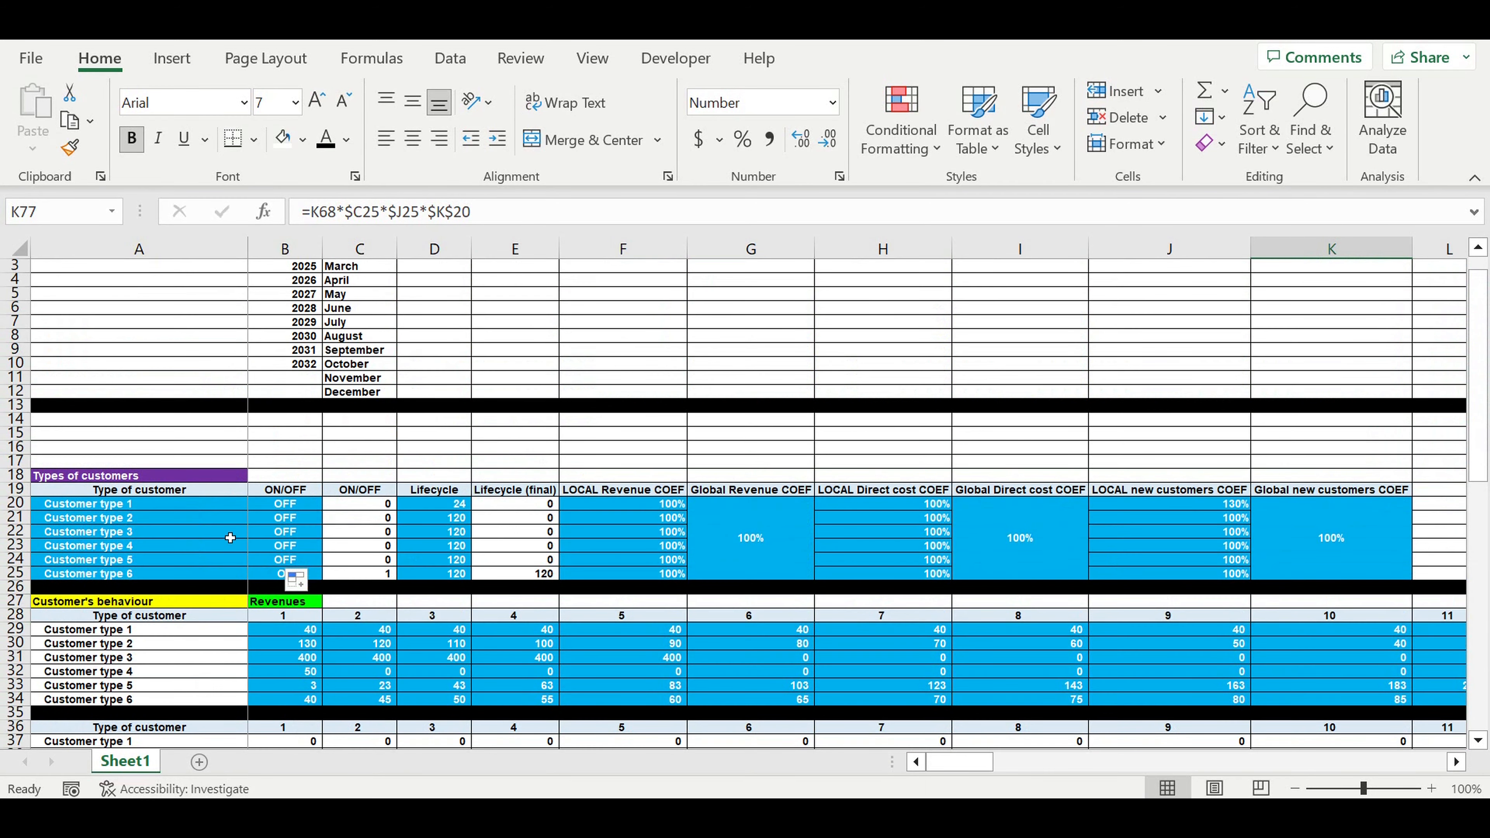
click(286, 504)
click(329, 504)
click(311, 522)
drag(321, 510, 323, 562)
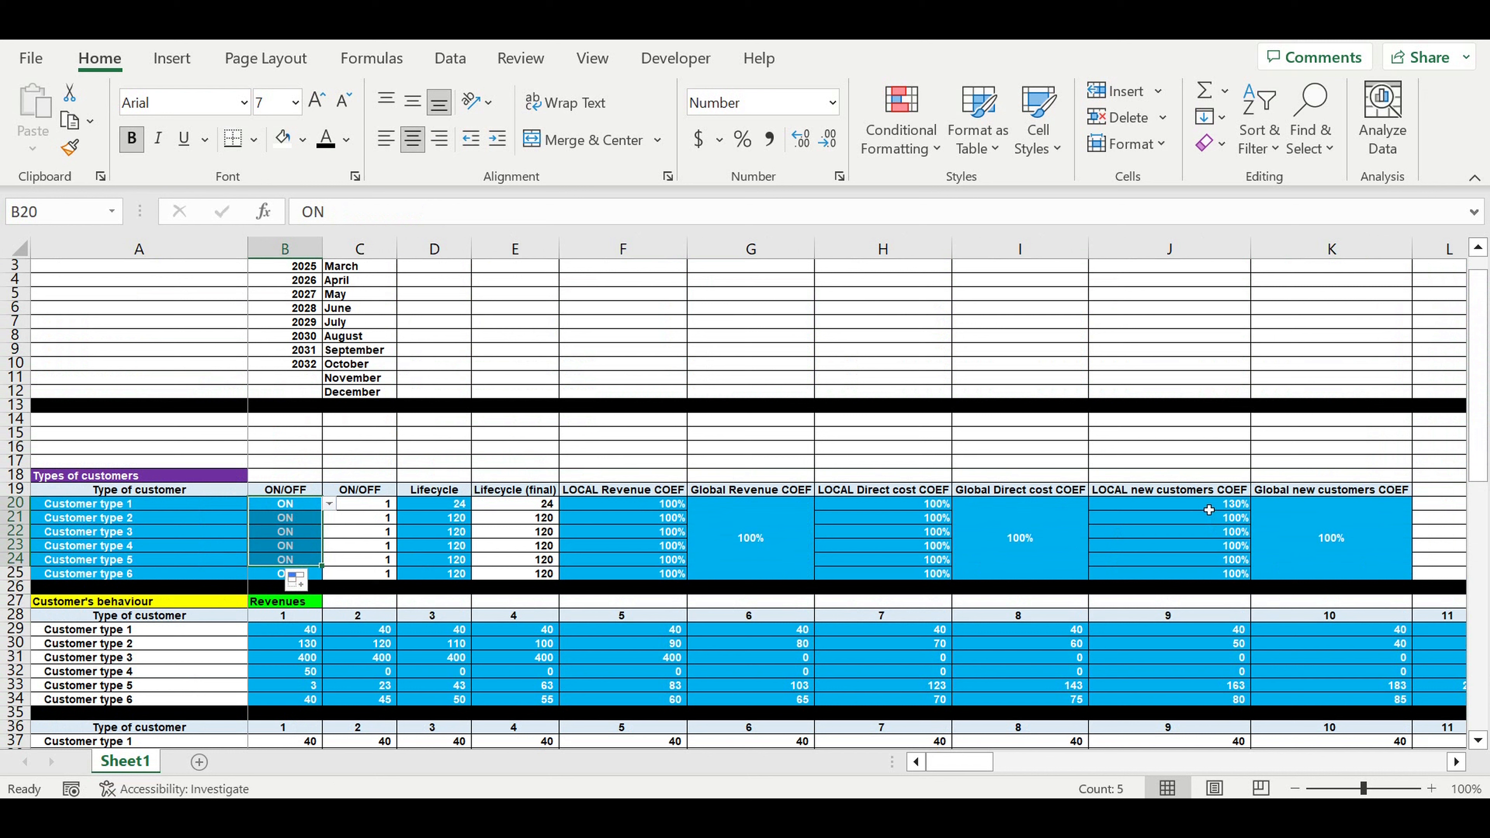
Set the global new customers coefficient in K20 to 50% and Customer type 1's local coefficient in J20 to 10%.
click(1316, 533)
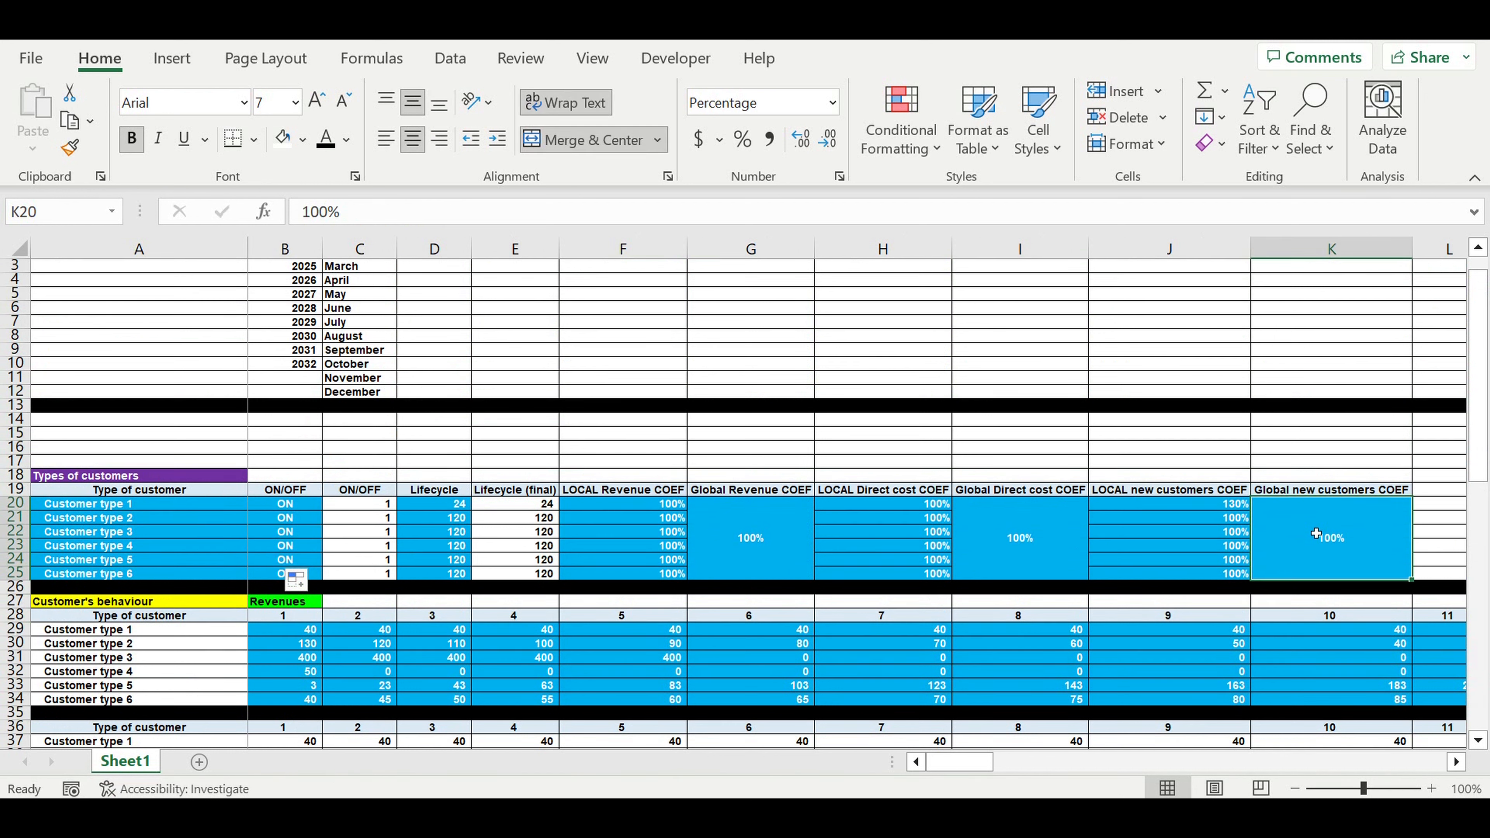
click(1360, 526)
text(50)
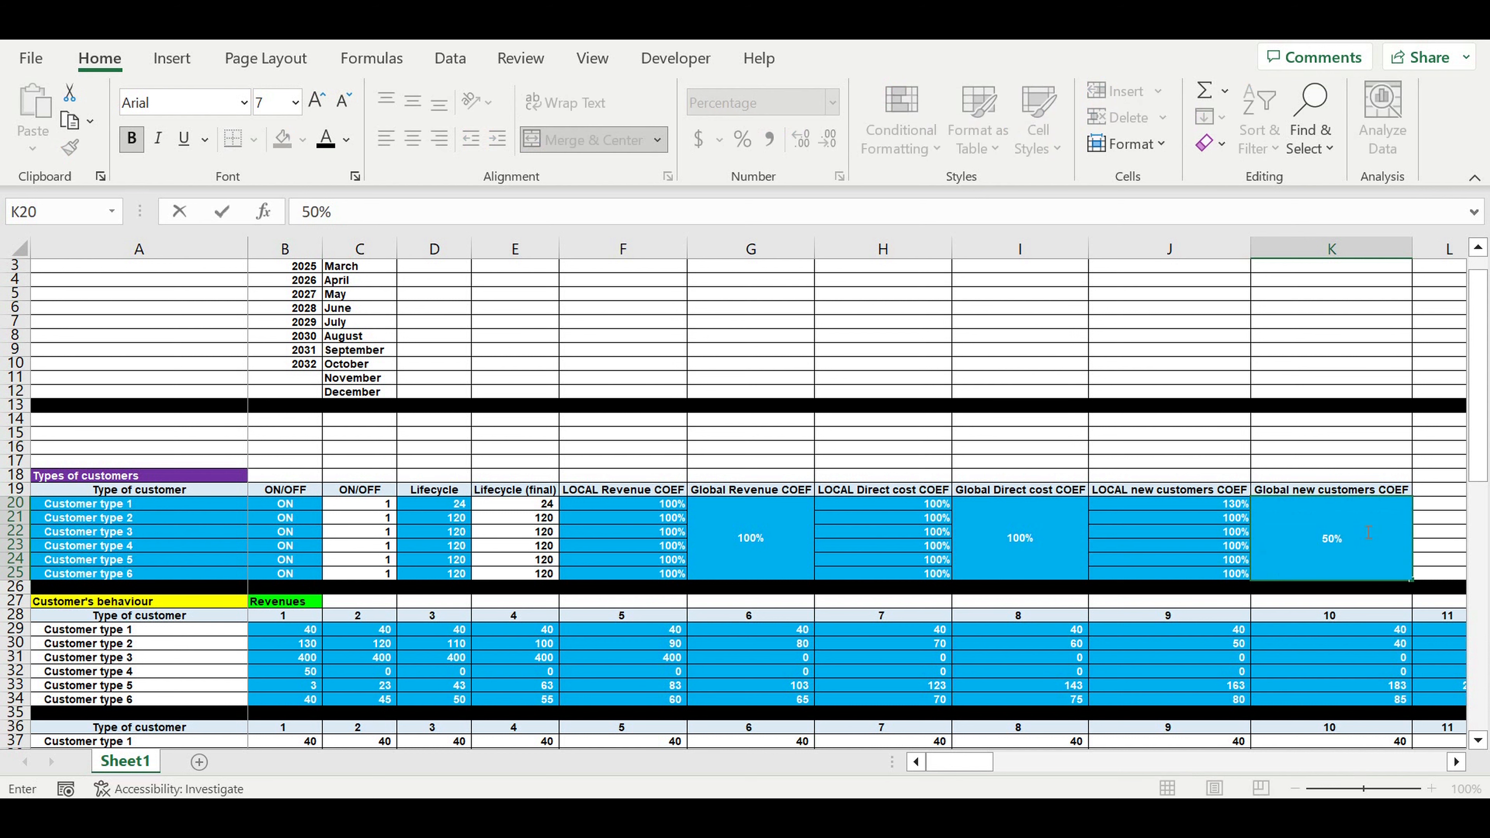
key(Return)
click(1234, 508)
text(10)
key(Return)
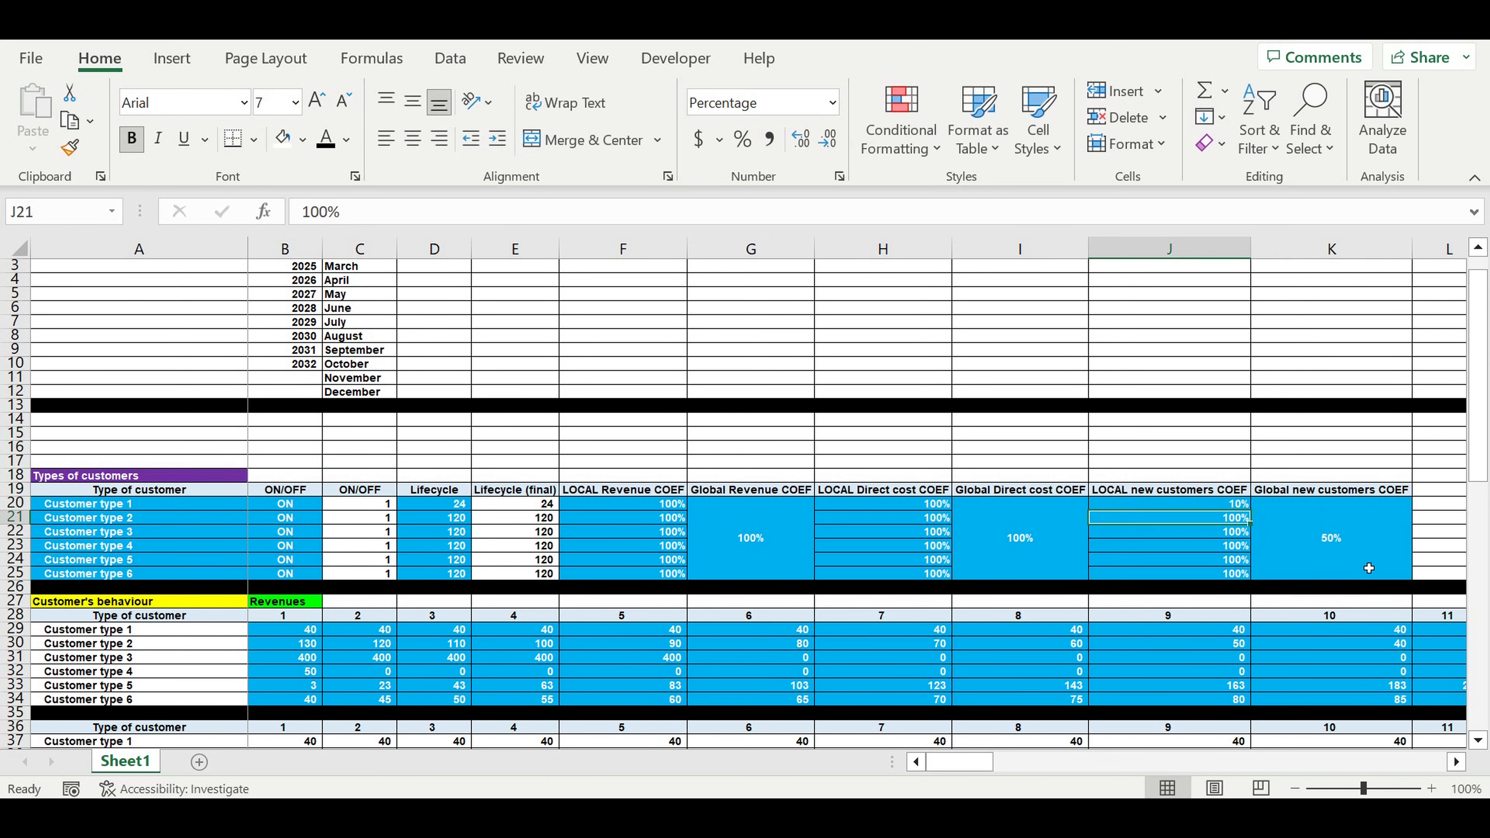
Set Customer type 1's local new customers coefficient in J20 to 100% and check the New Customers + COEFF values.
click(1317, 561)
click(1194, 505)
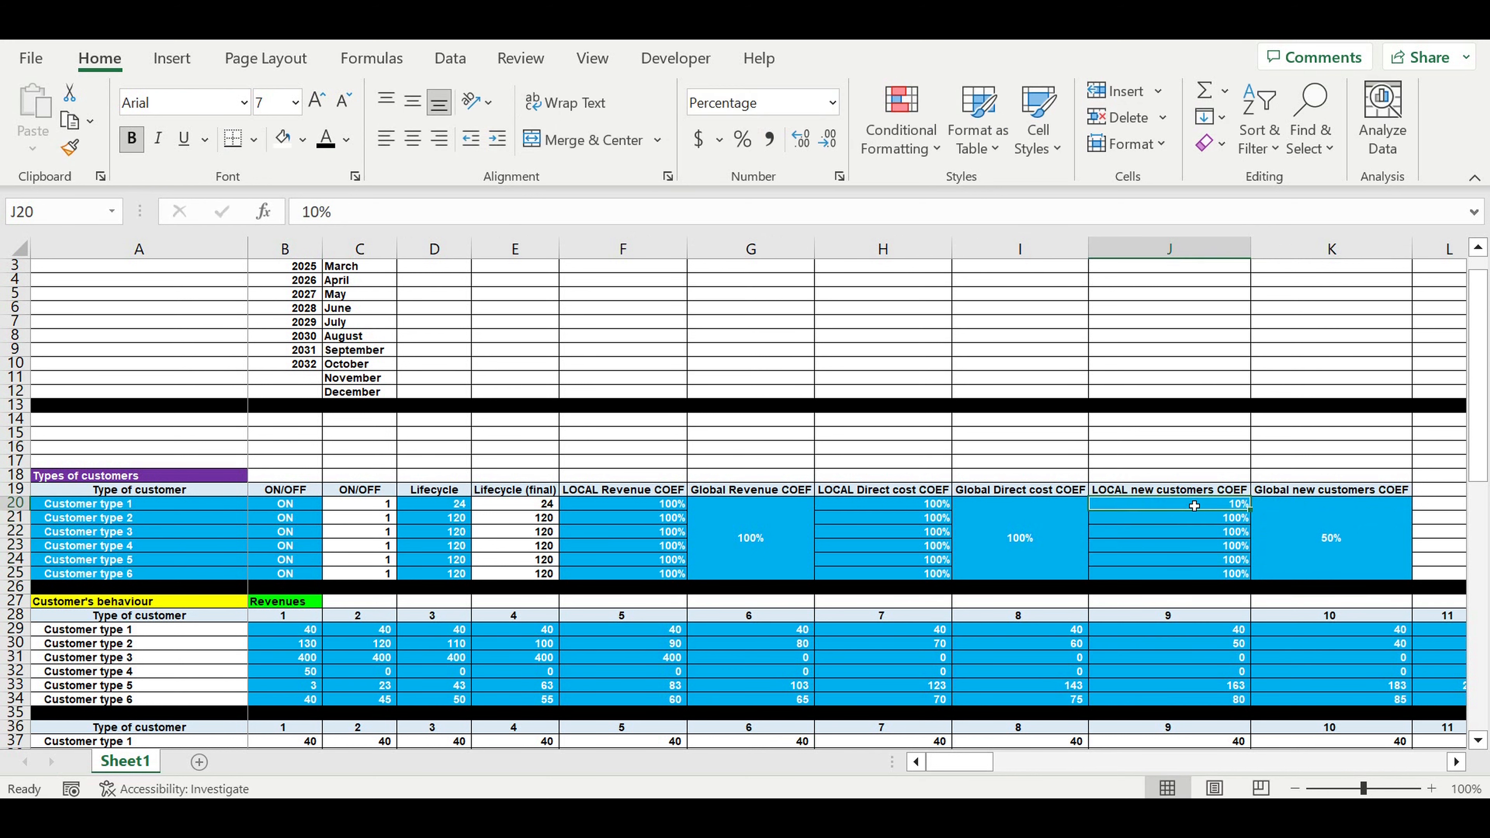
text(100)
key(Return)
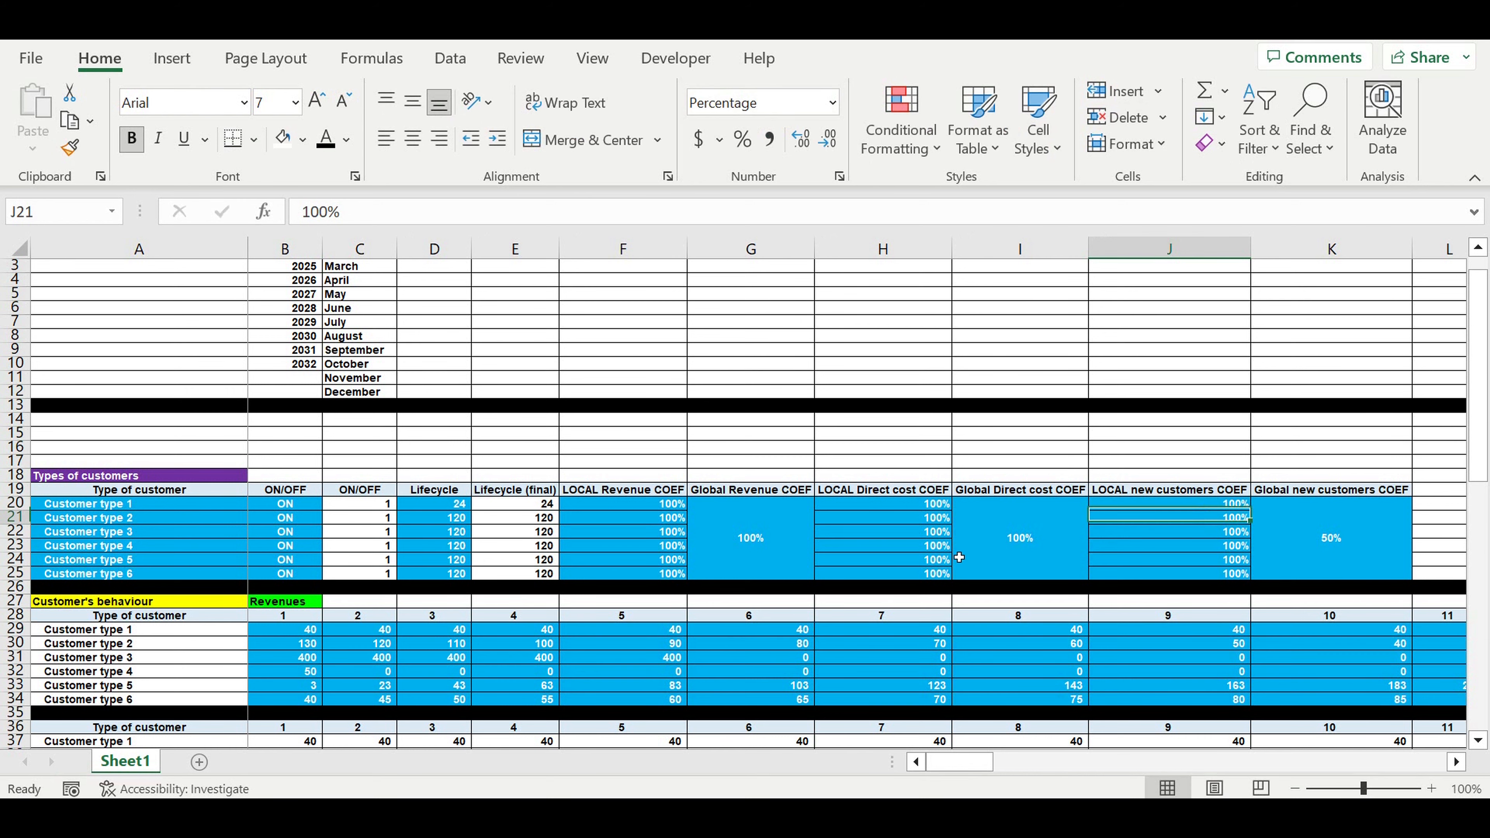
scroll(971, 583, down, 13)
scroll(971, 583, down, 5)
drag(917, 480, 1131, 542)
drag(1480, 627, 1479, 617)
Reset the global new customers coefficient in K20 to 100%.
click(1350, 611)
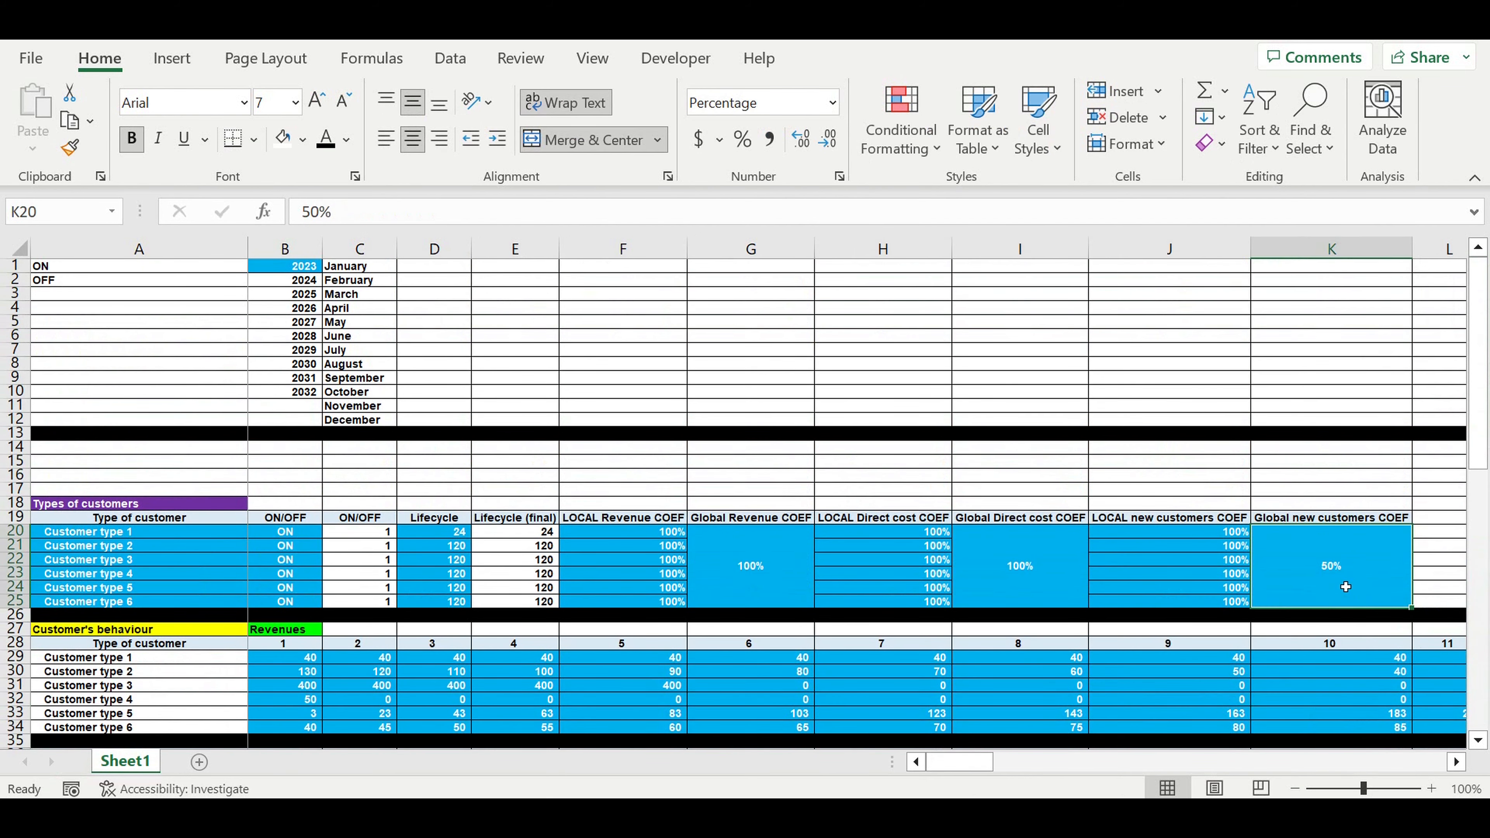
text(1)
text(00)
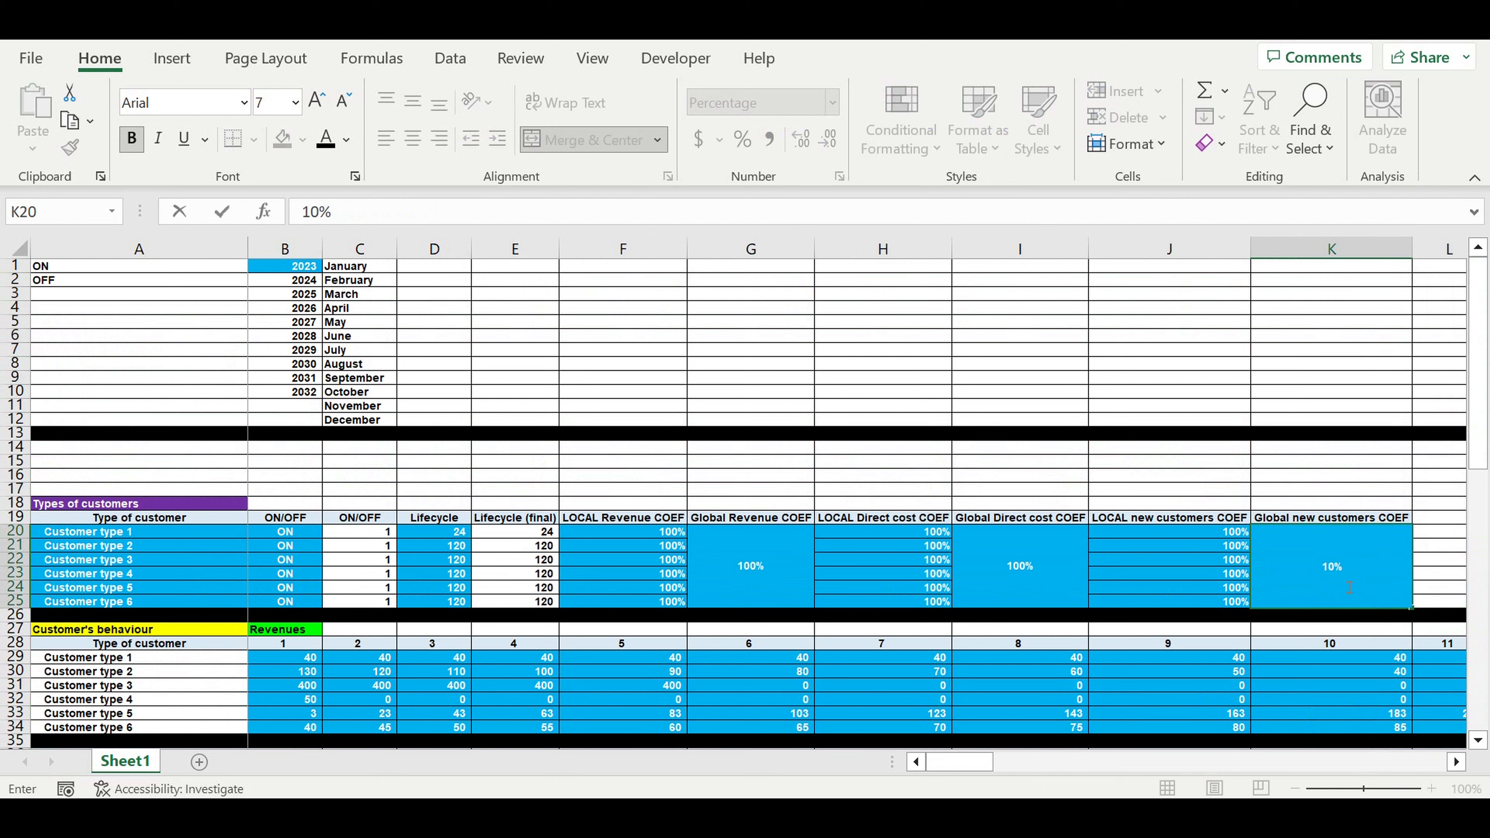
key(Return)
click(1185, 580)
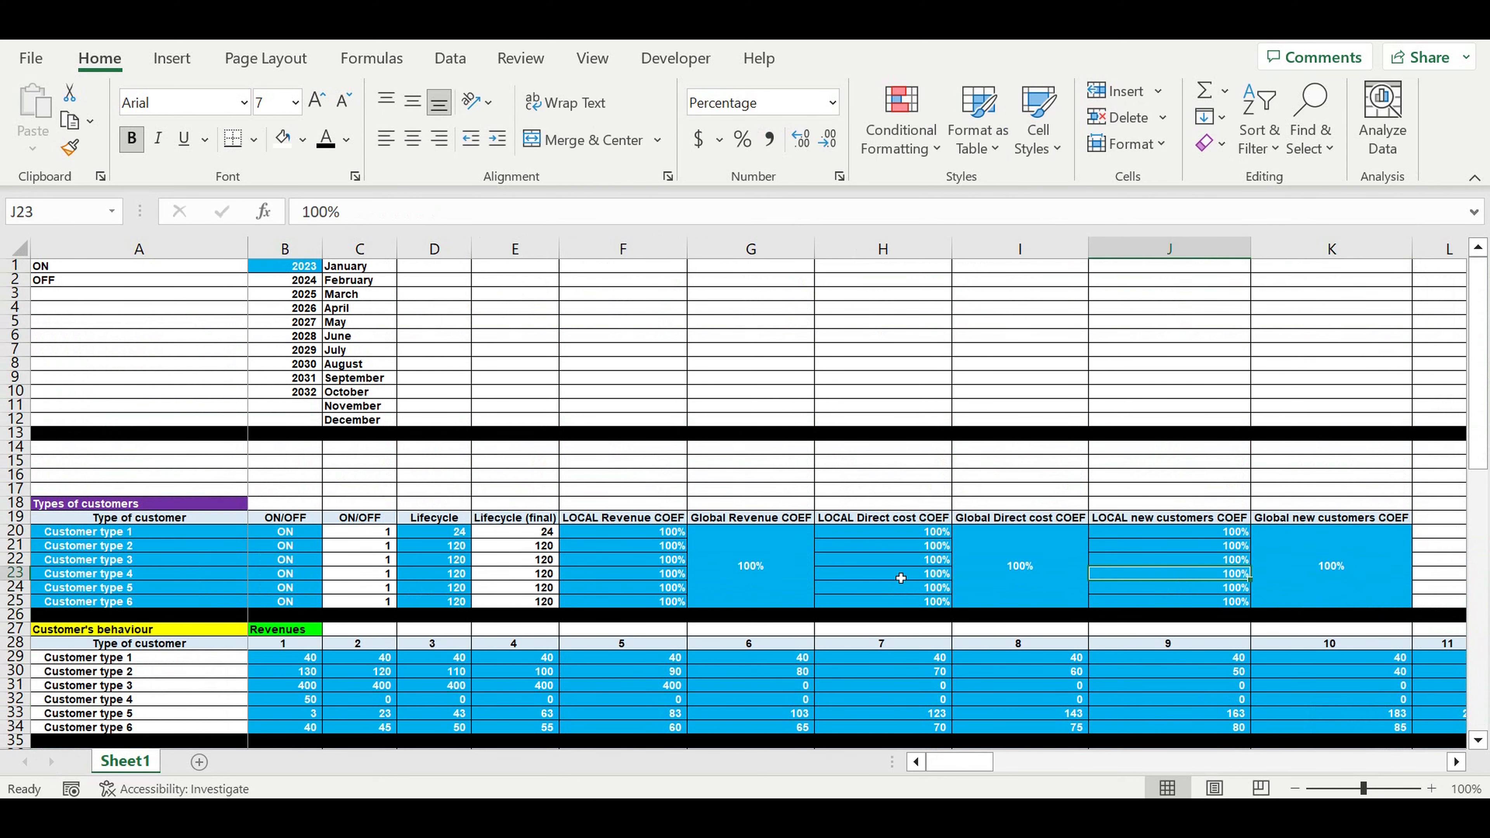
Review the sheet from the Types of customers flags and coefficients through the behaviour tables to New Customers + COEFF.
scroll(898, 606, down, 9)
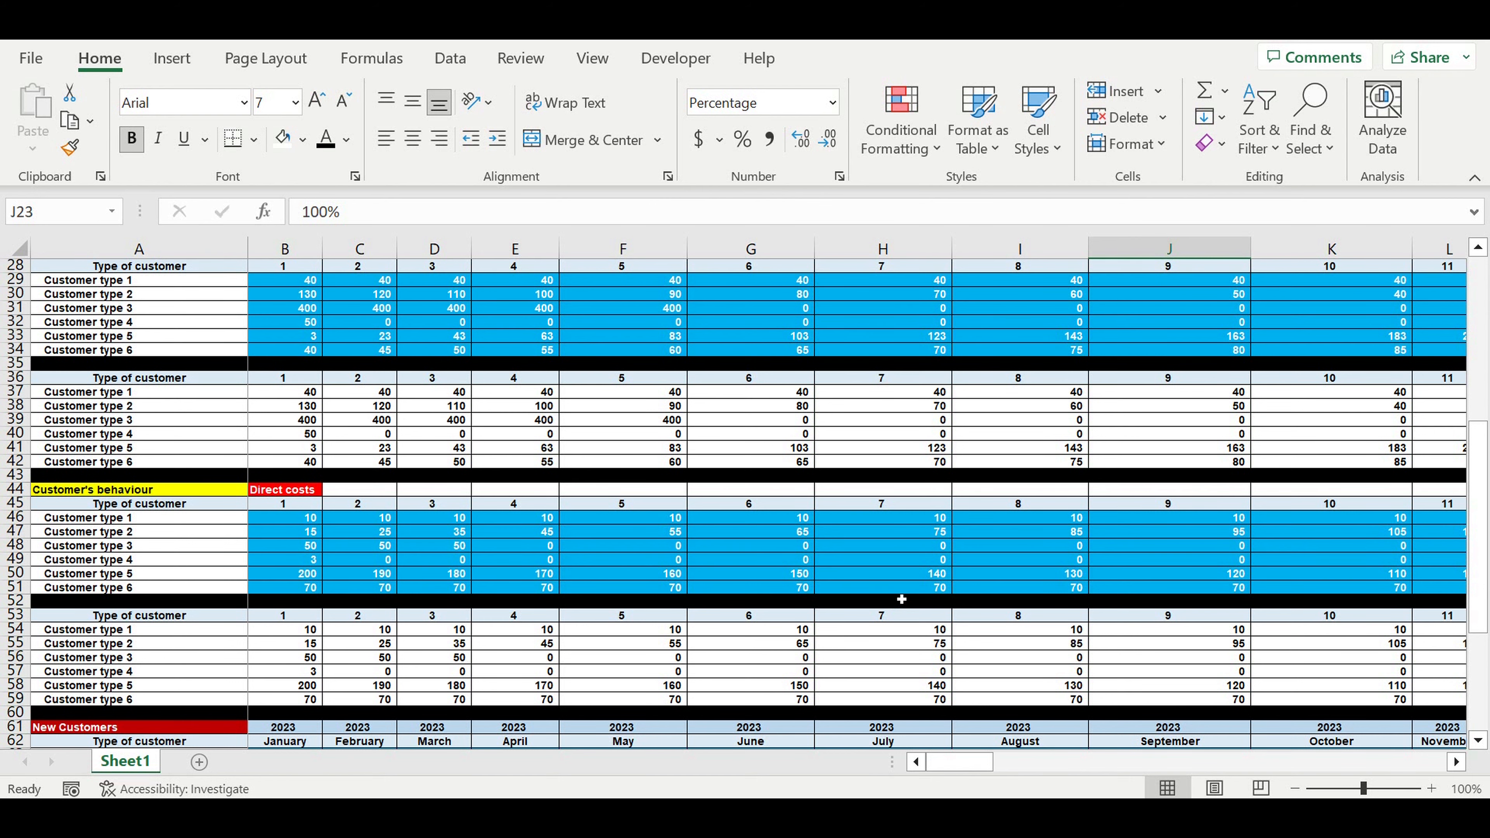
scroll(902, 599, down, 1)
scroll(904, 598, down, 4)
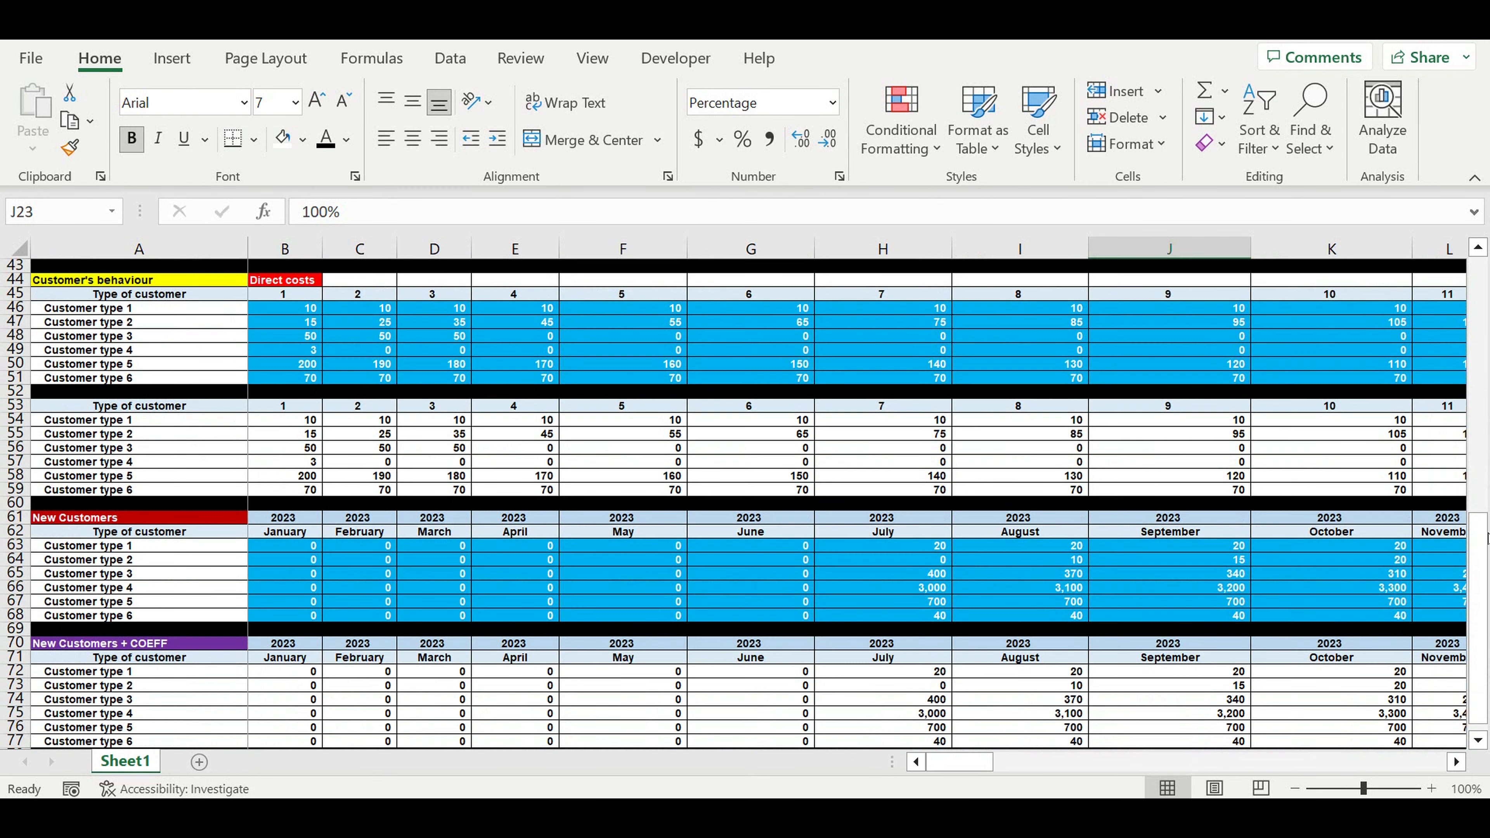
drag(1479, 581, 1426, 211)
drag(1374, 252, 1356, 252)
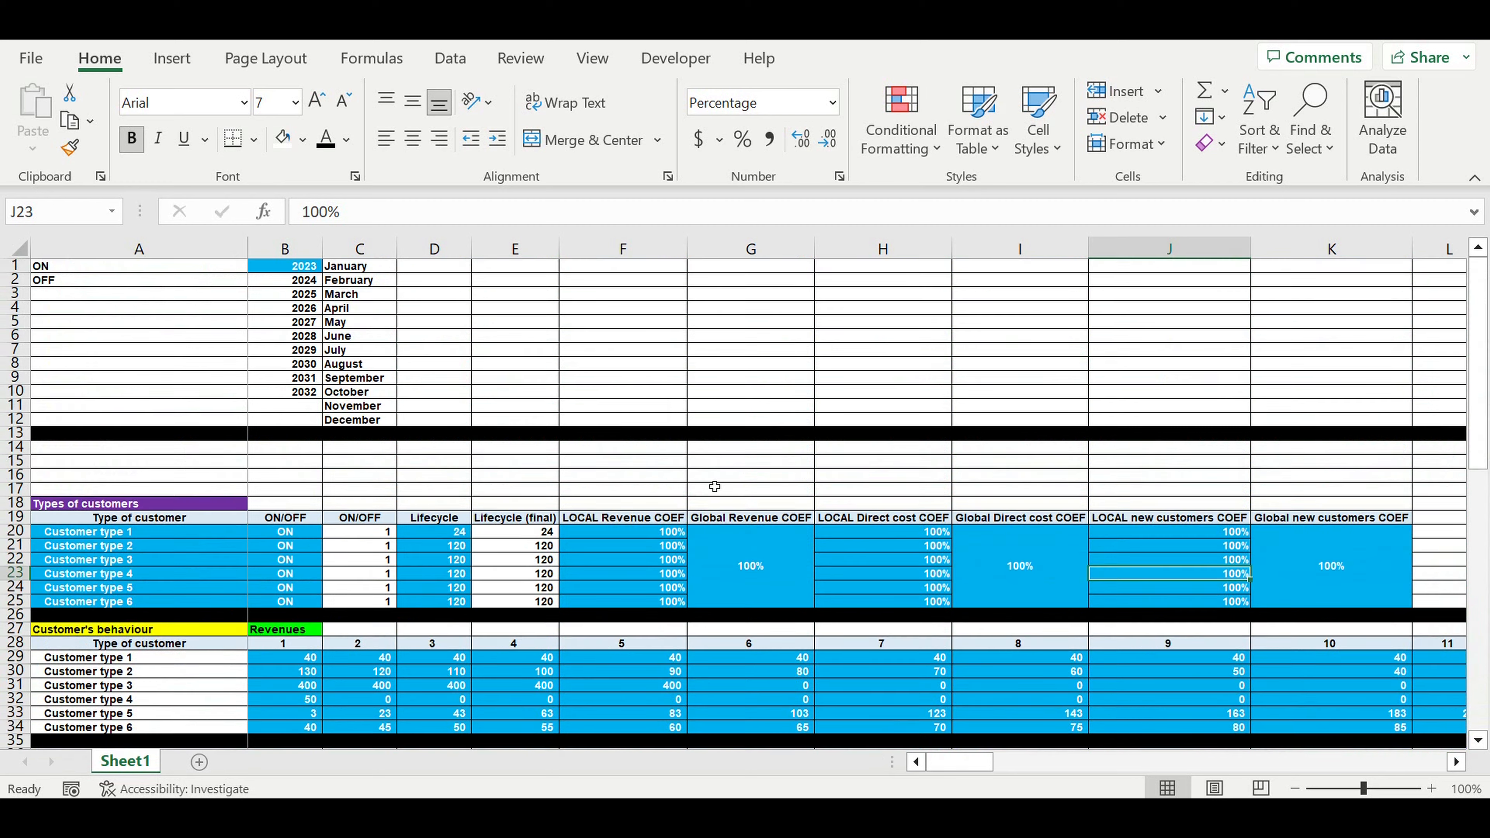
drag(229, 506, 1350, 590)
drag(701, 267, 862, 424)
drag(1003, 267, 1446, 507)
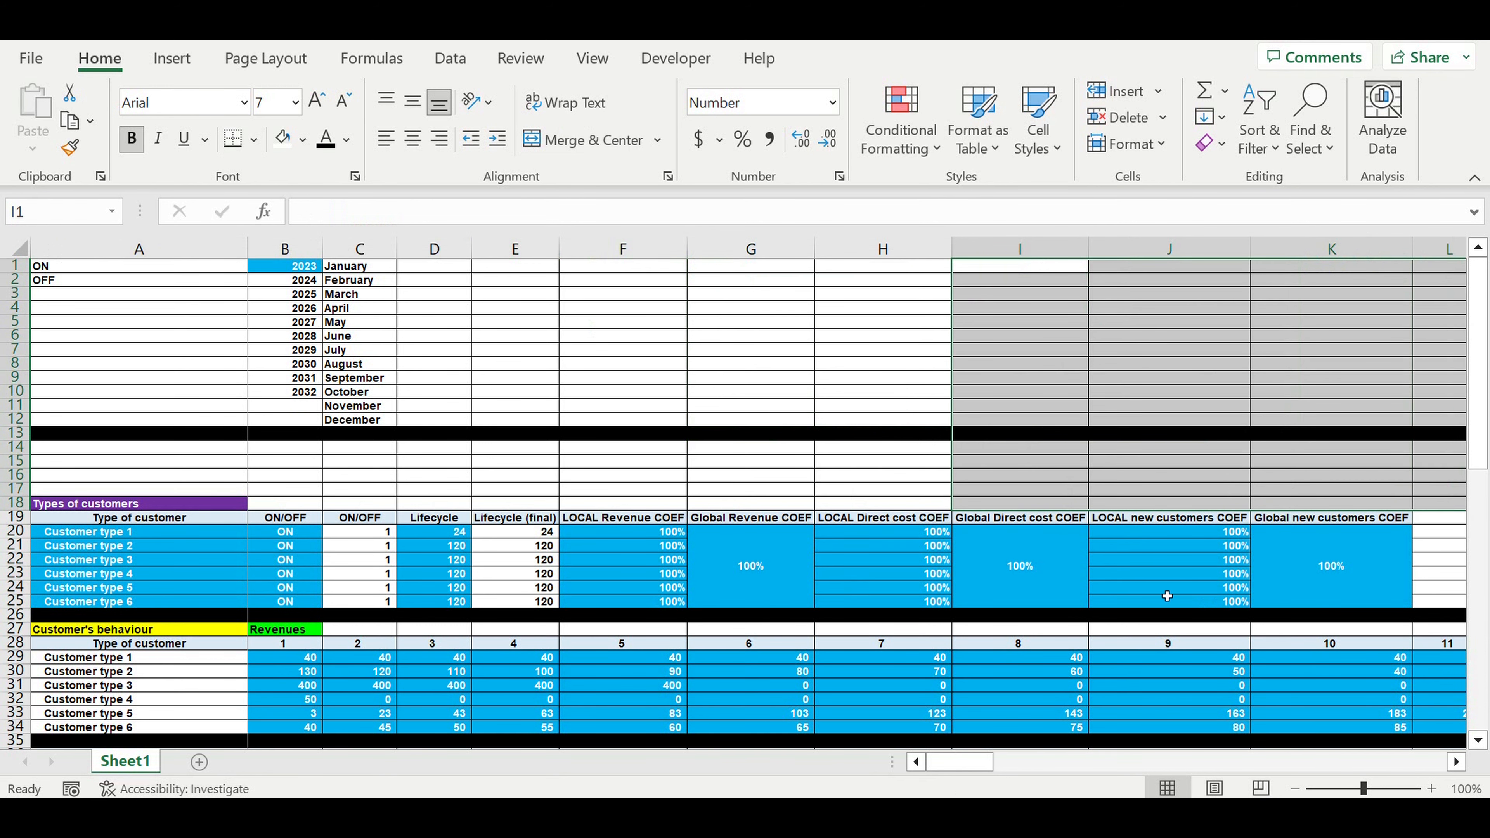
click(1321, 555)
drag(1097, 581, 235, 582)
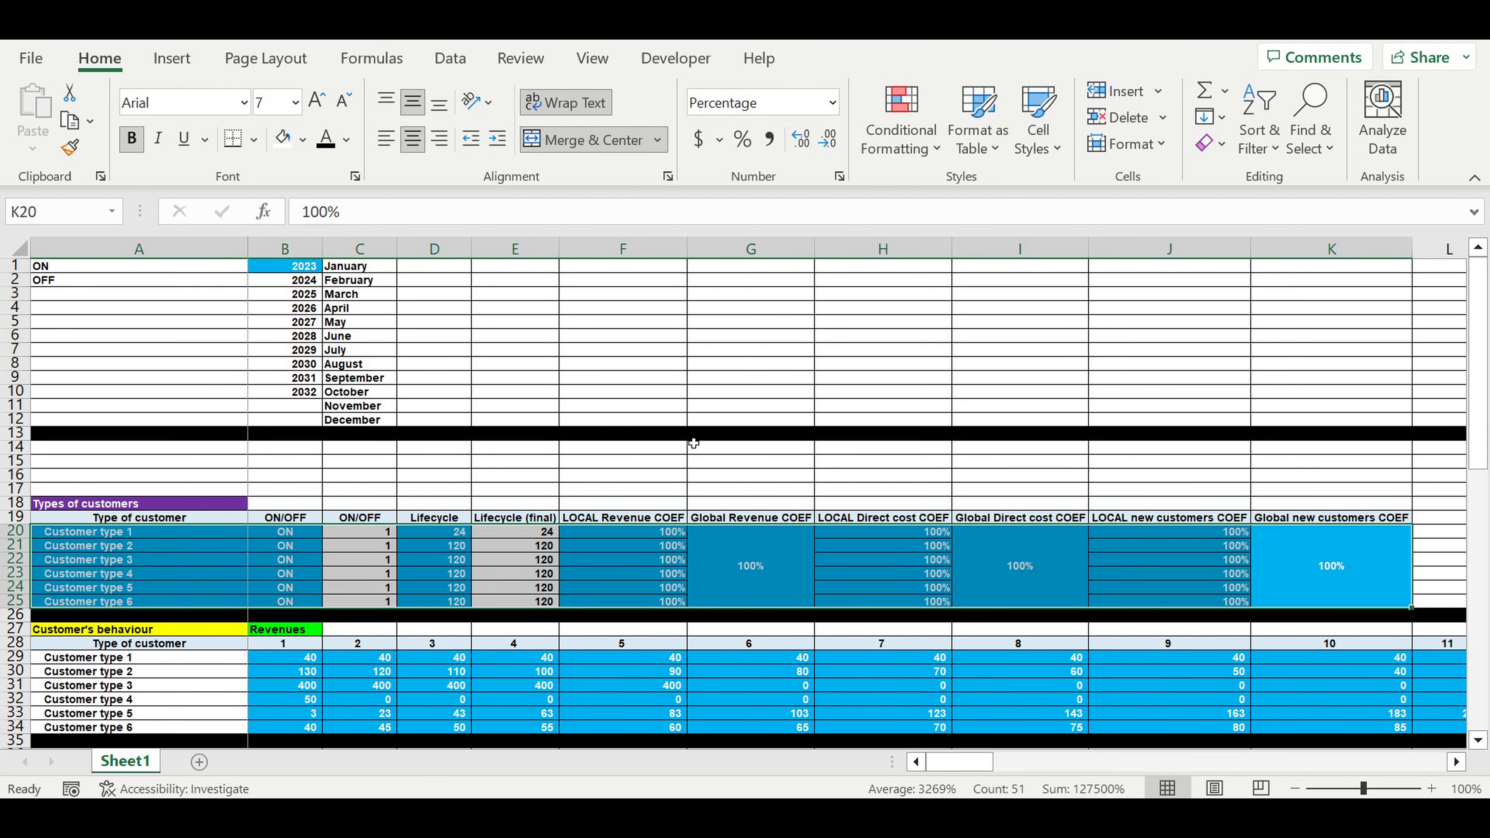
click(740, 580)
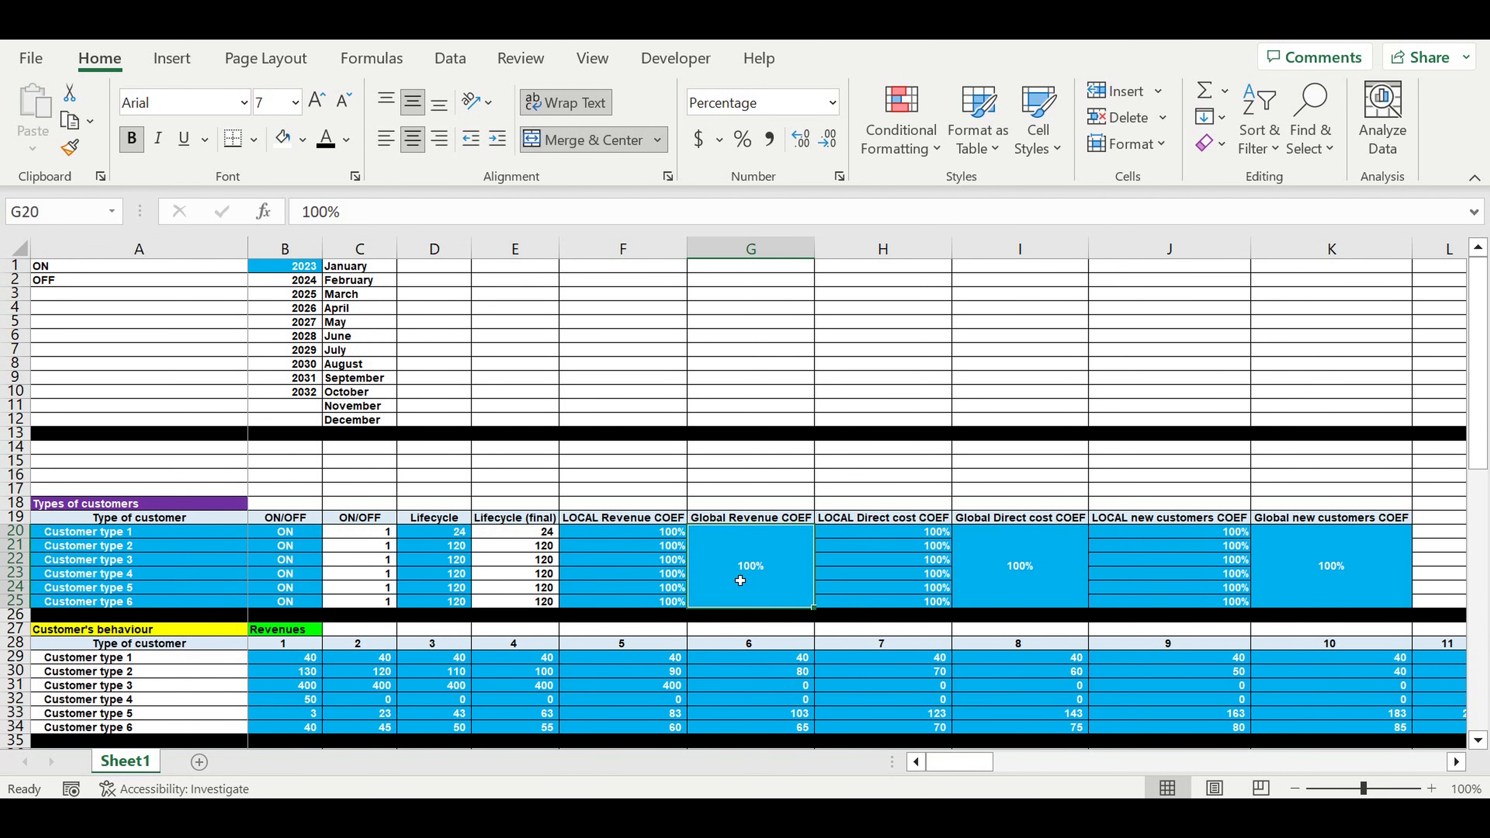
scroll(740, 580, down, 9)
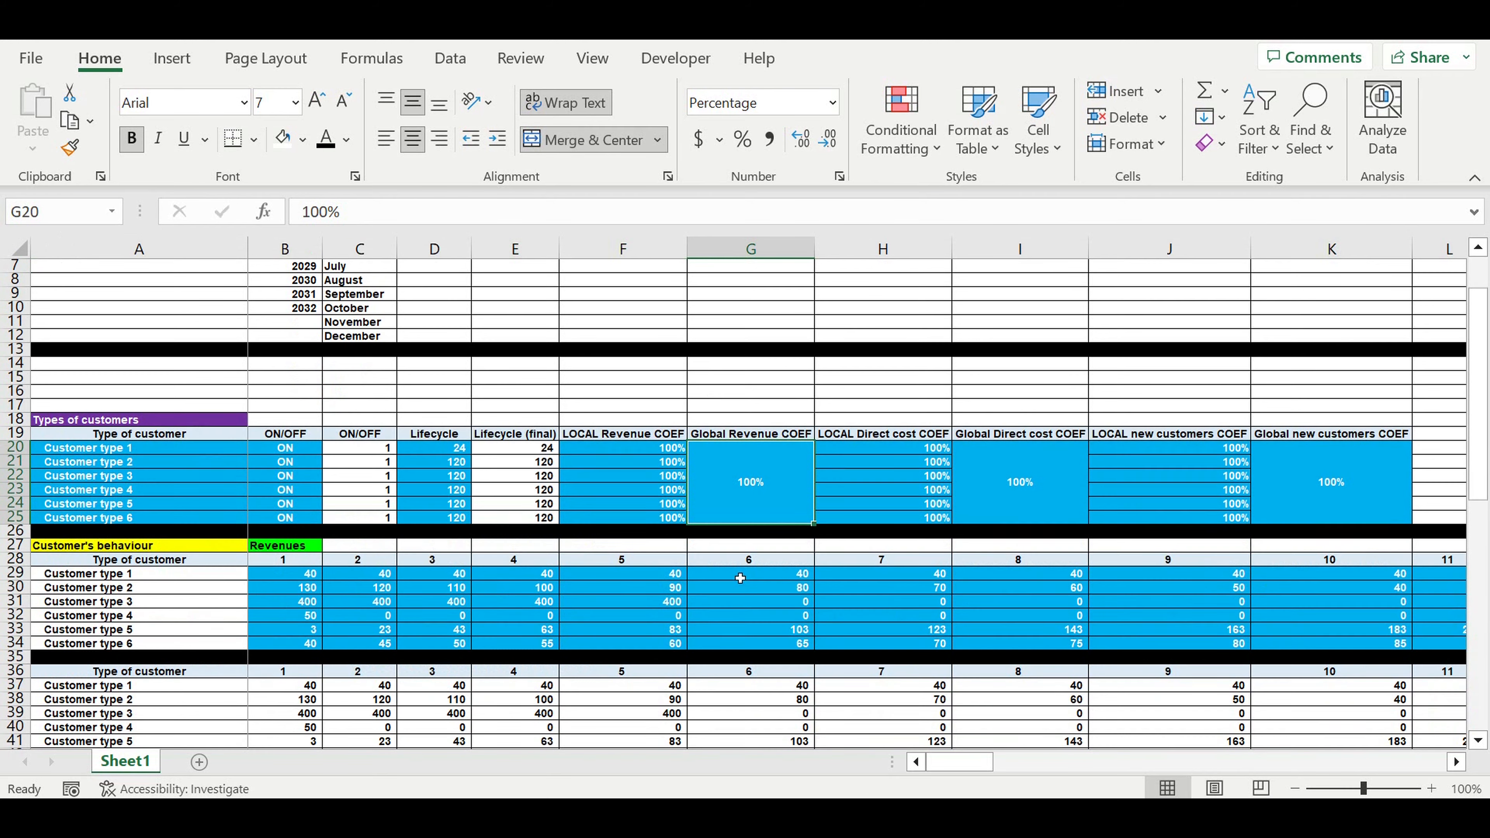
scroll(739, 587, down, 3)
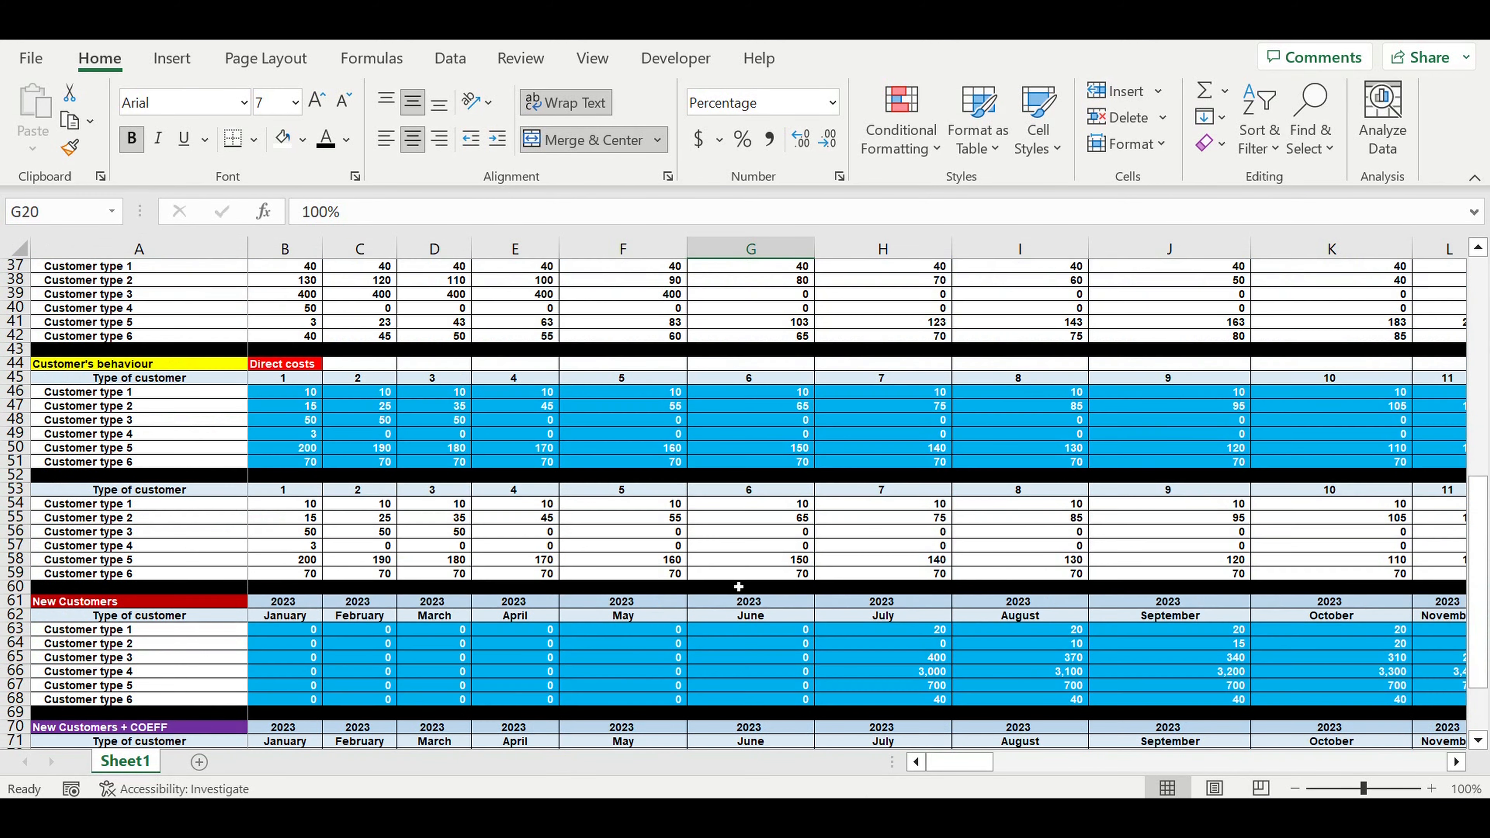